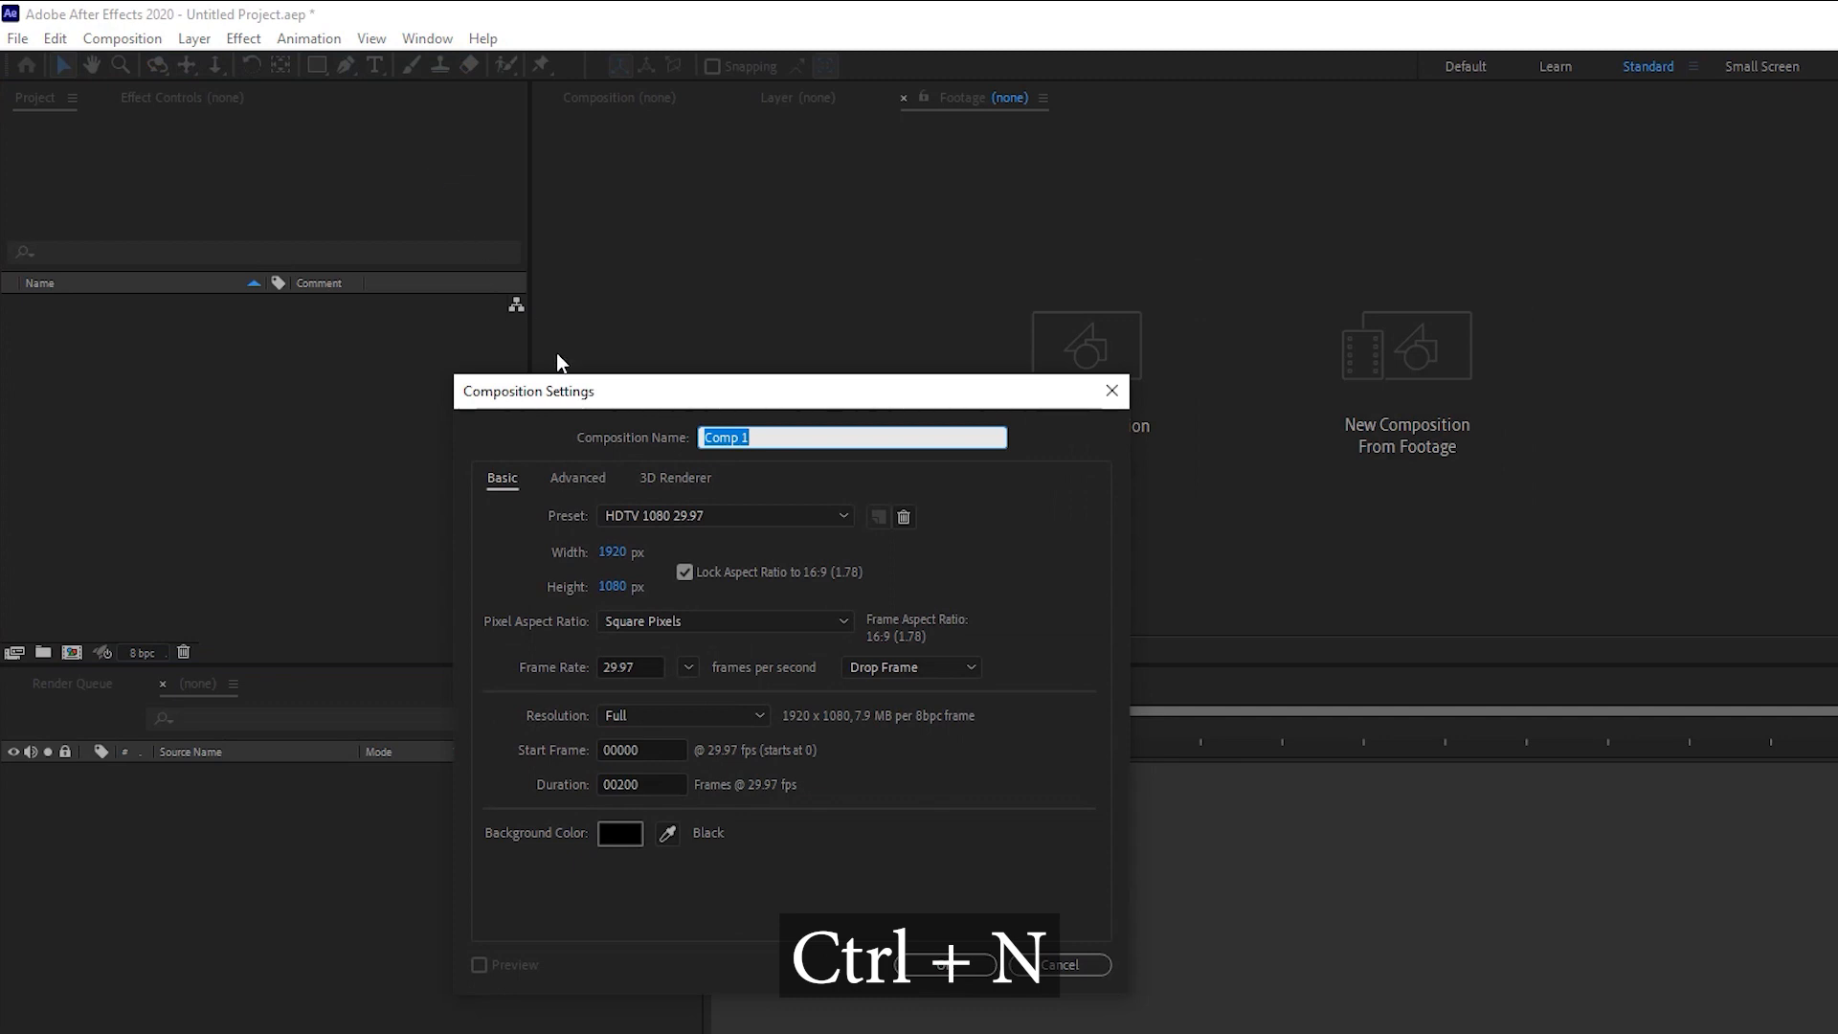
Create the composition Comp 1 with the HDTV 1080 29.97 preset and a duration of 200 frames.
left_click_drag(613, 400, 714, 291)
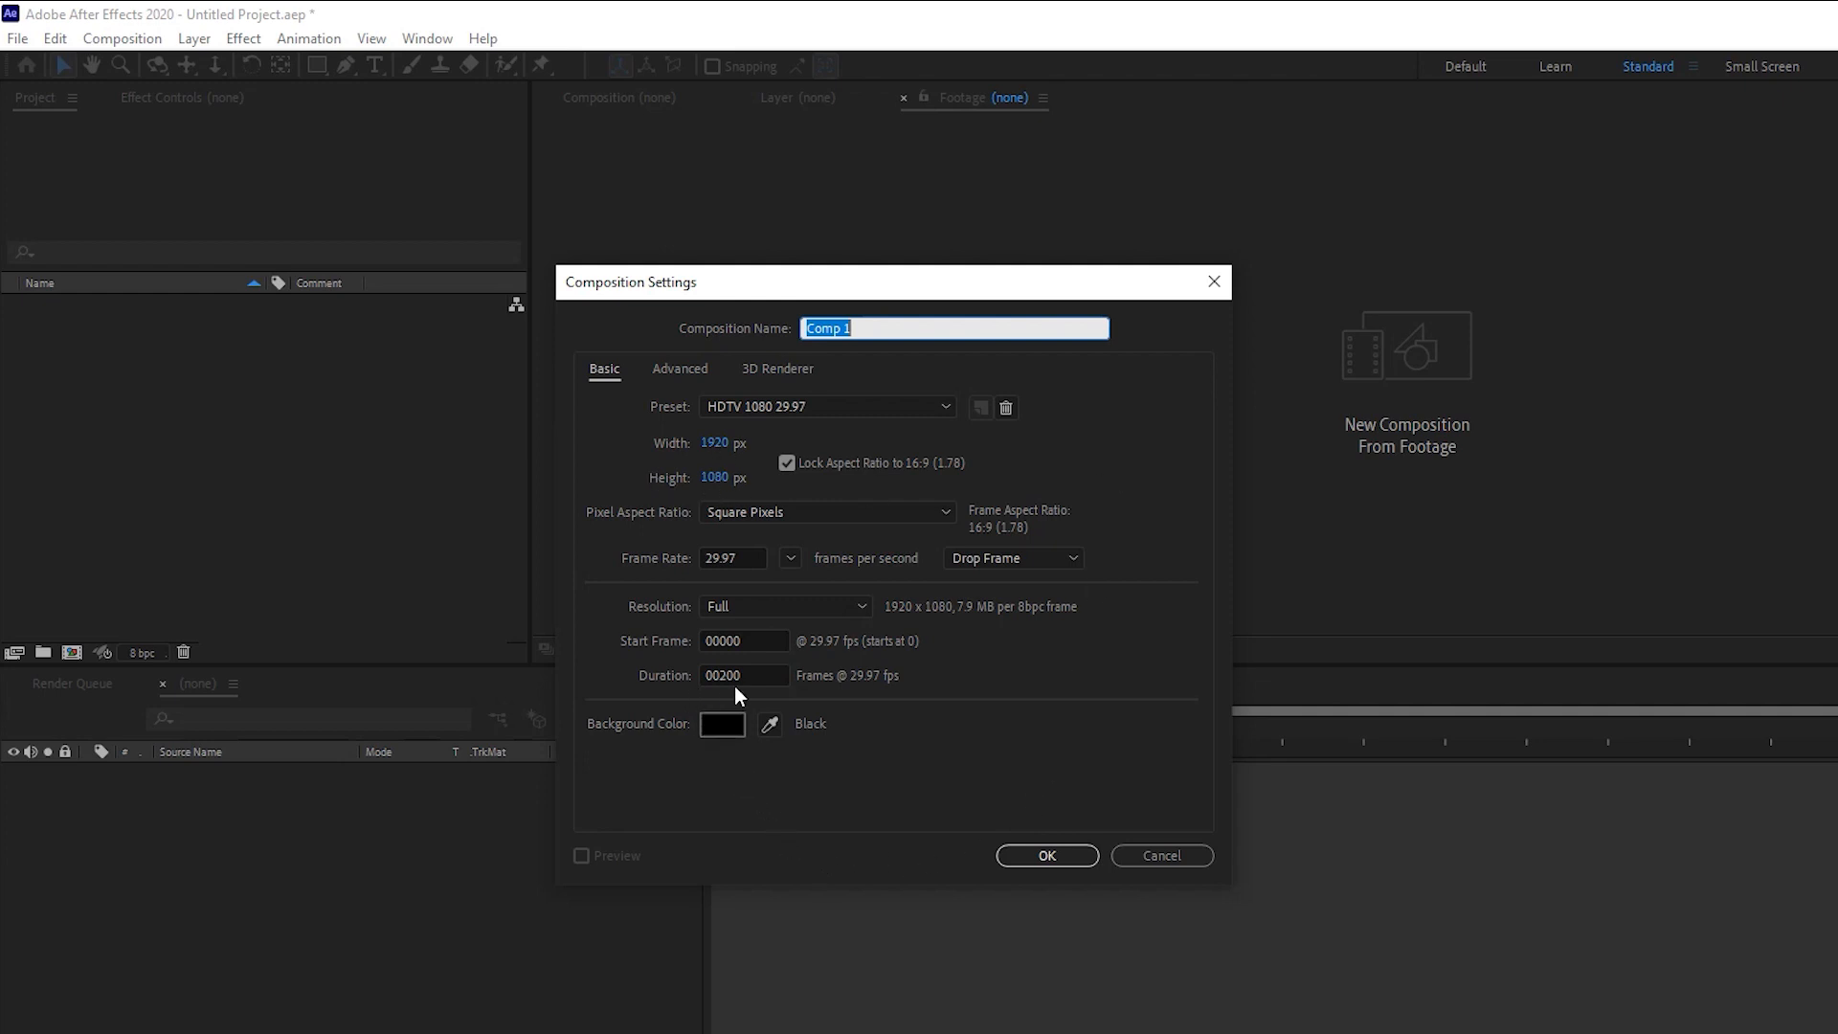
left_click(1025, 853)
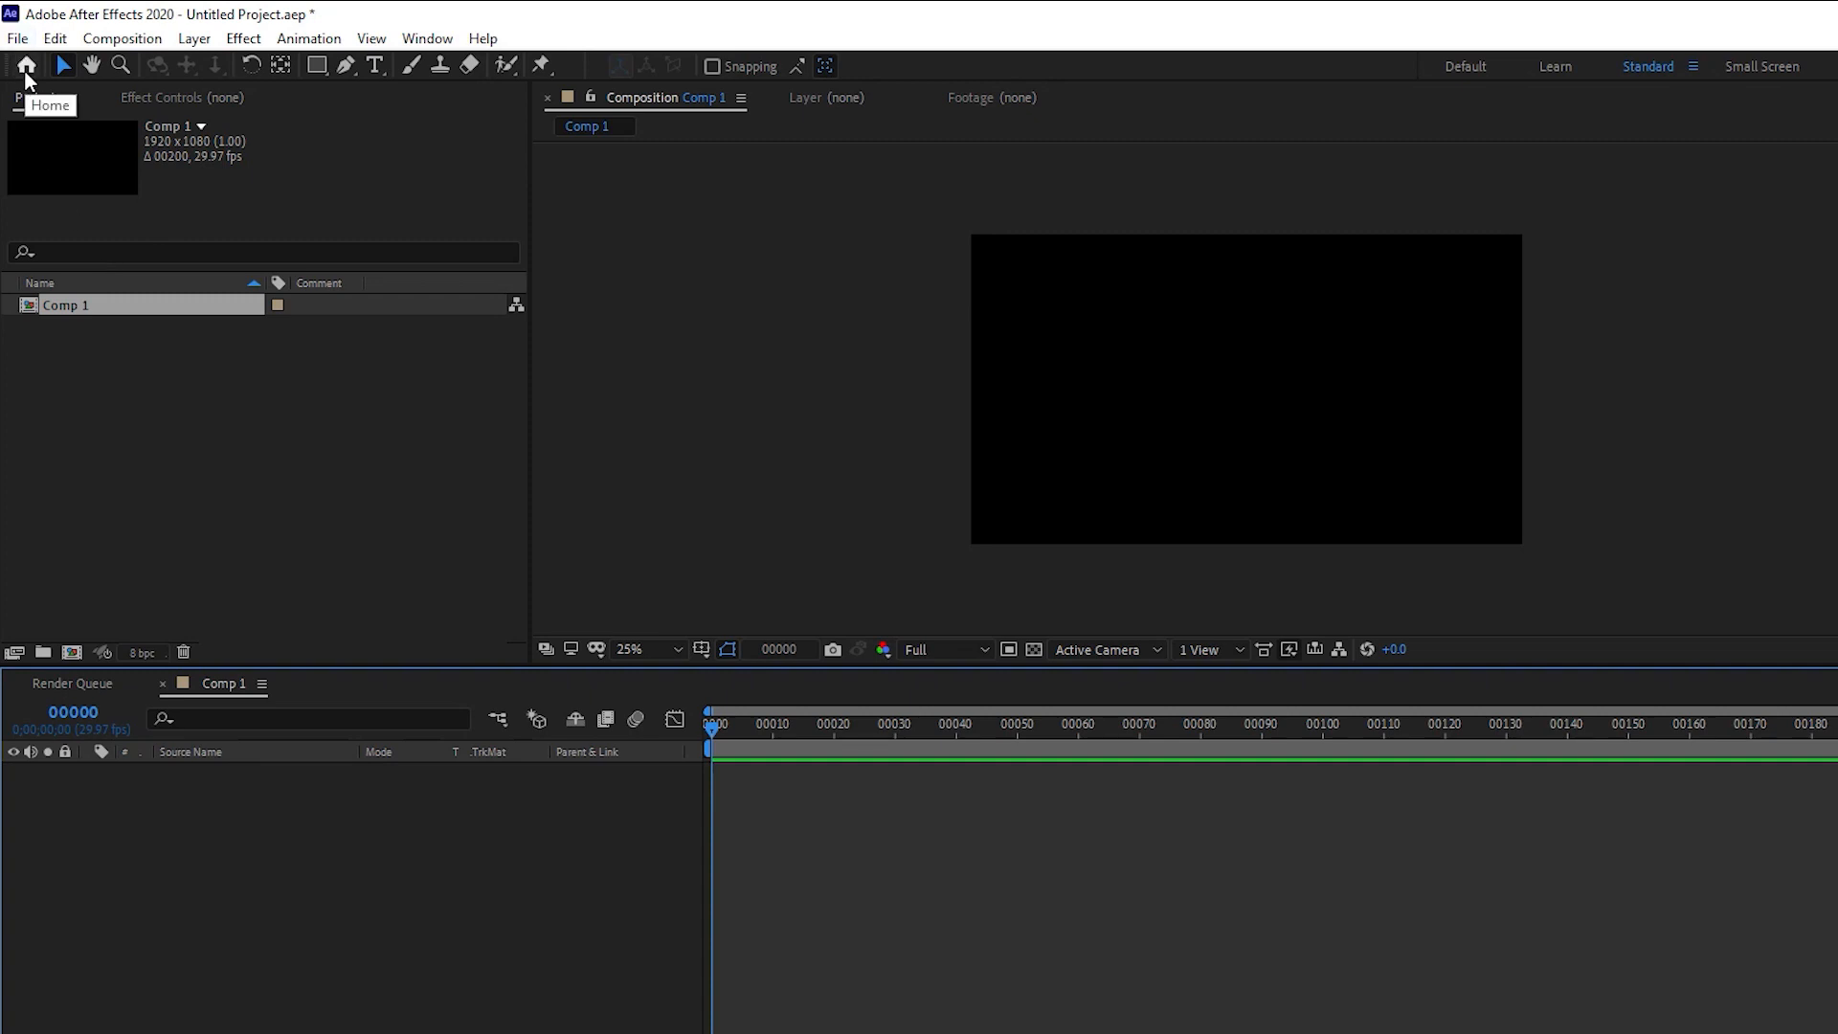
left_click(18, 39)
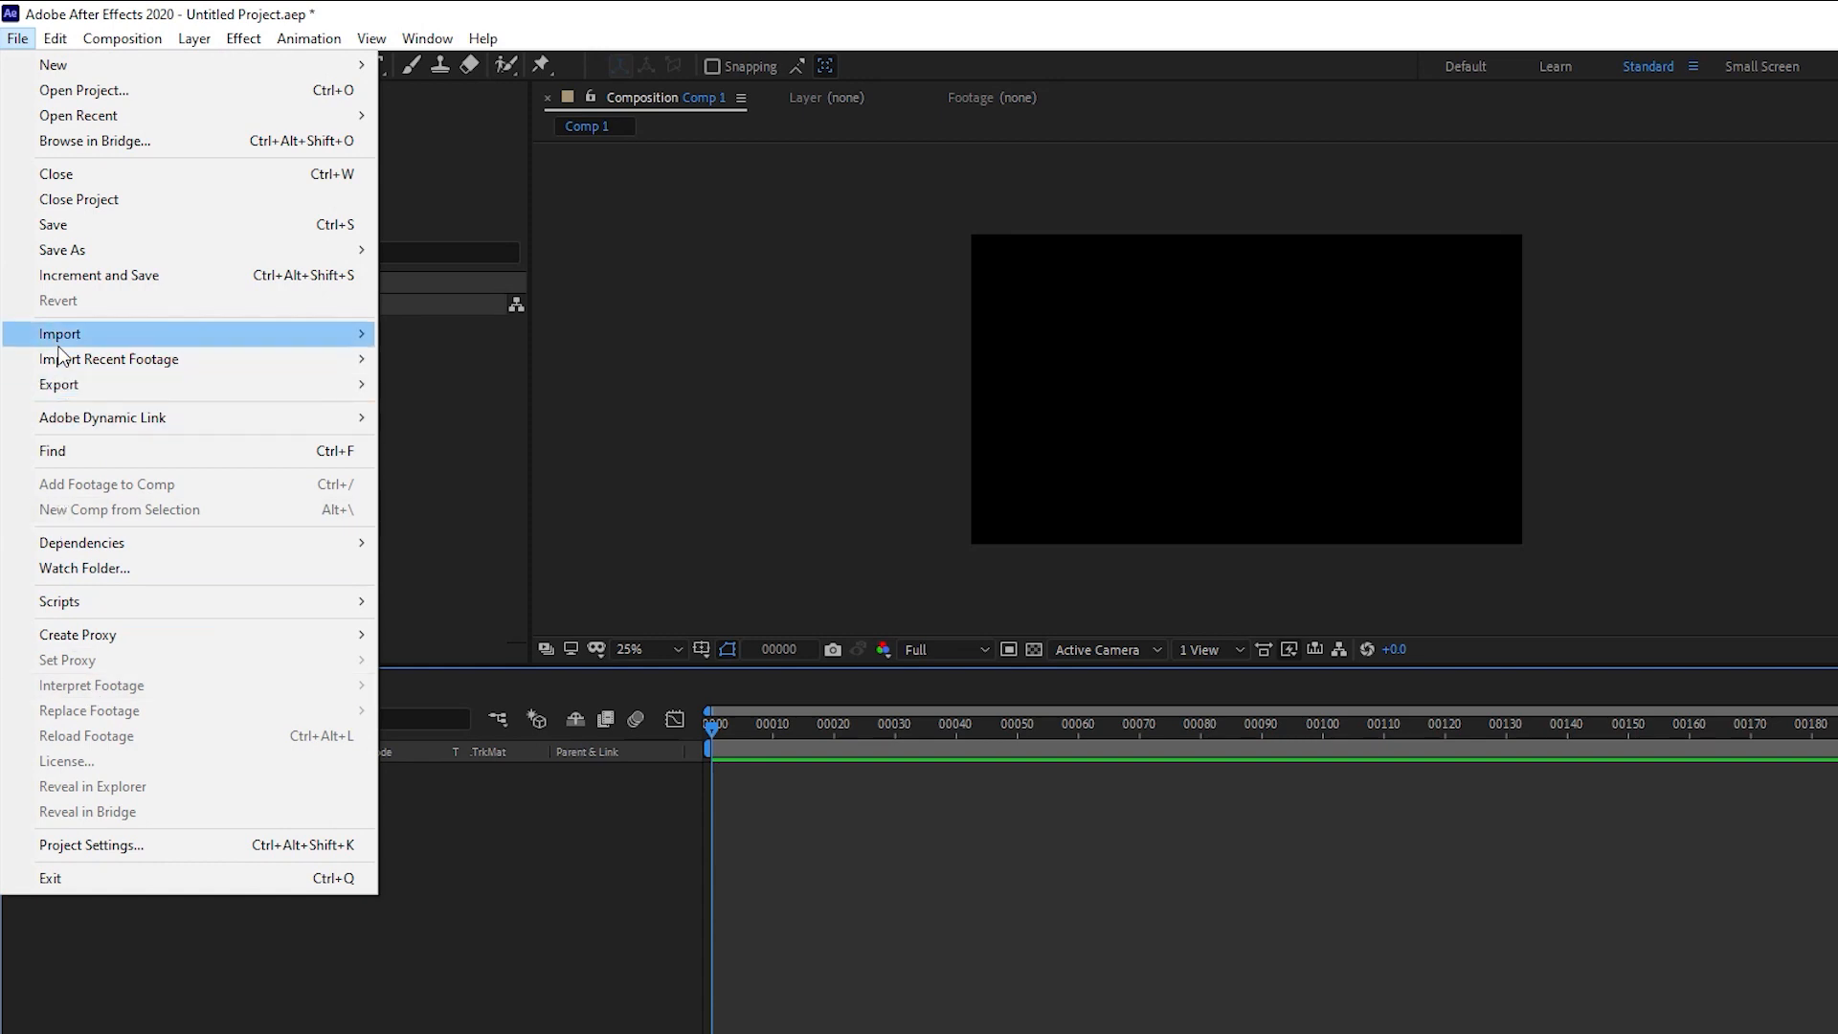
mouse_move(285, 335)
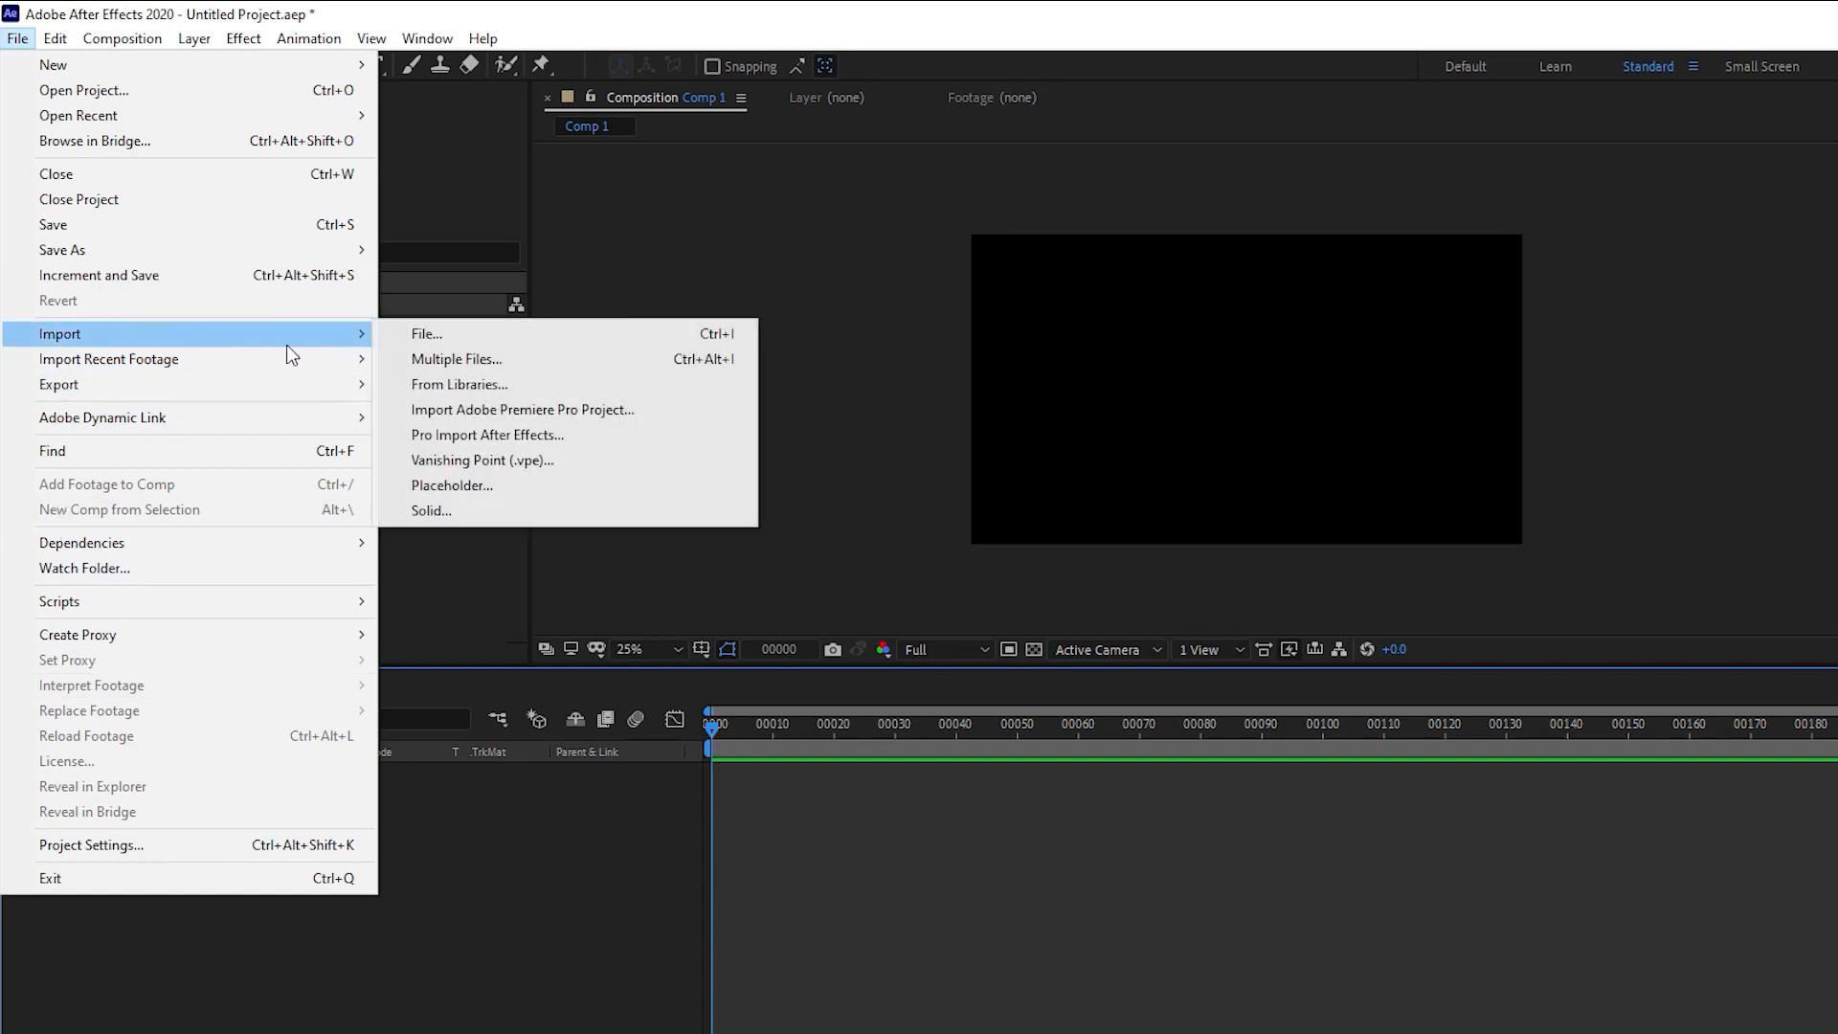
left_click(691, 337)
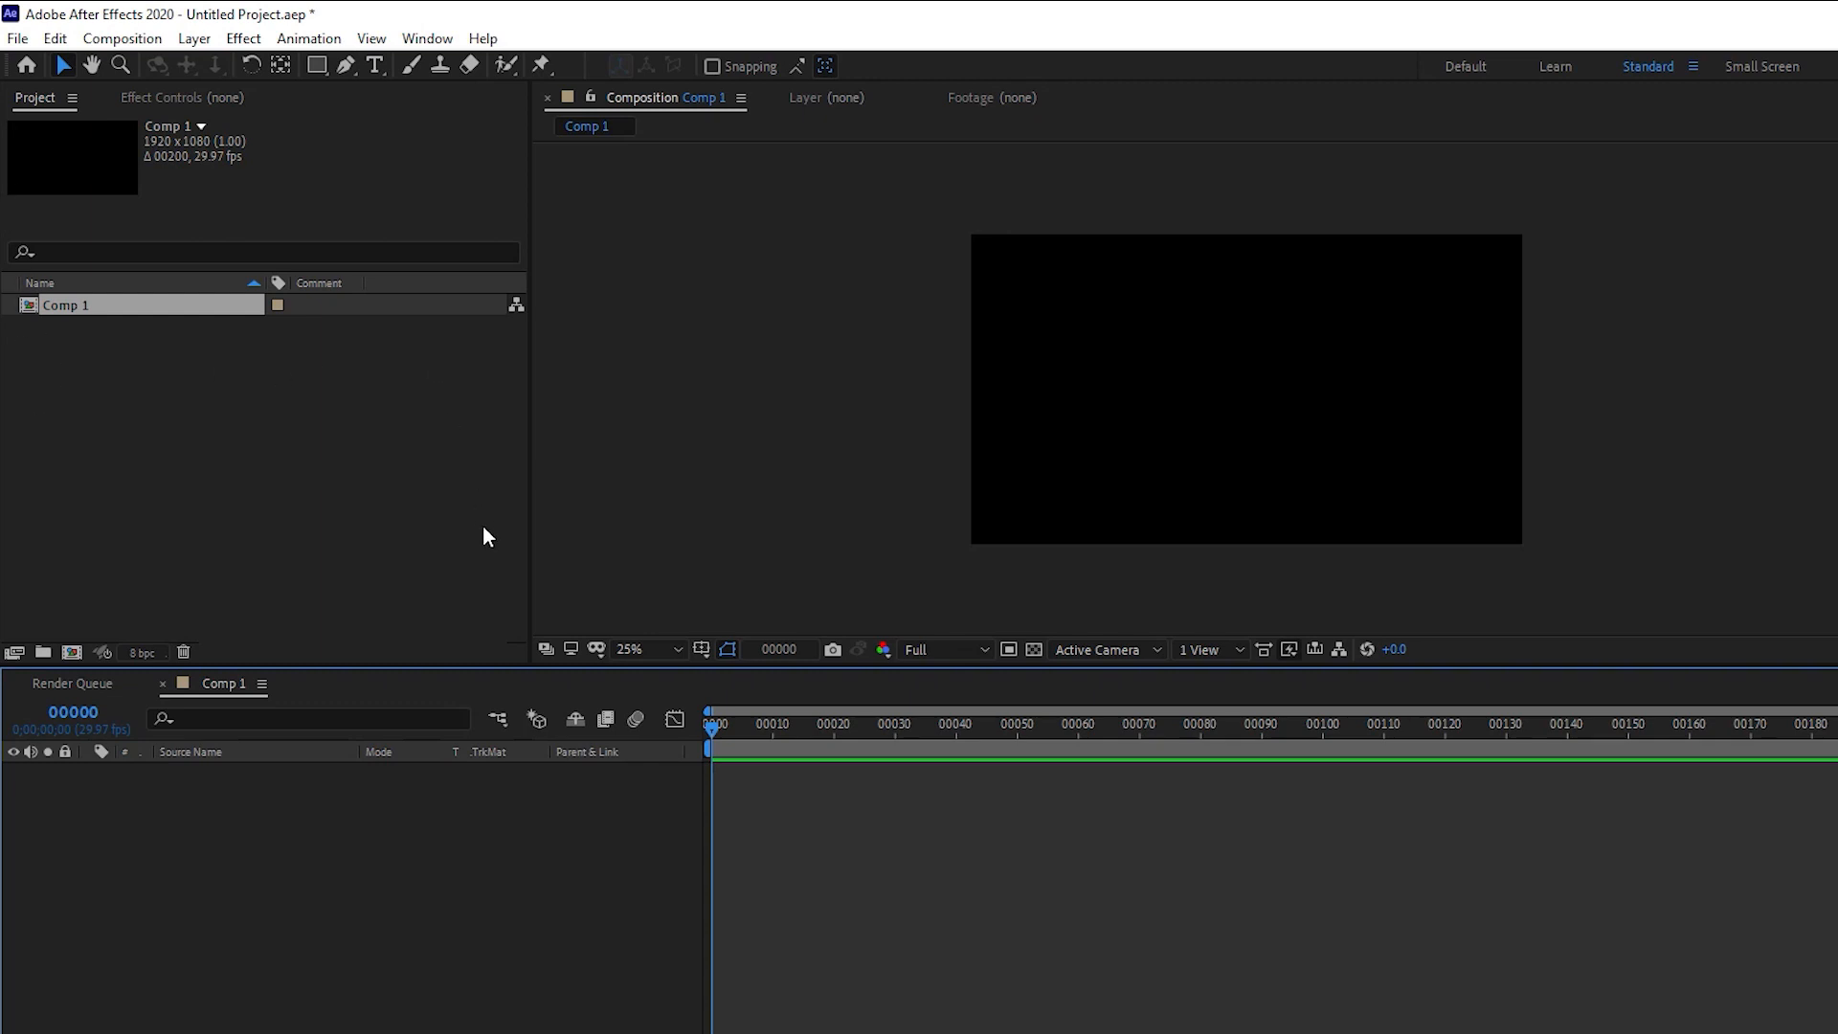
Import the image 00010.jpg from the References folder and add it to Comp 1 as a layer.
right_click(154, 424)
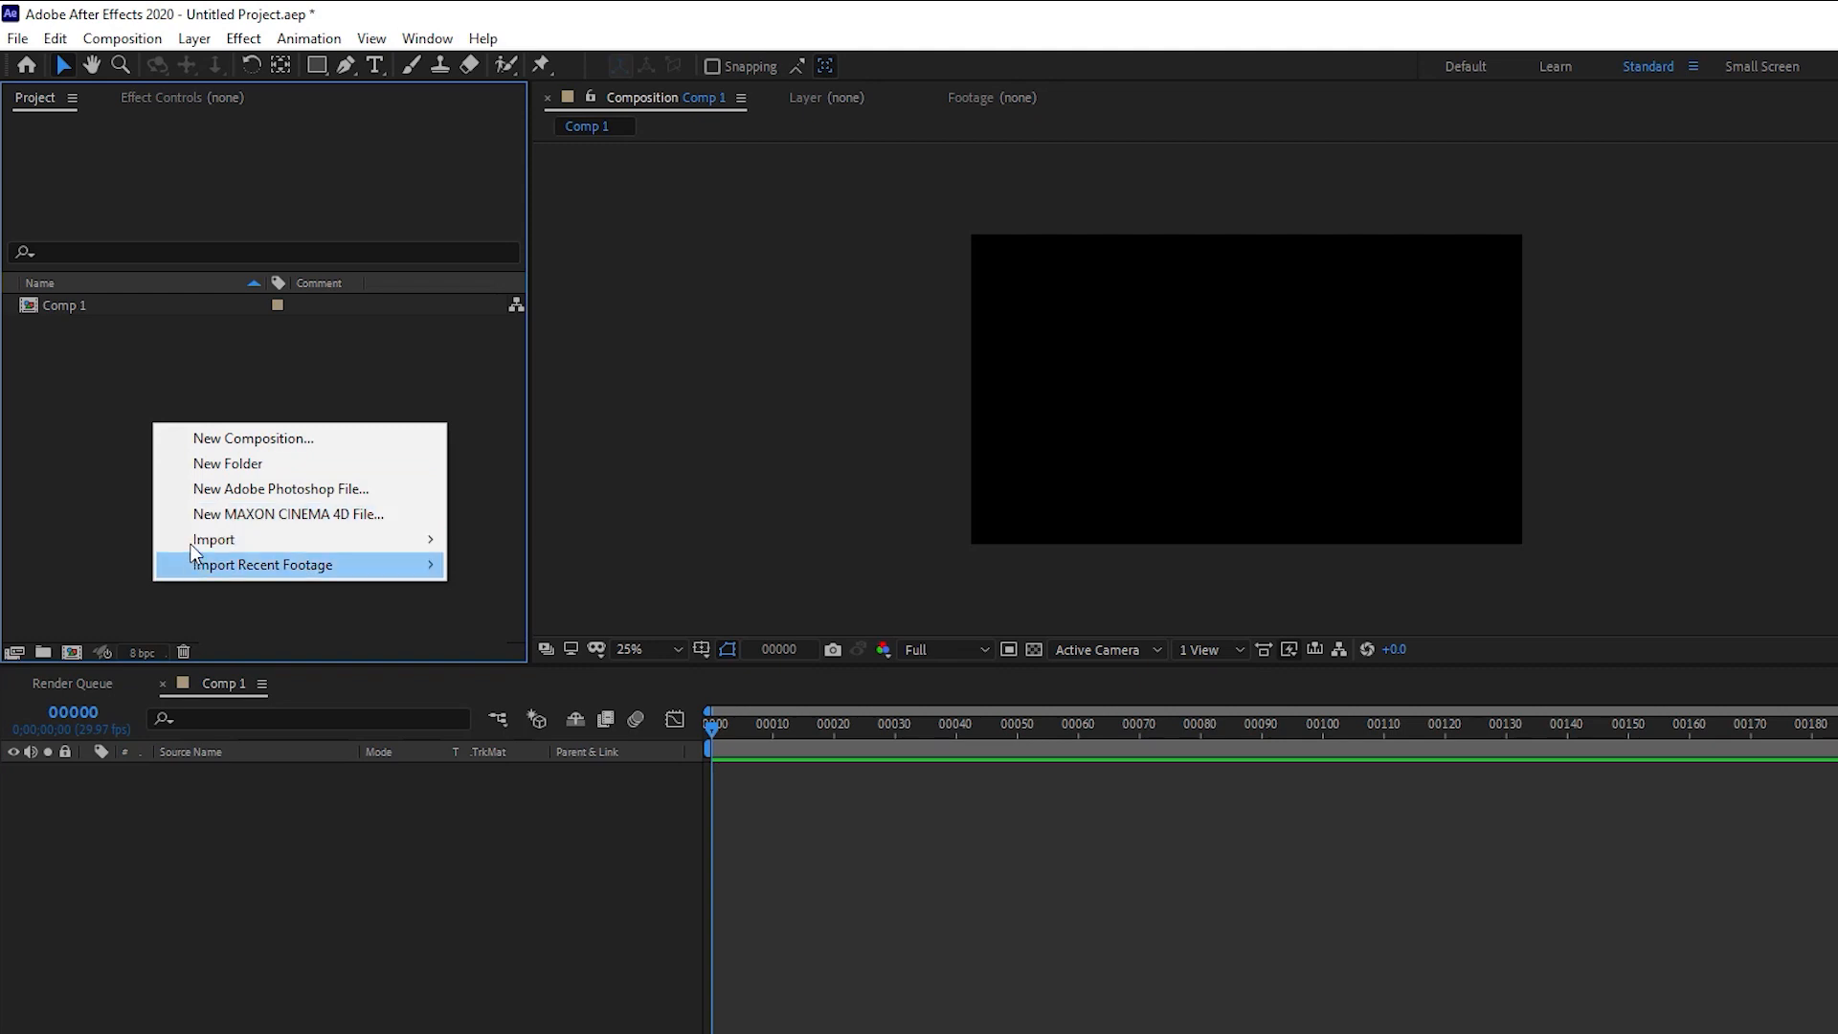
mouse_move(205, 538)
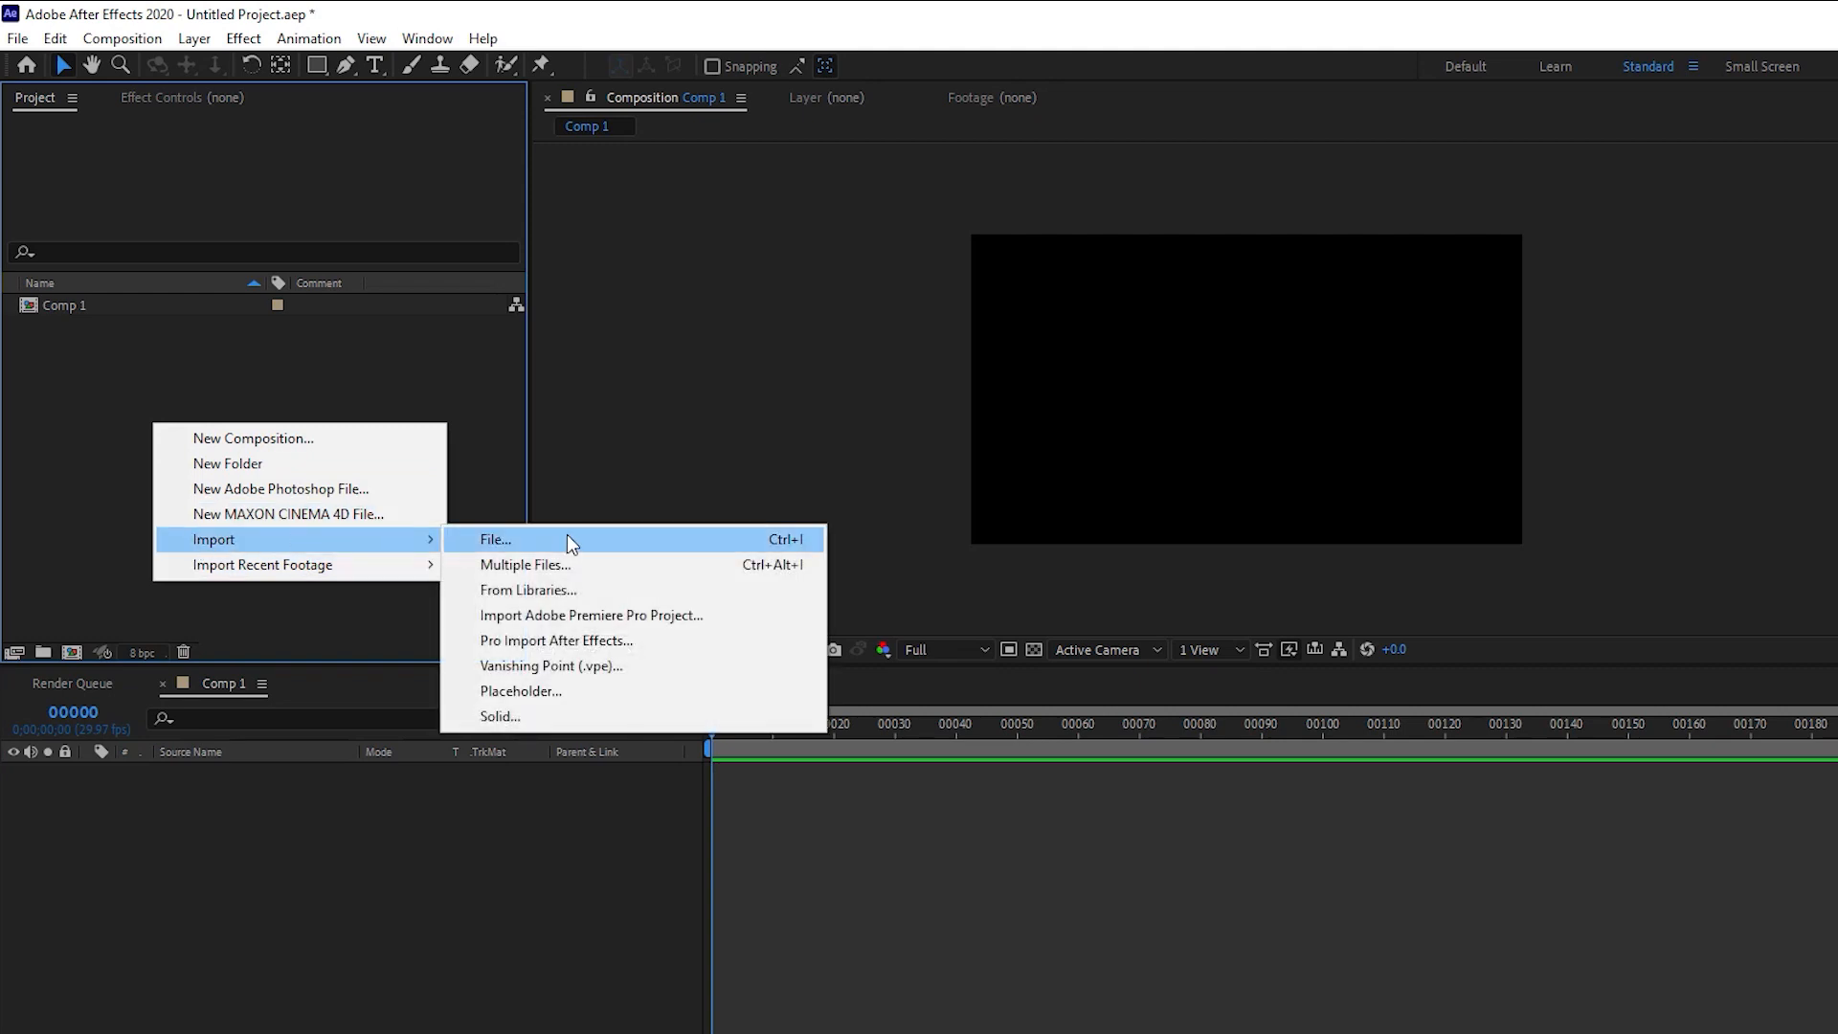
left_click(462, 328)
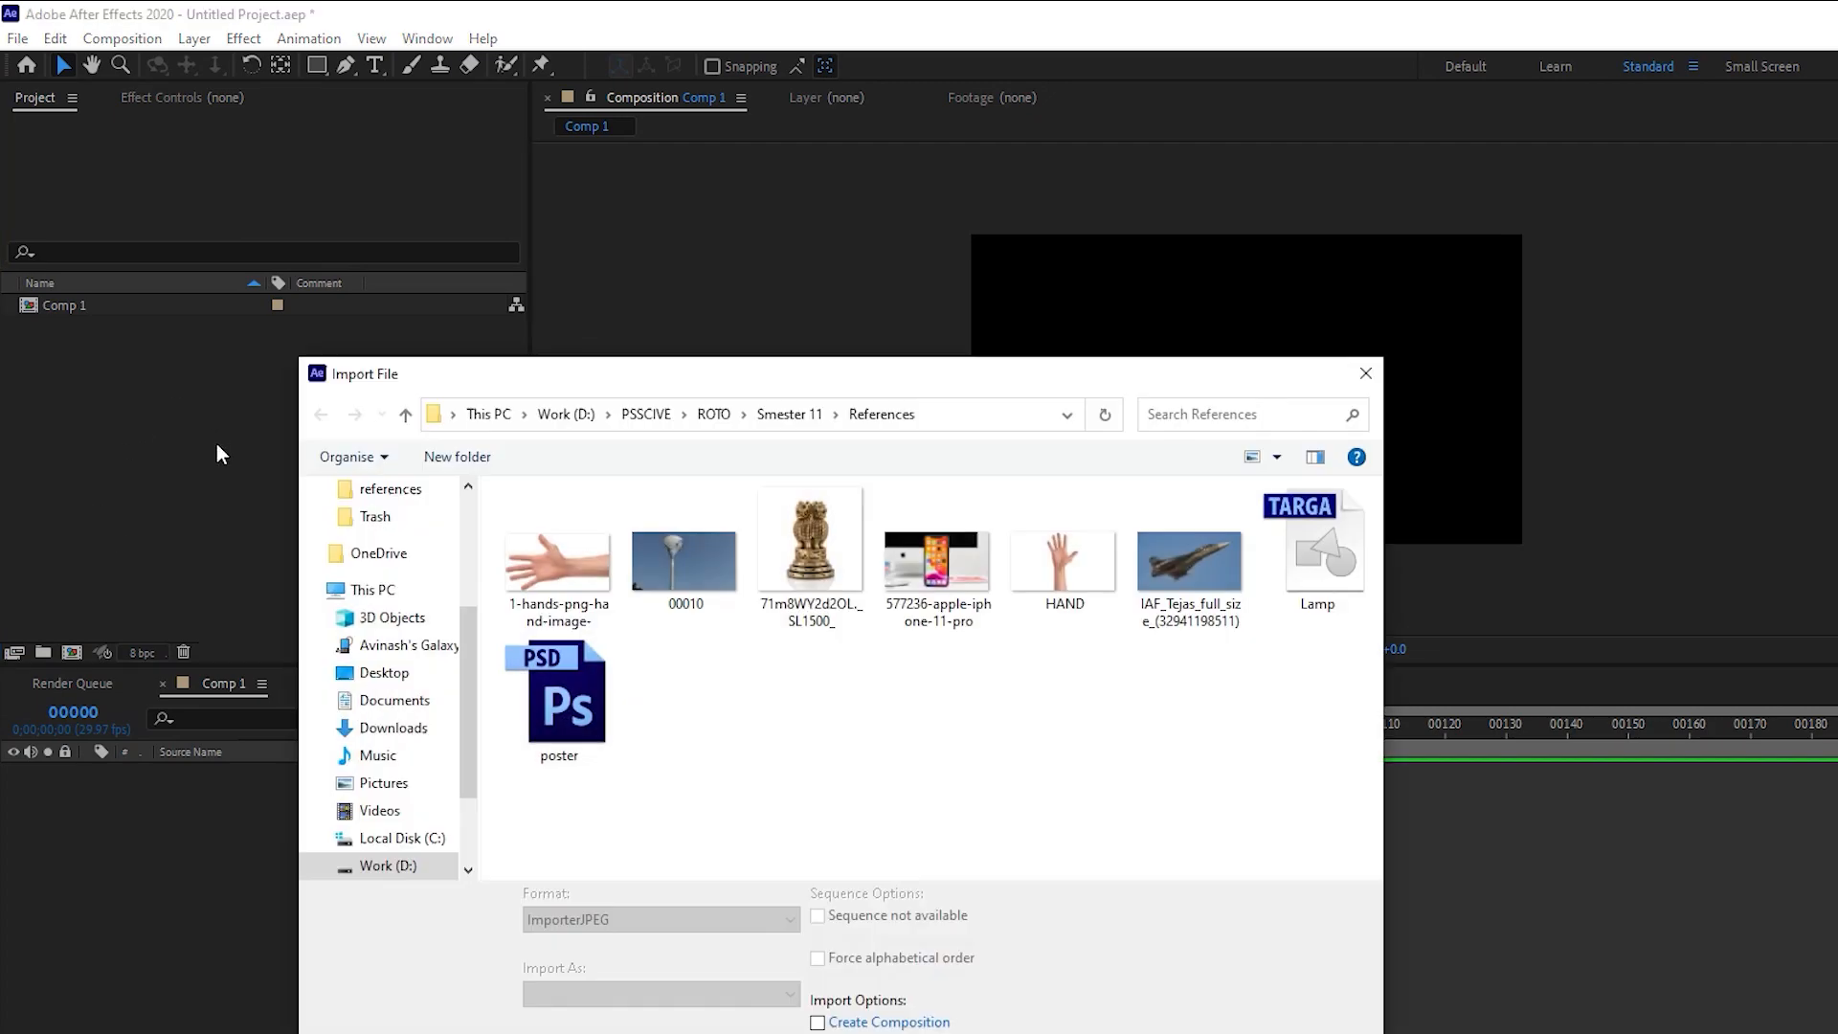
left_click(673, 549)
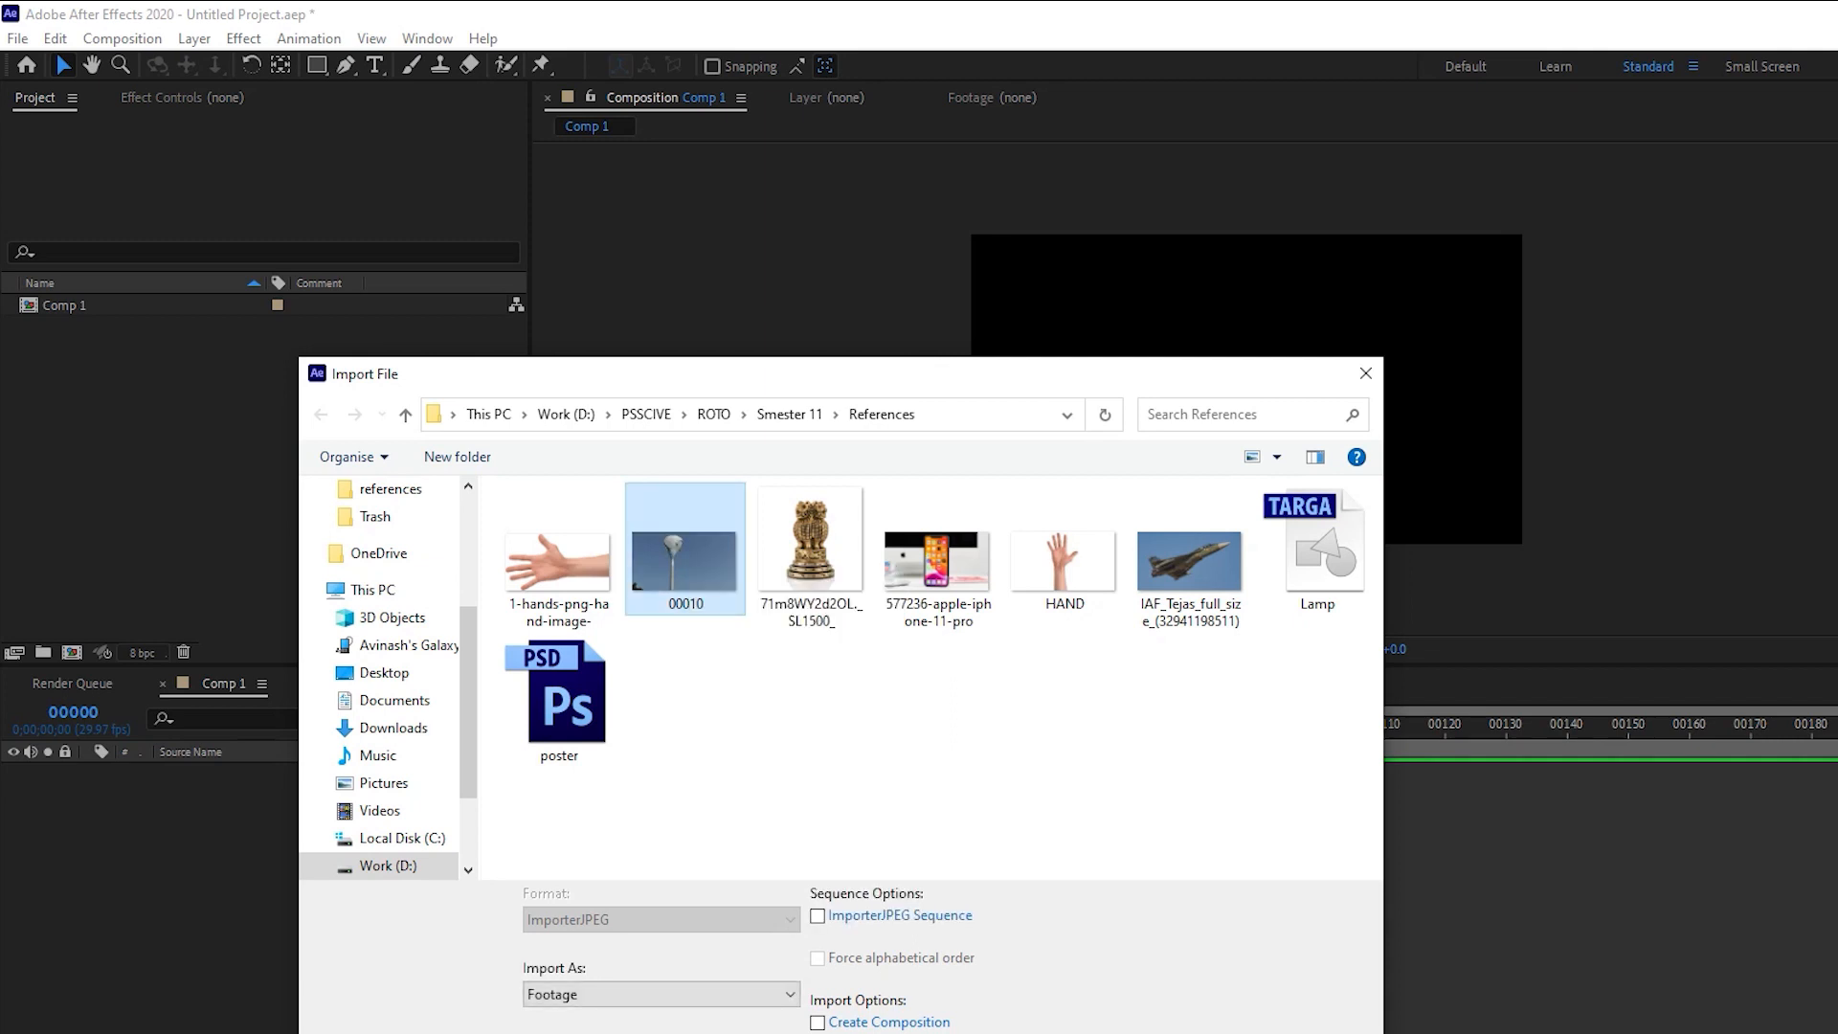
left_click(1067, 1029)
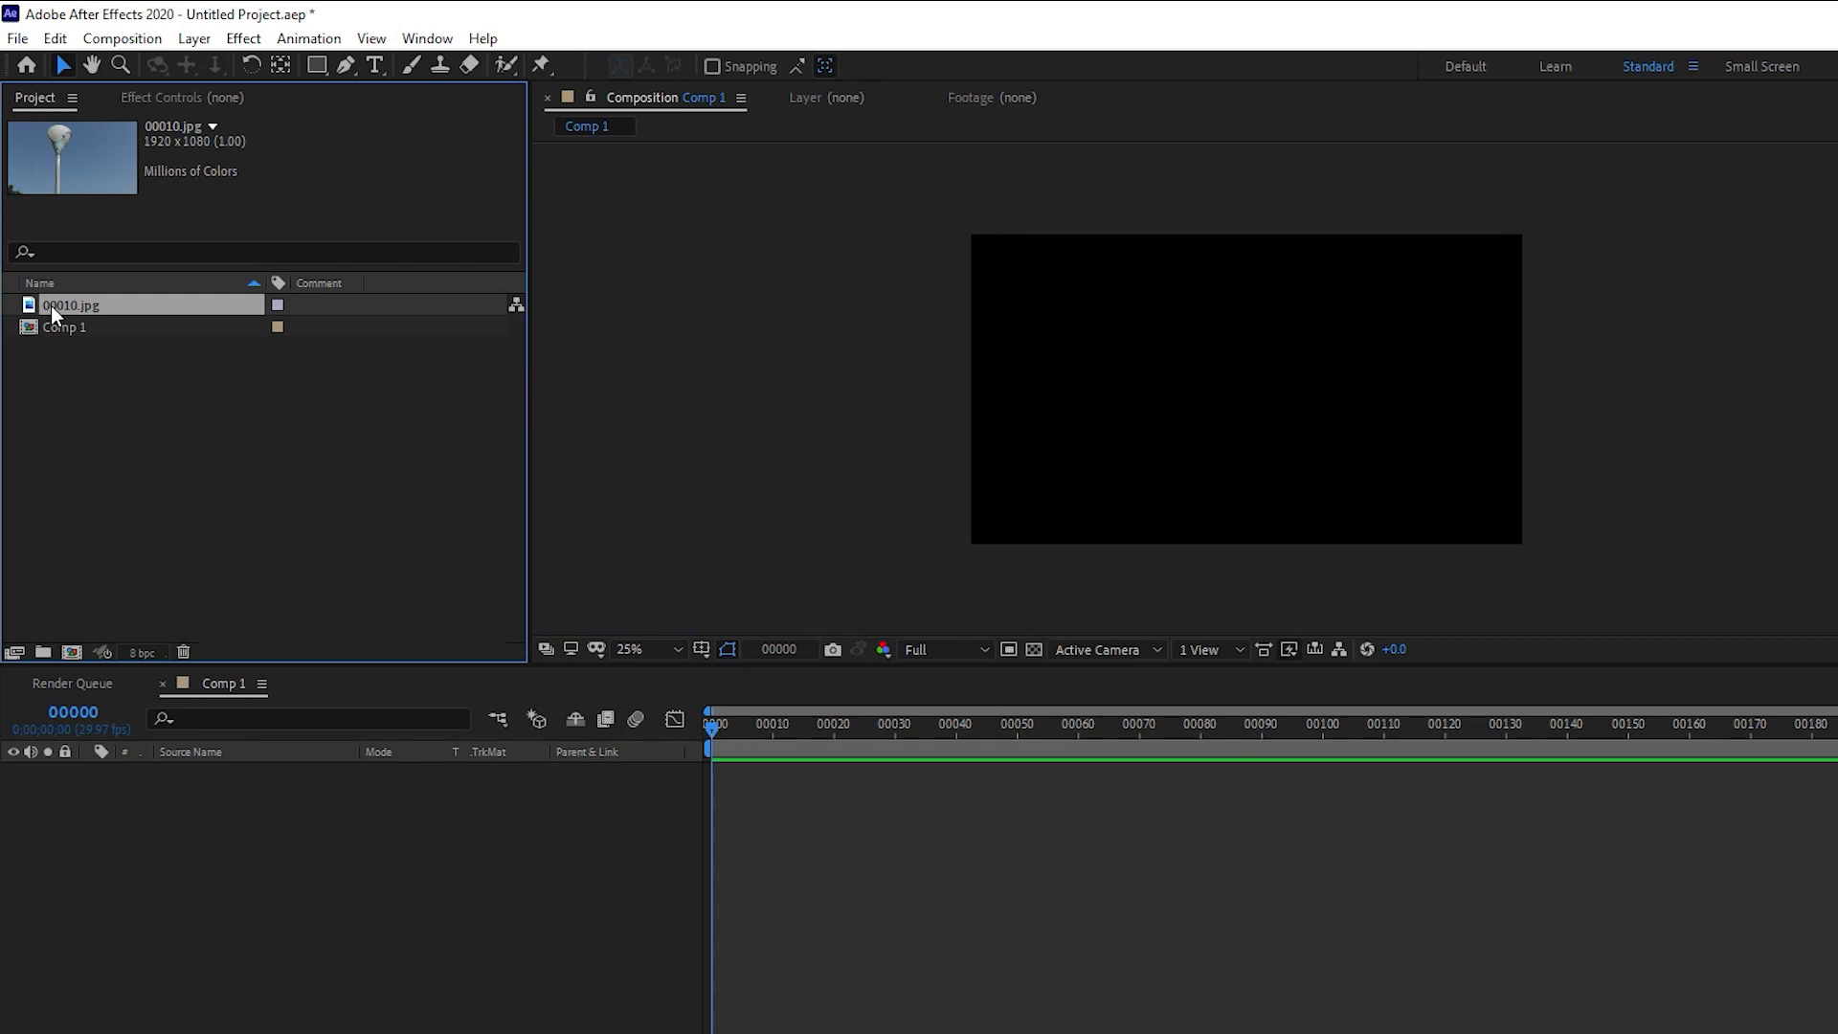
left_click_drag(50, 307, 90, 571)
left_click_drag(48, 308, 195, 867)
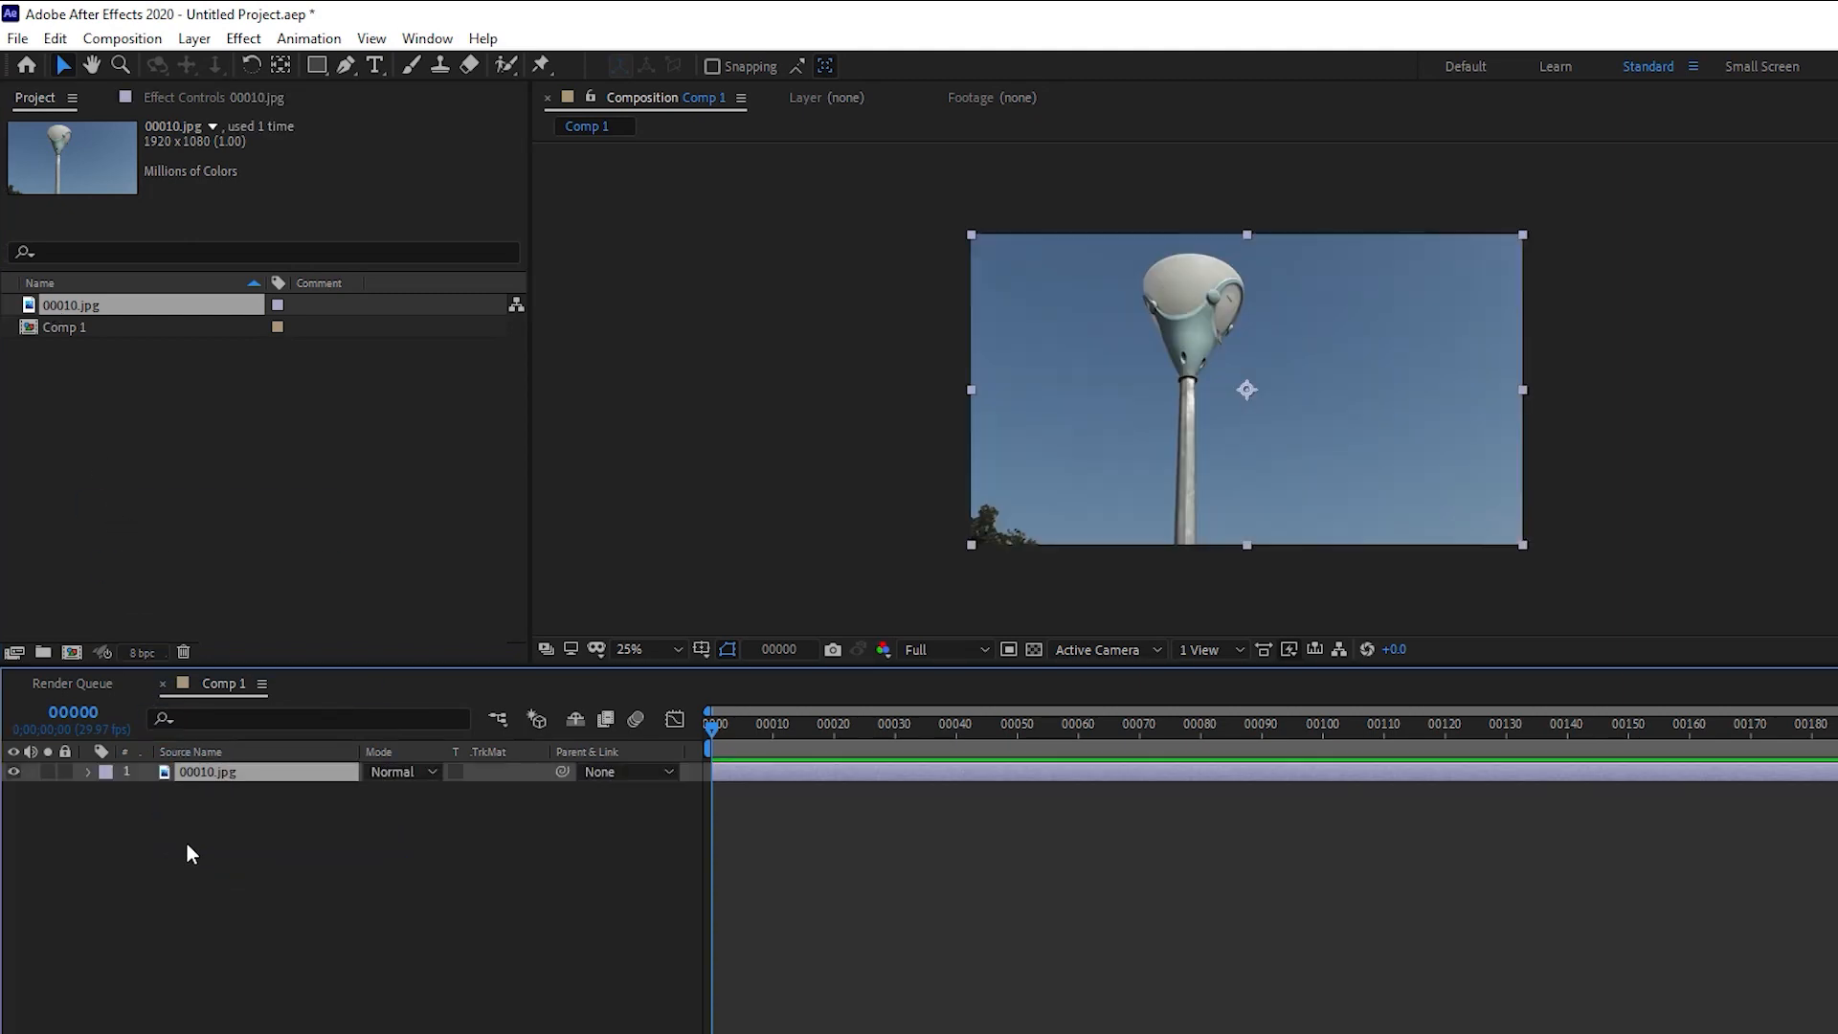
scroll(1412, 312, "up", 4)
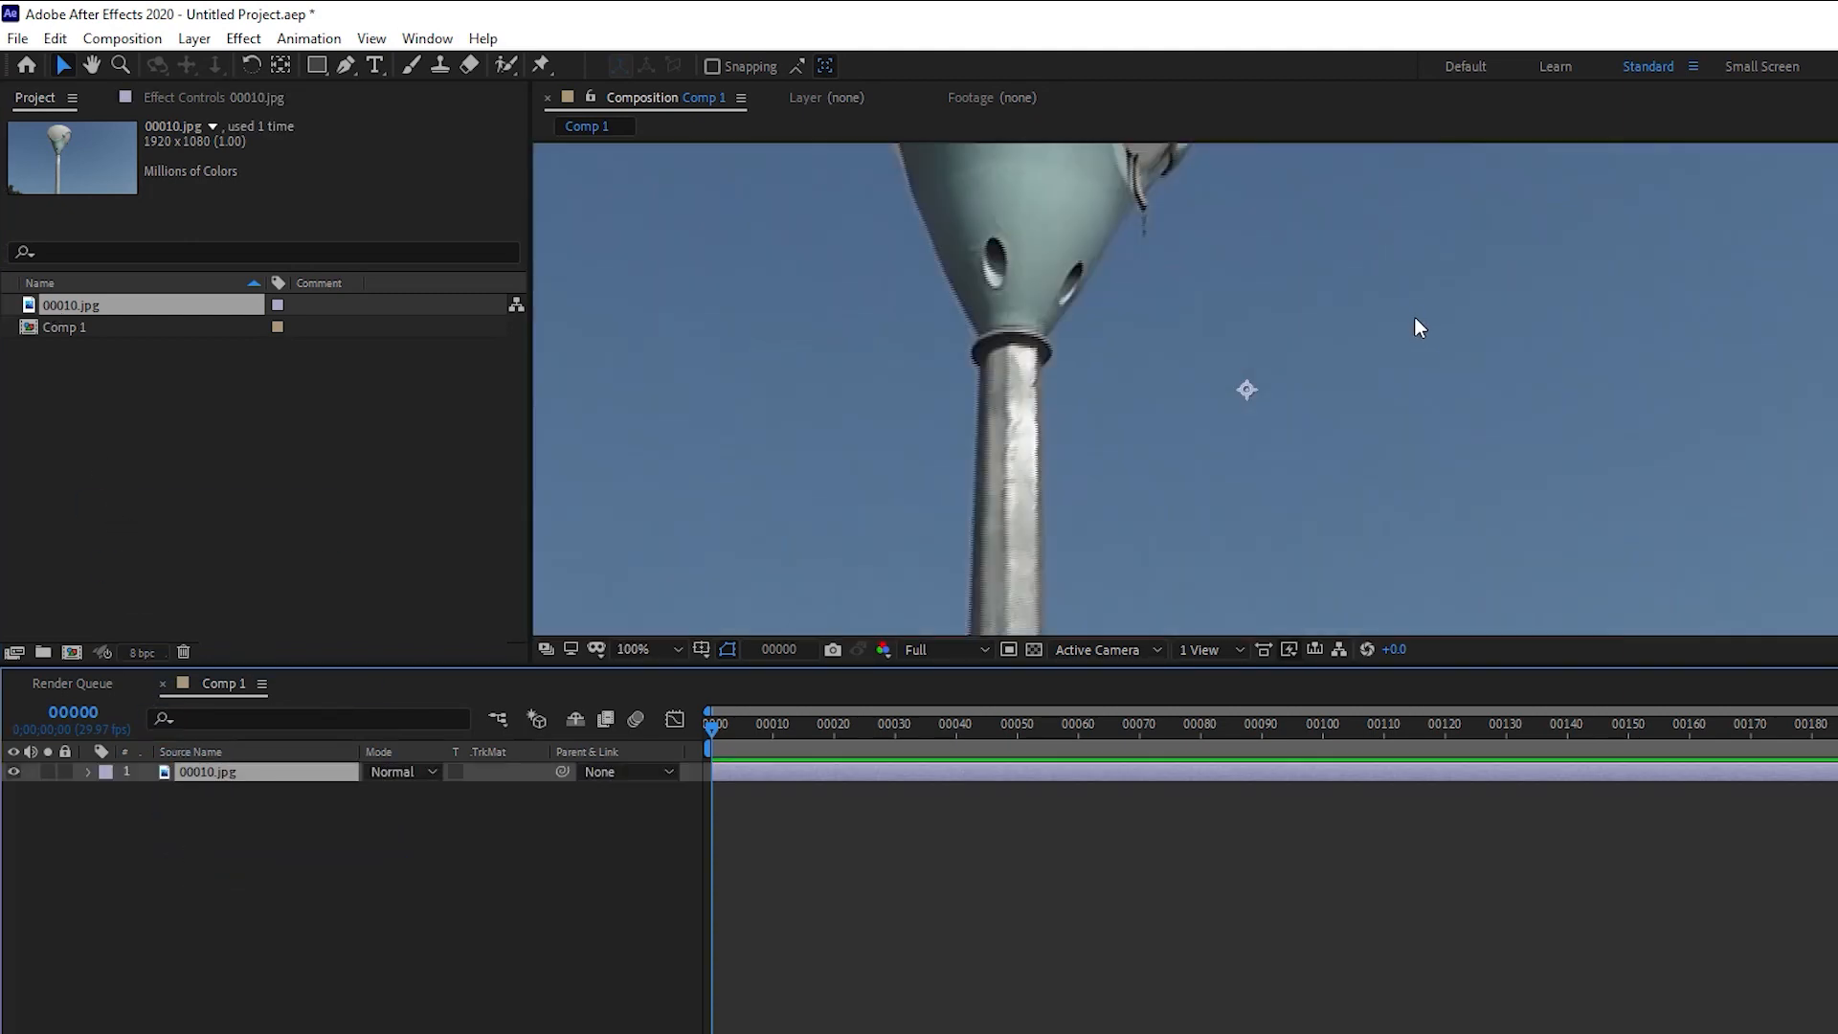
scroll(1162, 350, "down", 2)
left_click_drag(1162, 350, 1182, 486)
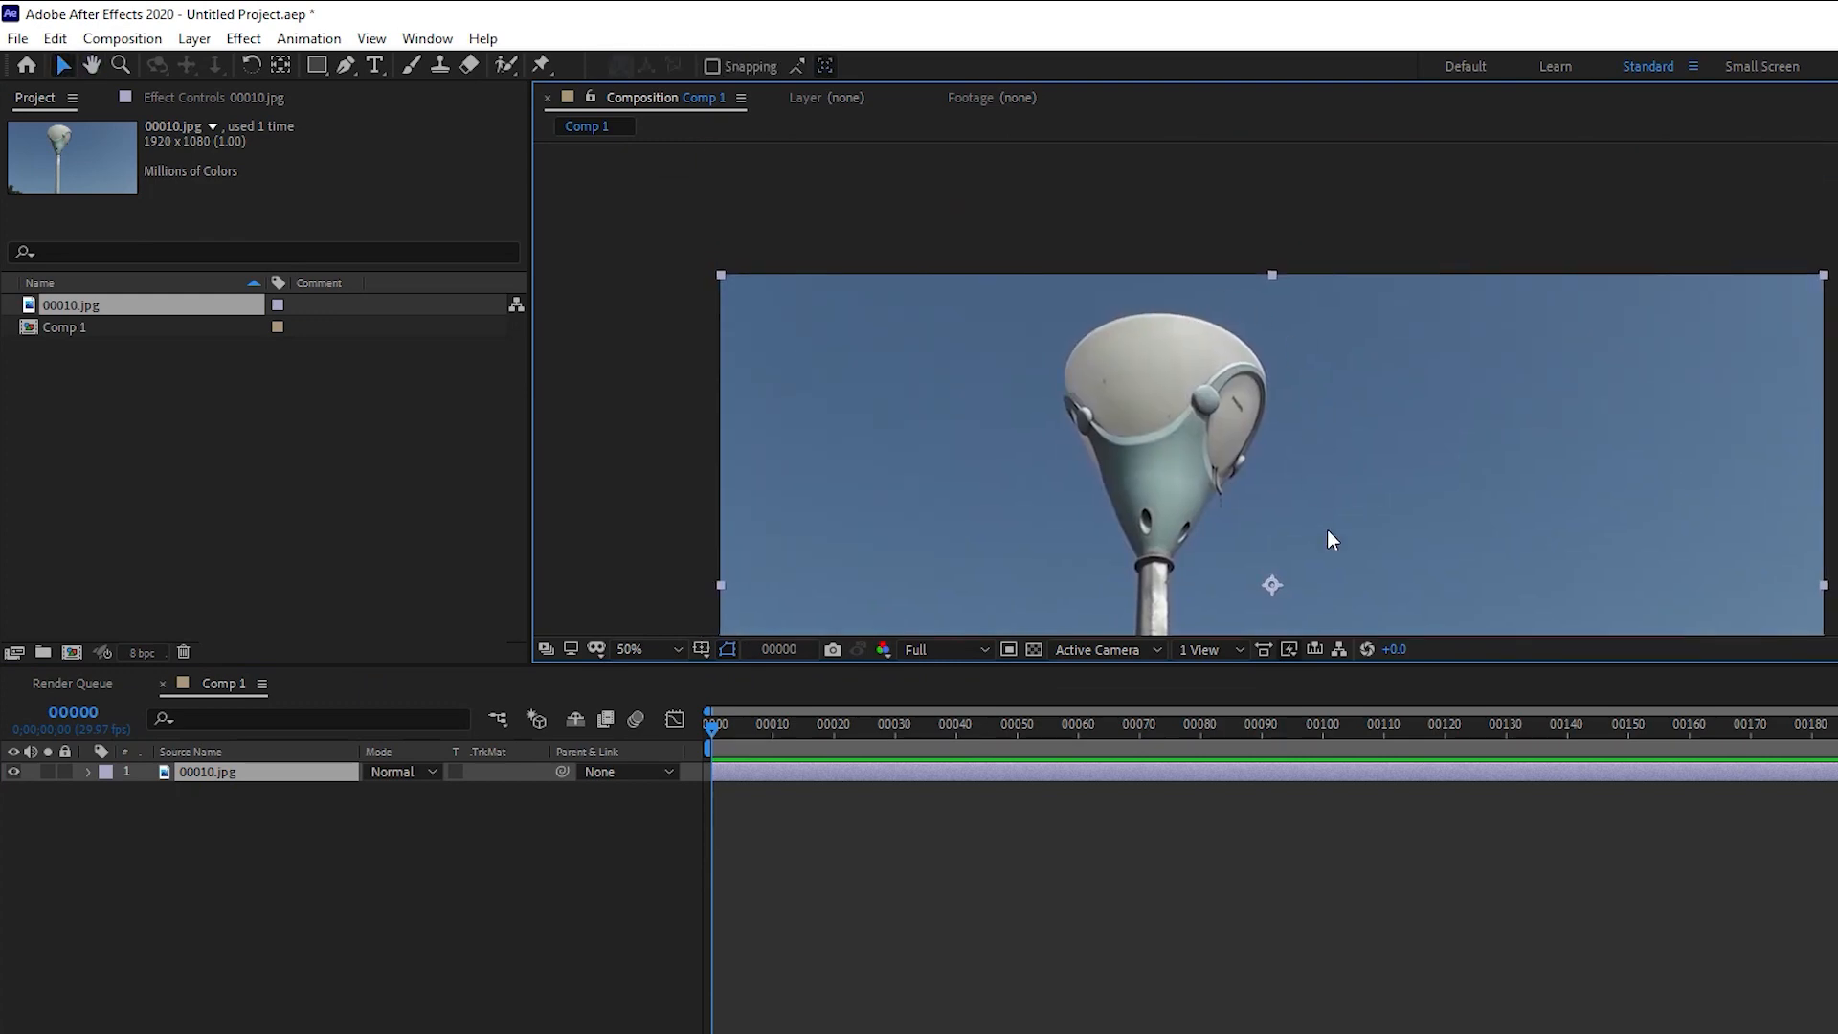
scroll(1327, 528, "up", 1)
scroll(1273, 382, "down", 2)
left_click_drag(1274, 383, 1267, 476)
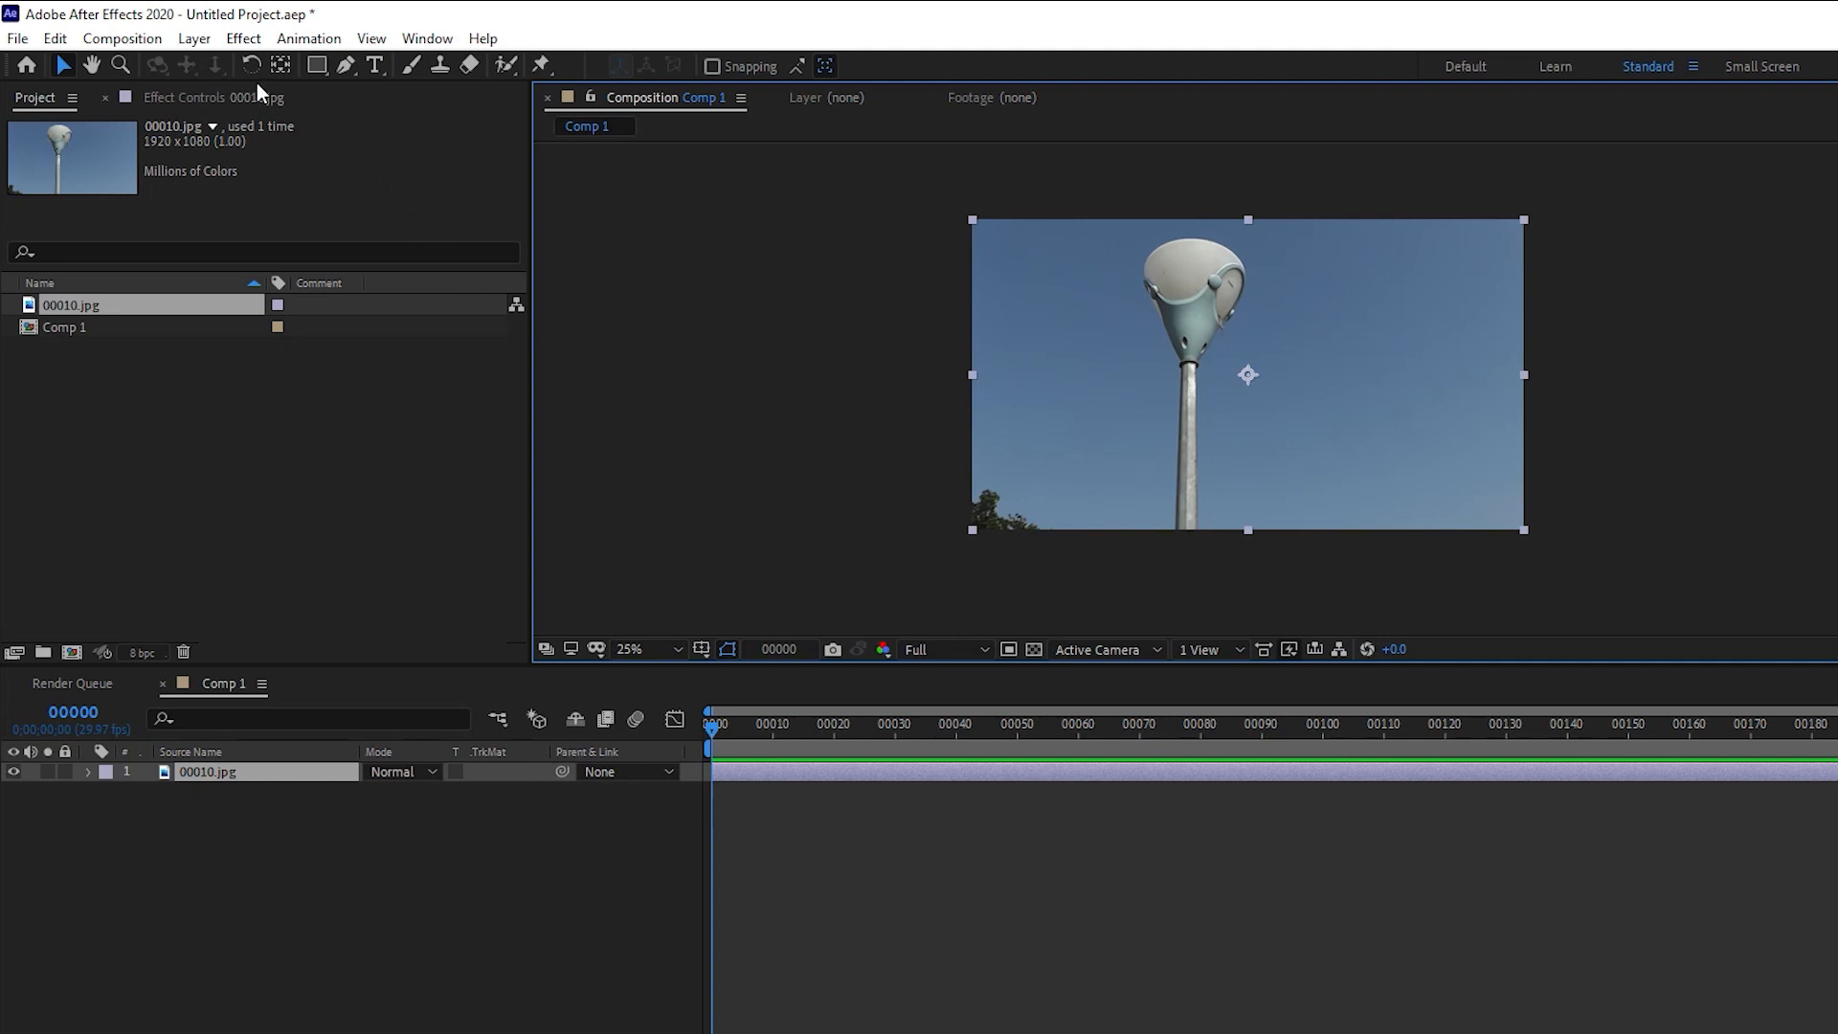
left_click(317, 65)
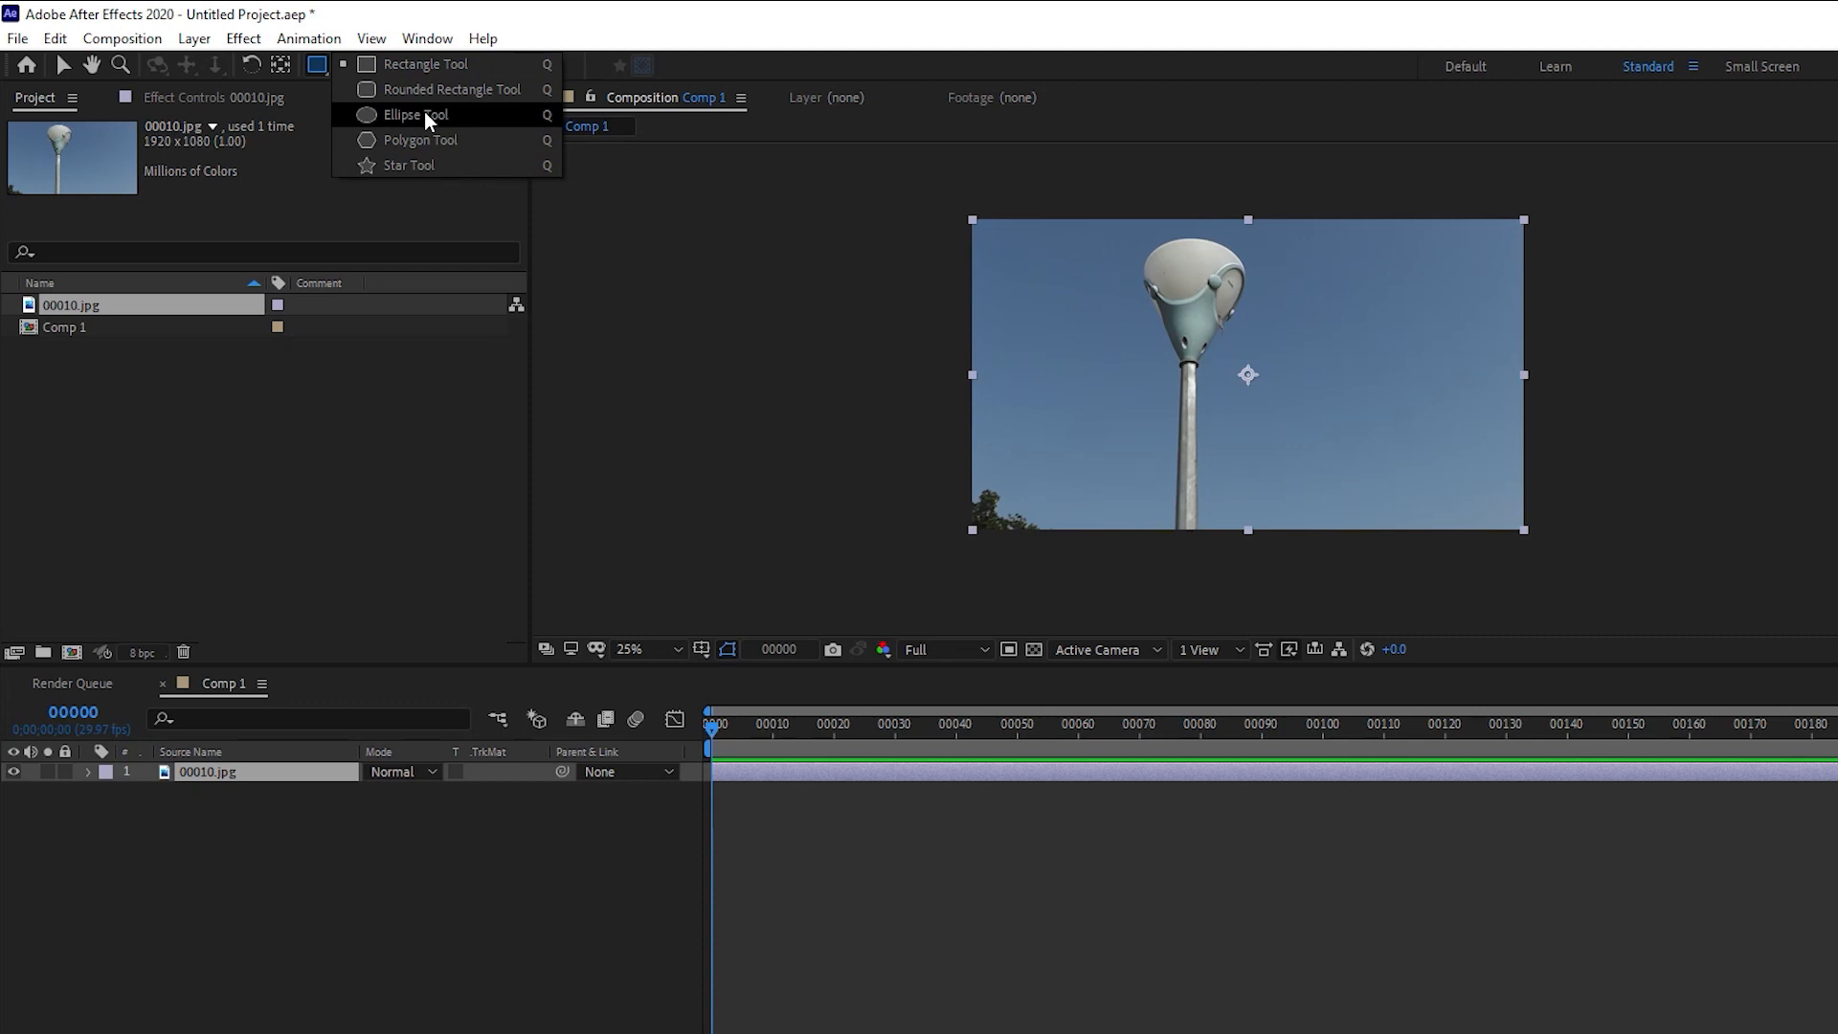
left_click(379, 490)
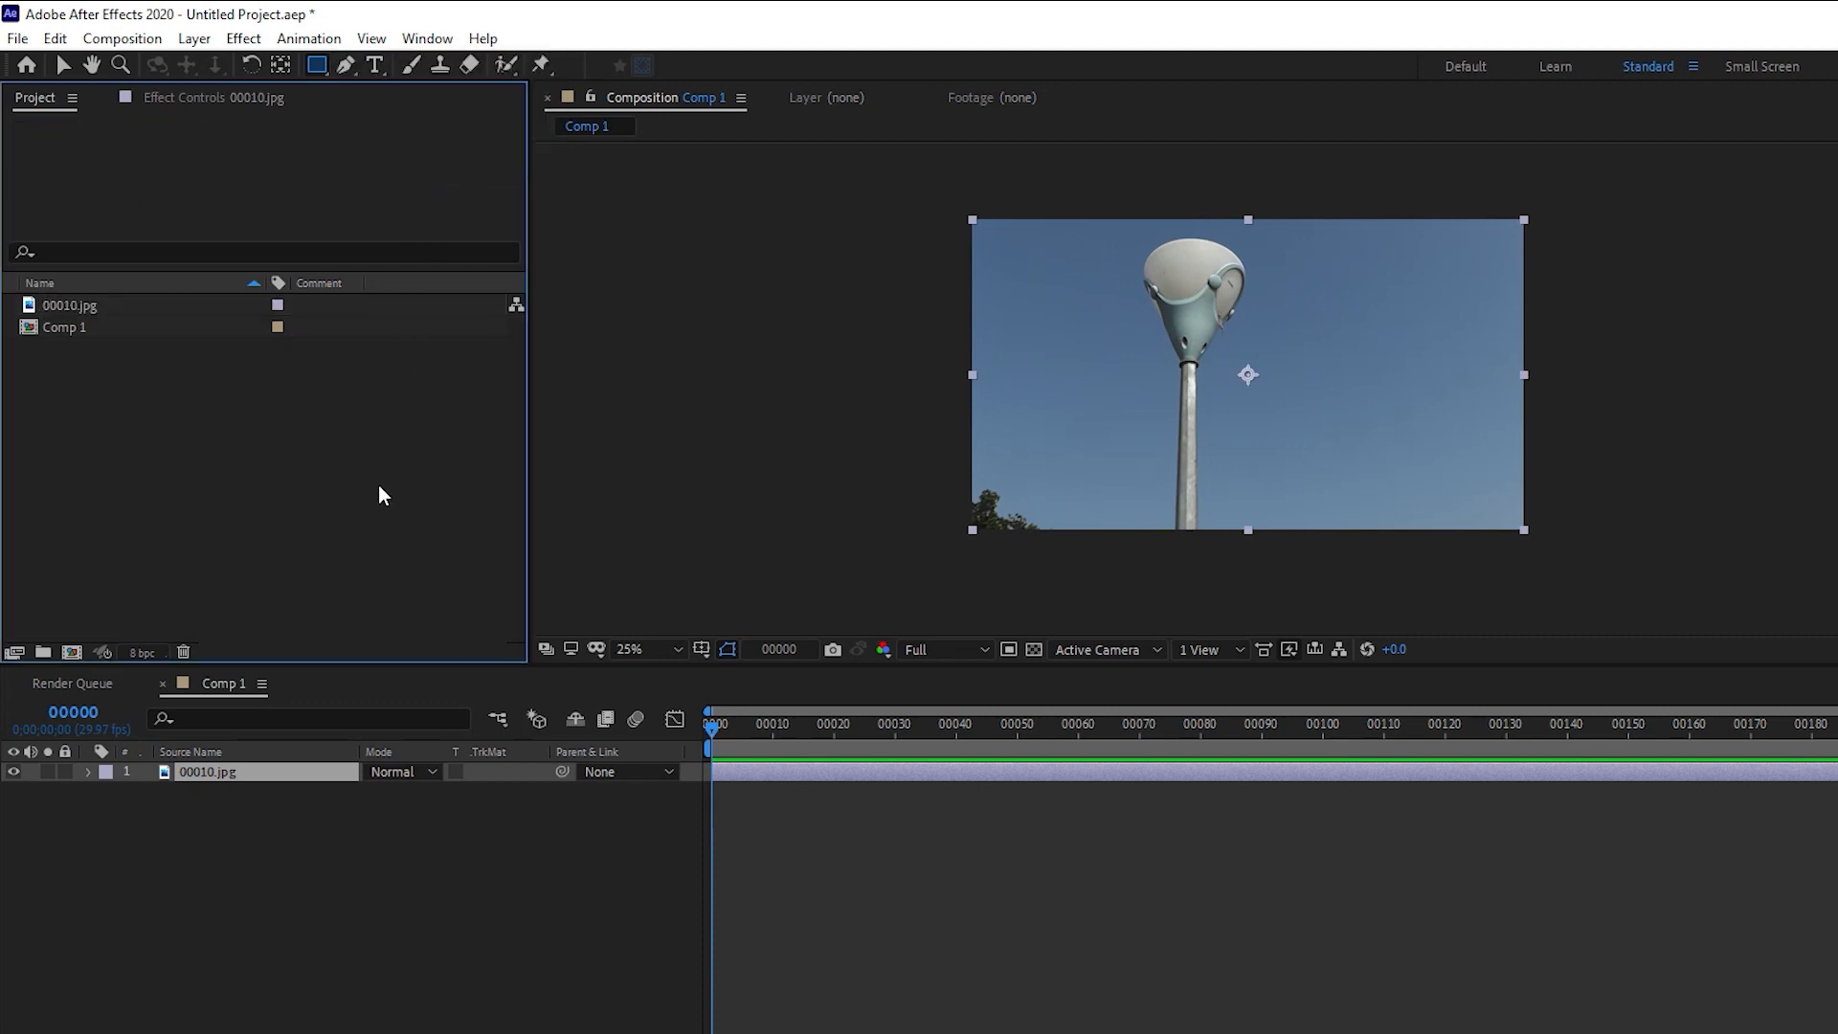
key("g")
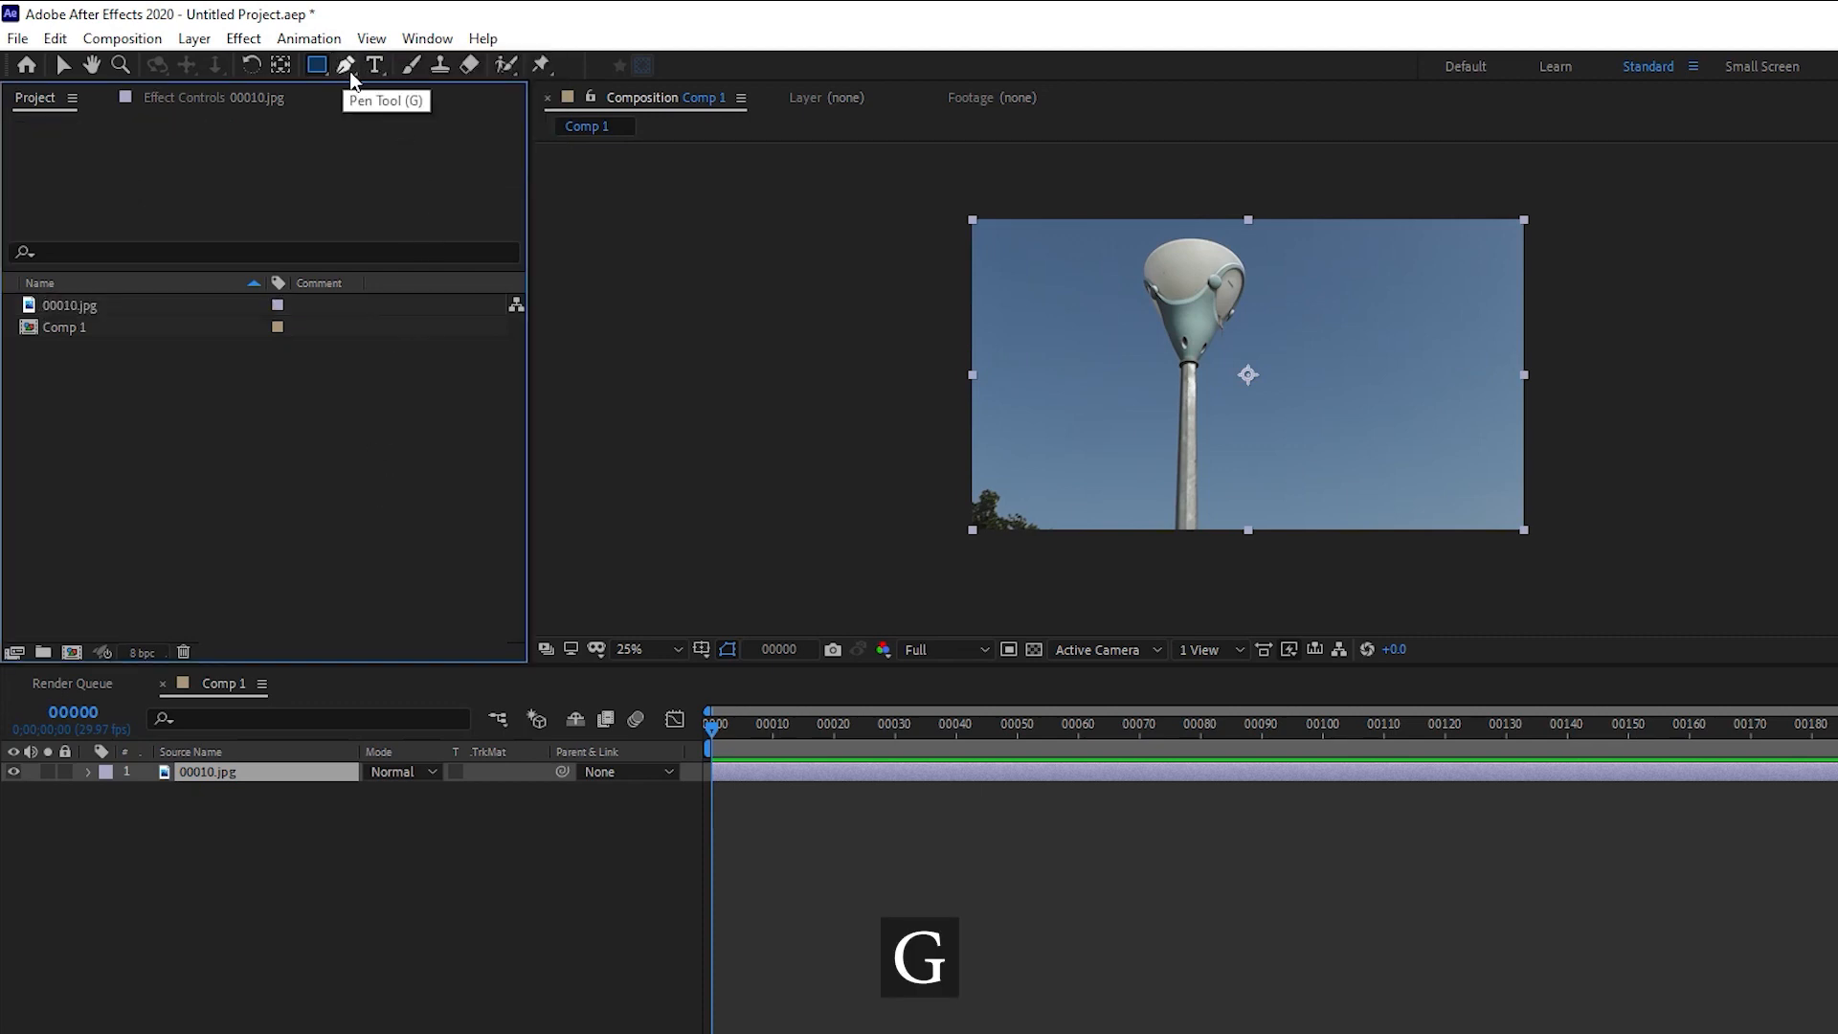
left_click(381, 867)
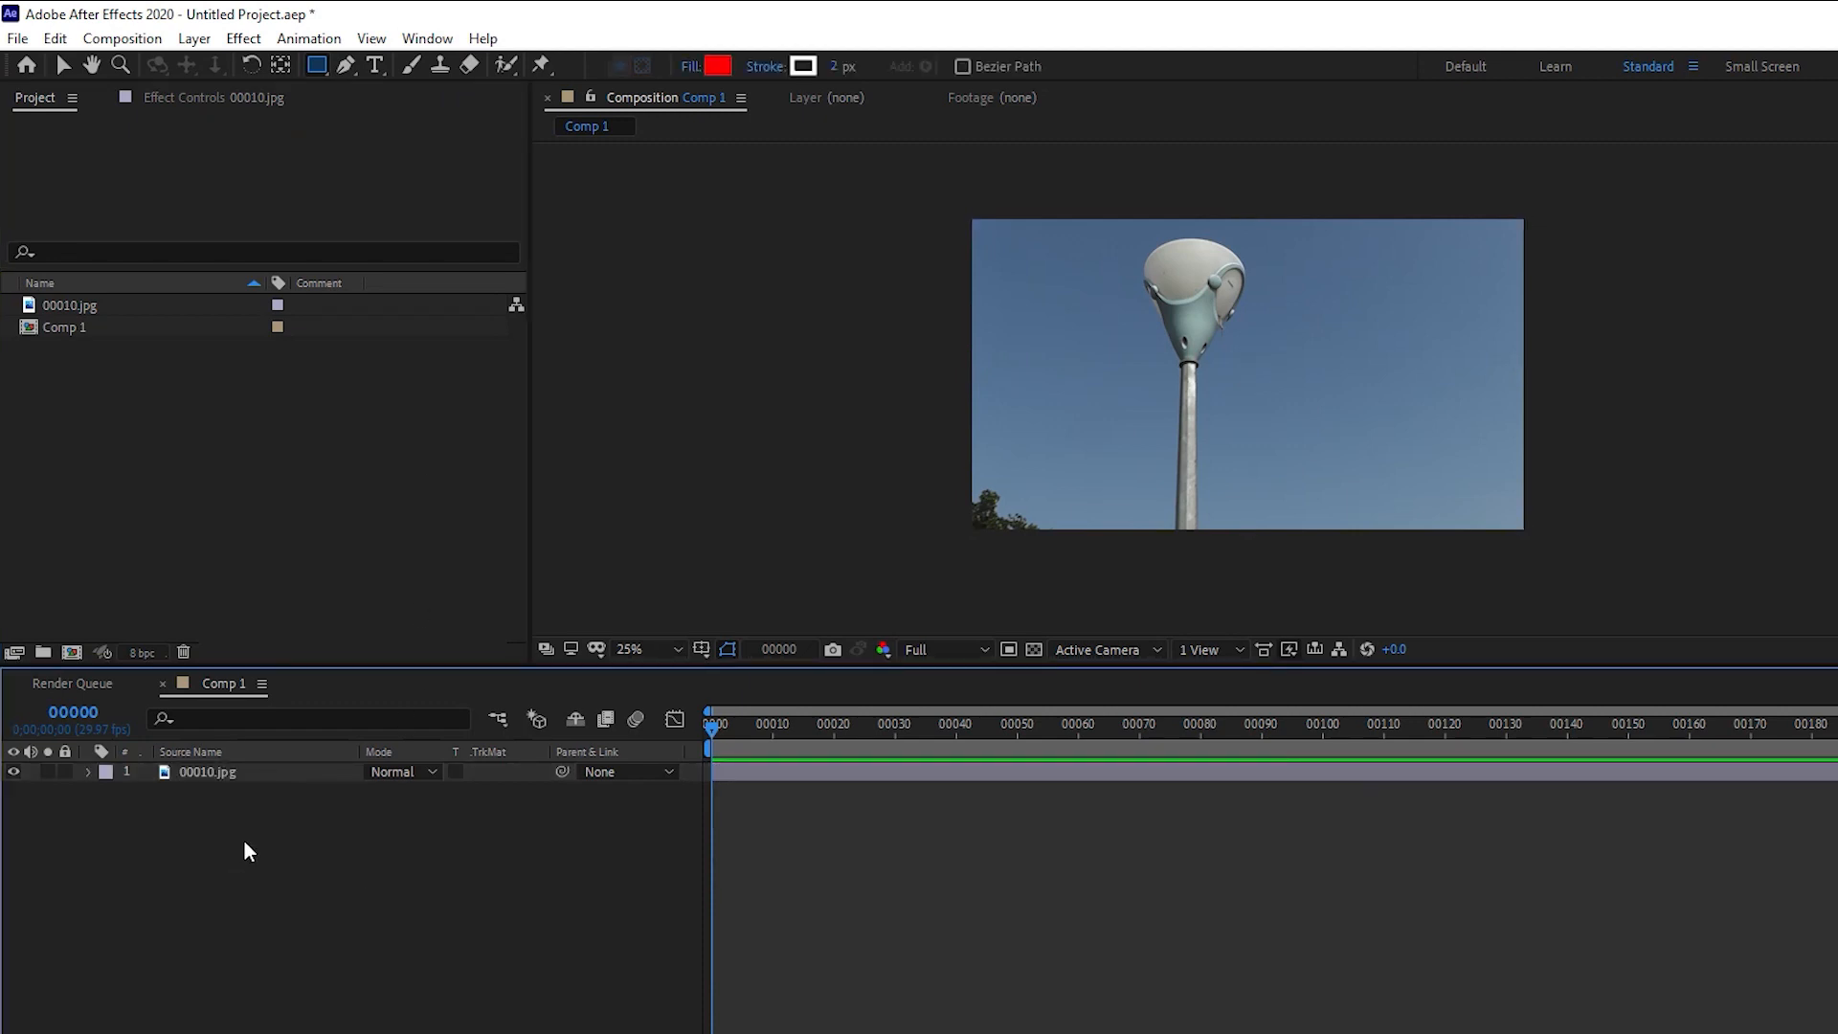
Hide the 00010.jpg layer in Comp 1 and leave no layer selected.
key("ctrl+a")
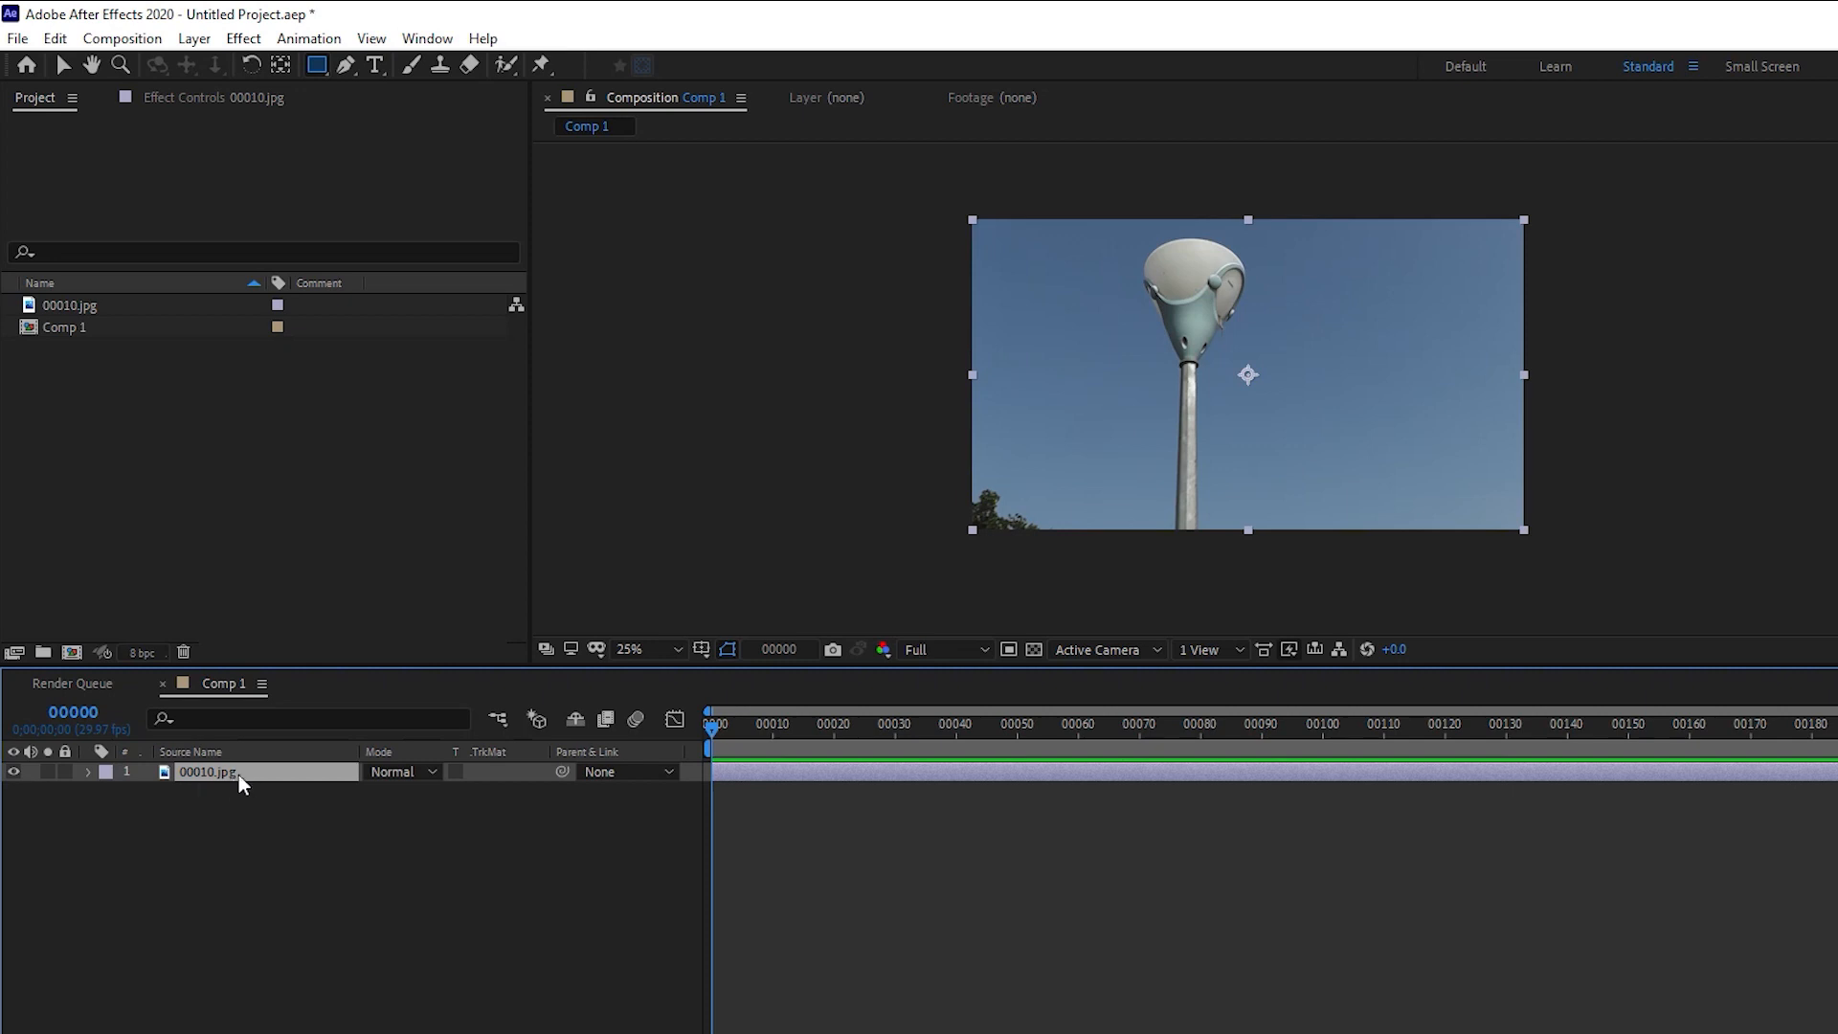
left_click(13, 772)
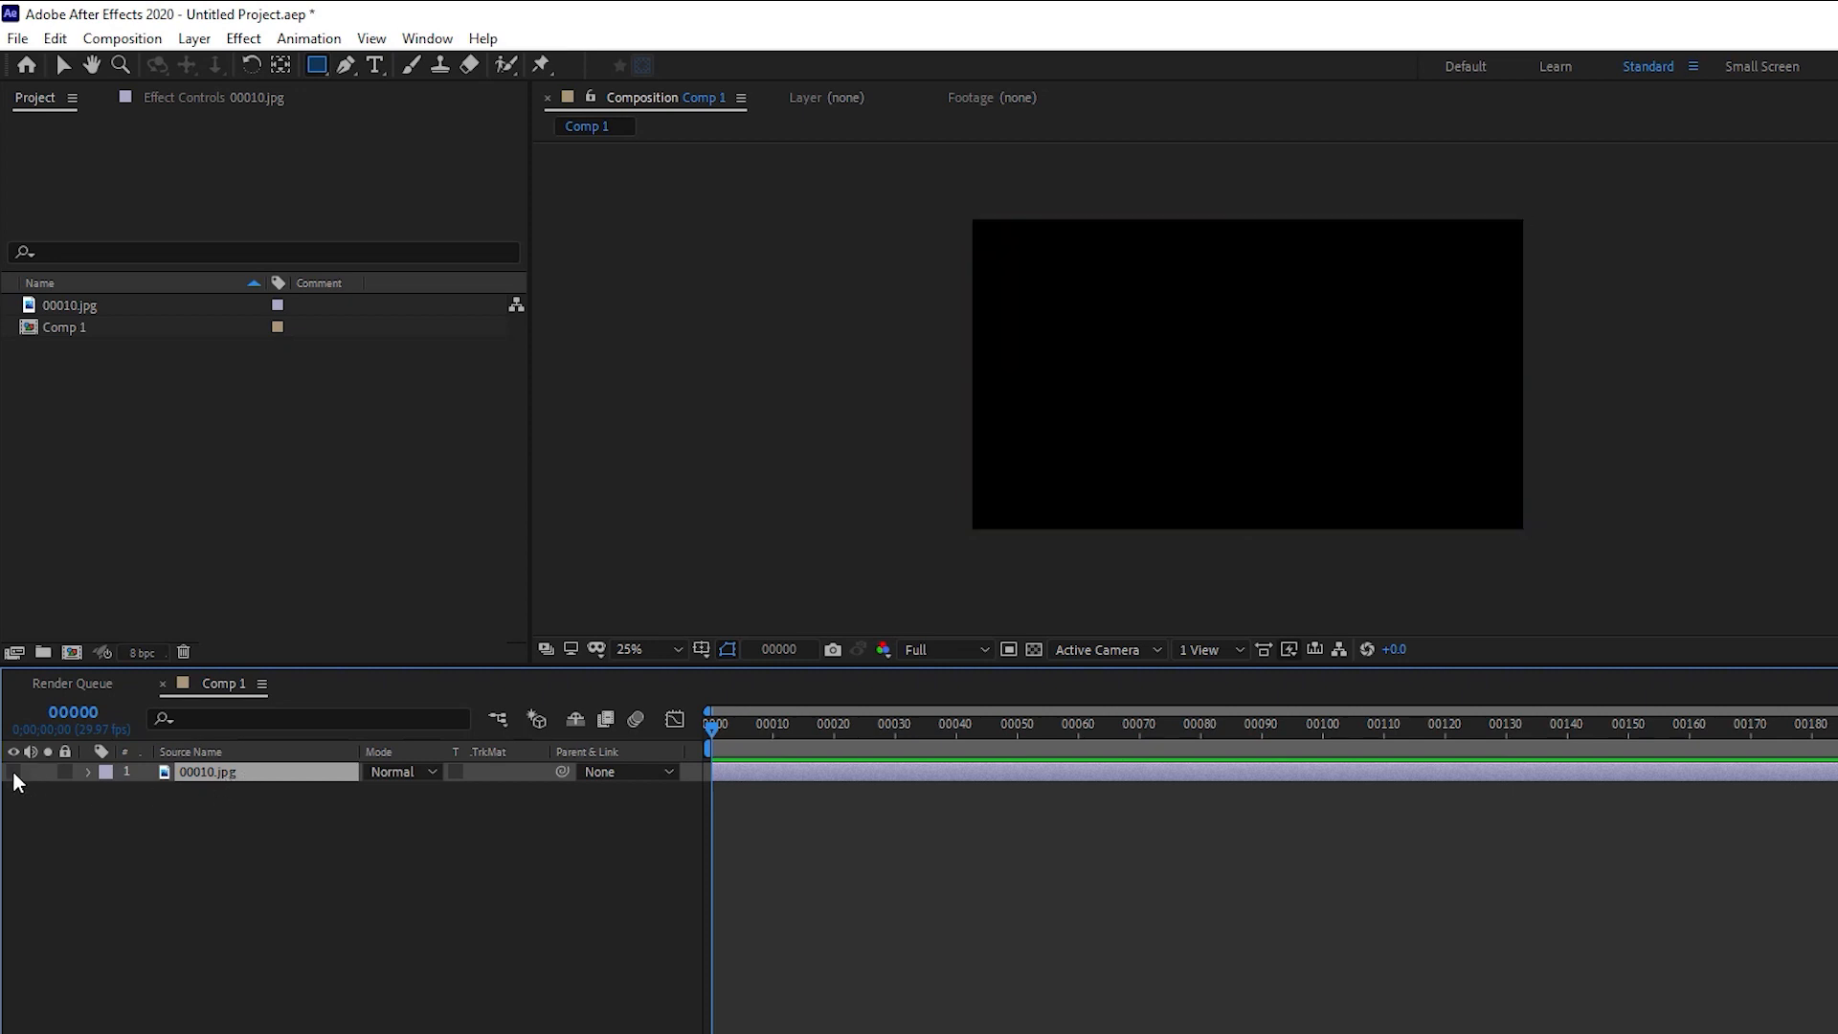
left_click(62, 64)
left_click(333, 938)
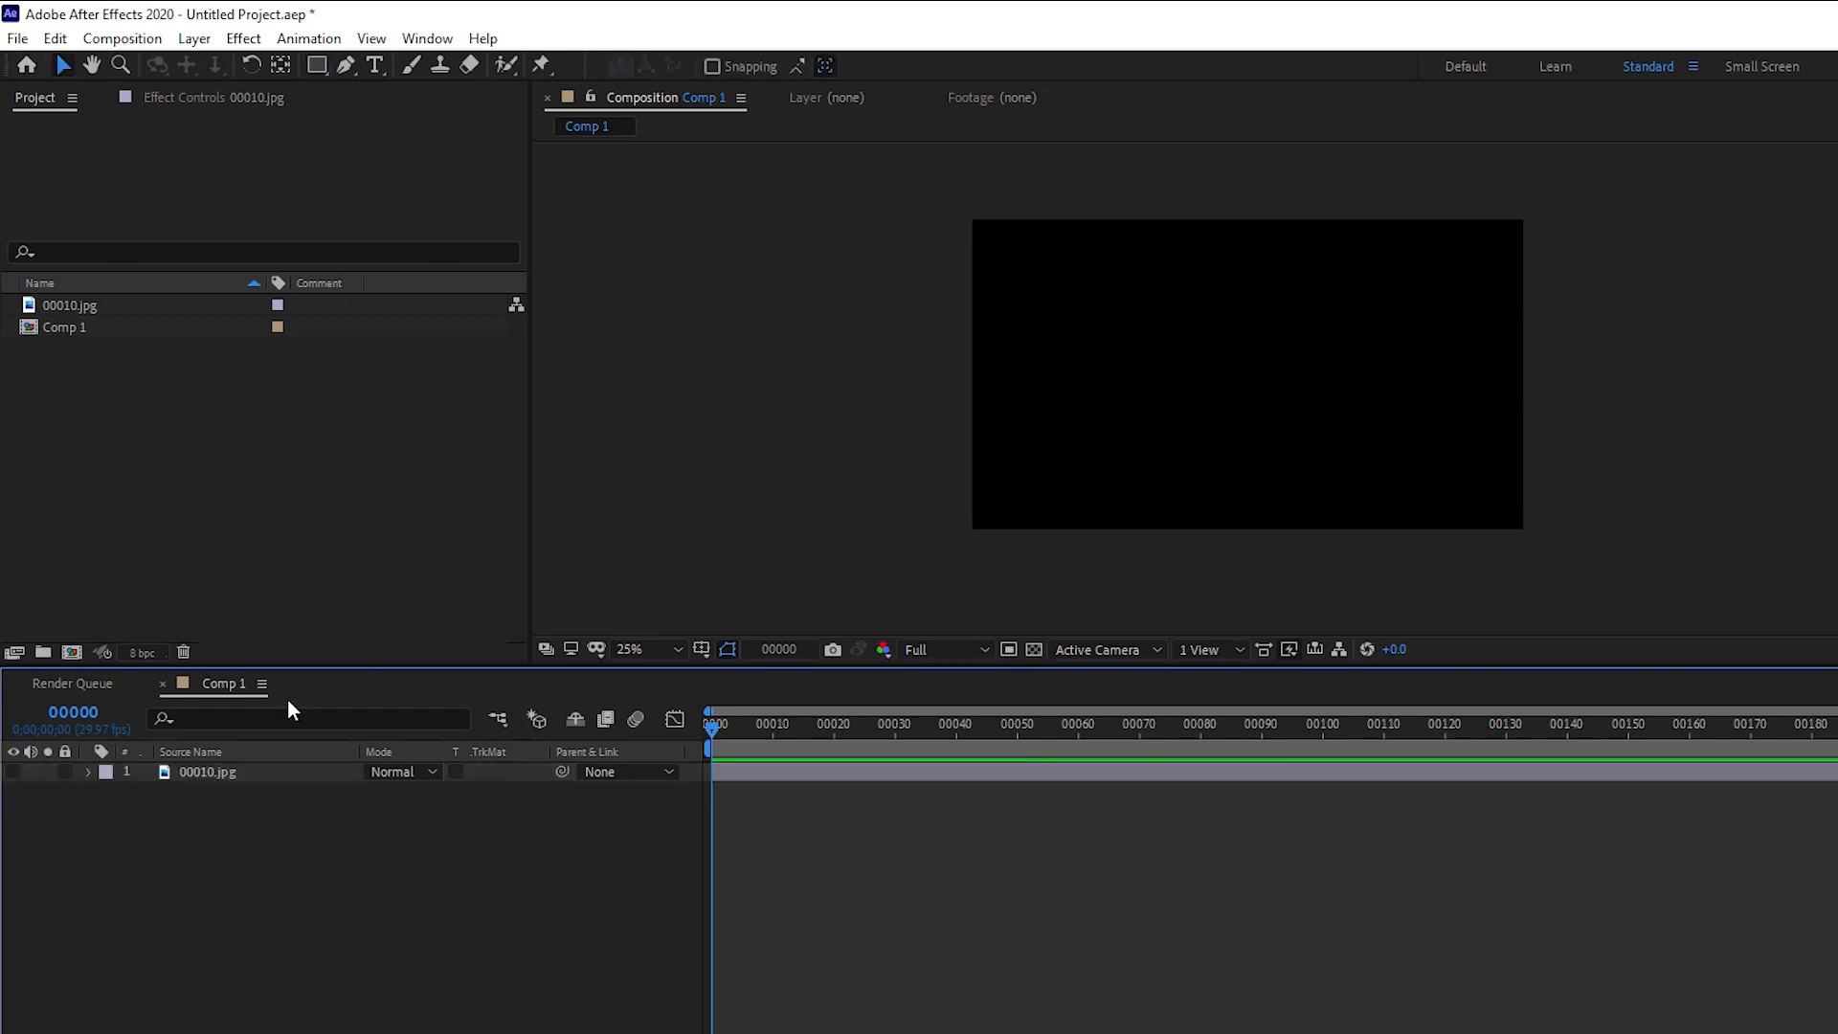
Draw a red-filled rectangle with a 2 px white stroke on a new shape layer, just left of the composition's centre.
left_click(316, 65)
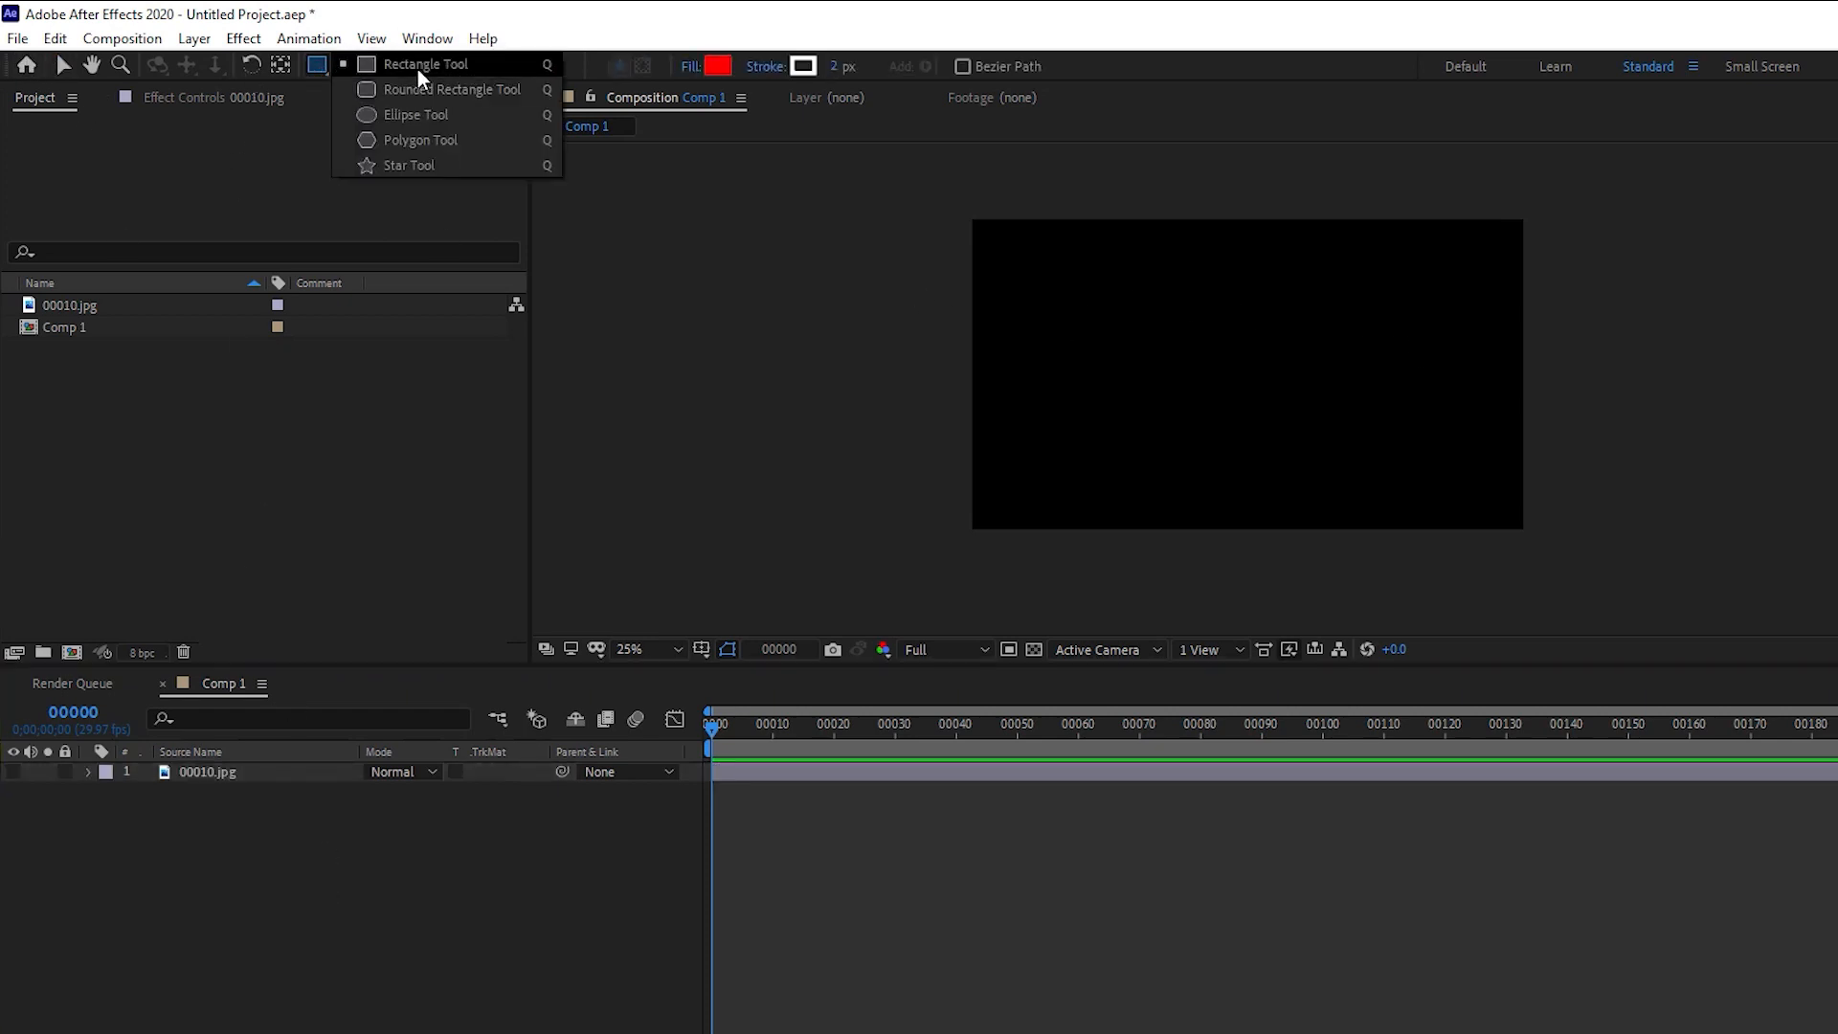
left_click(418, 69)
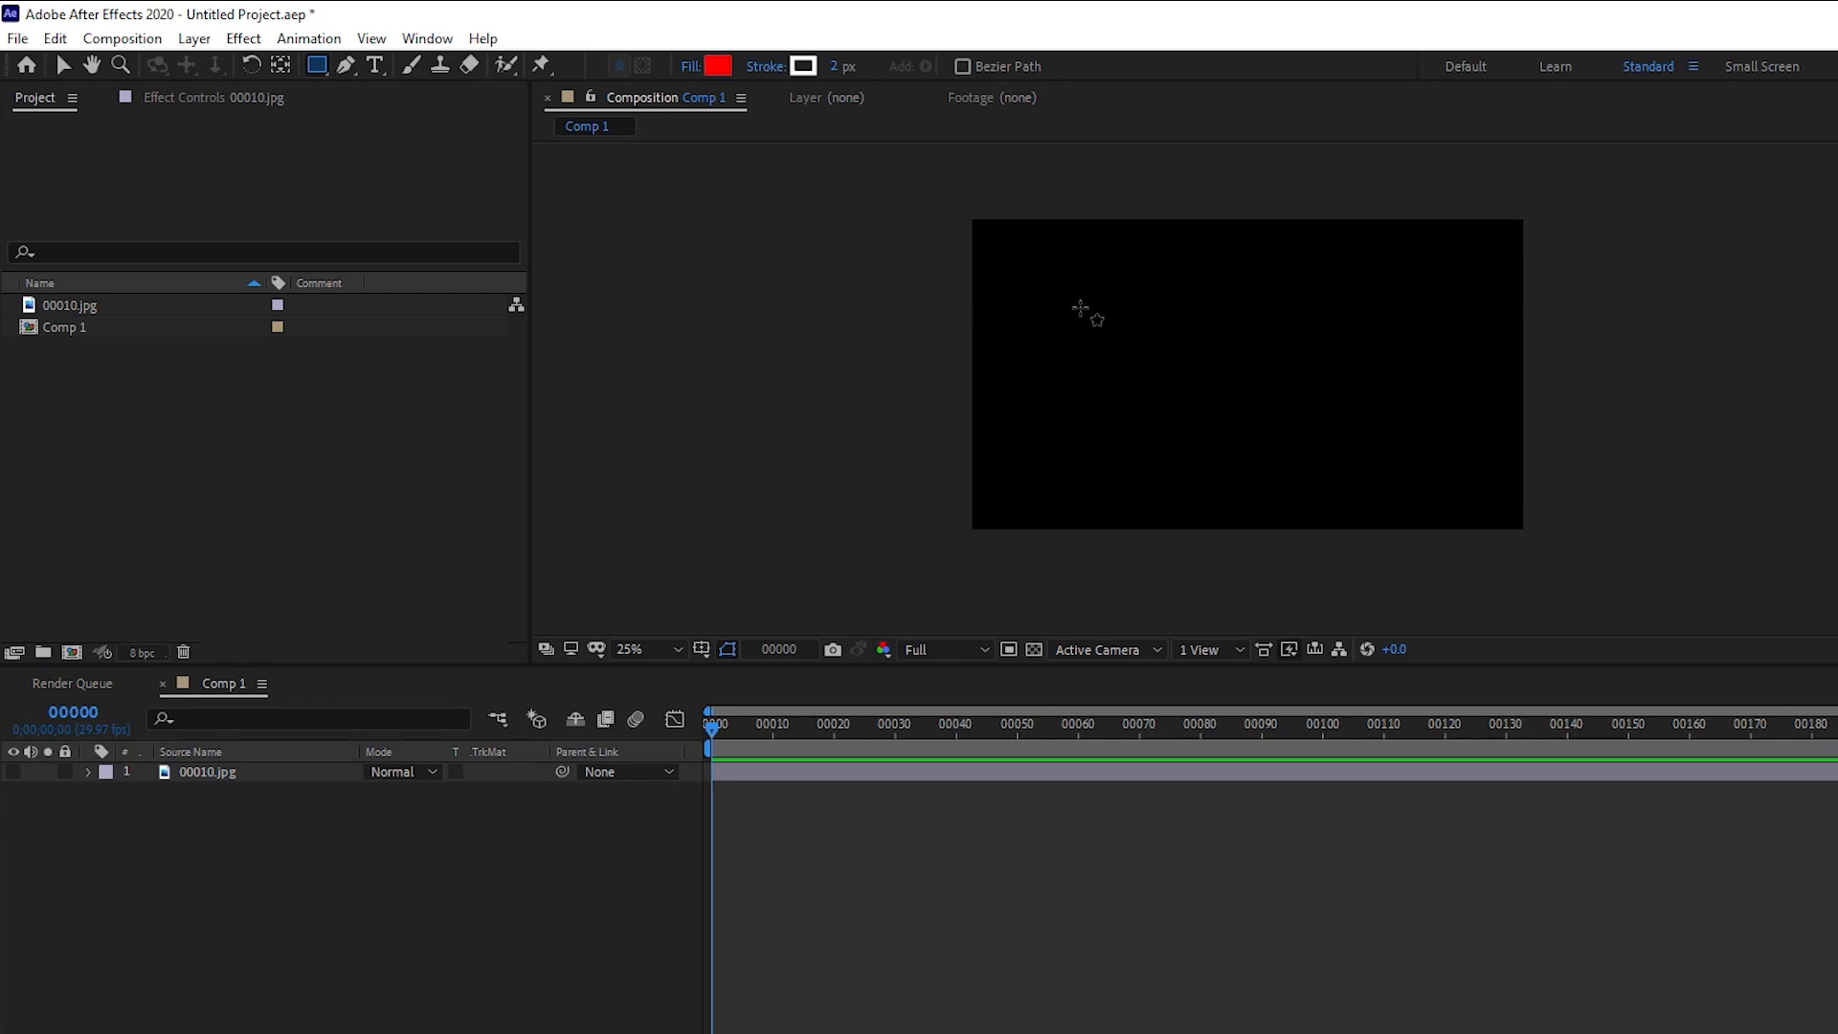
left_click_drag(1080, 308, 1254, 441)
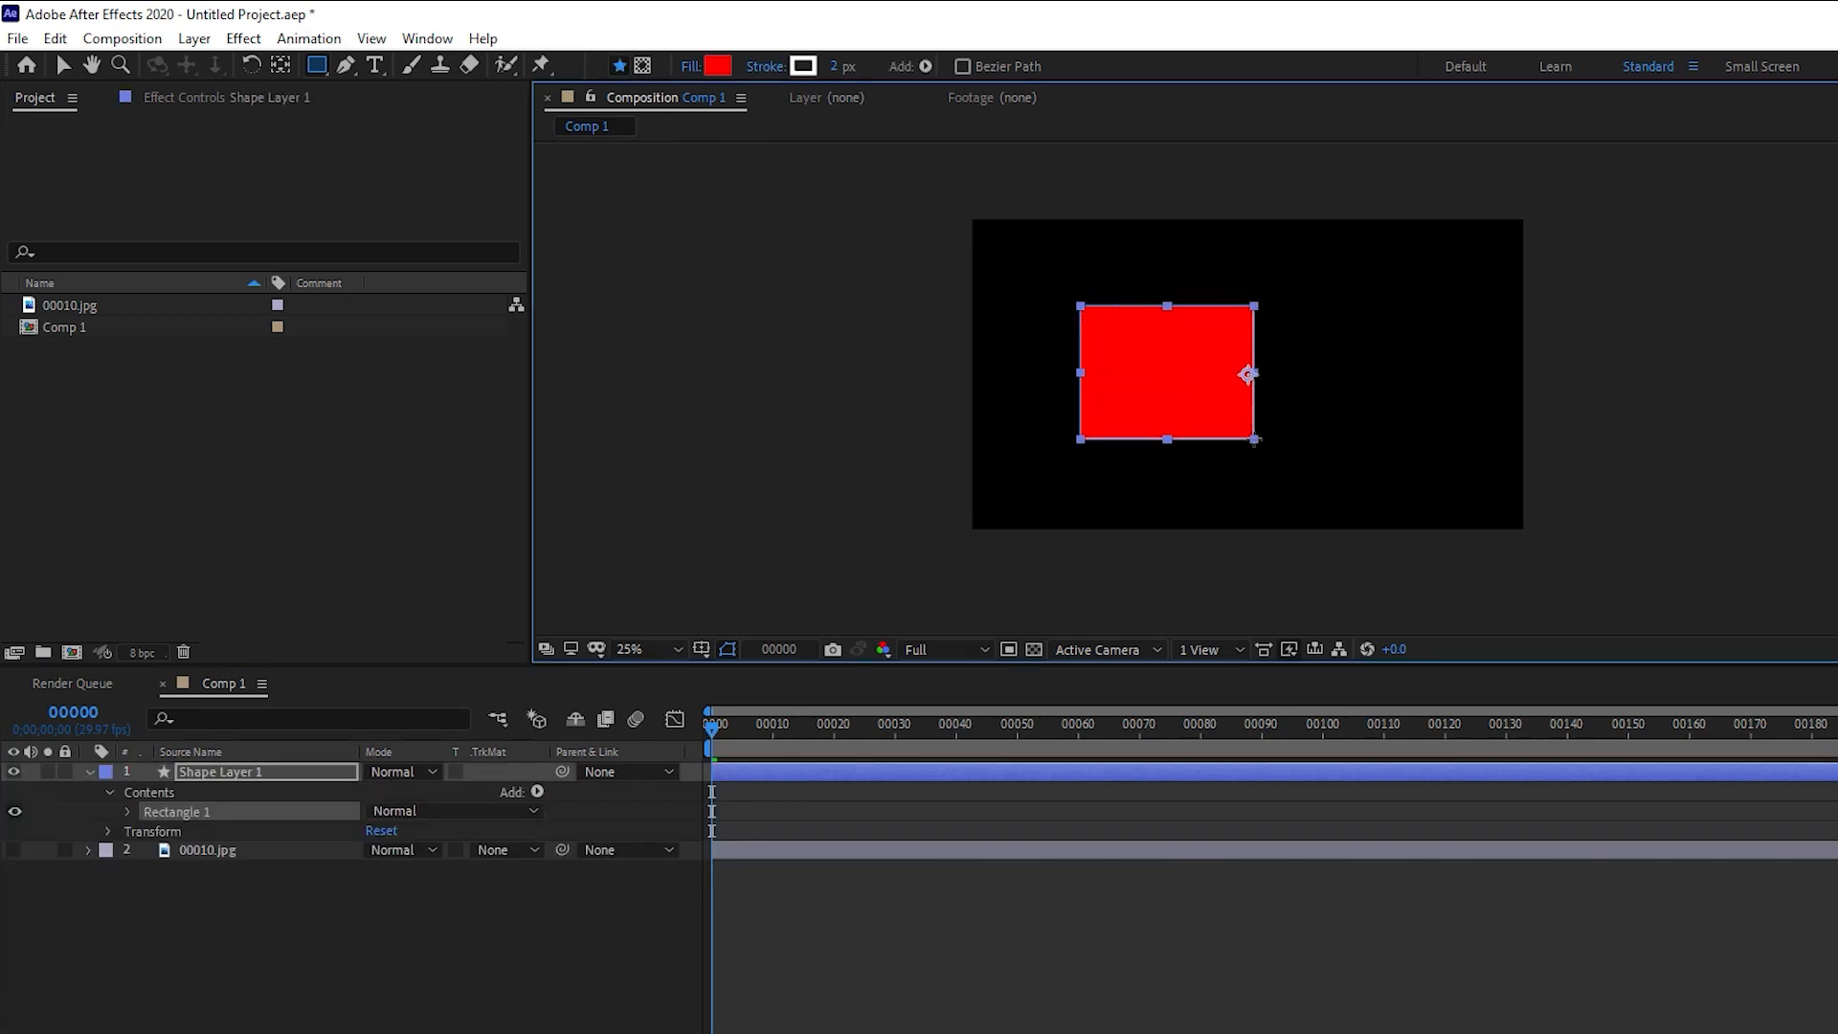
left_click(413, 975)
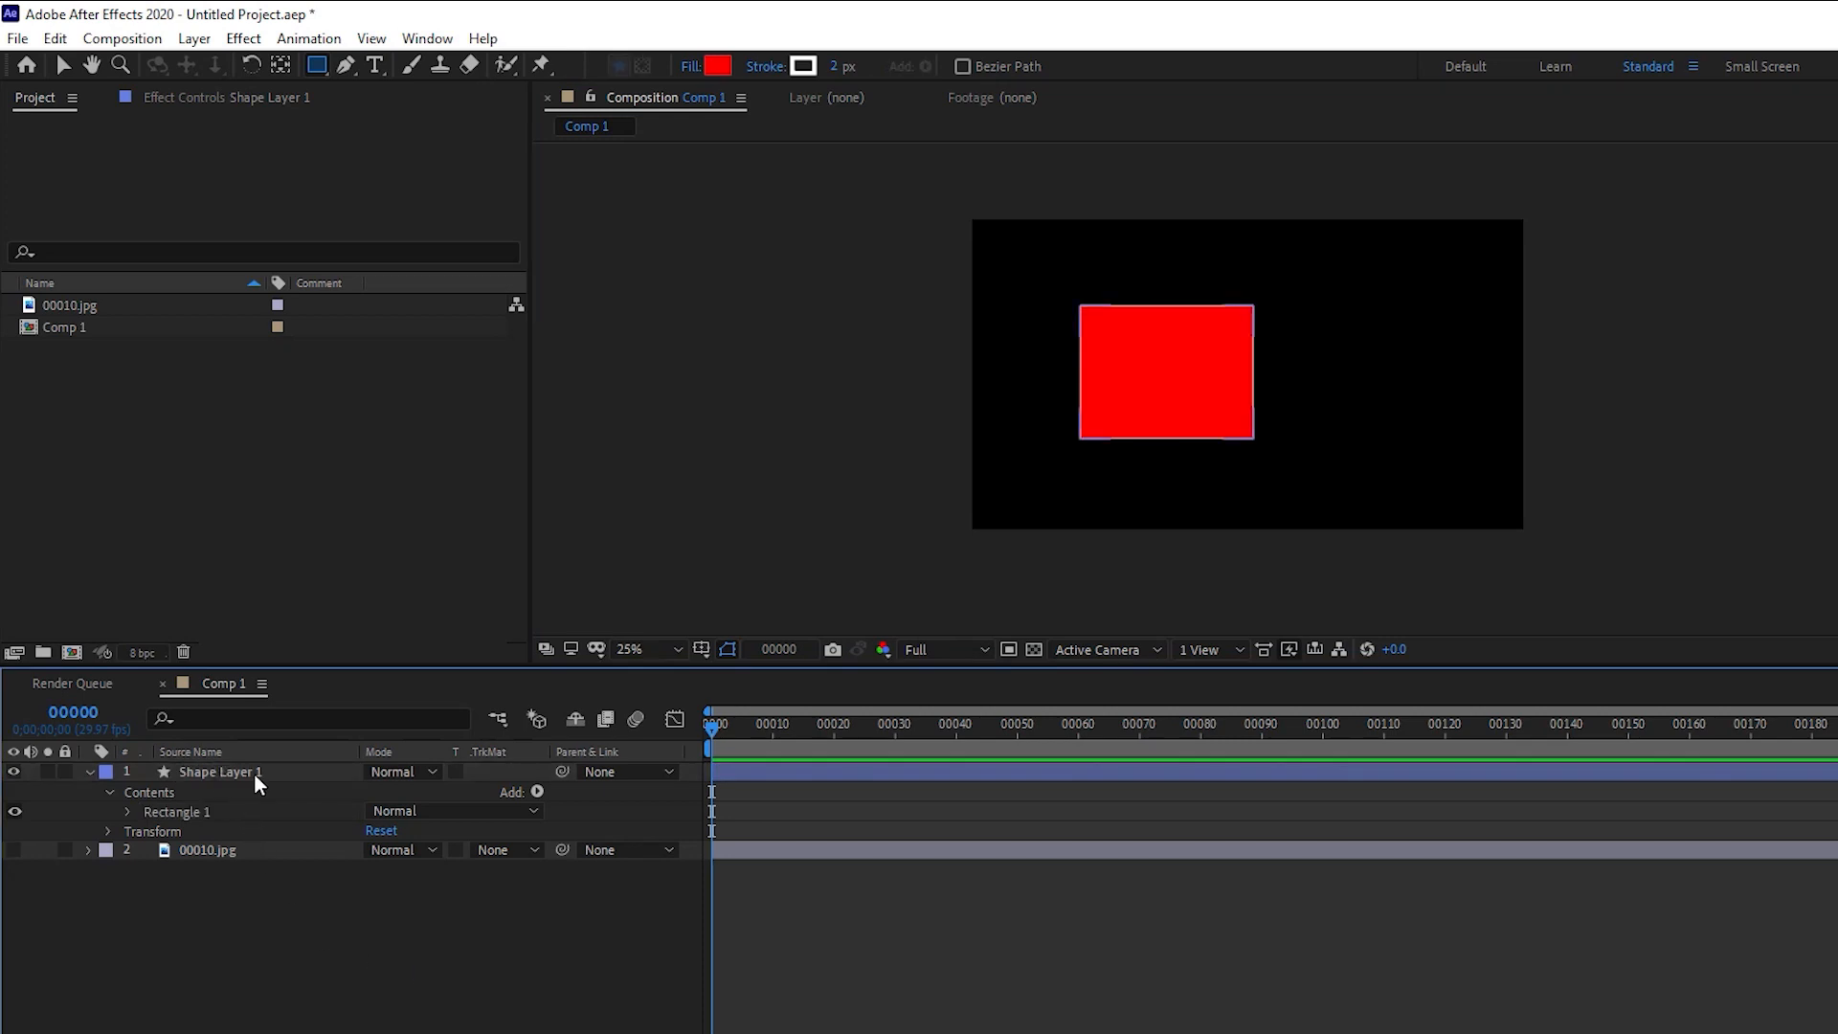
key("period")
key("period")
key("period")
key("comma")
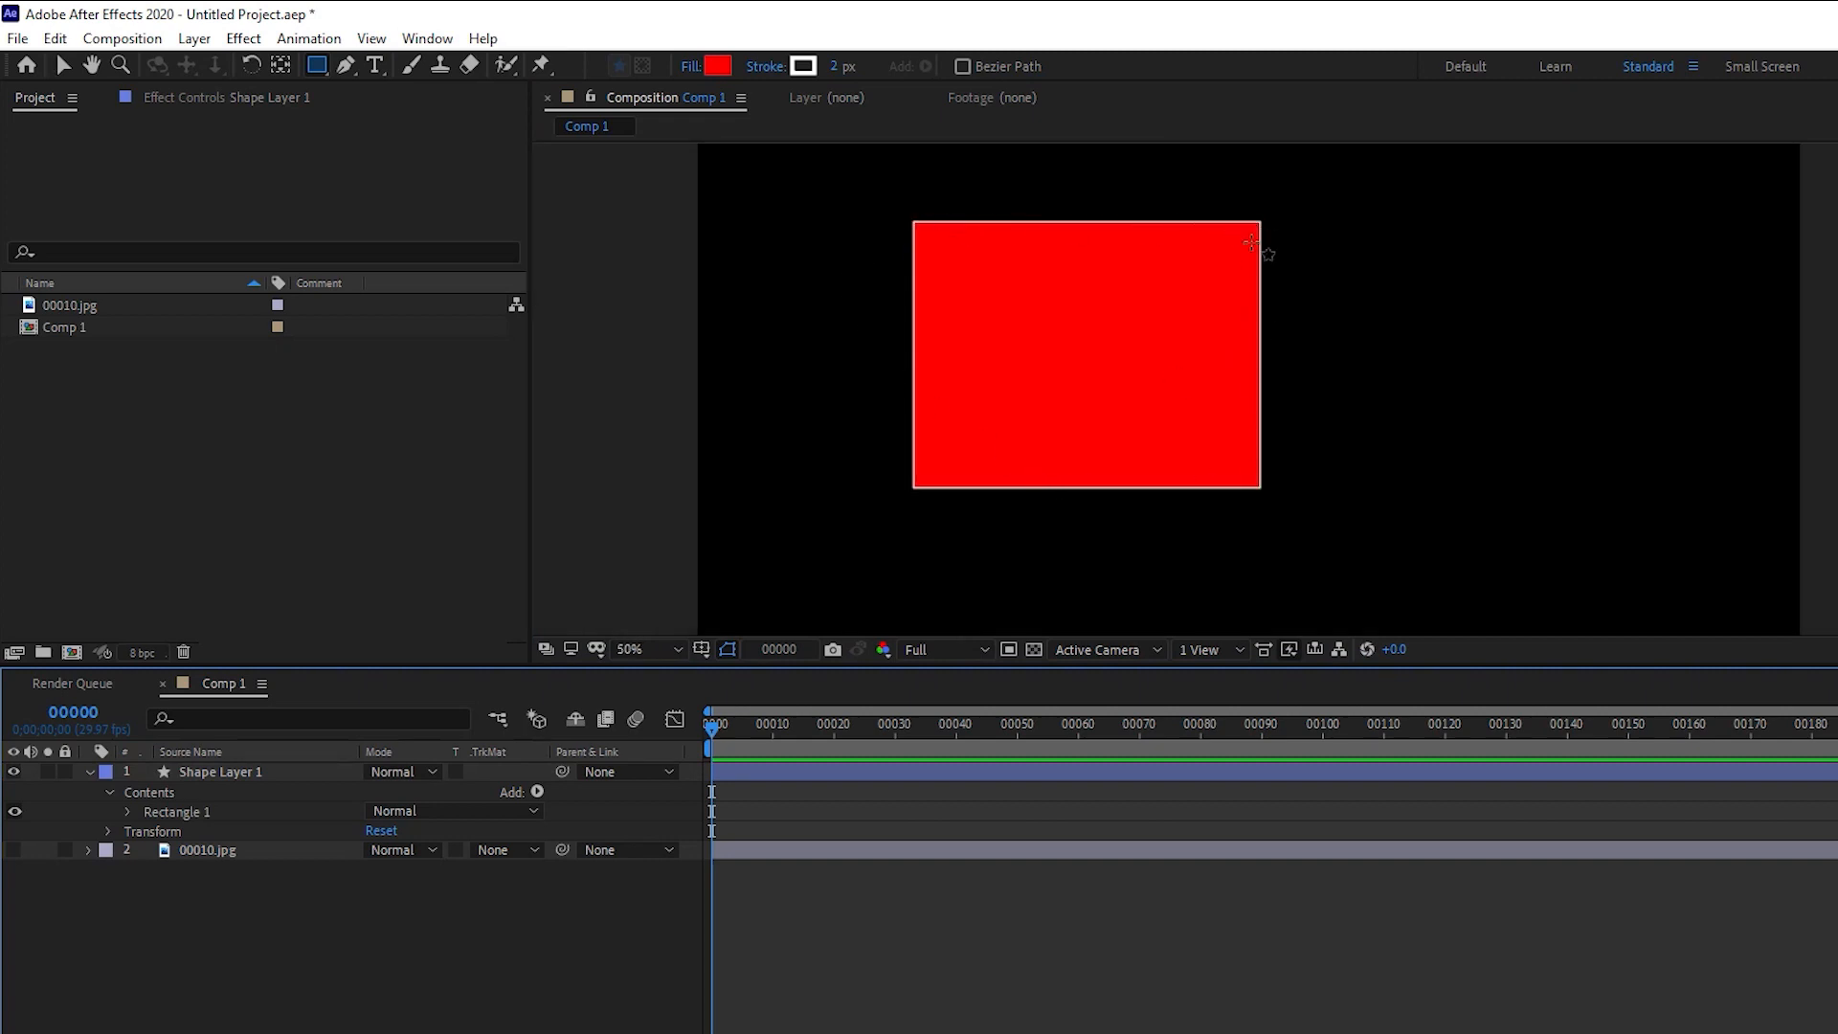
left_click(289, 775)
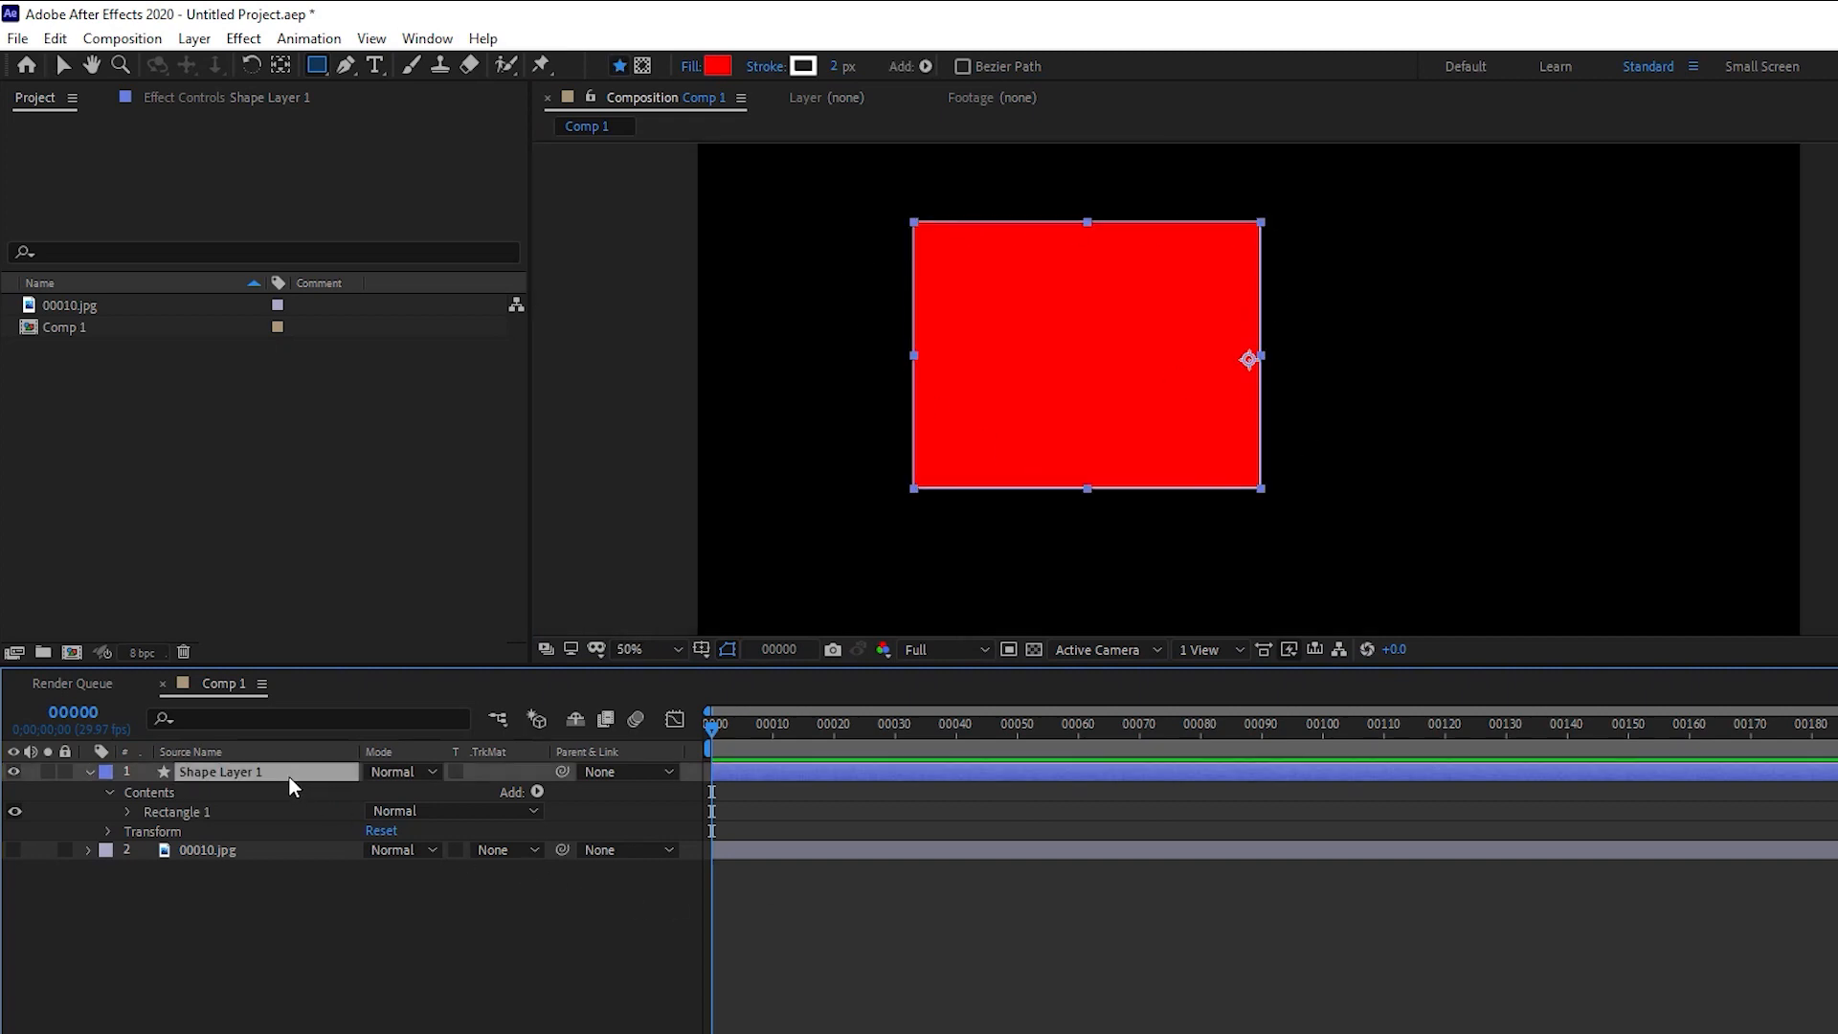
left_click(321, 1026)
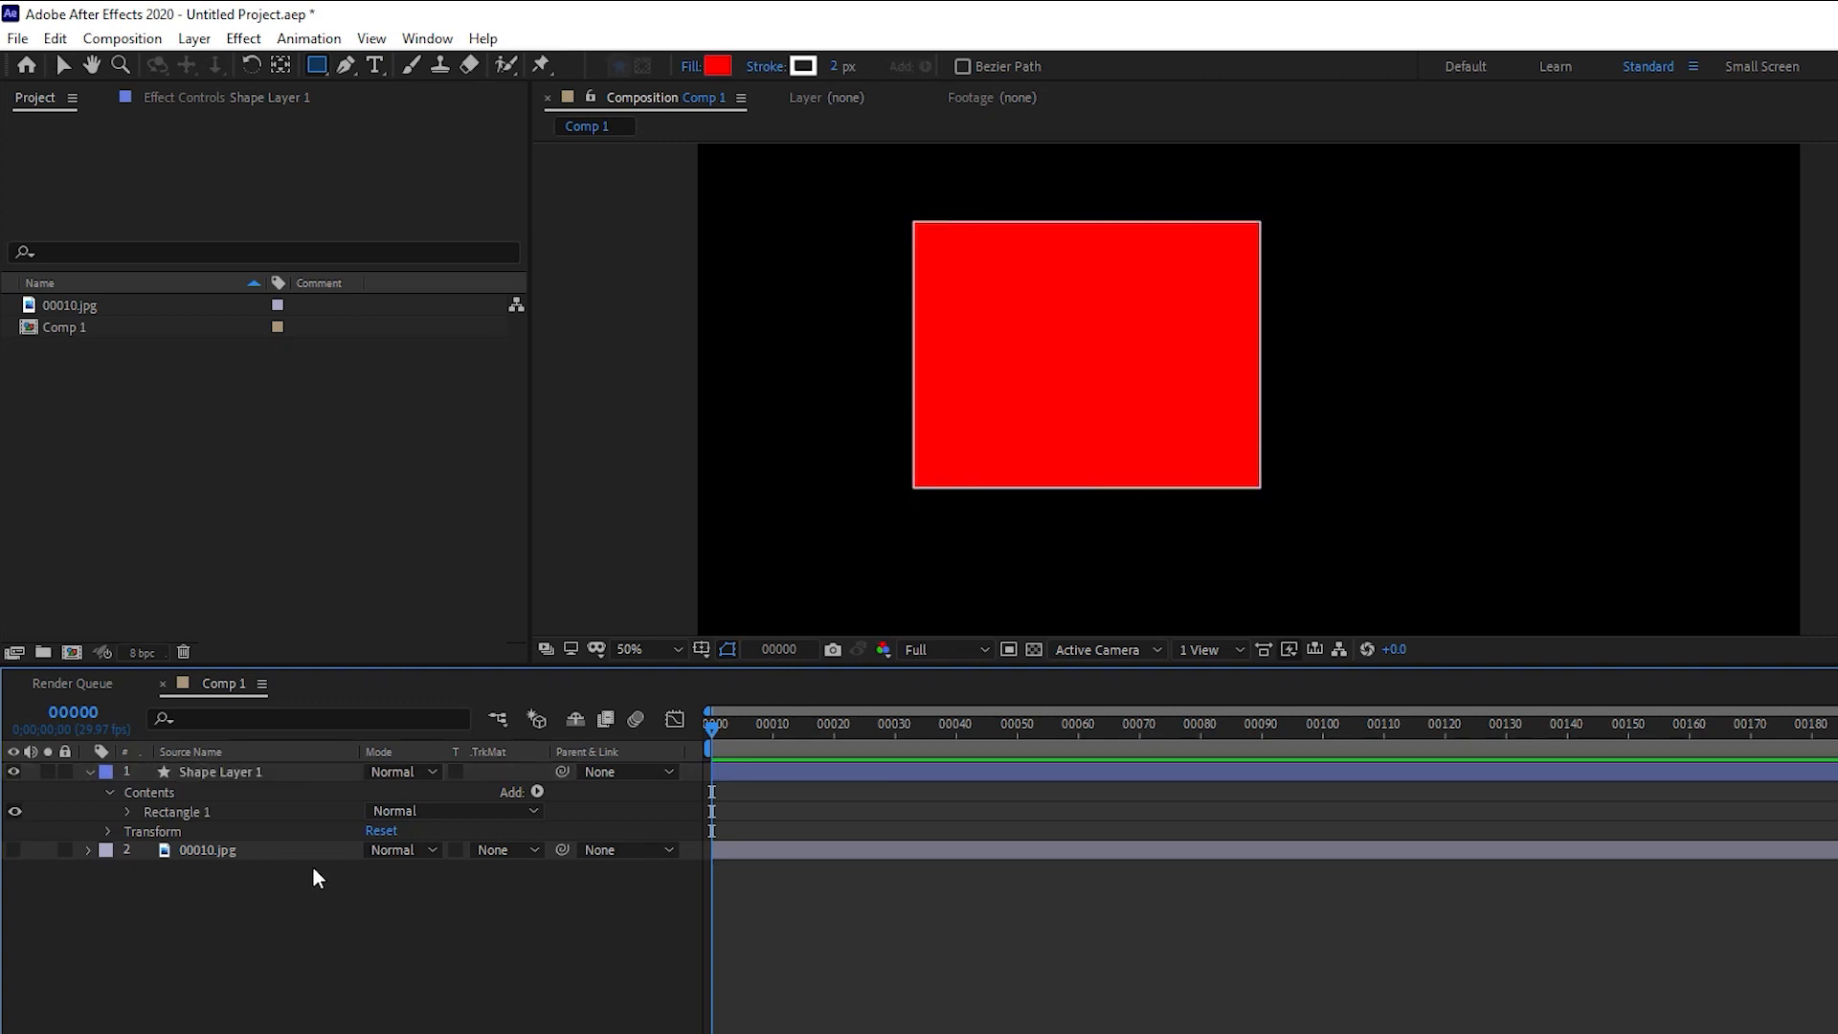
Try the Linear Gradient, Radial Gradient and None fill types on the rectangle and return its fill to Solid Color.
left_click(244, 768)
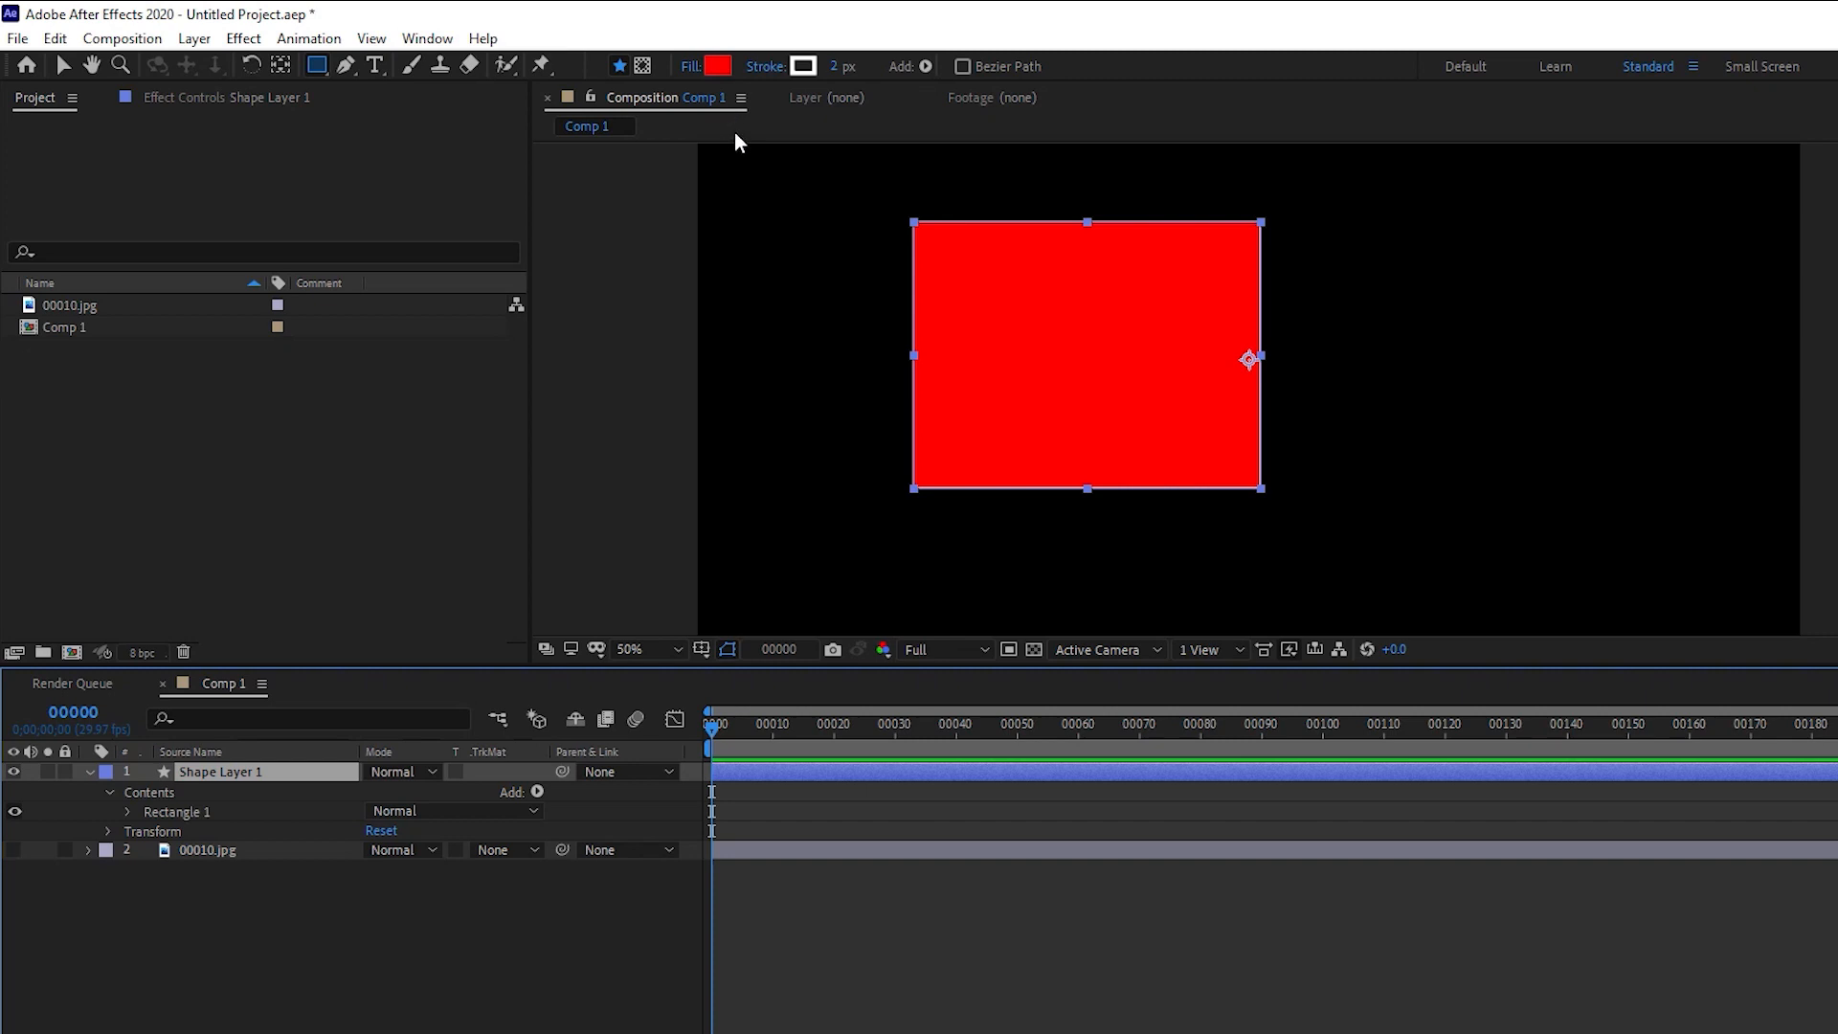
left_click(686, 68)
left_click_drag(971, 492, 596, 345)
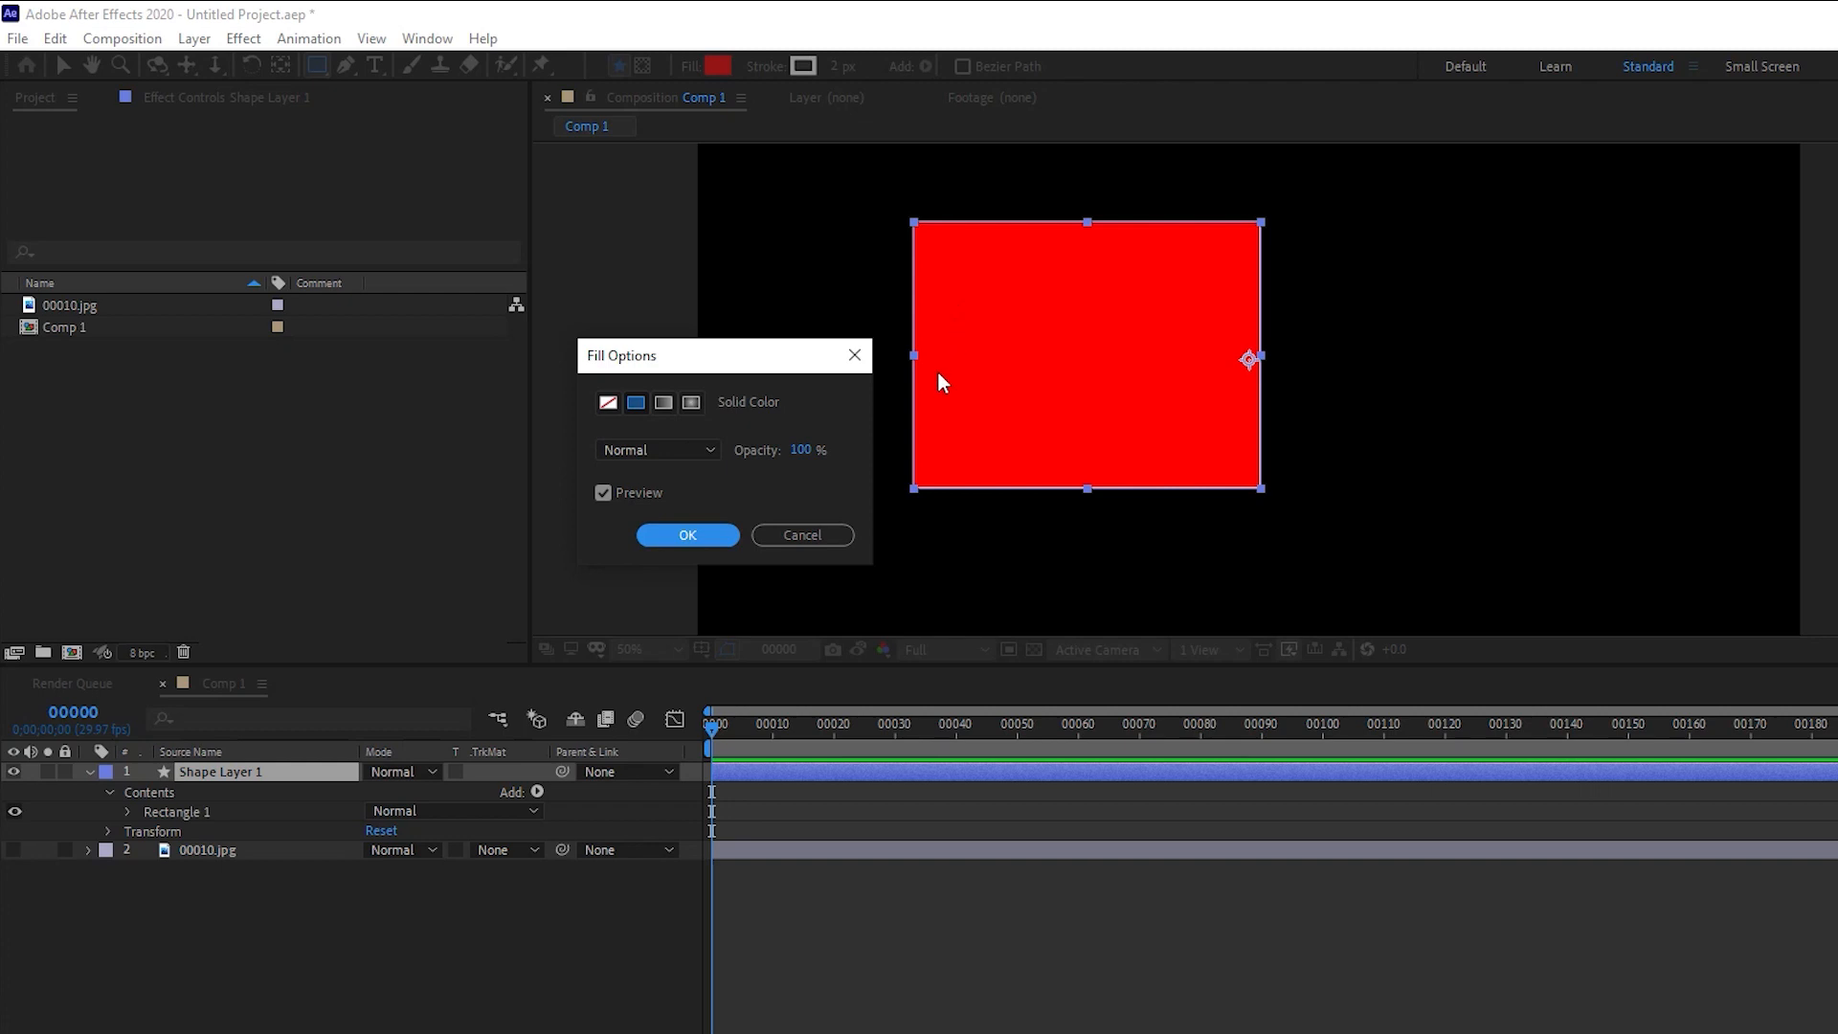
left_click(662, 403)
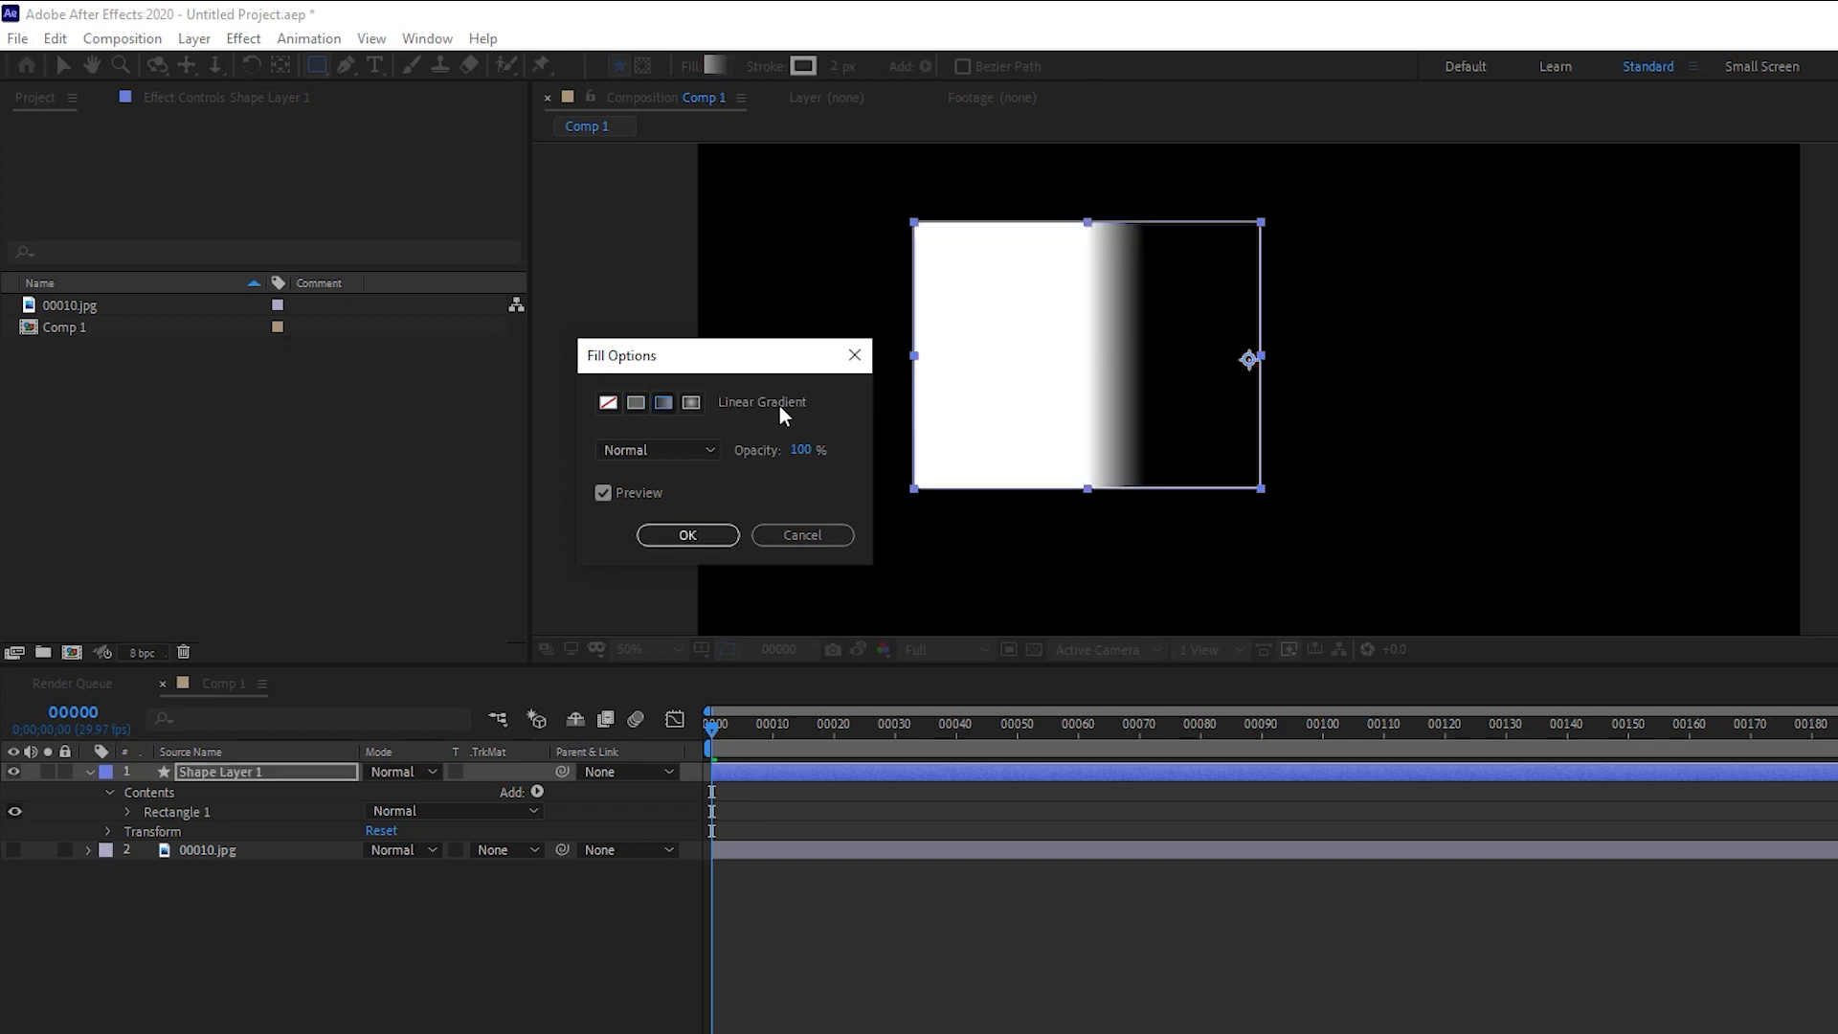
left_click(690, 403)
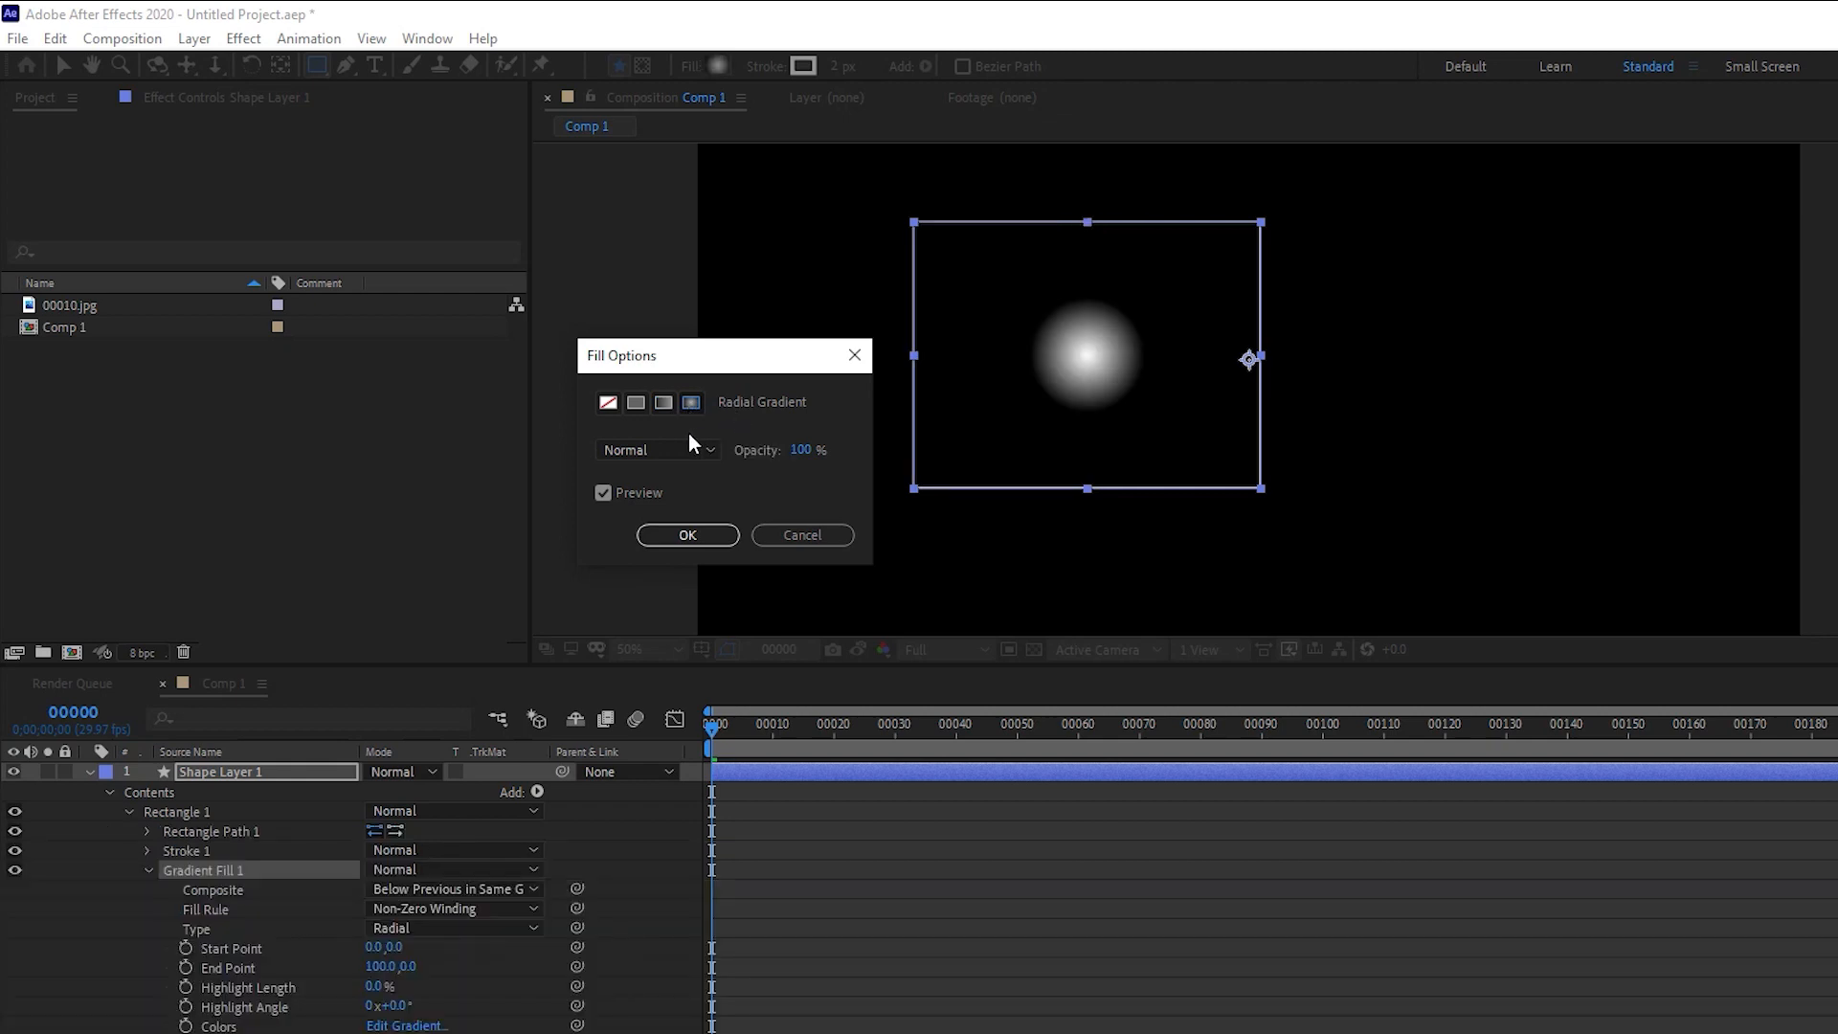
left_click(608, 402)
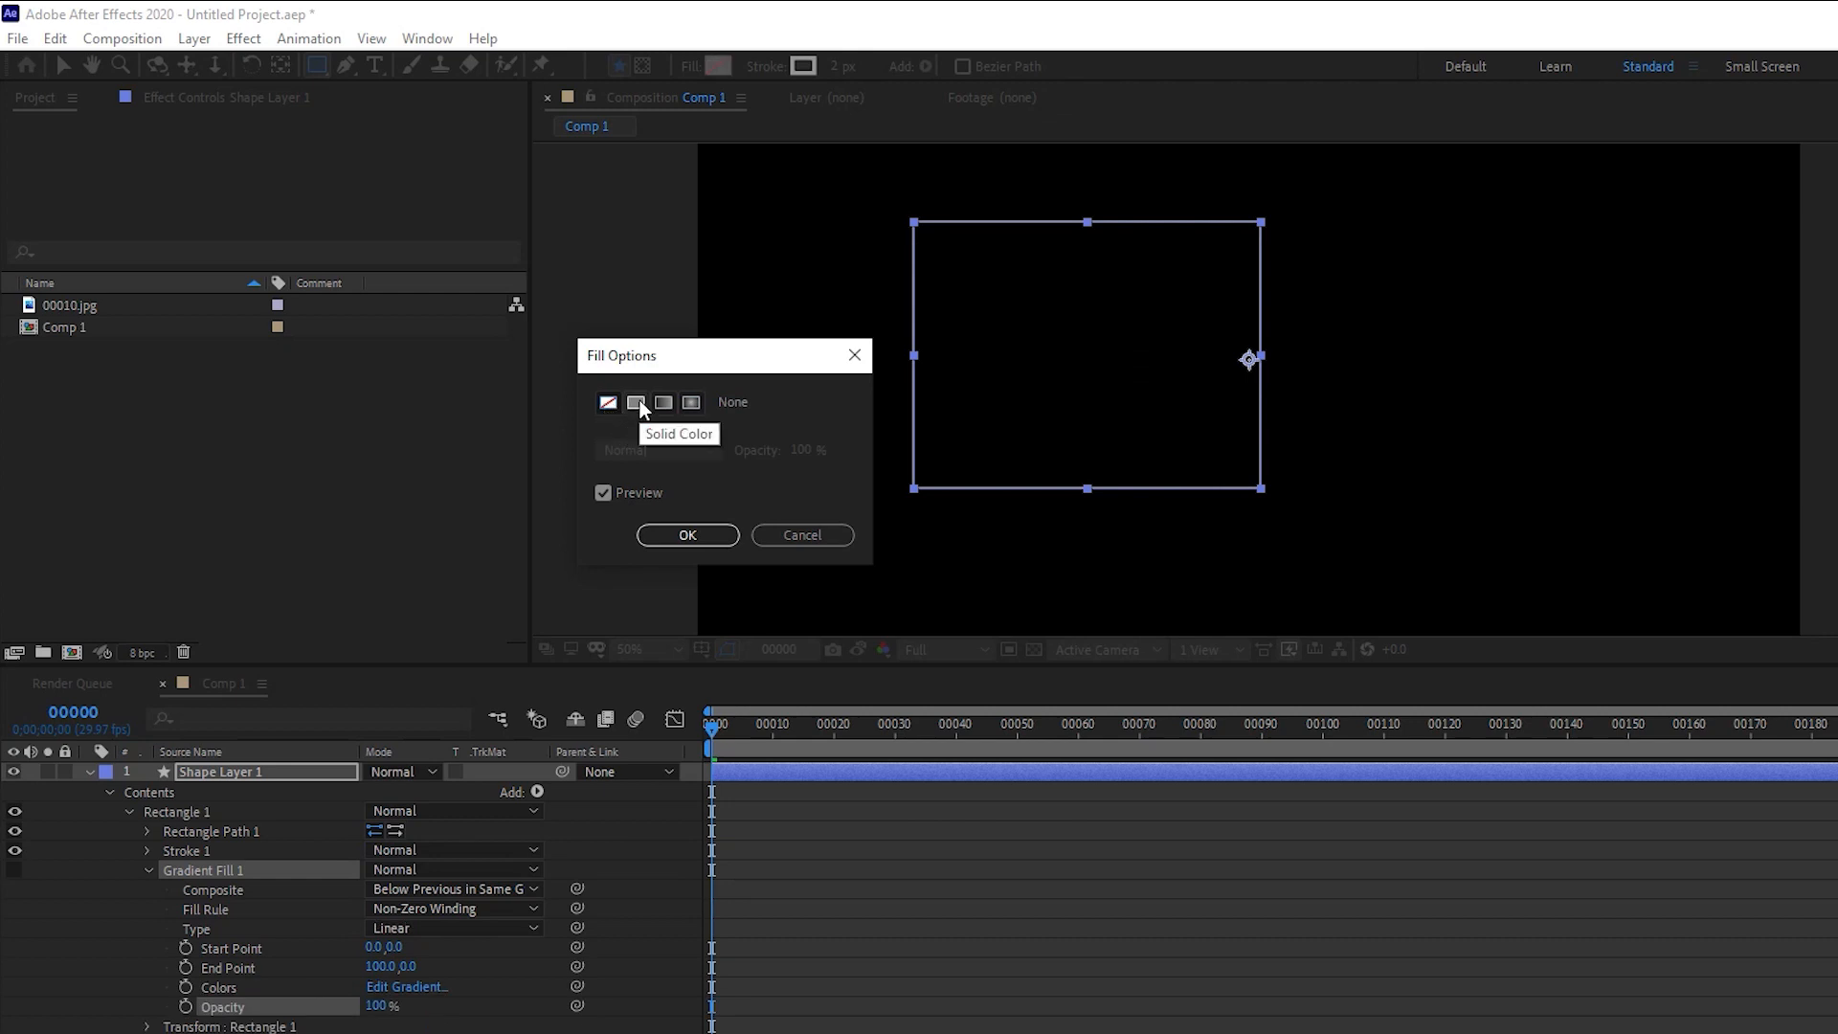
left_click(635, 402)
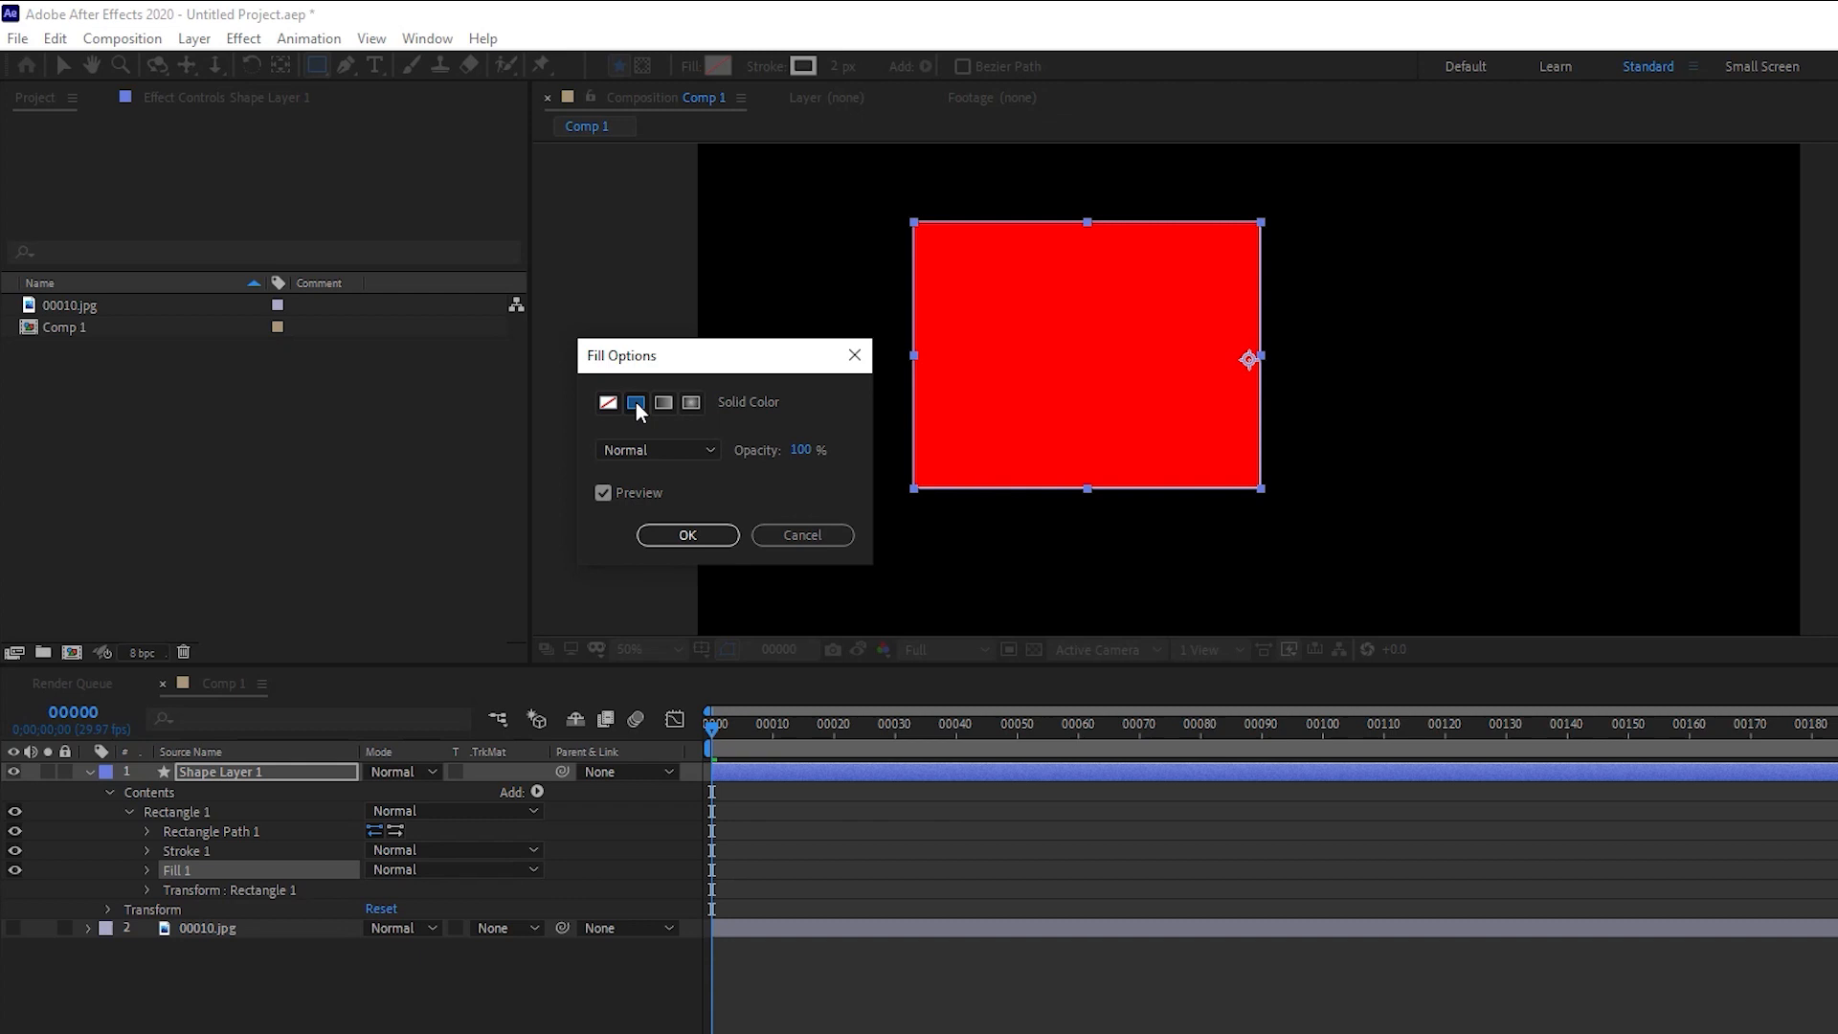
left_click(681, 534)
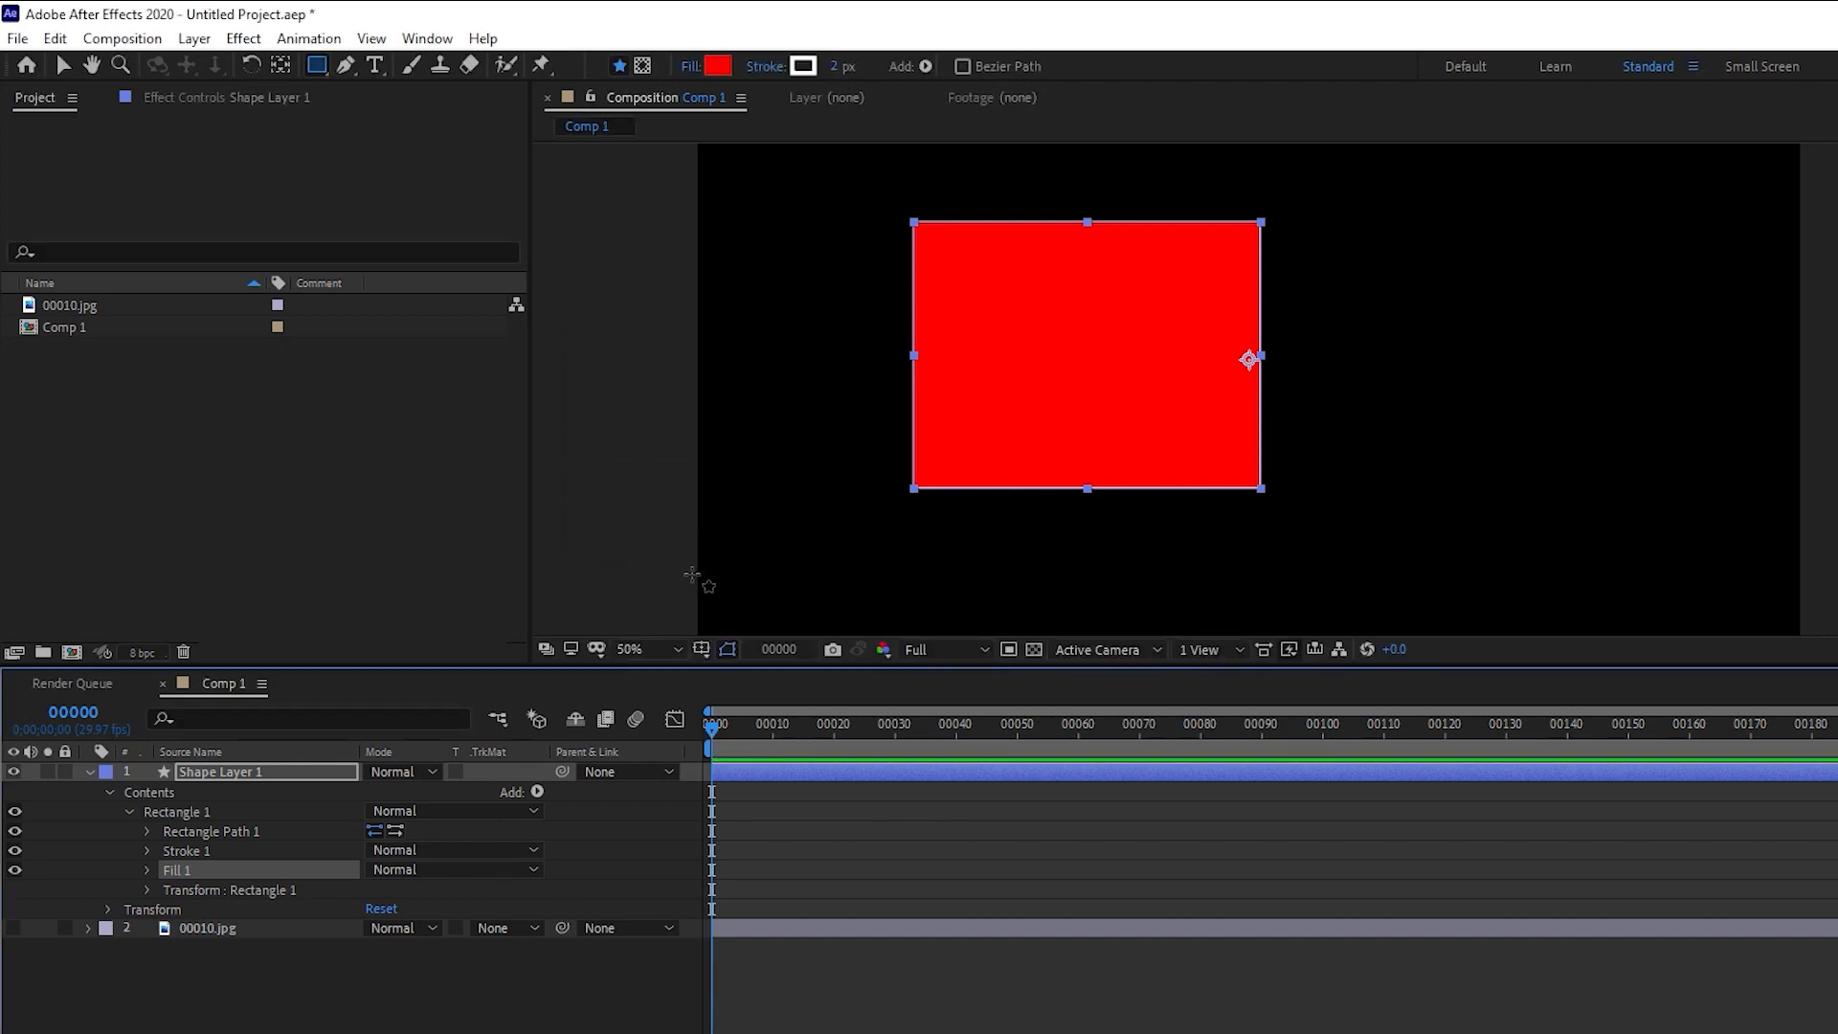
Change the rectangle's fill colour to a dark blue, RGB 24, 6, 133.
left_click(716, 67)
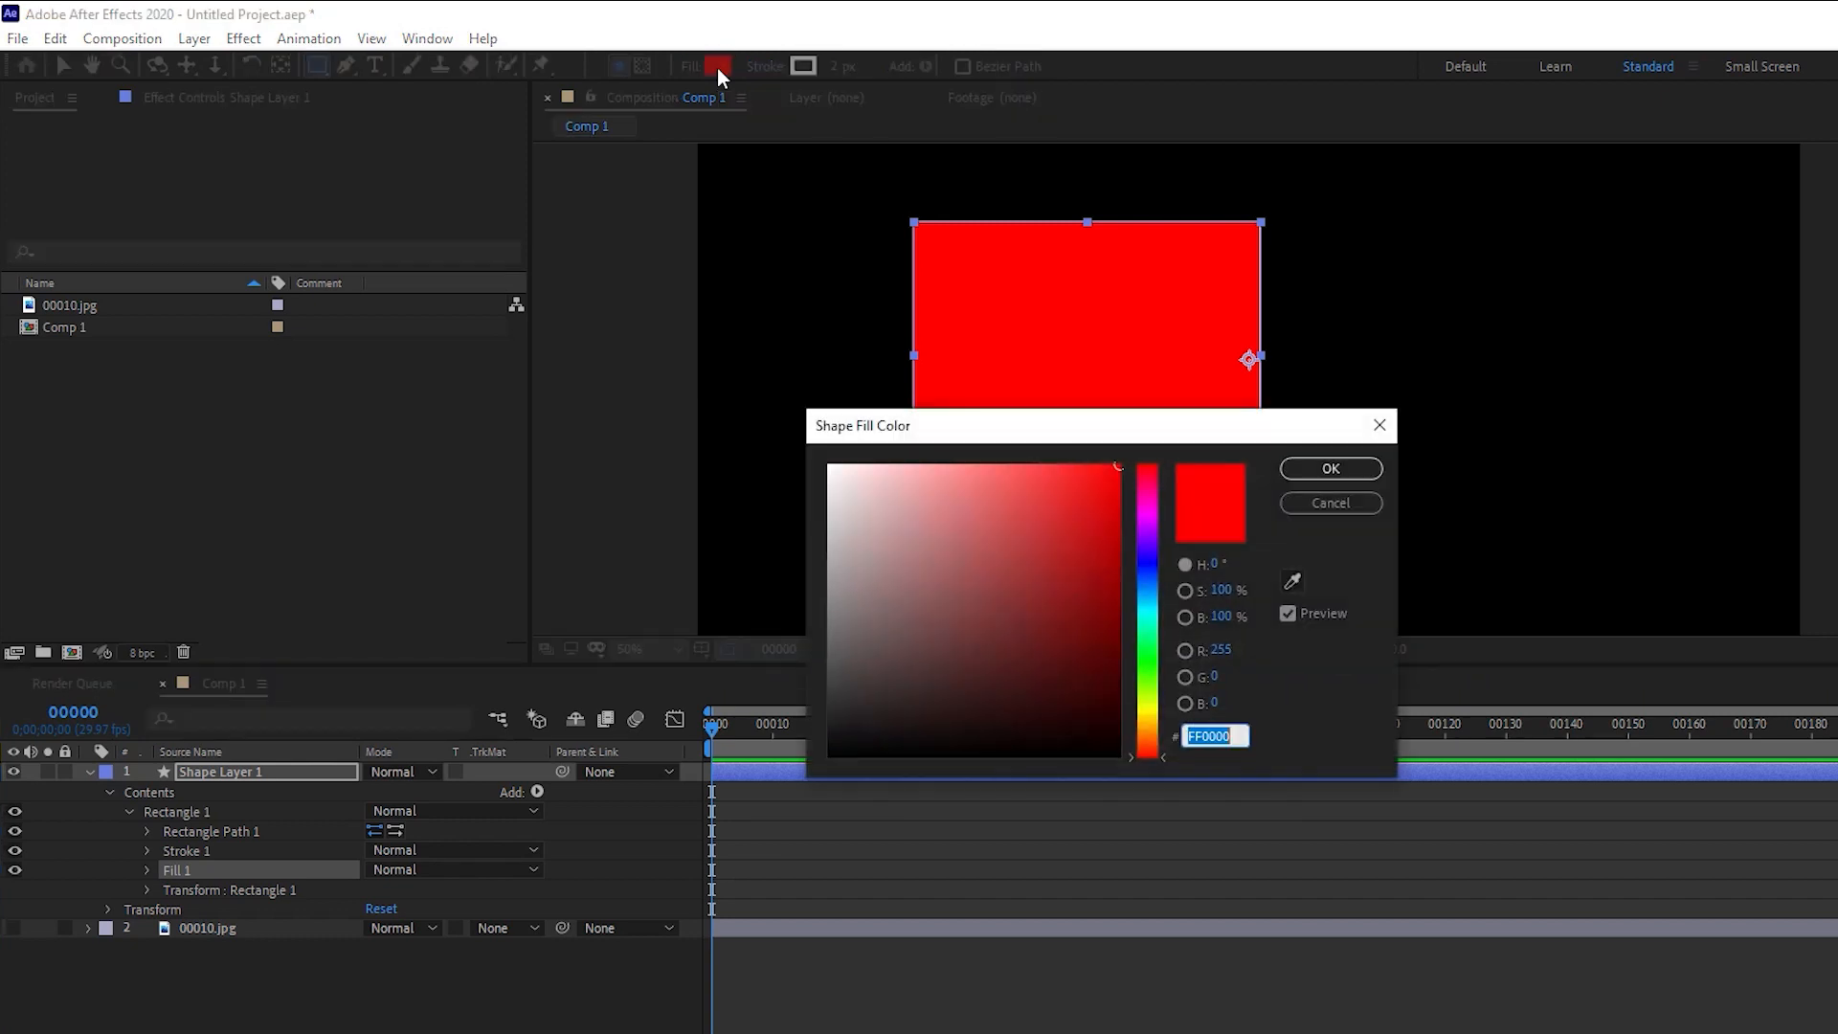
left_click(1105, 603)
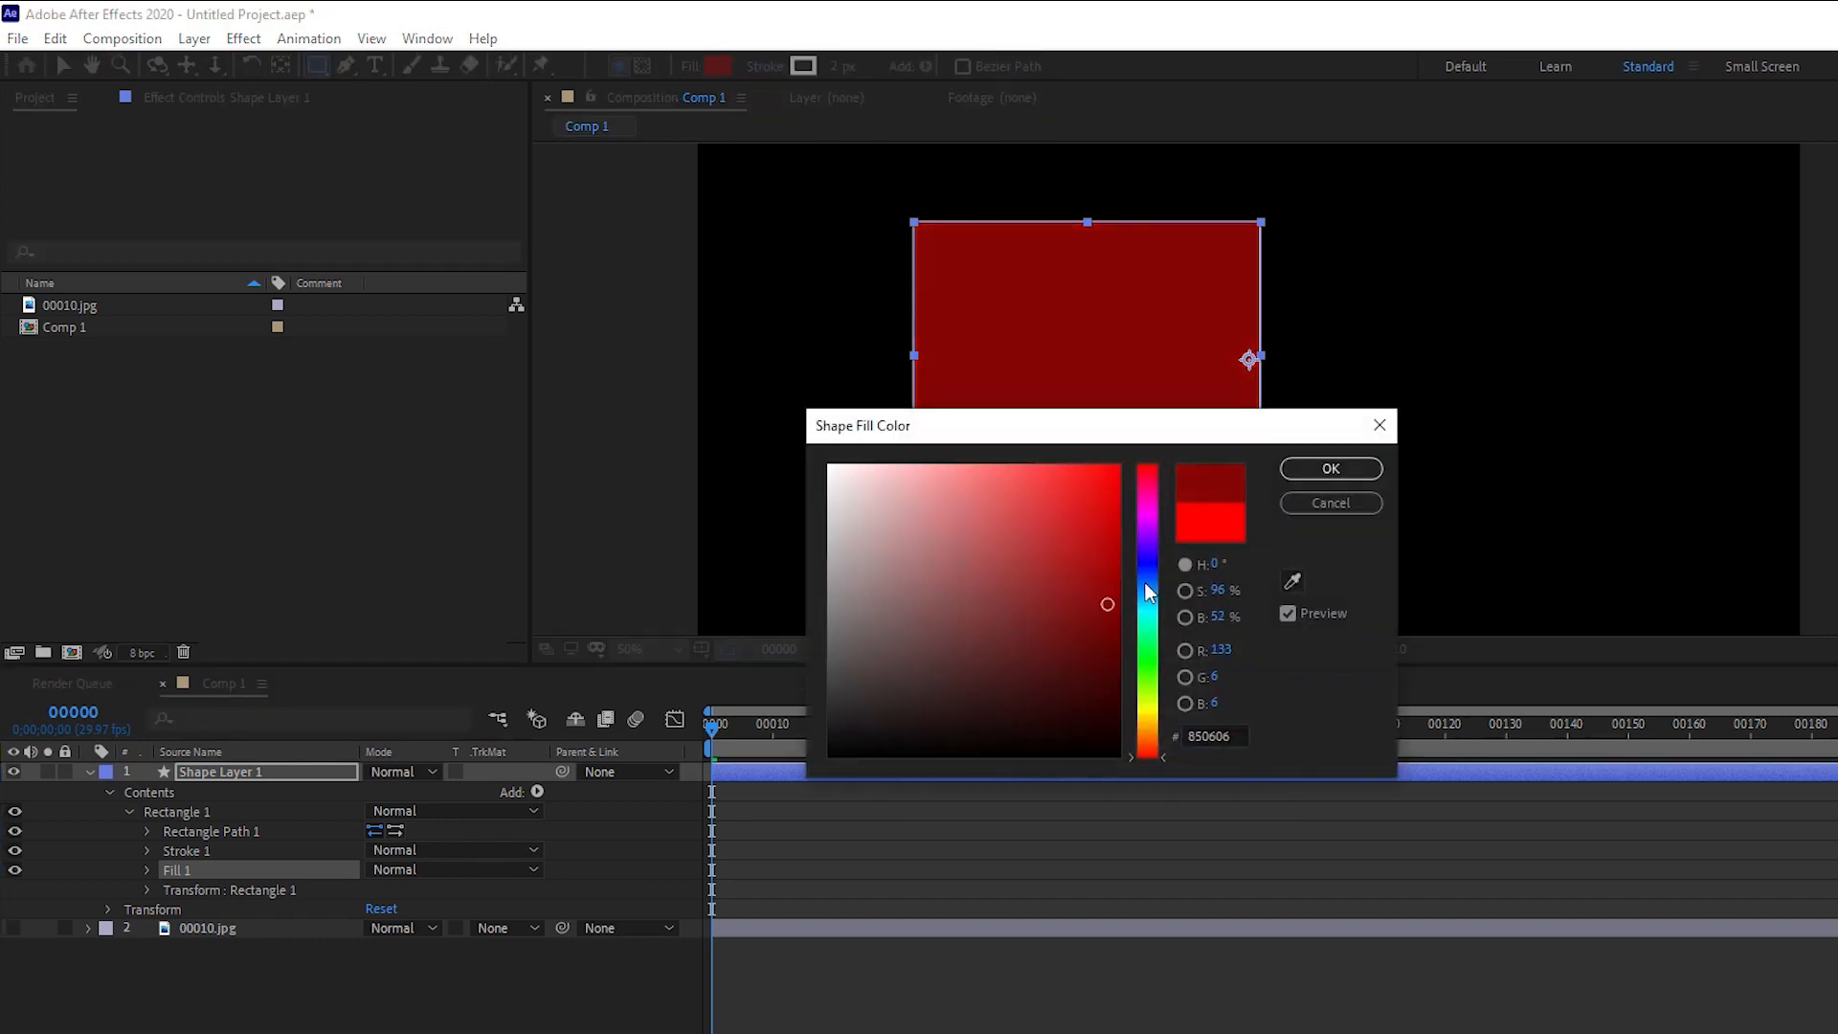
left_click_drag(1145, 582, 1150, 556)
left_click(1331, 468)
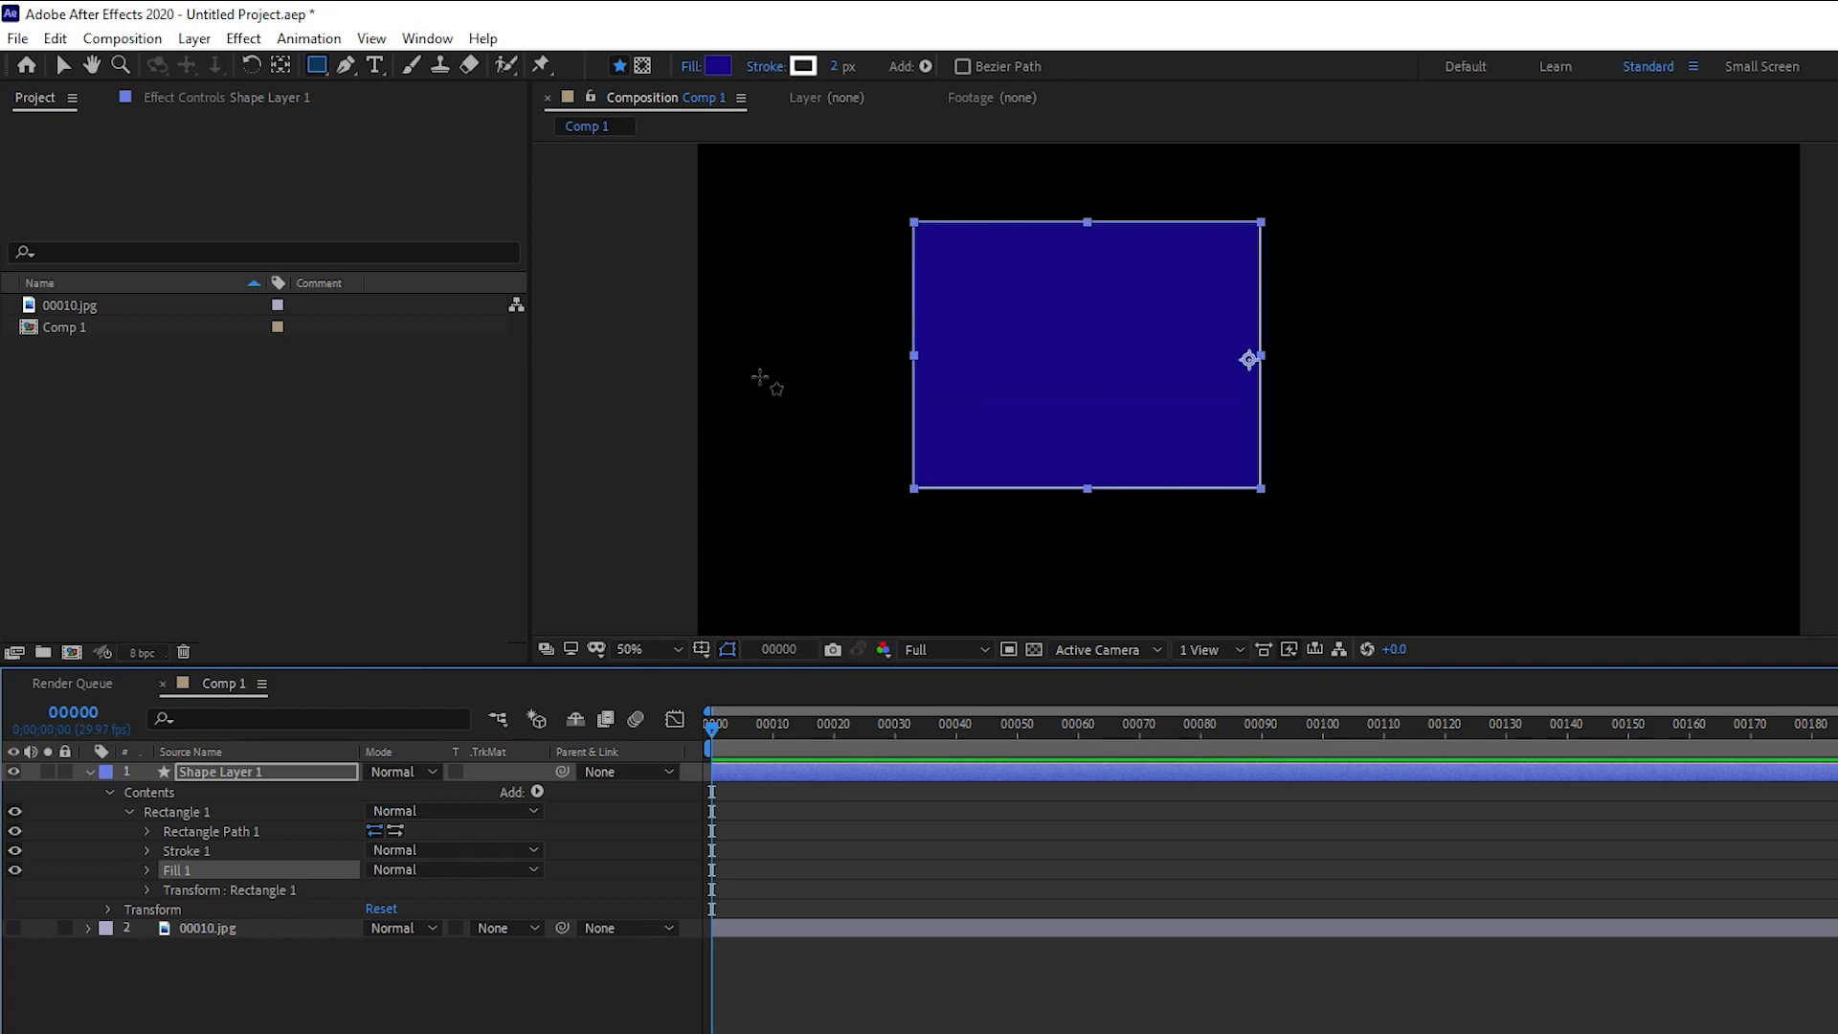
Give the rectangle a red stroke with a width of 42 px.
left_click(813, 72)
left_click(1104, 501)
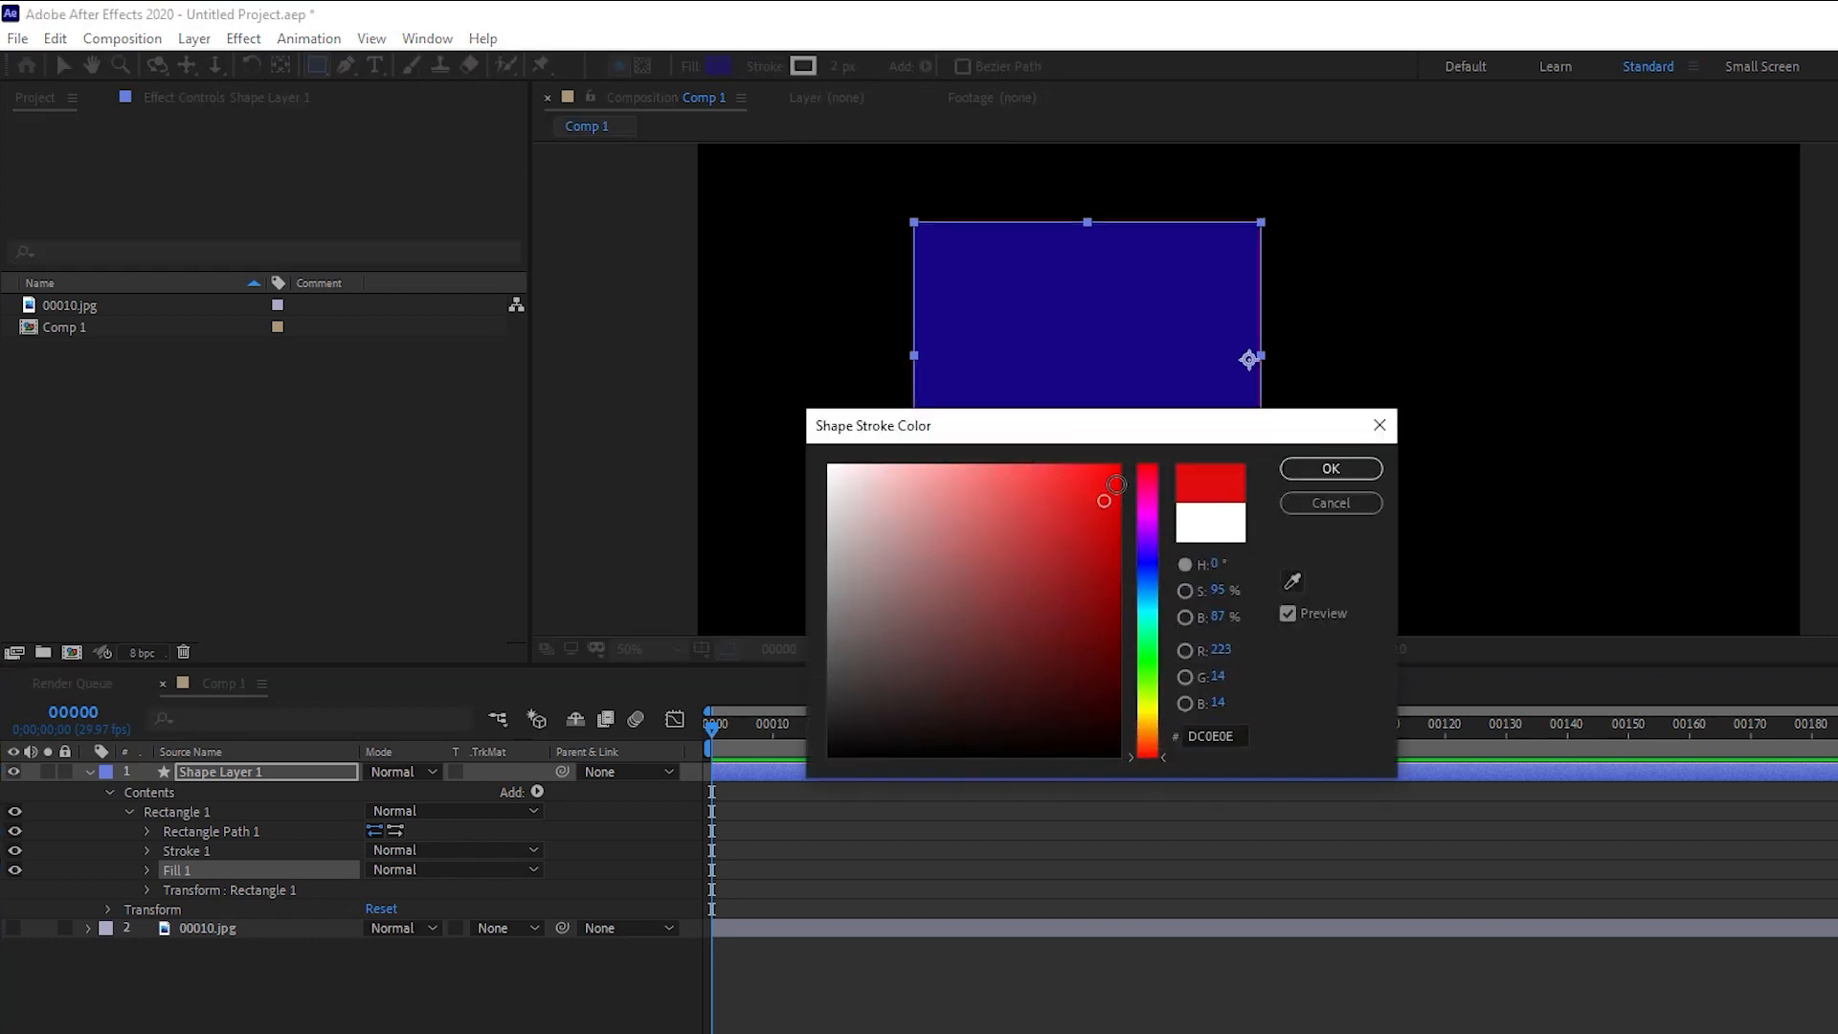
left_click(1363, 475)
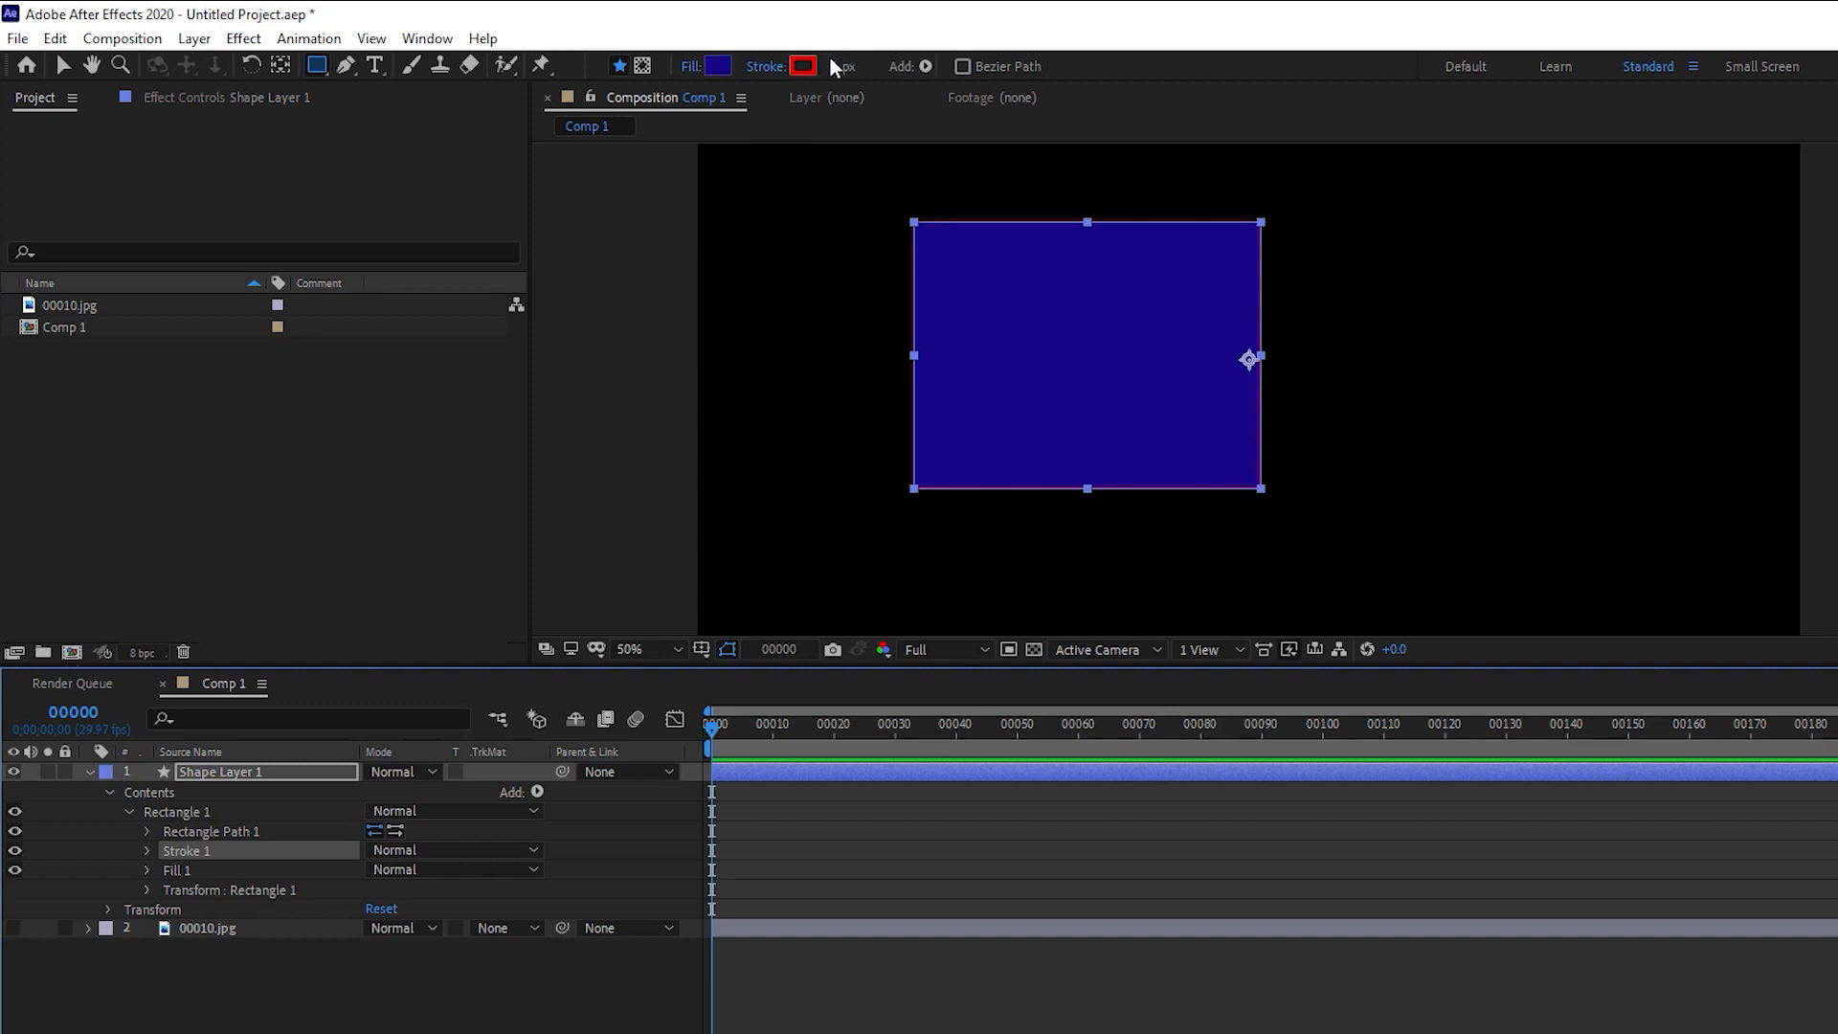
left_click_drag(843, 79, 904, 91)
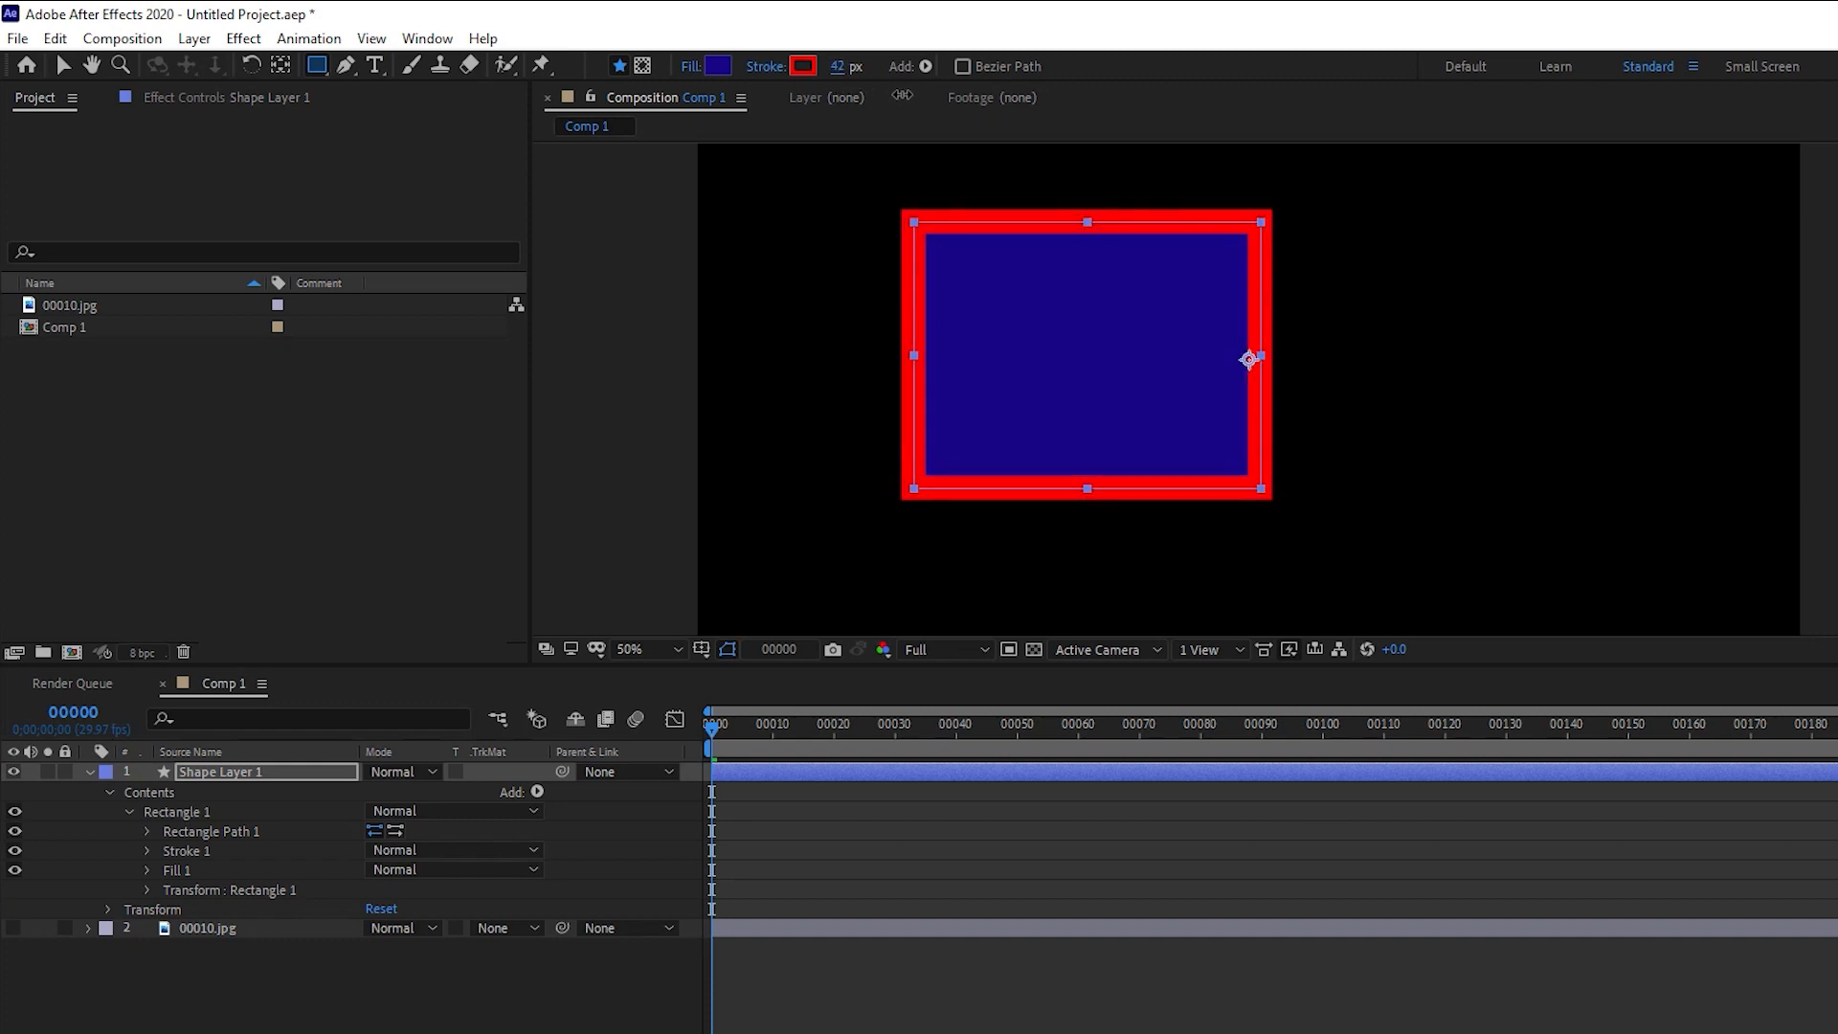
Try the Linear Gradient, Radial Gradient, Solid Color and None stroke types on the rectangle, then cancel the stroke options.
left_click(764, 67)
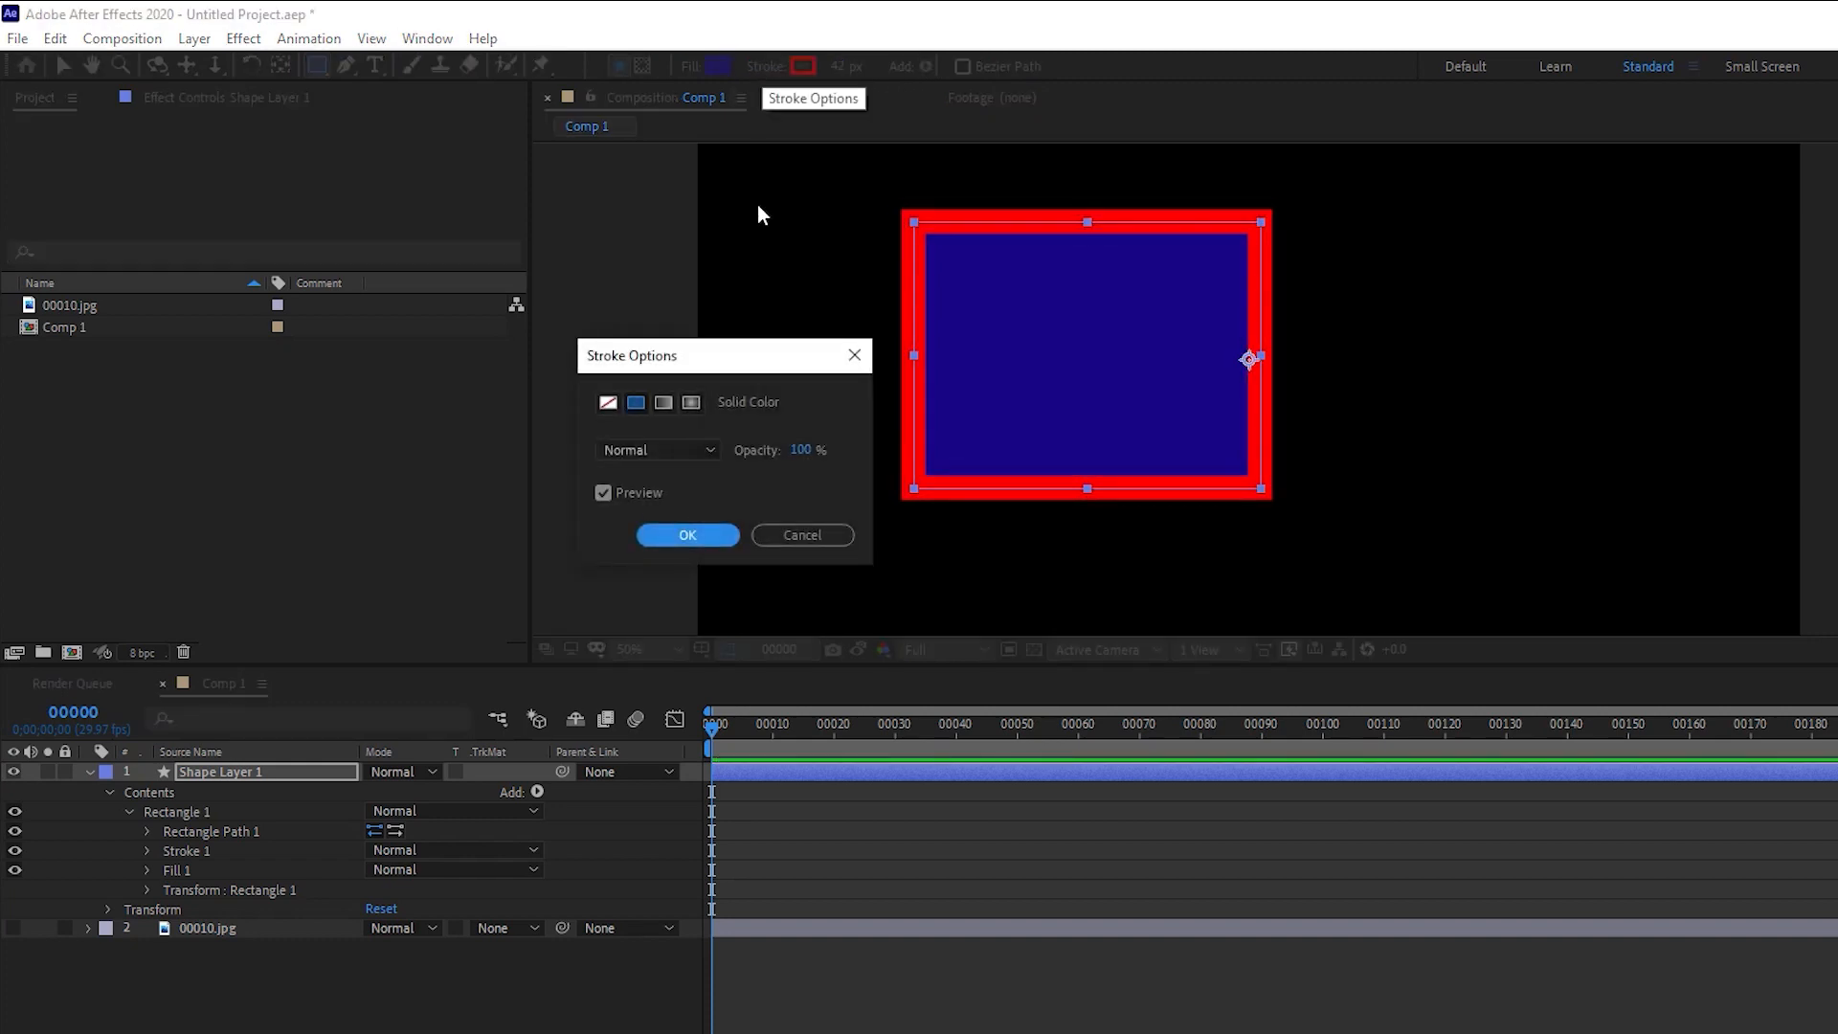
left_click(665, 404)
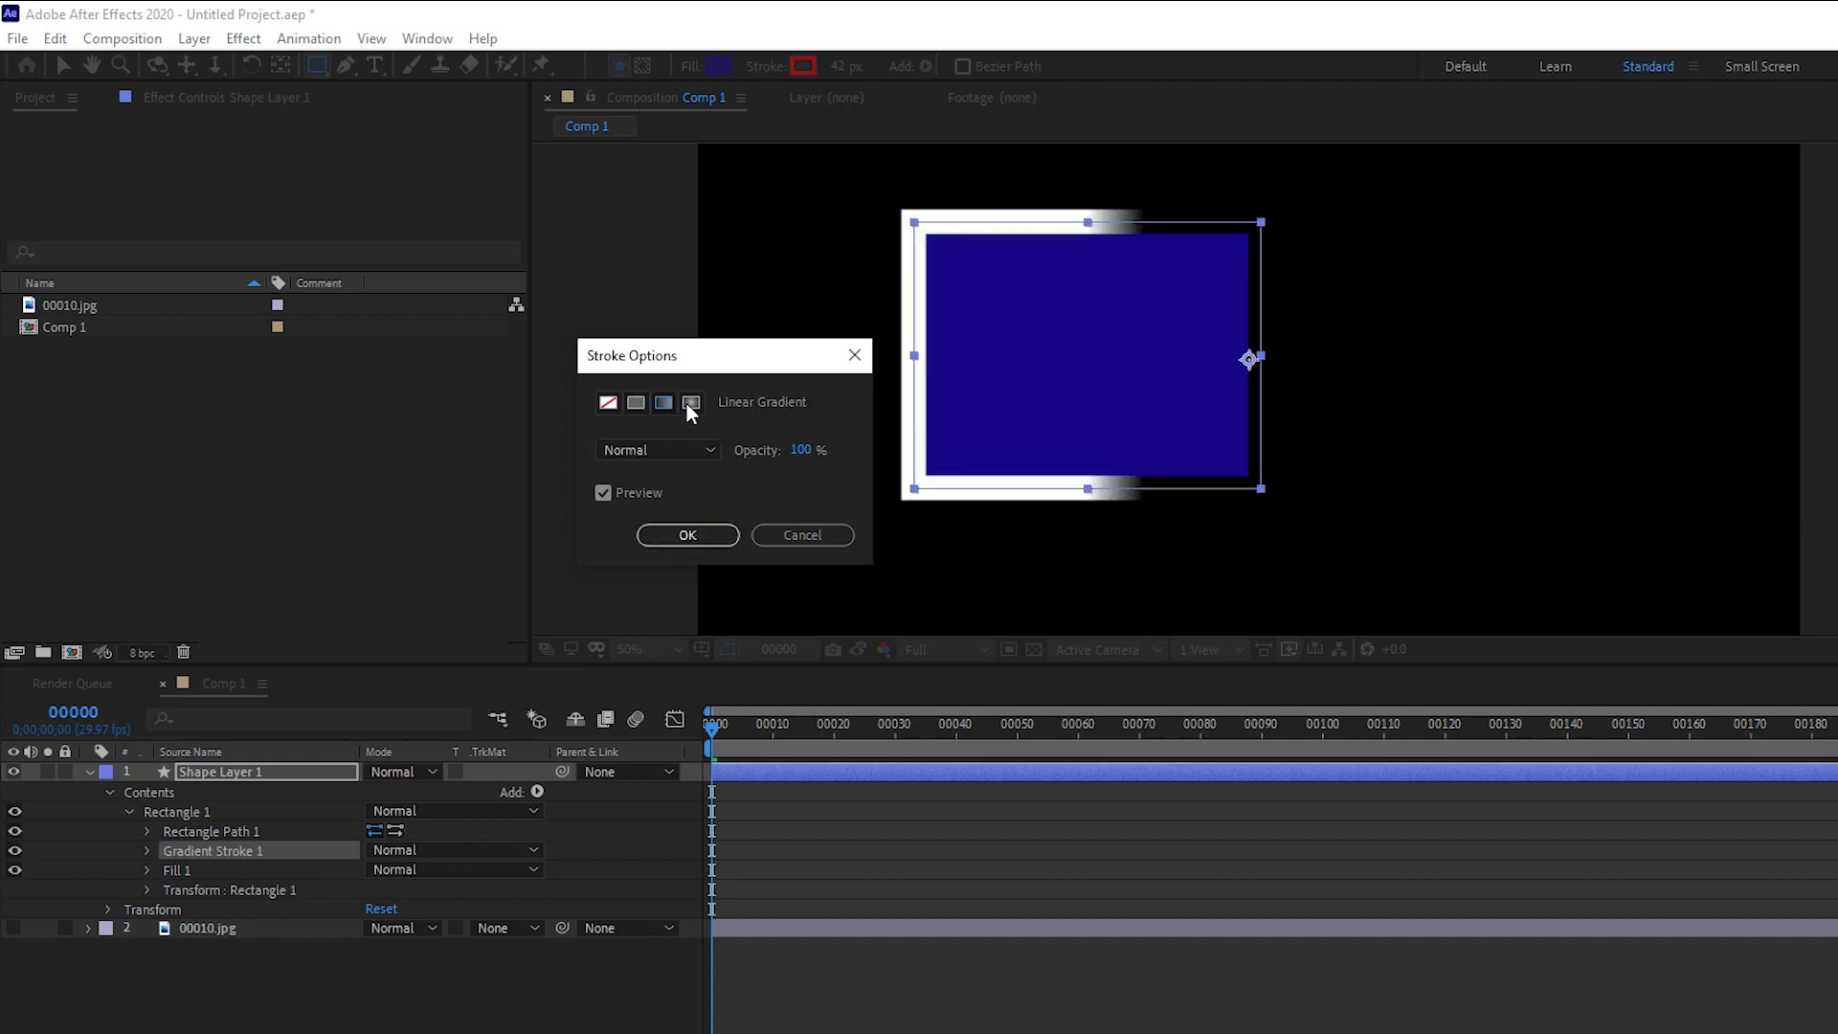
left_click(693, 402)
left_click(638, 403)
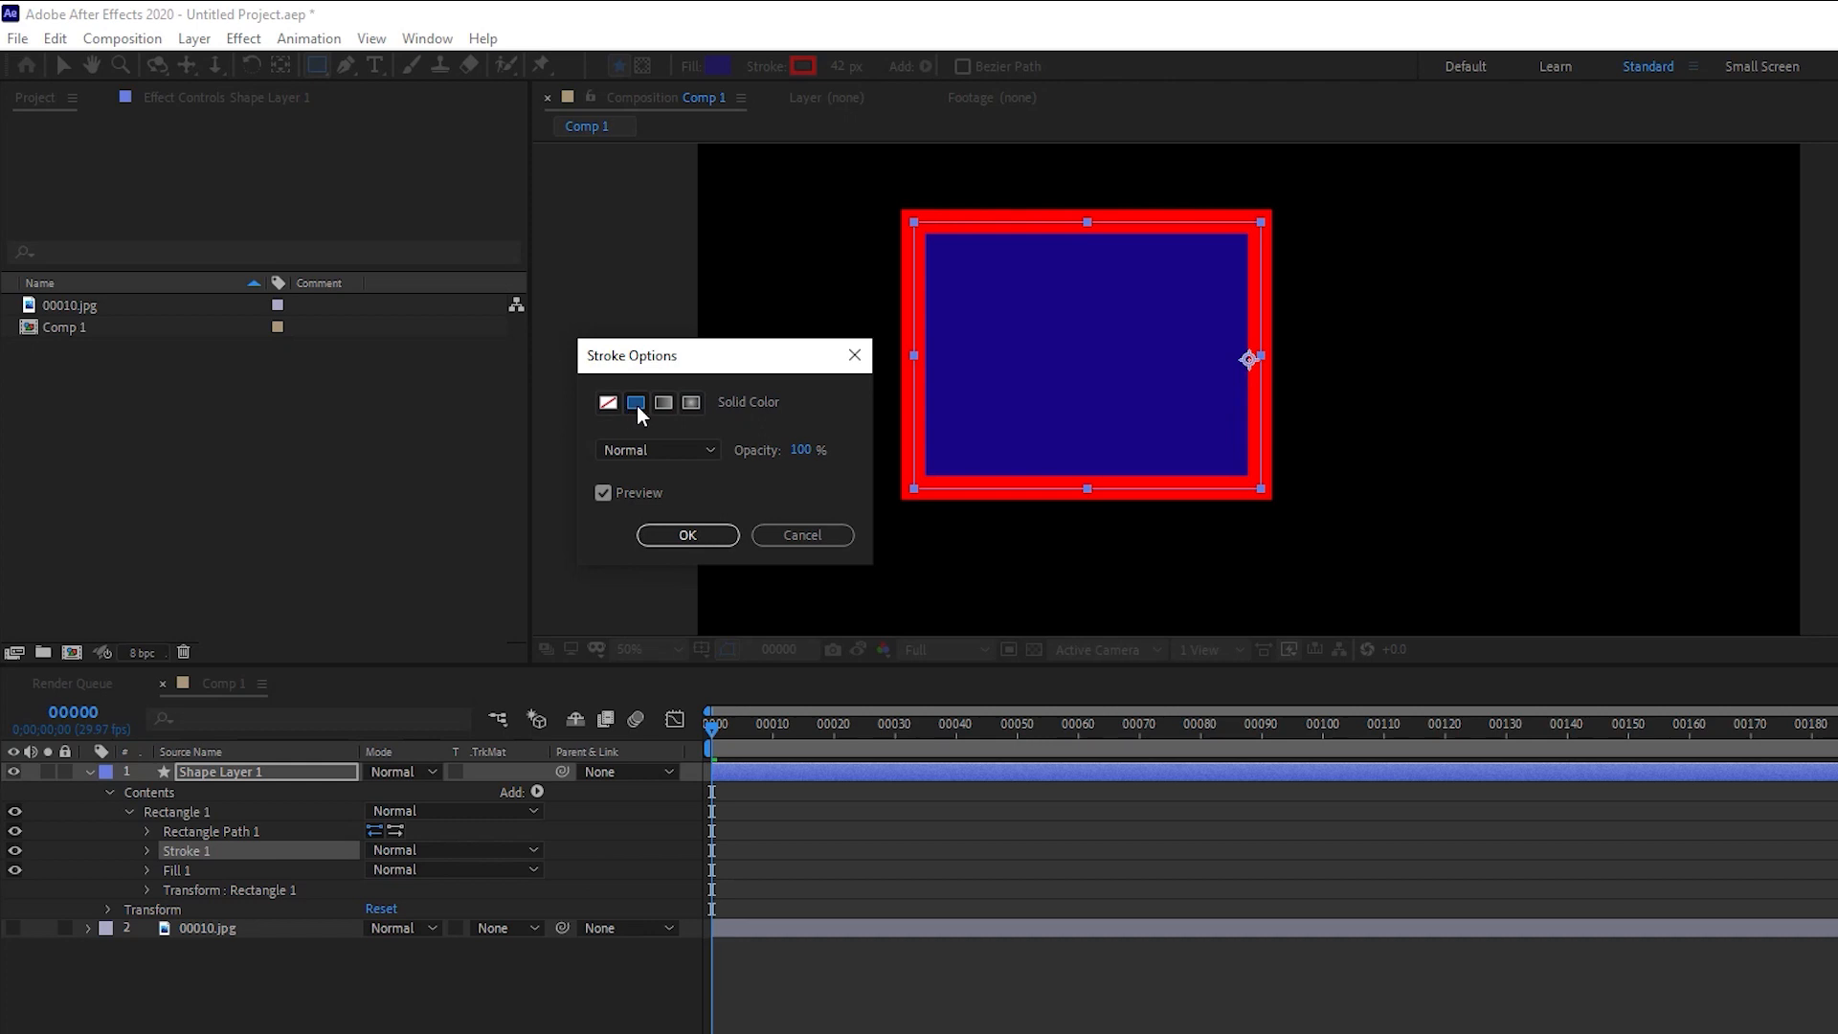
left_click(608, 404)
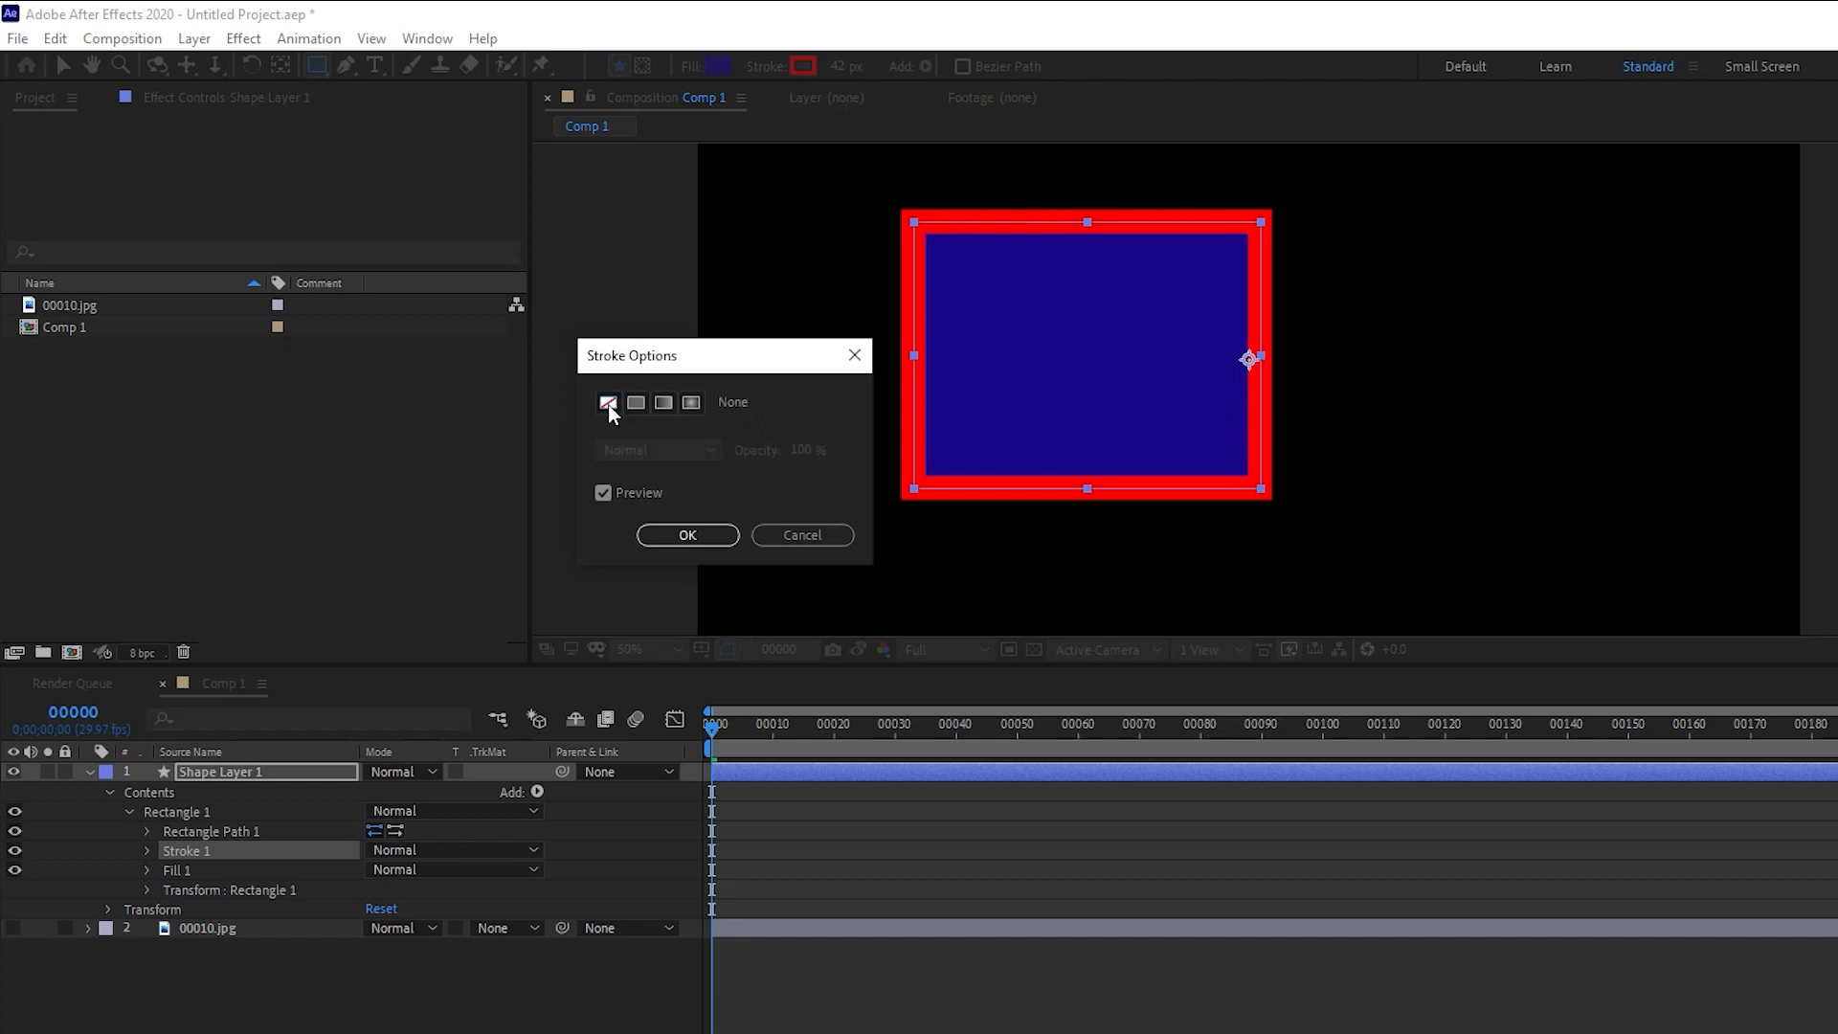
left_click(806, 540)
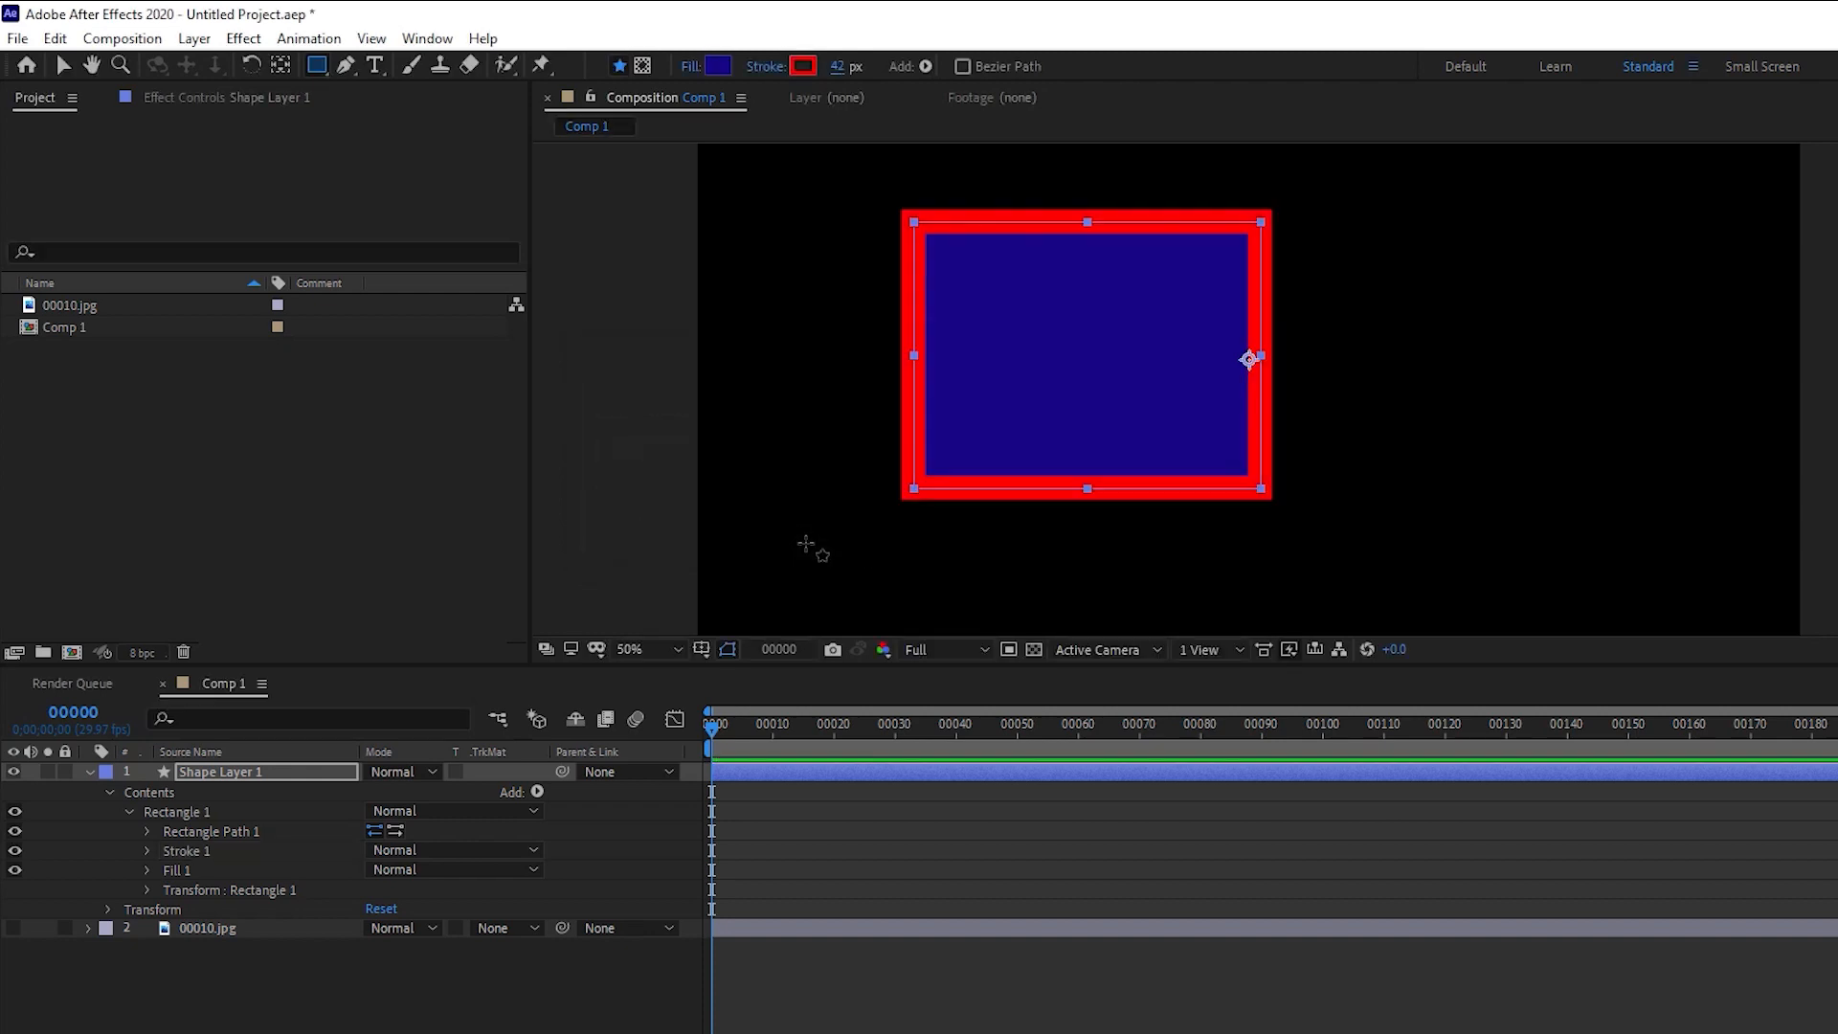
Set the rectangle's stroke type to None.
left_click(769, 68)
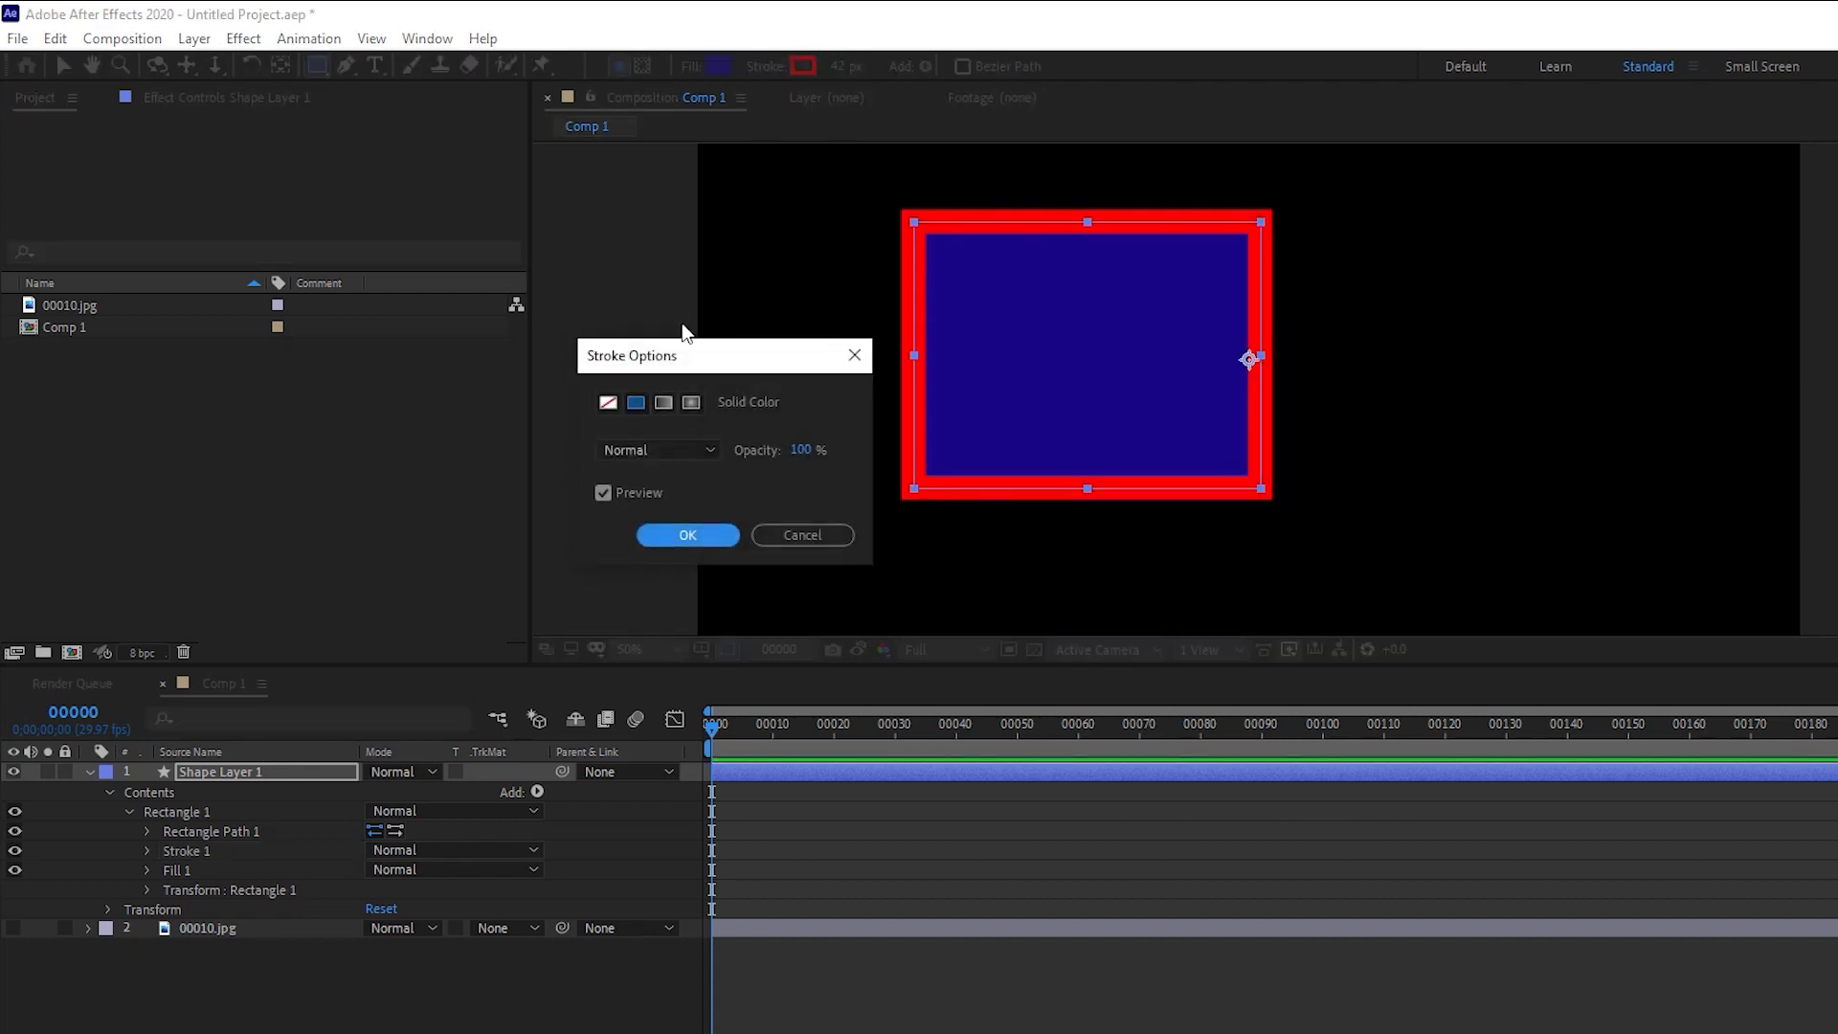
left_click(611, 407)
left_click(672, 542)
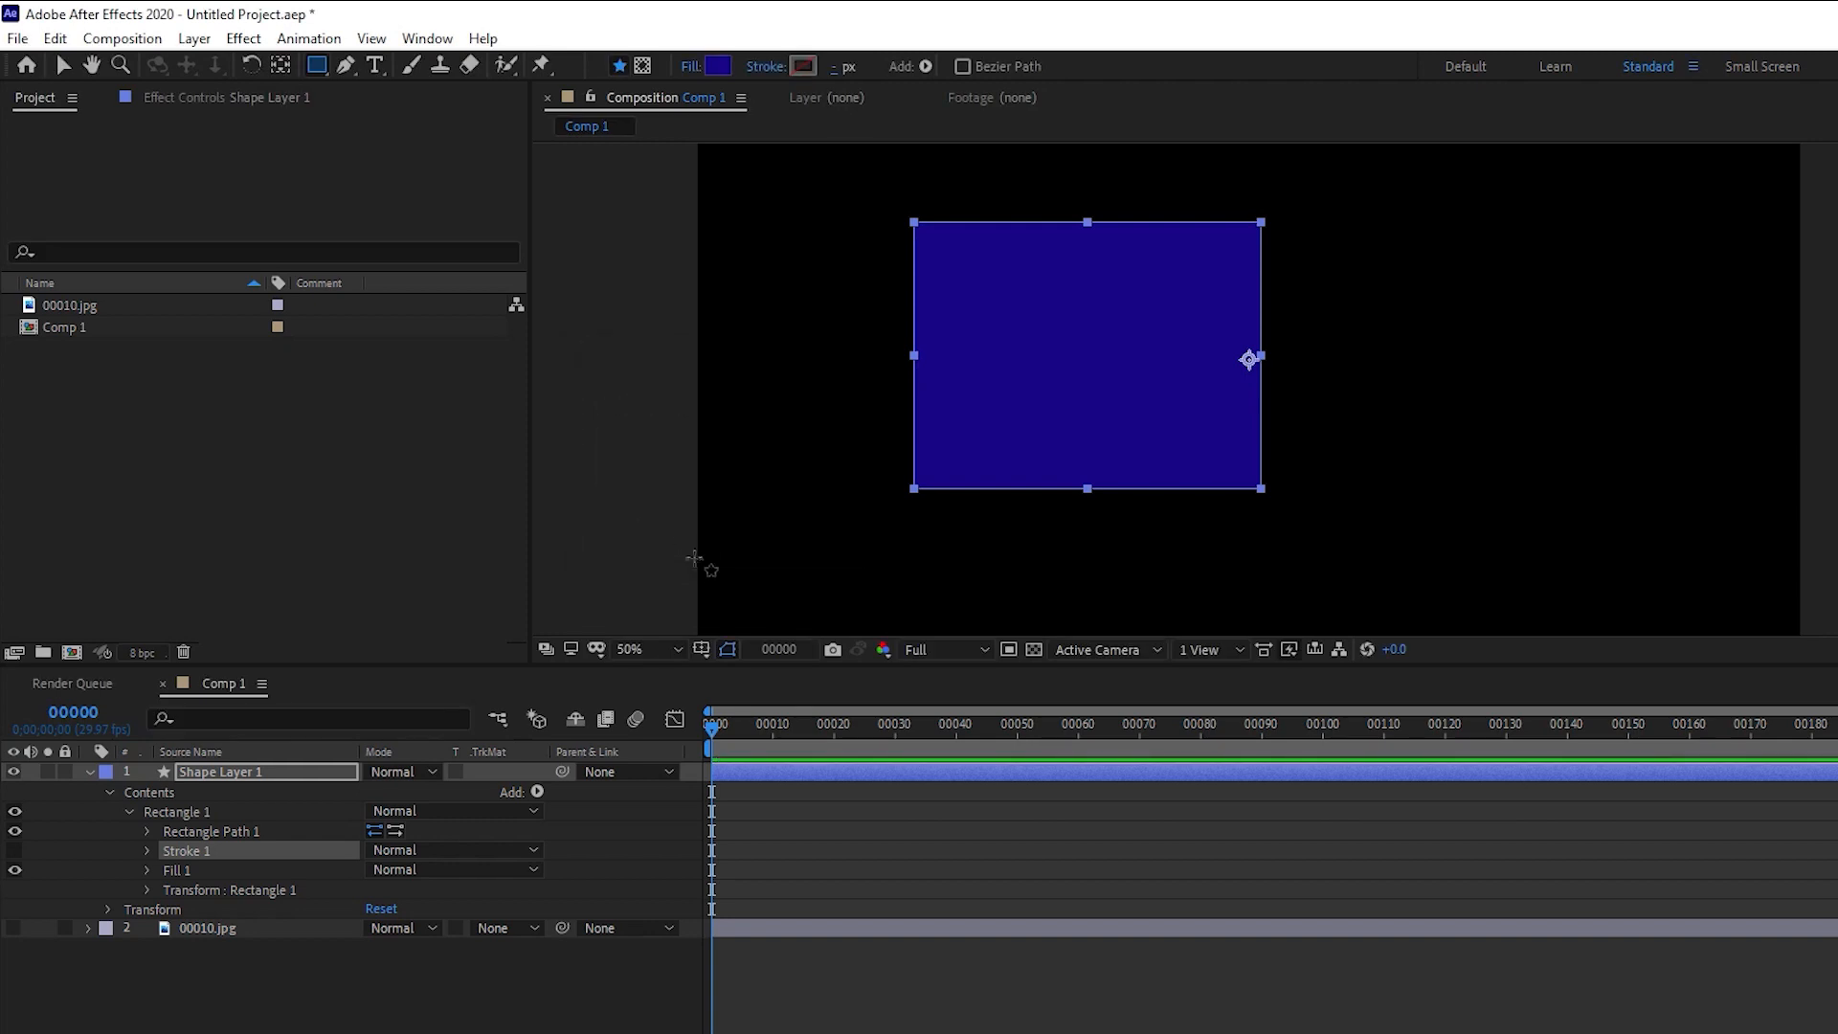
Go through Shape Layer 1's path, stroke, fill and transform property groups, ending with Rectangle Path 1 selected.
left_click(254, 781)
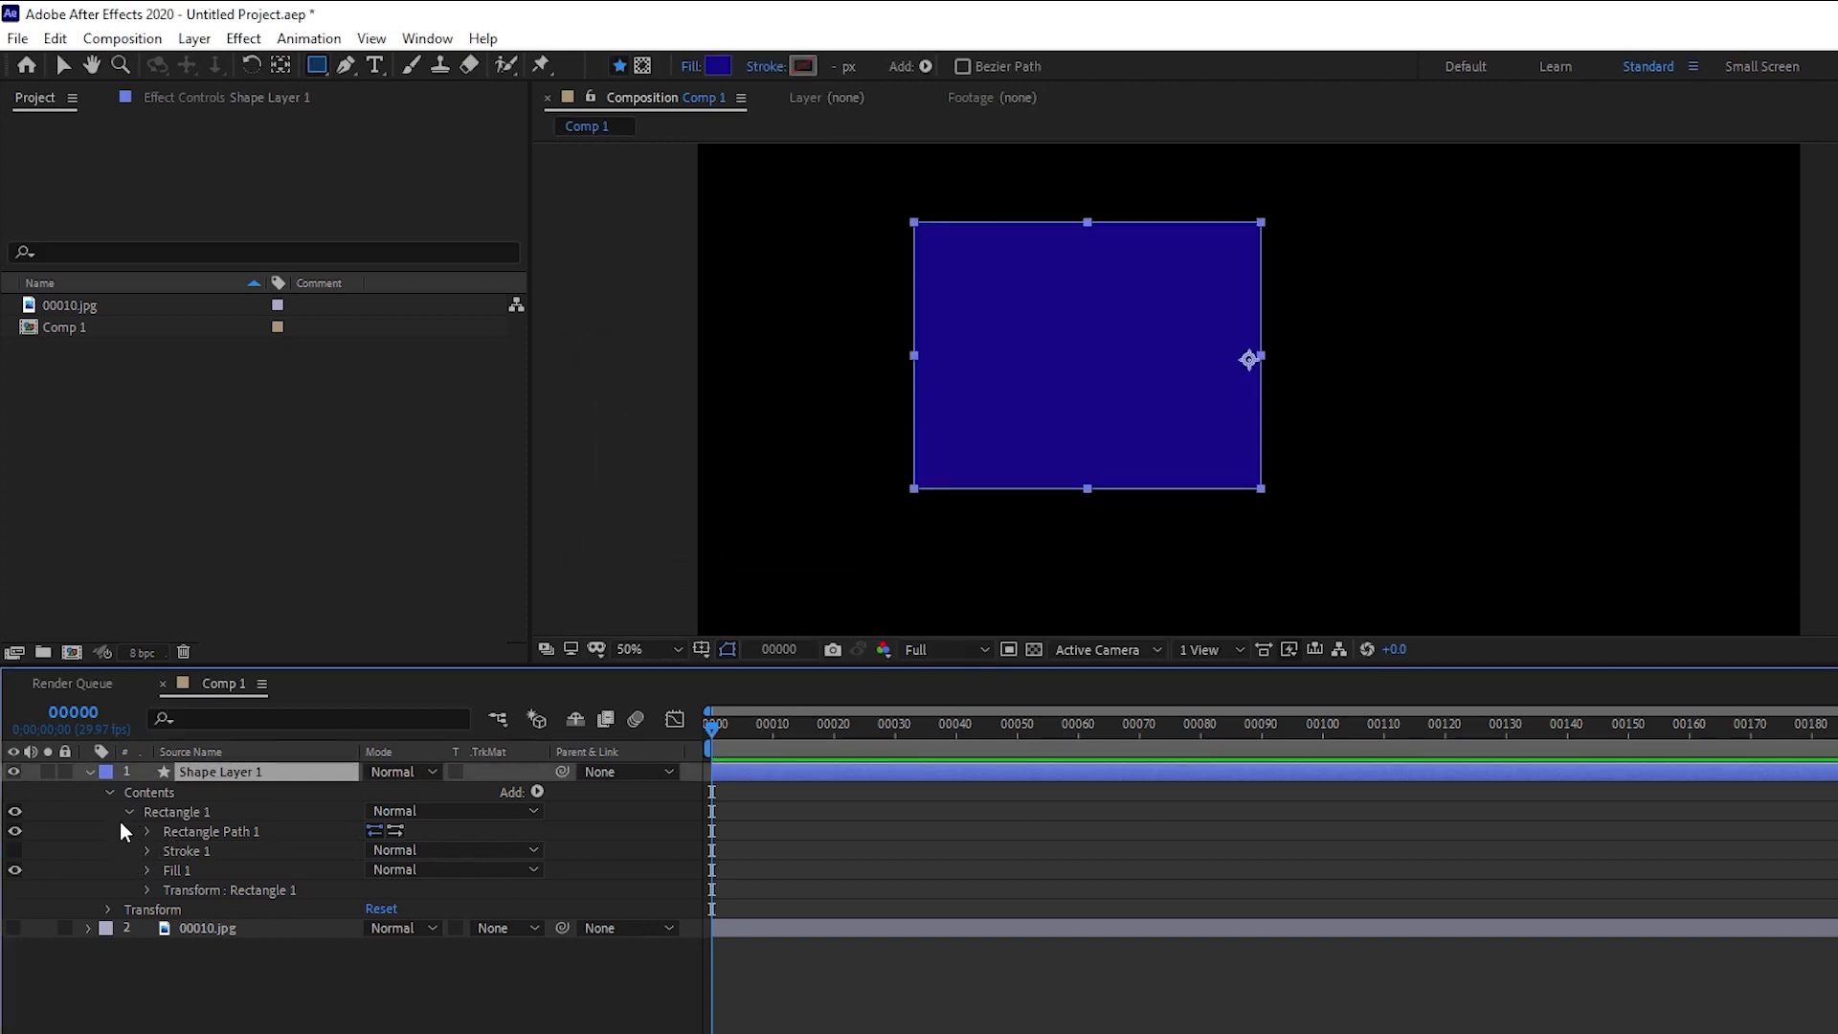
left_click(190, 831)
left_click(184, 851)
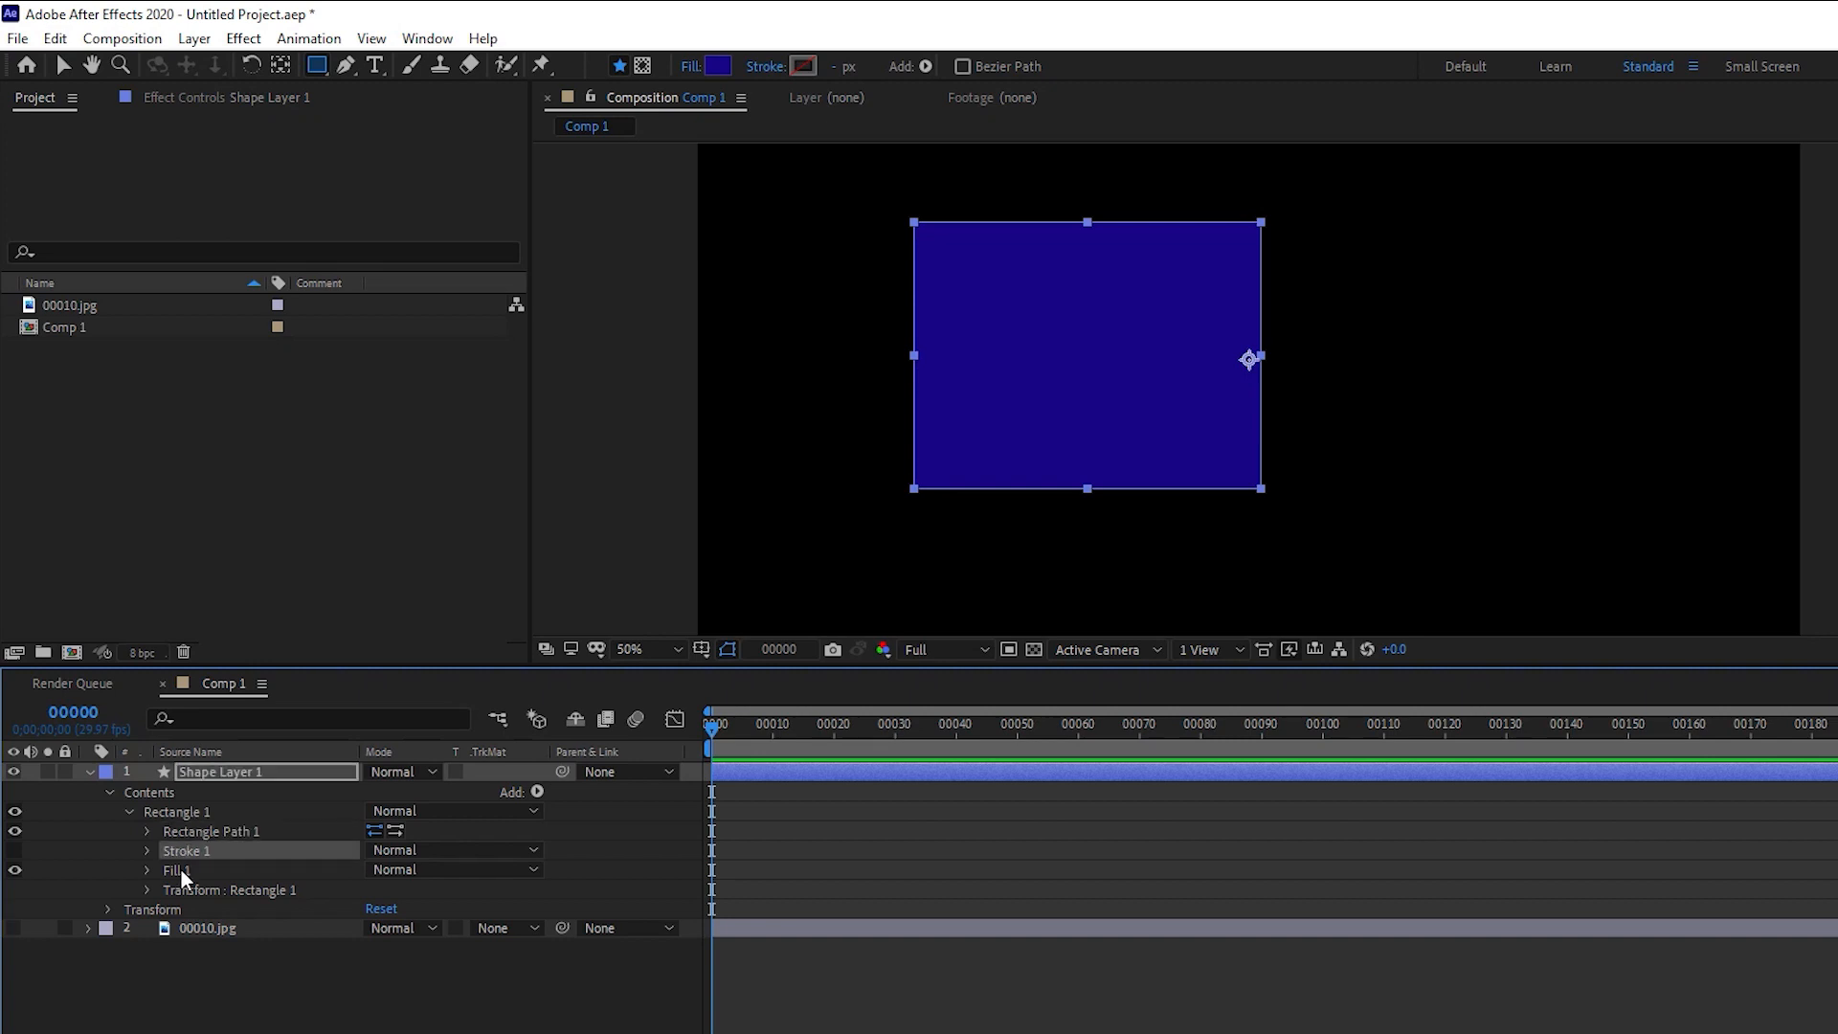
left_click(180, 870)
left_click(180, 891)
left_click(187, 831)
Set Rectangle Path 1's size to 633.9 × 487.0 and its position to 0.0, 72.0.
left_click(147, 831)
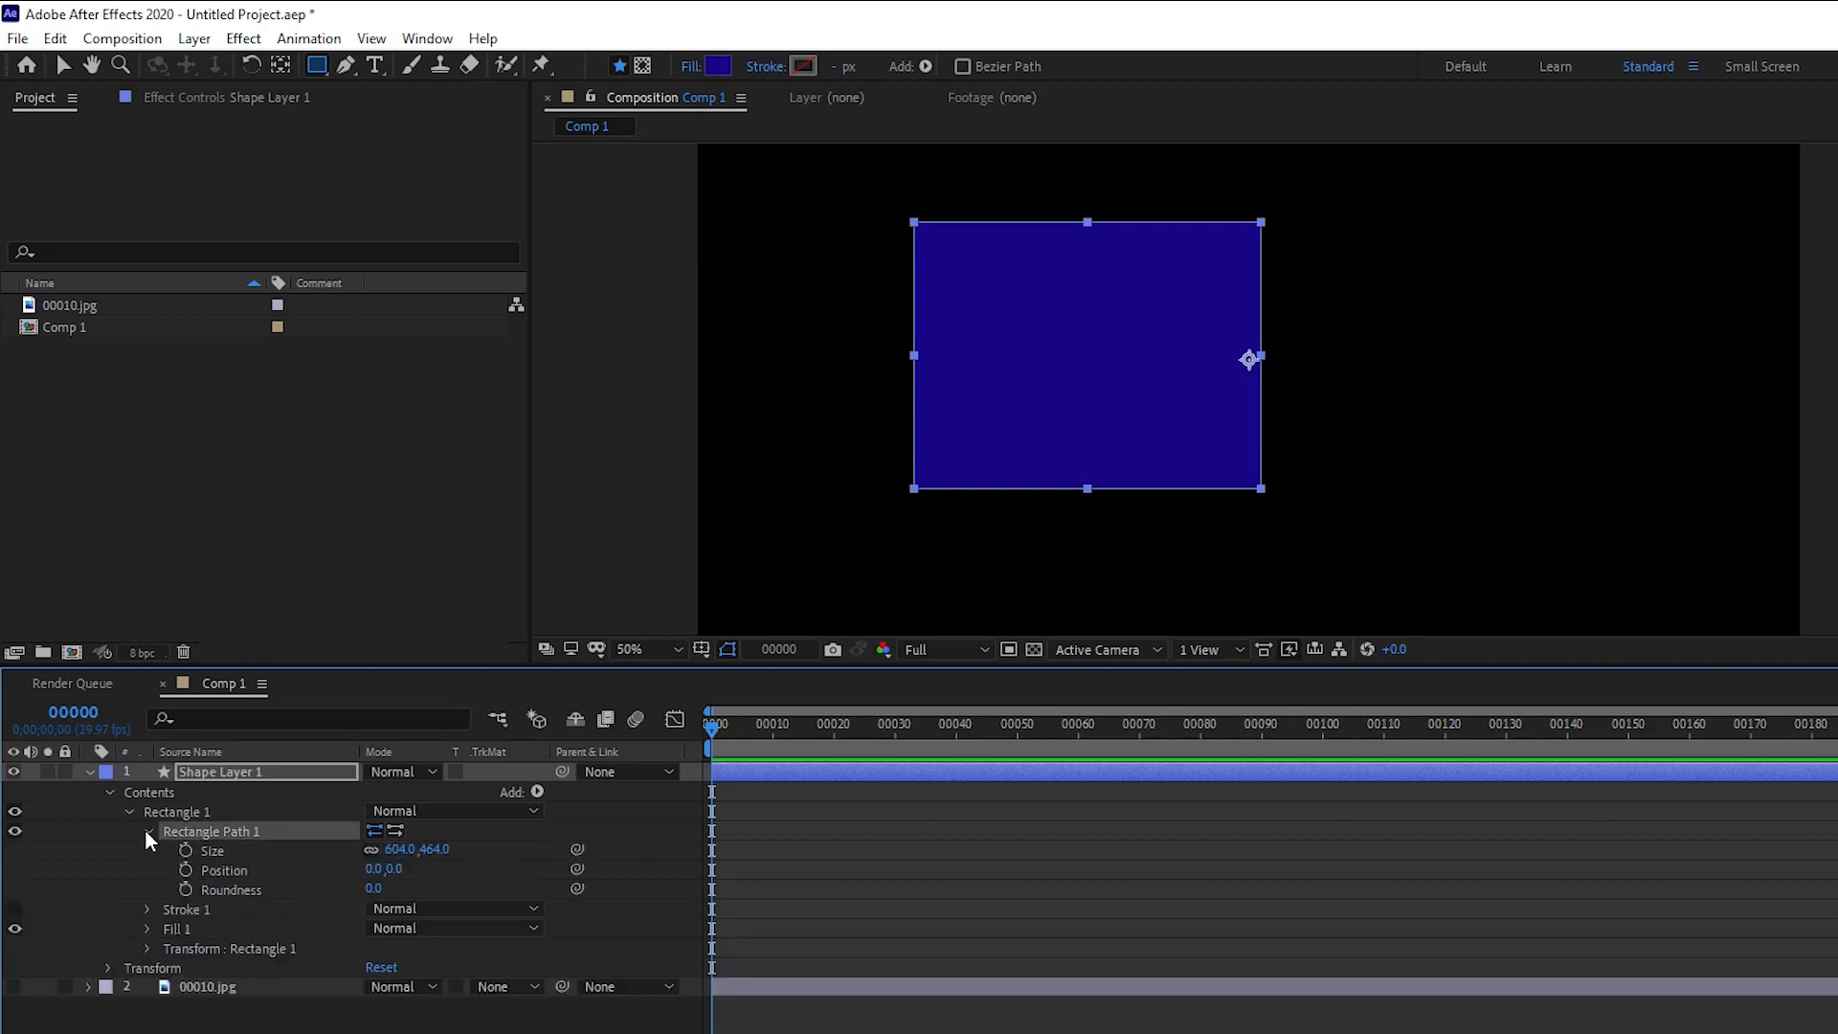
left_click_drag(426, 851, 313, 996)
left_click(343, 892)
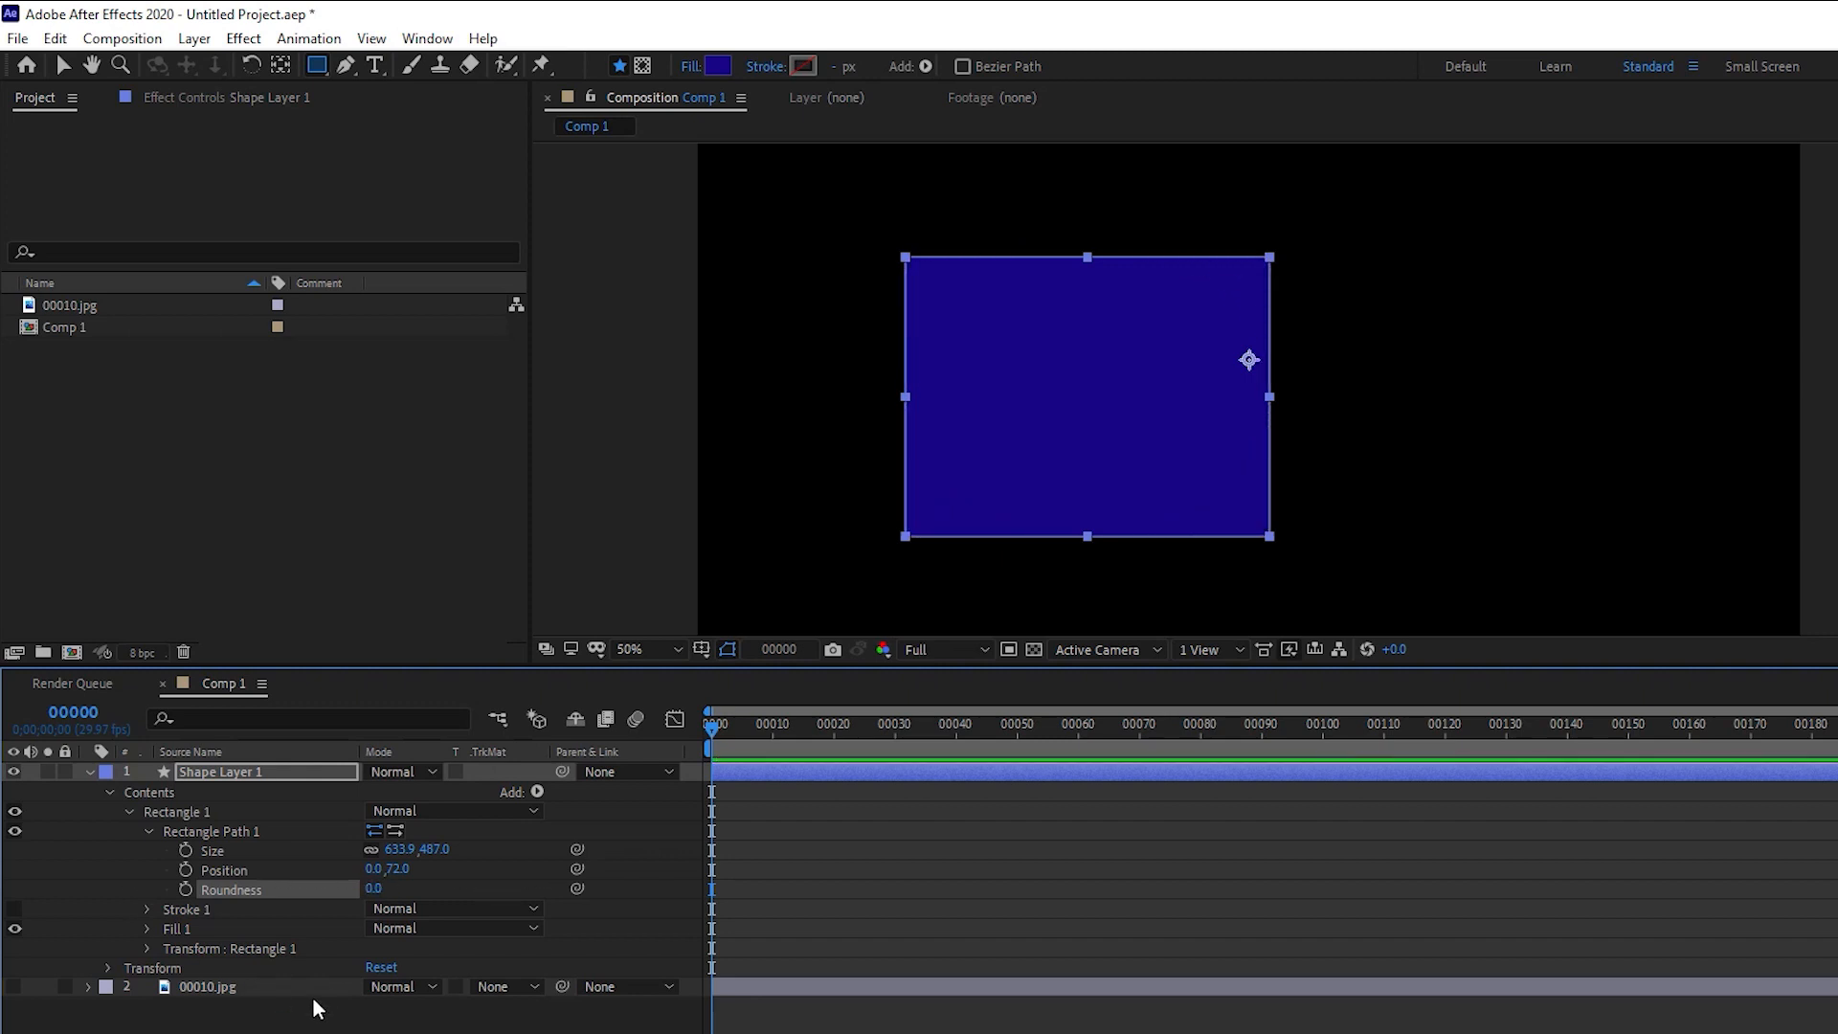
Review the rectangle's Stroke 1 and Fill 1 groups and expand its Transform: Rectangle 1 properties.
left_click(186, 926)
left_click(188, 908)
left_click(187, 927)
left_click(186, 910)
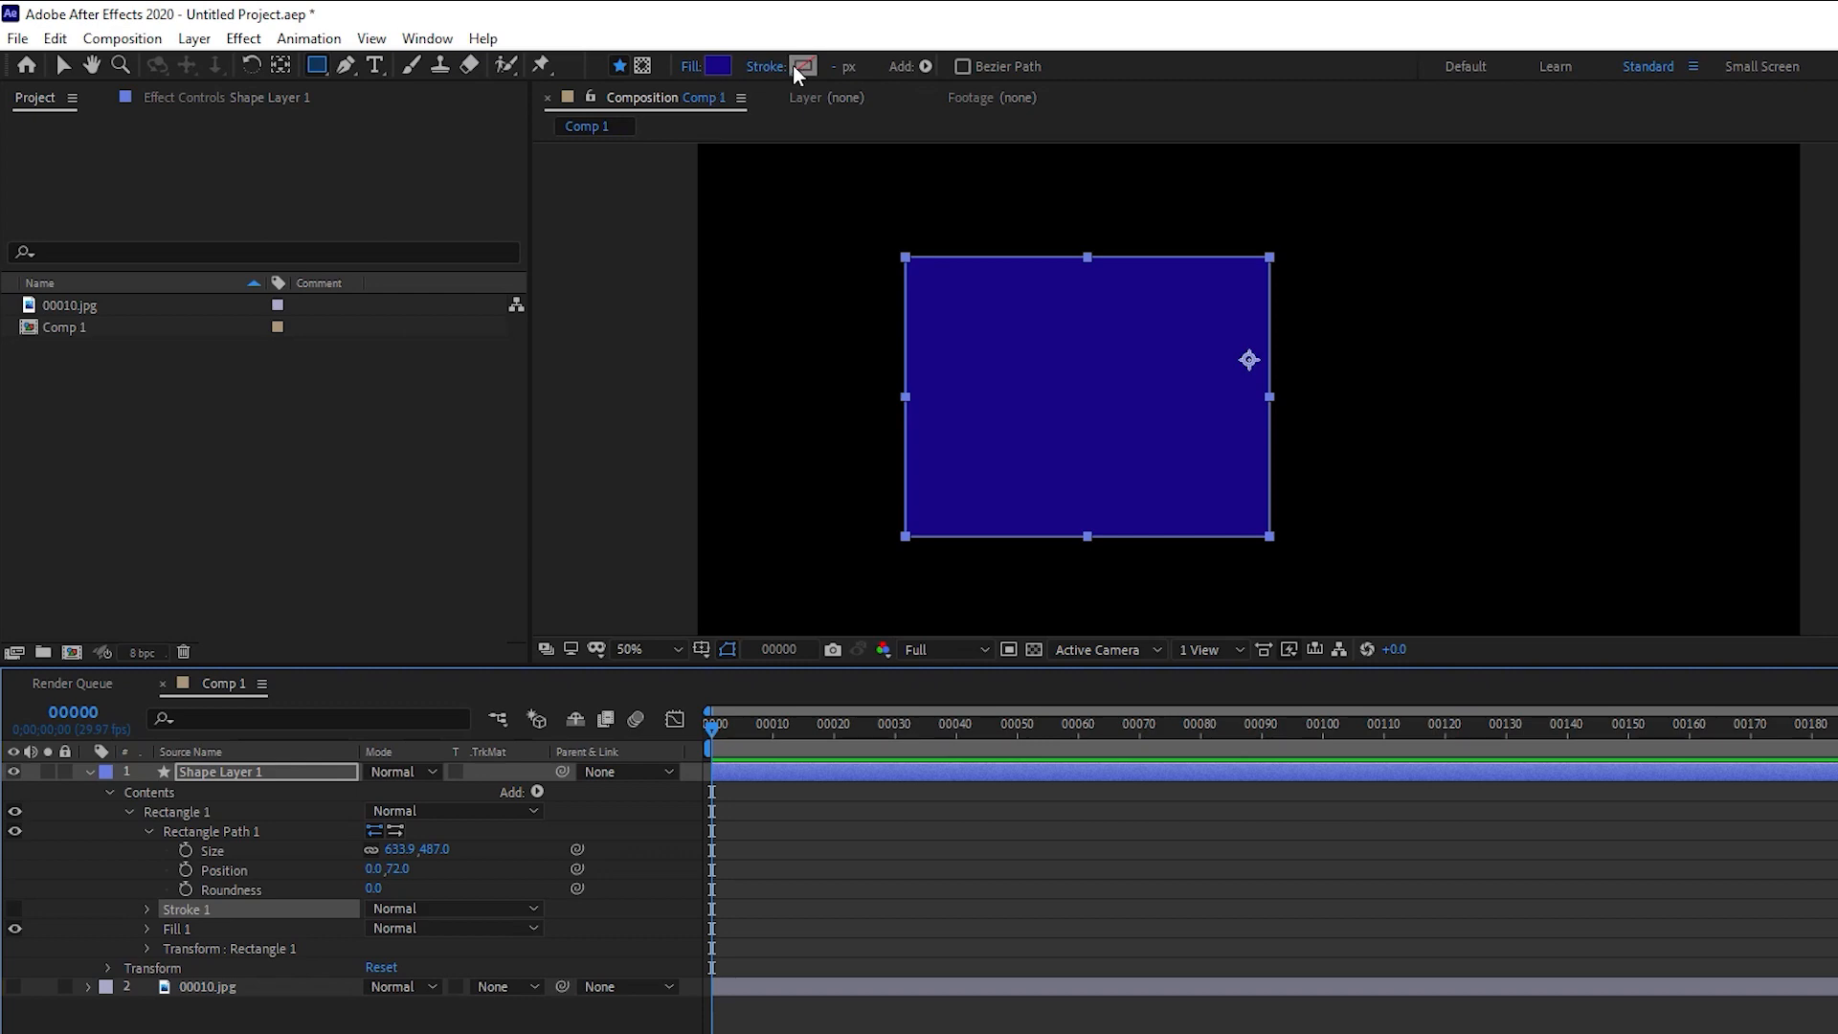
left_click(222, 950)
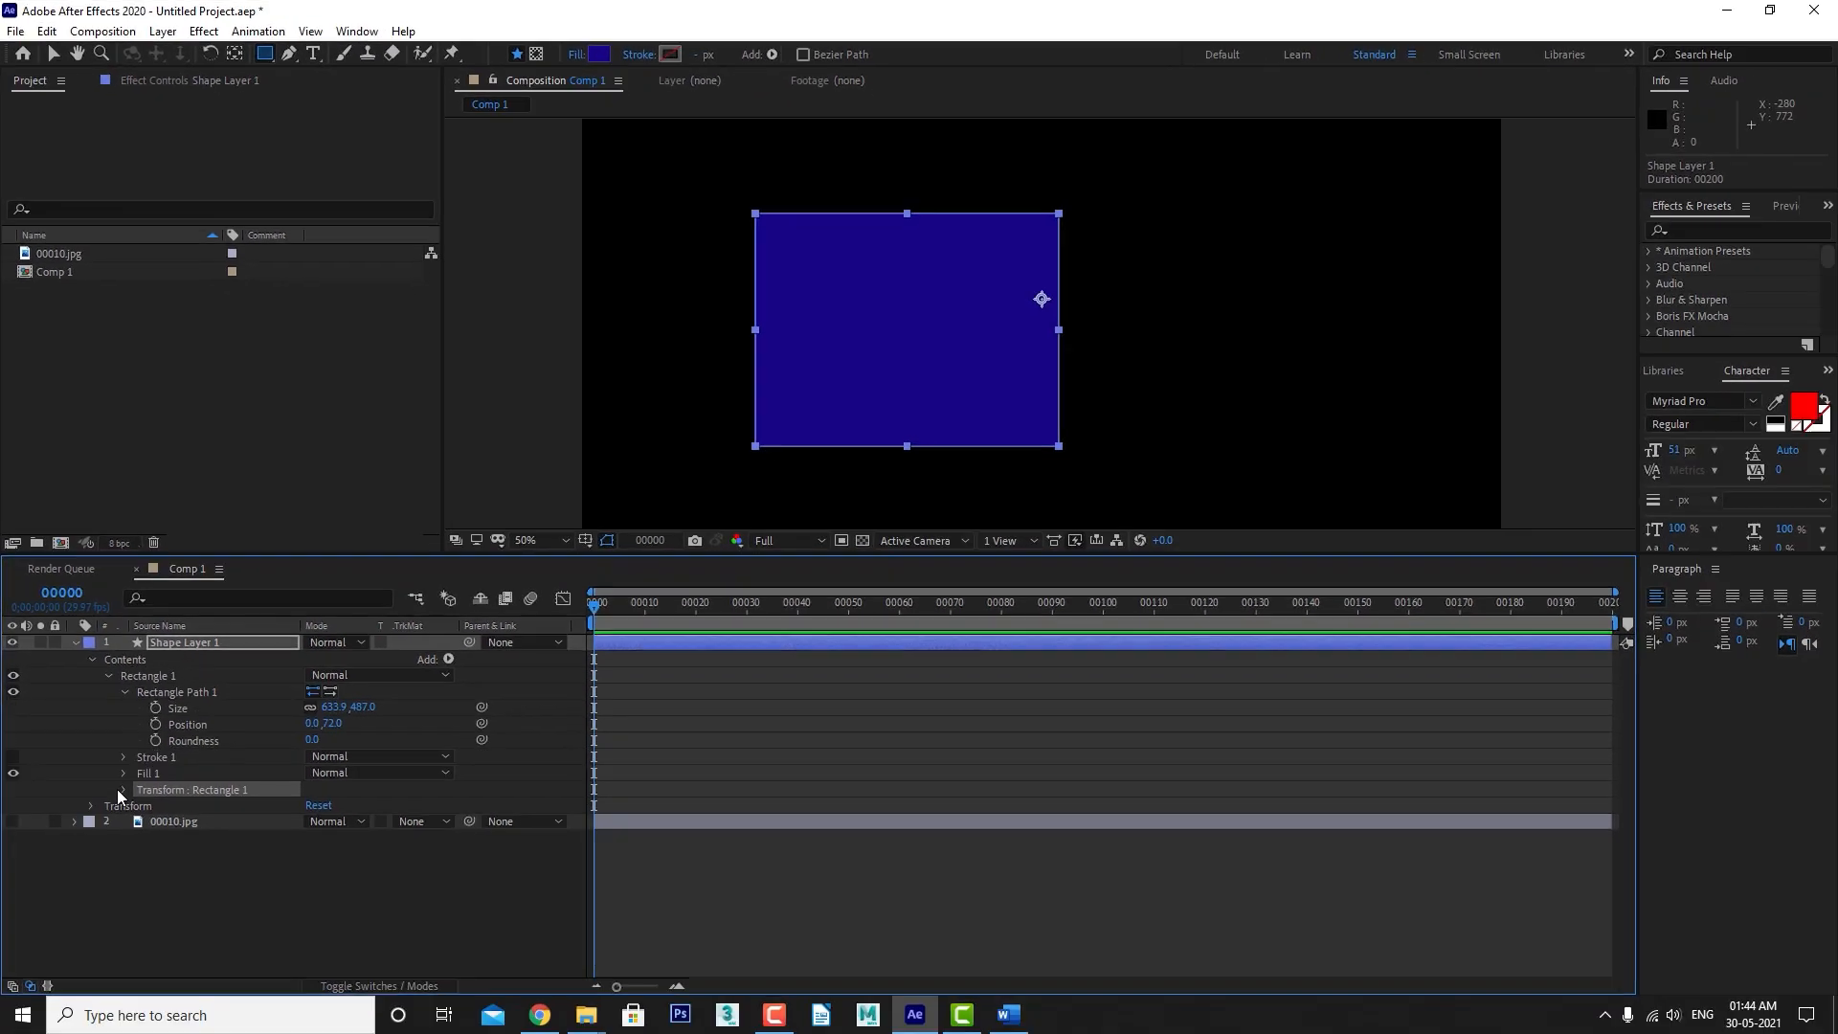
left_click(146, 949)
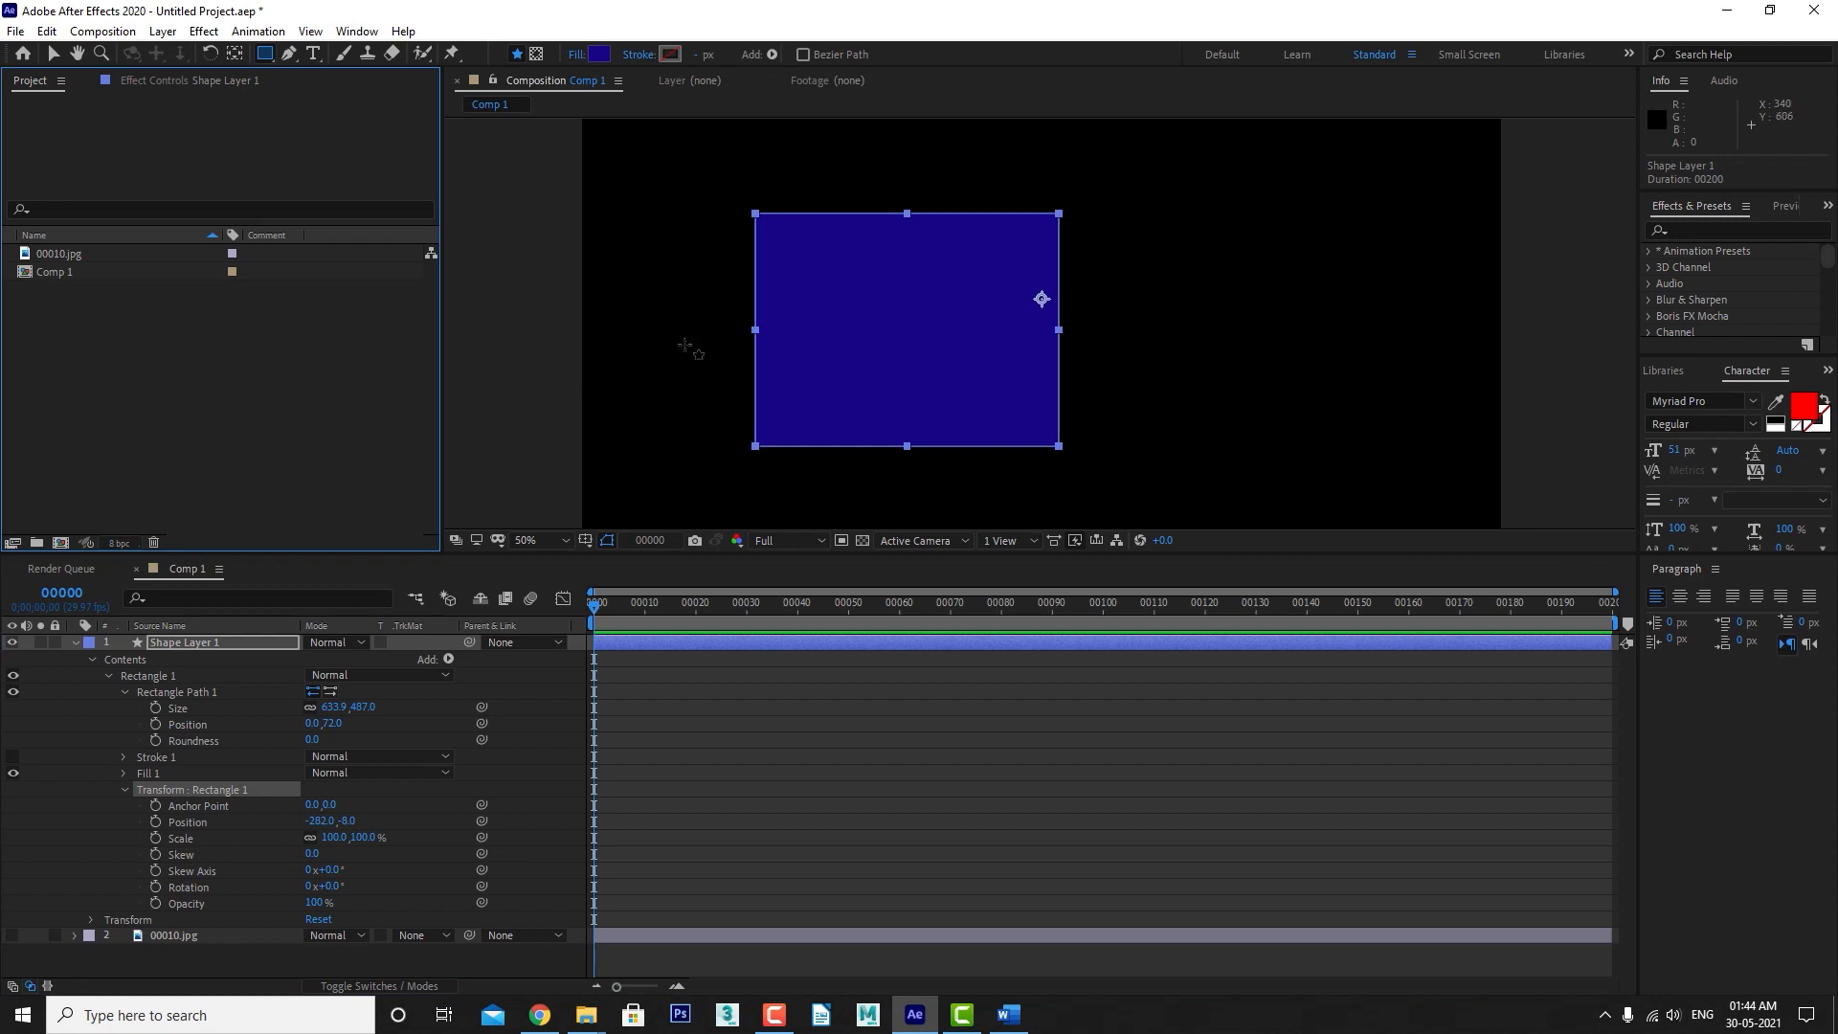
Delete the shape layer and draw a blue rounded rectangle about 914 × 442 px on a new one, checking its corners up close.
key("Delete")
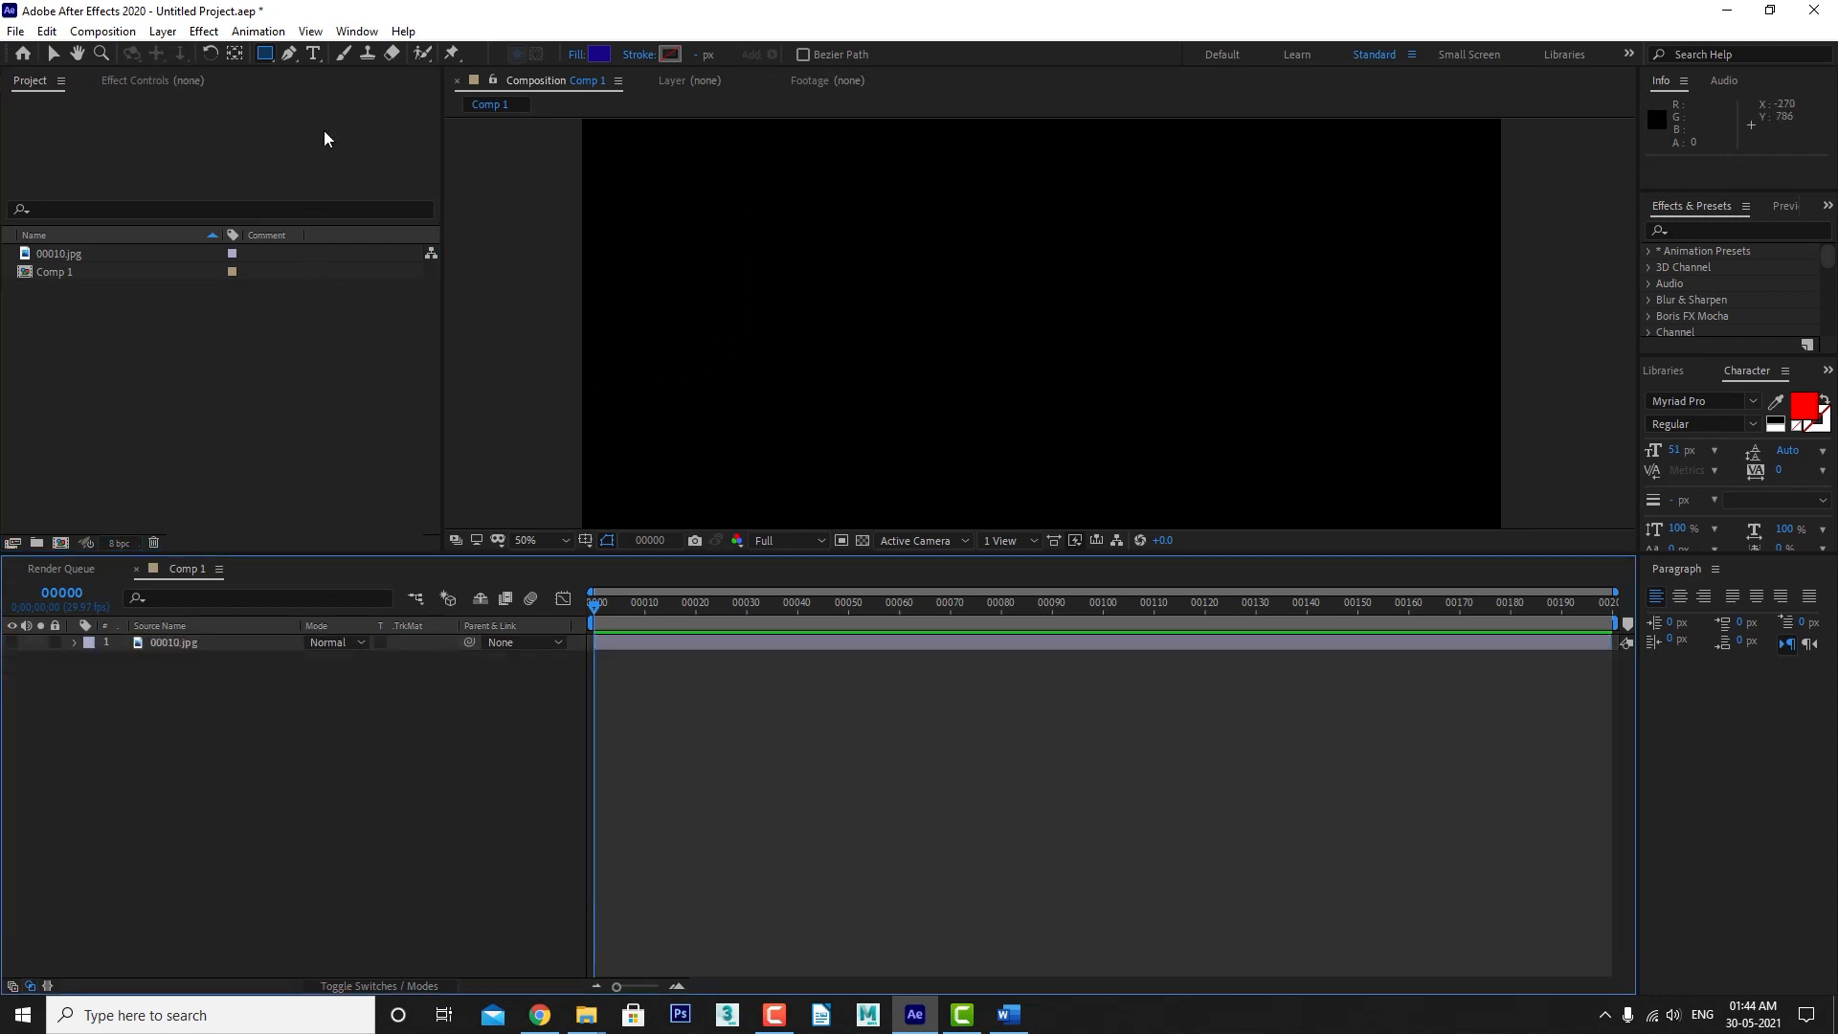
left_click(266, 55)
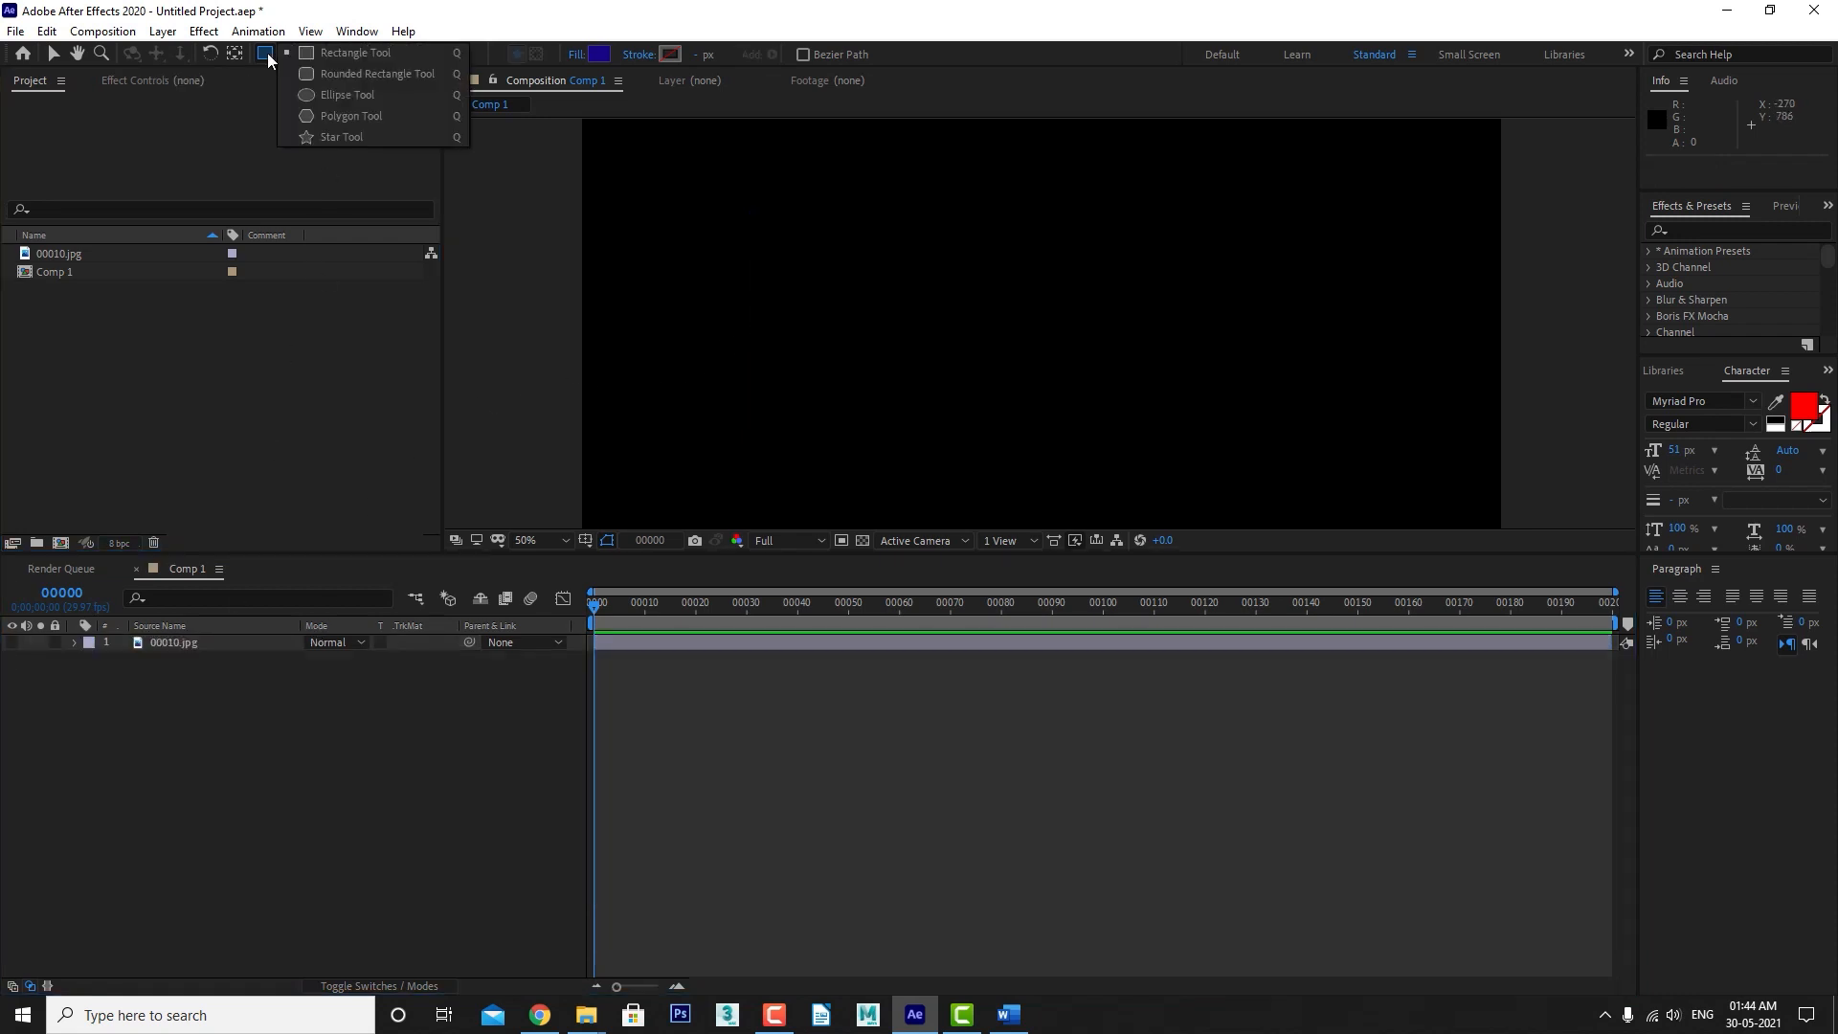
left_click(370, 75)
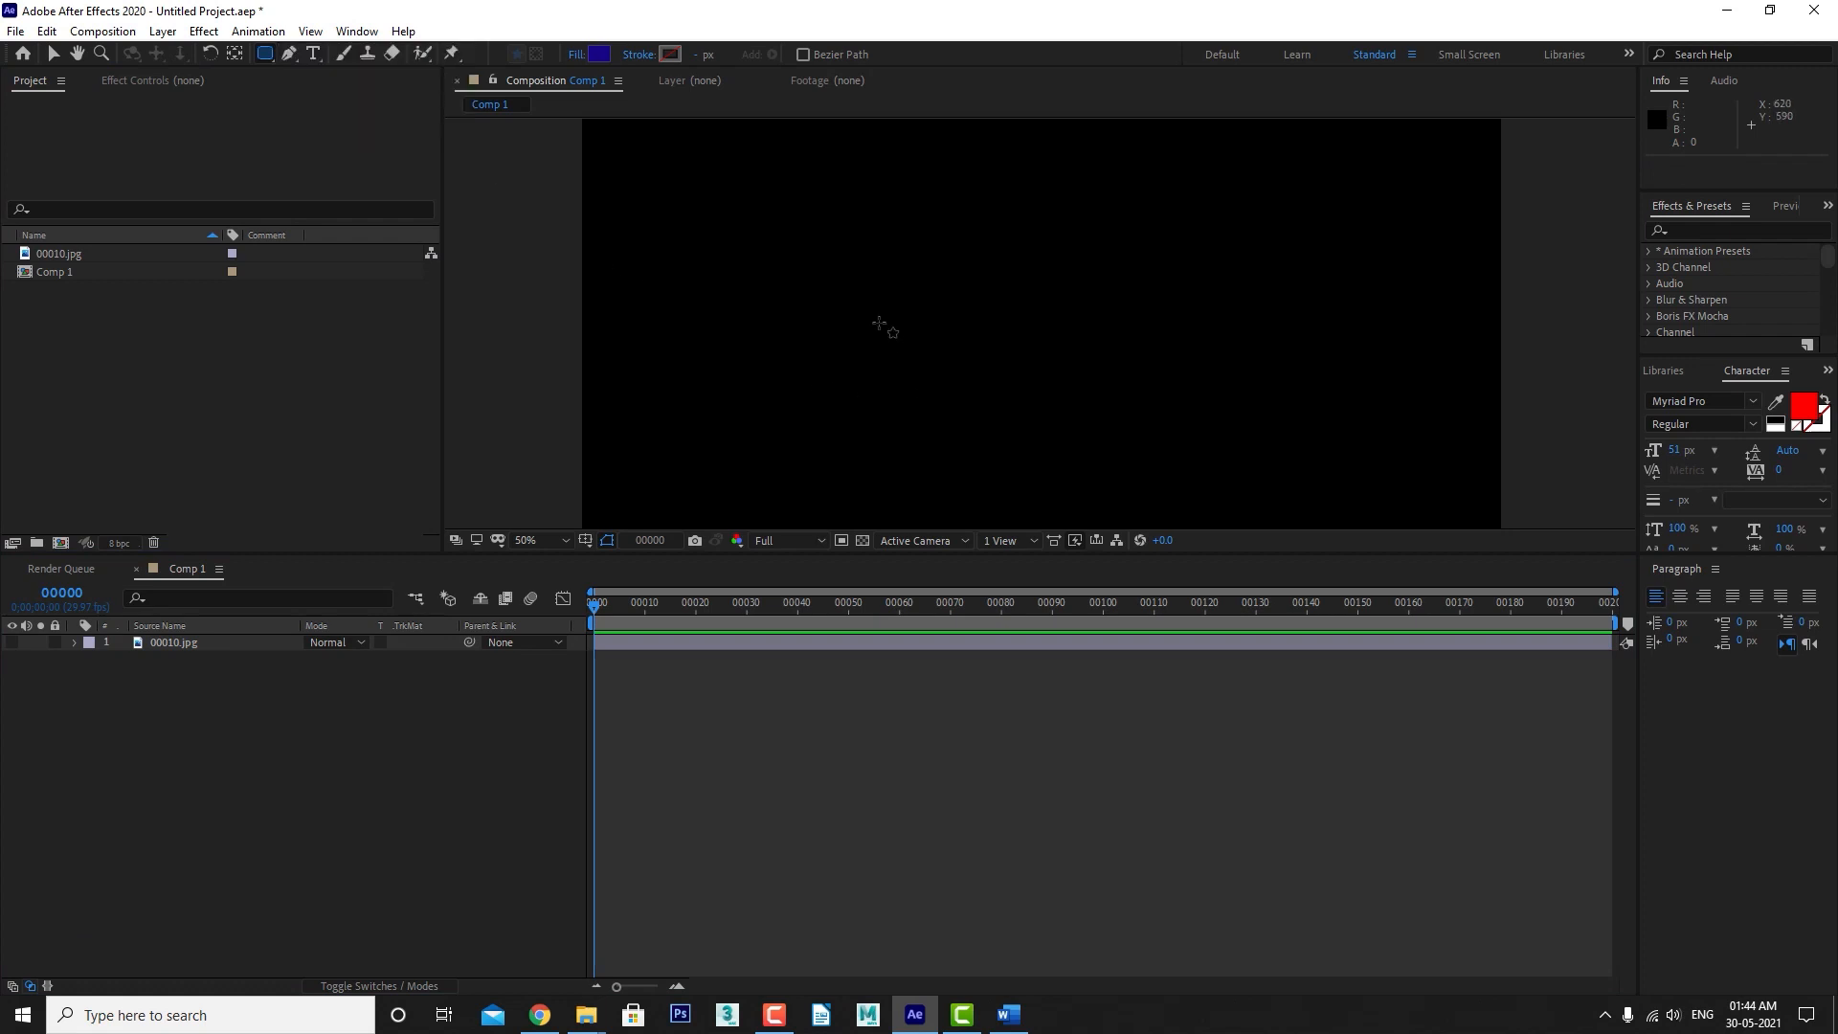
left_click_drag(766, 223, 1204, 435)
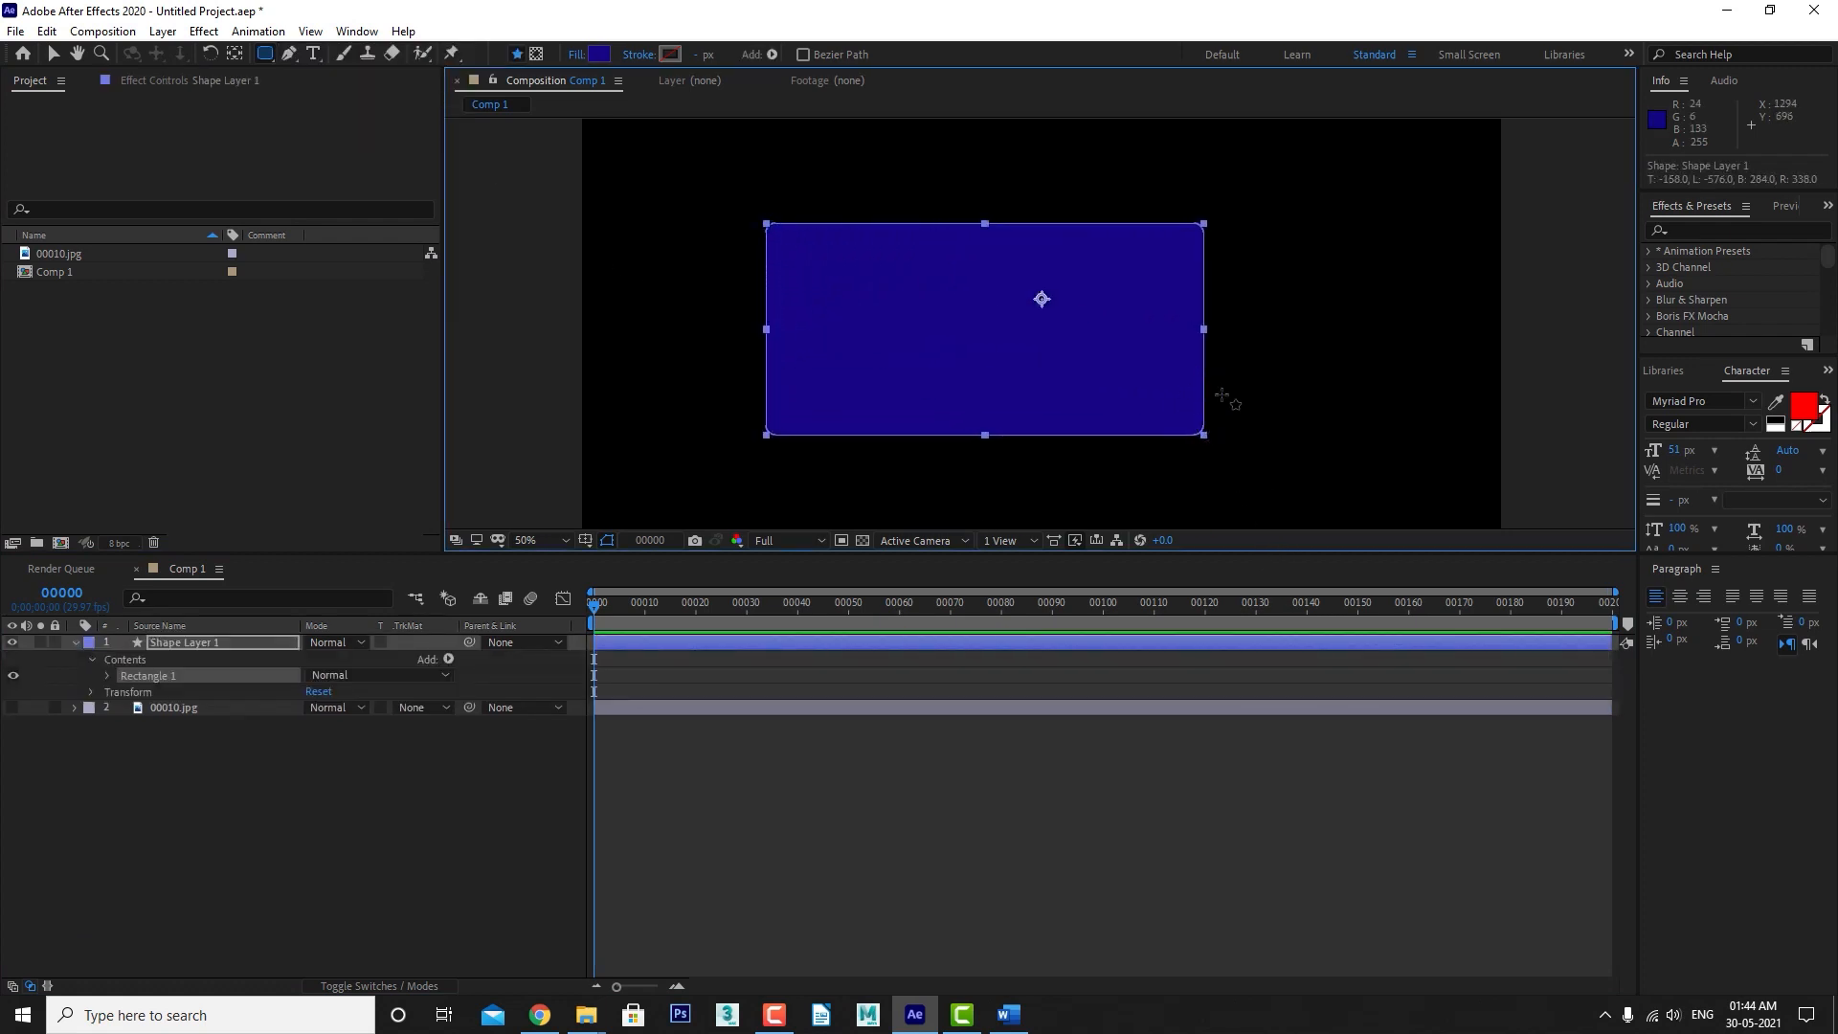
scroll(1254, 433, "up", 2)
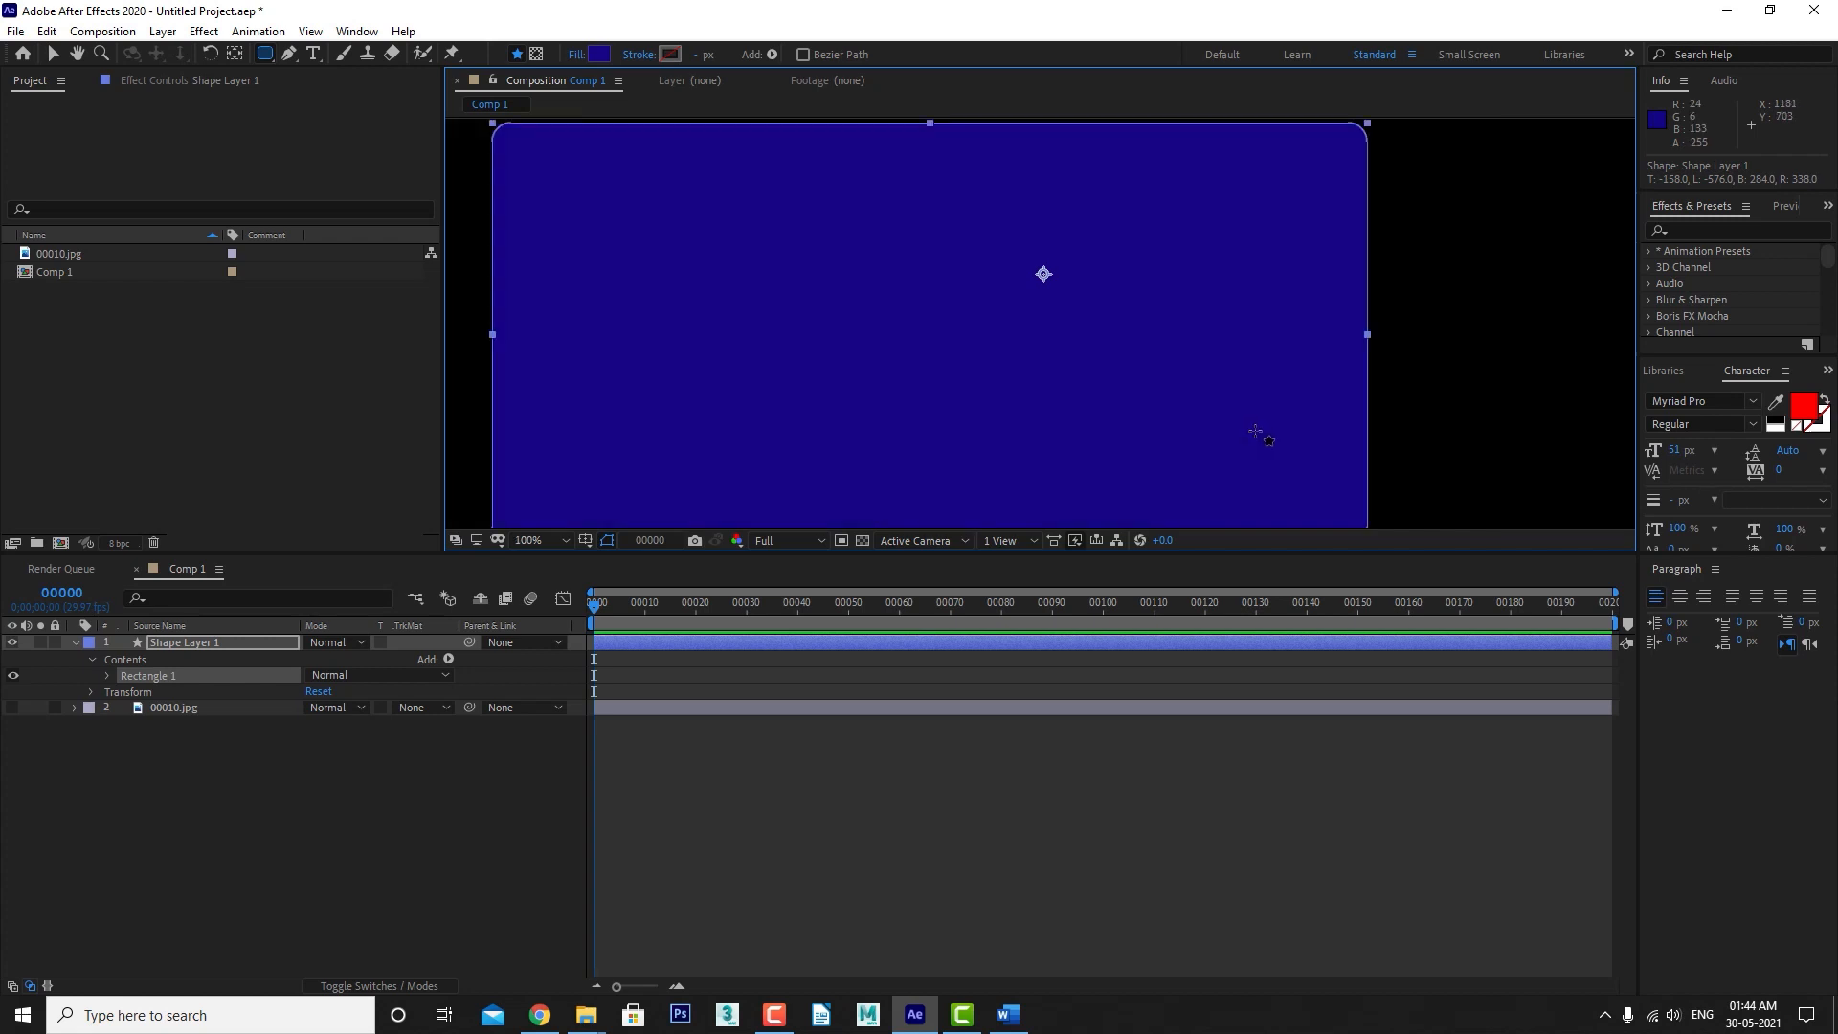
scroll(1274, 455, "up", 2)
scroll(1128, 229, "up", 1)
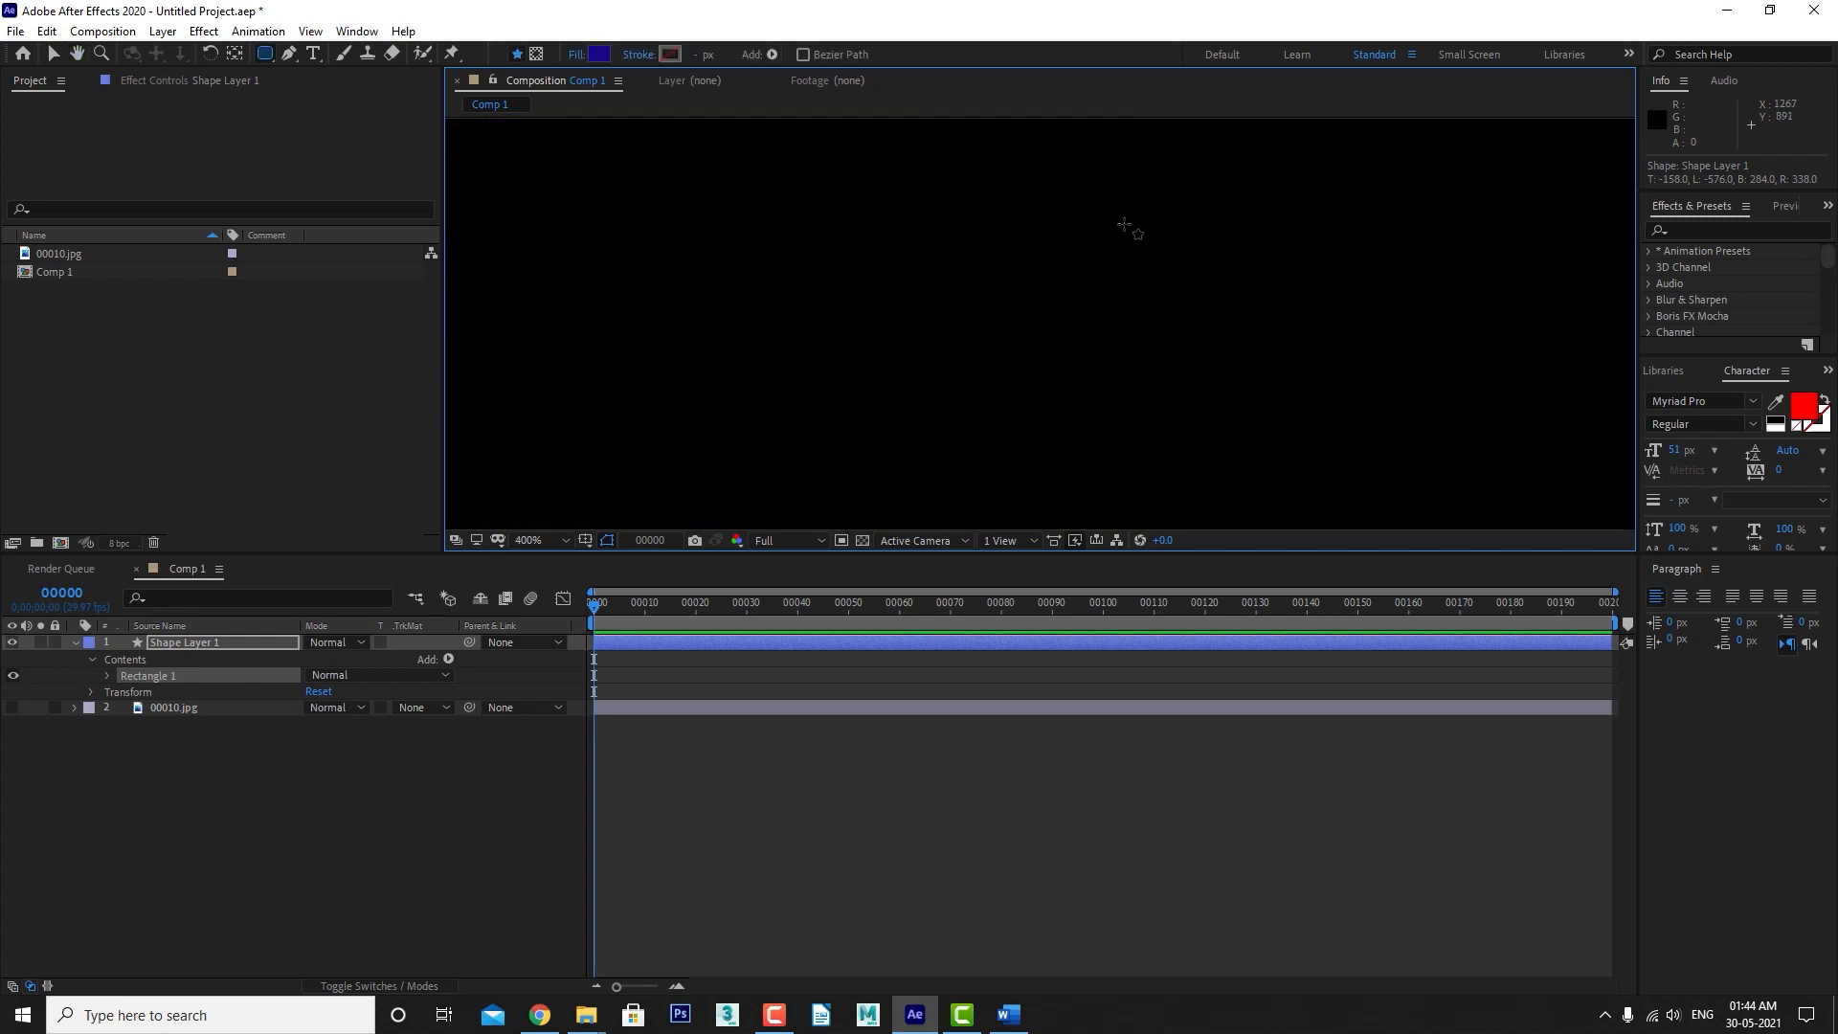
scroll(1190, 472, "down", 9)
scroll(1098, 365, "up", 1)
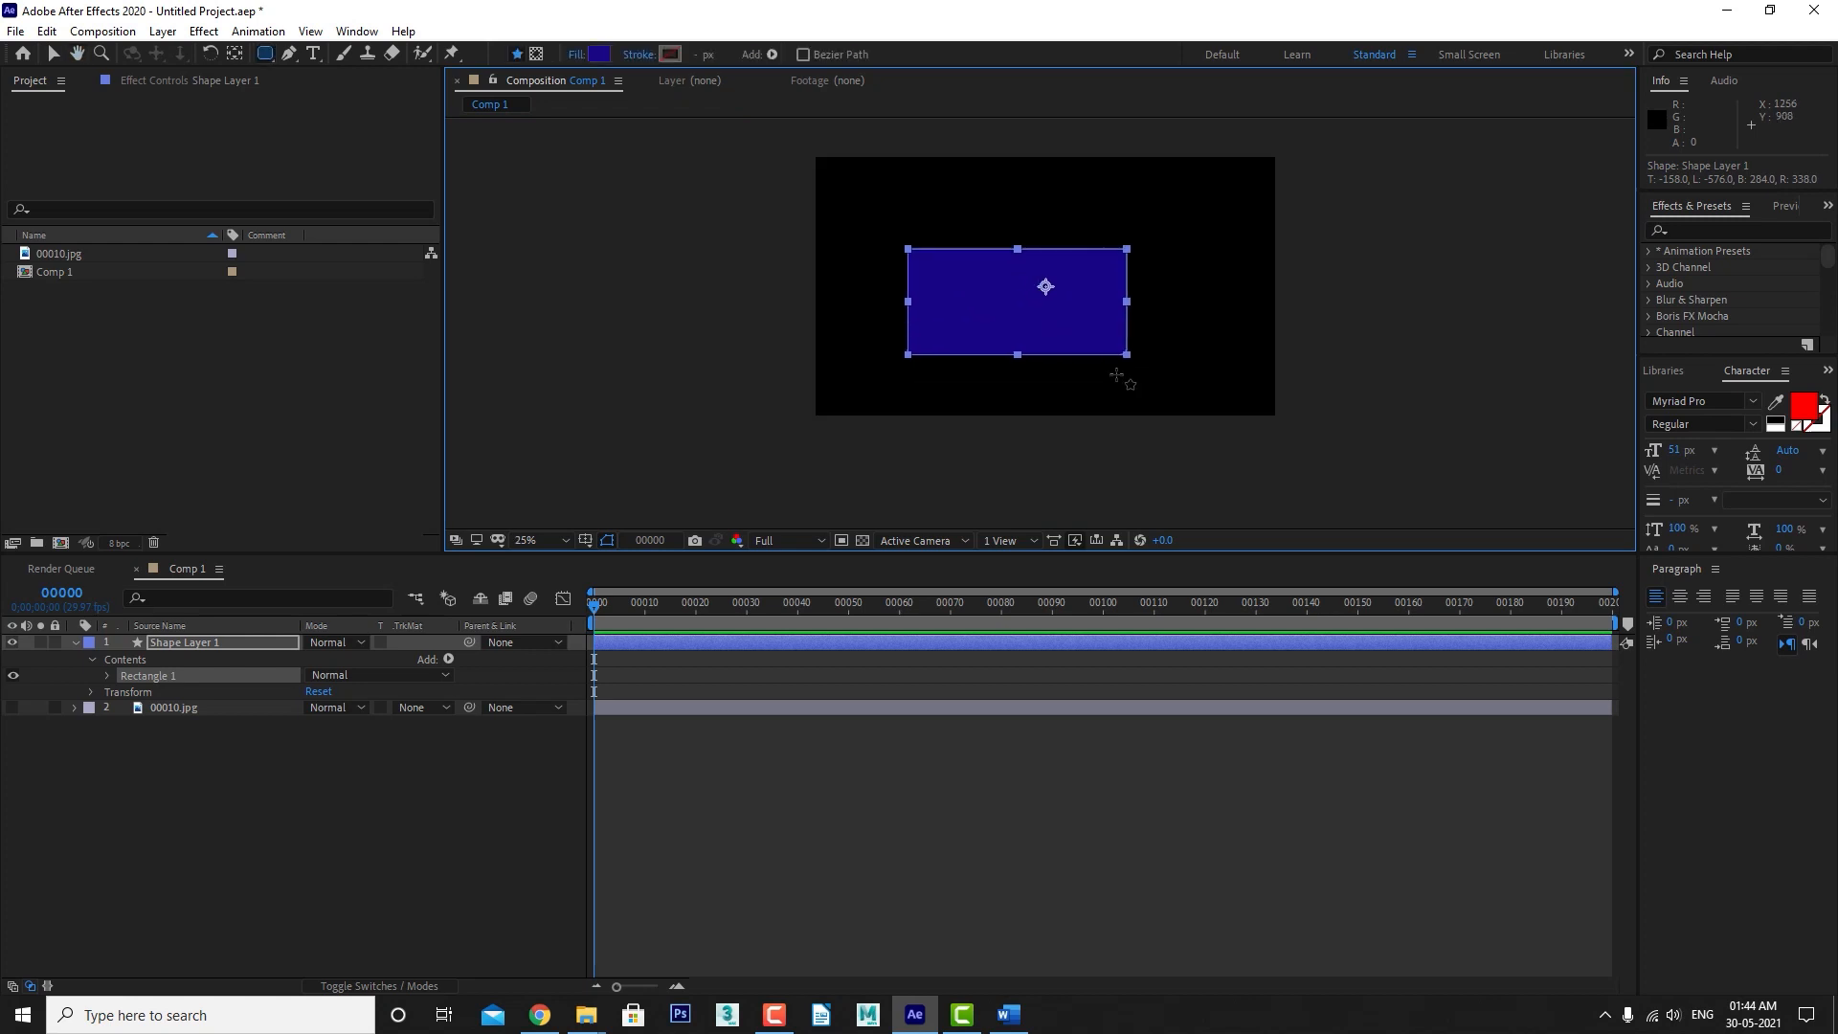
Set the rounded rectangle path's Roundness to 0.
left_click(106, 676)
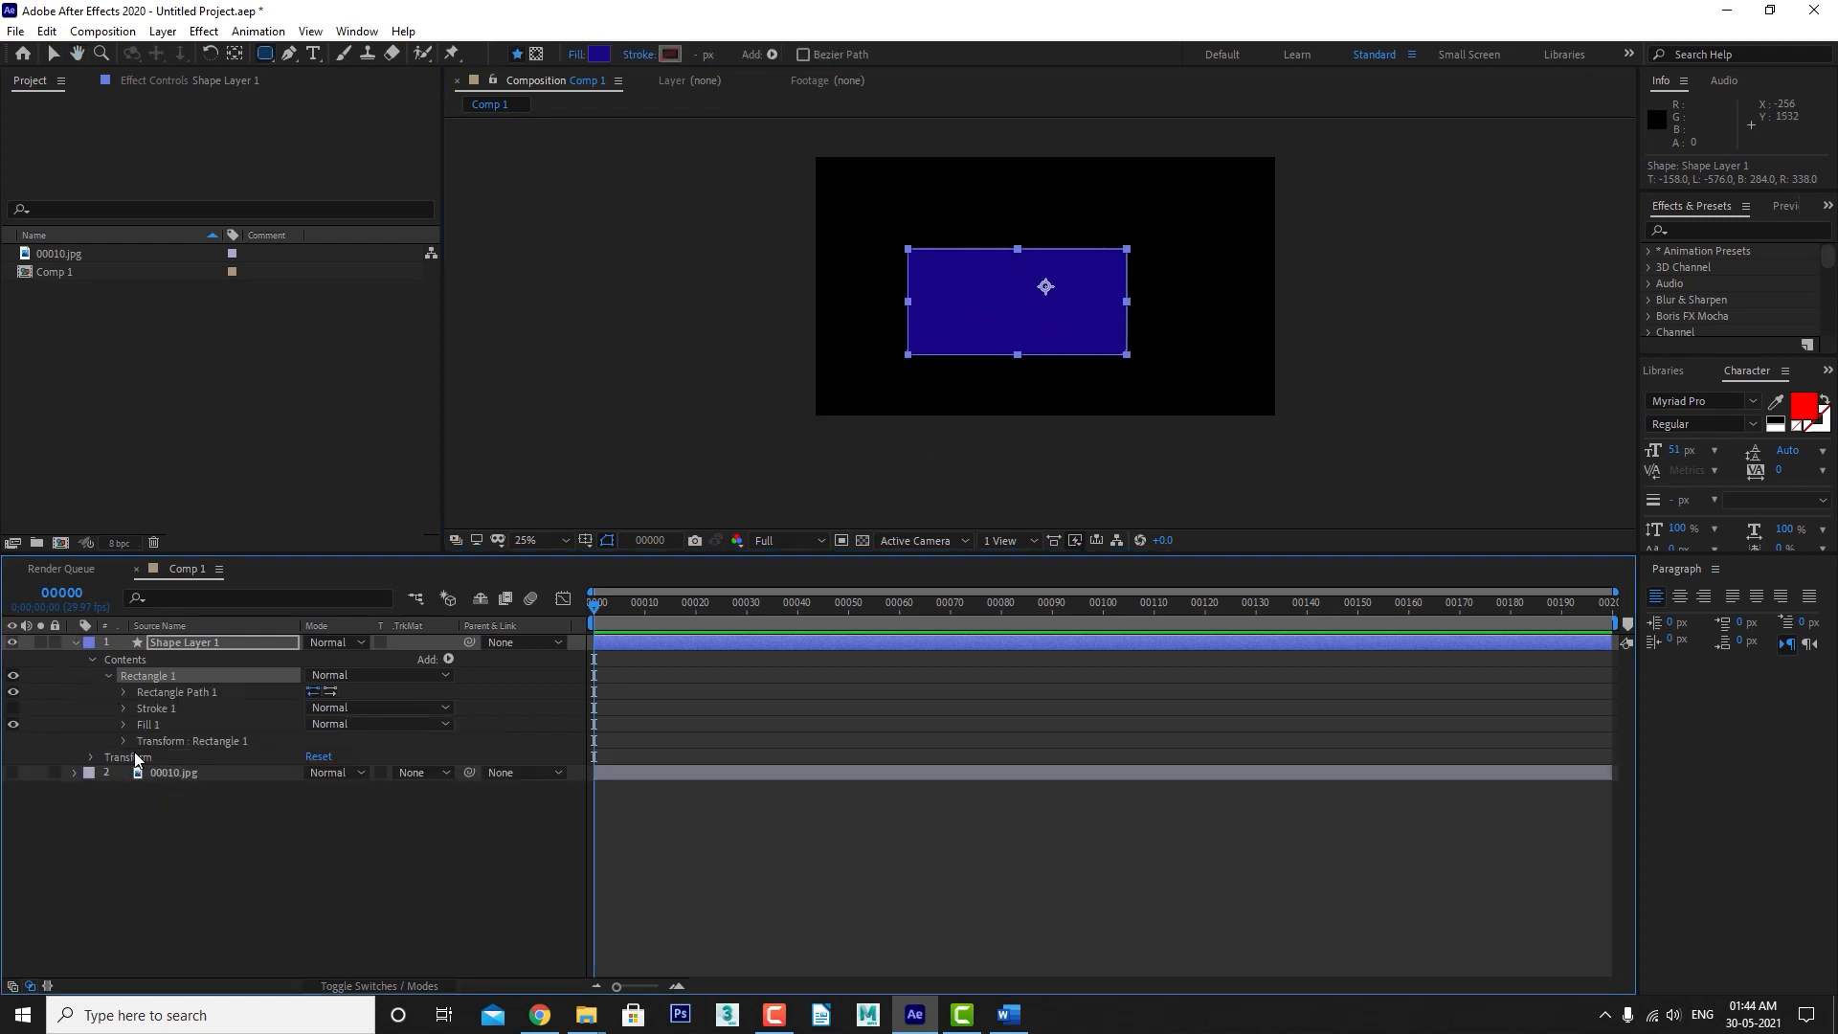
left_click(122, 692)
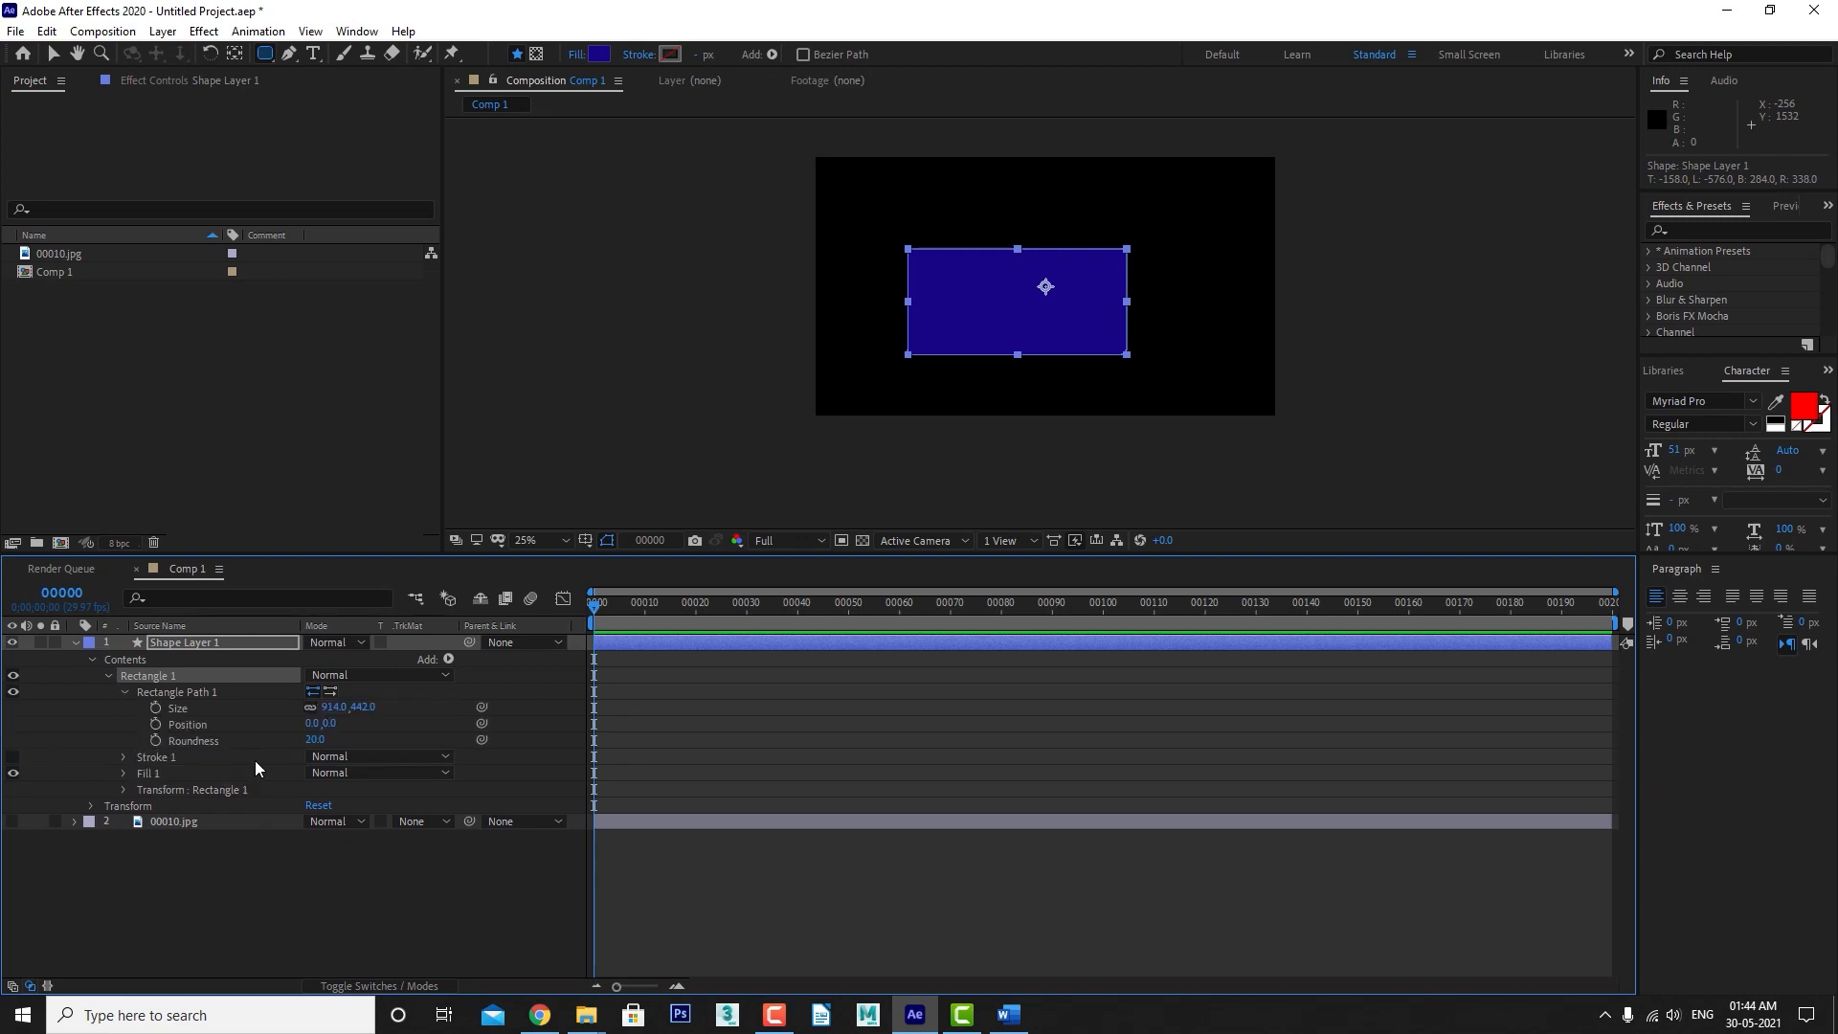
left_click_drag(316, 739, 192, 737)
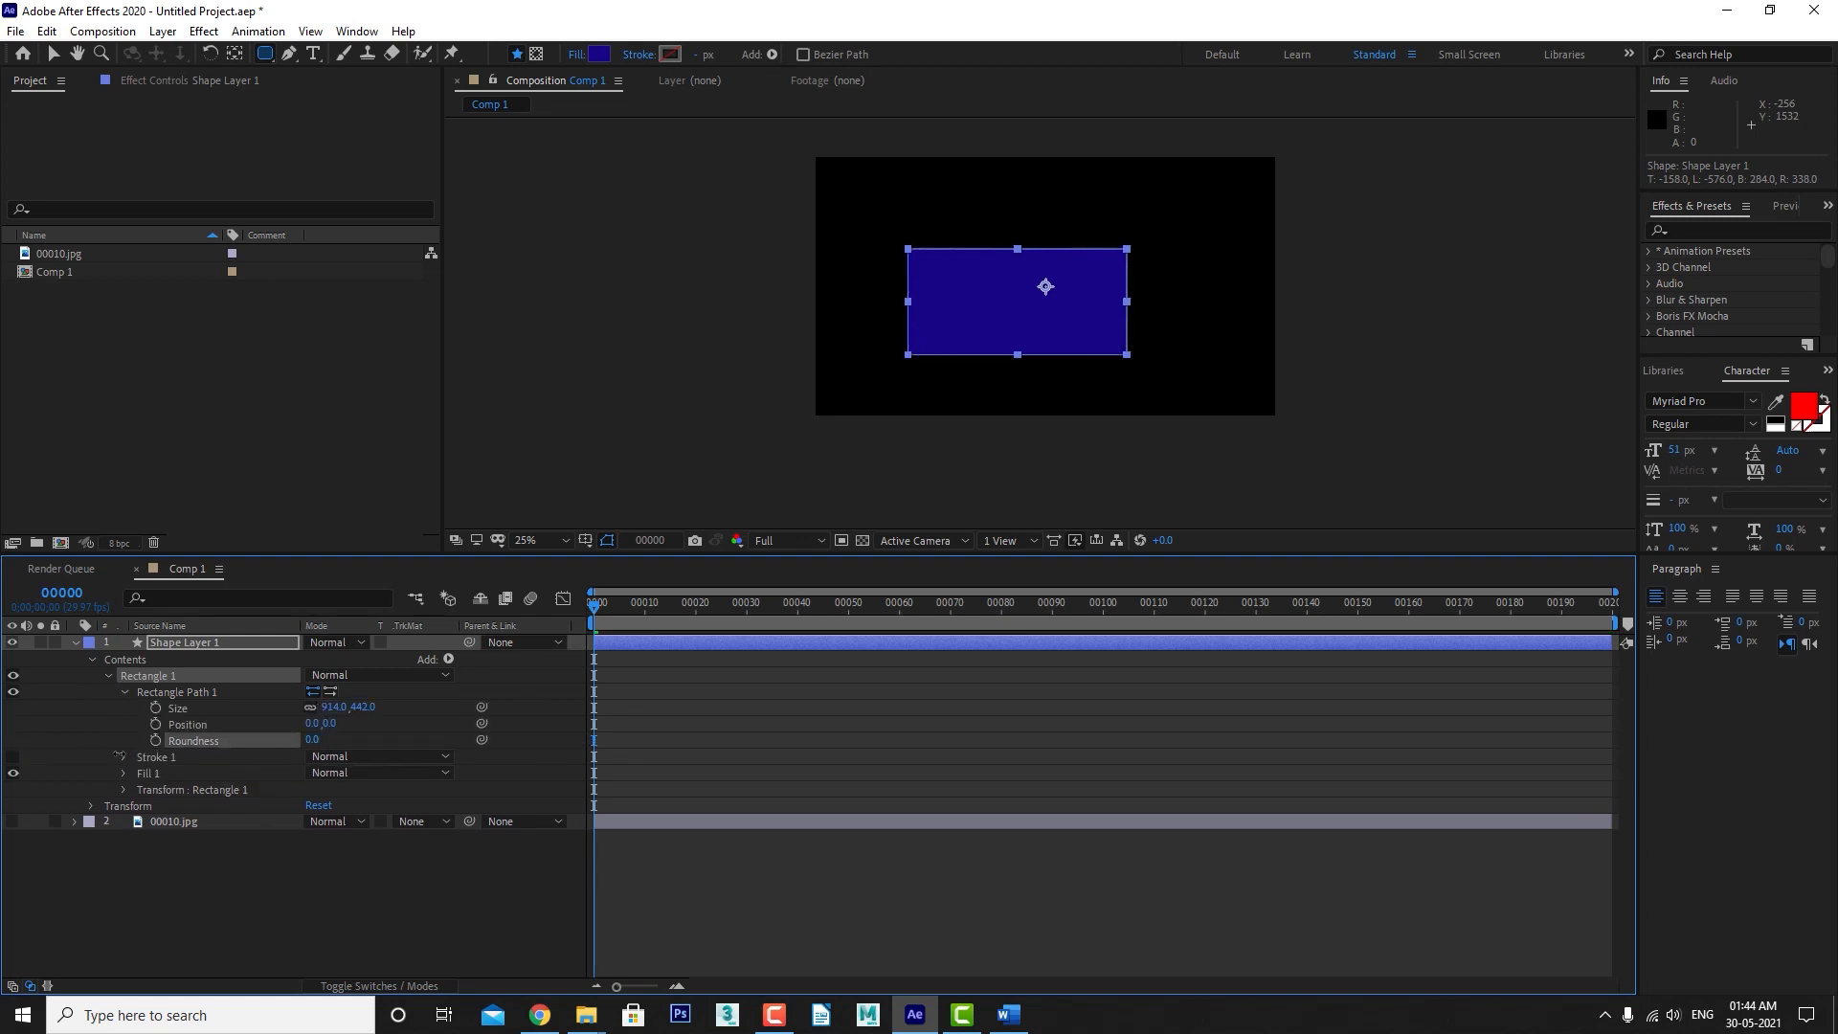
Delete the rectangle's shape layer and draw two side-by-side blue ellipses, about 572 × 512 px and 522 × 504 px, on one new shape layer.
left_click(190, 646)
key("Delete")
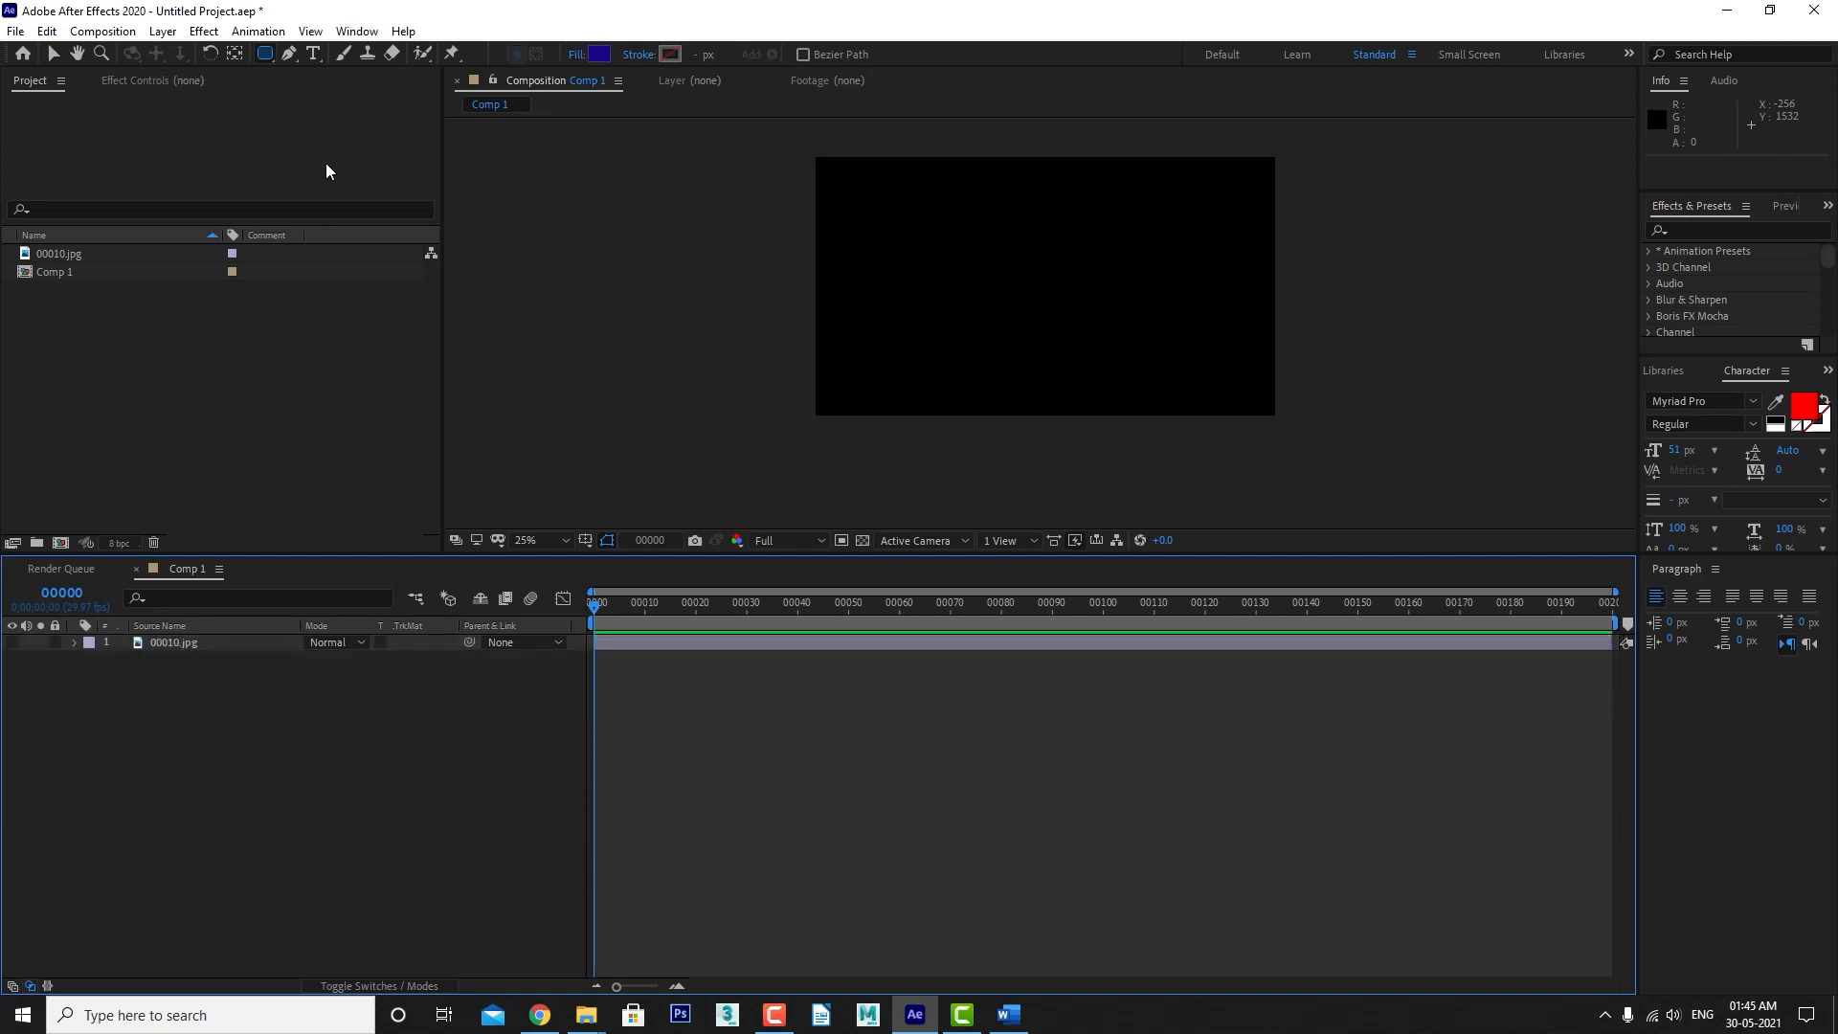
left_click(269, 57)
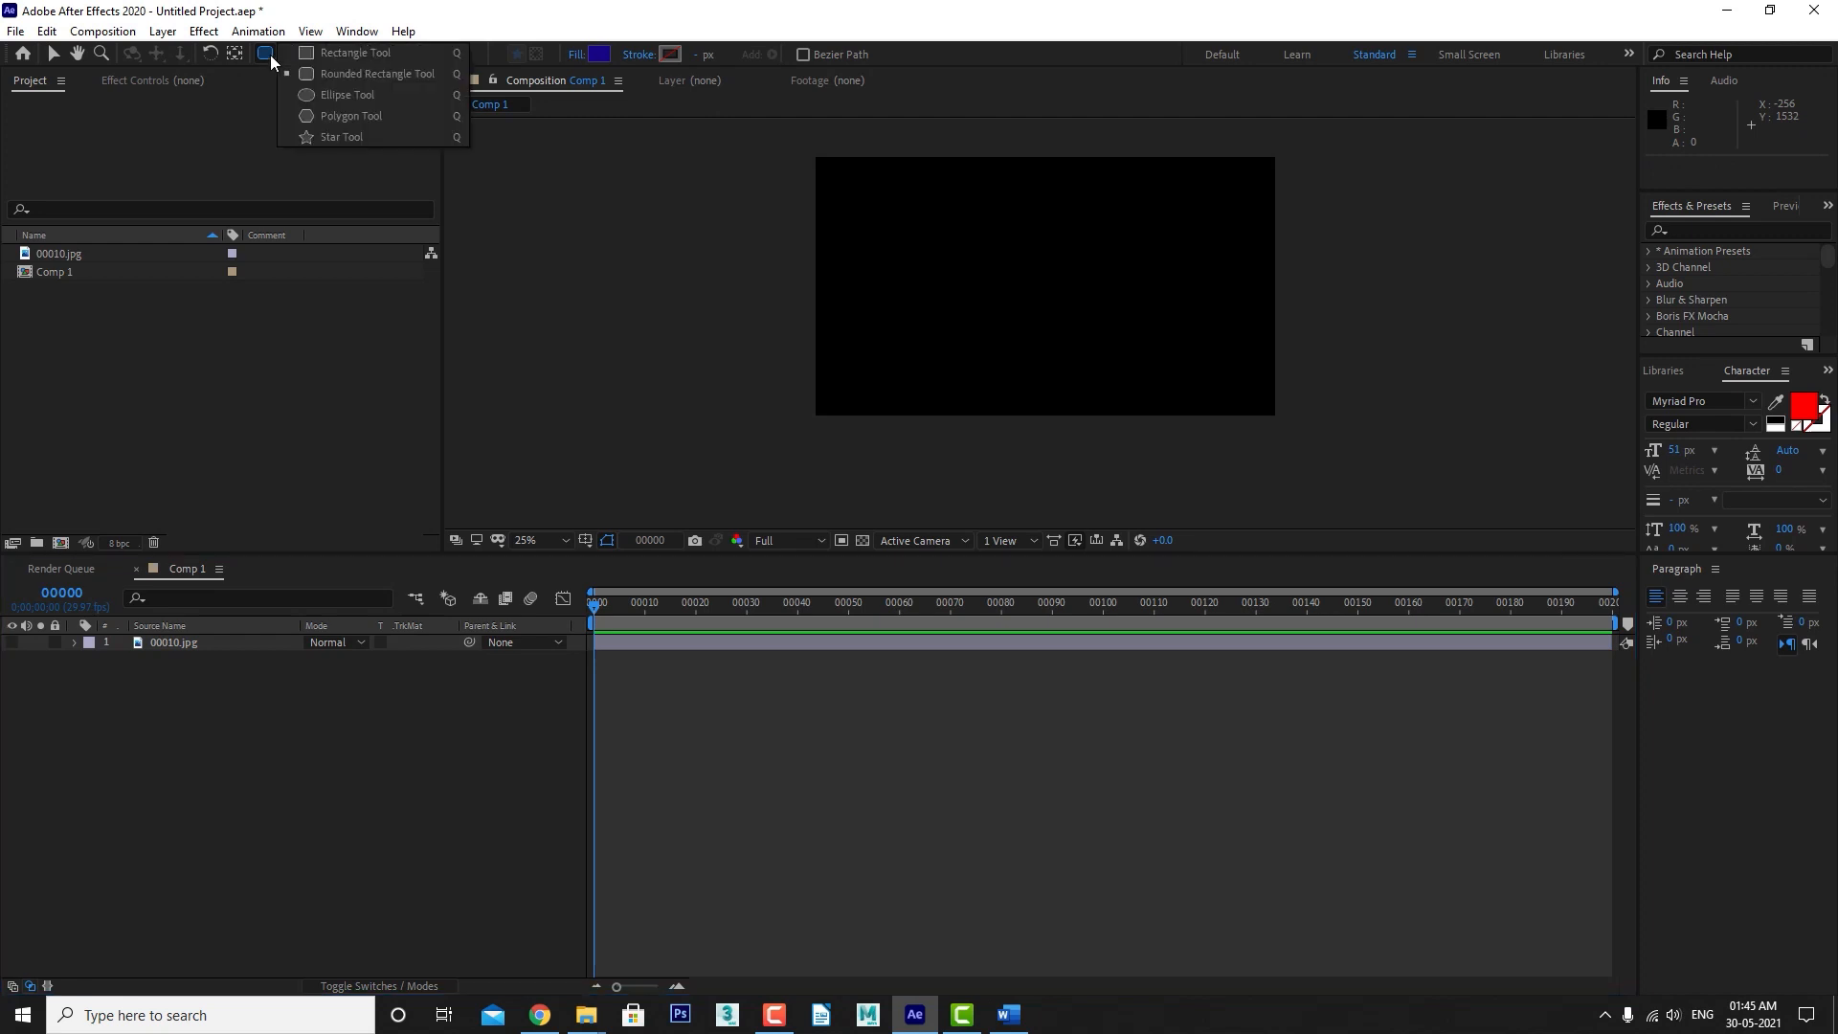
left_click(325, 99)
key("period")
key("period")
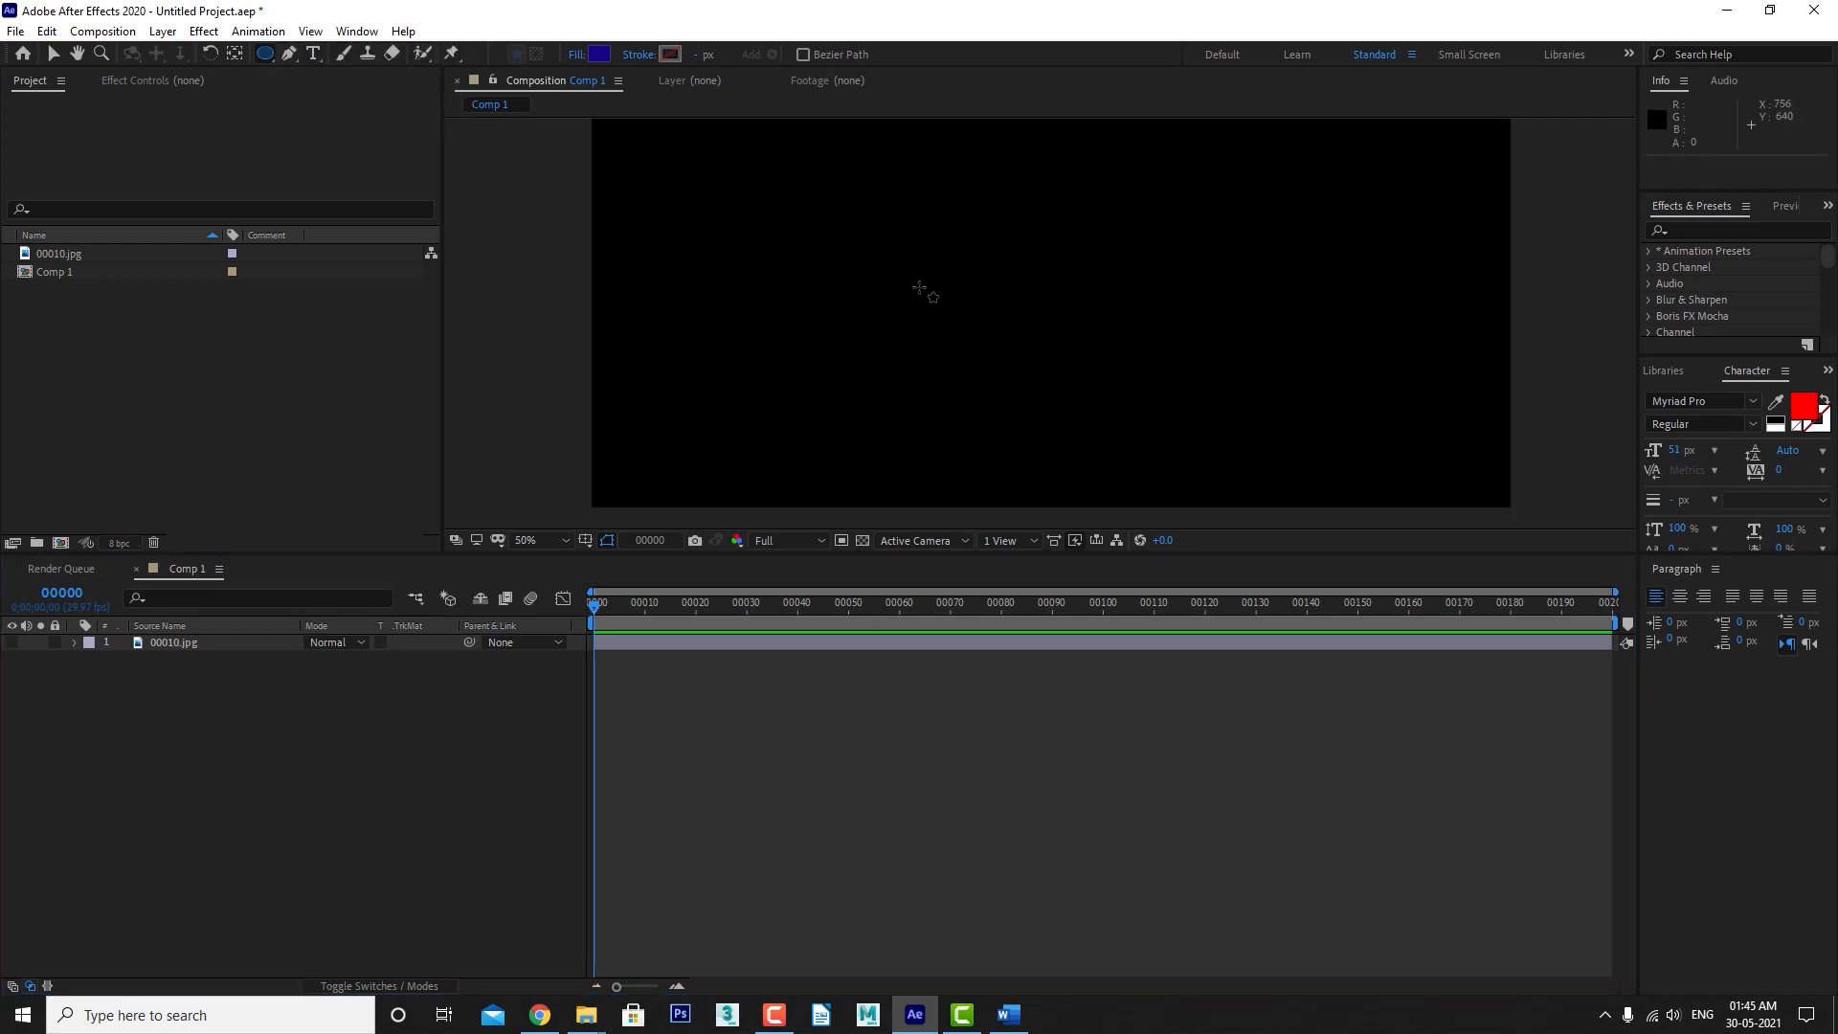
left_click_drag(800, 218, 1065, 463)
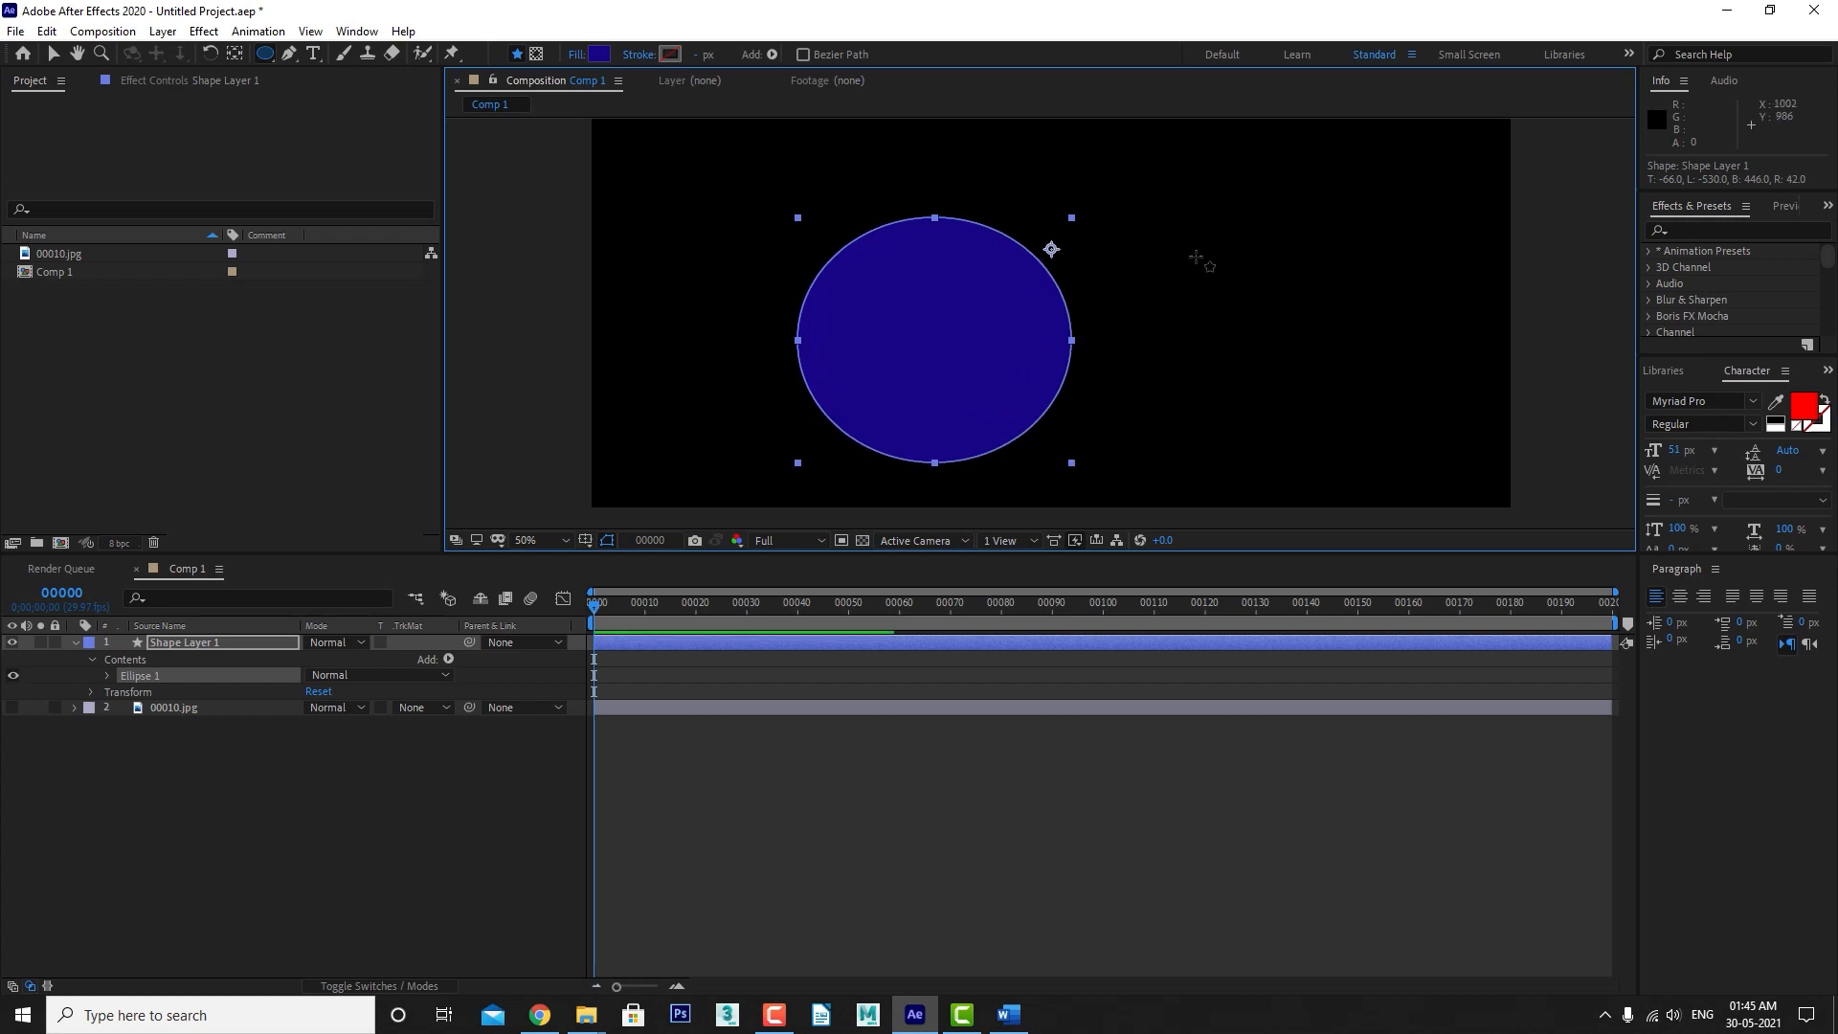
mouse_move(1190, 211)
left_mouse_down()
mouse_move(1334, 379)
mouse_move(1441, 453)
left_mouse_up()
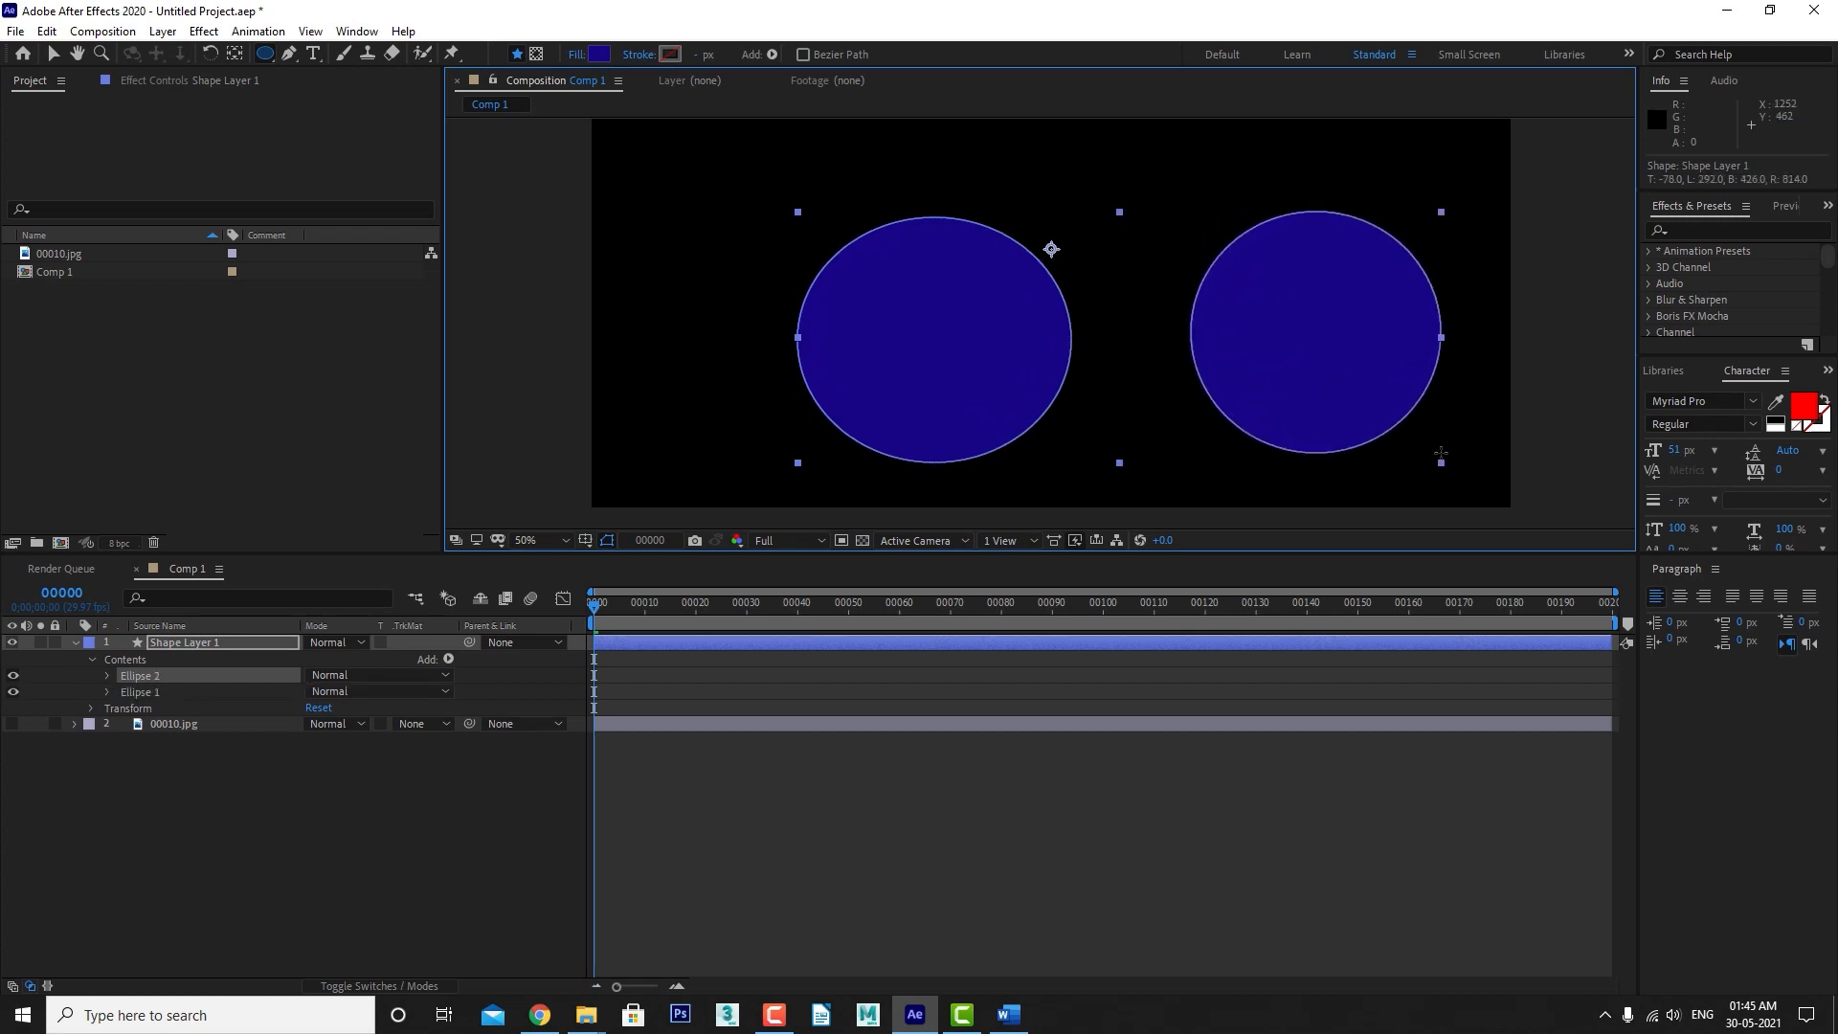
Delete the shape layer with the two ellipses and draw a blue ellipse about 434 × 378 px on a new shape layer.
left_click(172, 718)
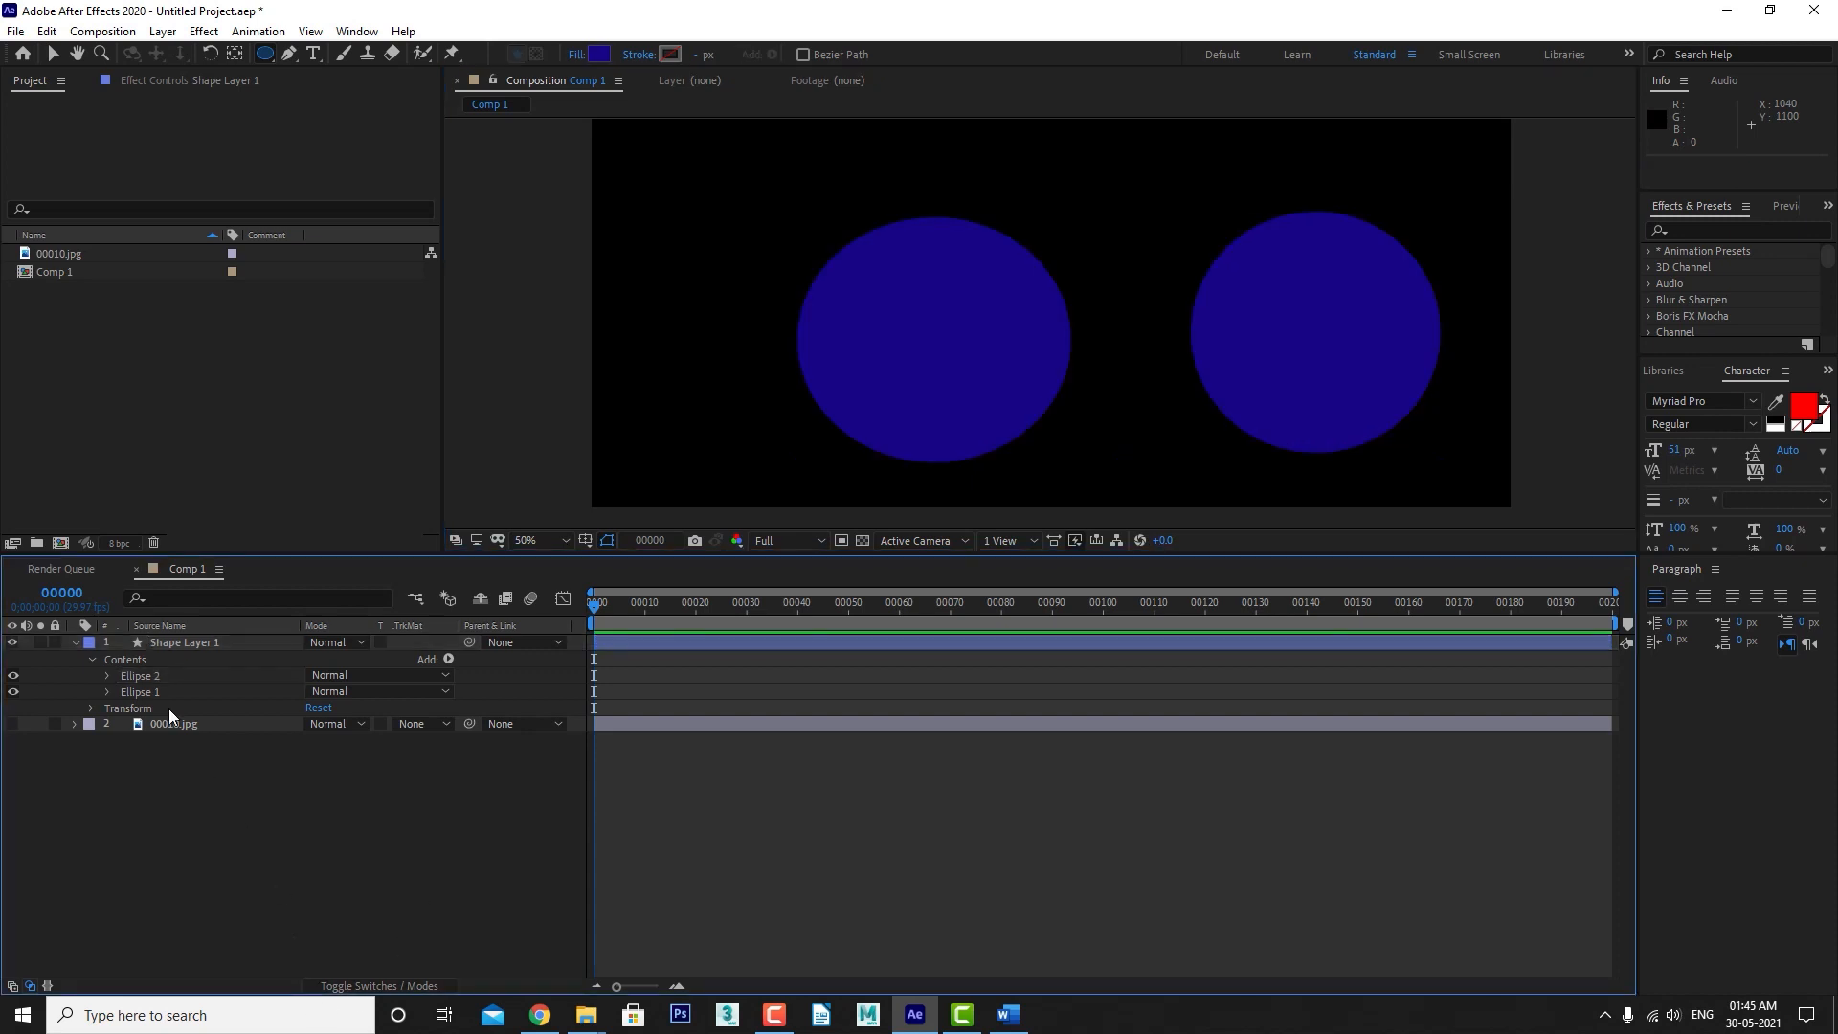
left_click(176, 649)
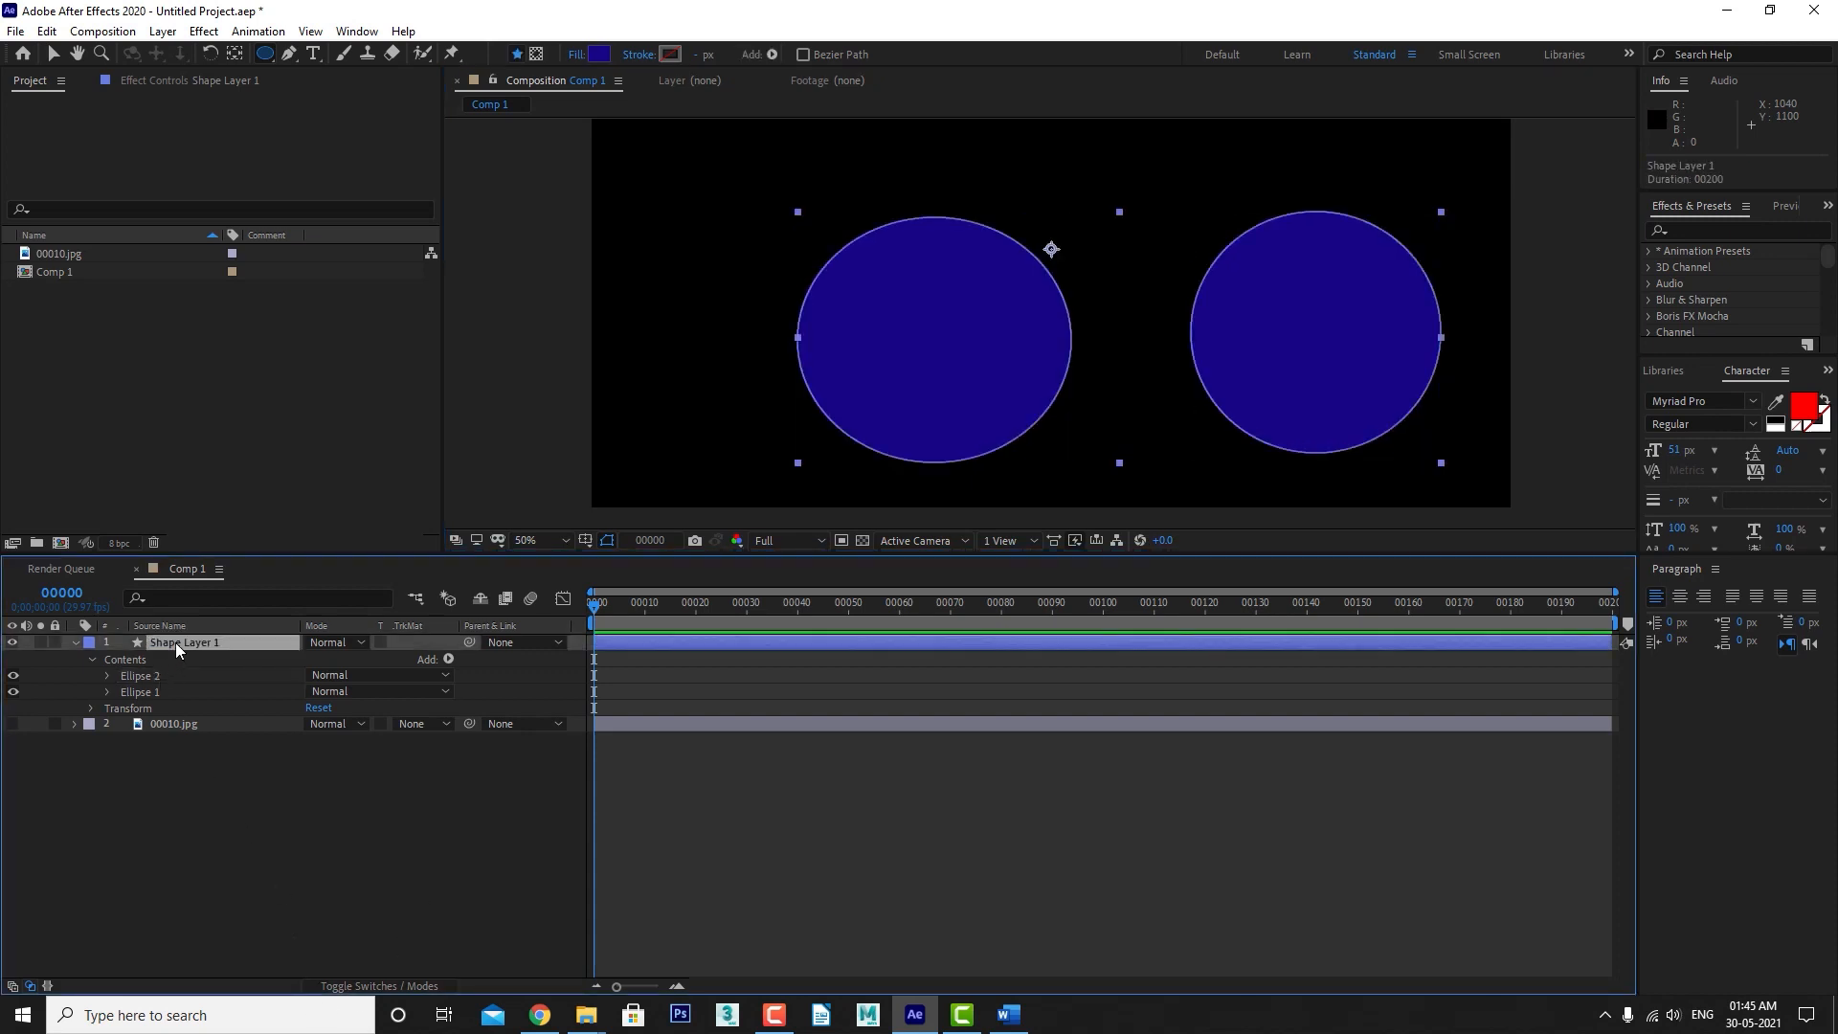
key("Delete")
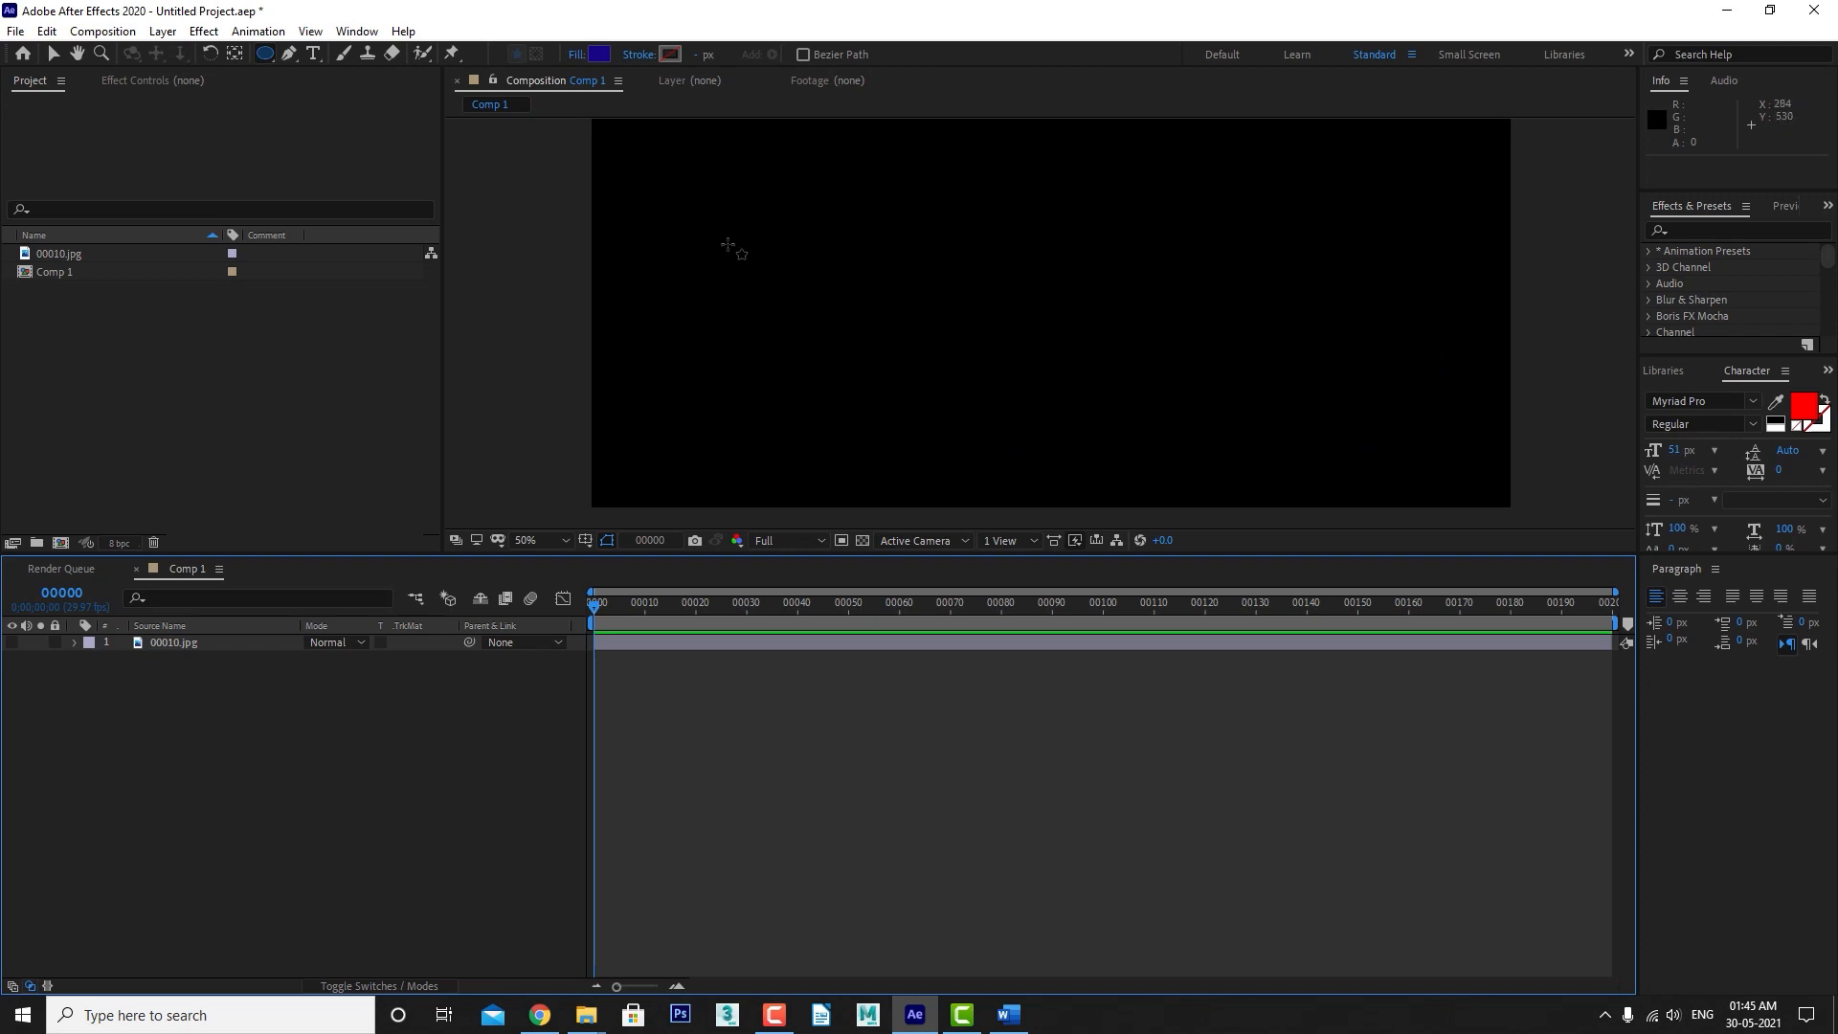
mouse_move(728, 245)
left_mouse_down()
mouse_move(840, 367)
mouse_move(935, 425)
left_mouse_up()
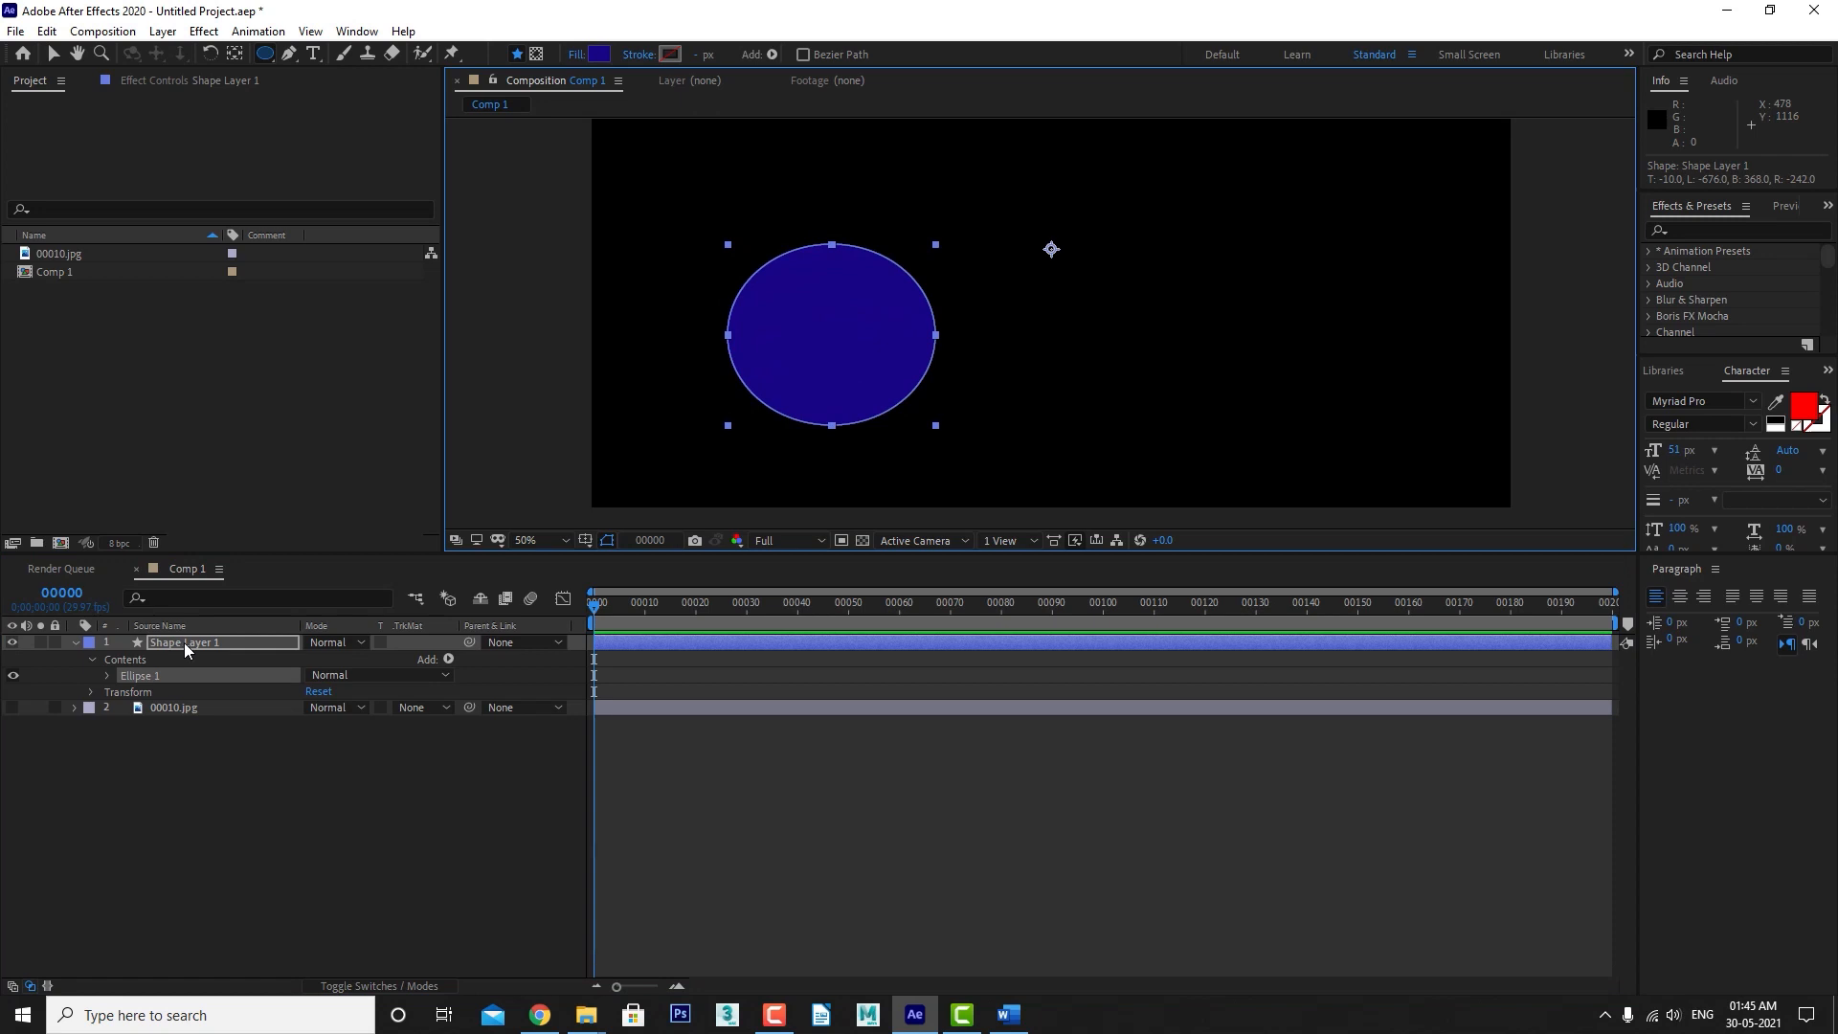
left_click(259, 783)
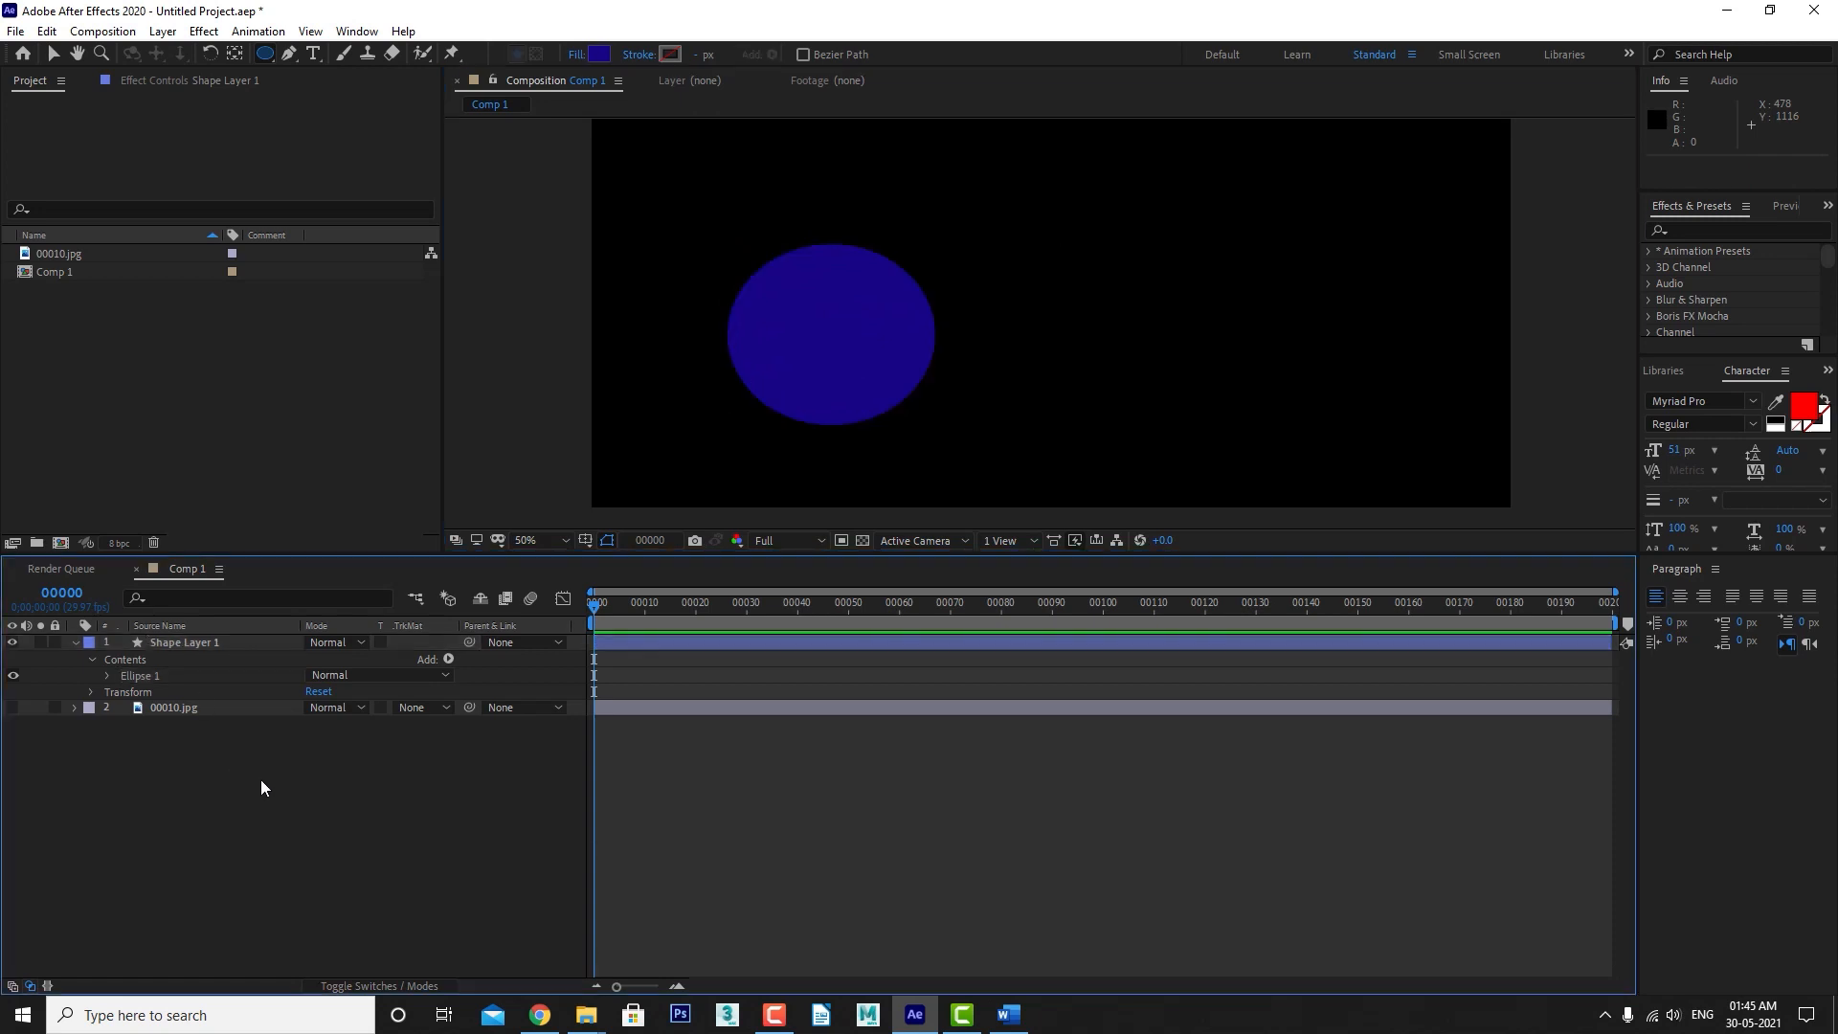
Add a second blue ellipse about 480 × 384 px beside the first one on the same shape layer.
left_click(178, 650)
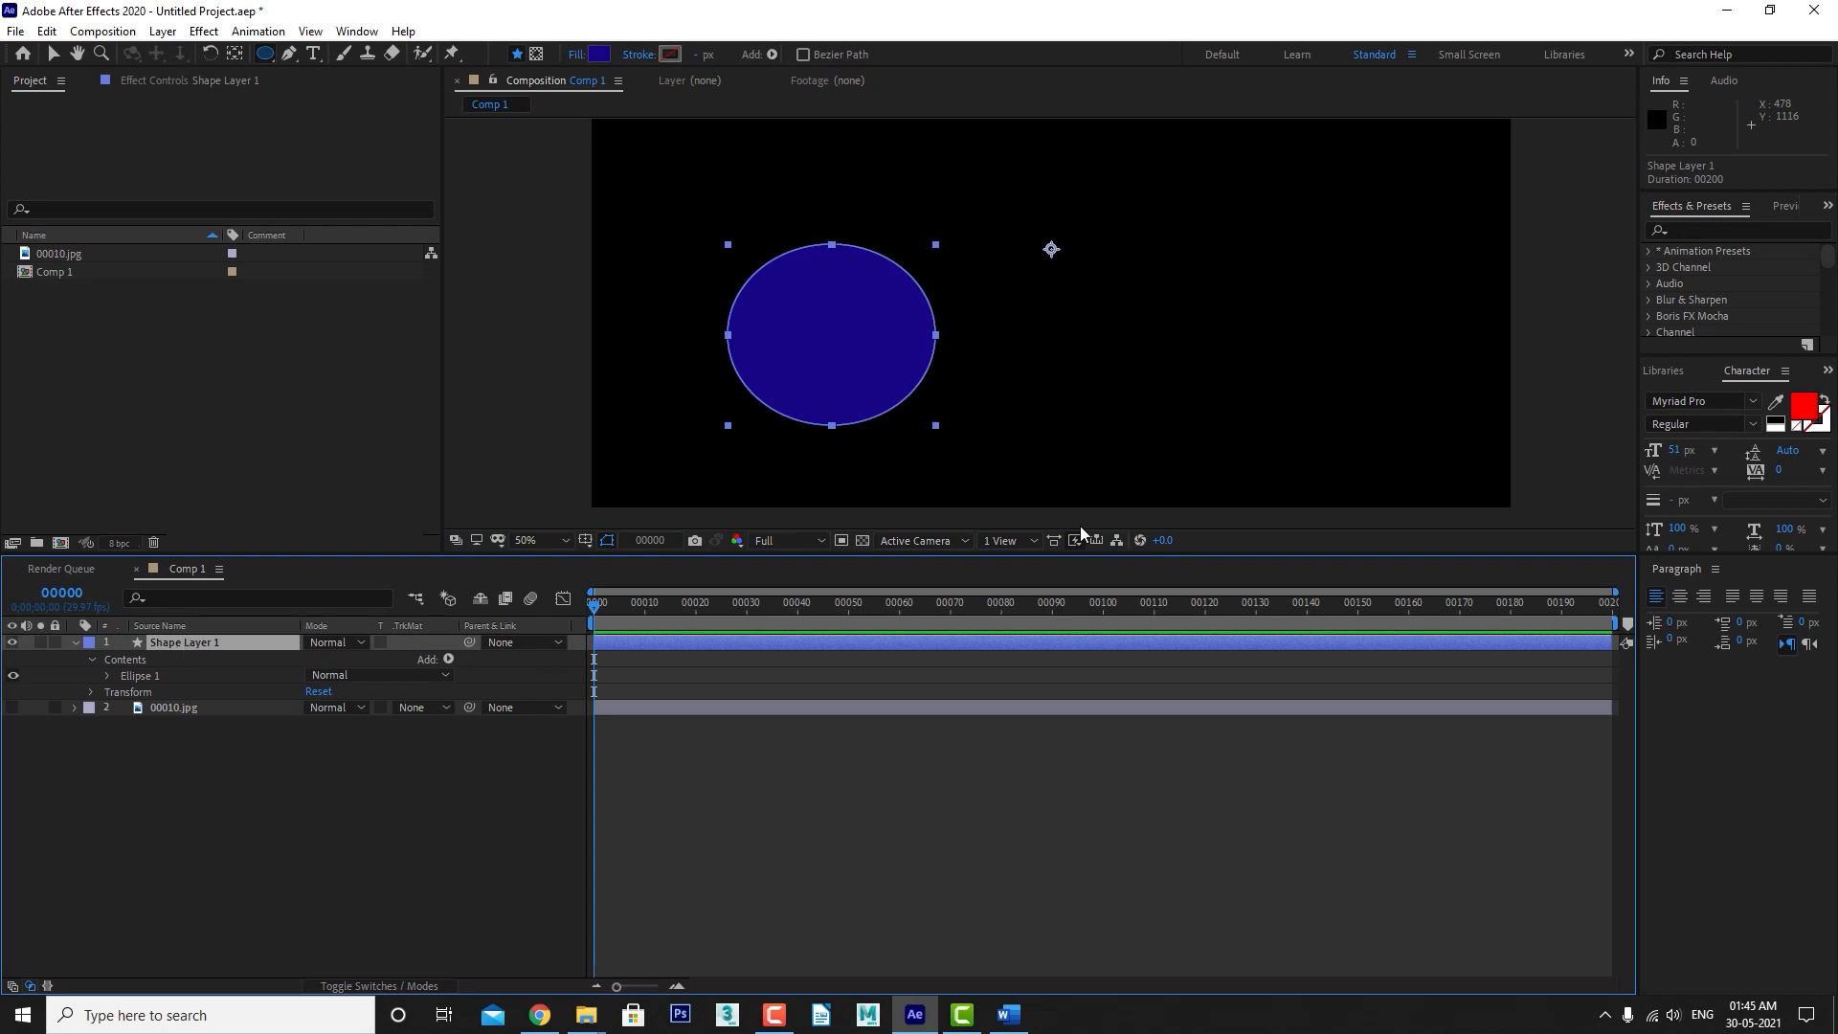
left_click_drag(1128, 251, 1359, 435)
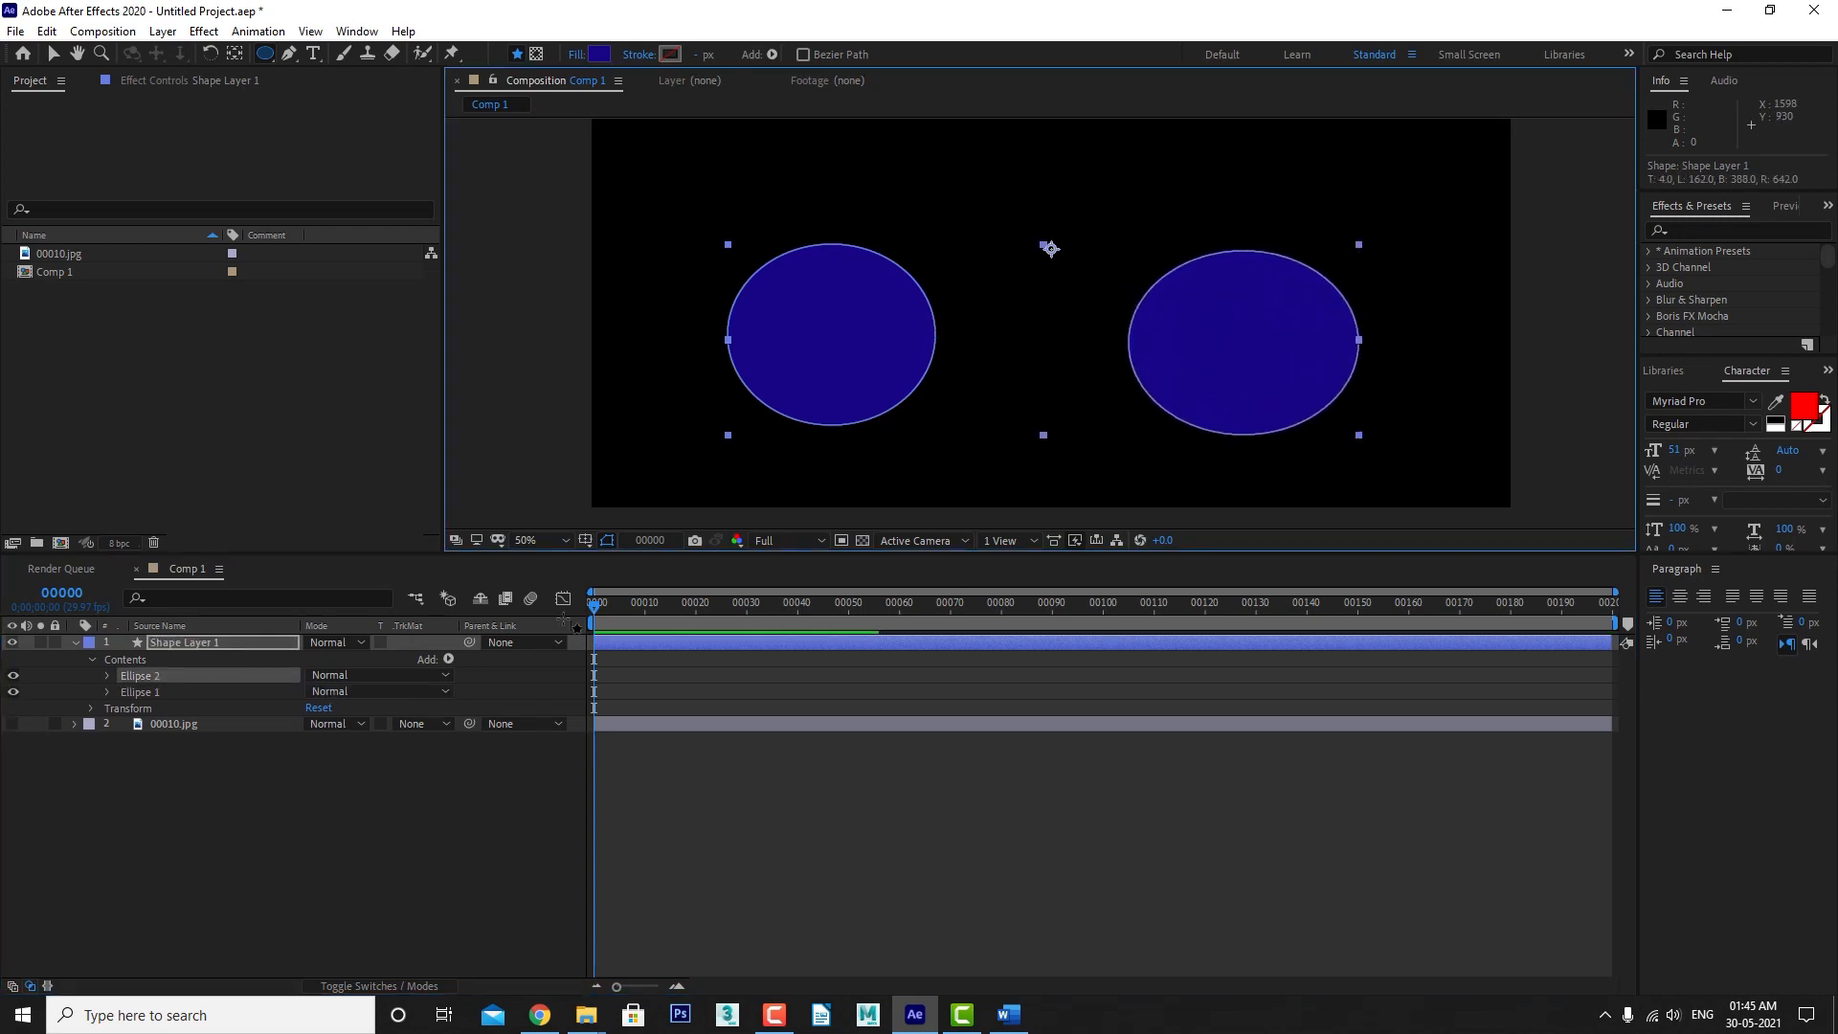
left_click(173, 778)
left_click(182, 647)
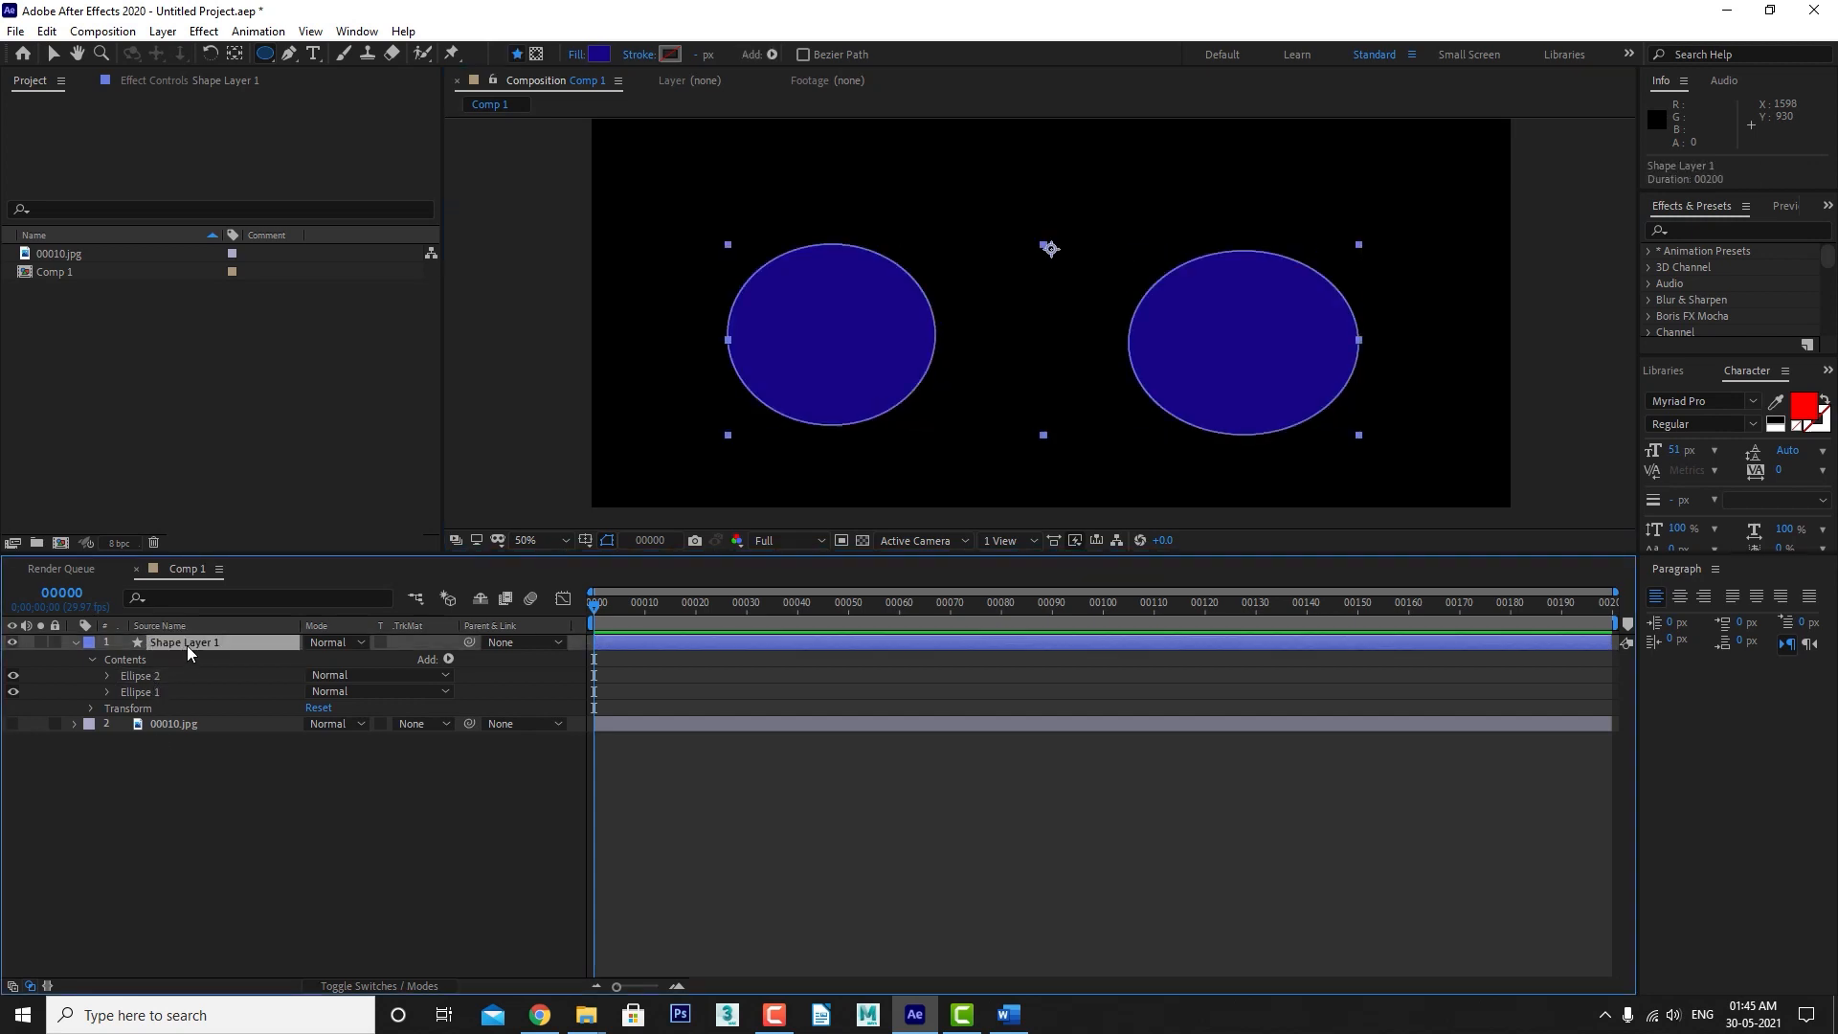
Set the shape fill to dark red and draw an ellipse about 462 × 450 px between the blue ones on a separate shape layer.
left_click(204, 809)
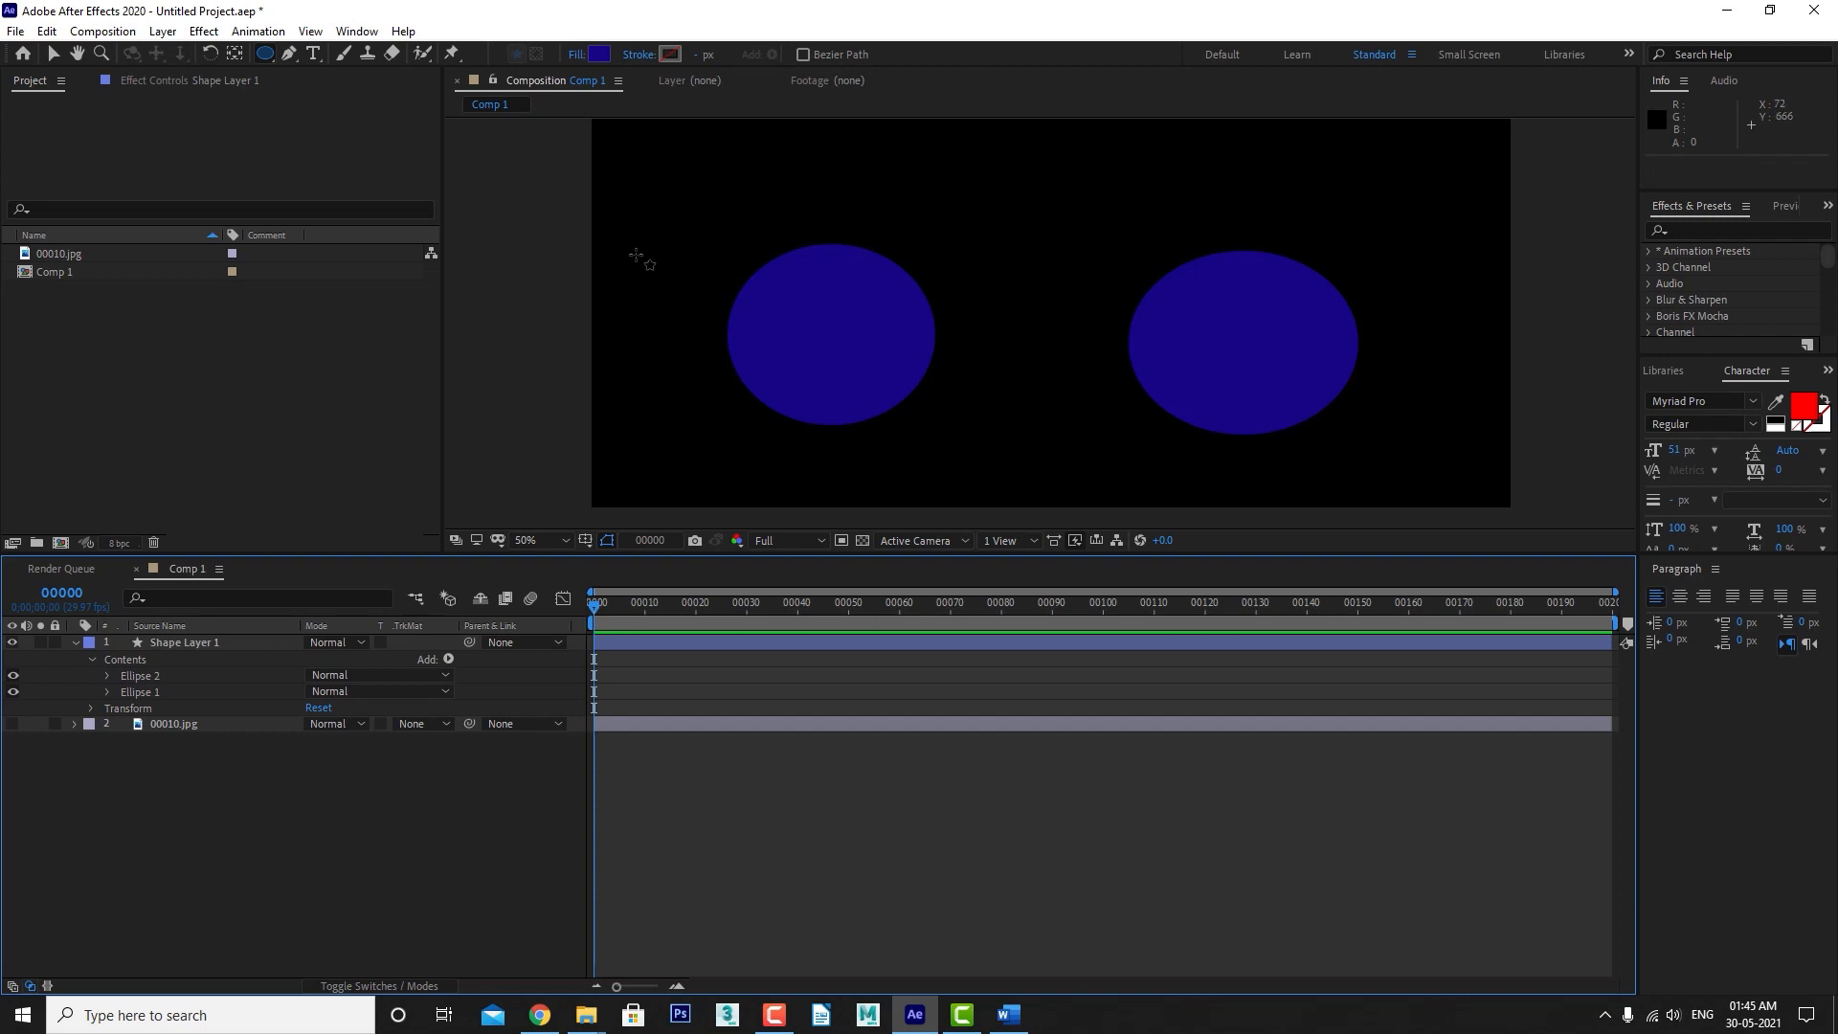
left_click(600, 55)
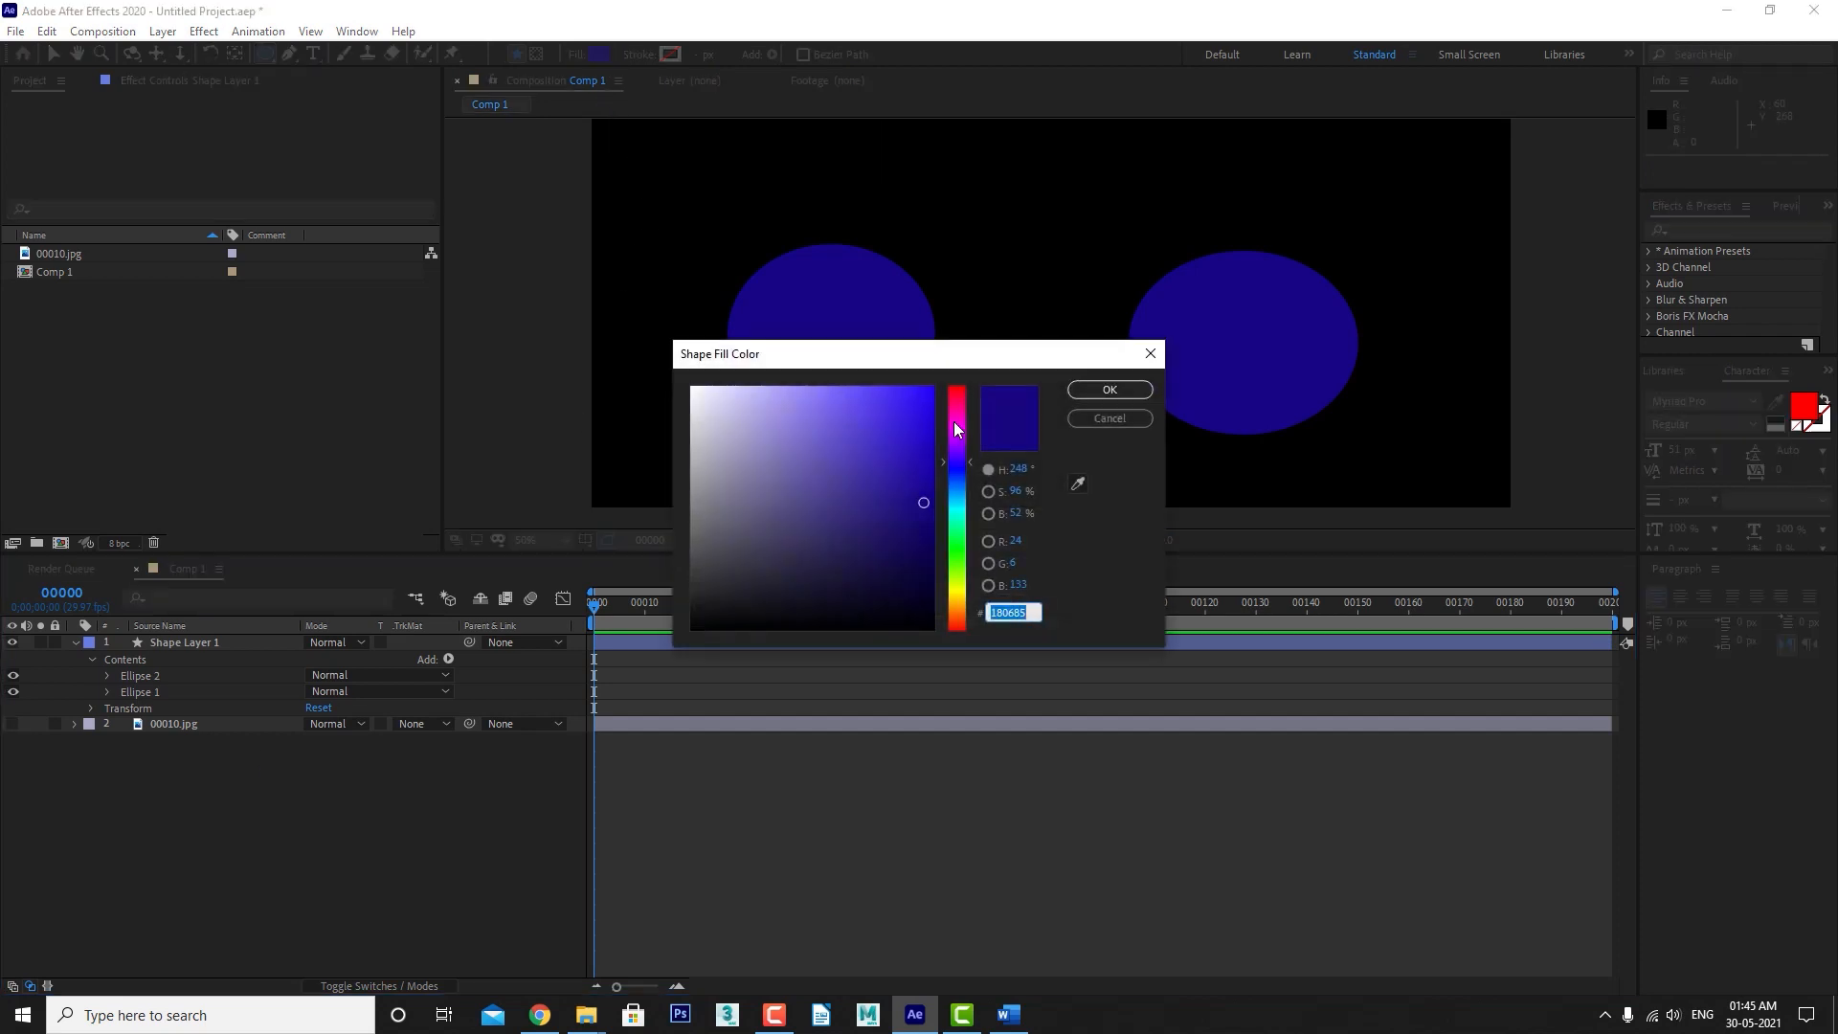
left_click_drag(957, 428, 957, 391)
left_click(1108, 389)
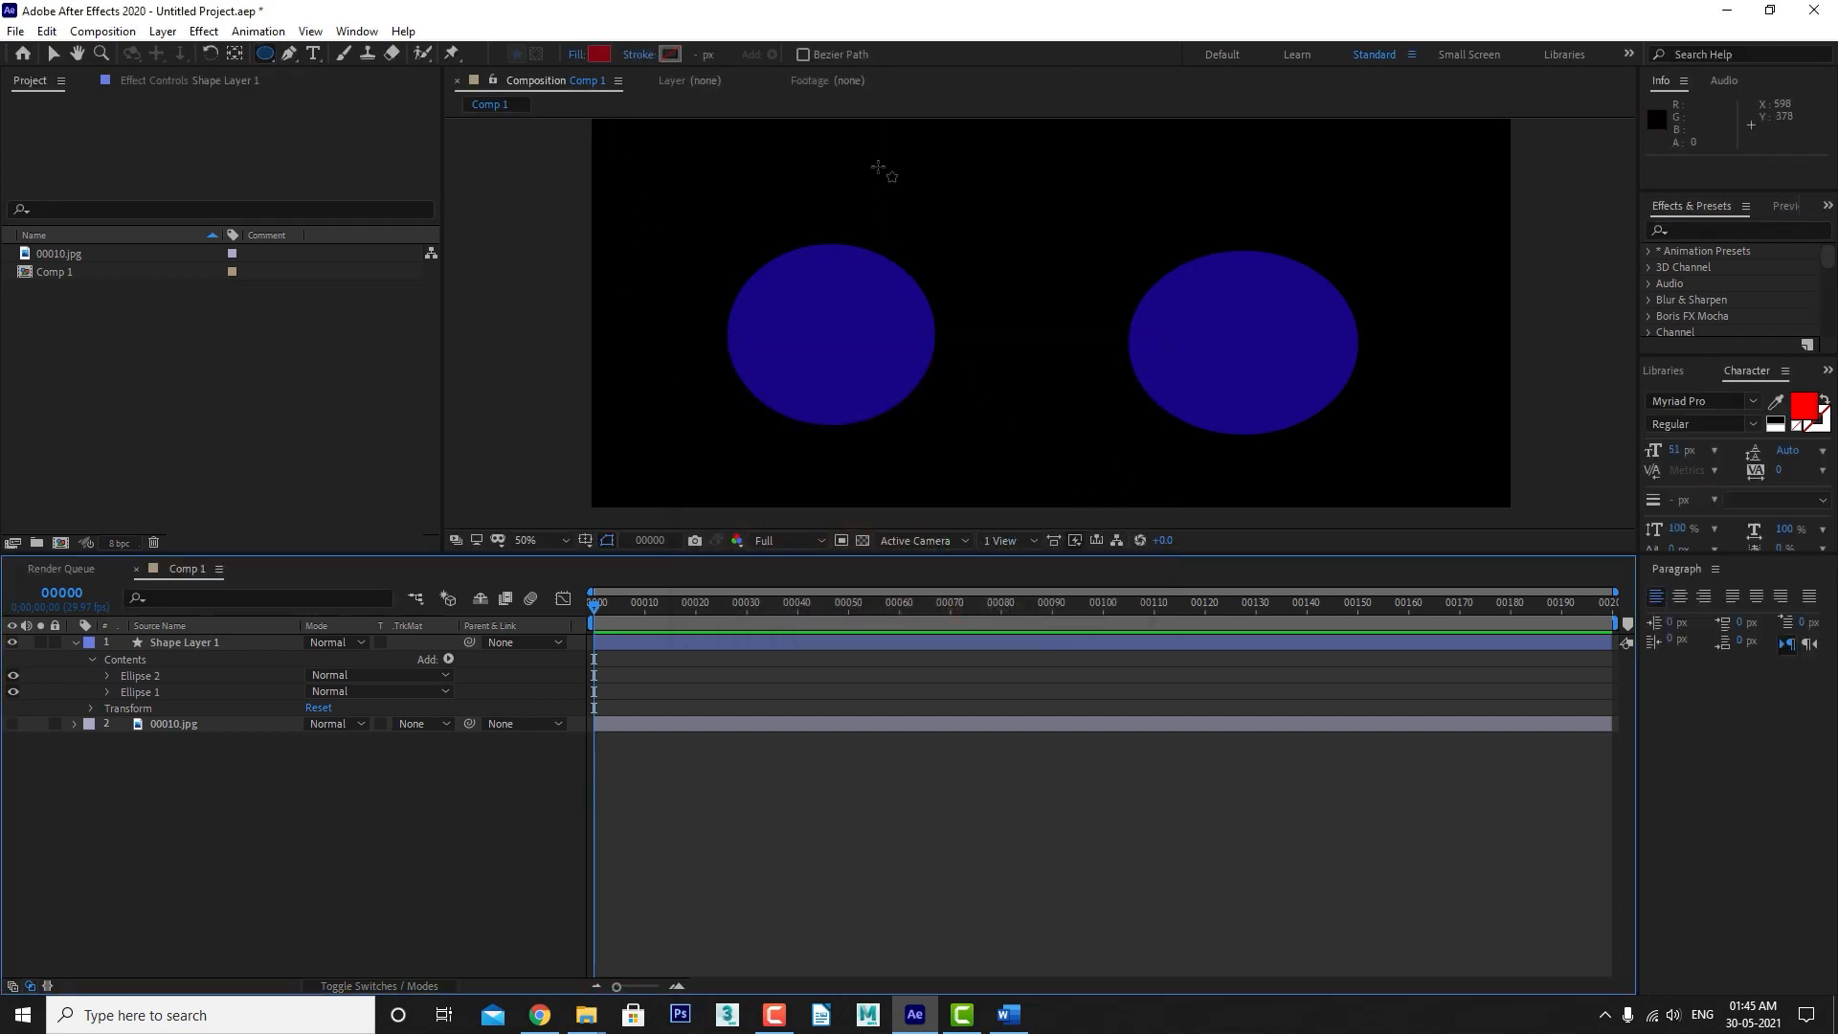
left_click_drag(879, 166, 1100, 381)
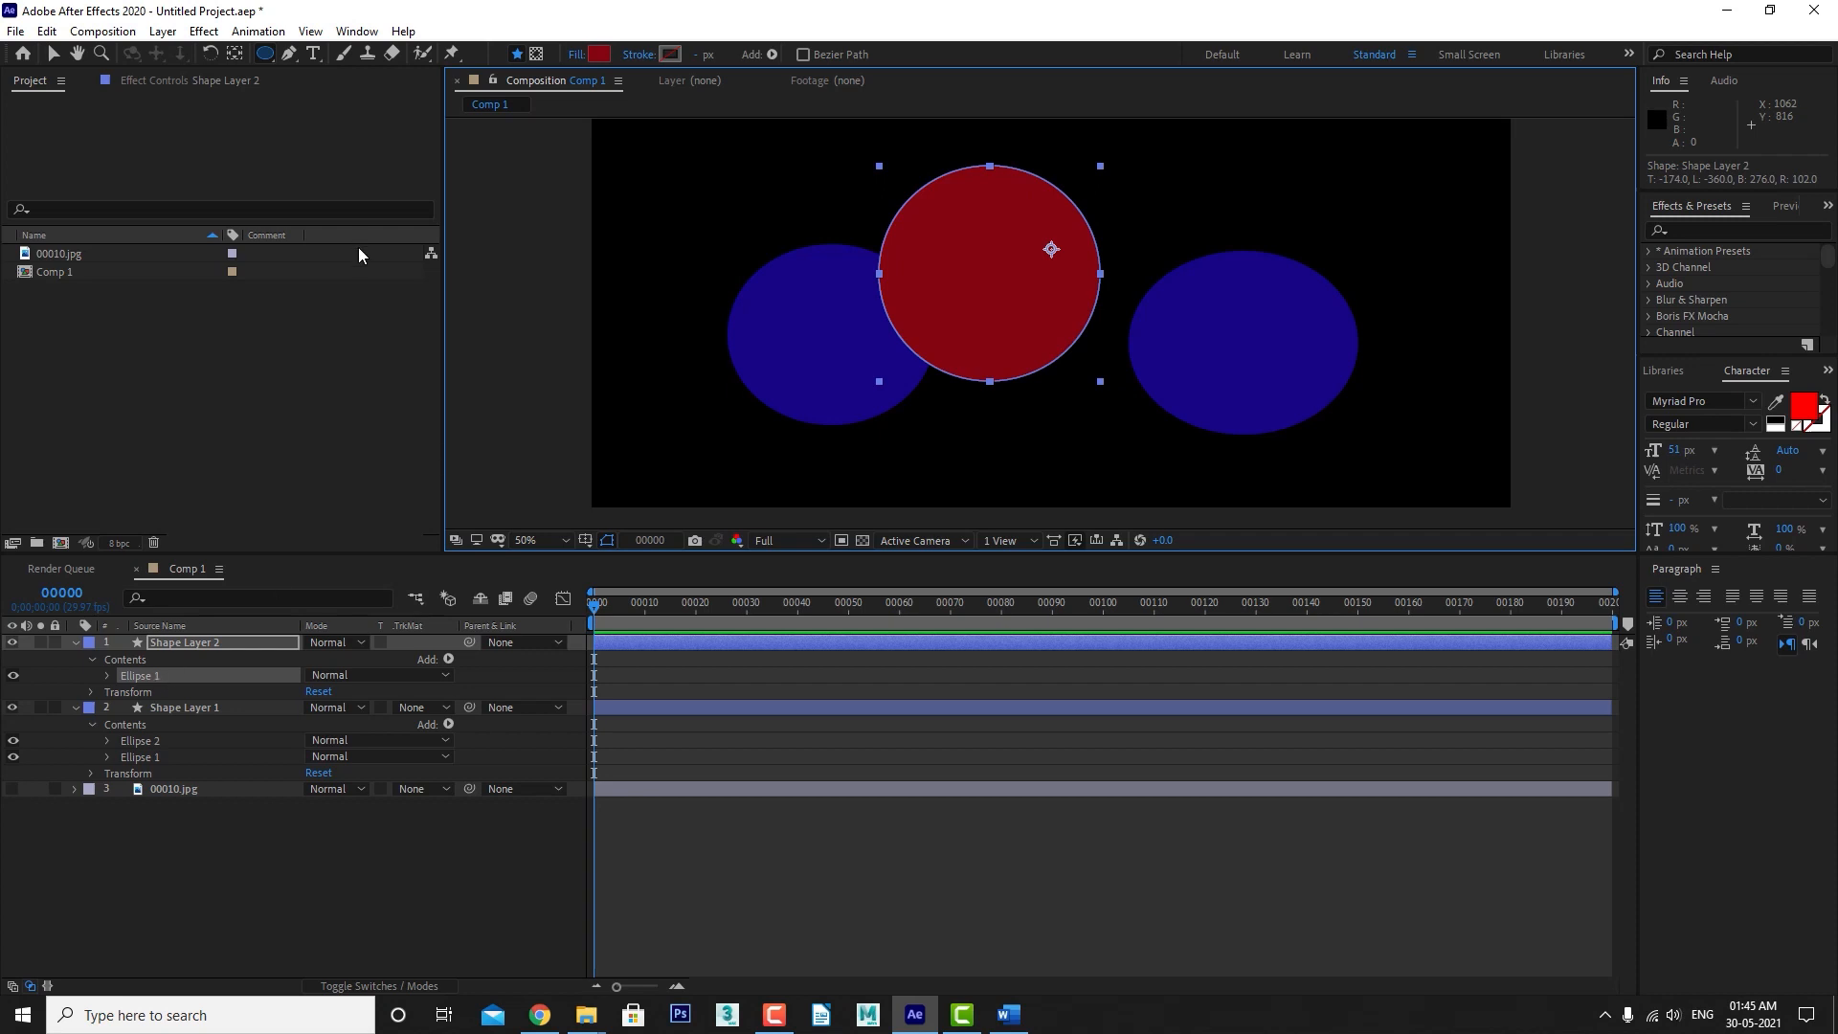
Delete both shape layers, the one with the blue ellipses and the one with the red ellipse.
left_click(185, 707)
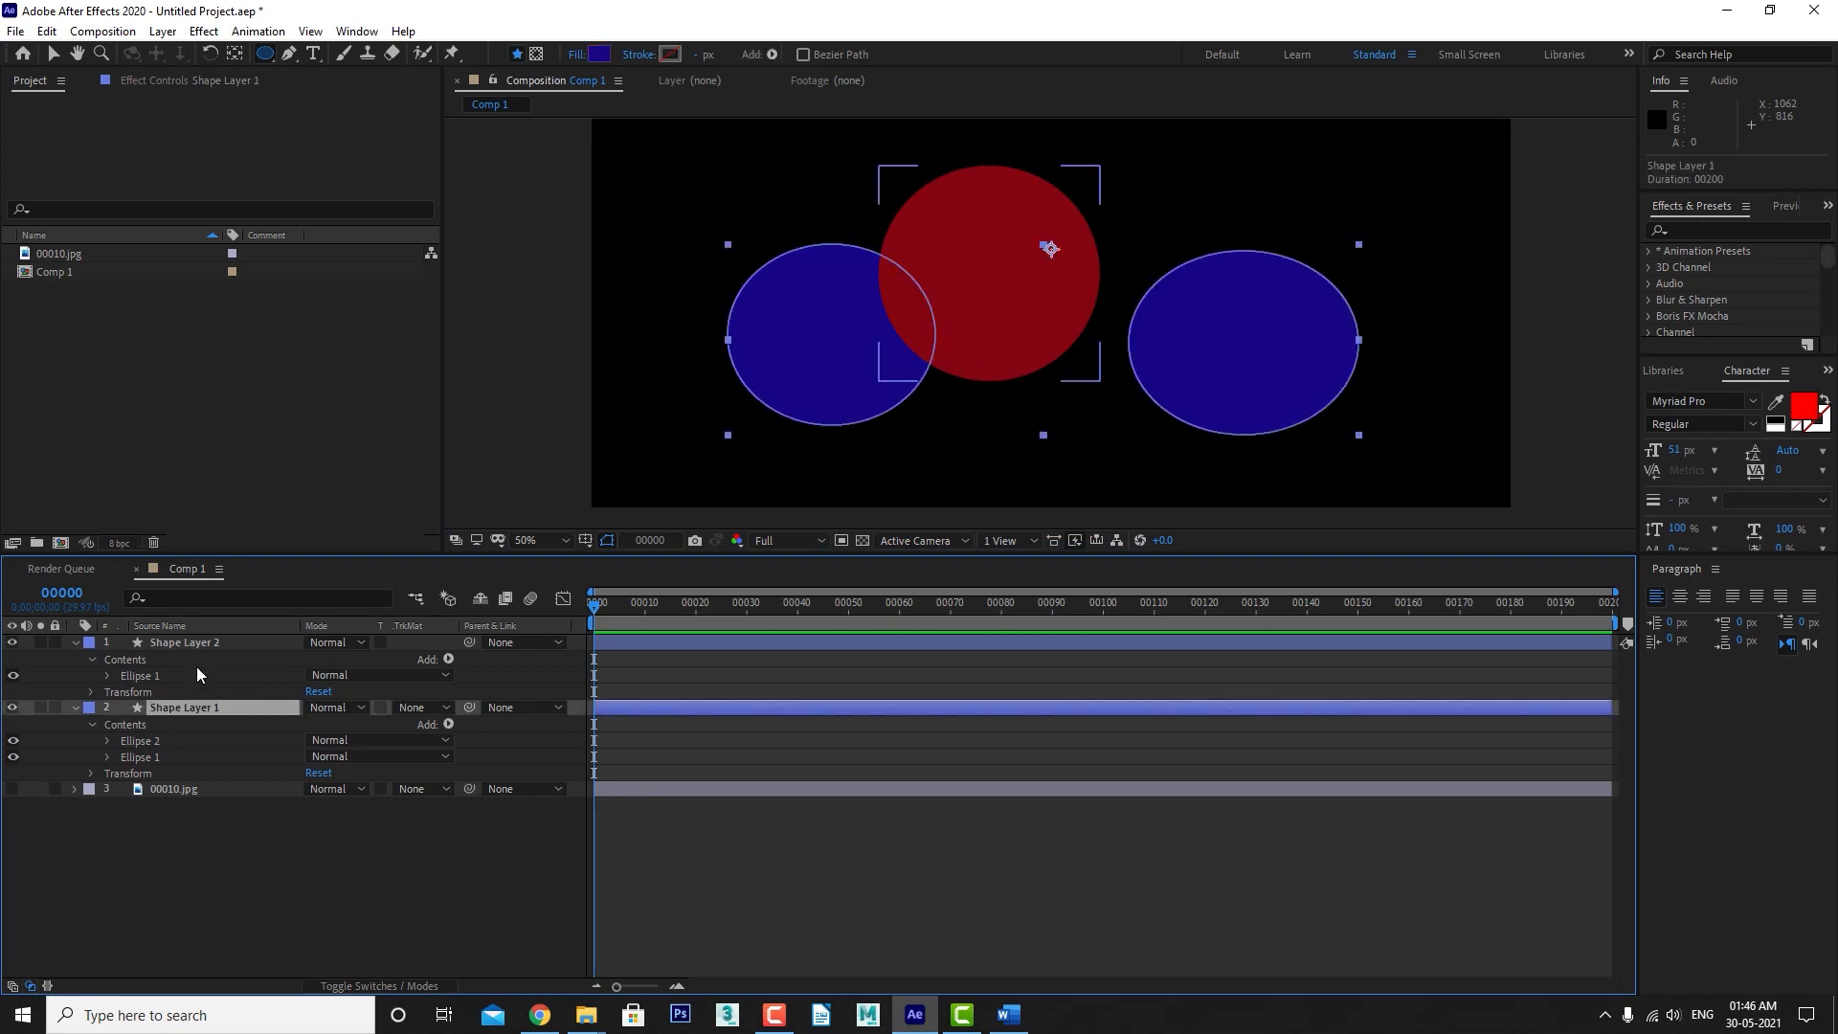
key("Delete")
left_click(192, 643)
key("Delete")
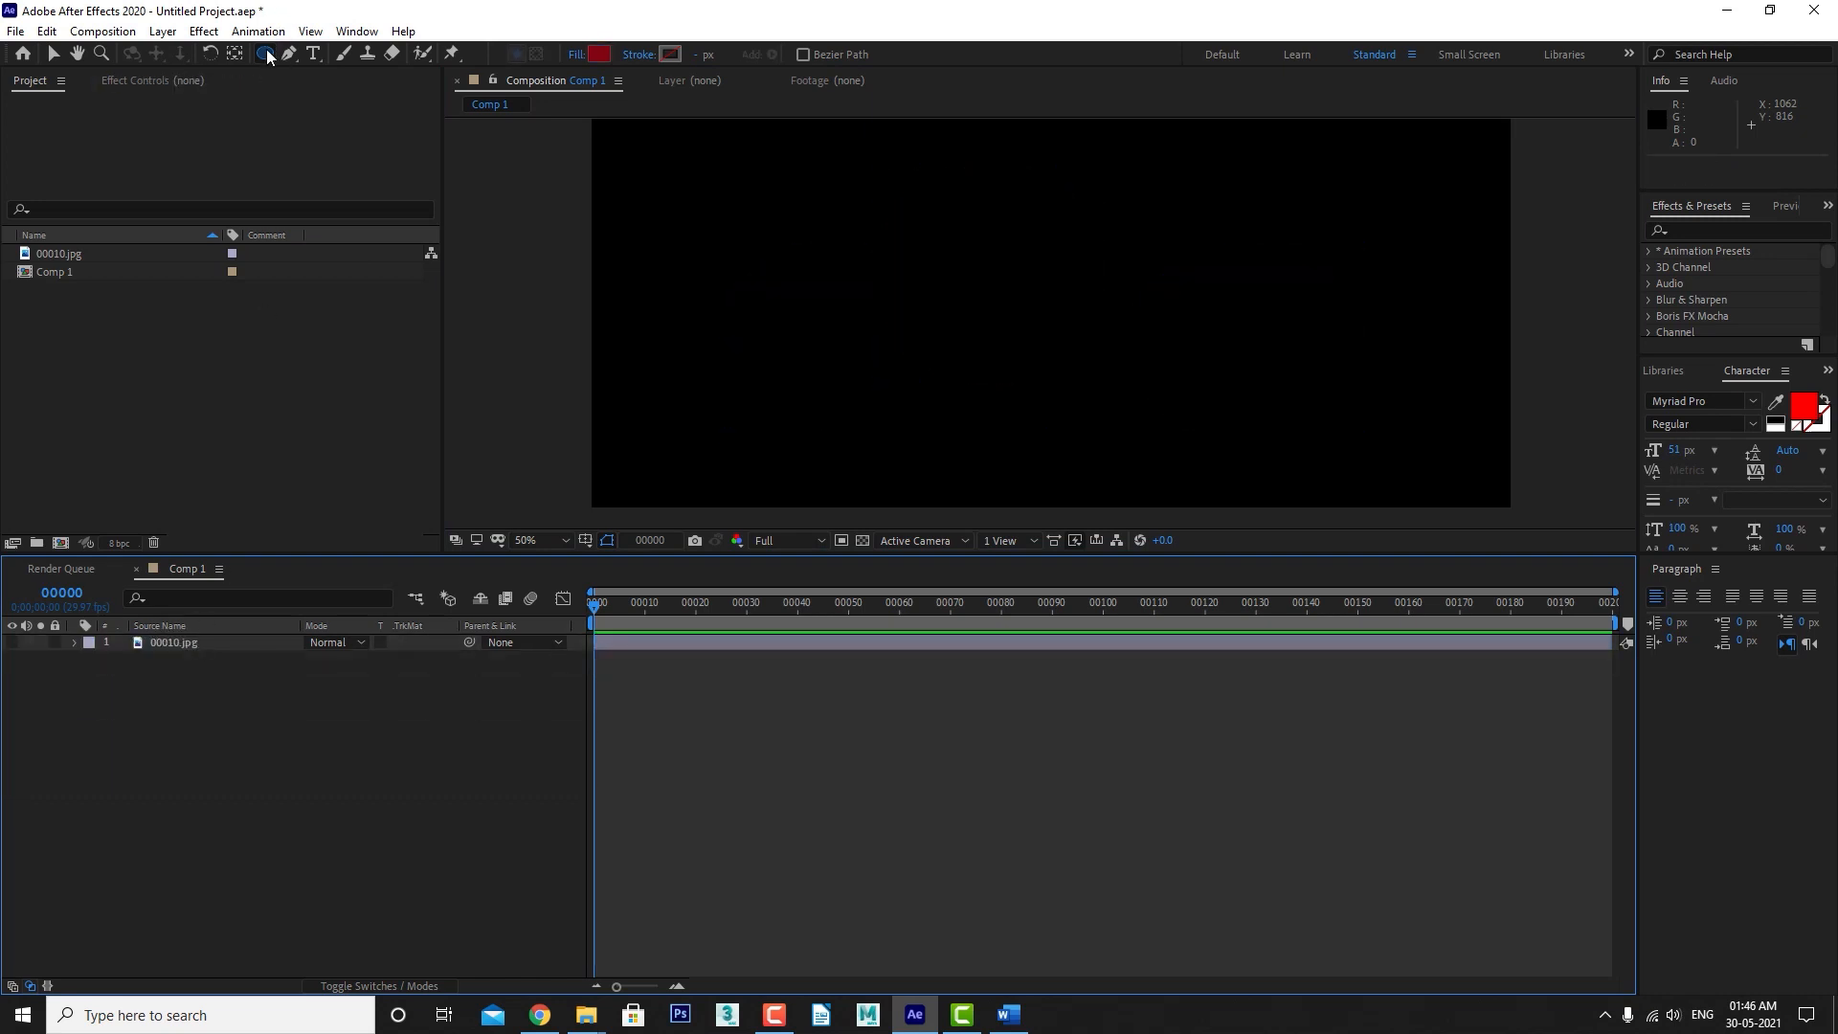
Draw ten dark red pentagons of varying sizes across the composition with the Polygon Tool, all on one new shape layer.
left_click_drag(268, 57, 334, 136)
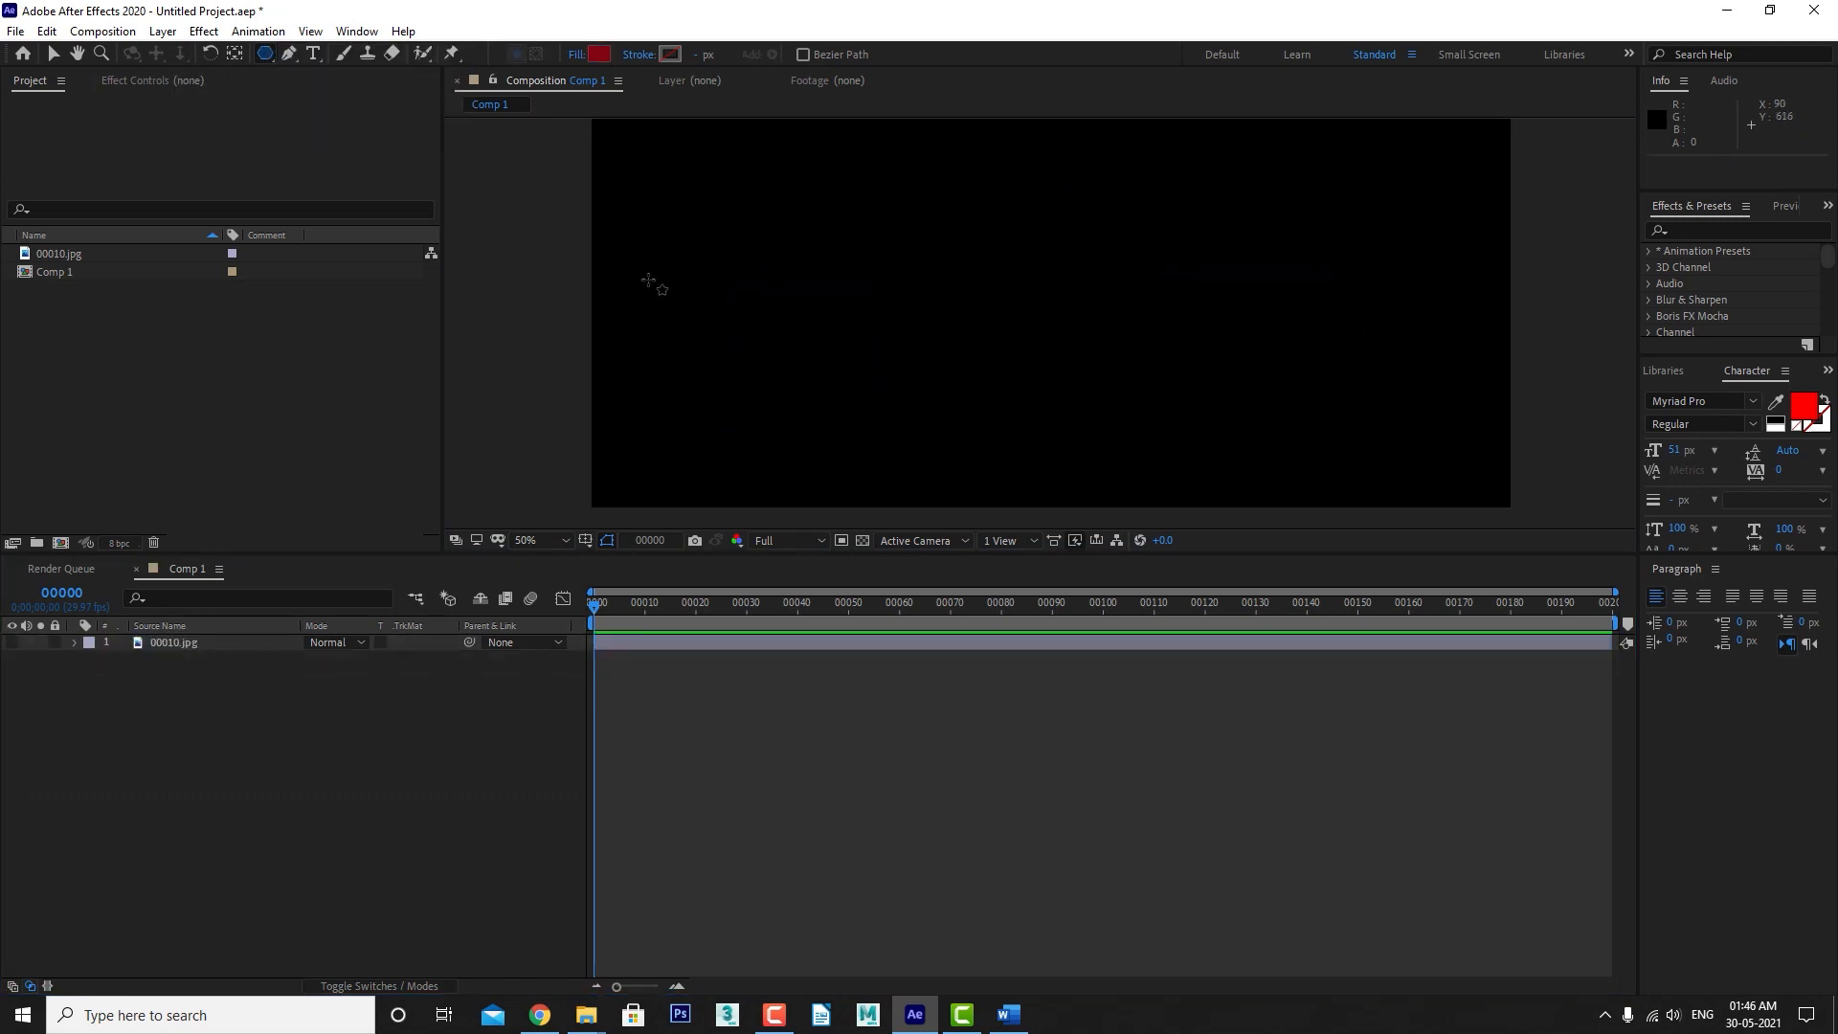
mouse_move(705, 197)
left_mouse_down()
mouse_move(709, 158)
mouse_move(546, 170)
mouse_move(709, 300)
mouse_move(640, 197)
left_mouse_up()
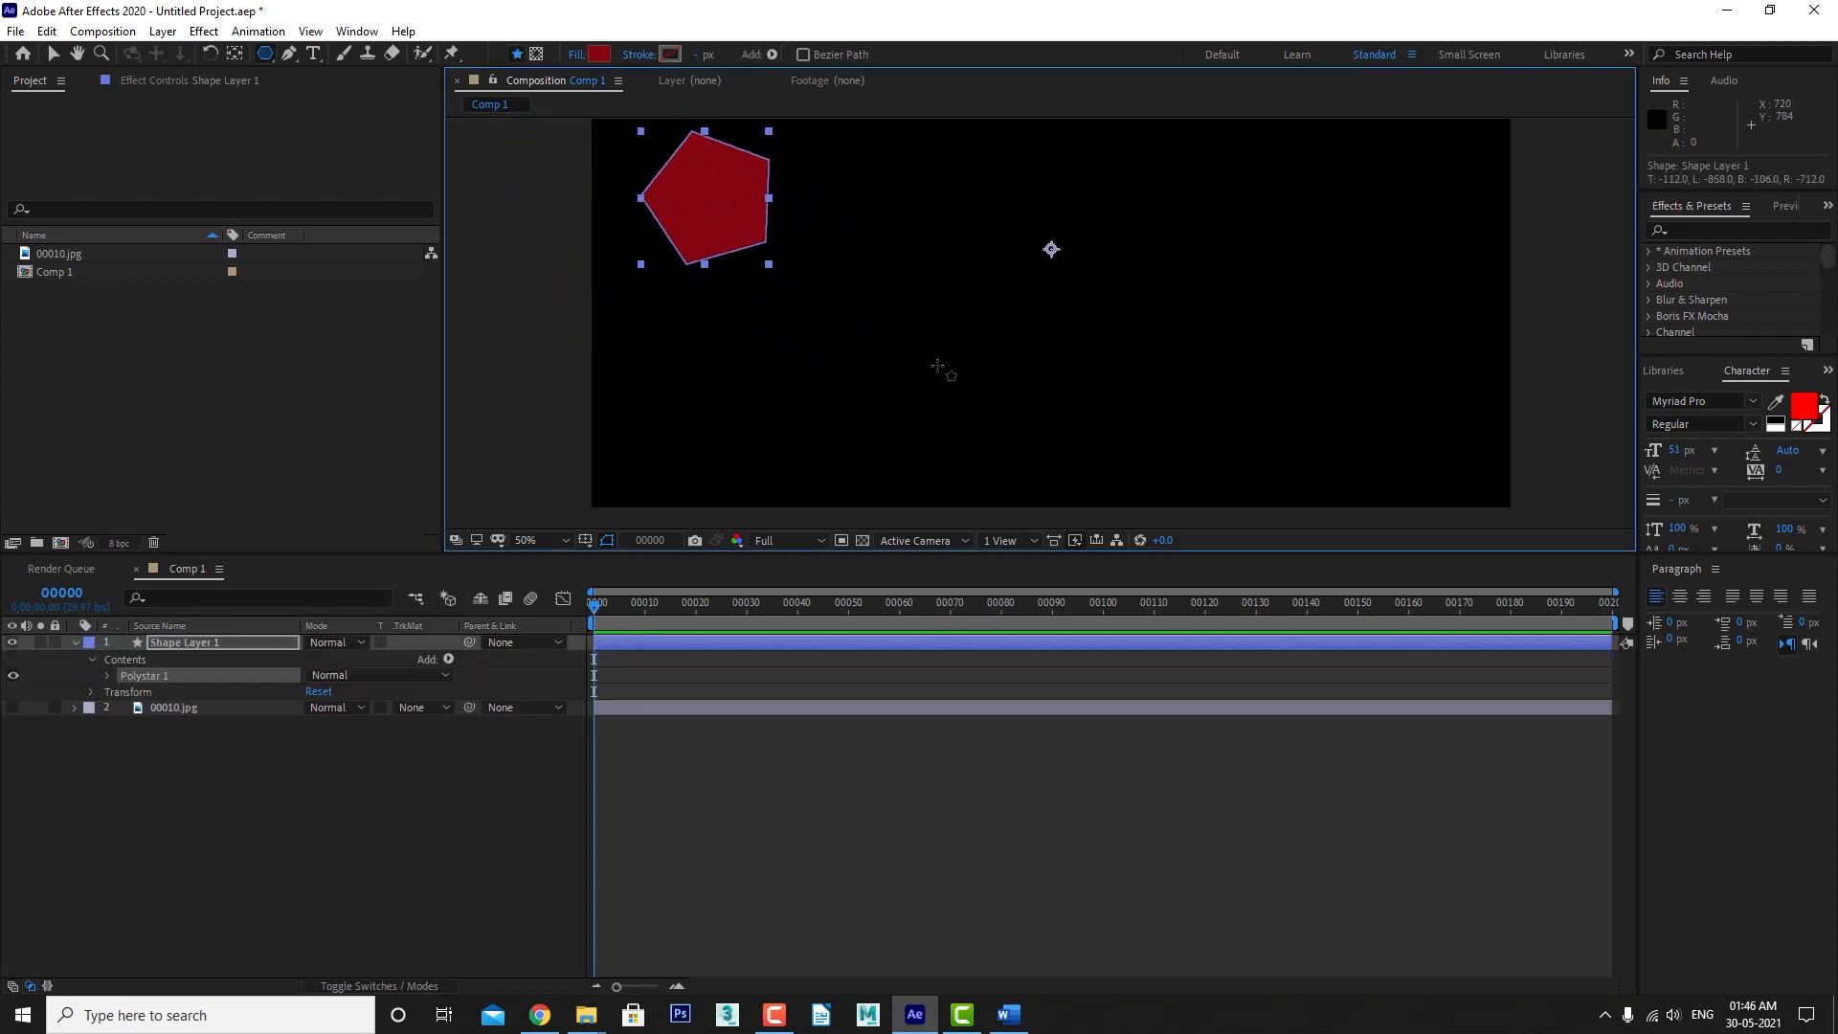
left_click_drag(933, 362, 1024, 325)
left_click_drag(1188, 292, 1416, 178)
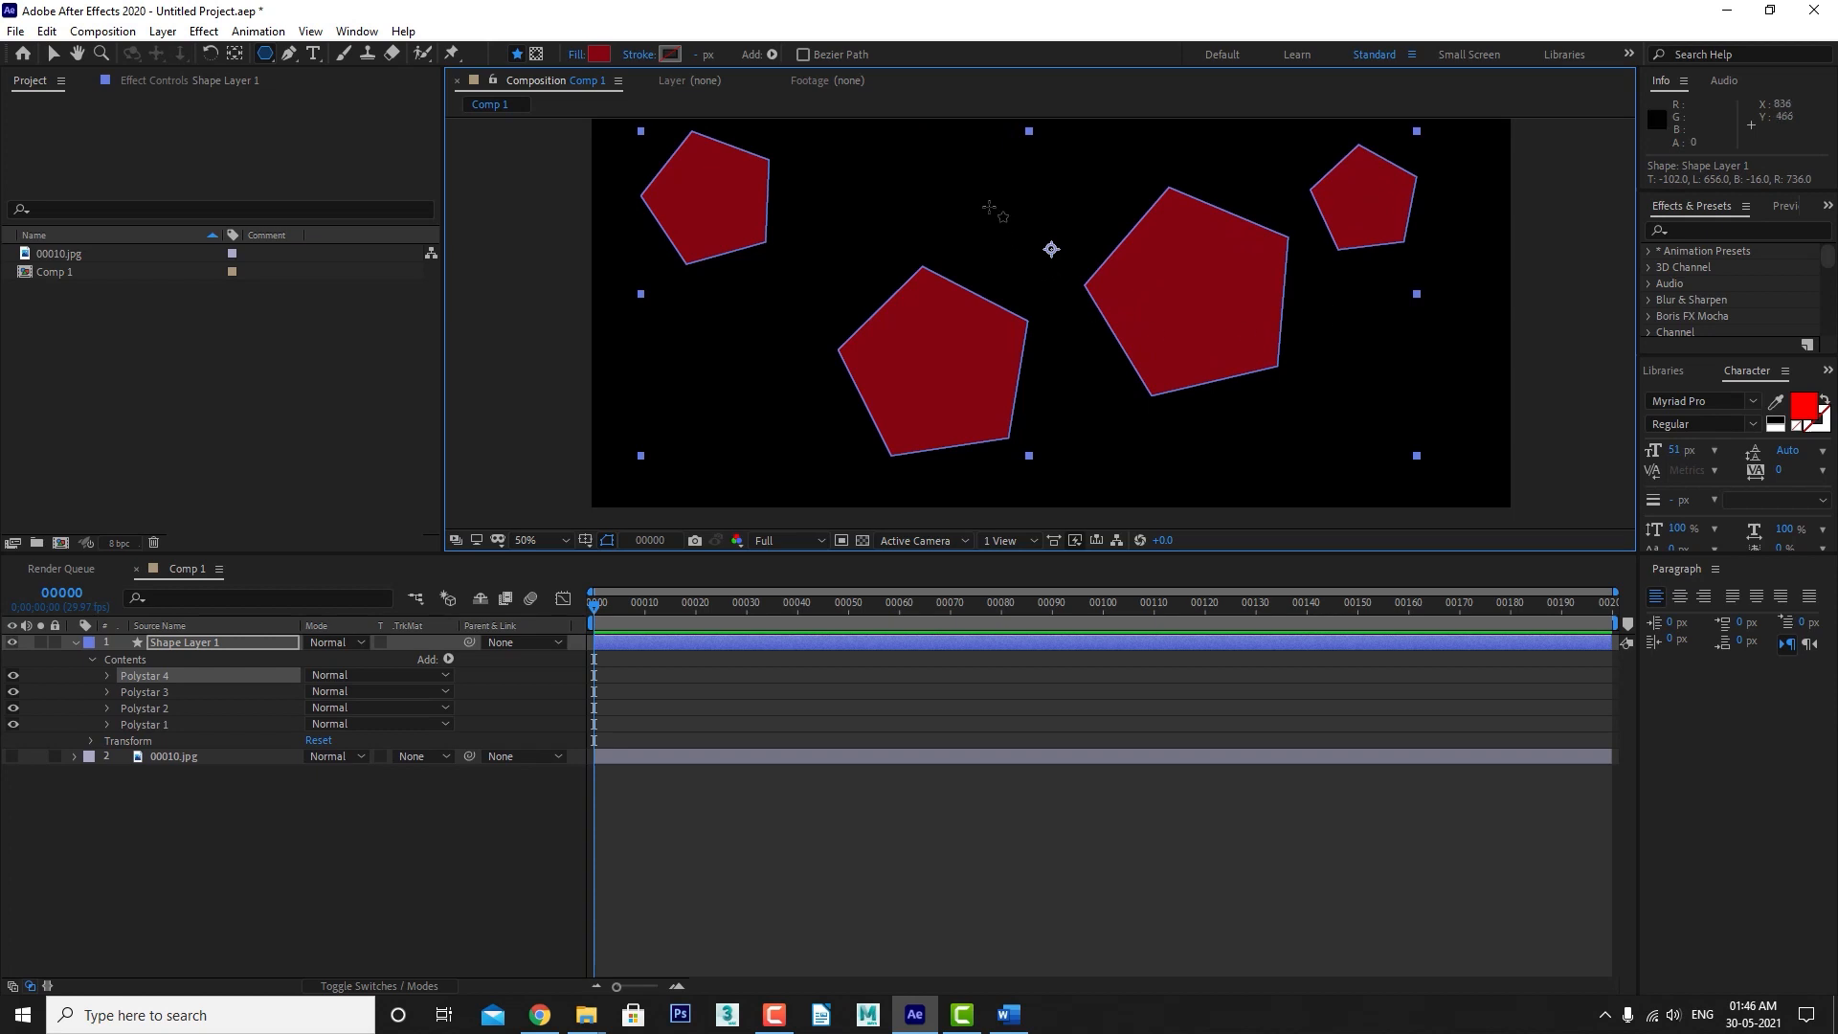
left_click_drag(955, 173, 989, 219)
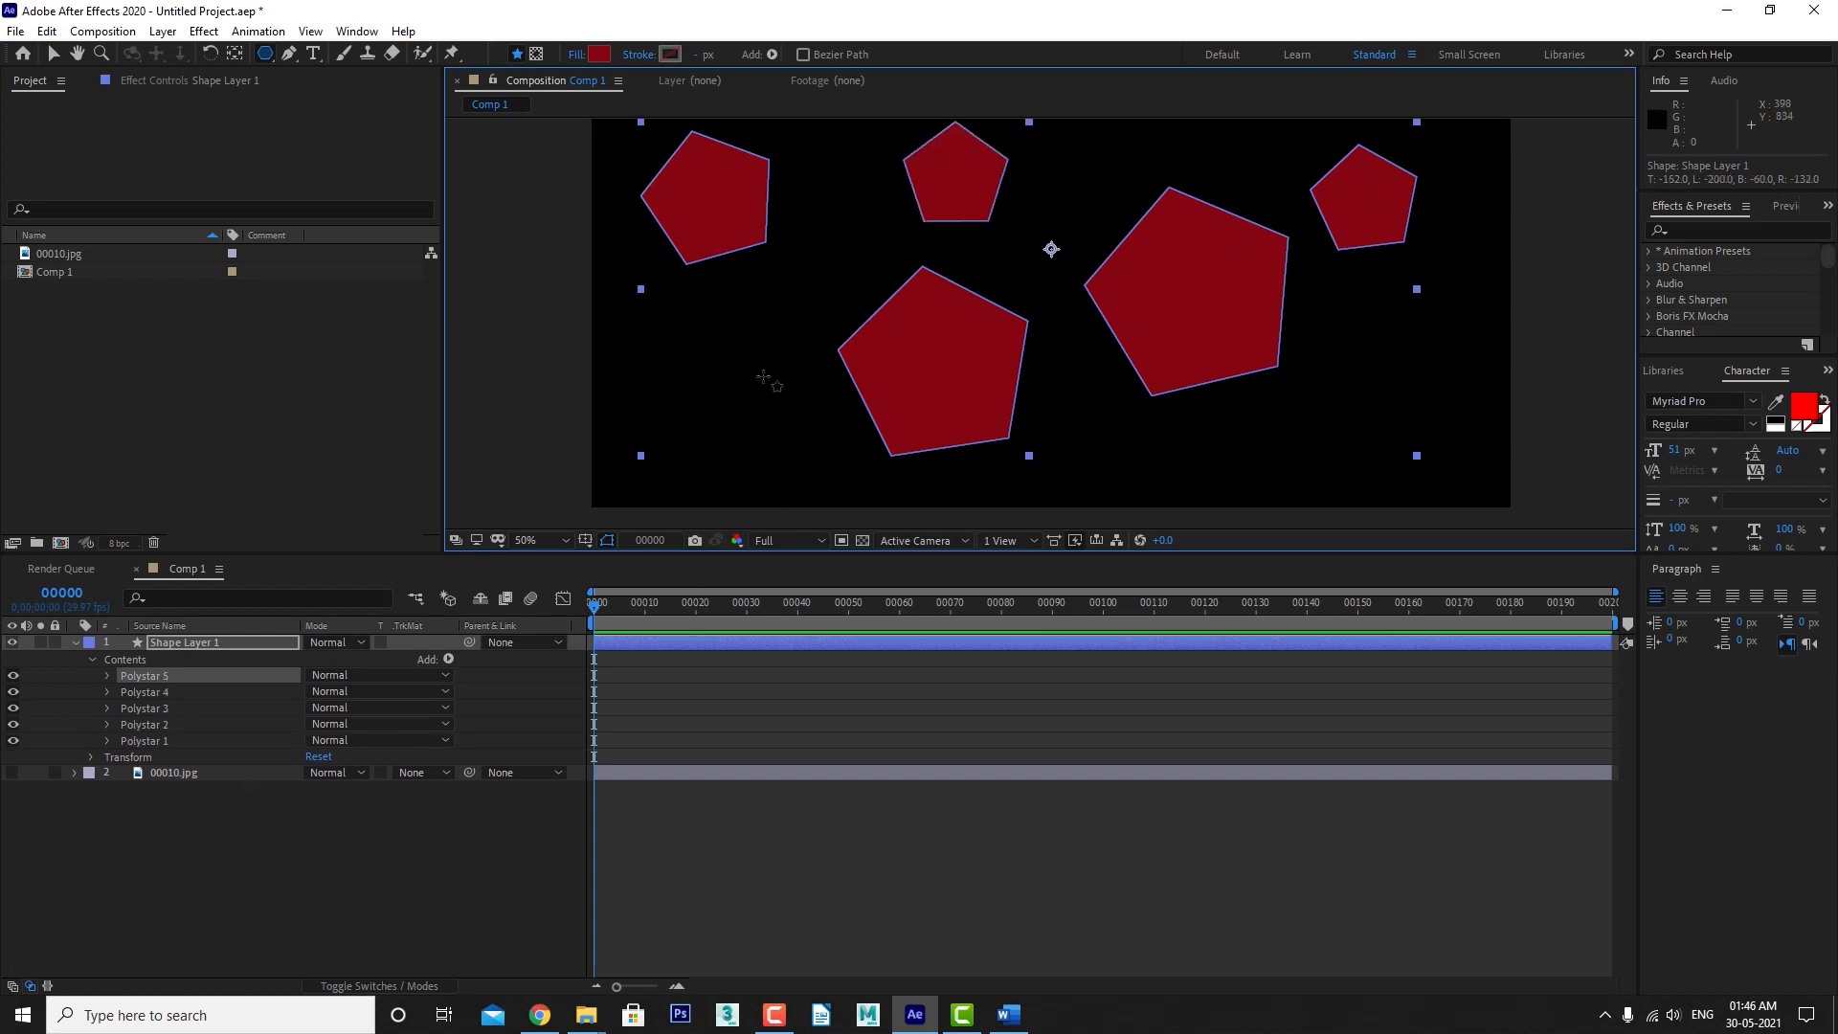
left_click_drag(729, 363, 769, 424)
left_click_drag(627, 404, 577, 394)
left_click_drag(1070, 430, 1097, 462)
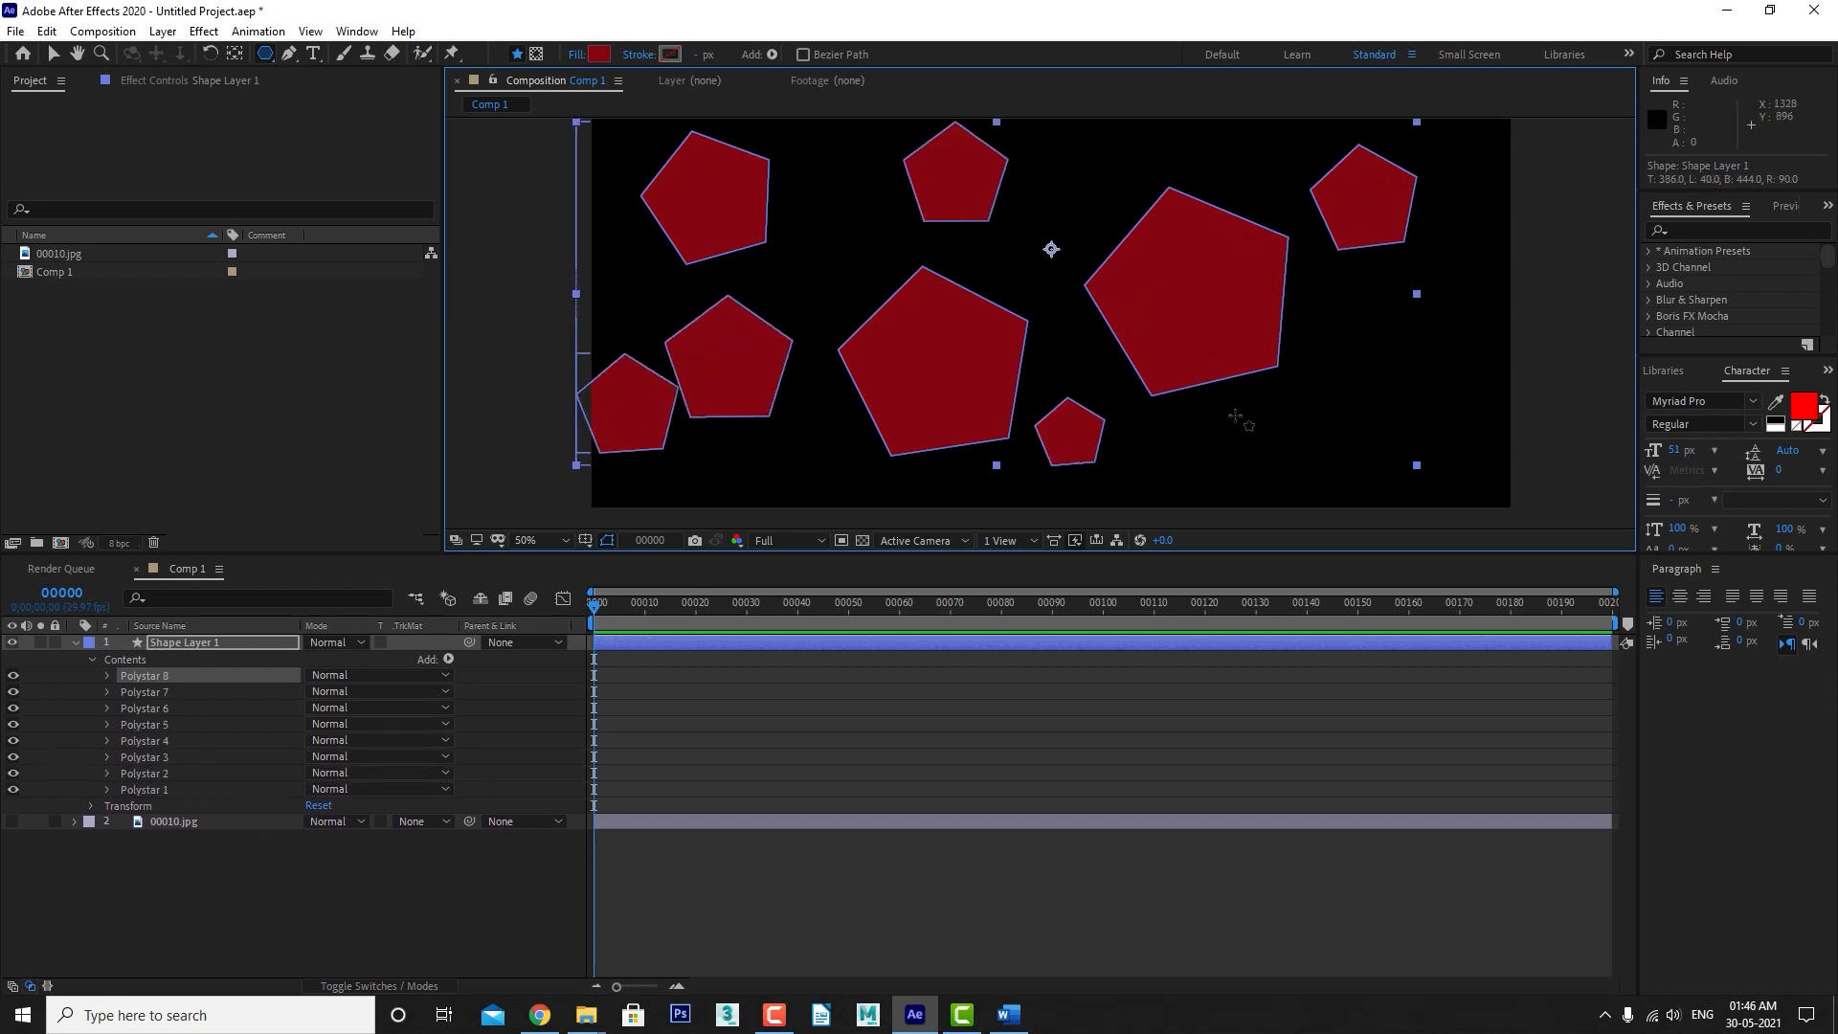
mouse_move(1240, 414)
left_mouse_down()
mouse_move(1297, 385)
mouse_move(1413, 405)
left_mouse_up()
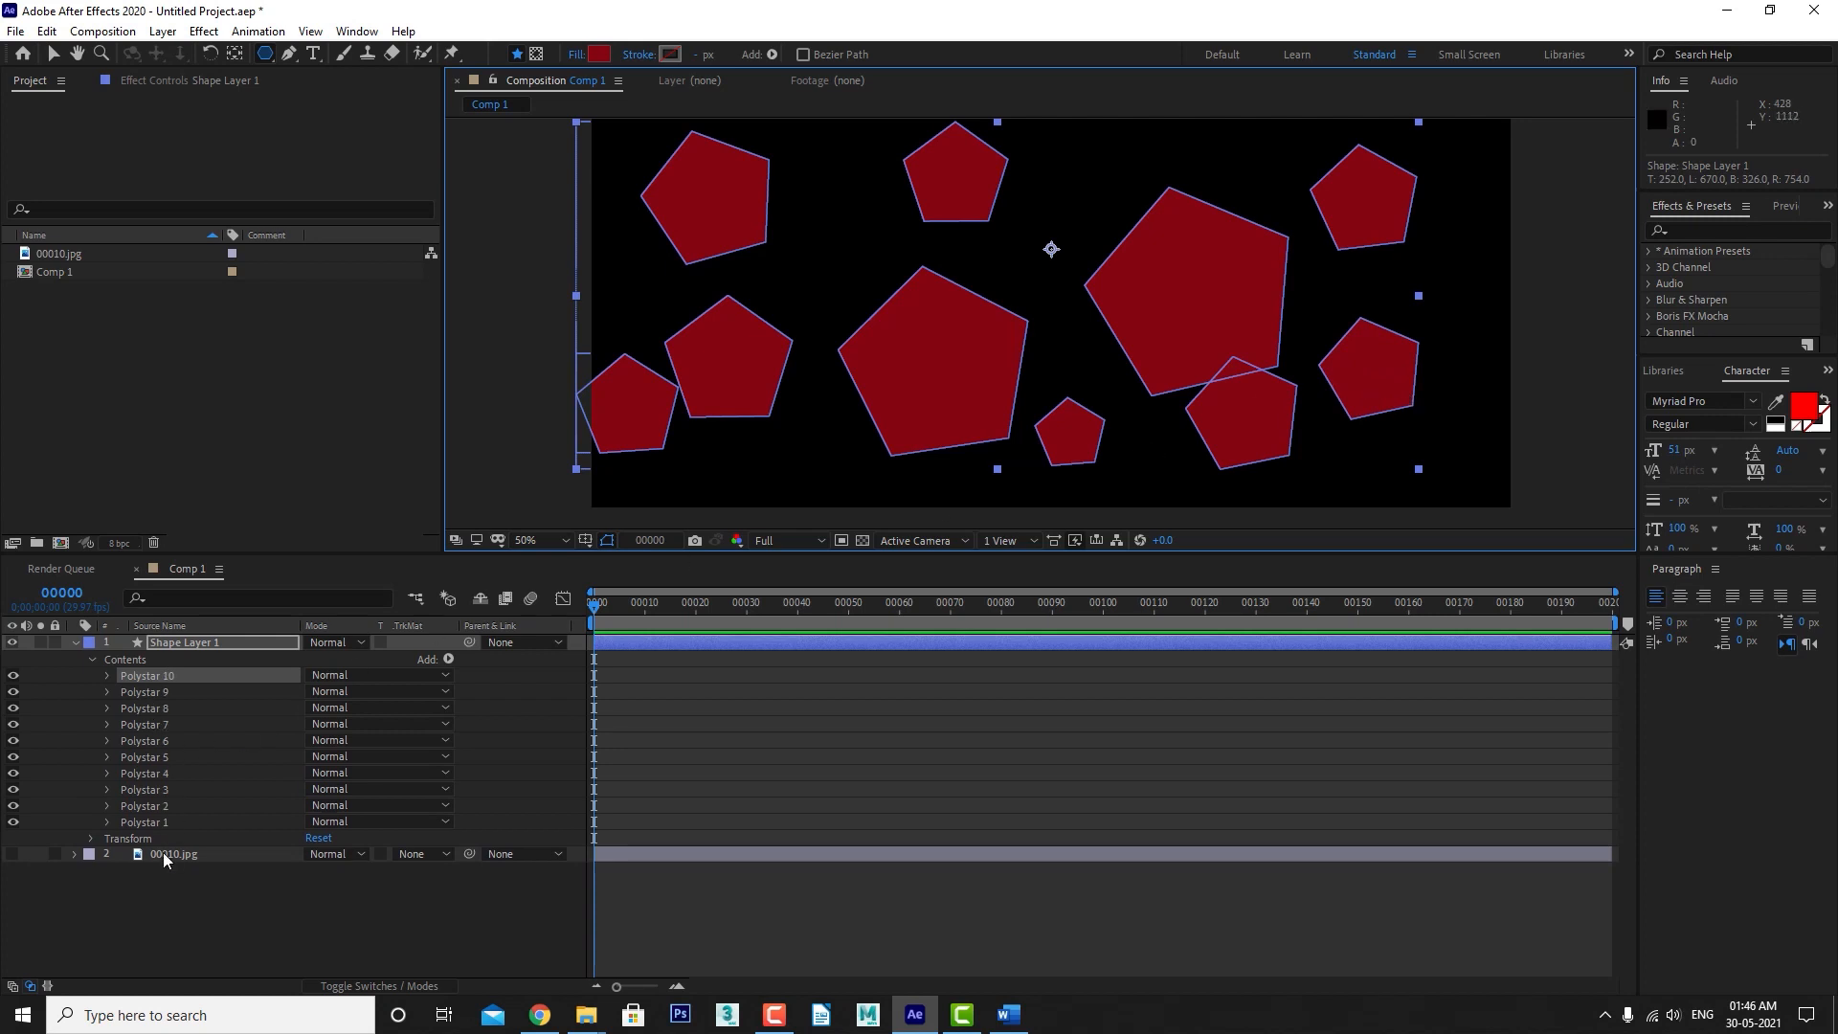
Delete Polystar 2 through Polystar 10 and the shape layer holding the remaining pentagon.
left_click(153, 806, "shift")
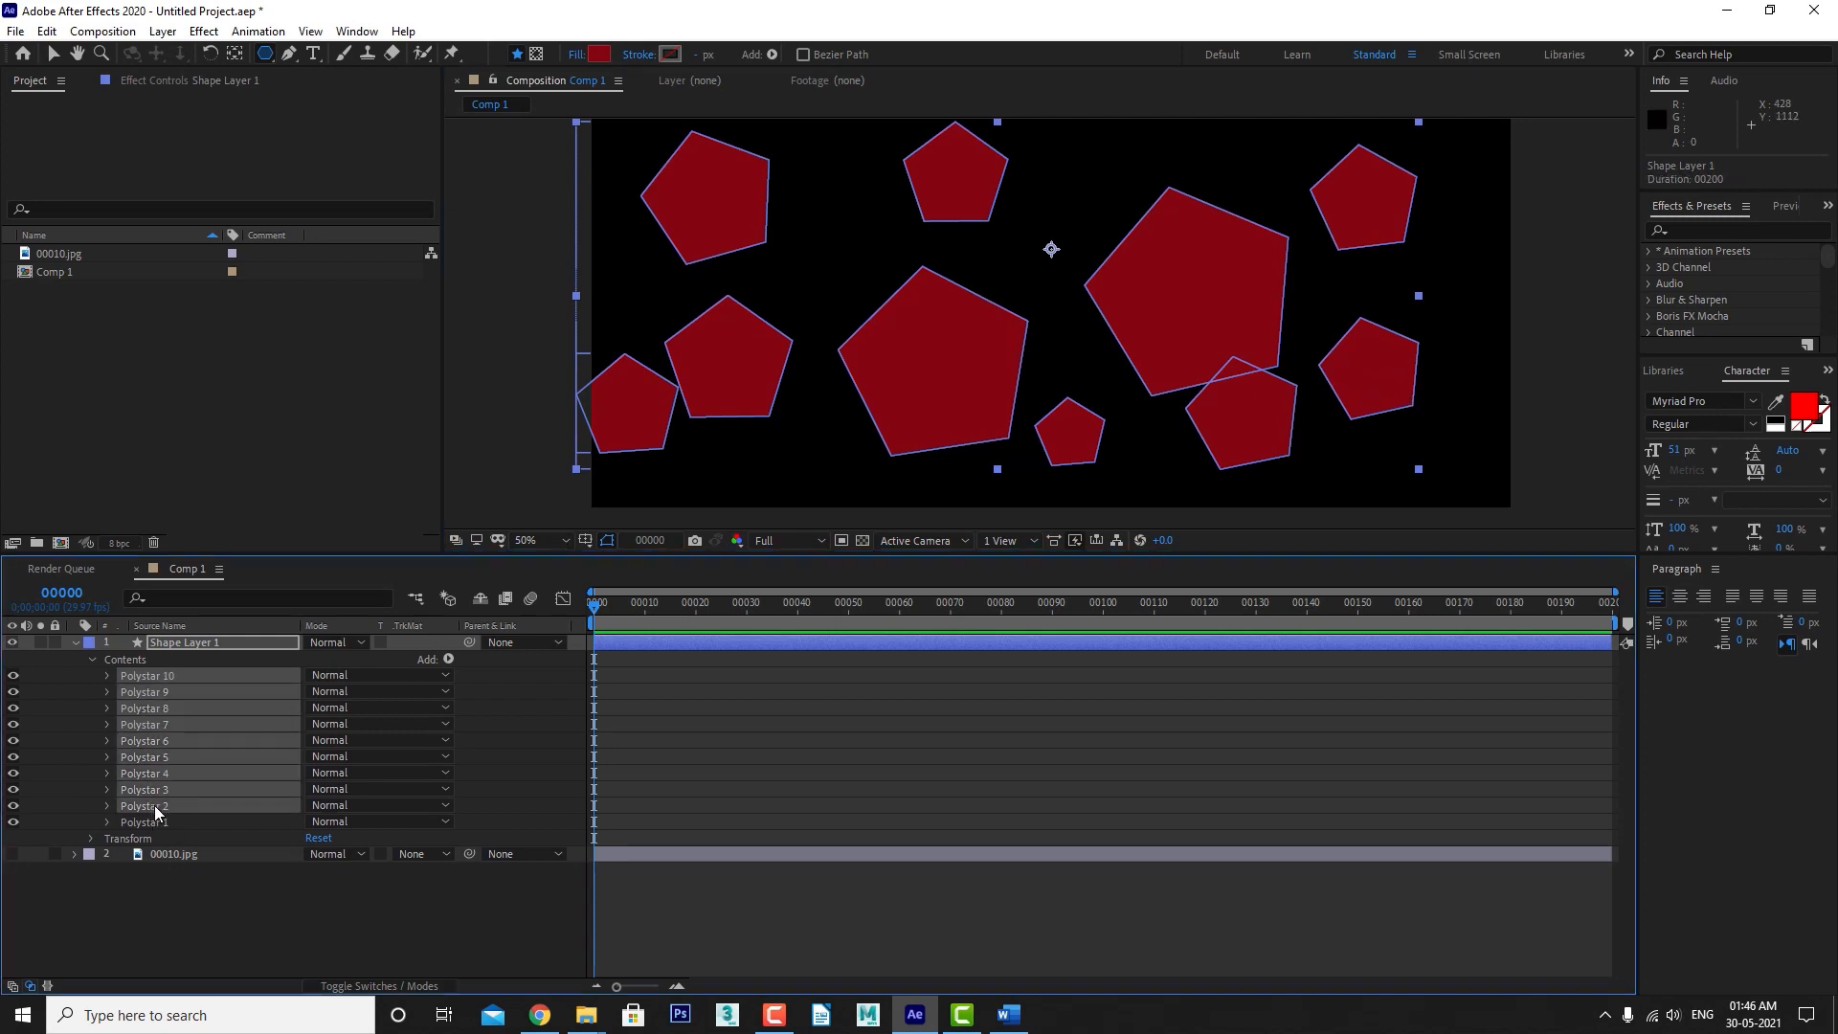
key("Delete")
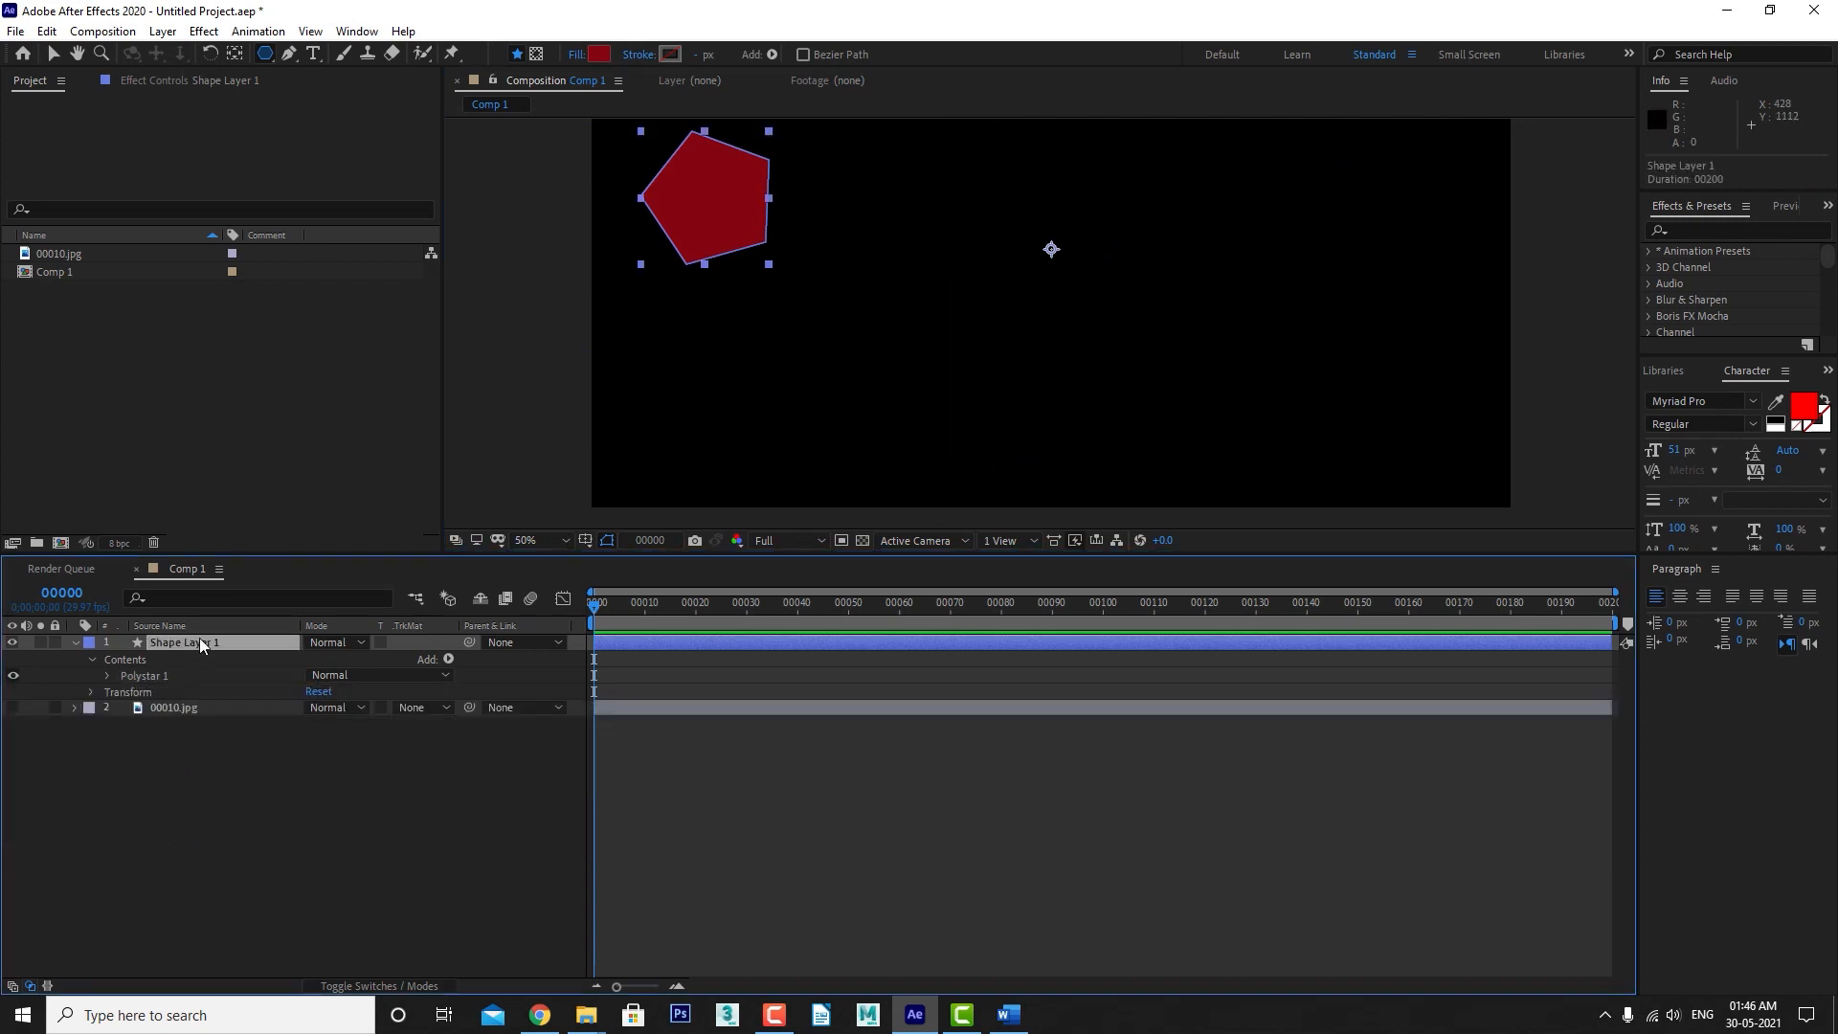
key("Delete")
Draw a dark red five-pointed star with an outer radius of about 191 px using the Star Tool.
left_click(264, 54)
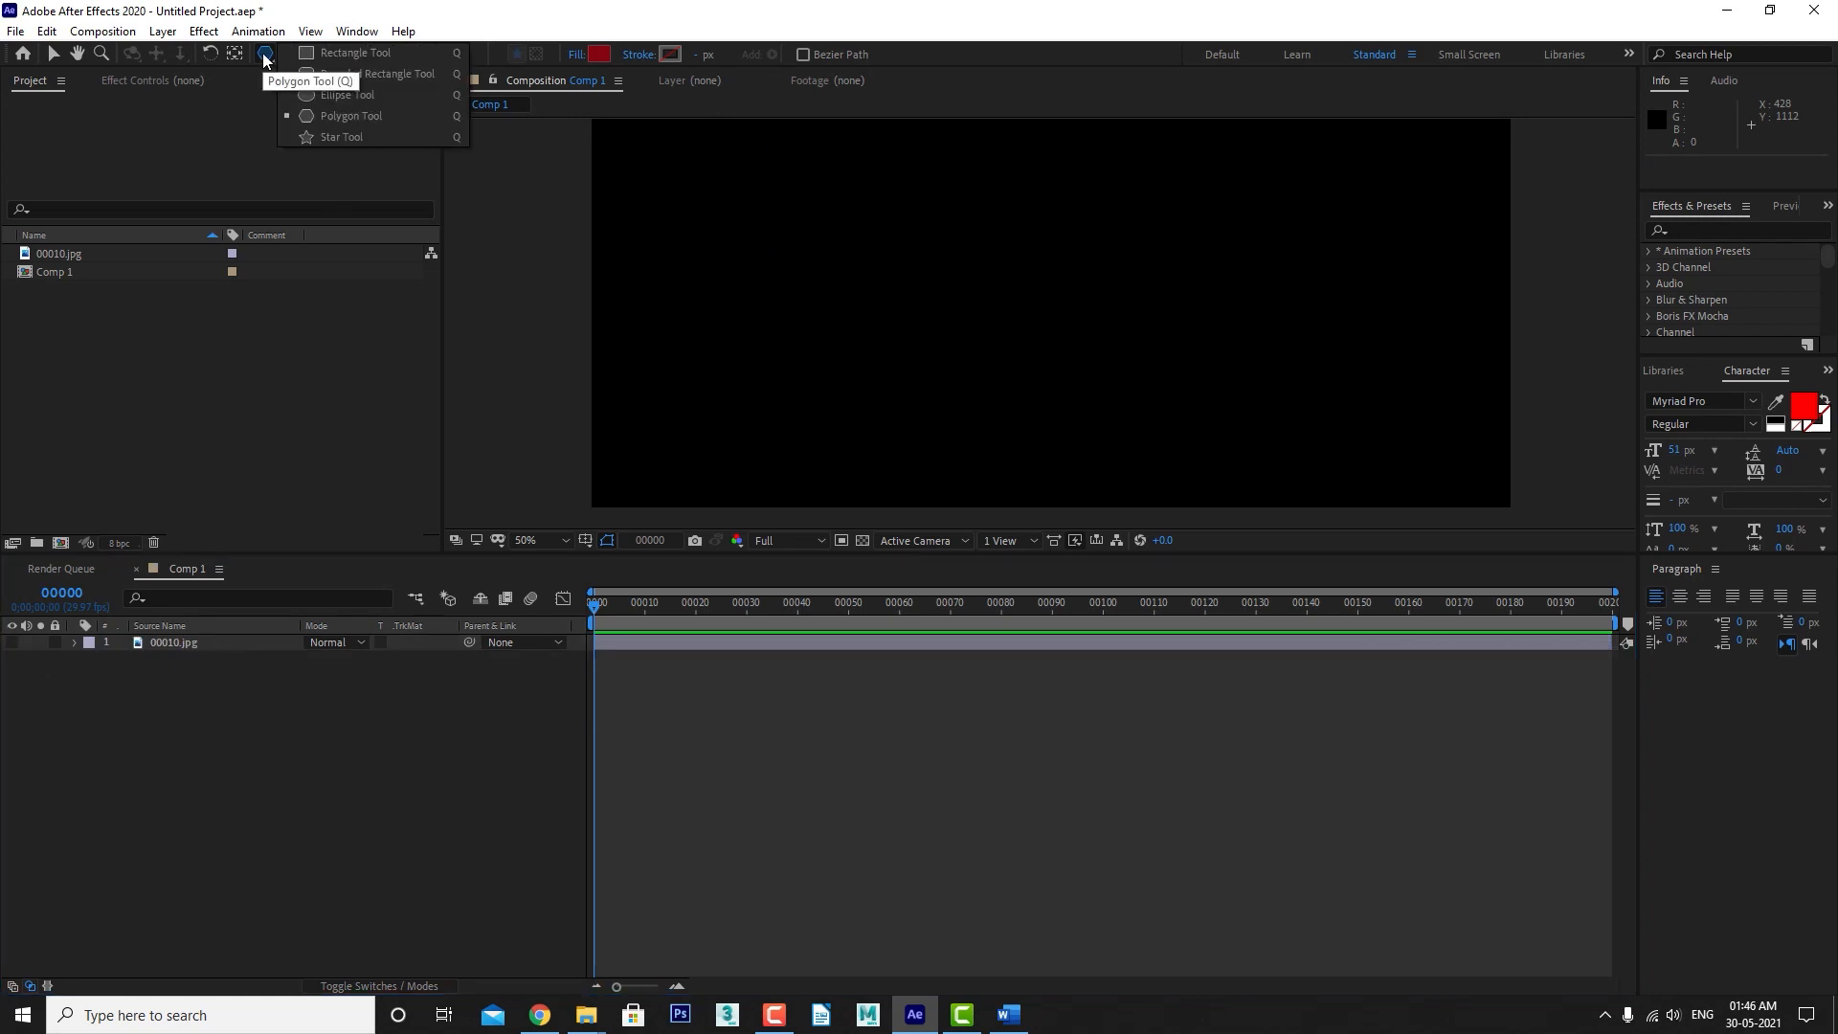
left_click(325, 137)
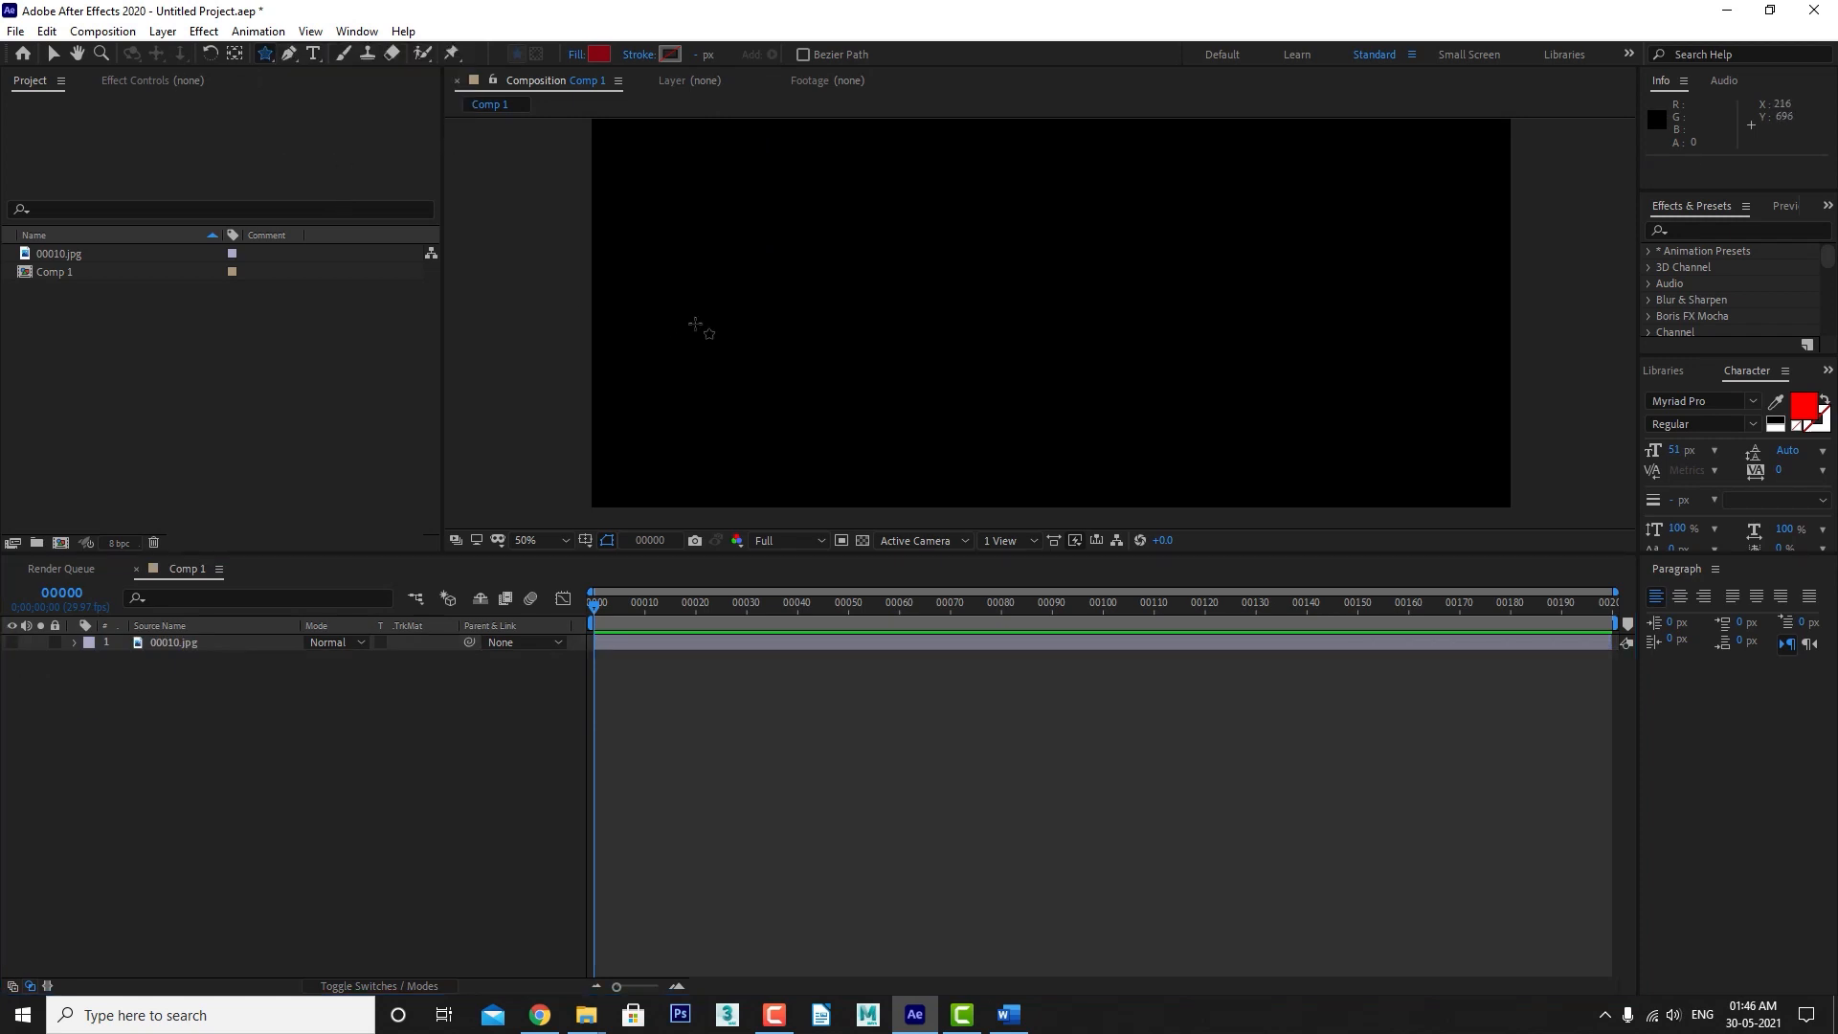
left_click_drag(816, 244, 879, 312)
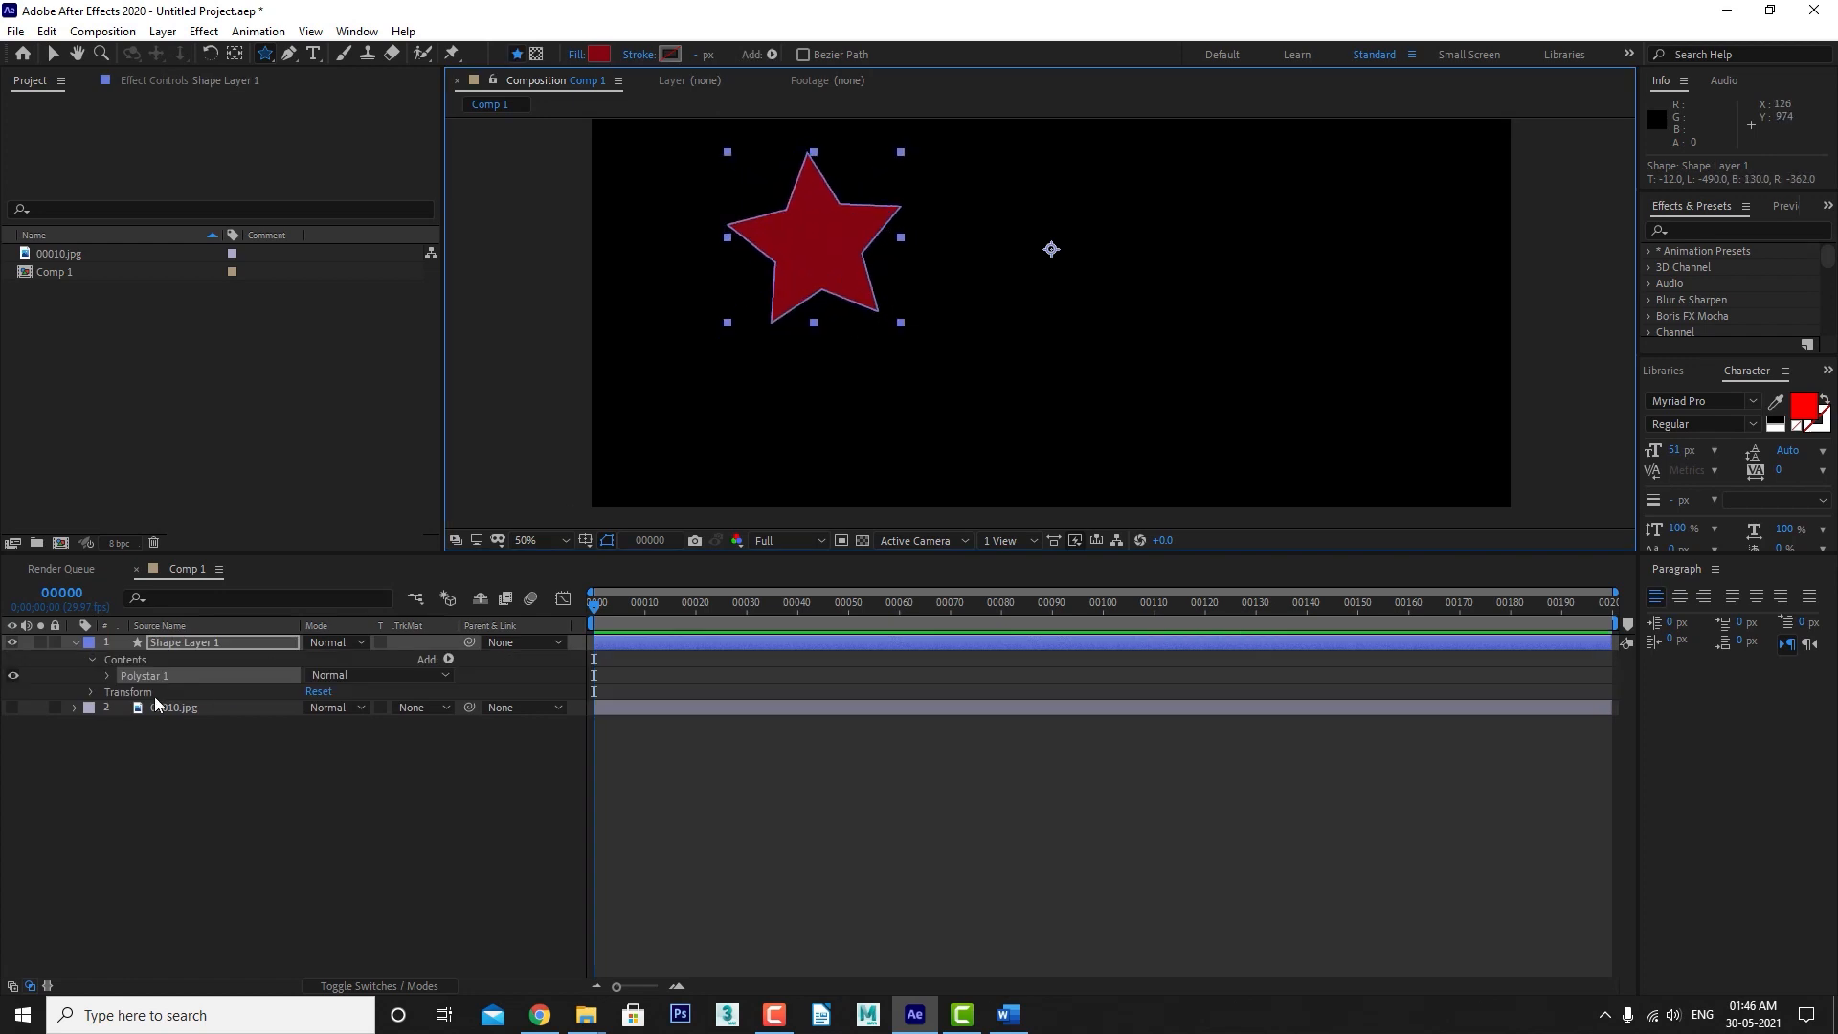
Set the star path's Inner Radius to 45.6 and its Outer Radius to 272.2.
left_click(107, 677)
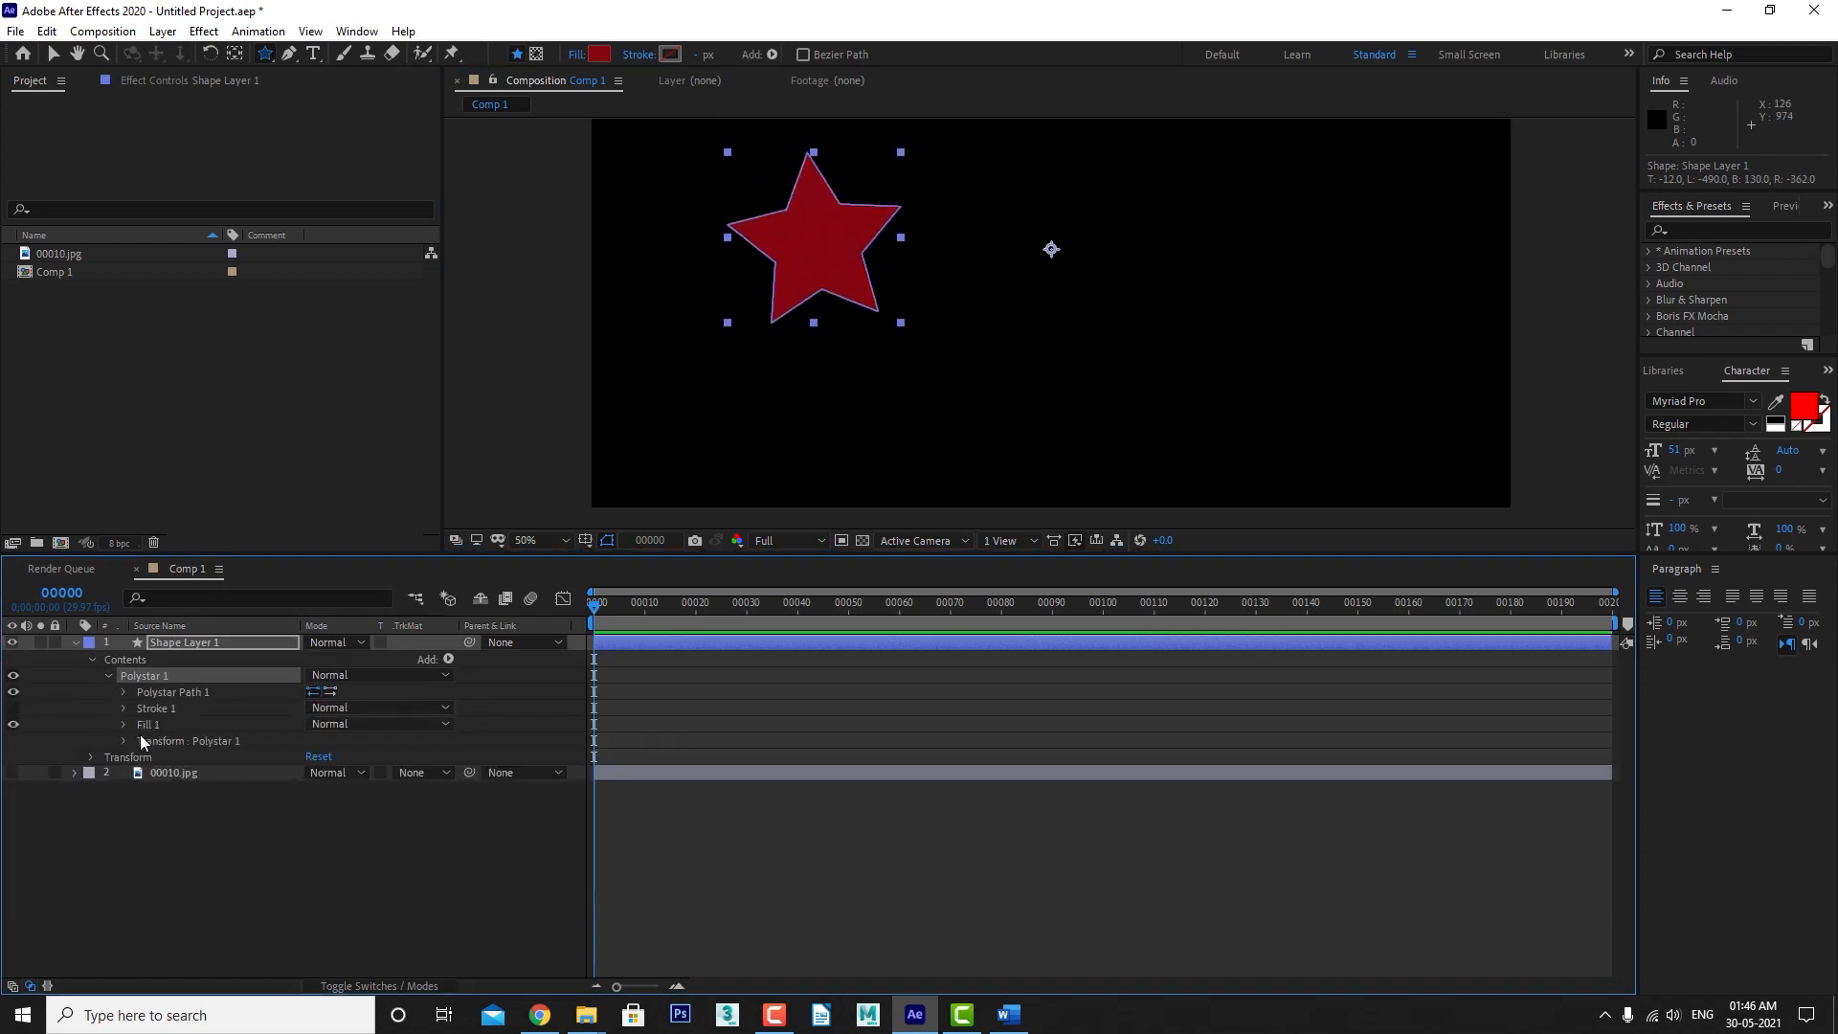
left_click(123, 692)
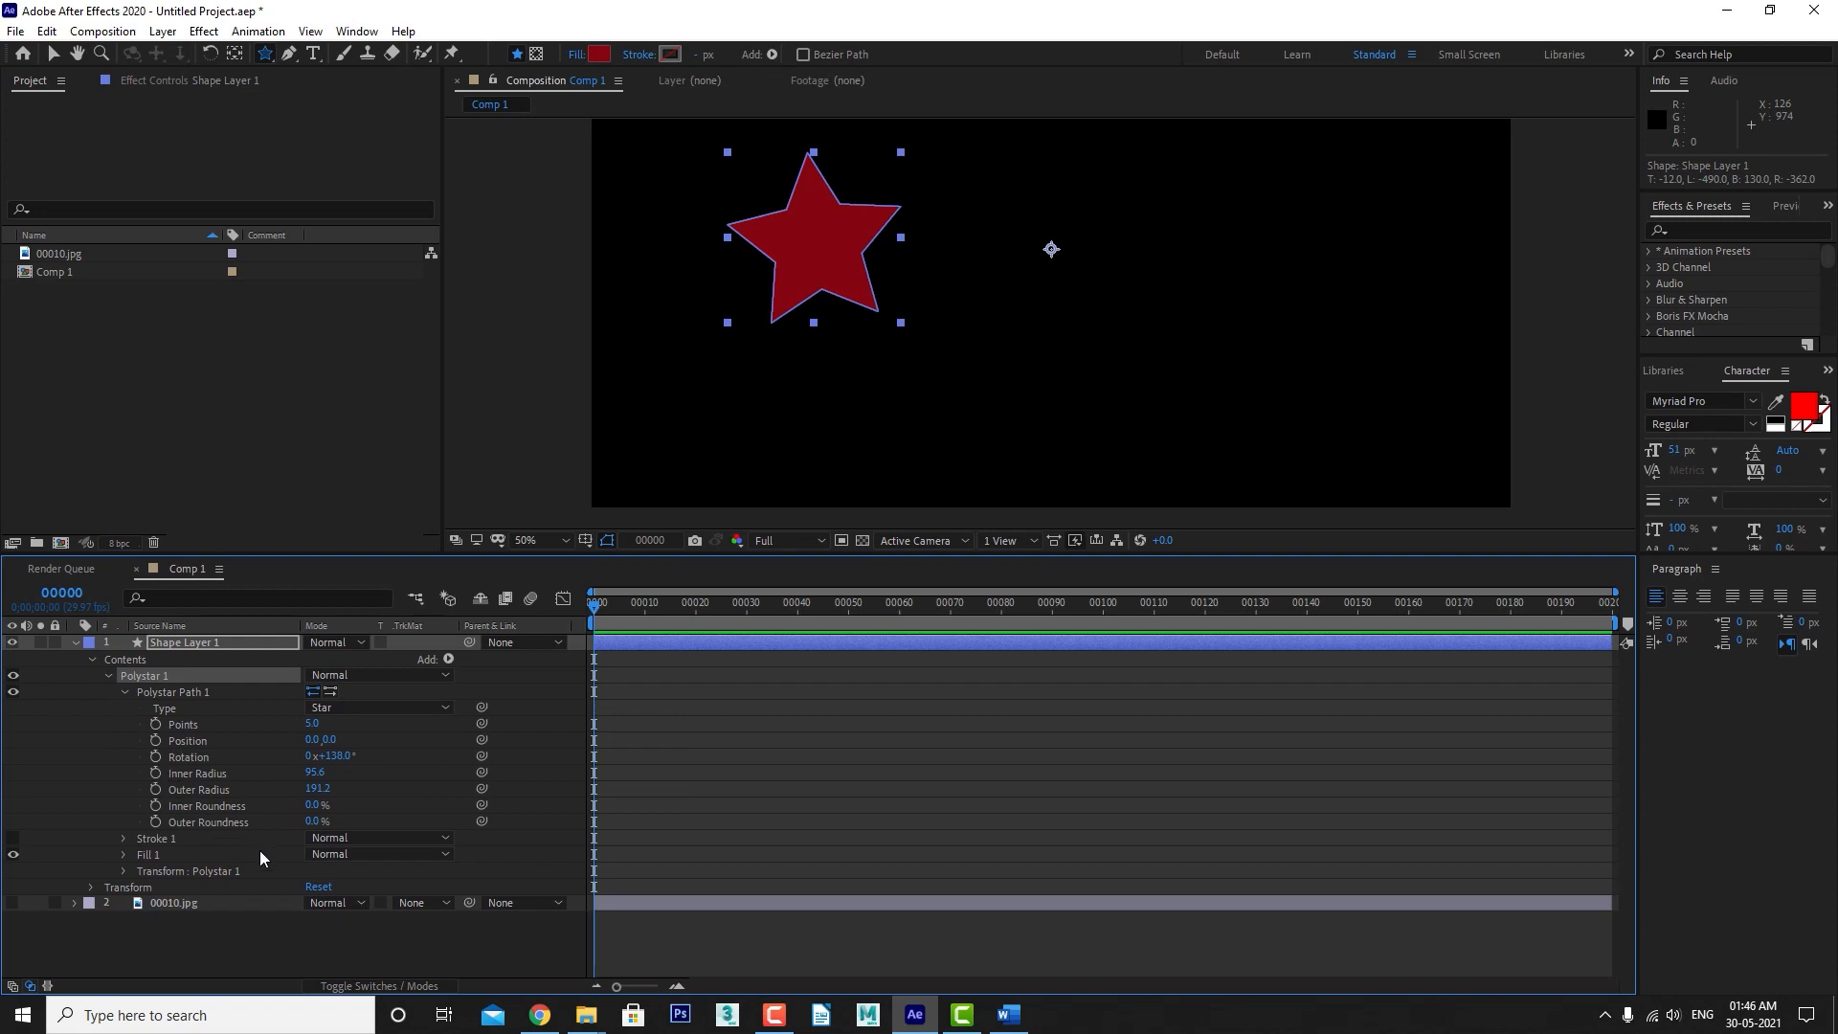
left_click_drag(314, 772, 363, 787)
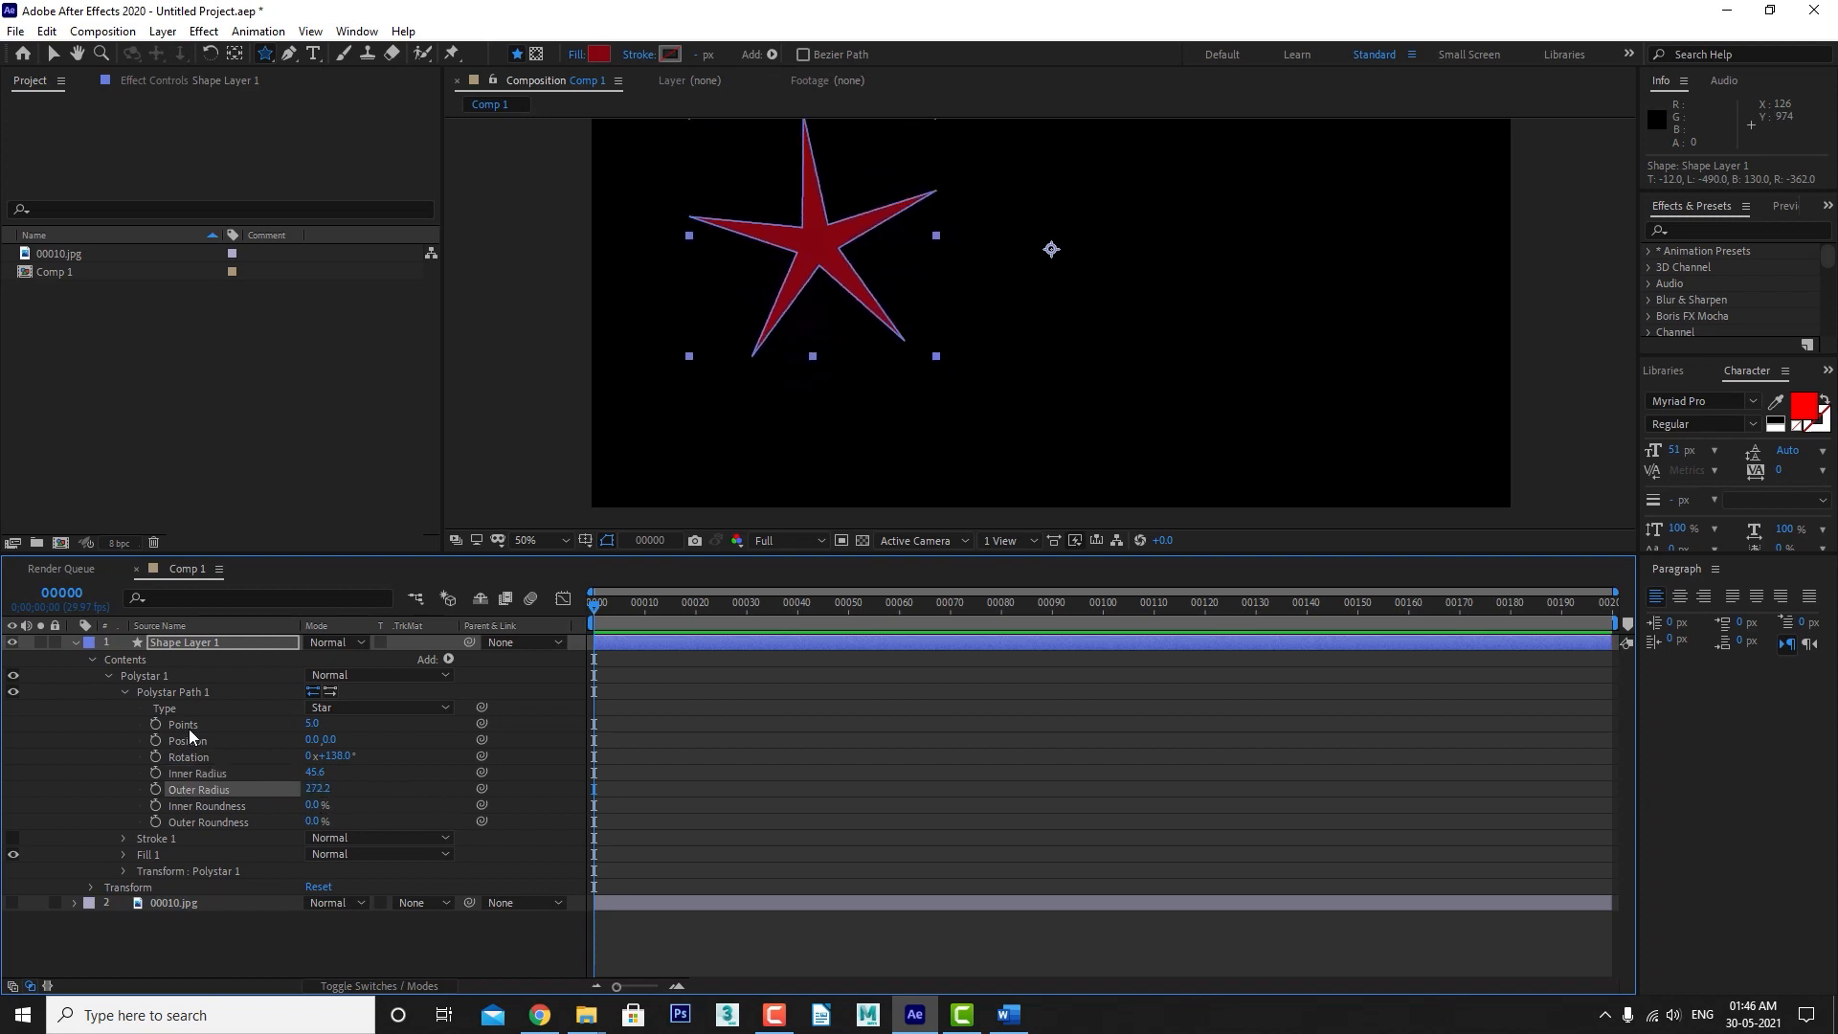
Delete the star's shape layer, leaving only the 00010.jpg layer in the composition.
key("Delete")
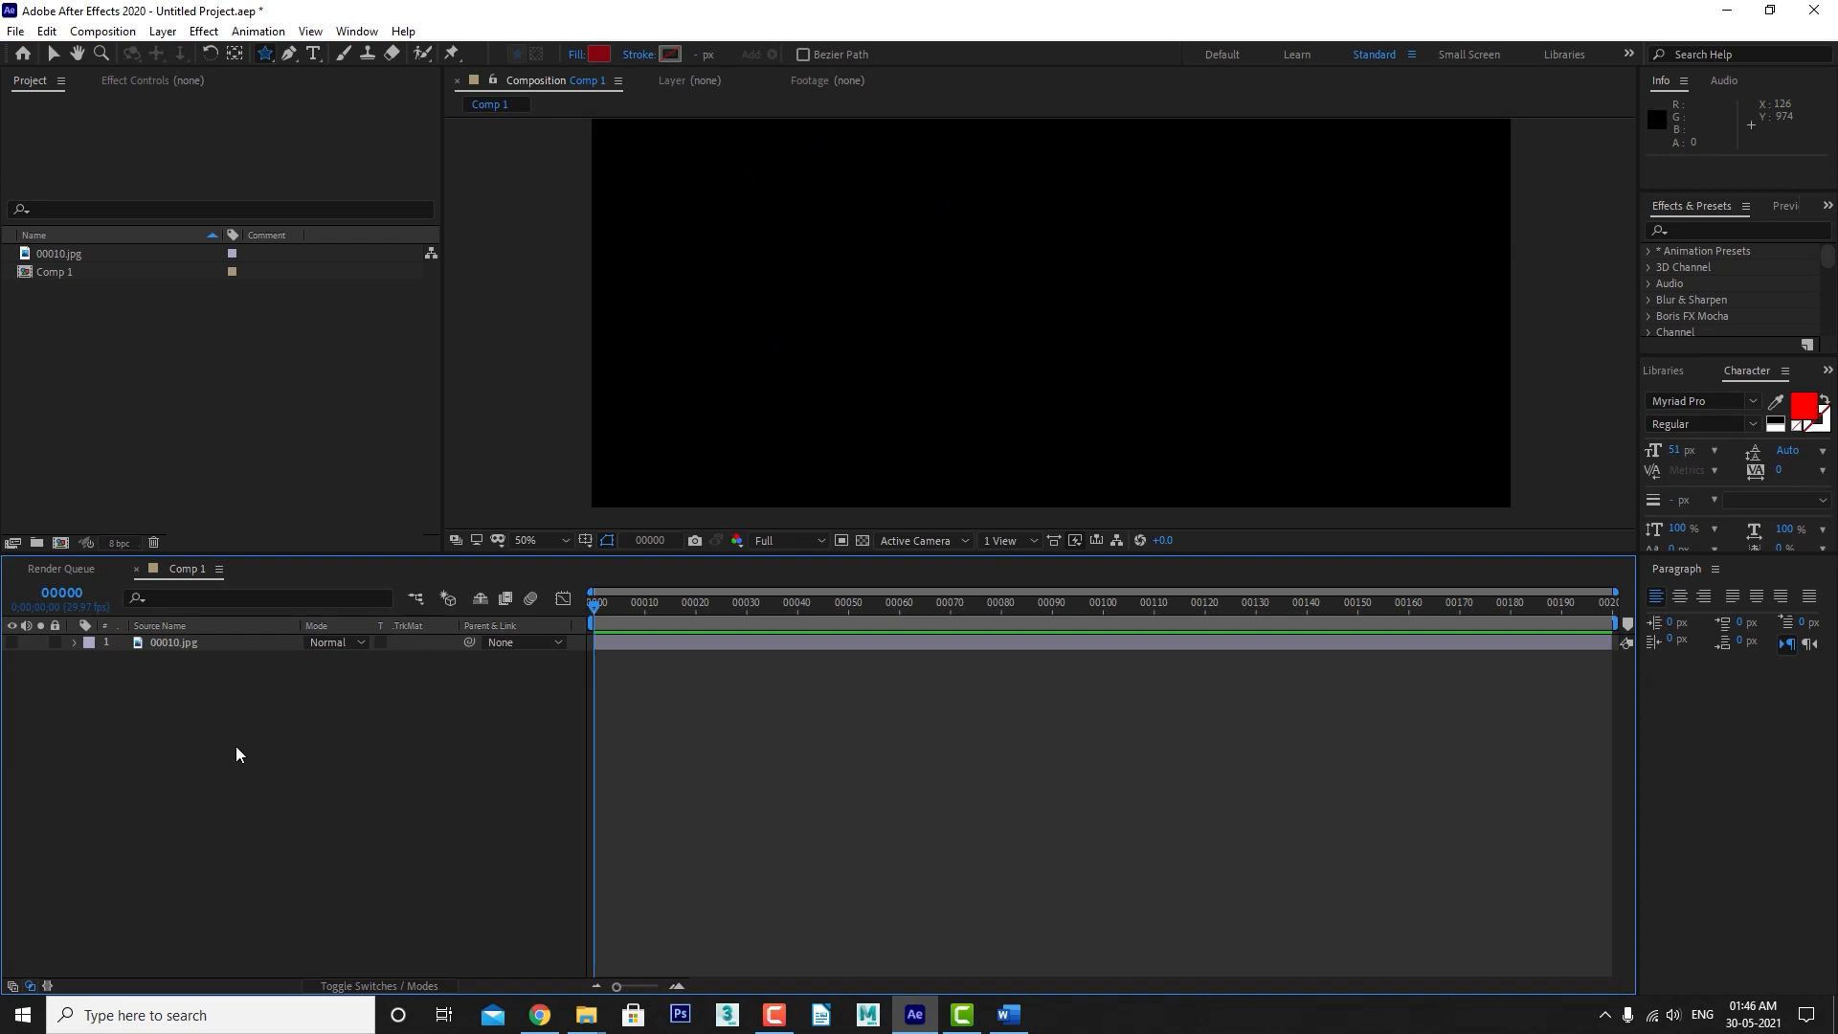
left_click(265, 53)
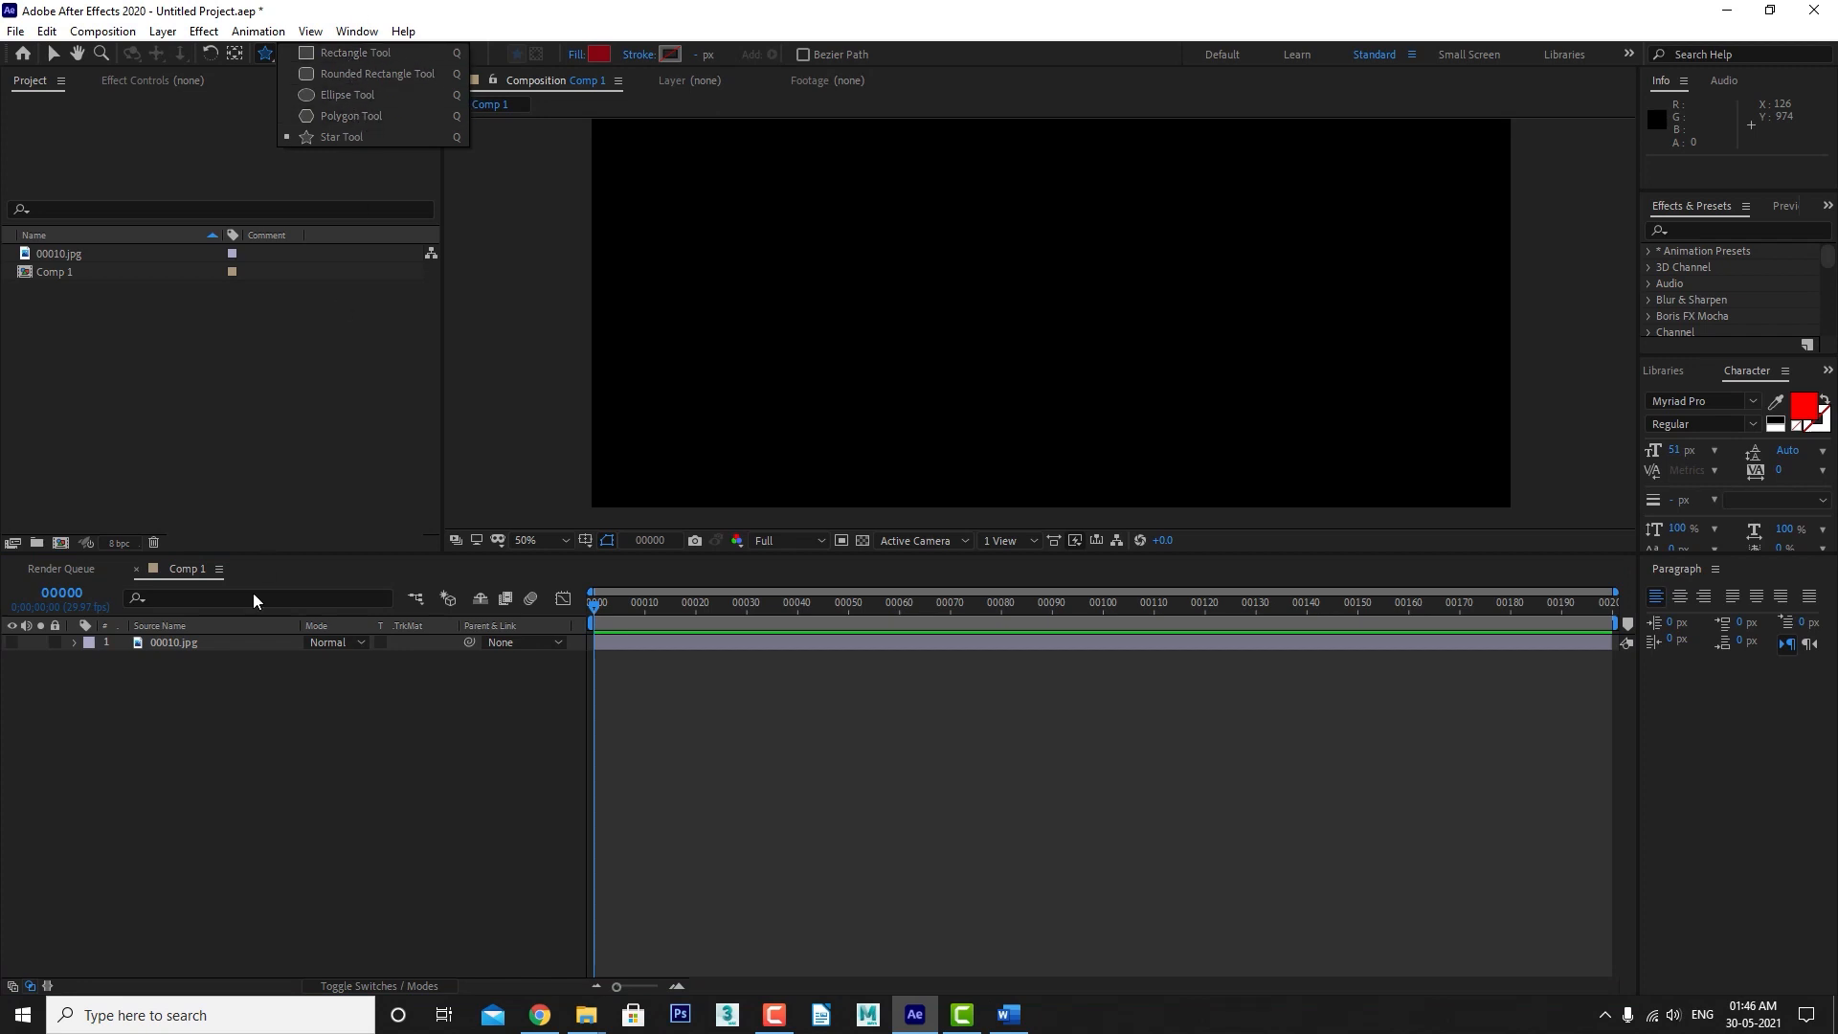
left_click(131, 777)
Make the 00010.jpg layer visible, activate the Rotation Tool and leave the layer deselected.
left_click(12, 643)
left_click(11, 642)
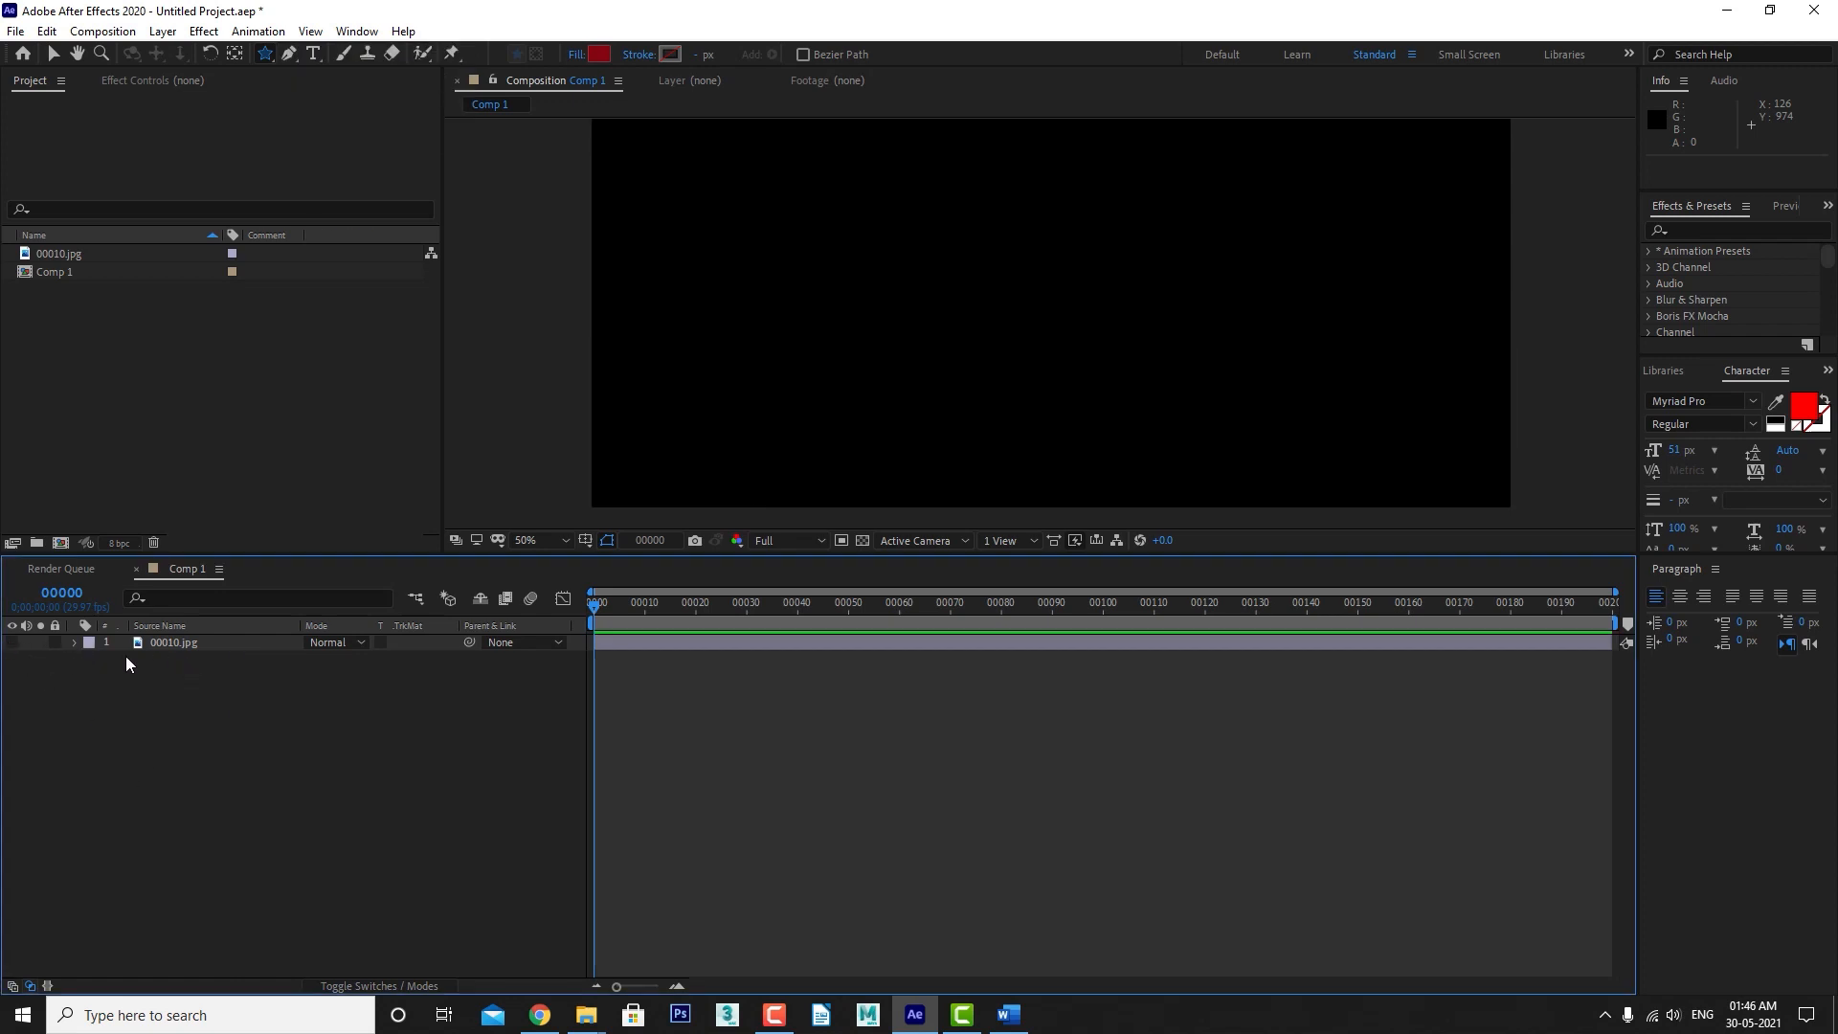
left_click(12, 643)
left_click(165, 645)
key("comma")
key("comma")
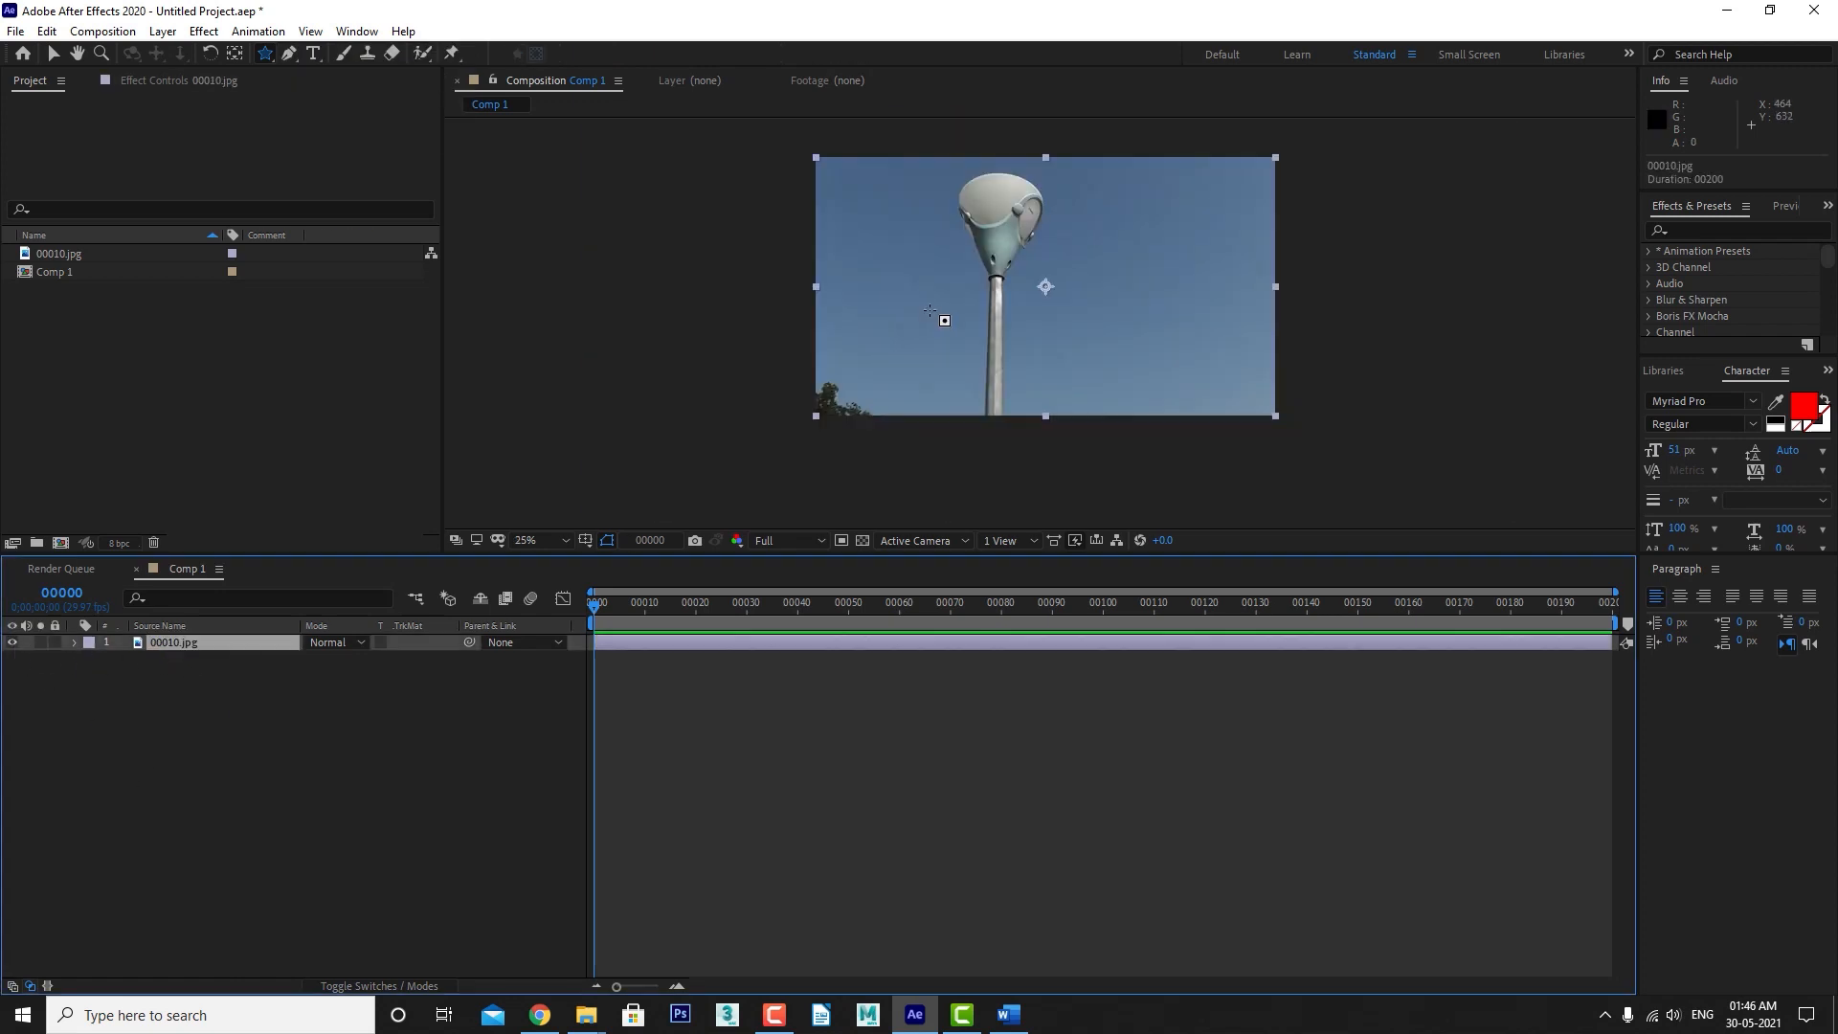
key("w")
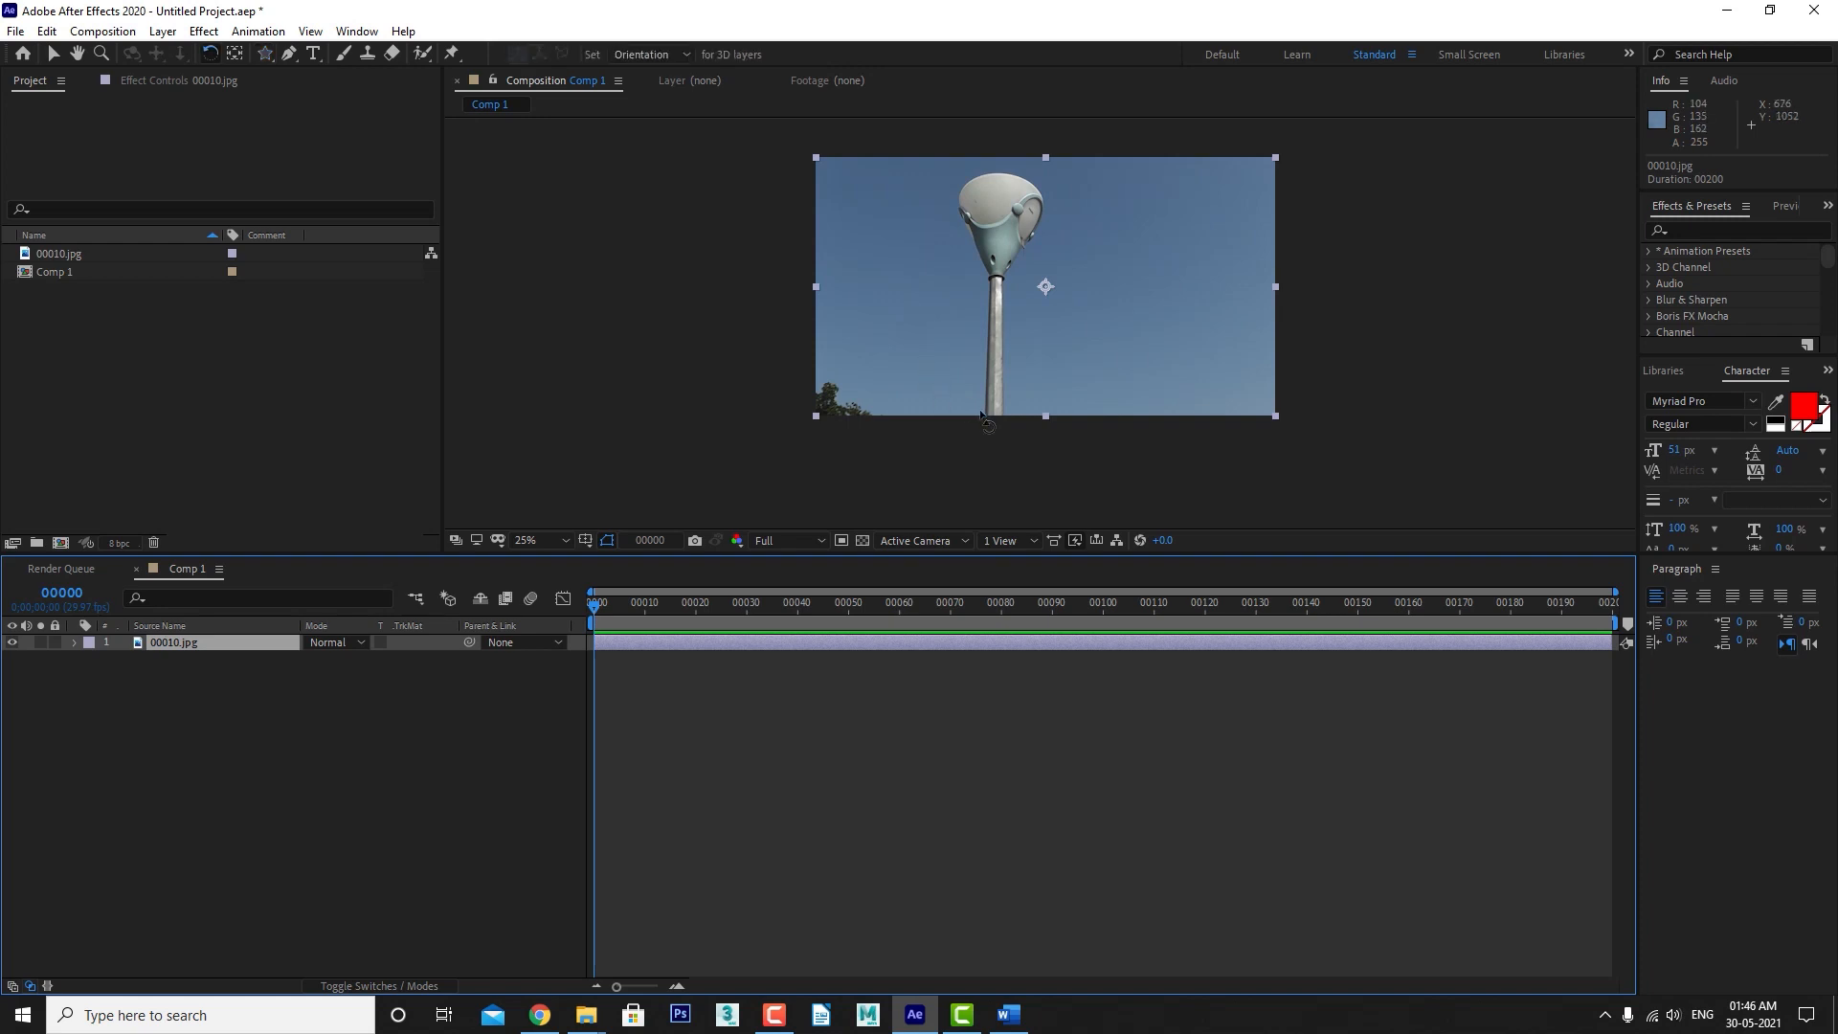
left_click(892, 246)
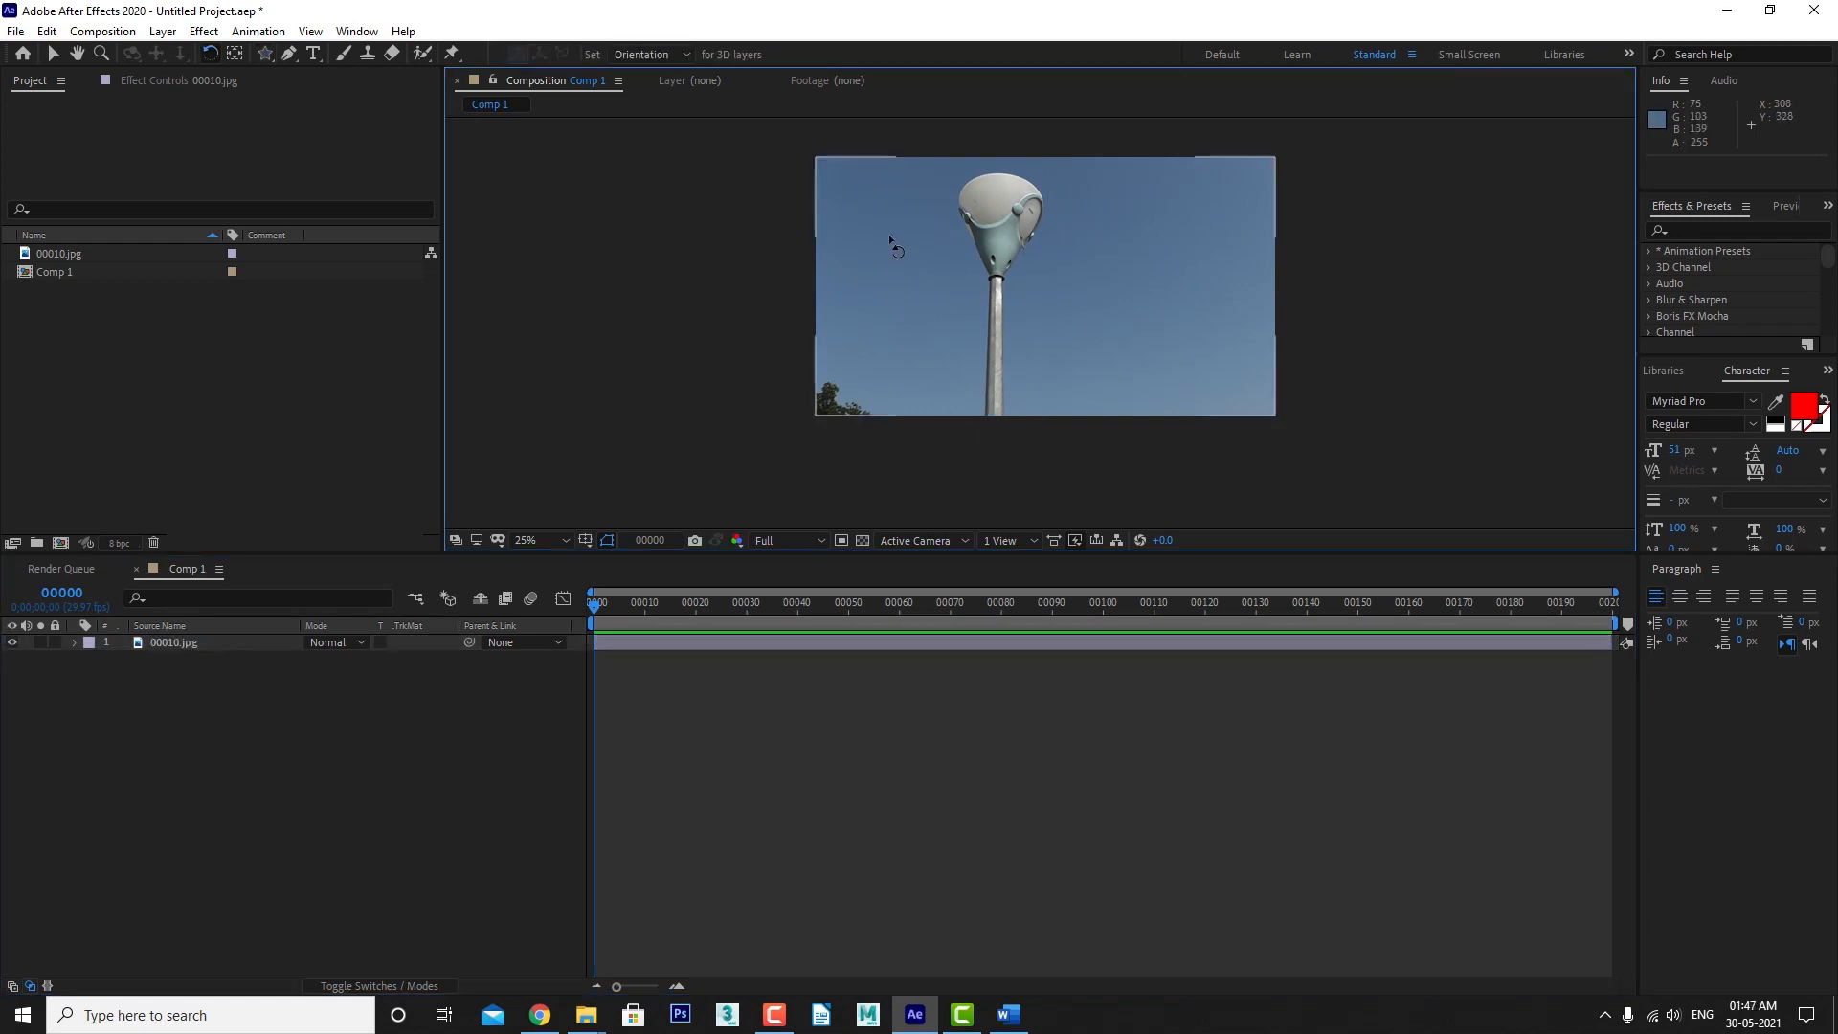
left_click(266, 53)
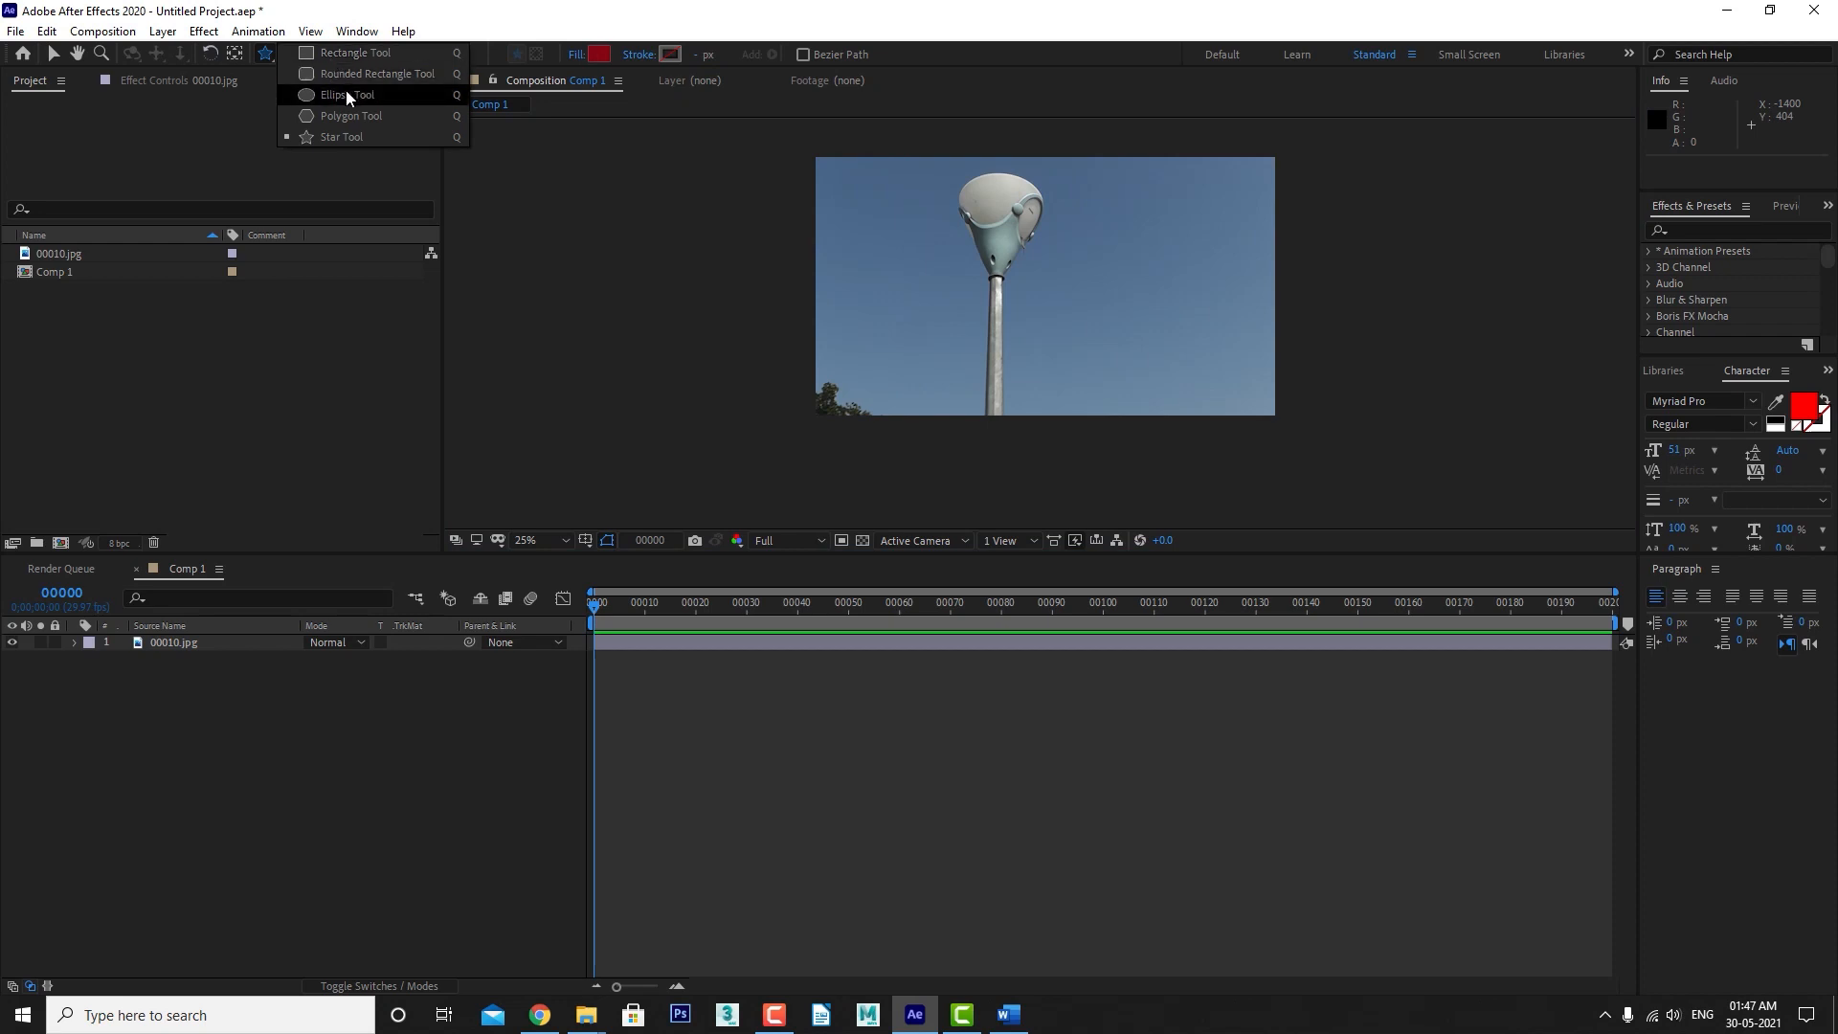
left_click(331, 422)
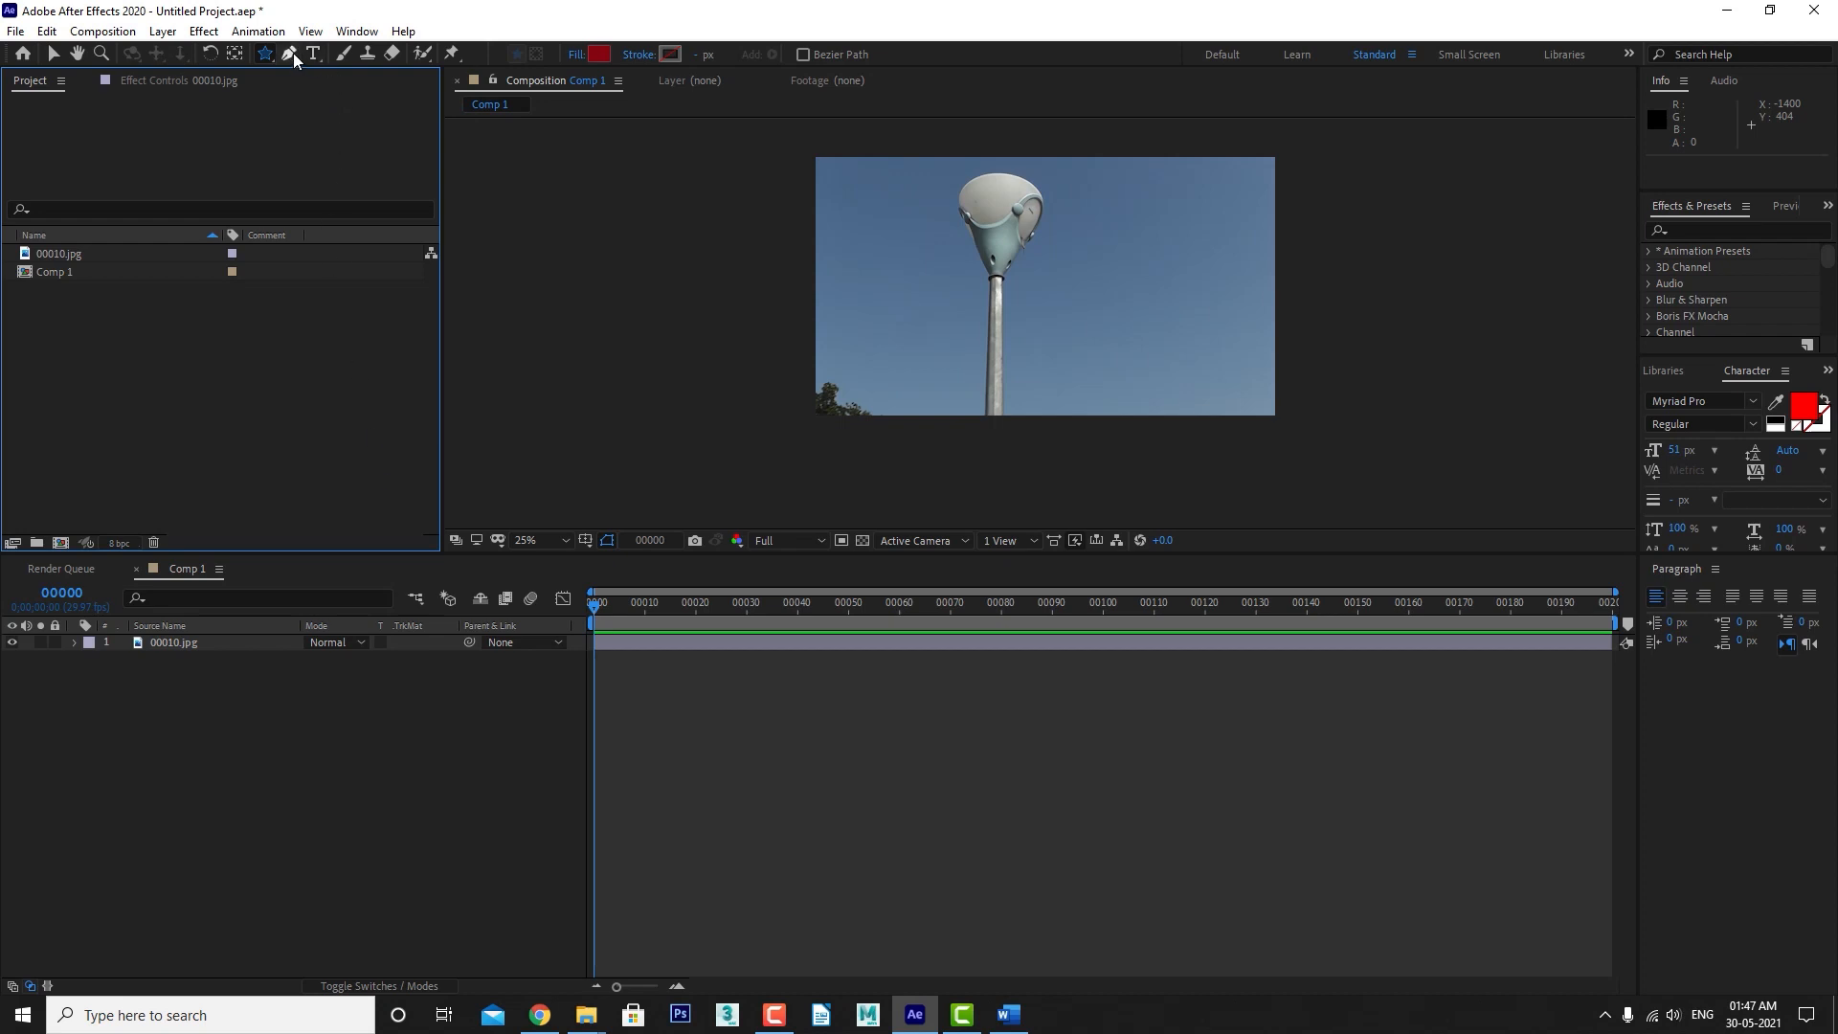
left_click(305, 815)
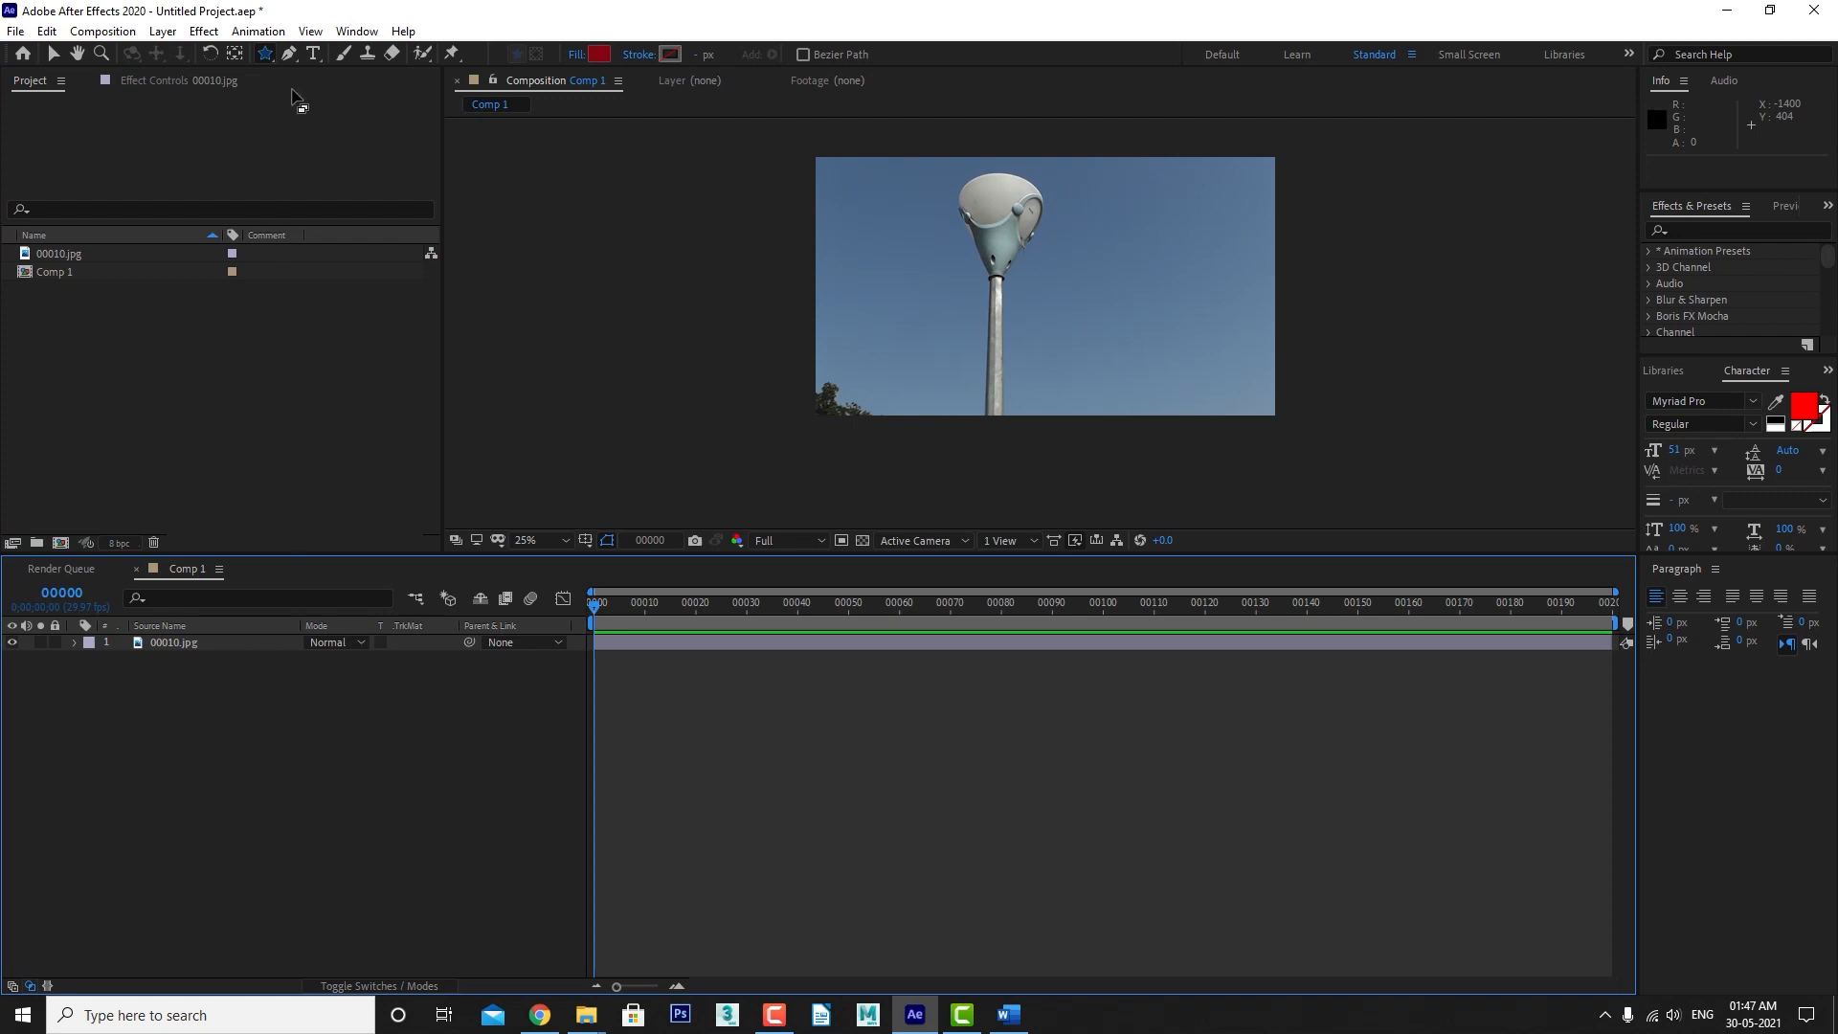
Draw a closed five-point dark red shape across the lamp with the Pen Tool, leaving the 00010.jpg layer deselected.
left_click(293, 61)
left_click(290, 55)
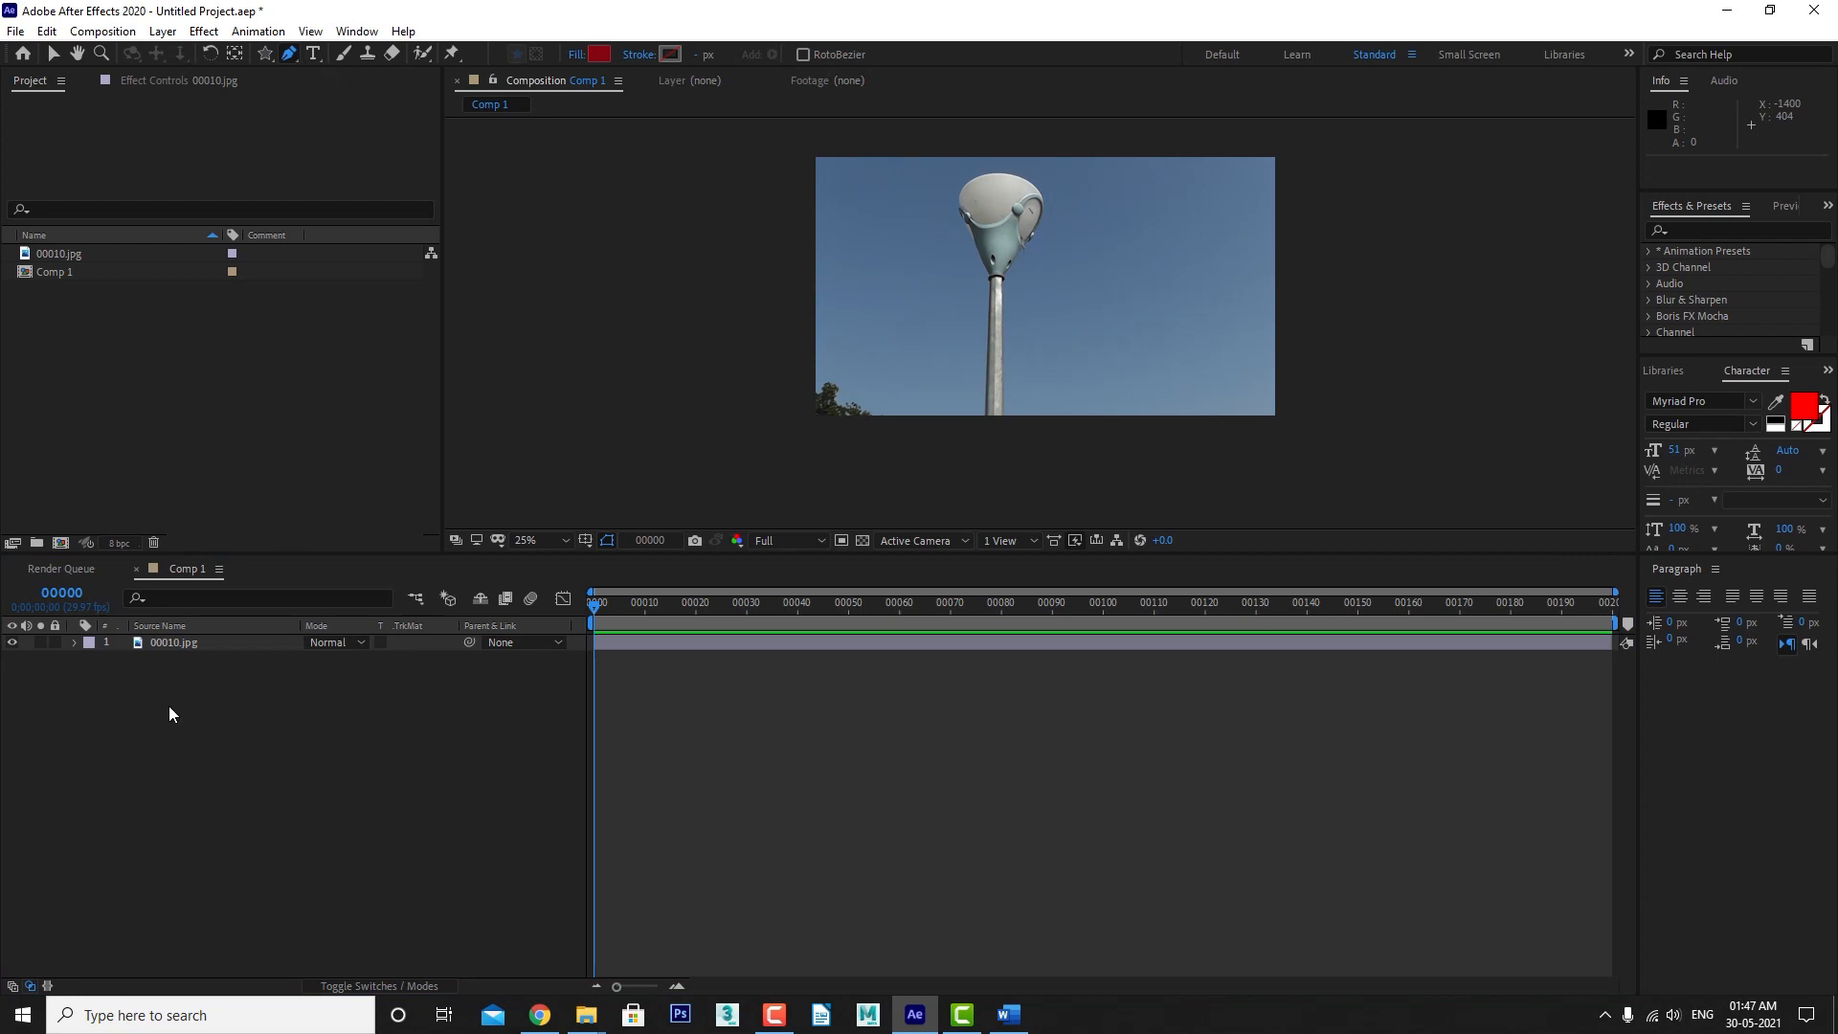
left_click(141, 653)
left_click(889, 258)
left_click(871, 318)
left_click(999, 374)
left_click(1106, 293)
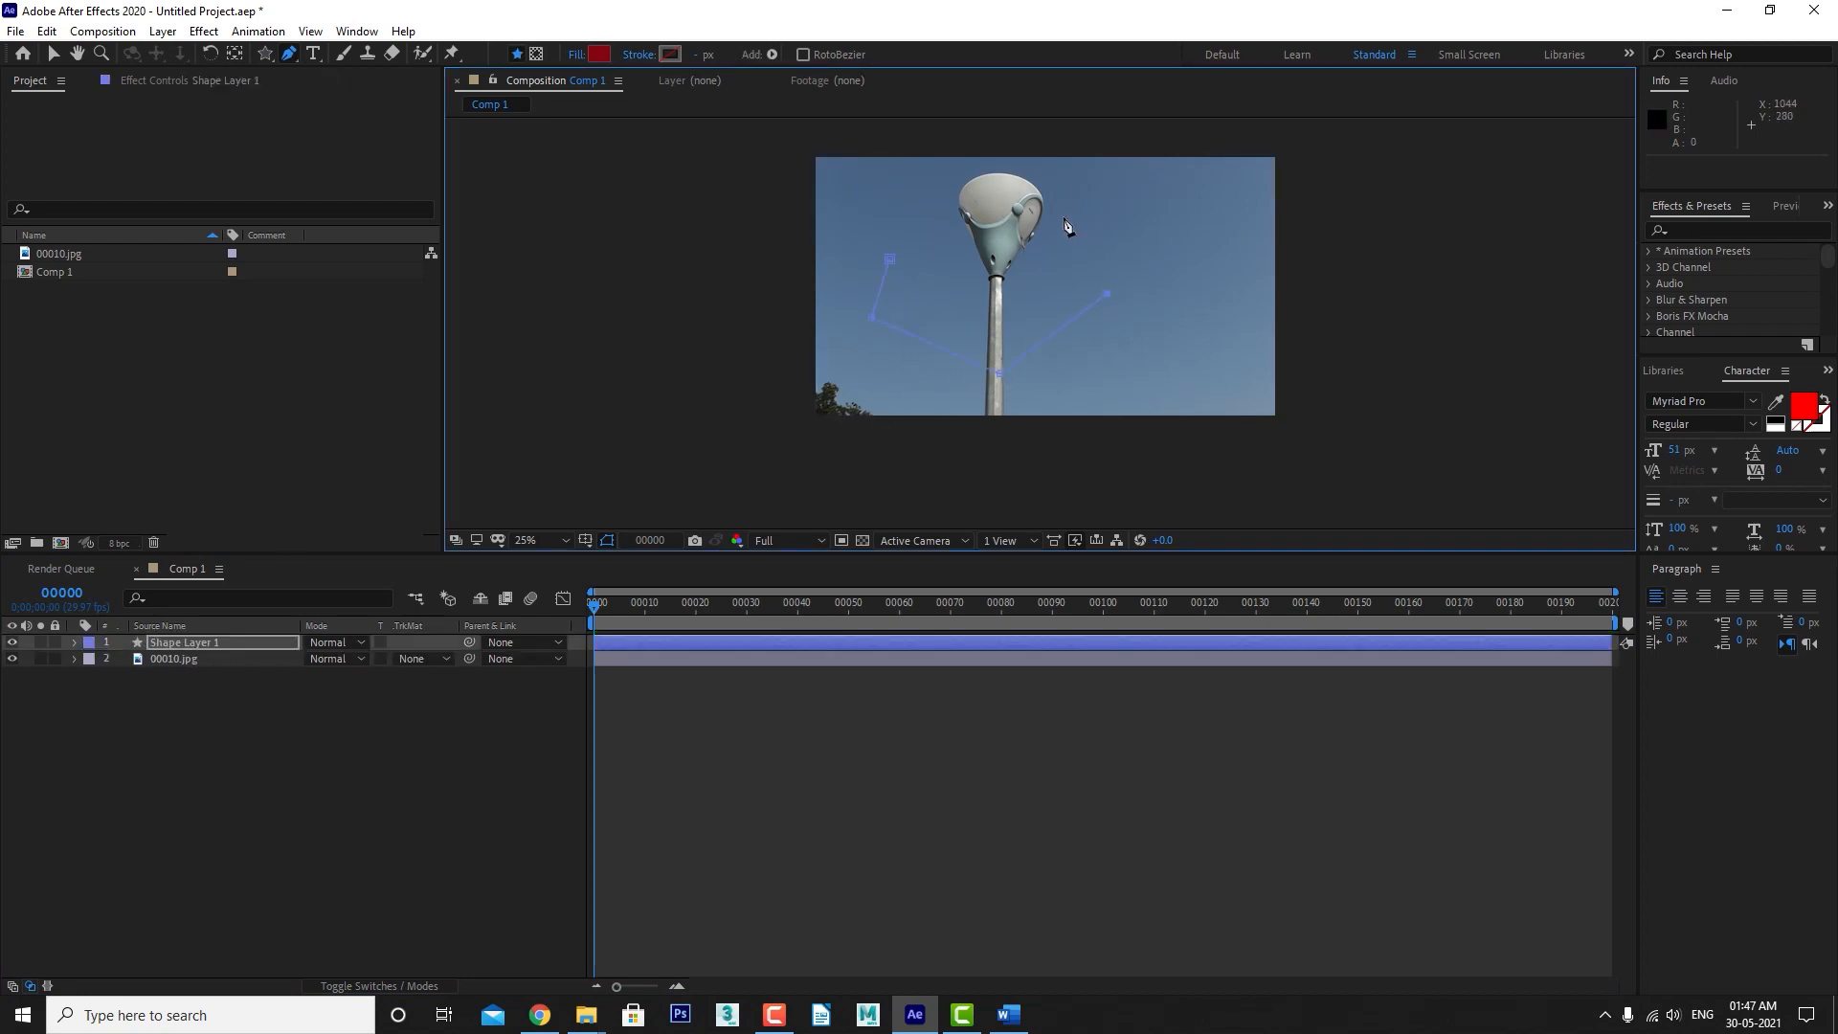
left_click(1061, 215)
left_click(890, 259)
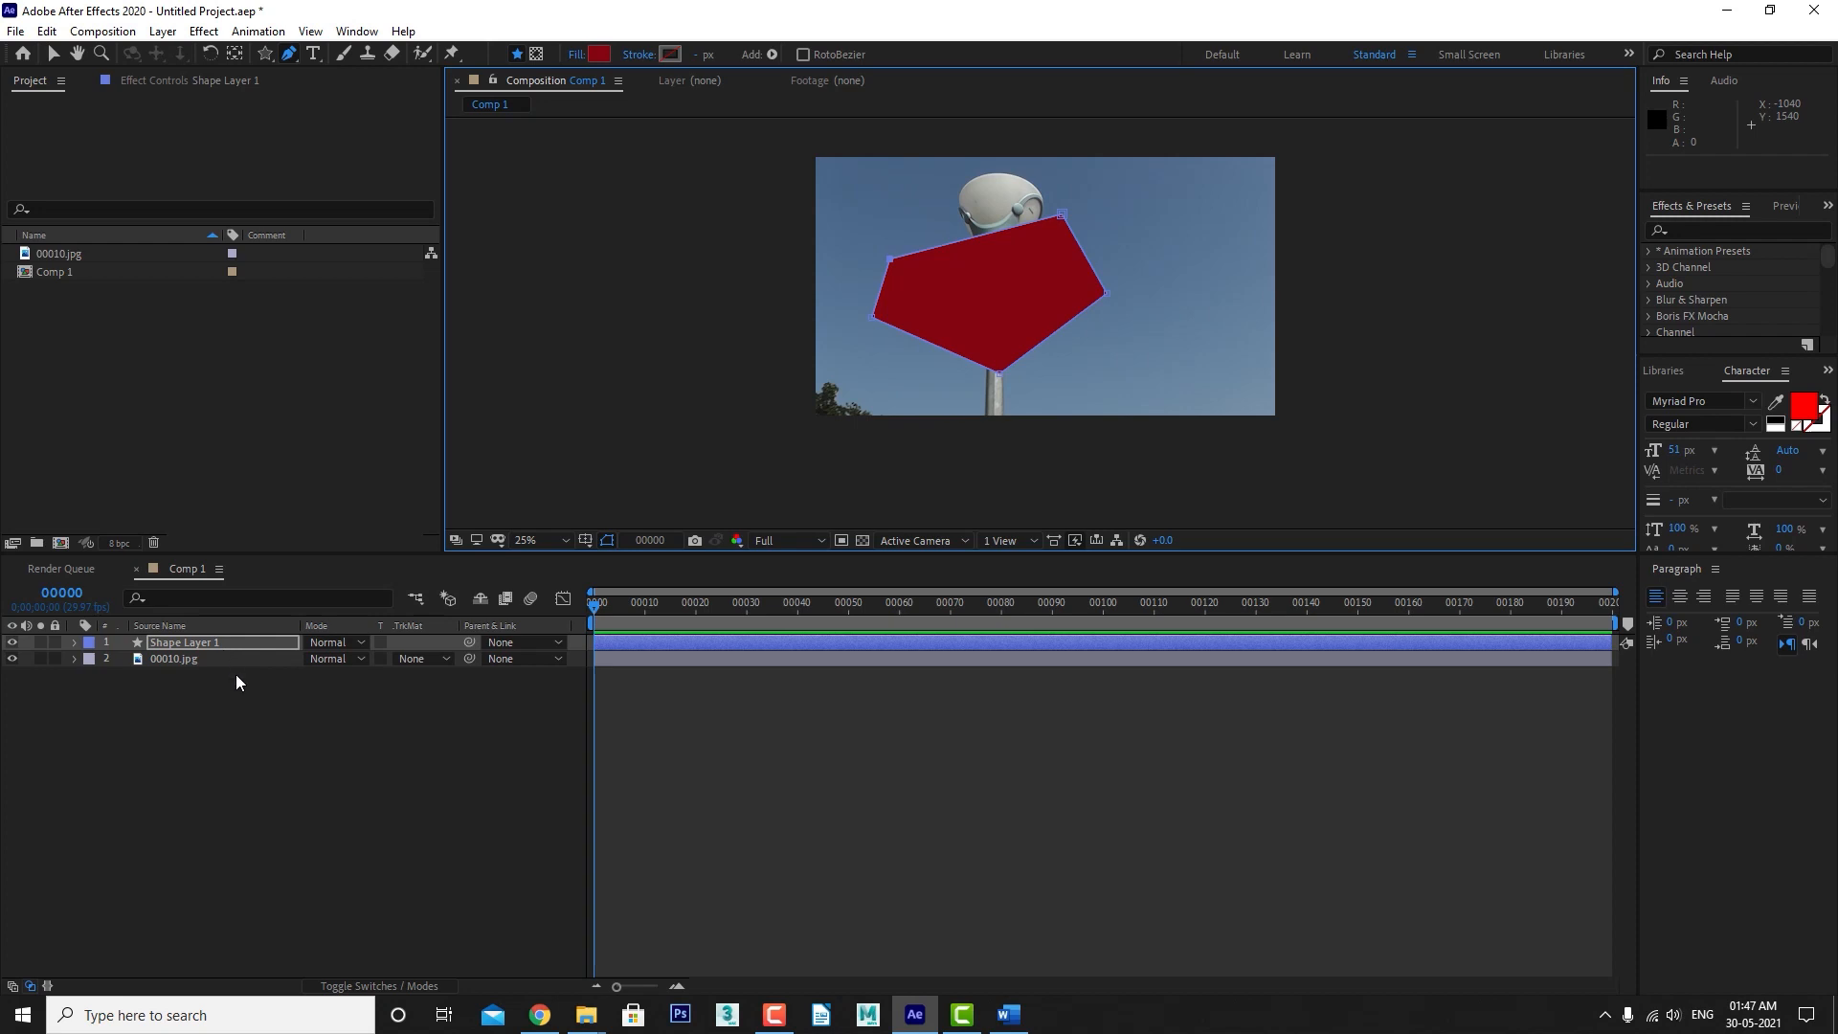
Delete the pen-drawn shape layer from the composition.
left_click(251, 695)
left_click(208, 647)
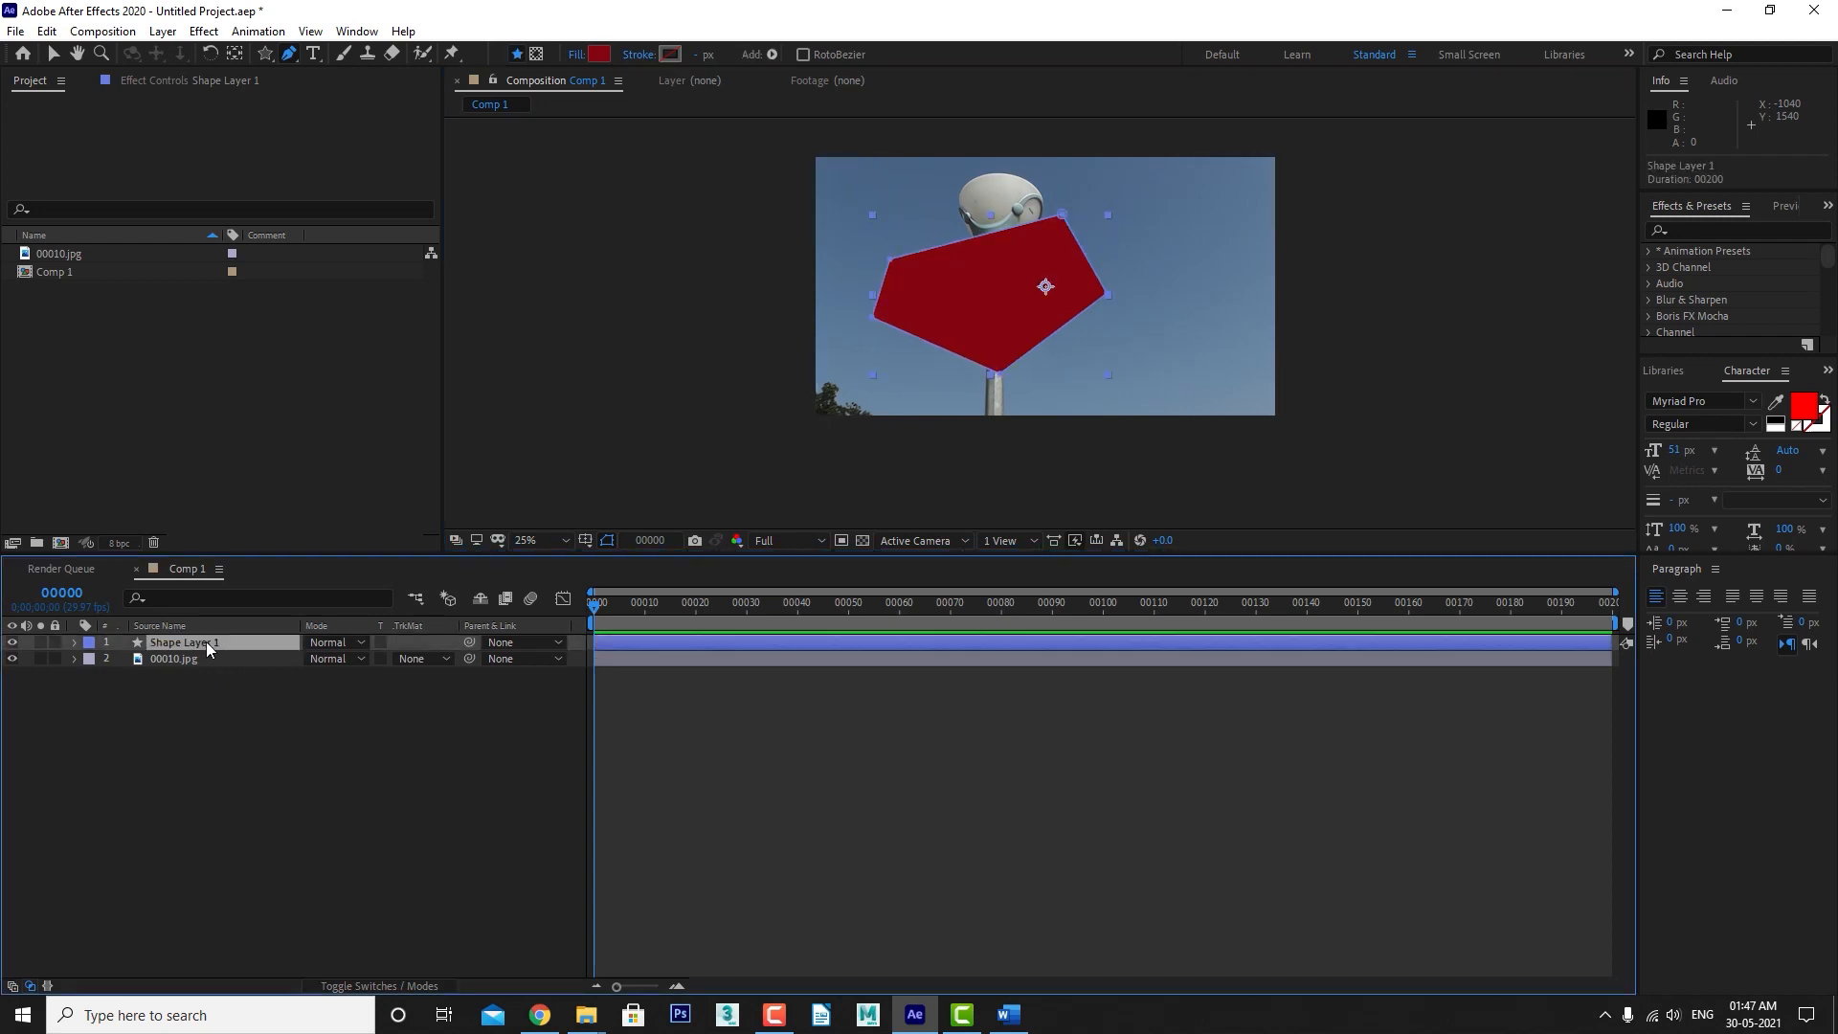
key("Delete")
Draw a closed five-point mask around the lamp head on the 00010.jpg layer with the Pen Tool.
left_click(188, 647)
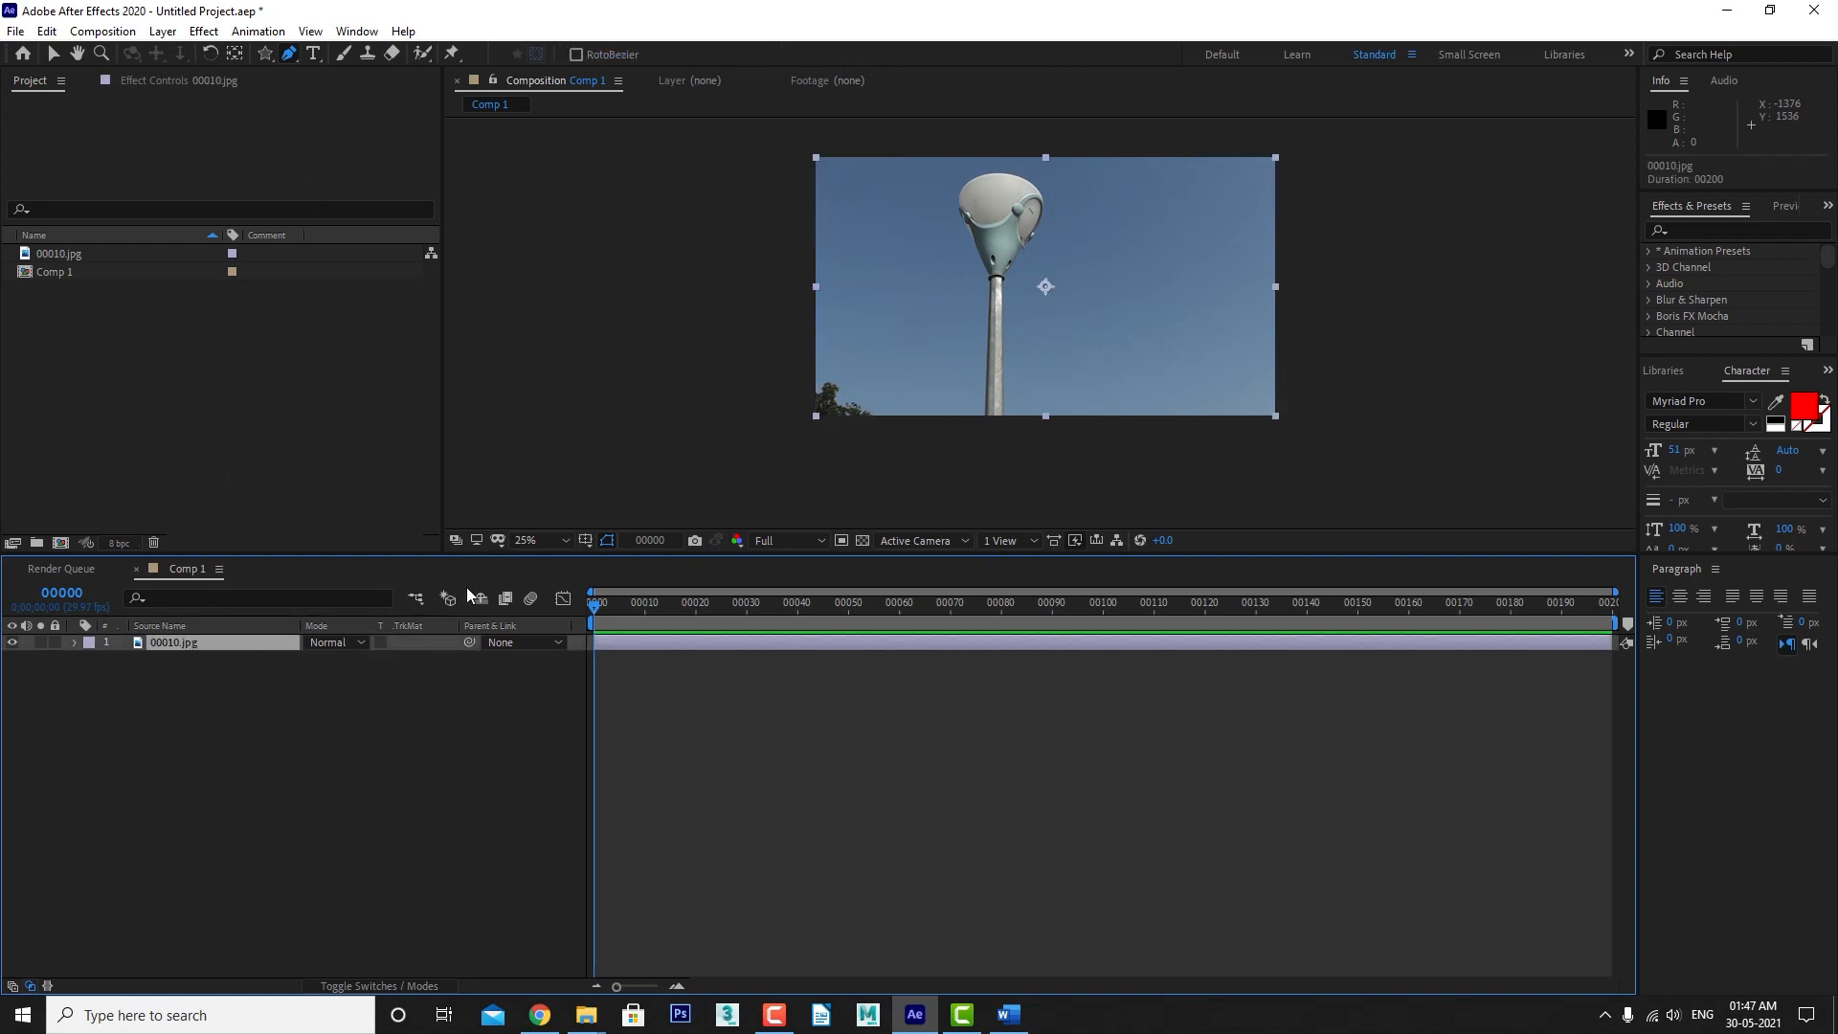
left_click(925, 213)
left_click(911, 275)
left_click(978, 328)
left_click(1092, 306)
left_click(1097, 207)
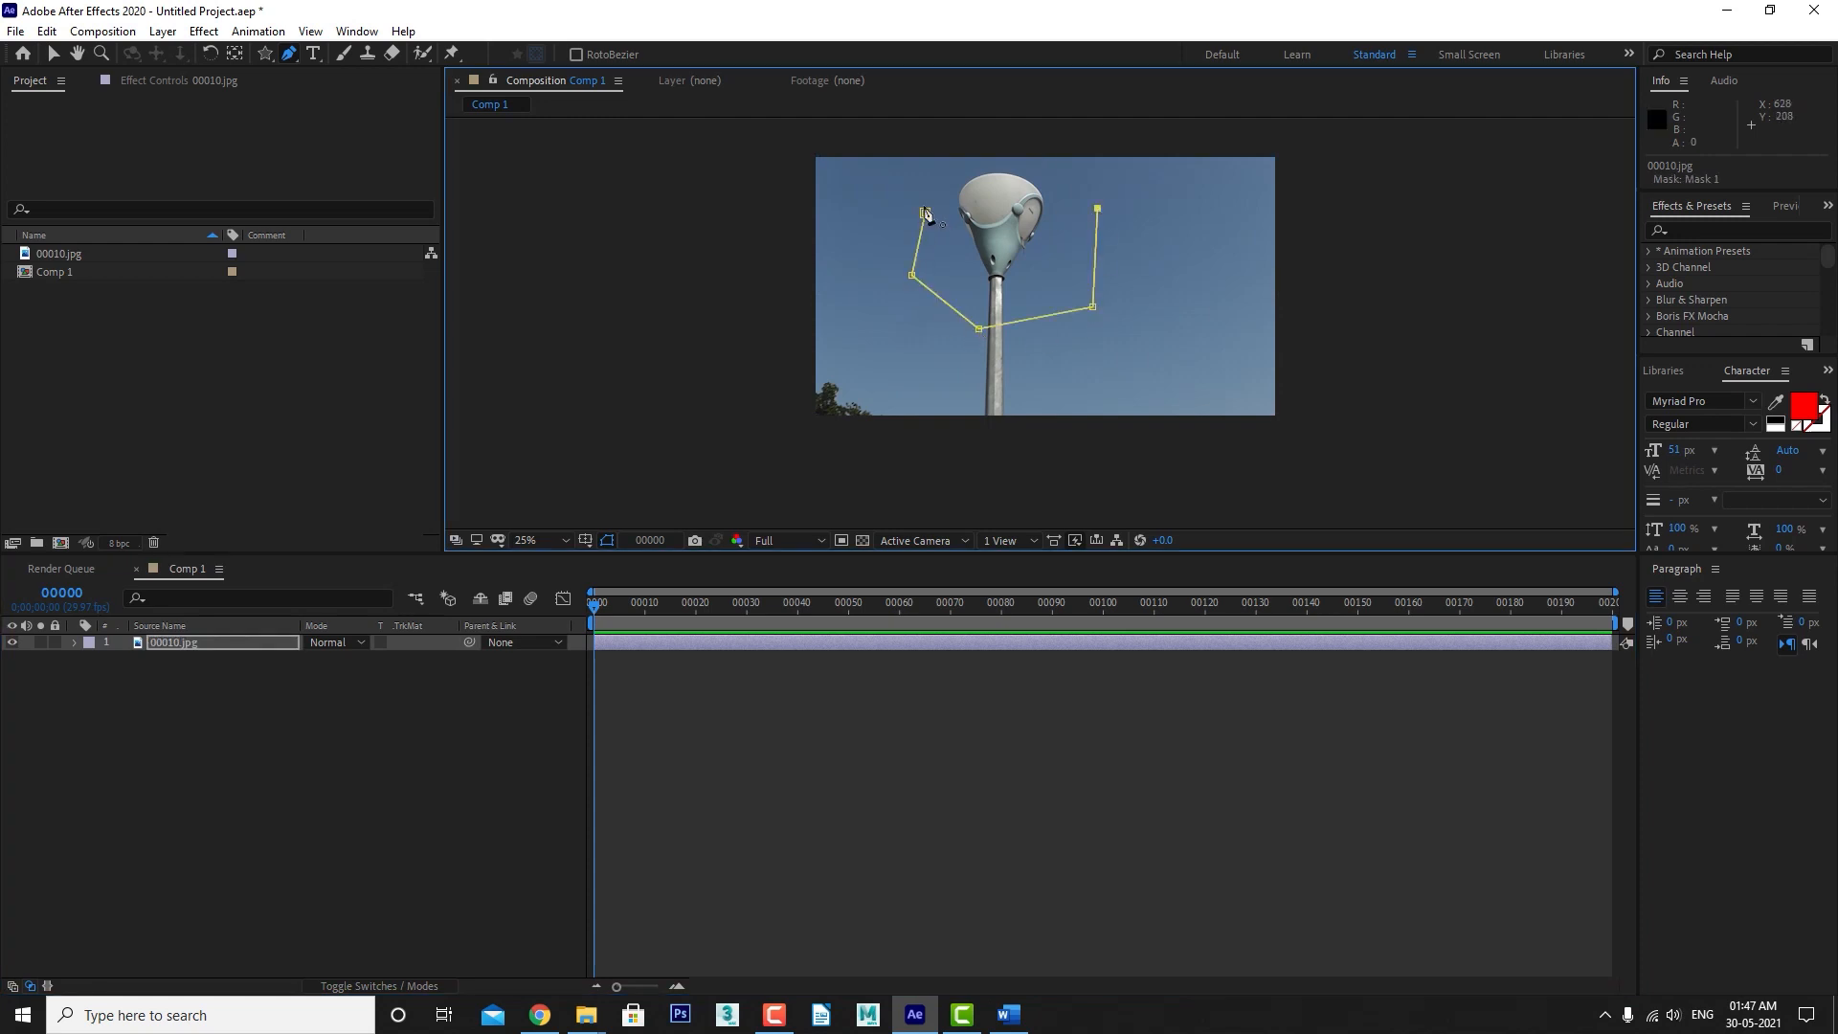
left_click(925, 212)
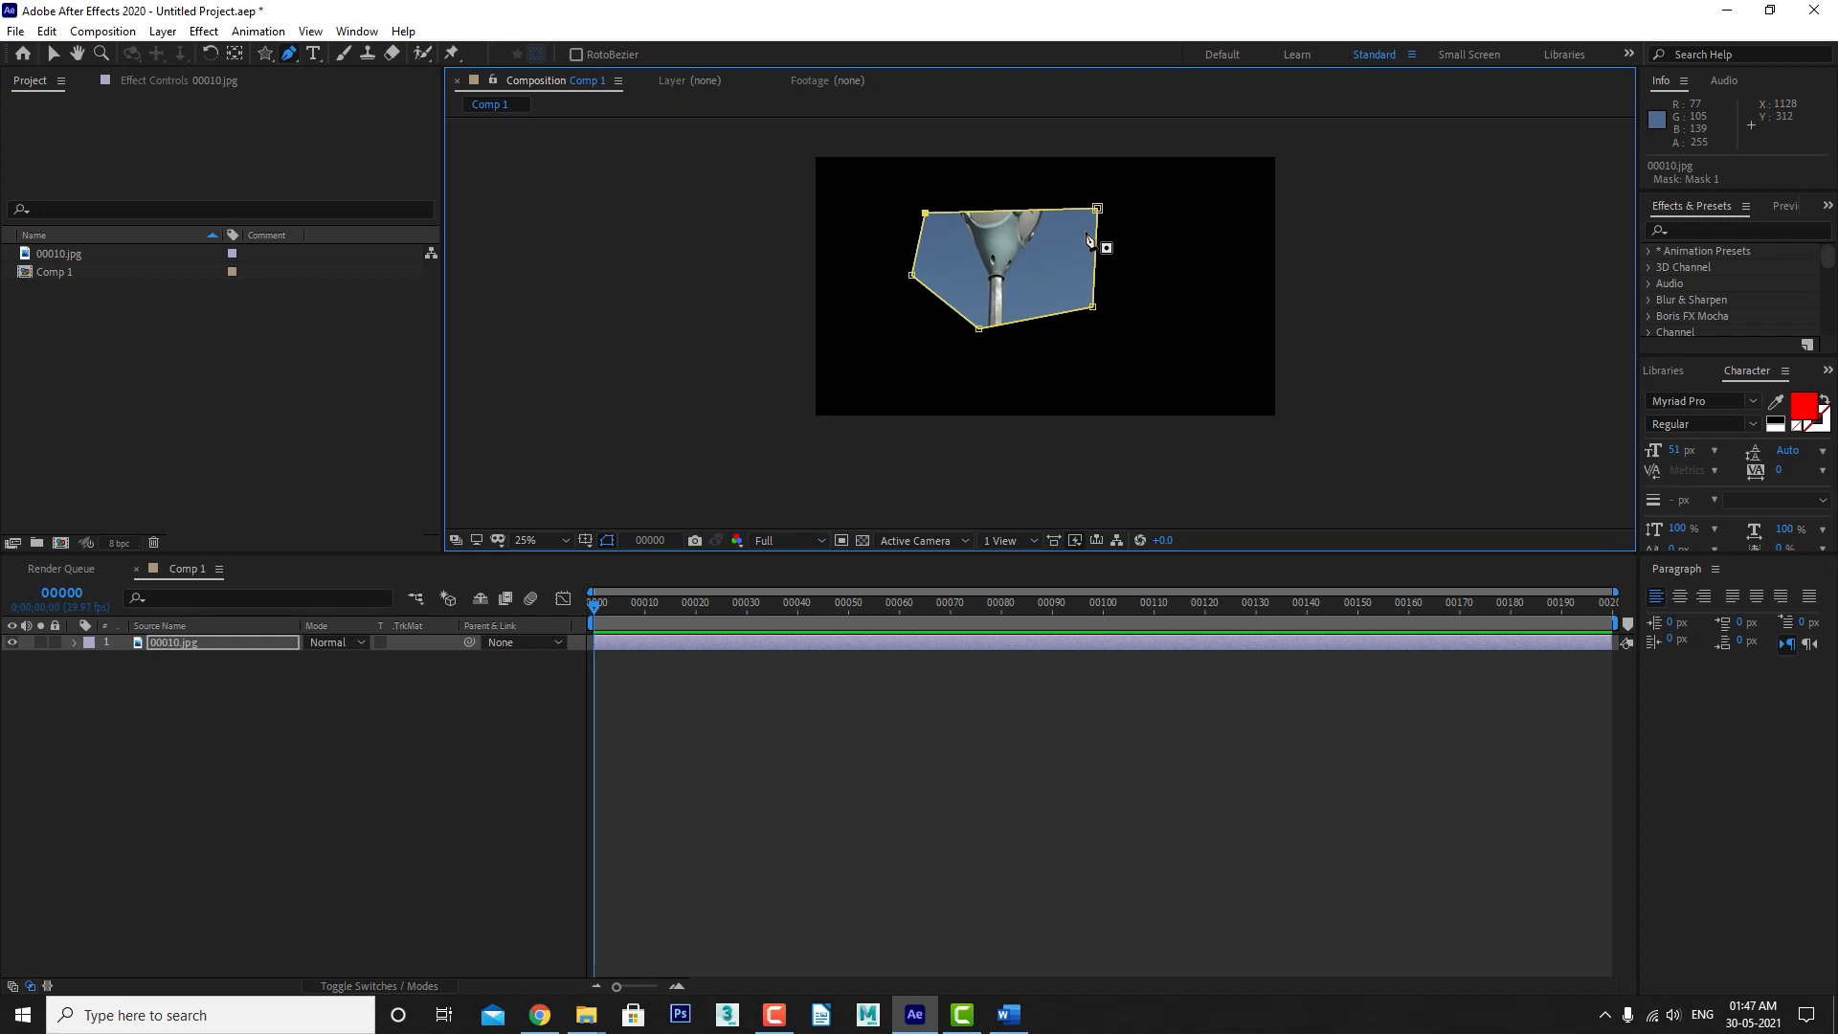
Replace the masked layer with a fresh copy of 00010.jpg in Comp 1 and lock that layer.
left_click(358, 848)
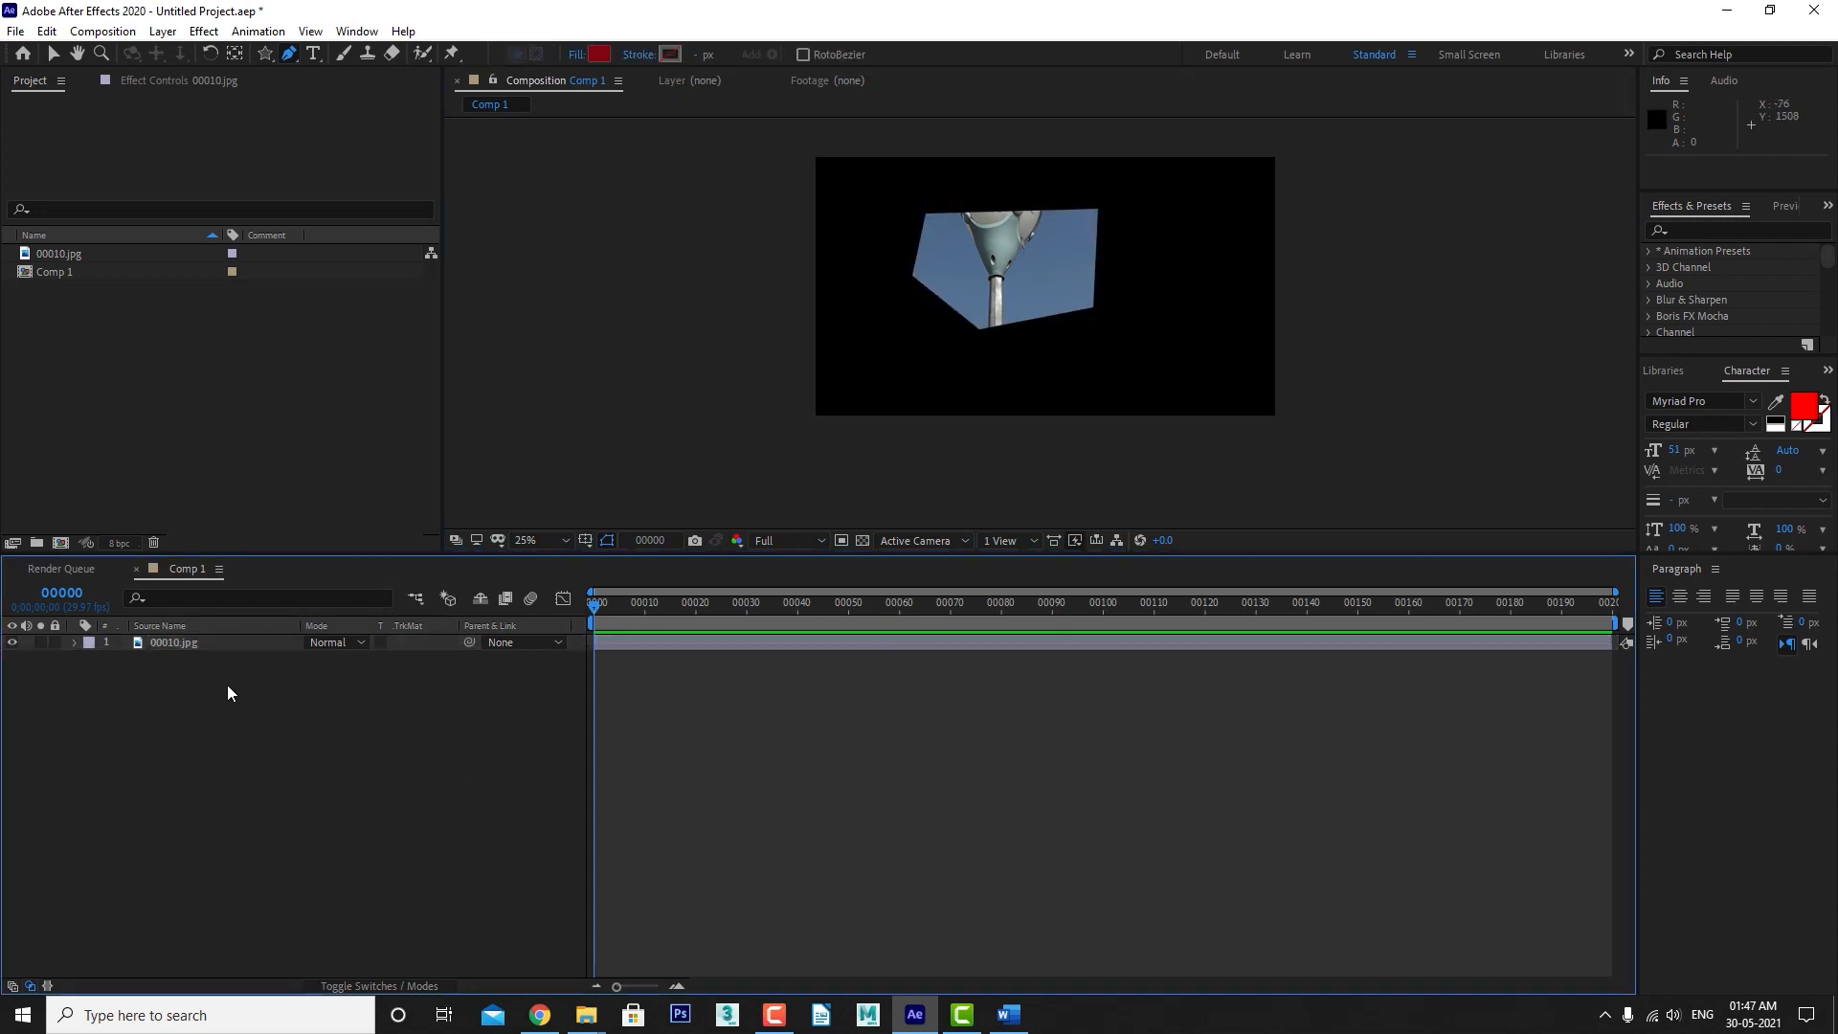
left_click(187, 642)
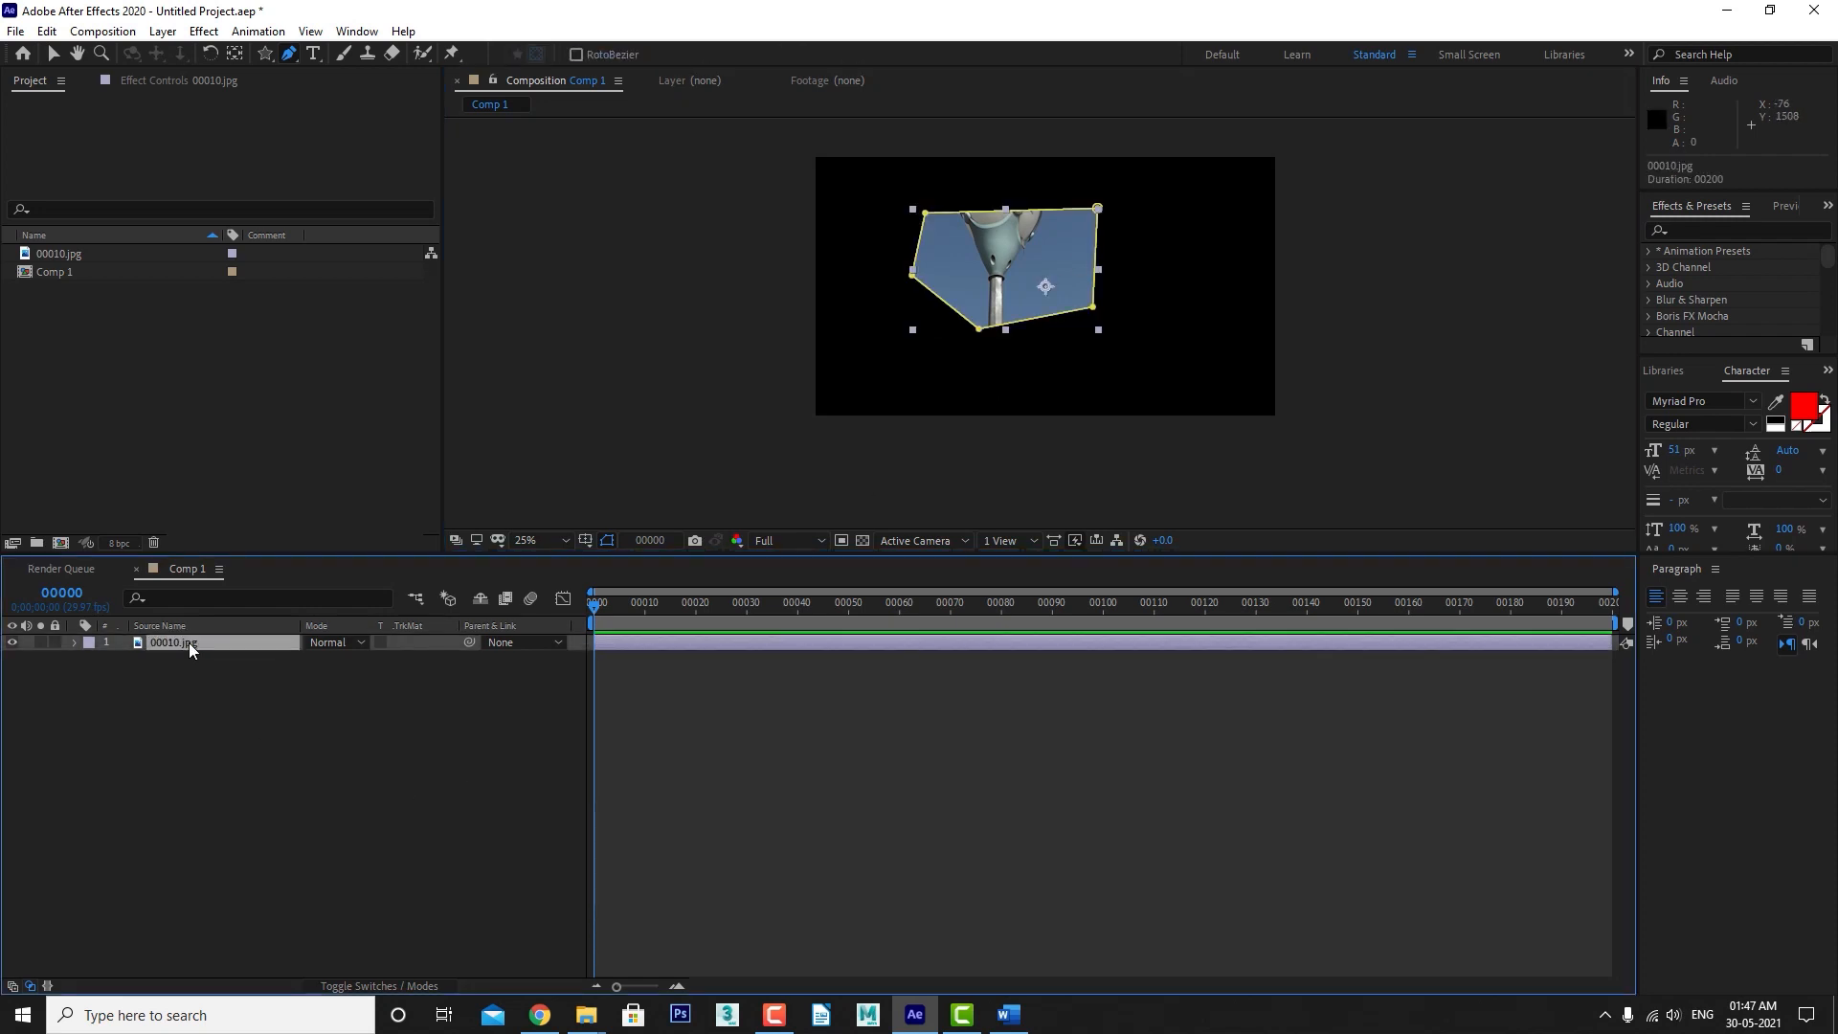
key("Delete")
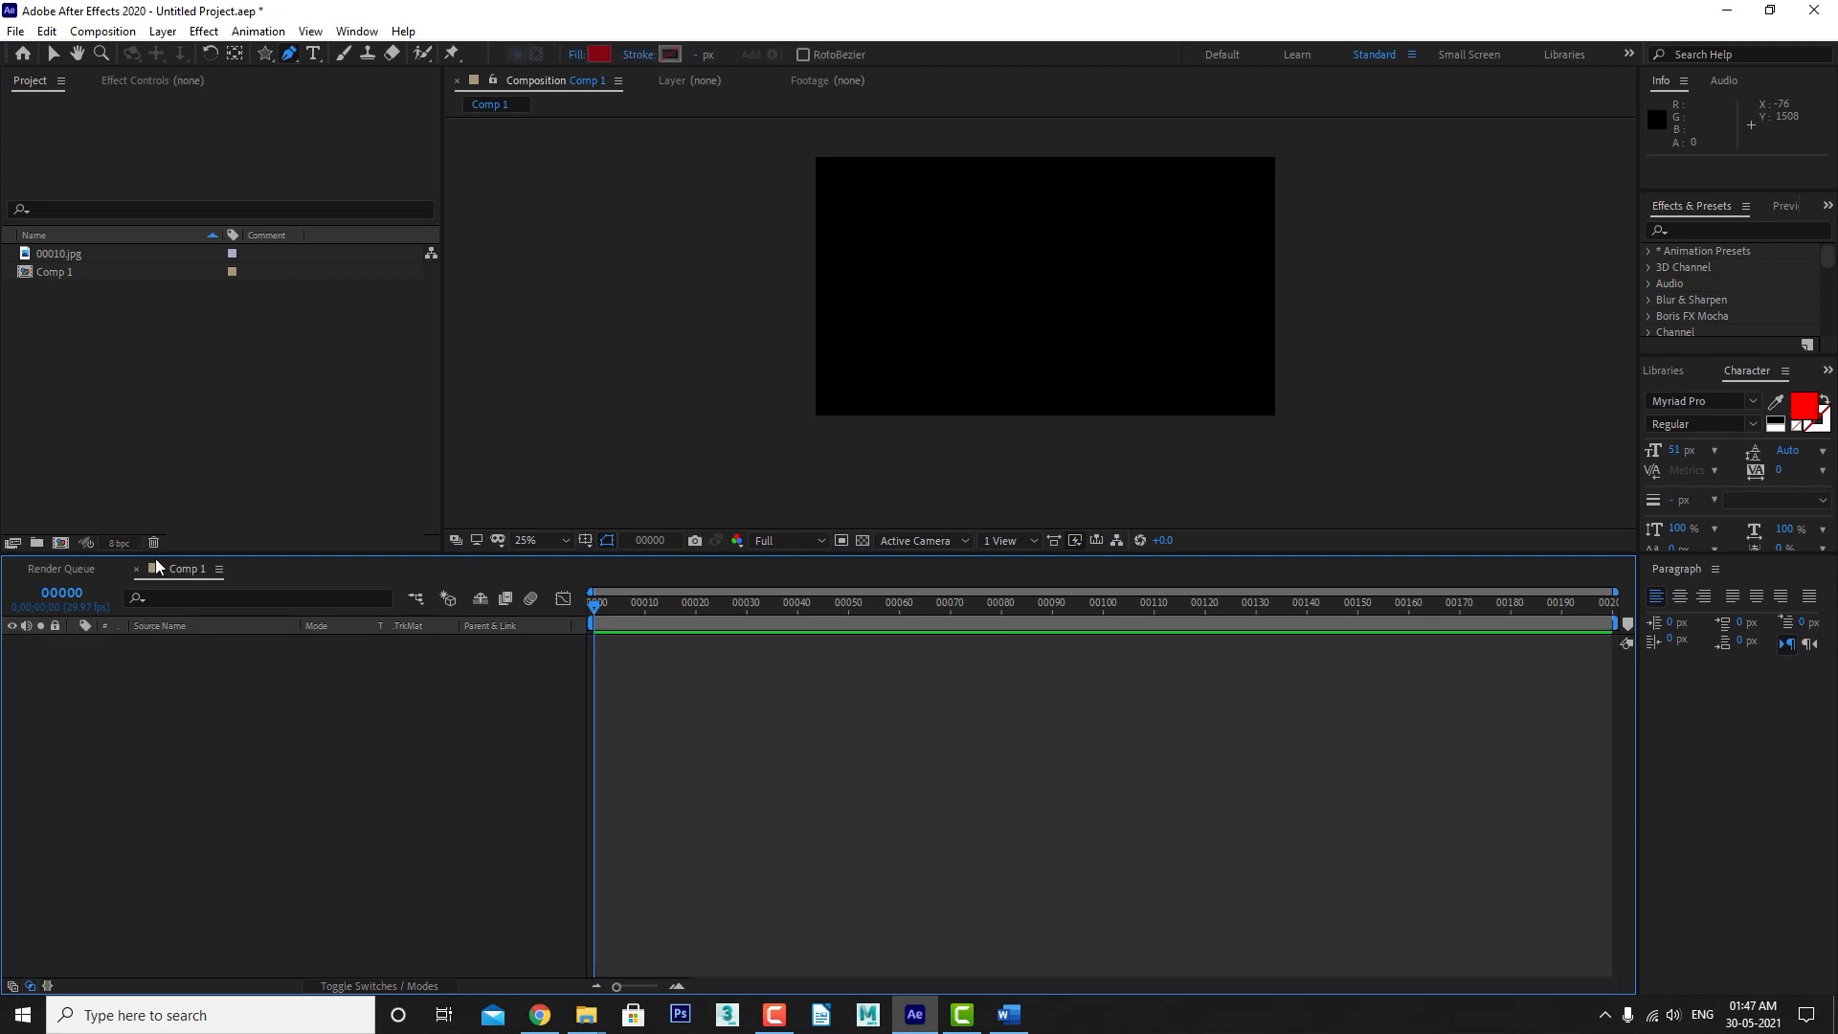
left_click(180, 457)
left_click_drag(66, 251, 263, 754)
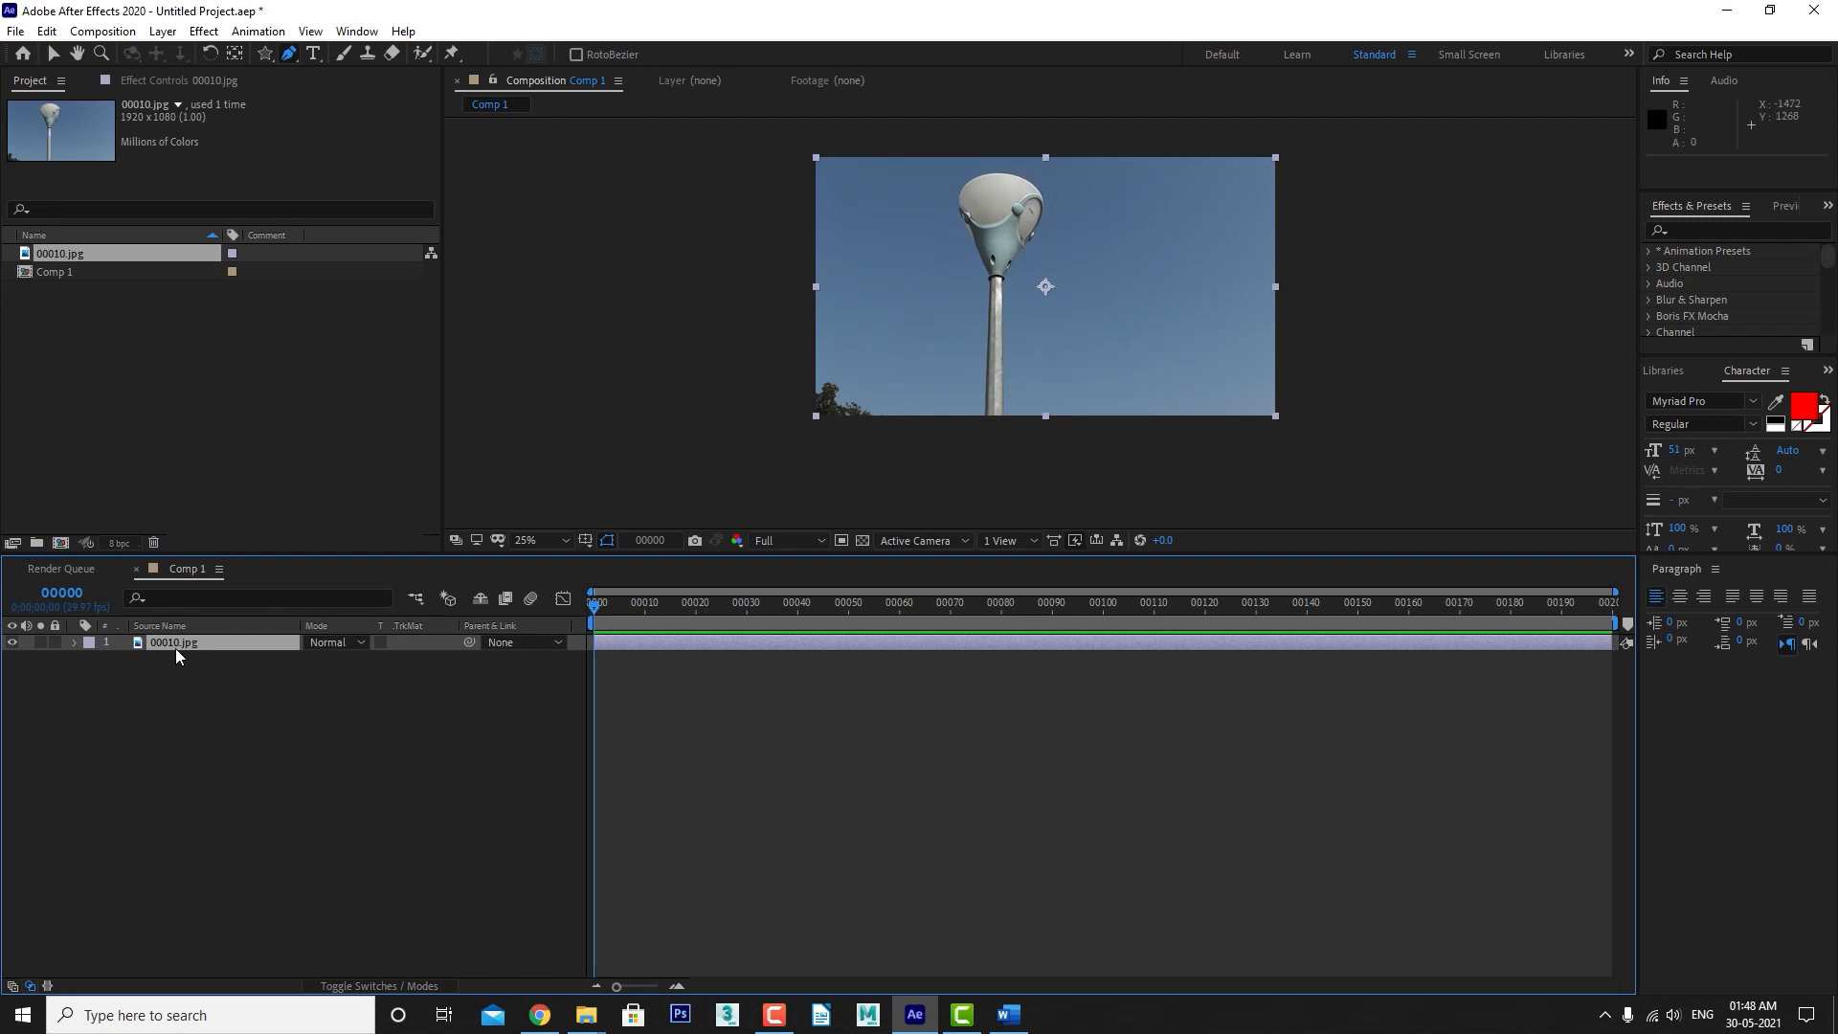
left_click(56, 641)
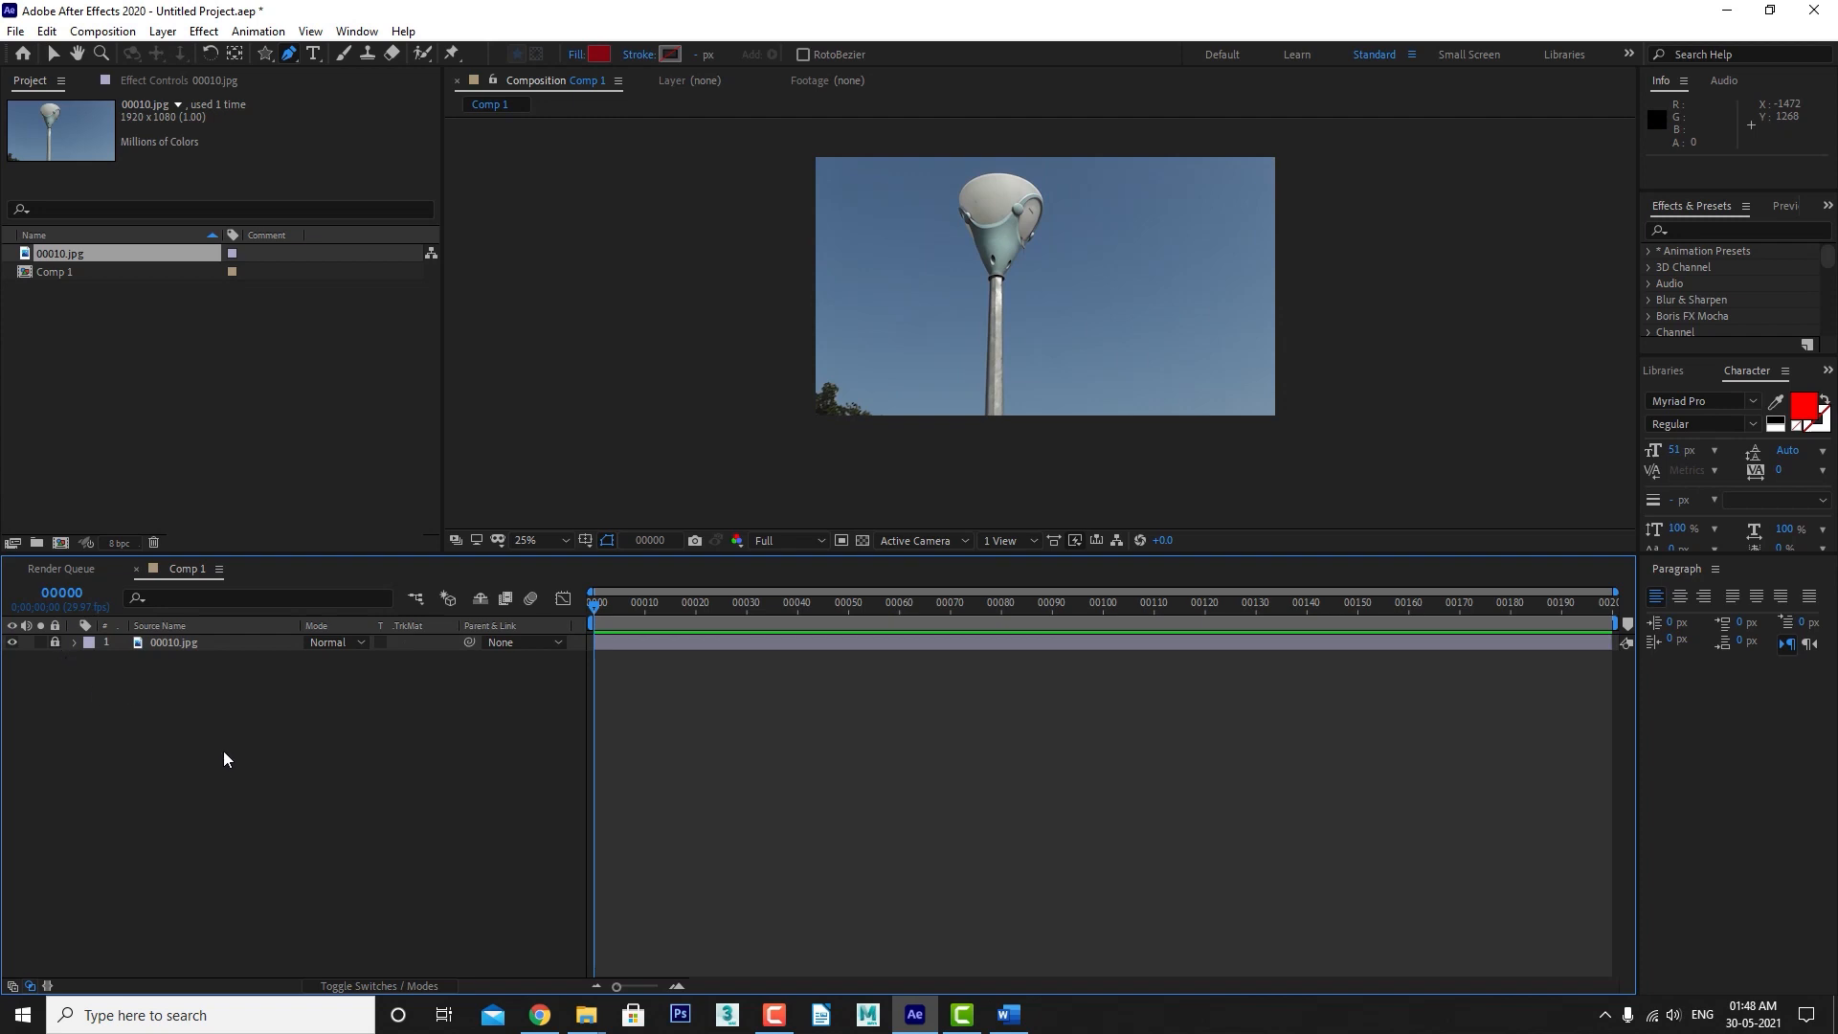
Set the Pen Tool's shape fill to None in the Fill Options.
mouse_move(1099, 299)
left_mouse_down()
mouse_move(1107, 329)
mouse_move(1084, 331)
left_mouse_up()
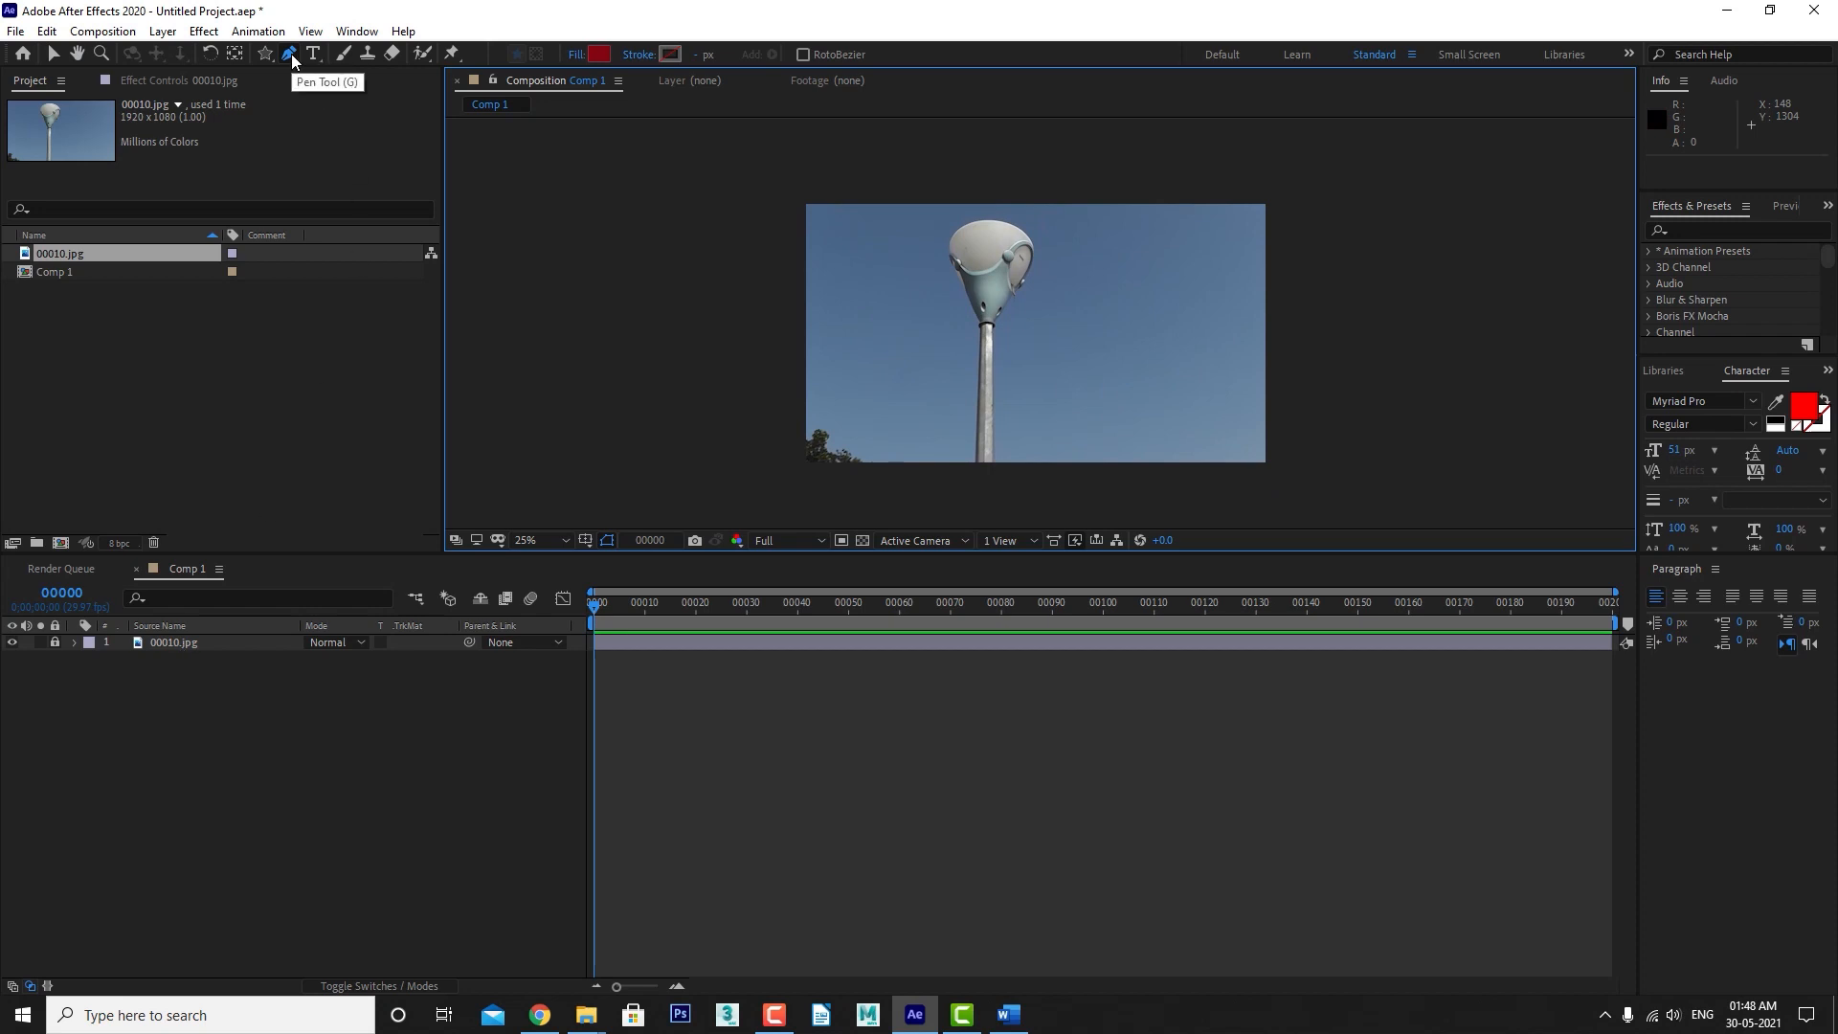
left_click(575, 58)
left_click(507, 334)
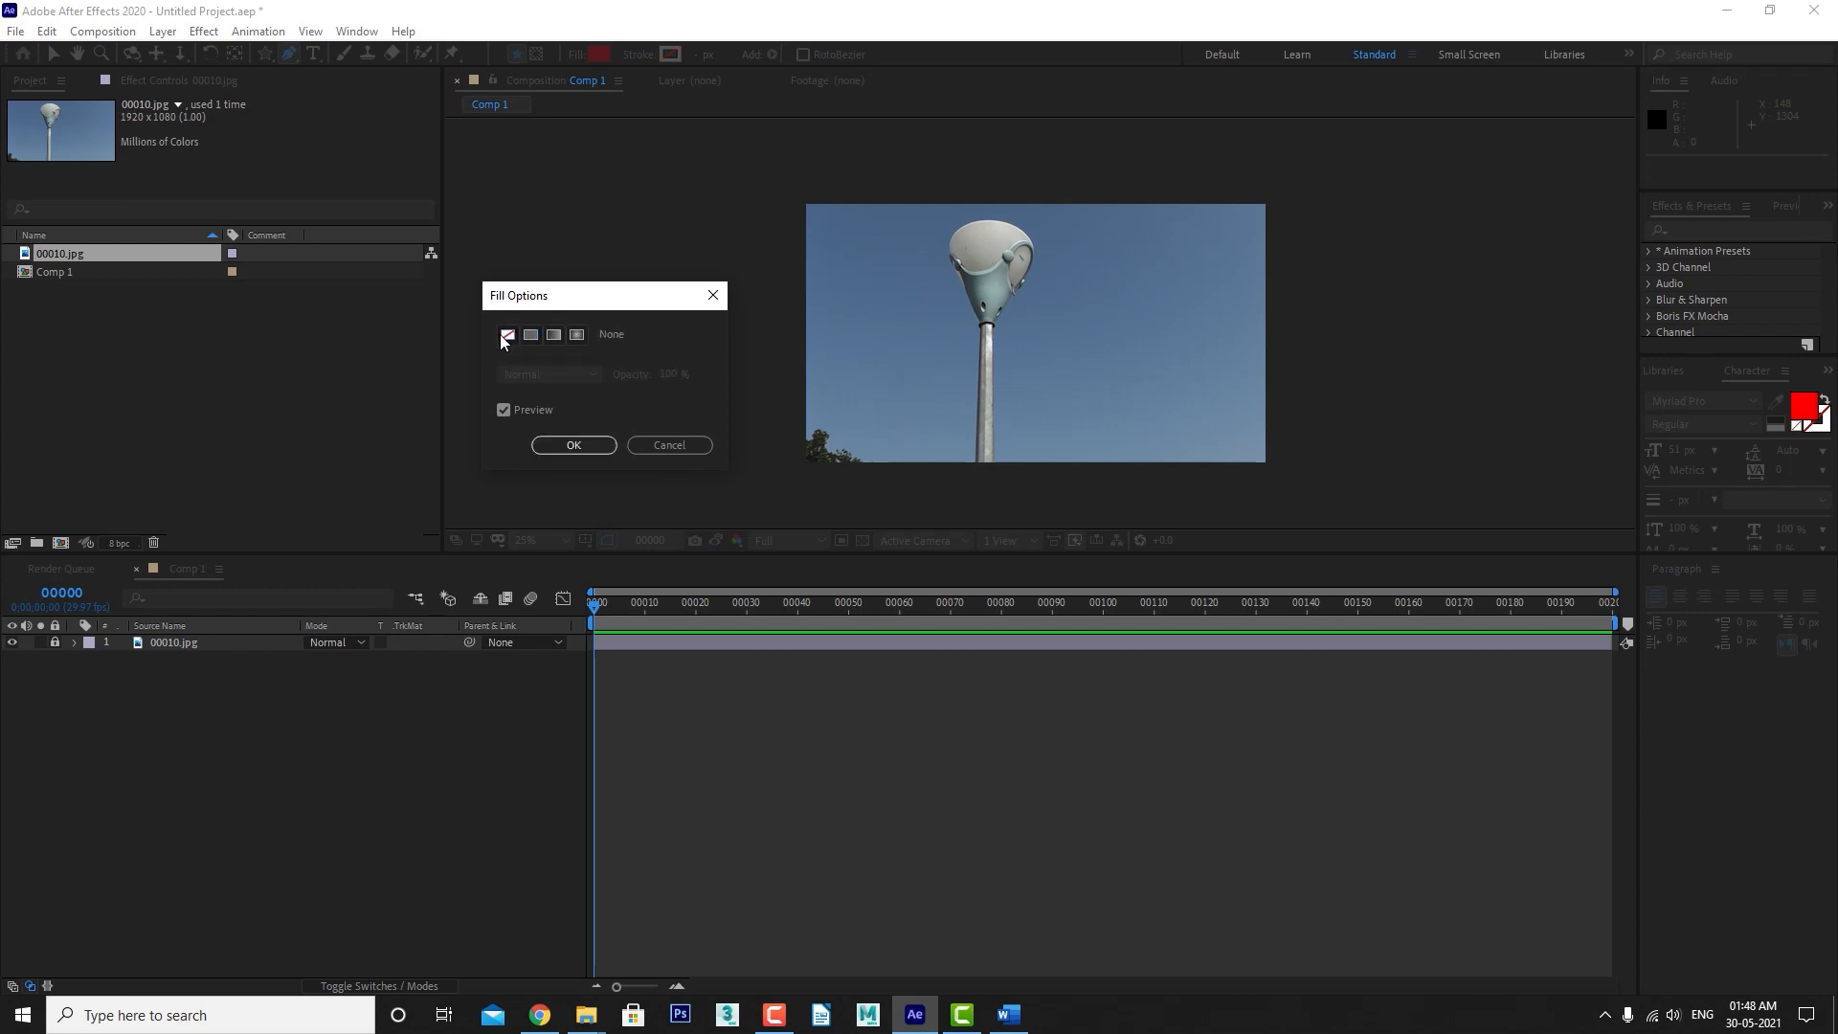
left_click(574, 445)
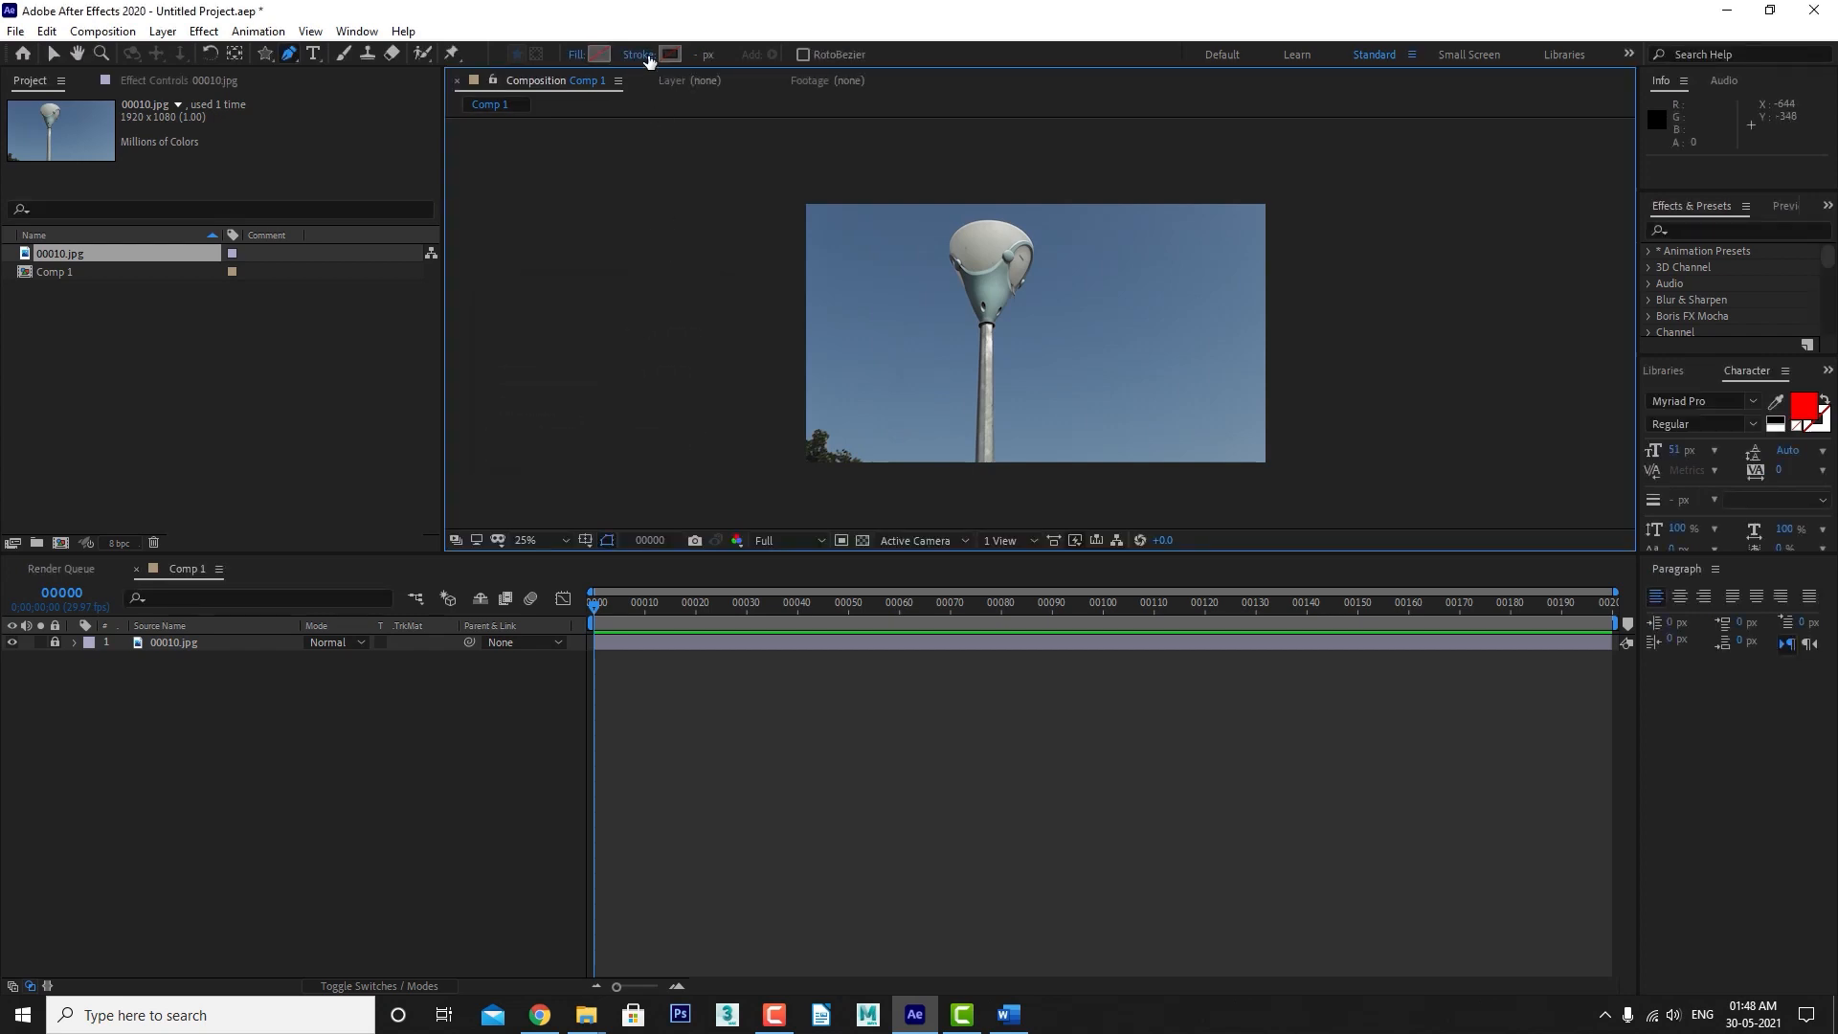
Maximize the Composition panel so that the image fills the workspace.
scroll(957, 388, "up", 2)
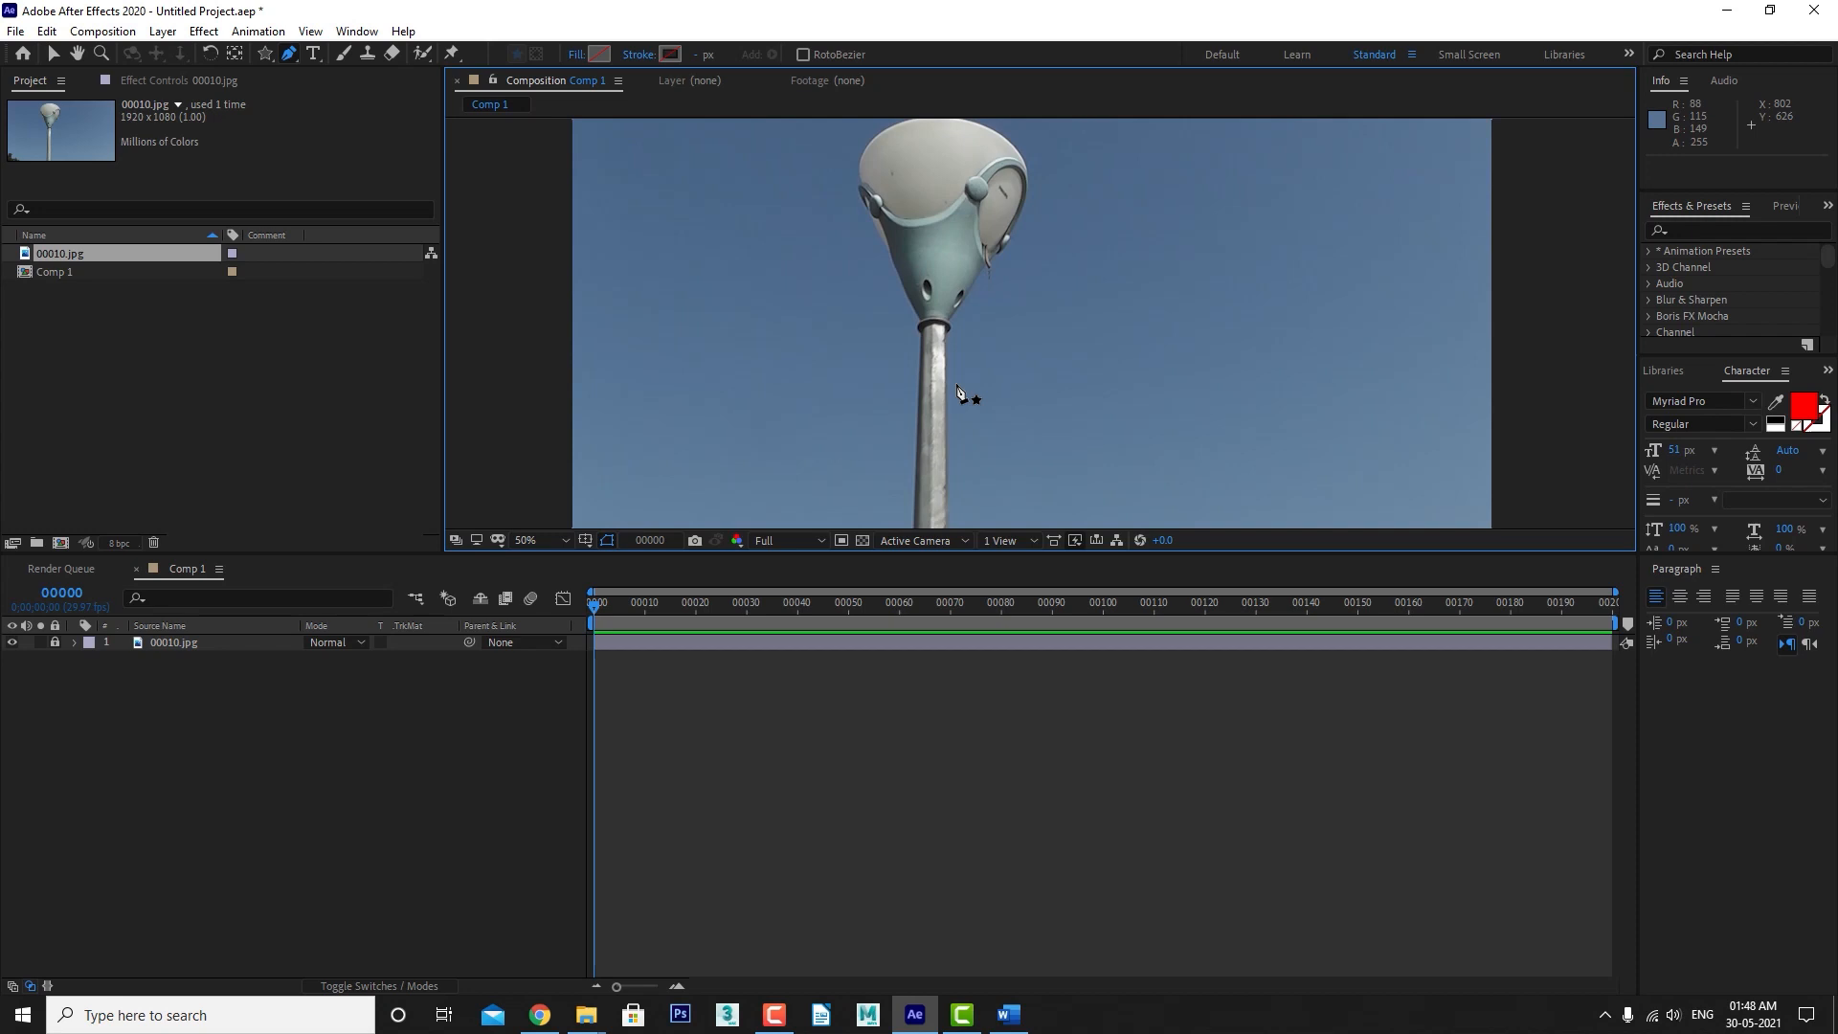
key("grave")
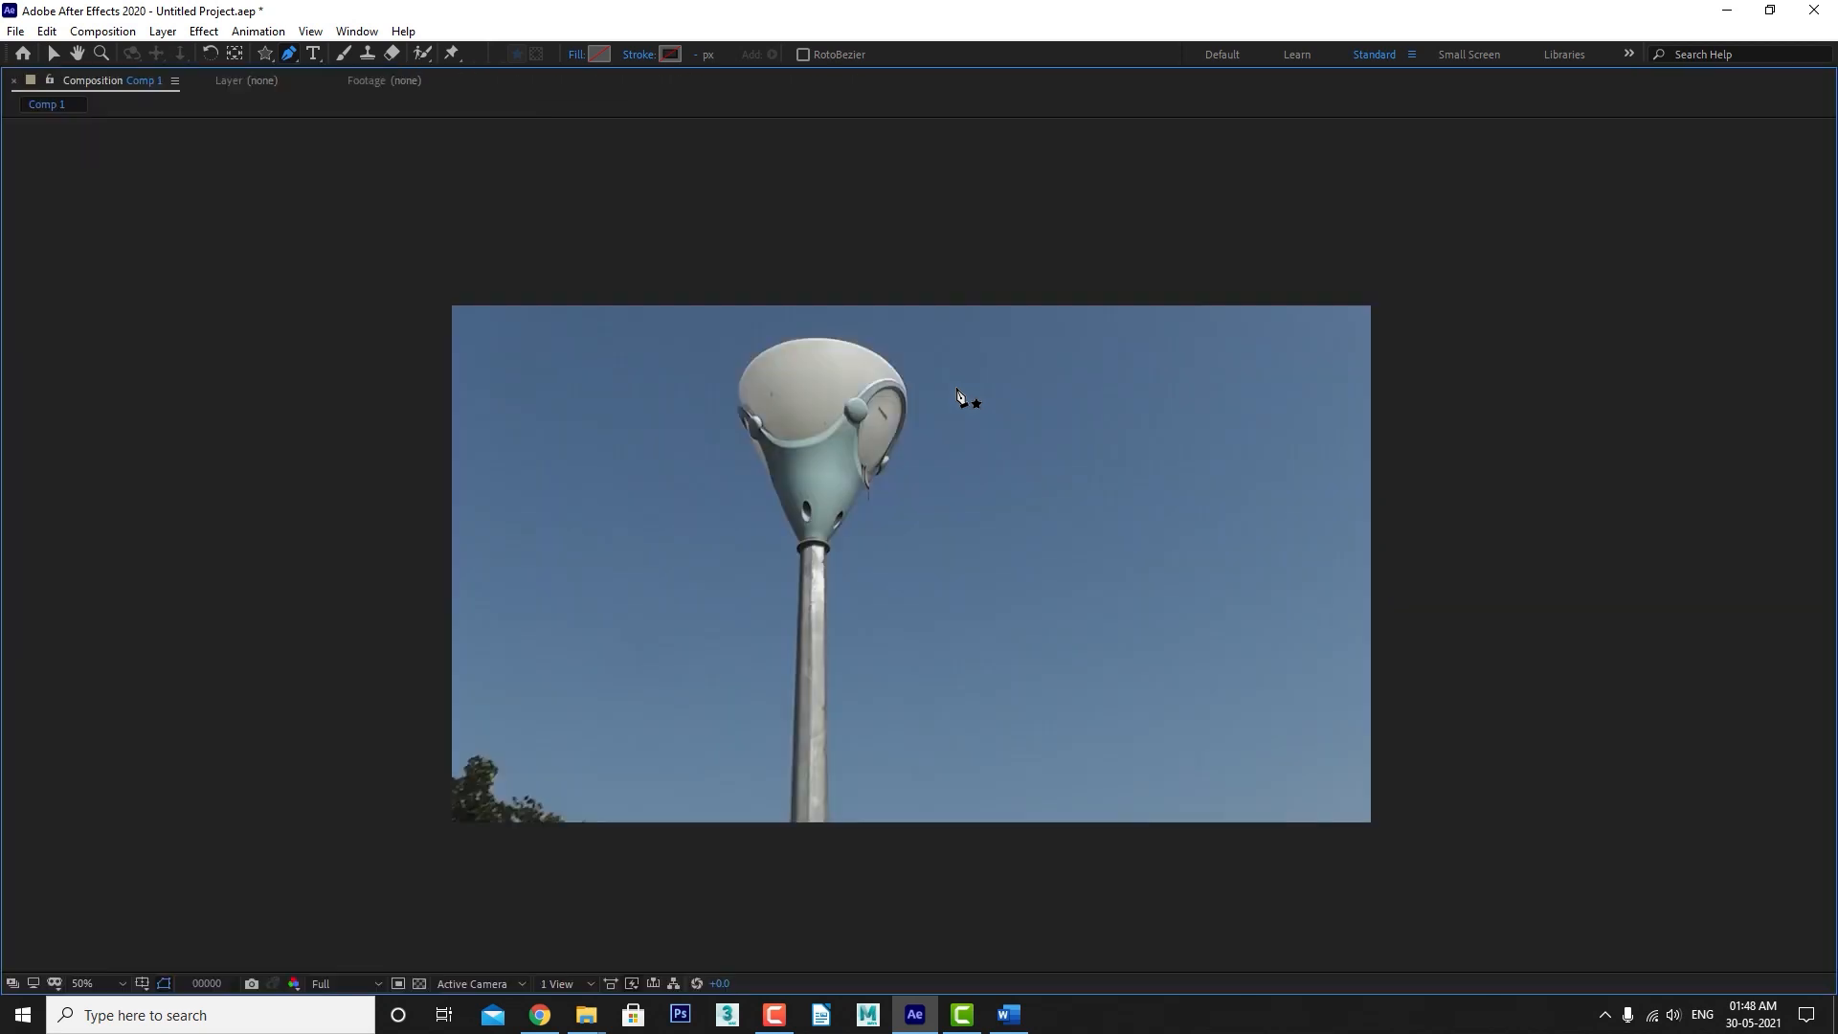
key("grave")
key("grave")
key("grave")
key("grave")
key("grave")
key("grave")
key("grave")
key("grave")
key("grave")
key("grave")
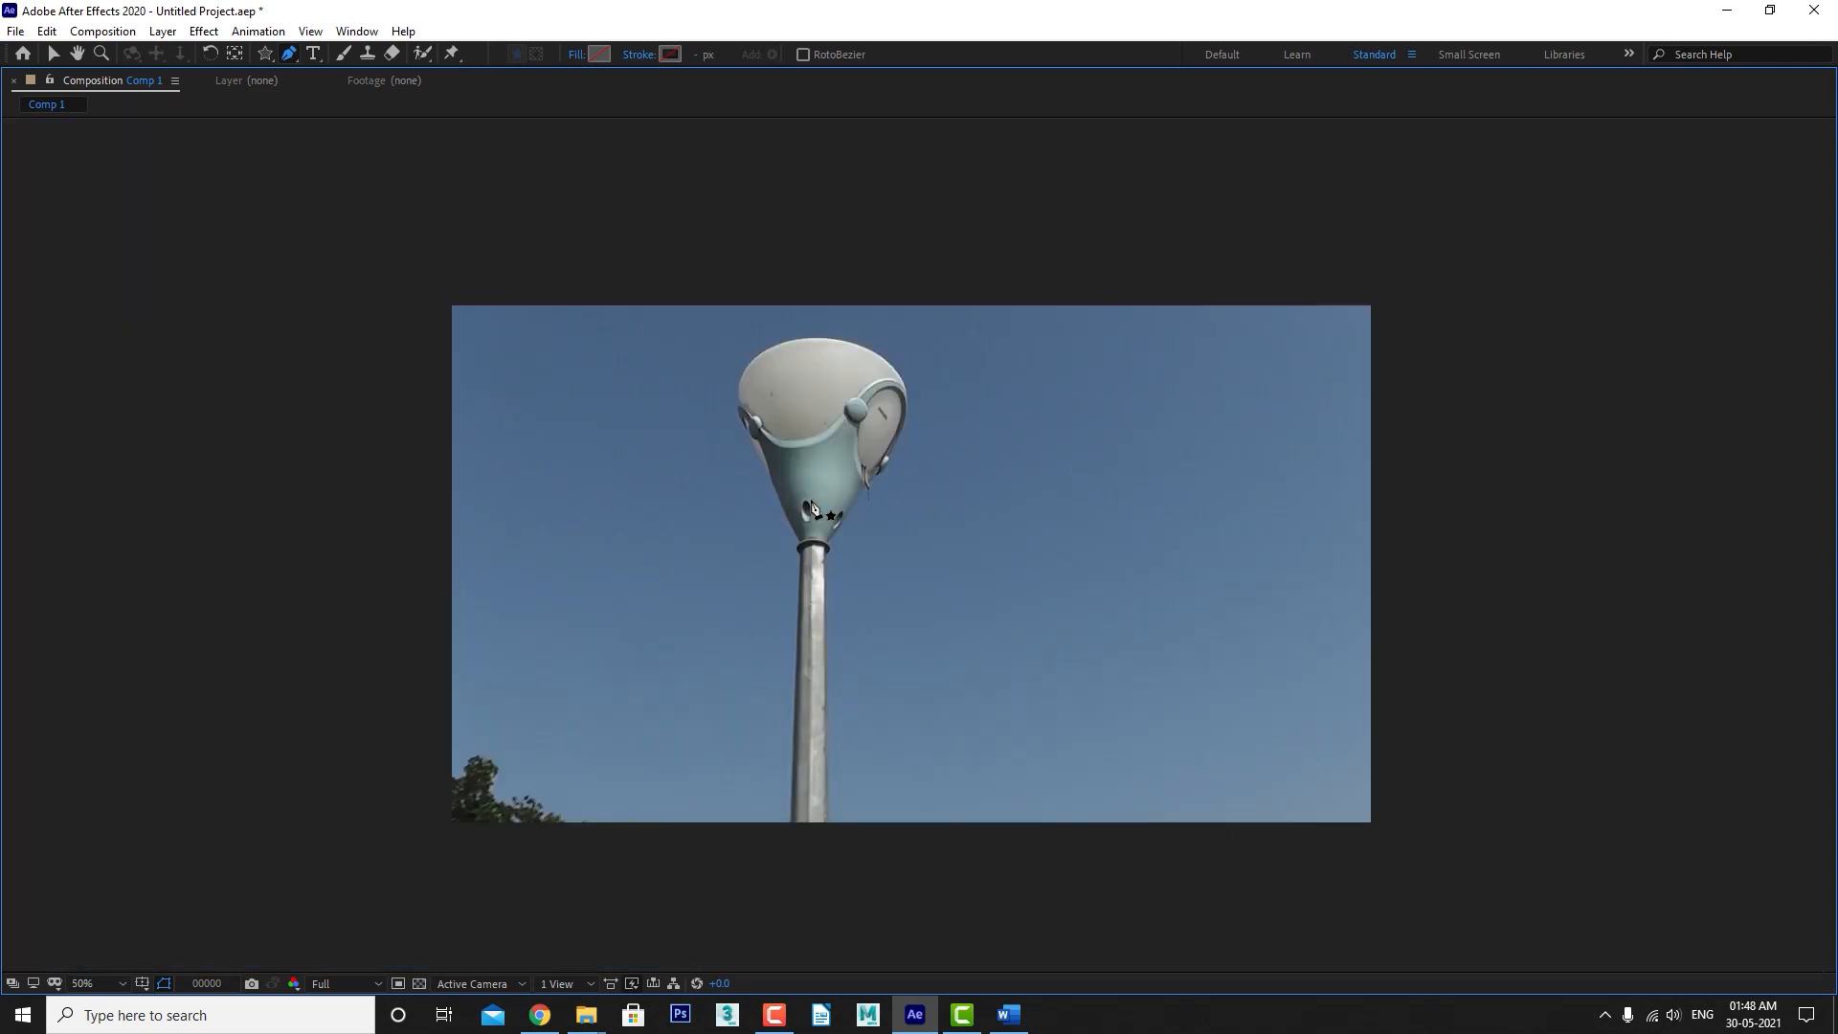
Start a Pen Tool path at the pole's base and trace its left edge up to the dark collar.
key("h")
left_click_drag(811, 508, 796, 439)
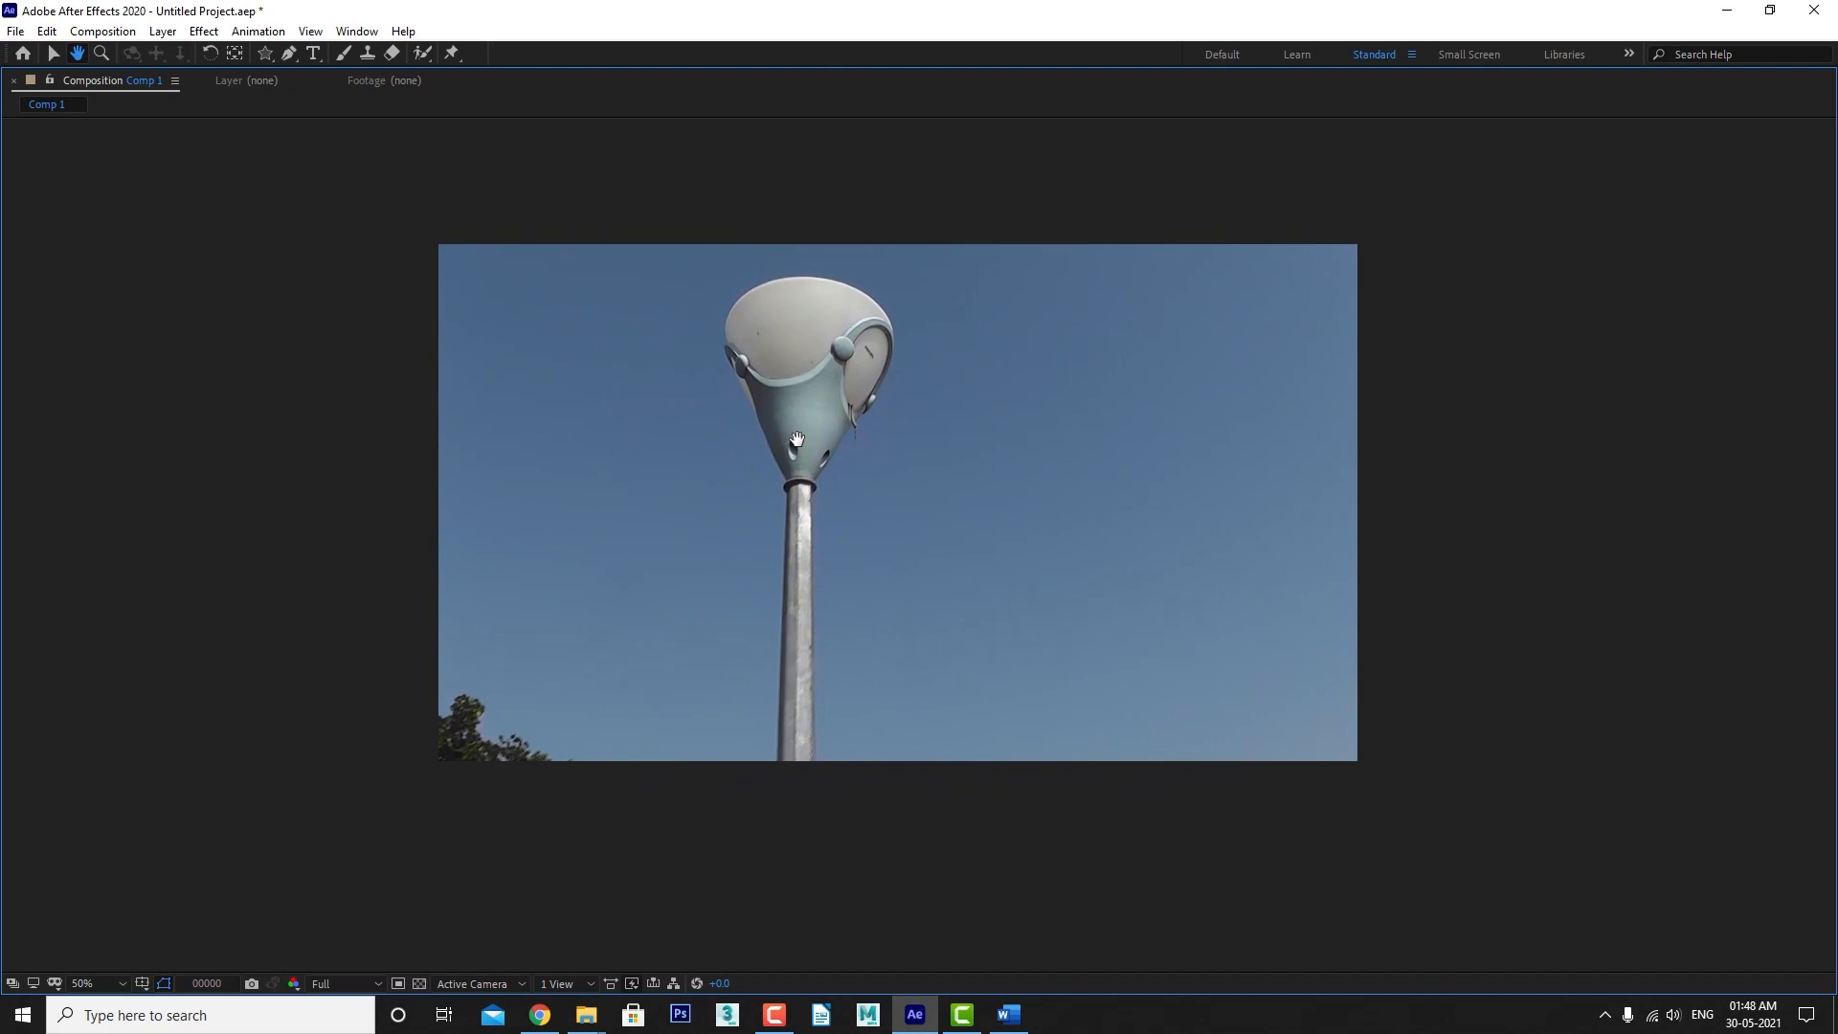
left_click_drag(797, 438, 830, 379)
key("g")
key("period")
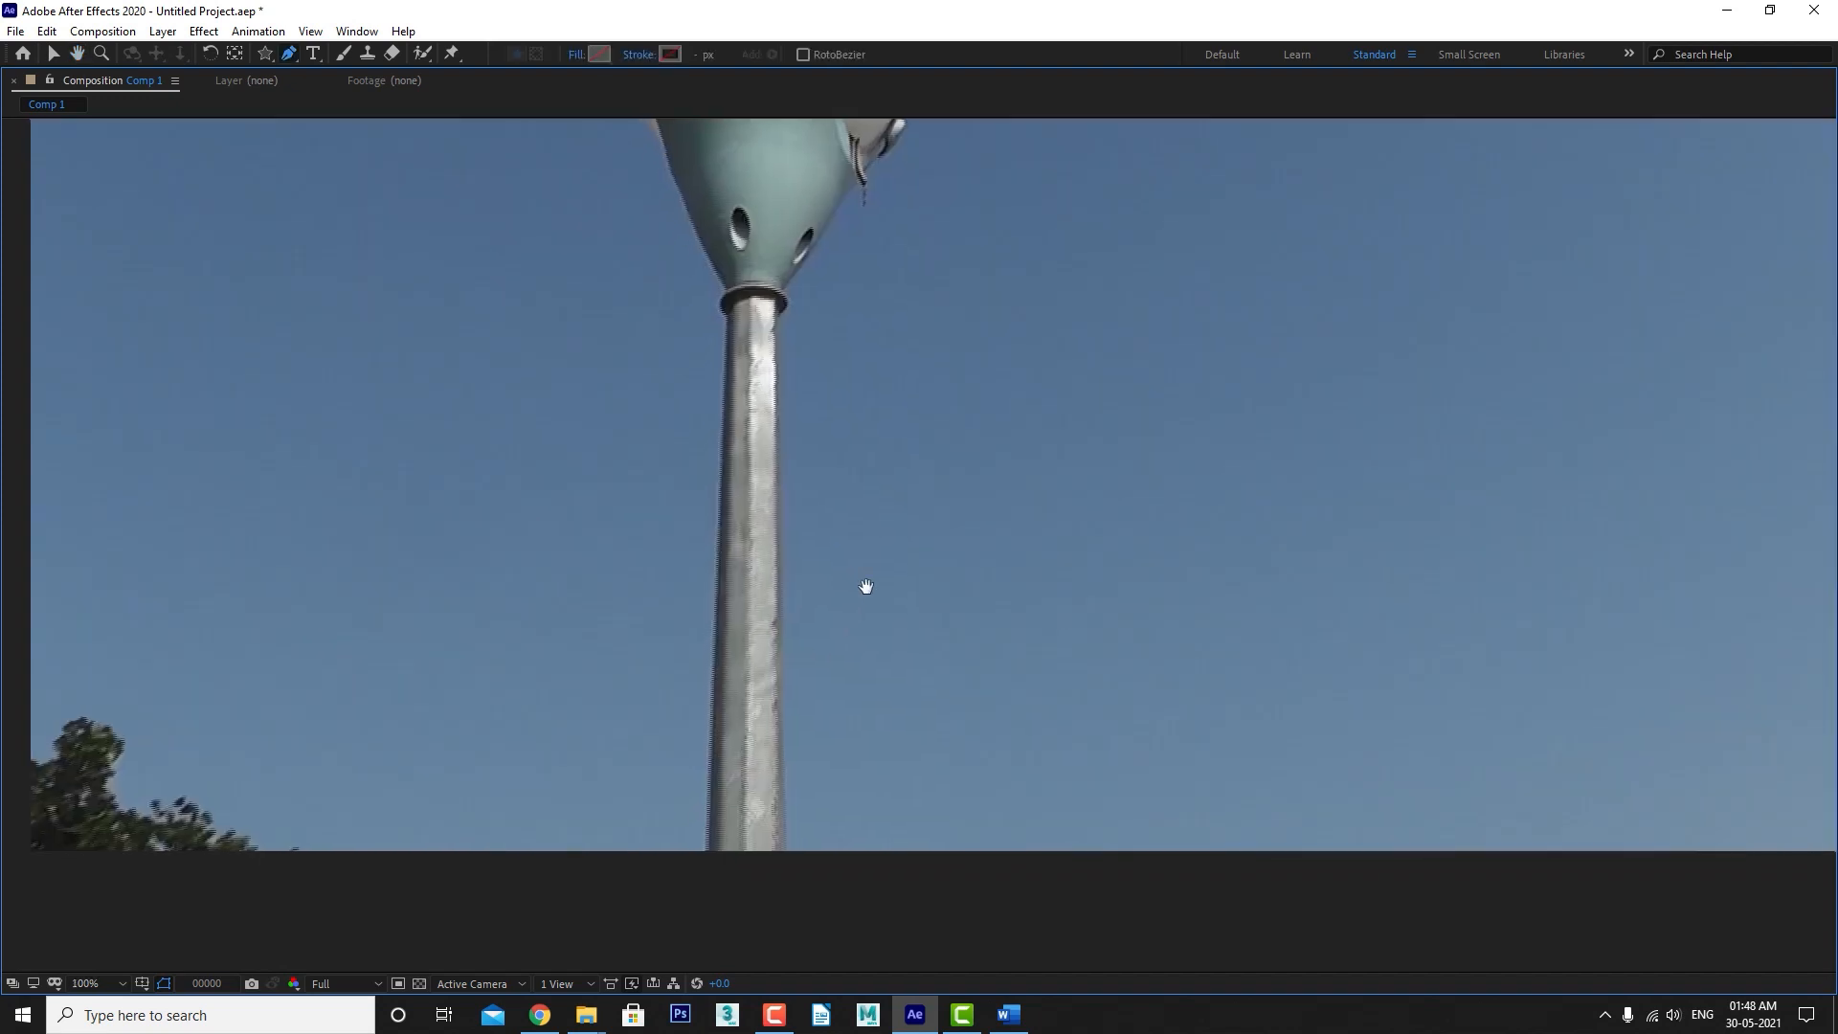
key("period")
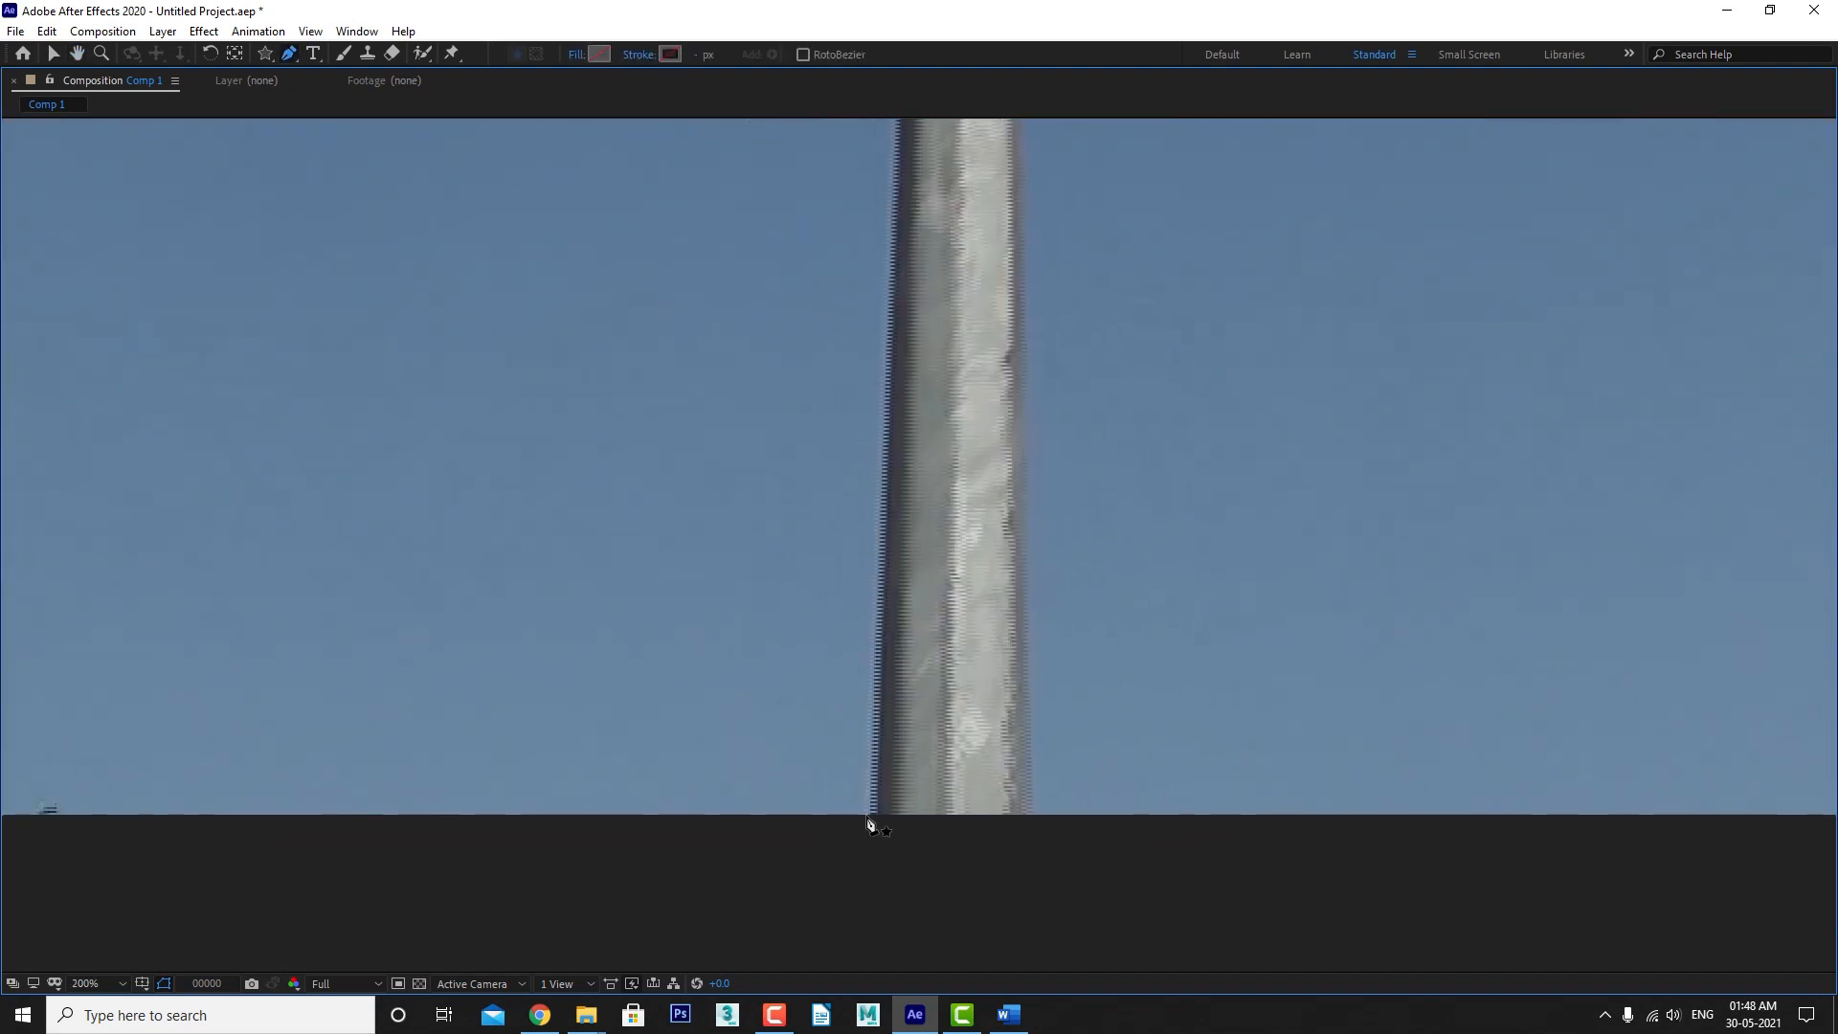
key("h")
left_click_drag(977, 357, 883, 538)
key("g")
left_click(870, 444)
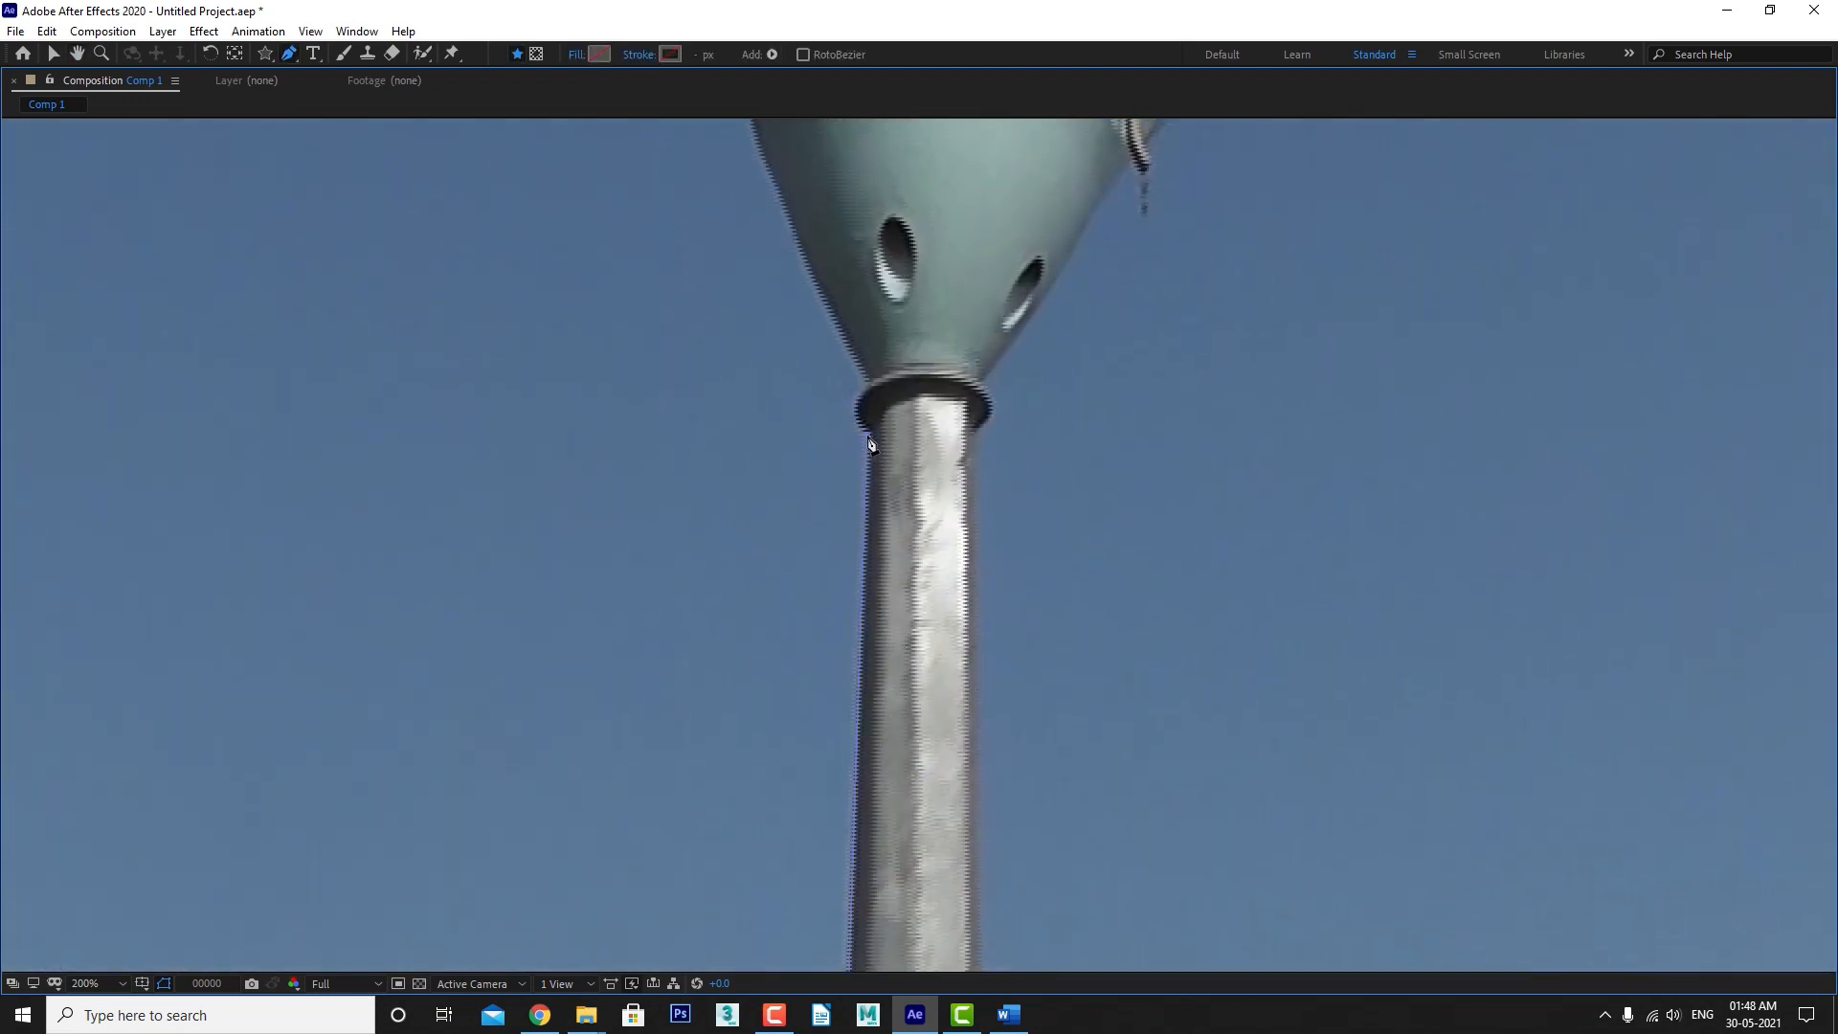
Continue the path with a curve around the left side of the dark collar to the base of the lamp head.
left_click_drag(858, 414, 862, 388)
scroll(862, 412, "up", 2)
scroll(873, 424, "down", 2)
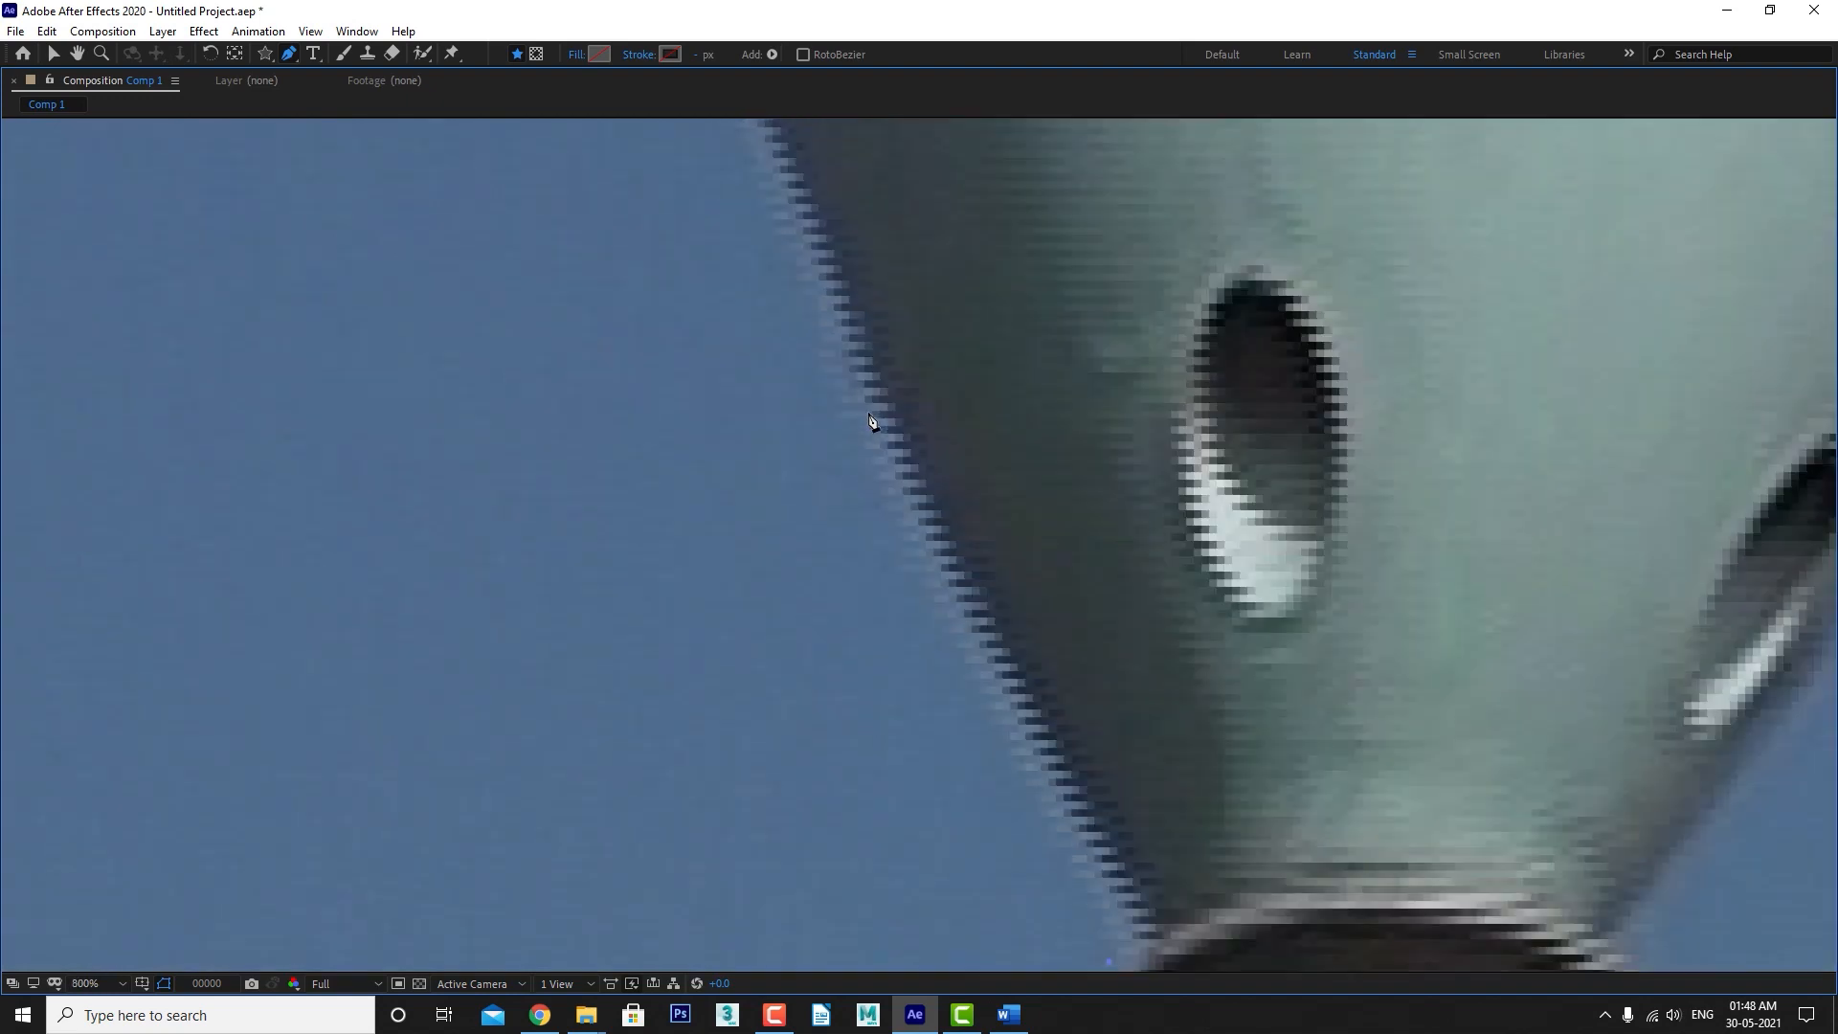
scroll(882, 300, "down", 4)
scroll(932, 489, "right", 1)
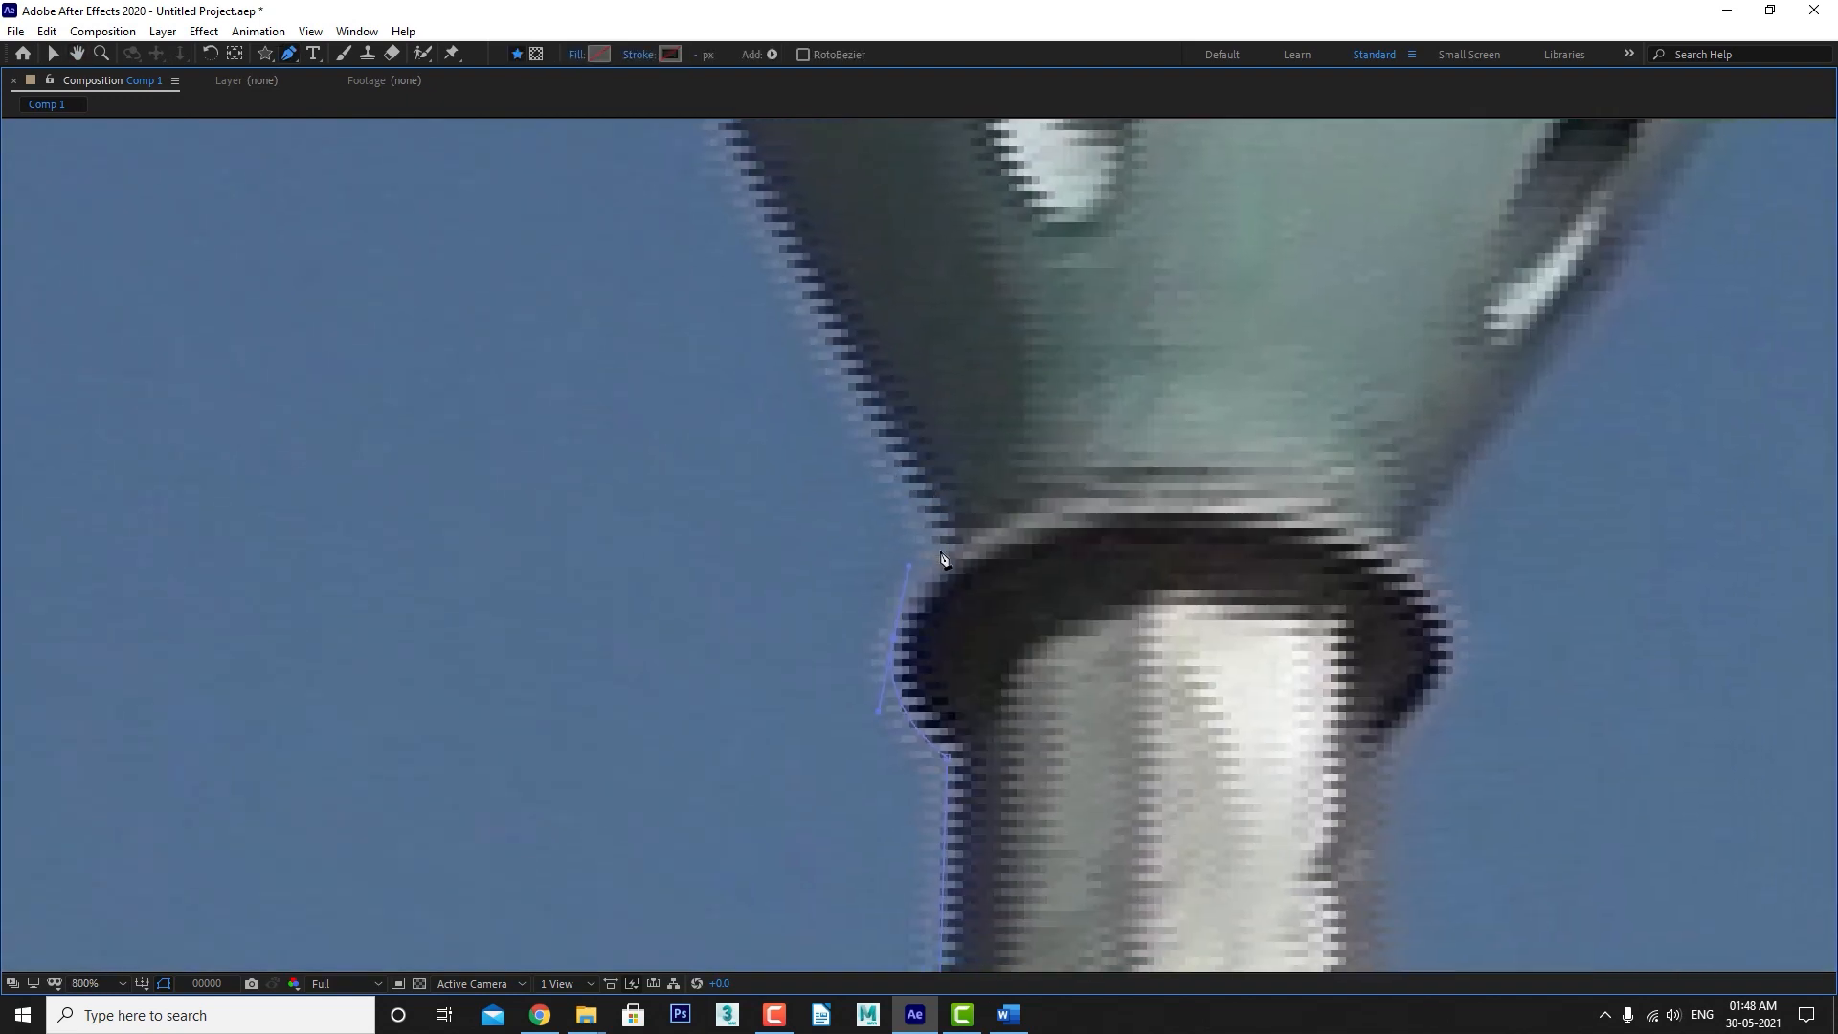
scroll(1017, 418, "down", 3)
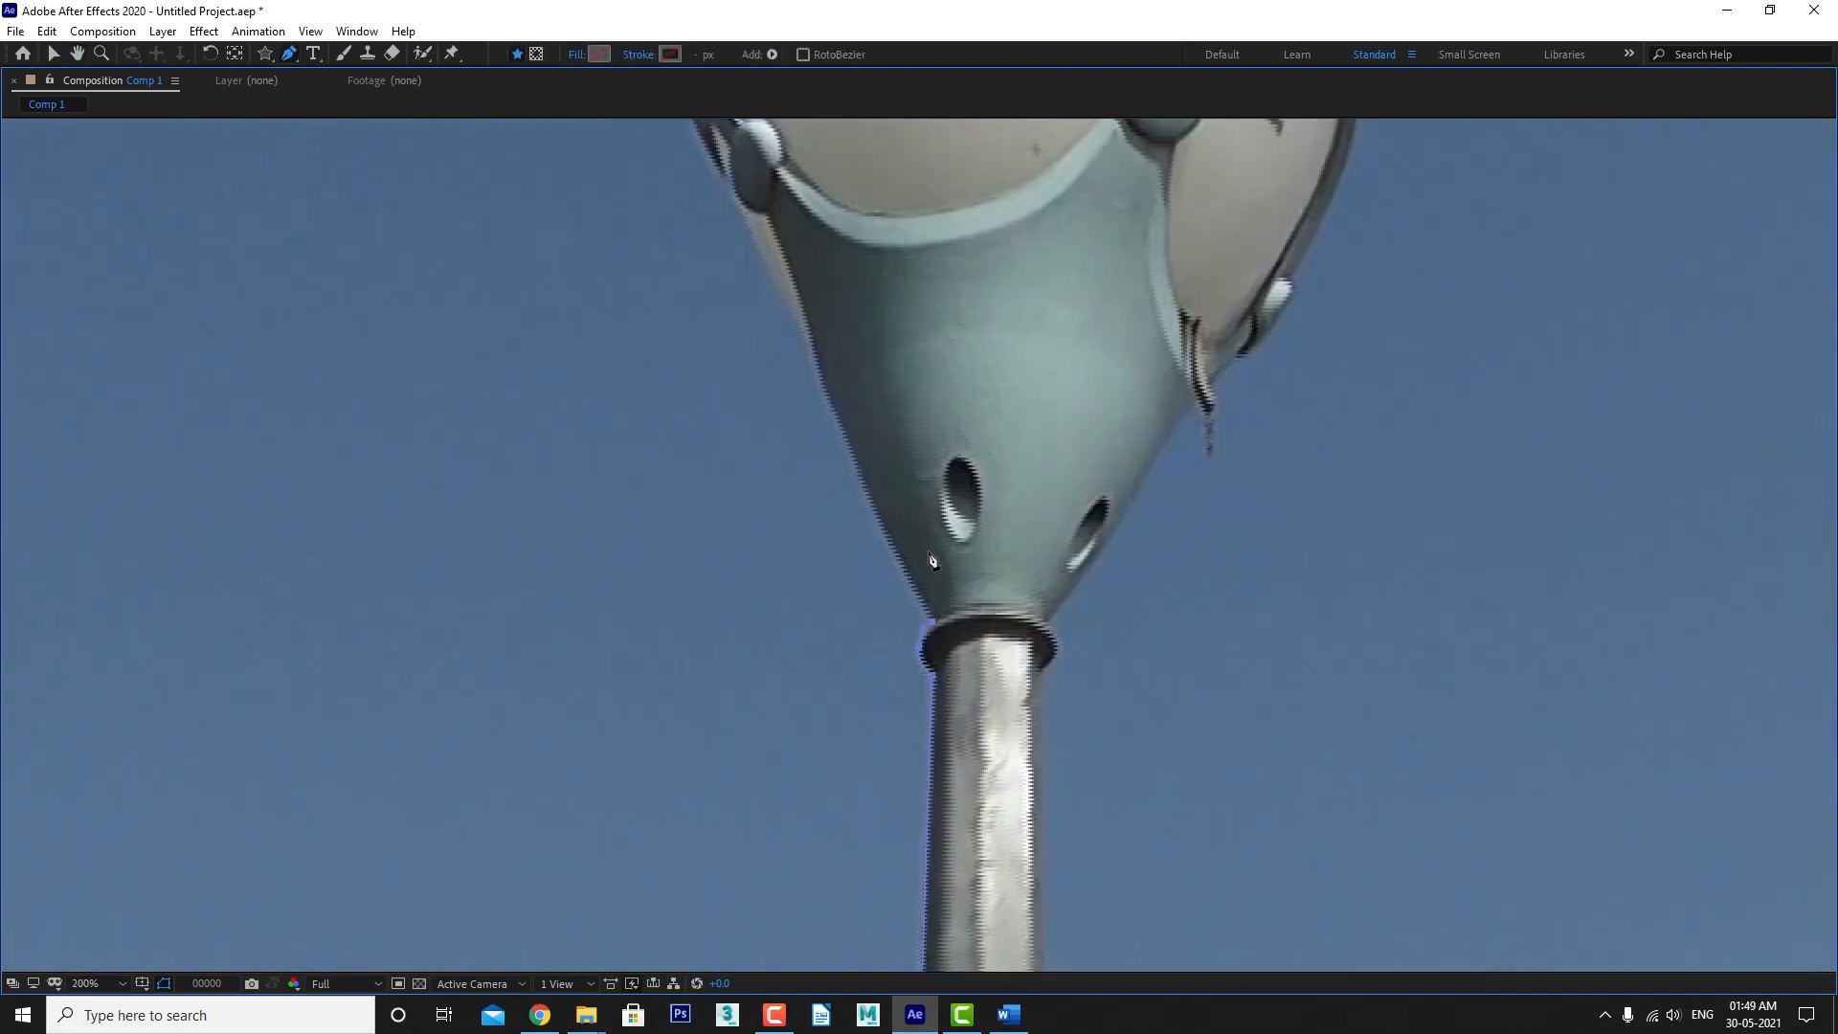
Trace the left edge of the lamp head up and around the outer left bracket.
key("space")
left_click_drag(938, 460, 943, 666)
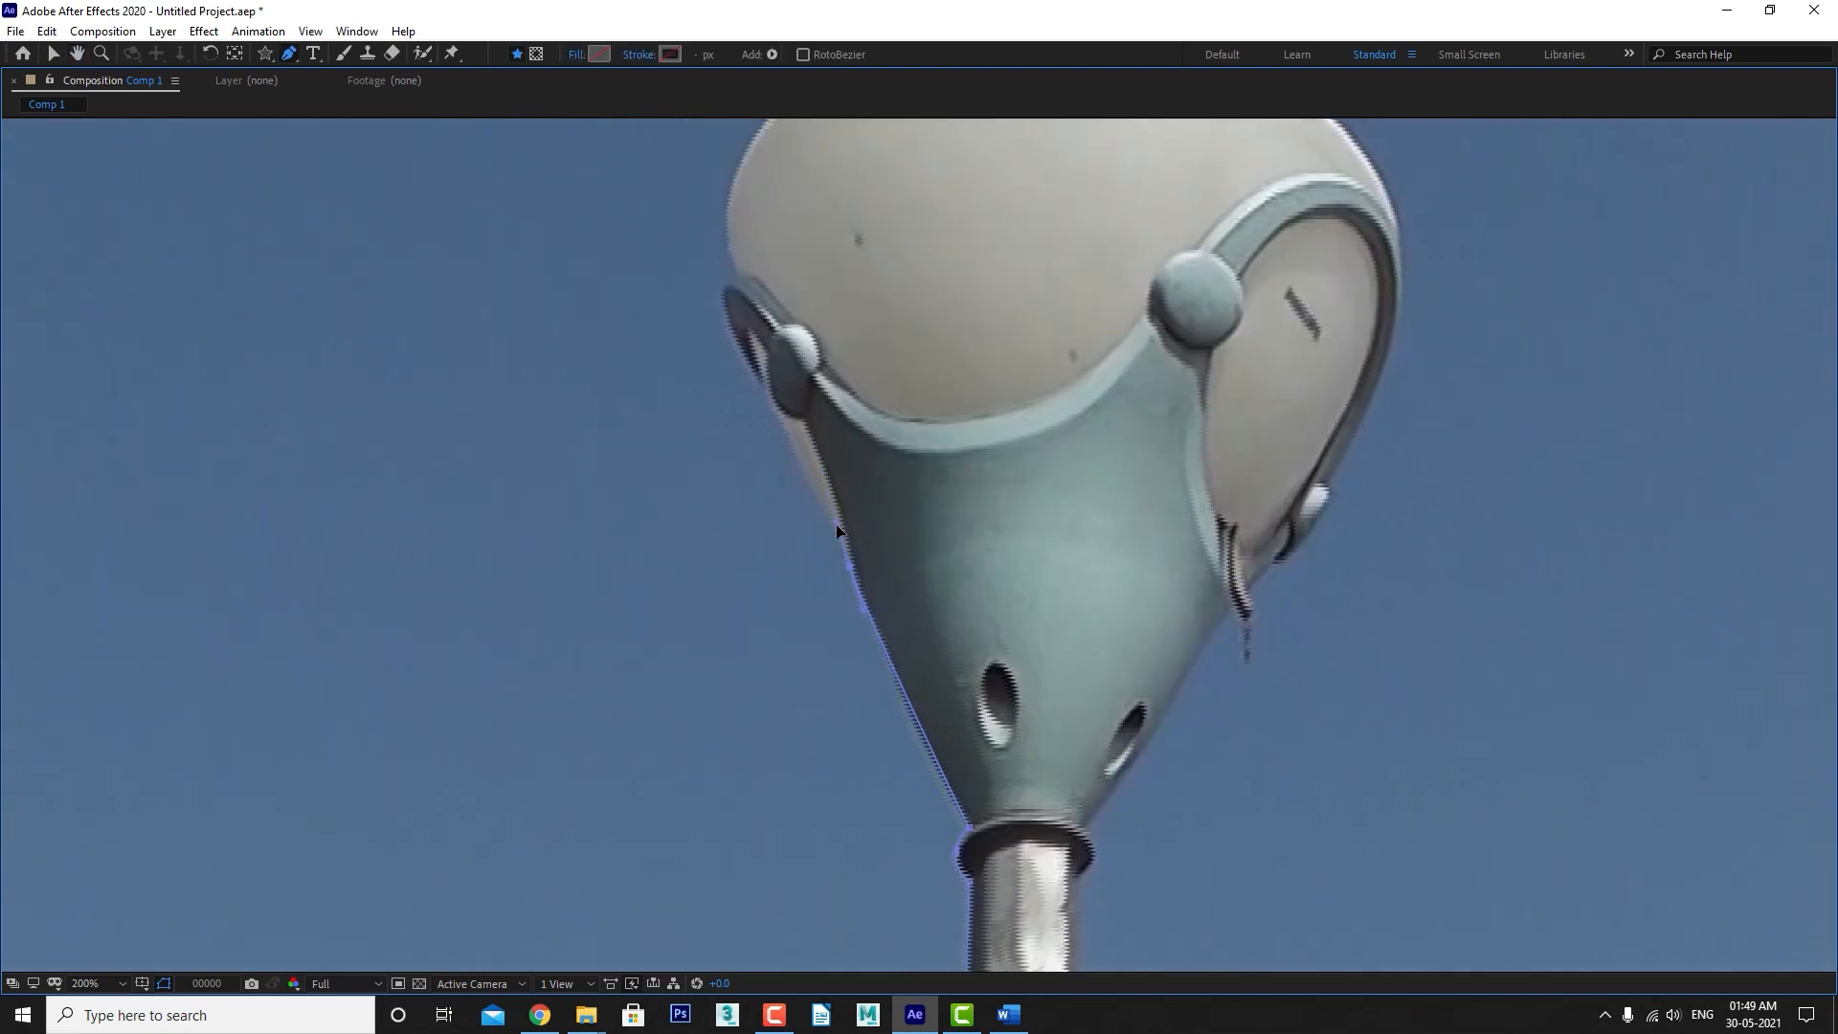
key("ctrl+z")
left_click_drag(844, 572, 871, 649)
left_click(766, 404)
left_click(723, 312)
left_click(734, 276)
Trace the lamp's white bowl with curved points over its upper rim and down the right edge.
left_click_drag(833, 247, 807, 603)
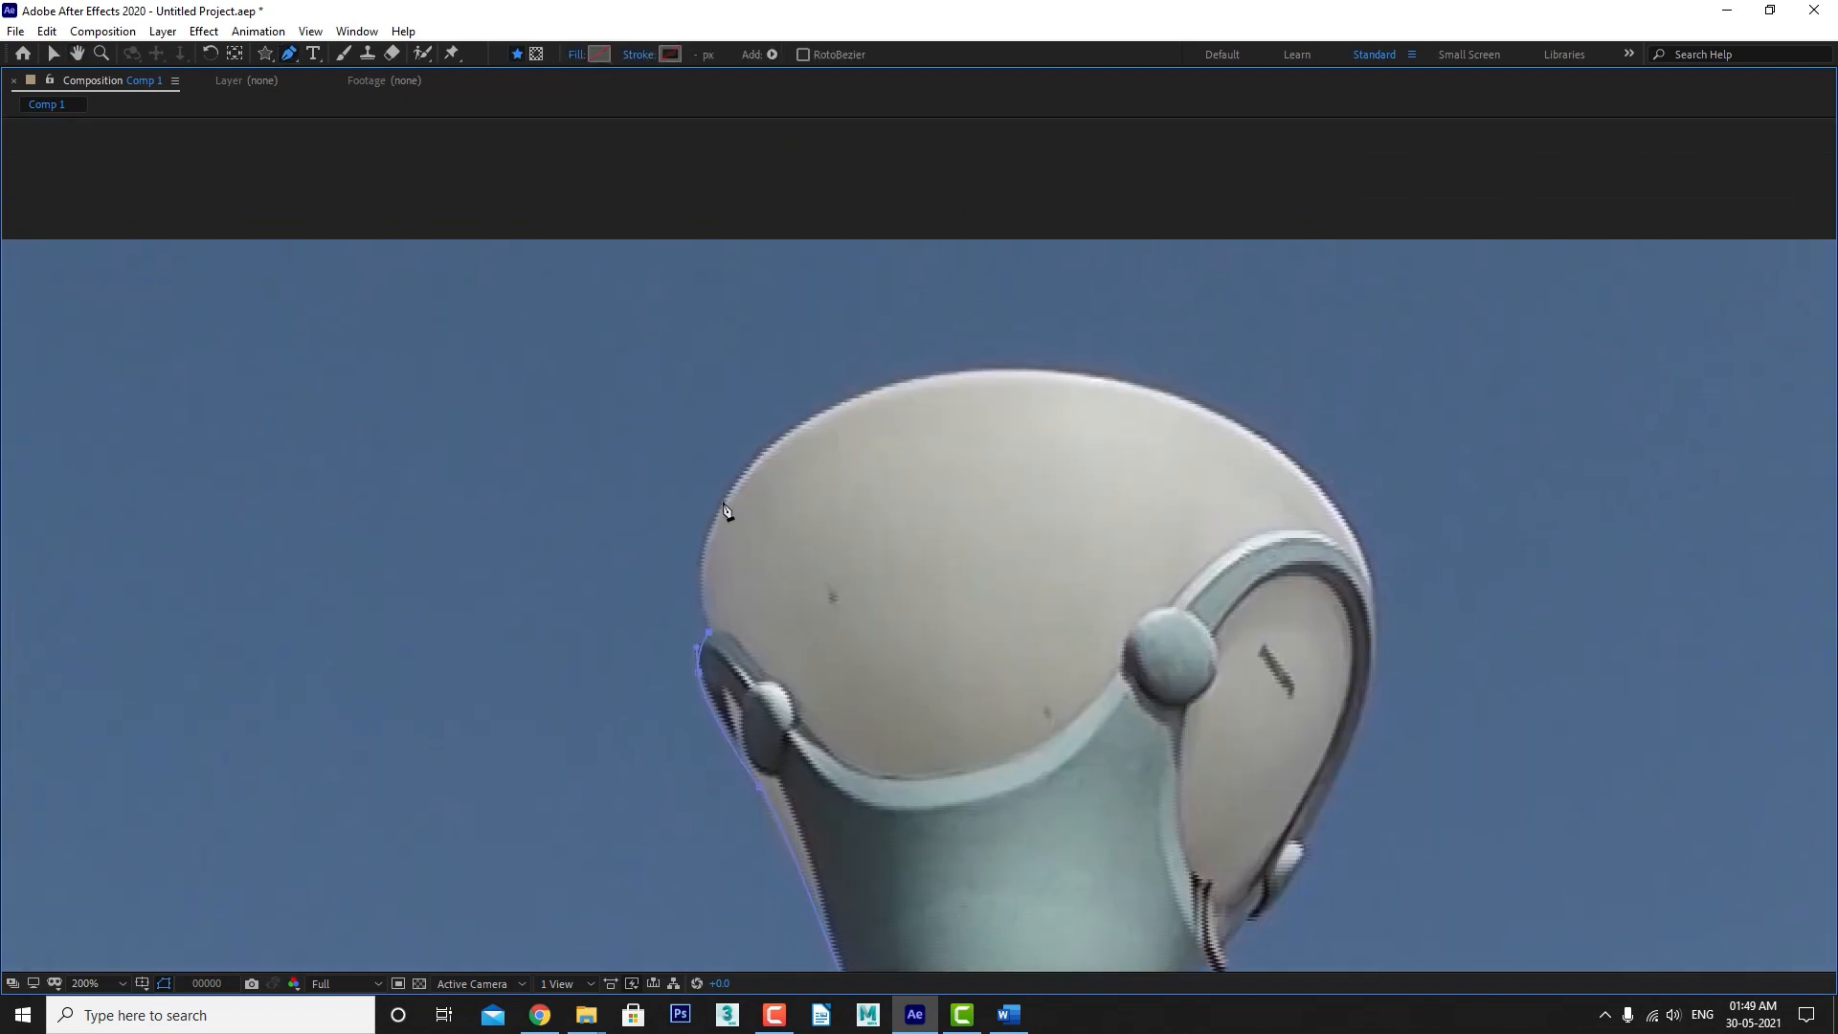
left_click_drag(722, 501, 762, 433)
left_click_drag(999, 368, 1123, 368)
left_click_drag(1332, 502, 1417, 598)
left_click_drag(1338, 771, 1307, 844)
Trace around the white-tipped bracket on the lamp head's lower right edge.
scroll(1307, 829, "up", 3)
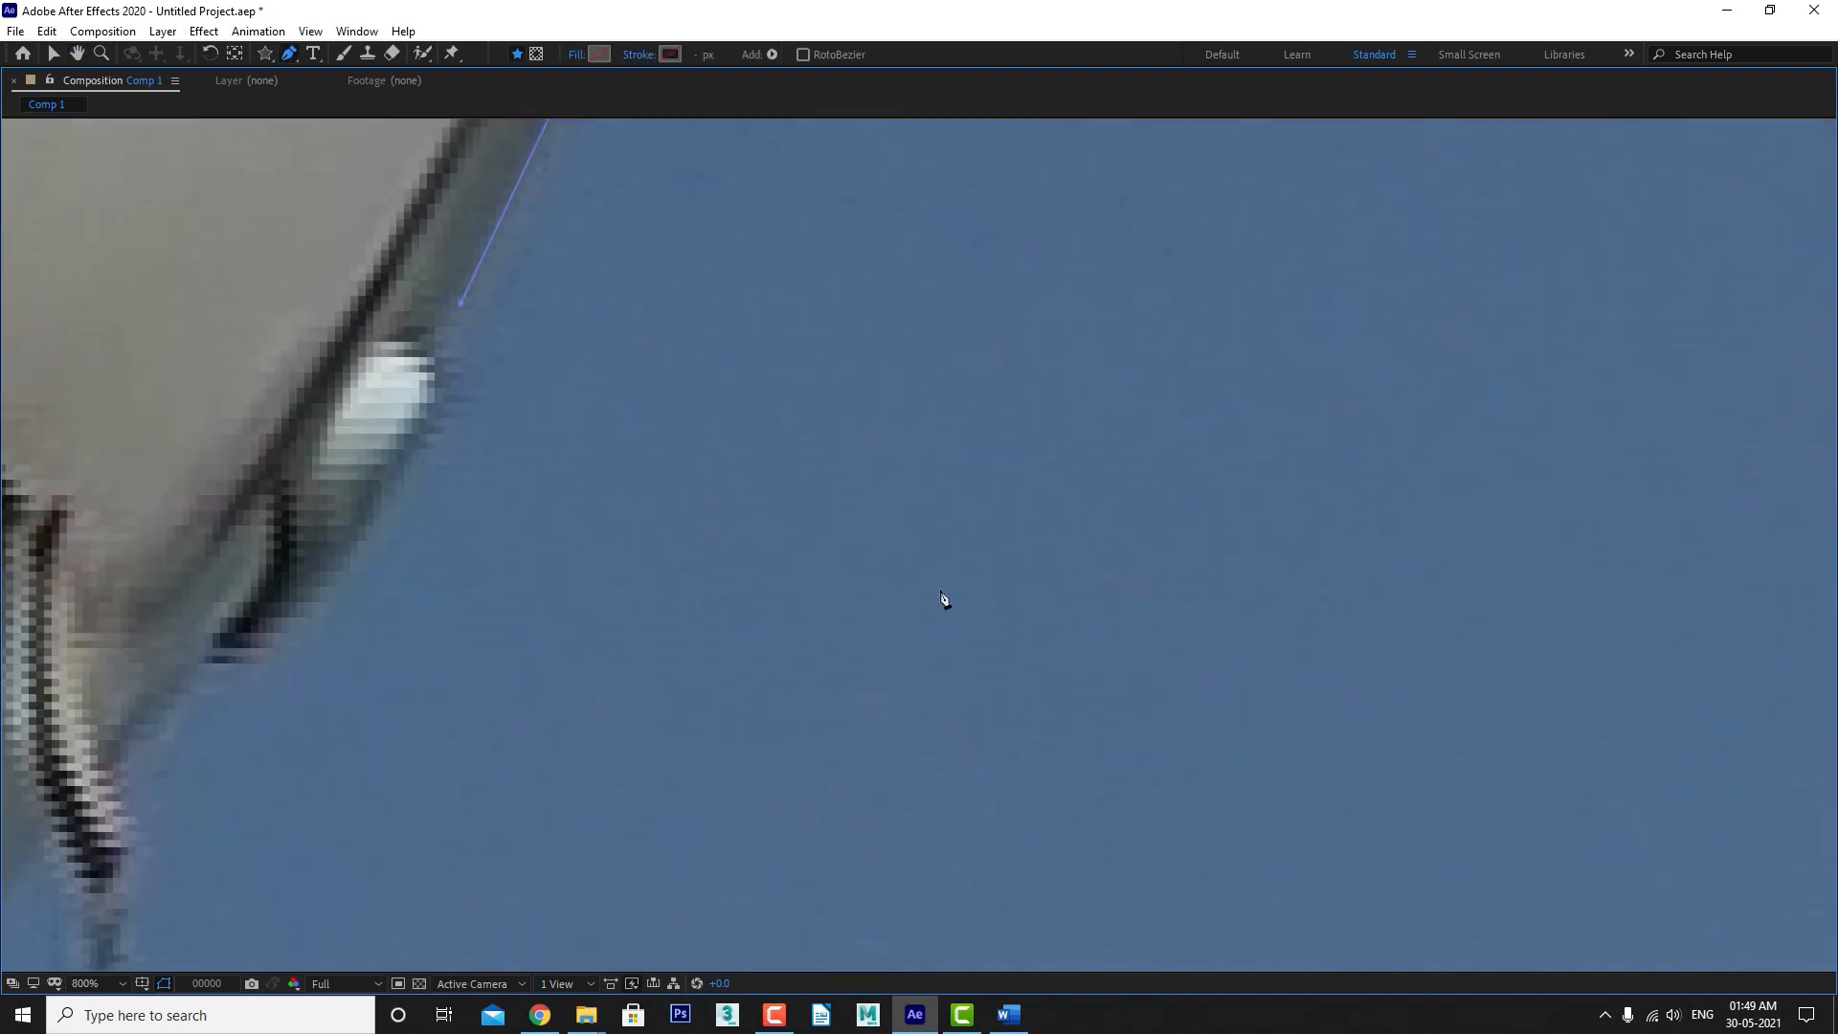
left_click_drag(682, 561, 919, 611)
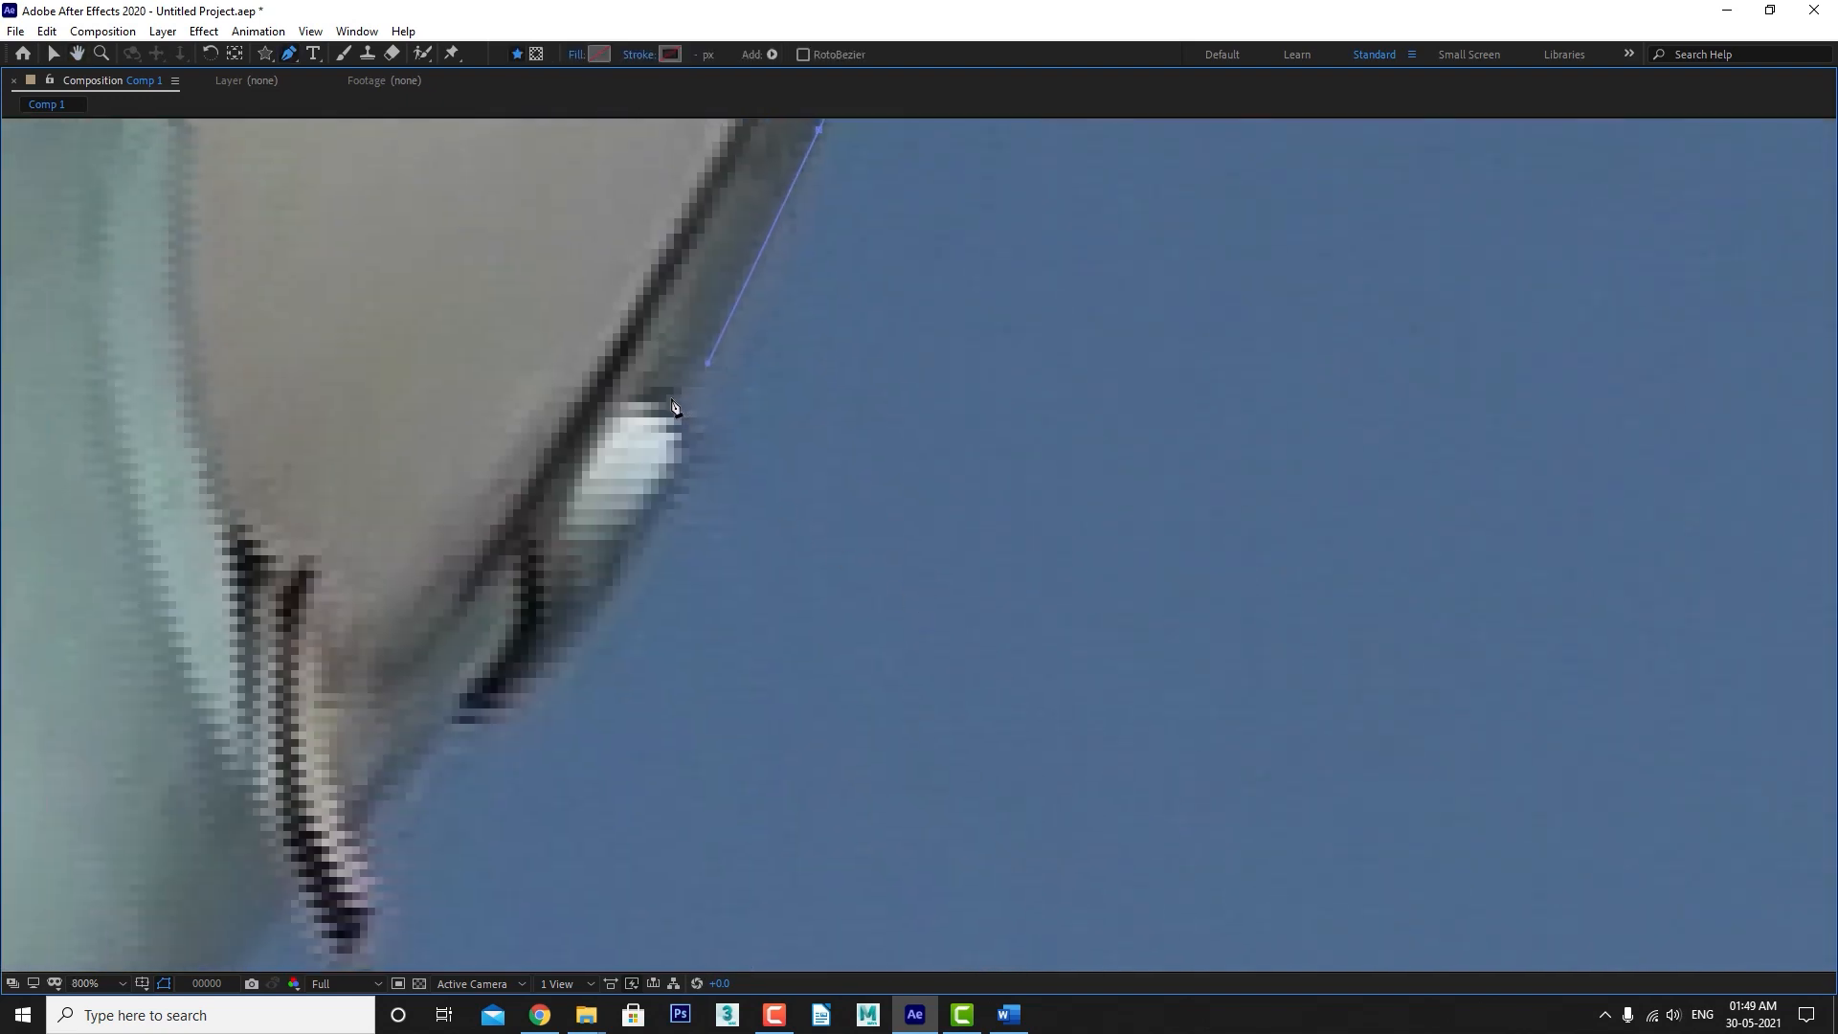
left_click_drag(673, 407, 612, 570)
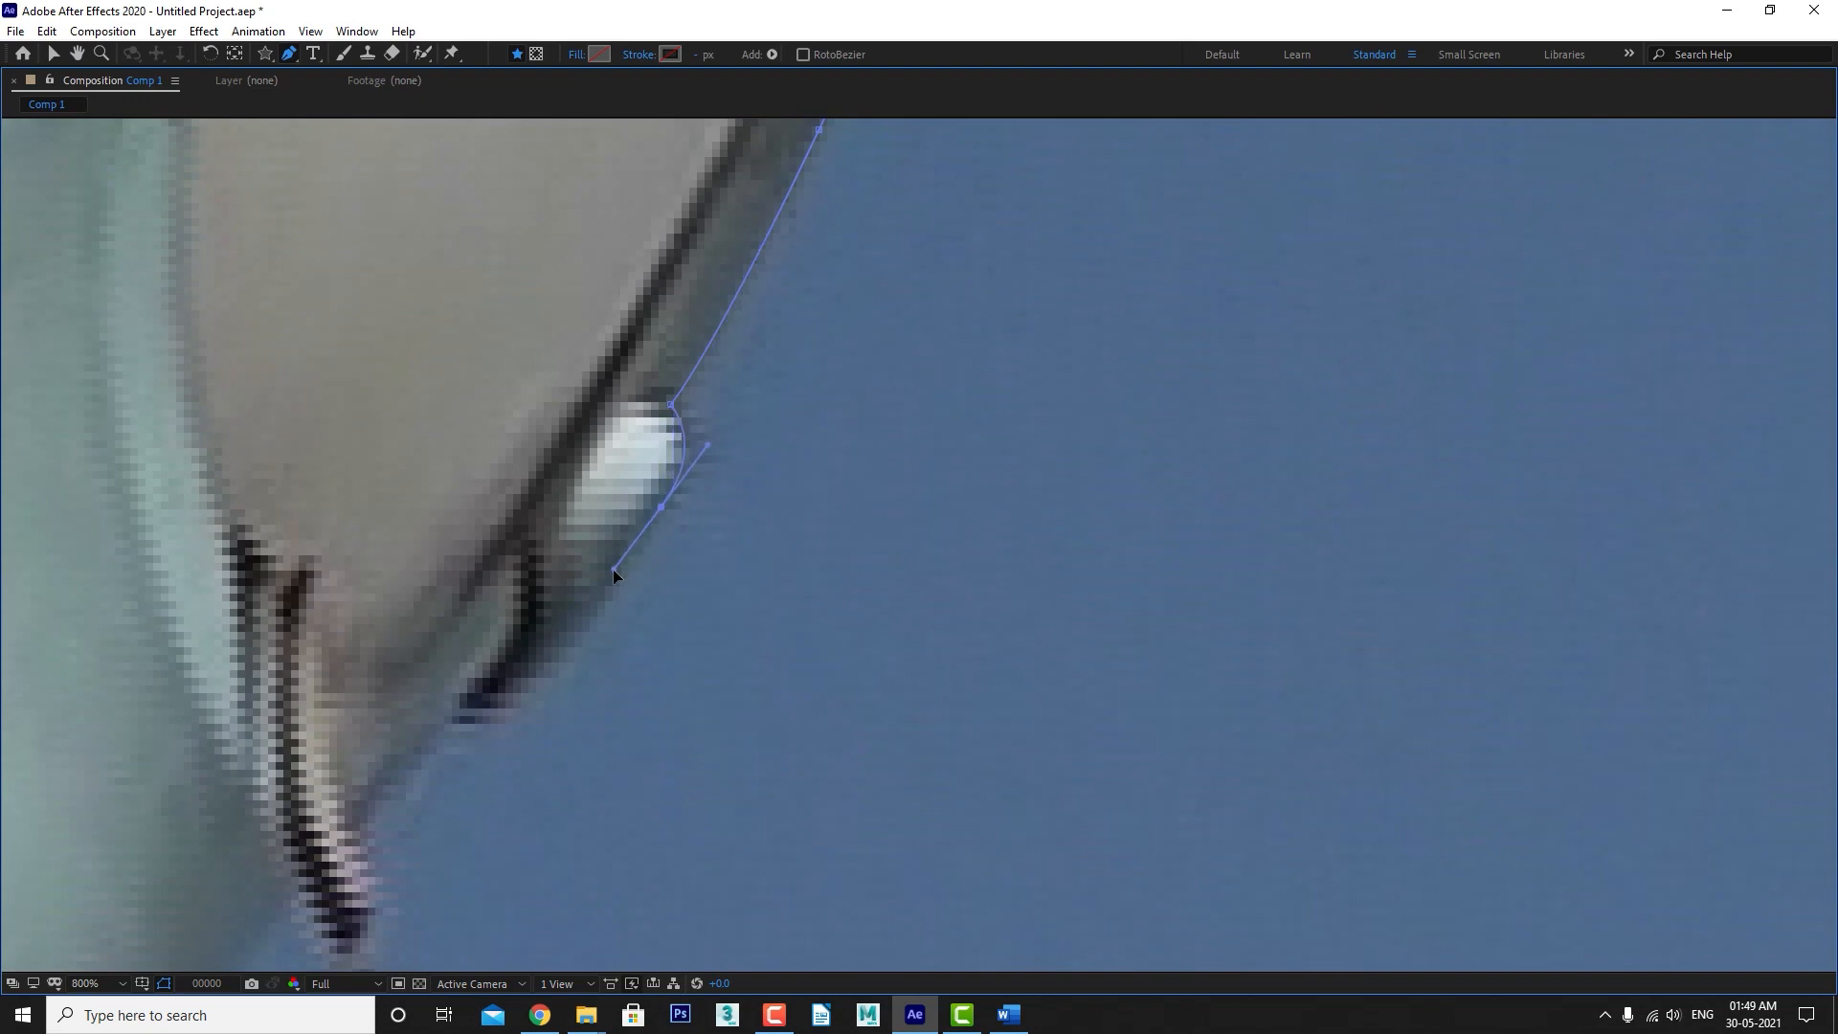
left_click(532, 689)
left_click(501, 723)
left_click(439, 732)
Continue the path down around the hanging strand and back up to the lamp head's right edge.
key("space")
left_click_drag(675, 699, 1125, 498)
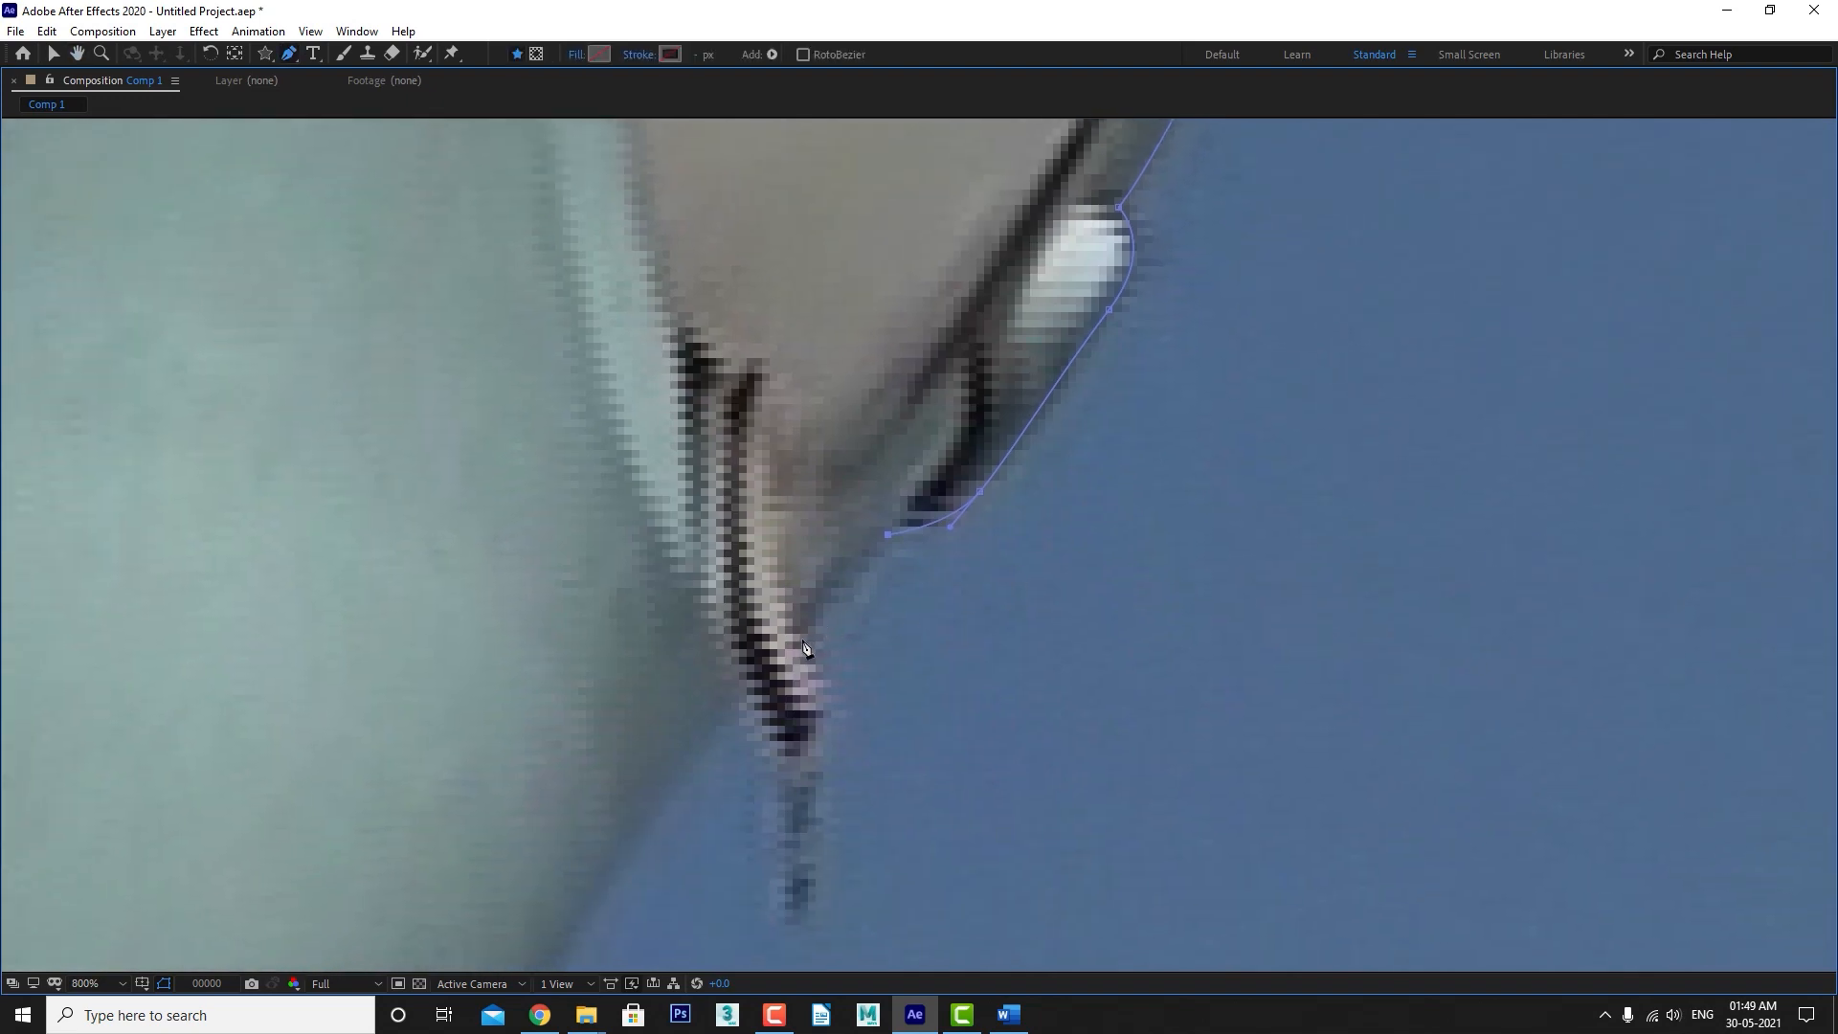
left_click(797, 638)
left_click_drag(821, 716, 824, 736)
left_click_drag(806, 910, 791, 939)
left_click_drag(766, 839, 743, 706)
scroll(1116, 300, "down", 1)
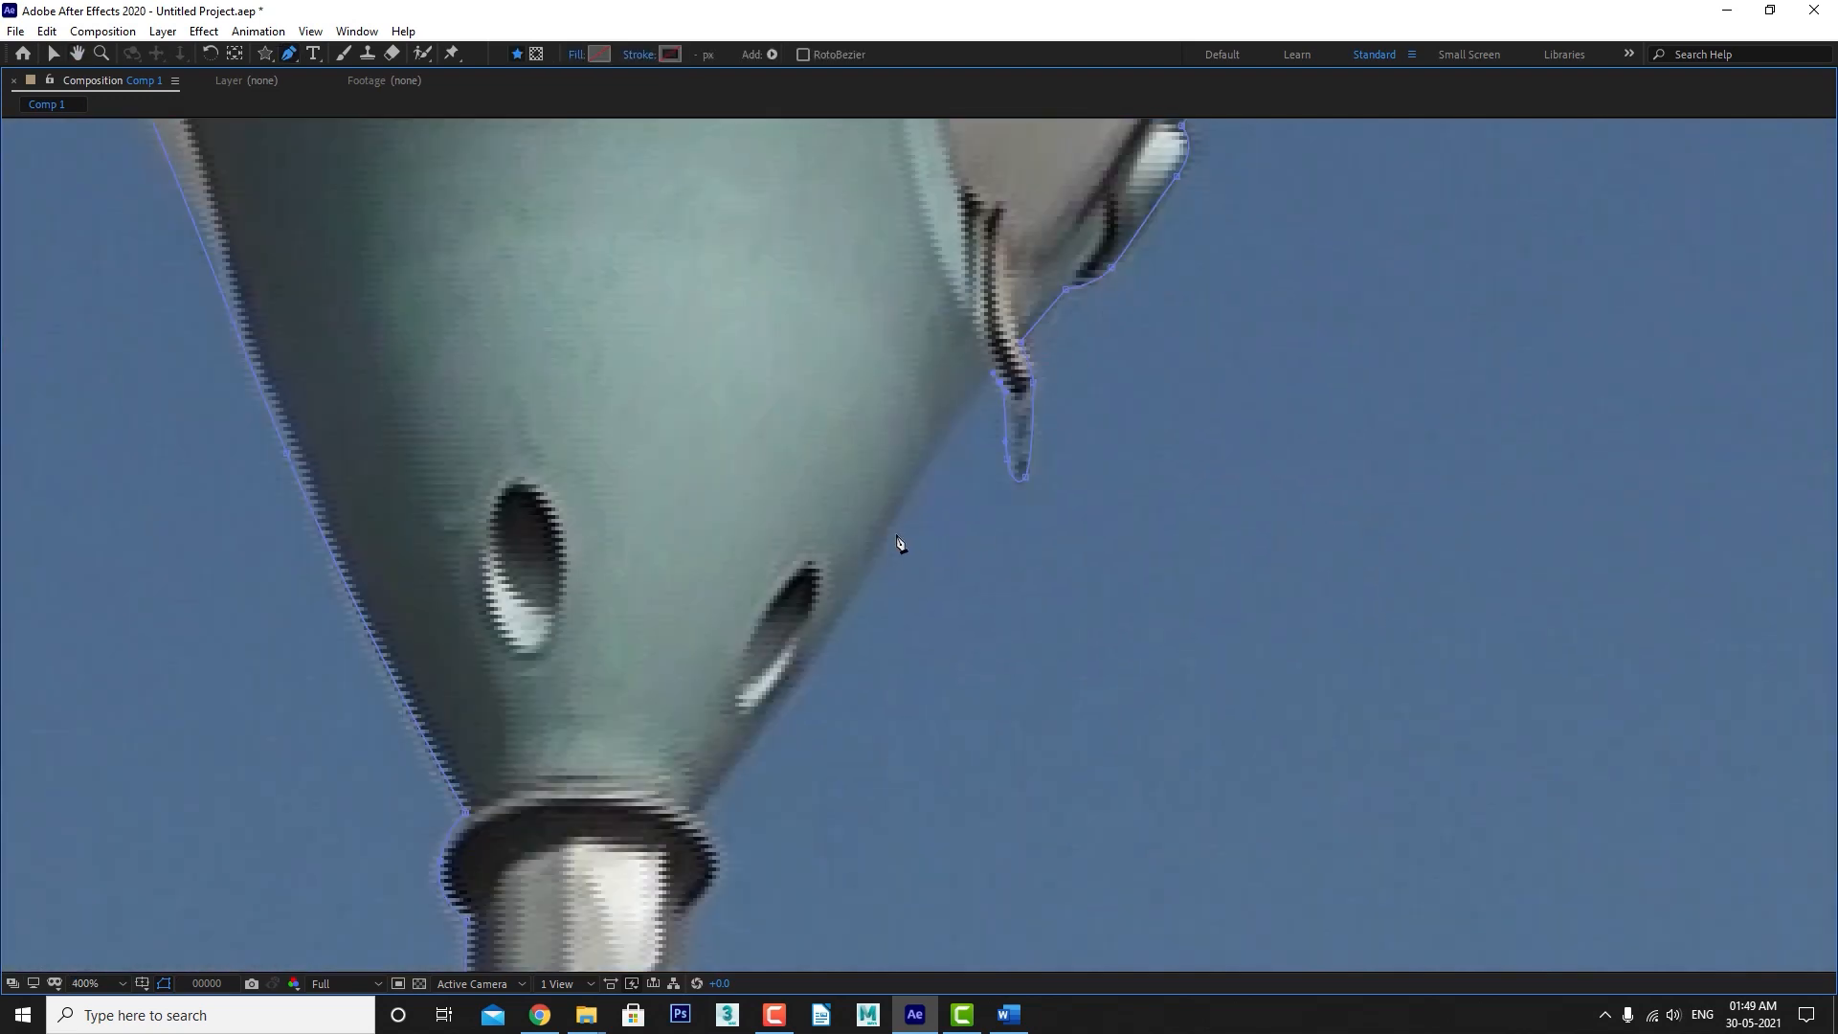
Trace the lamp head's lower right edge down to the dark collar and around the collar's right side.
left_click_drag(881, 558, 847, 614)
left_click_drag(782, 711, 768, 731)
left_click_drag(743, 804, 910, 379)
key("g")
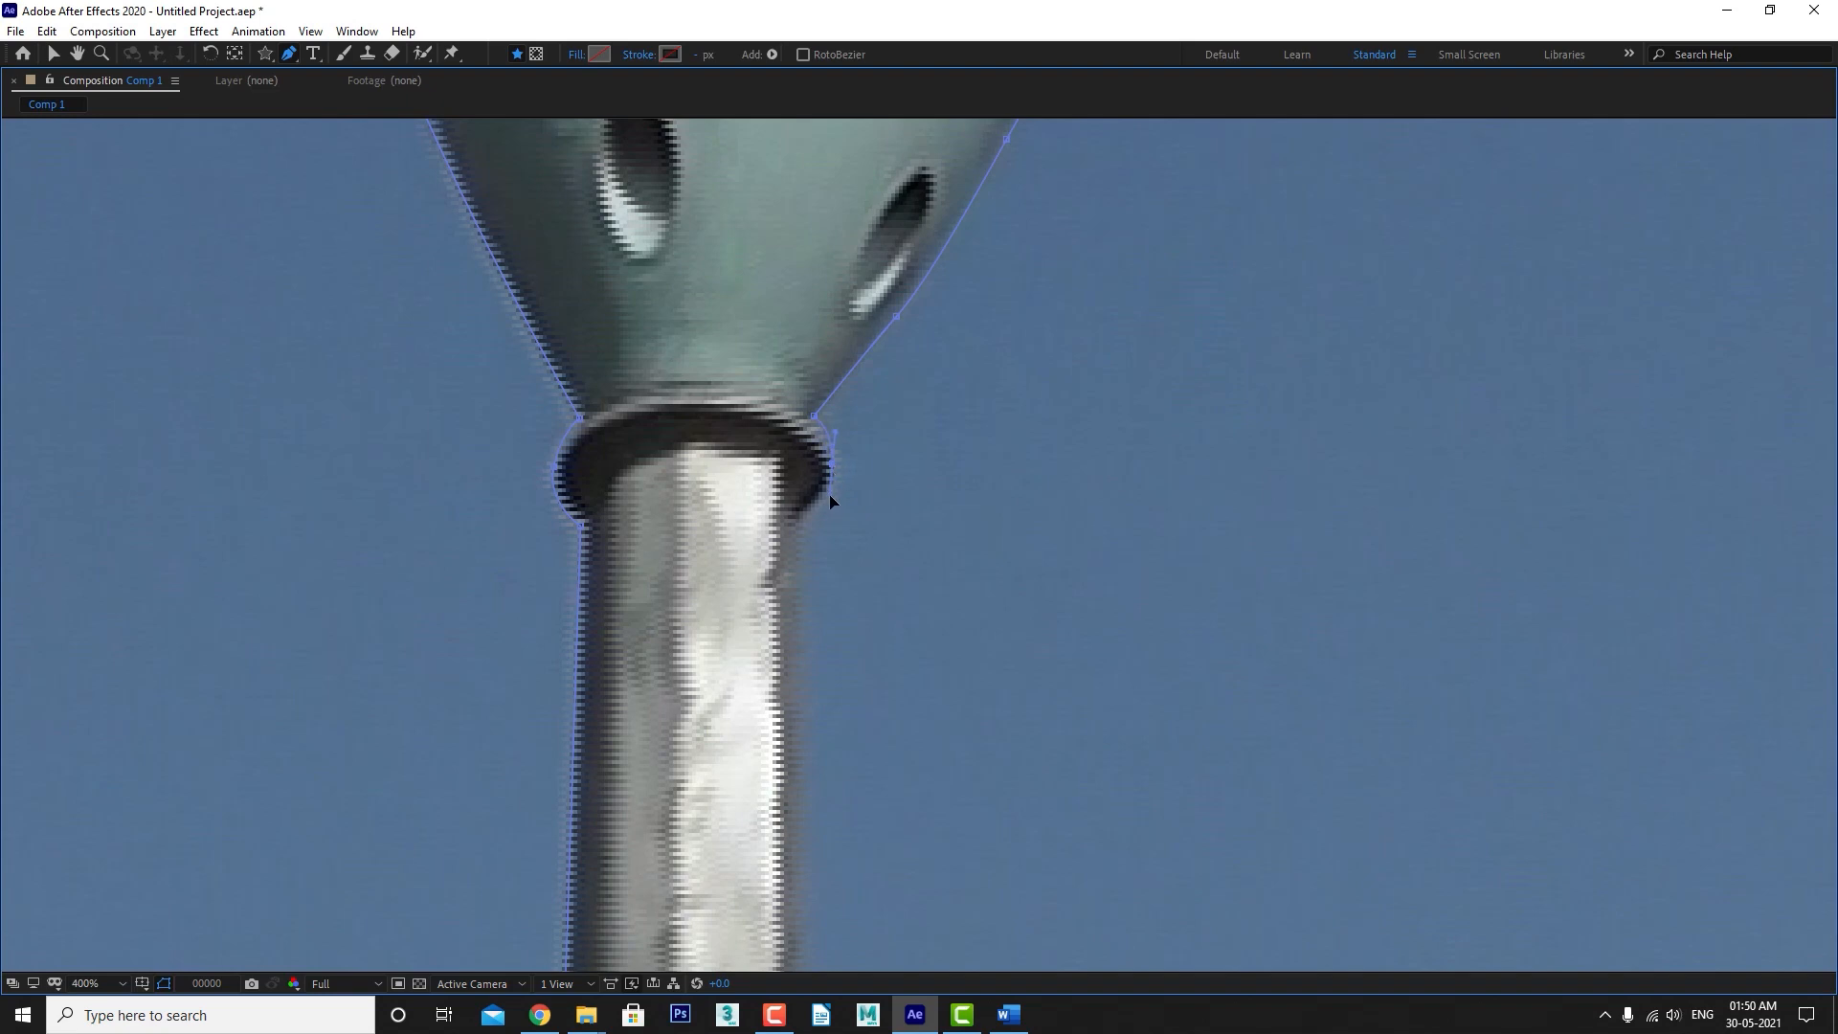
left_click_drag(799, 526, 834, 343)
Continue the path down the pole's right edge to the image's bottom and close it at the pole's lower left corner.
scroll(870, 583, "down", 2)
key("g")
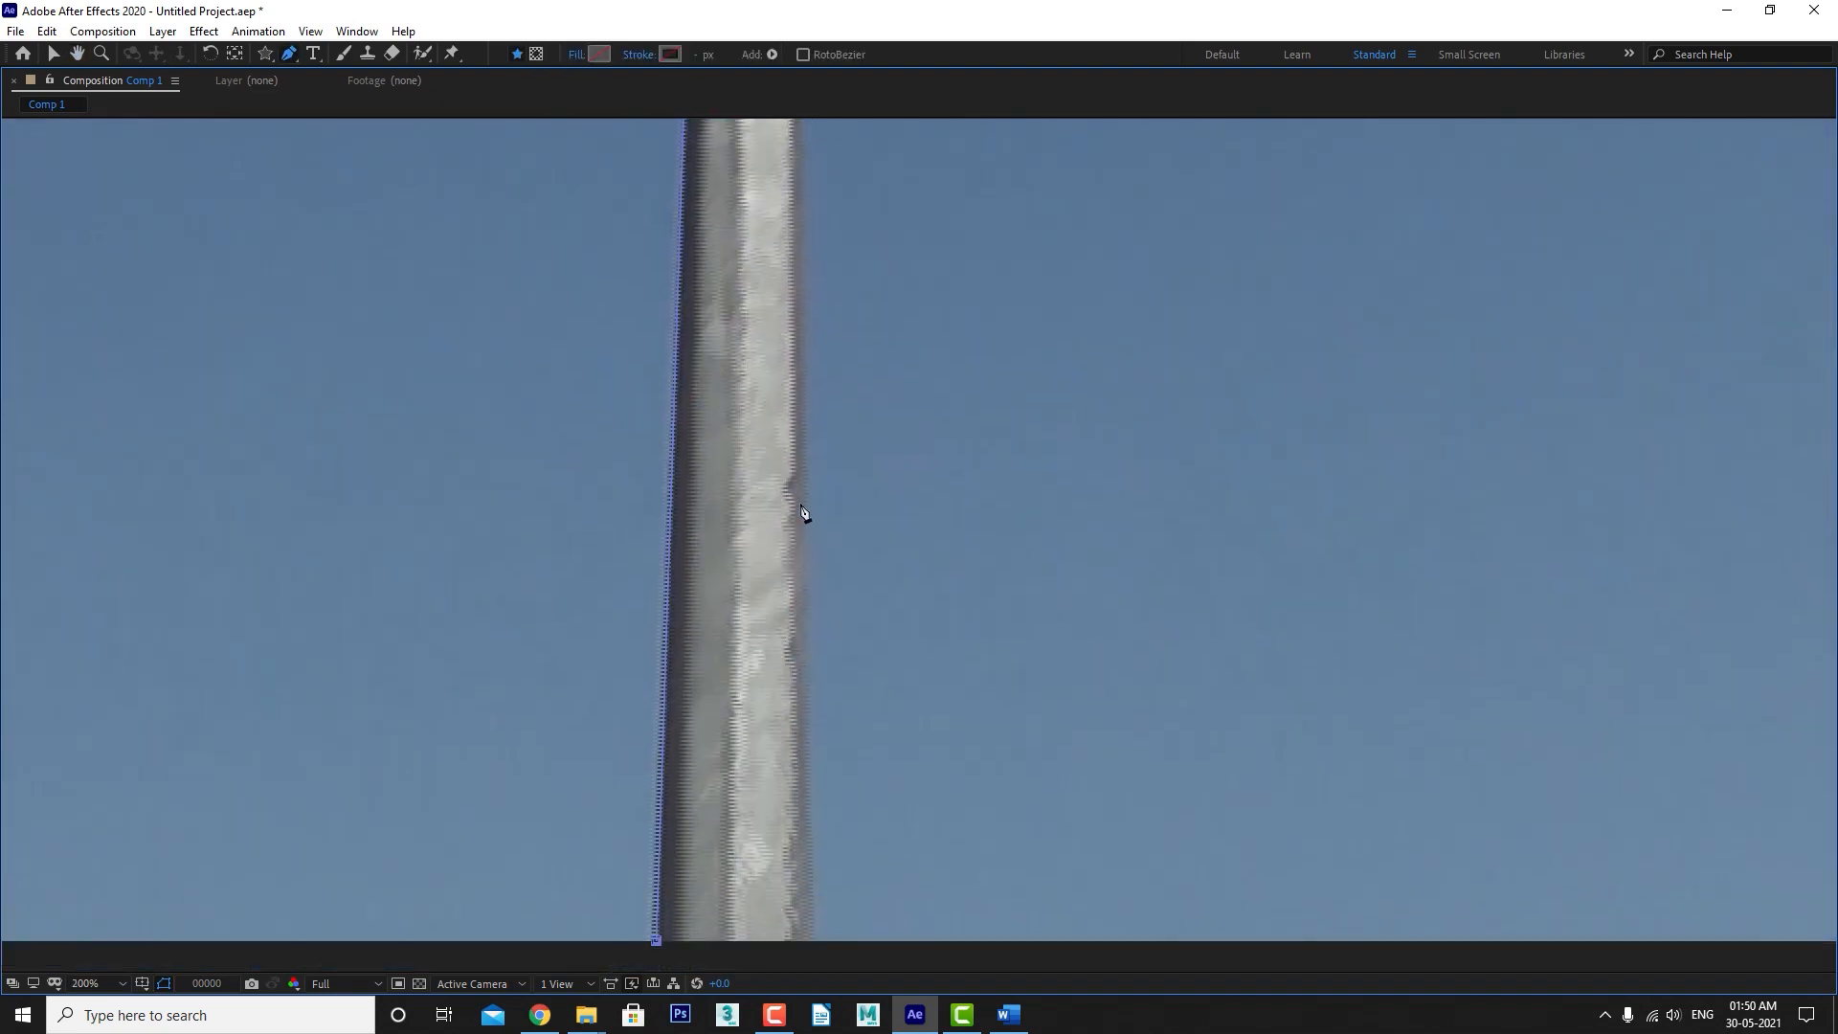
left_click_drag(824, 533, 861, 255)
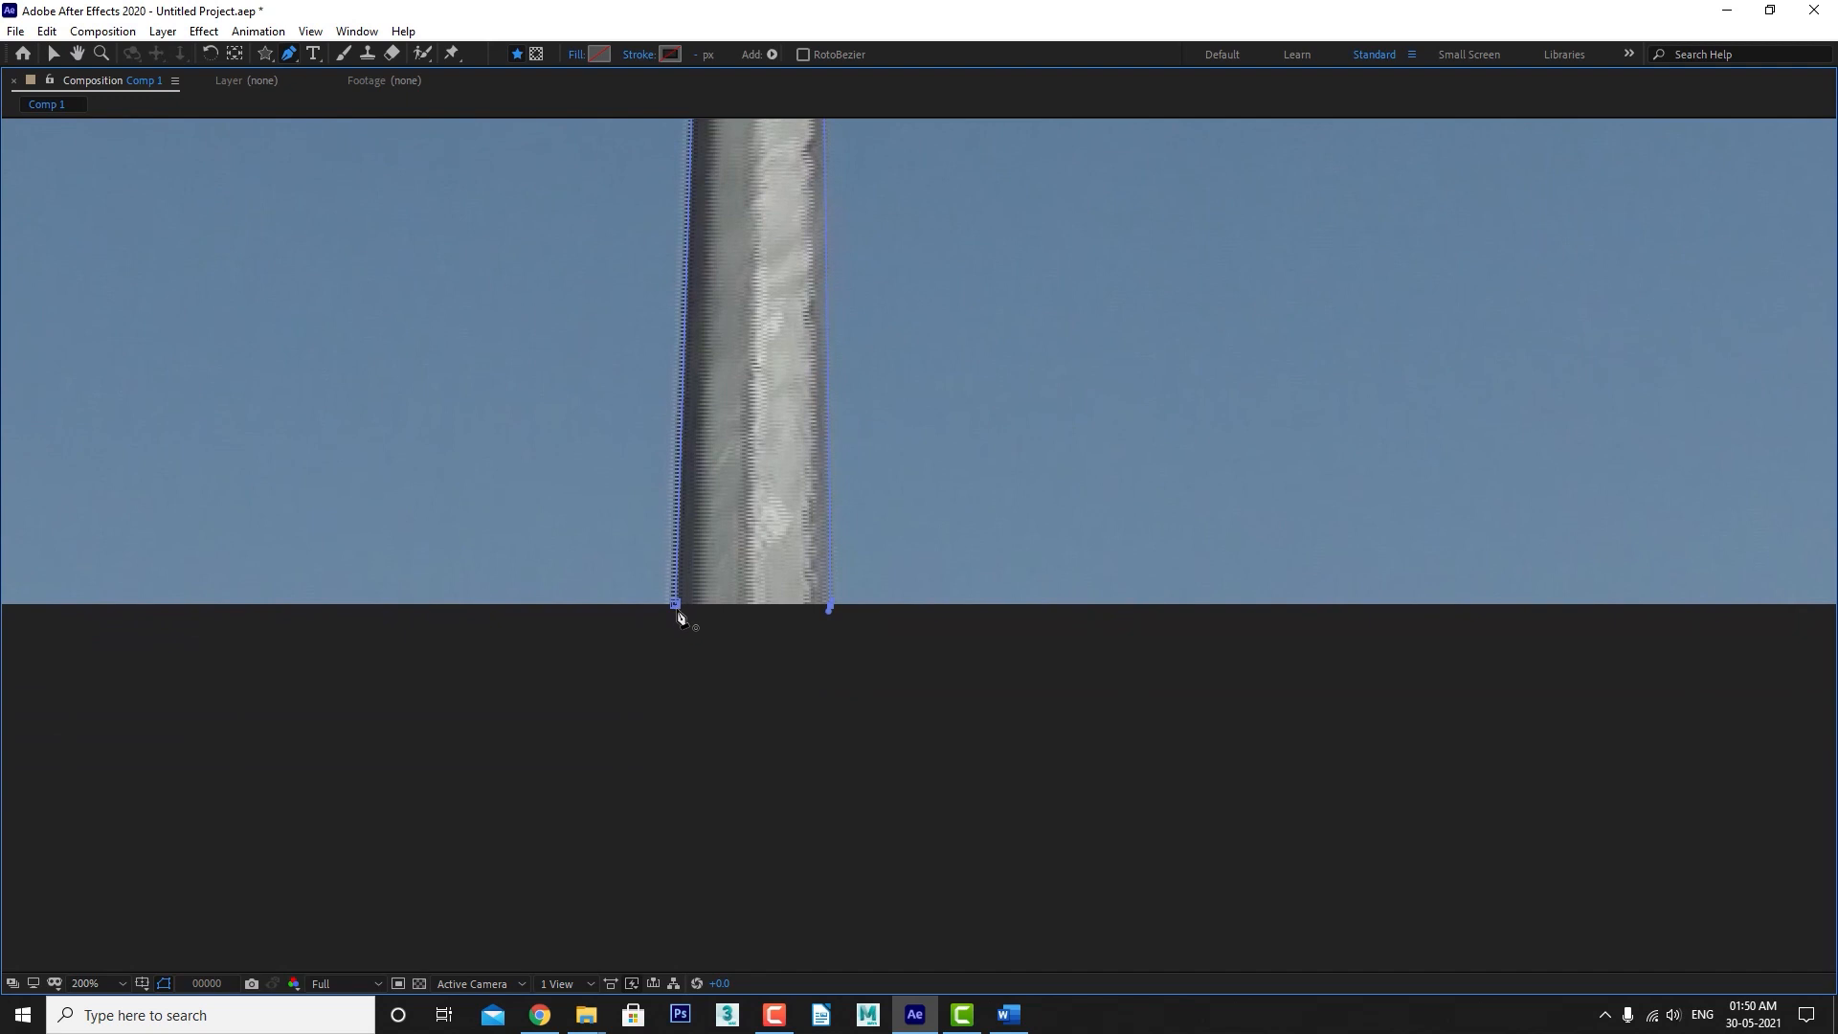
left_click(677, 610)
key("comma")
key("comma")
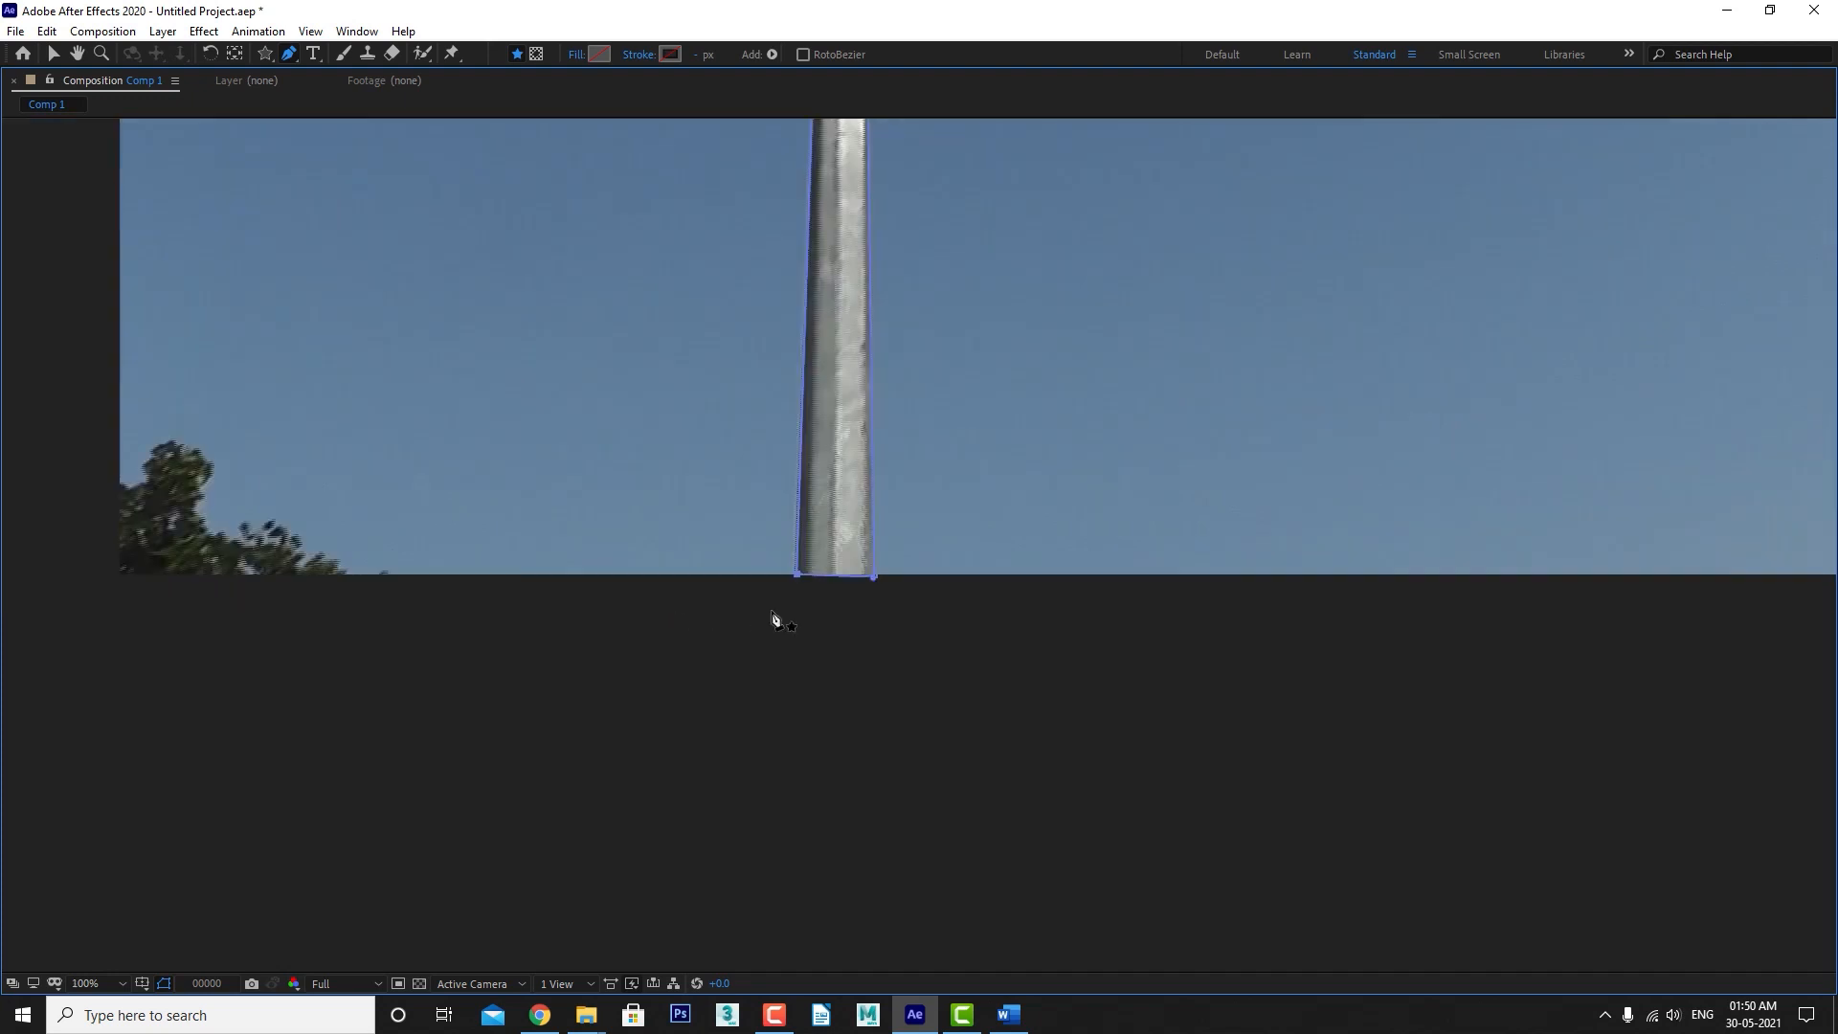
Restore the composition view to the normal workspace layout and hide the 00010.jpg layer.
left_click_drag(1076, 393, 1016, 543)
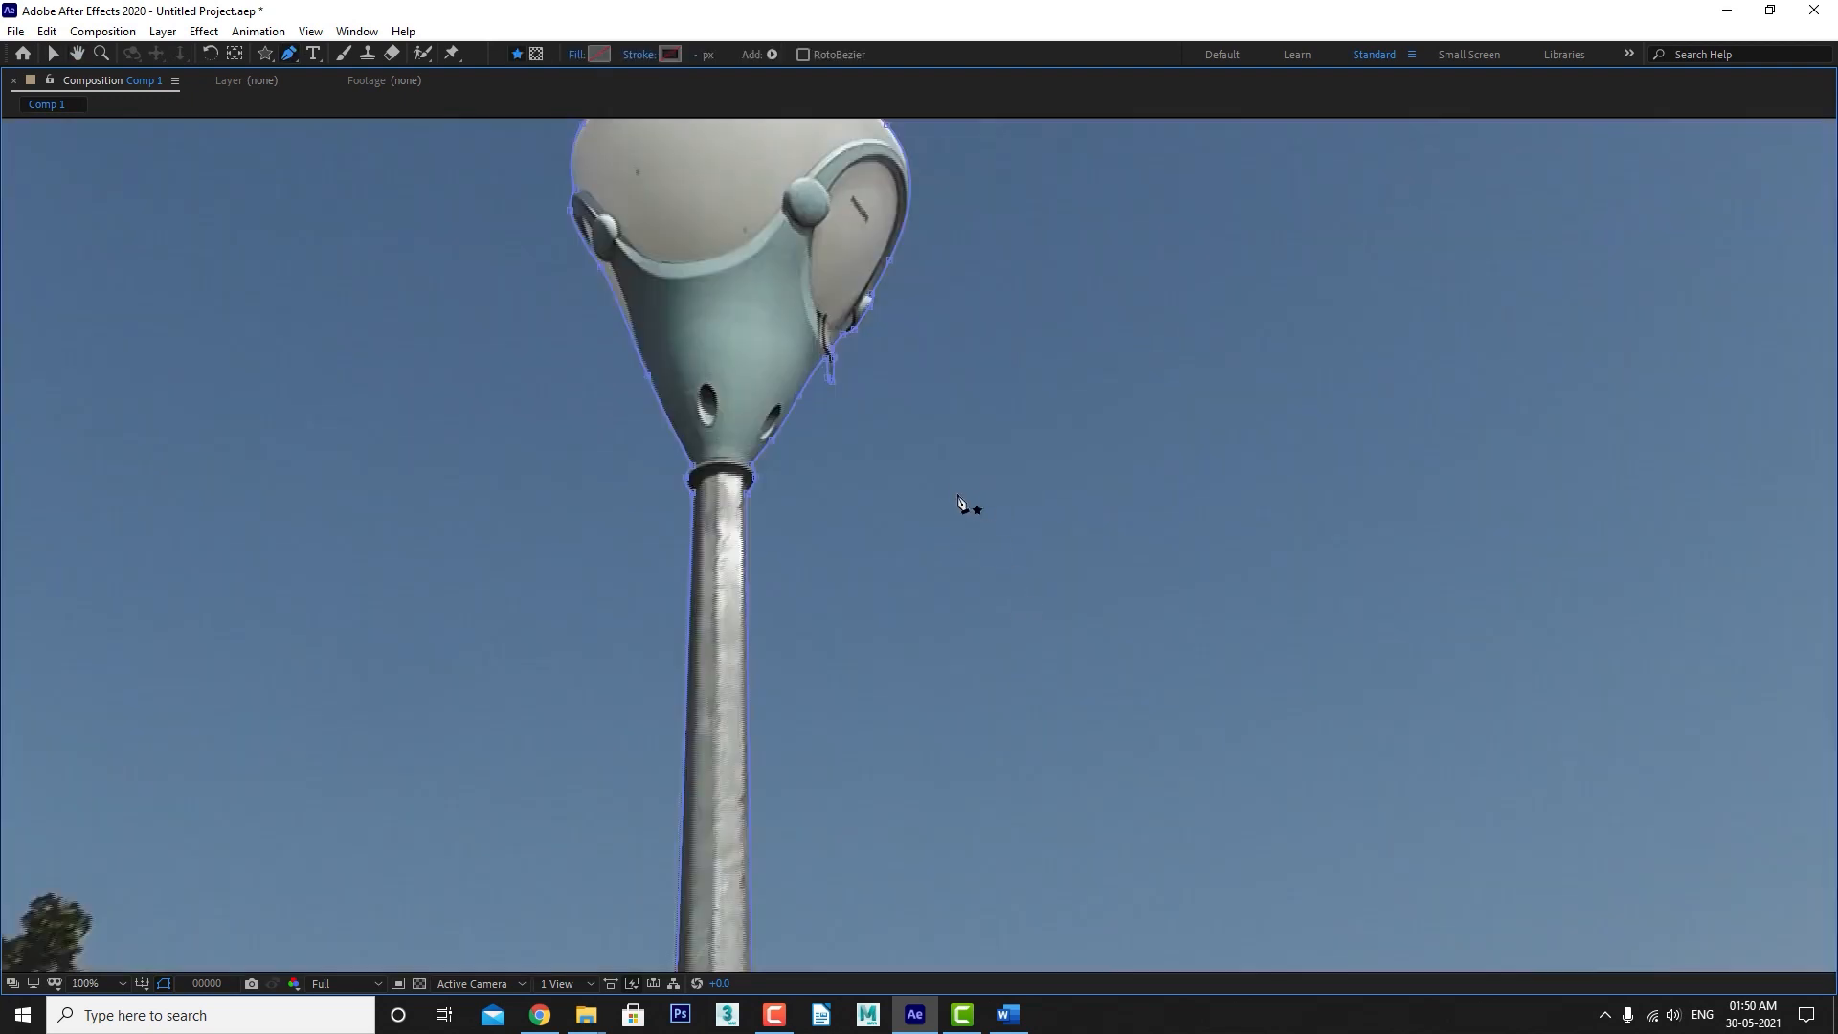
key("grave")
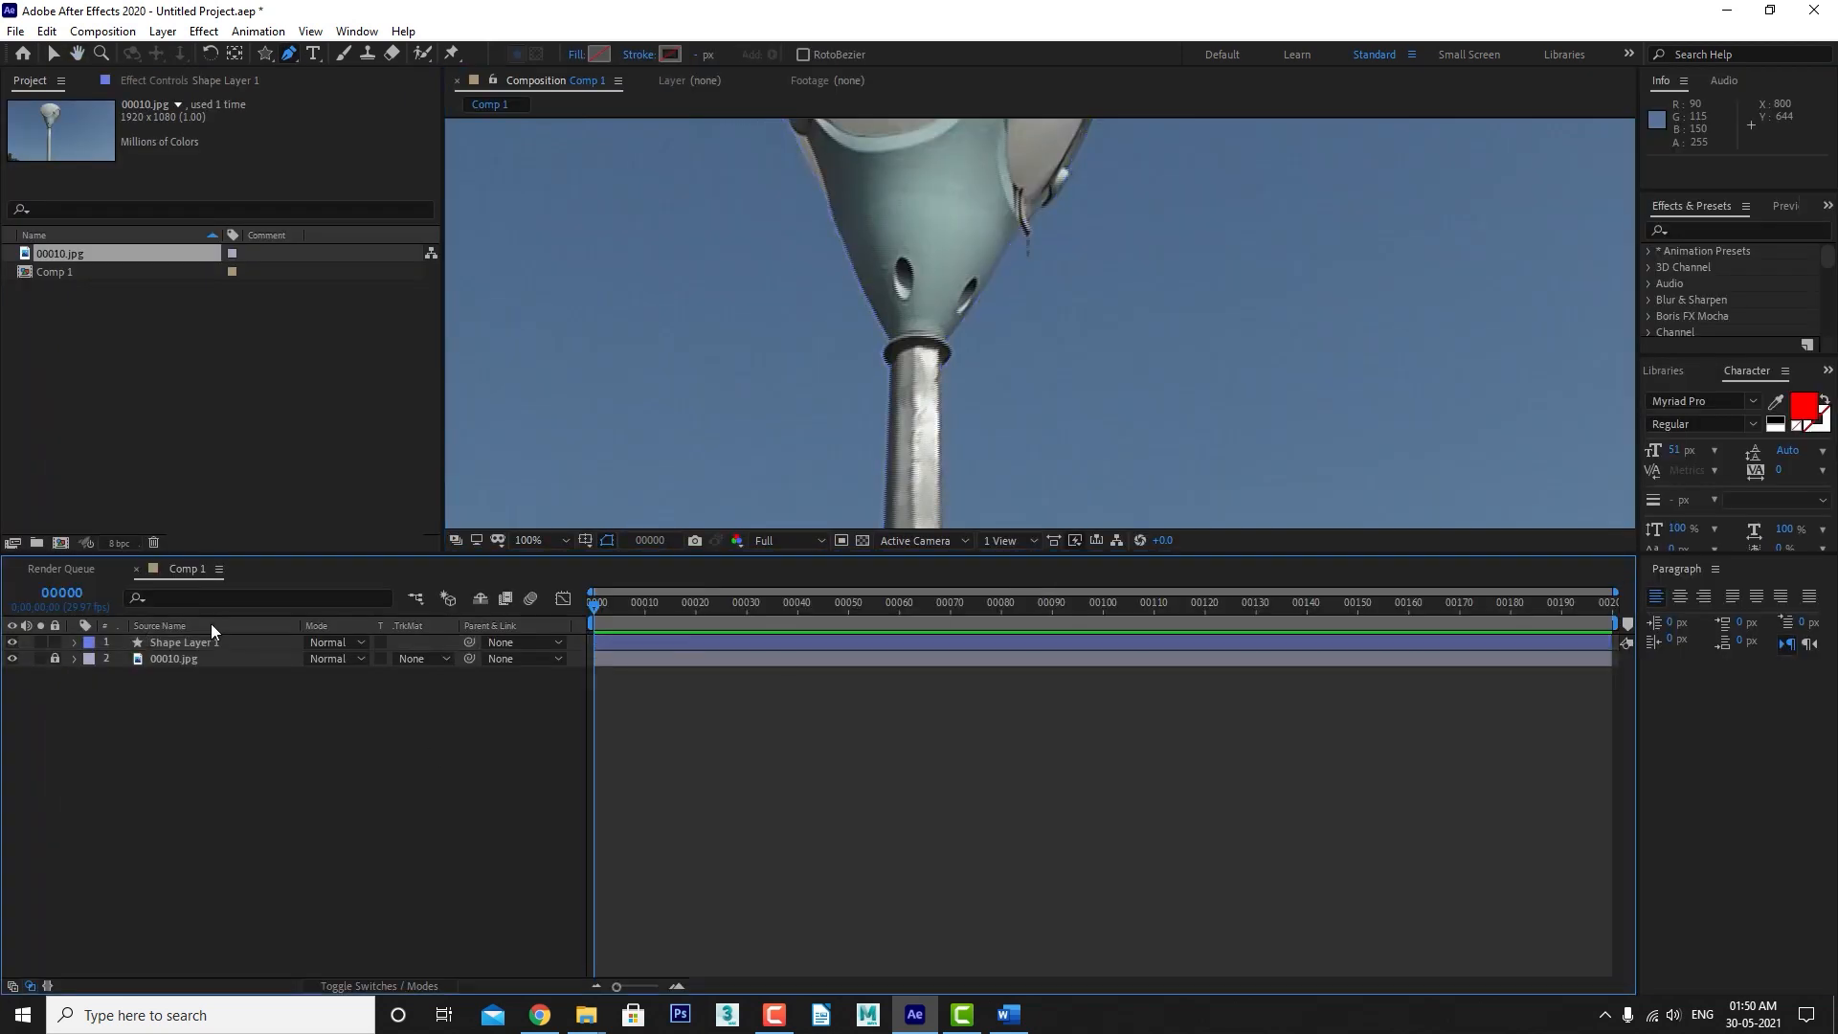
left_click(215, 643)
scroll(980, 422, "down", 2)
left_click_drag(1061, 325, 1063, 398)
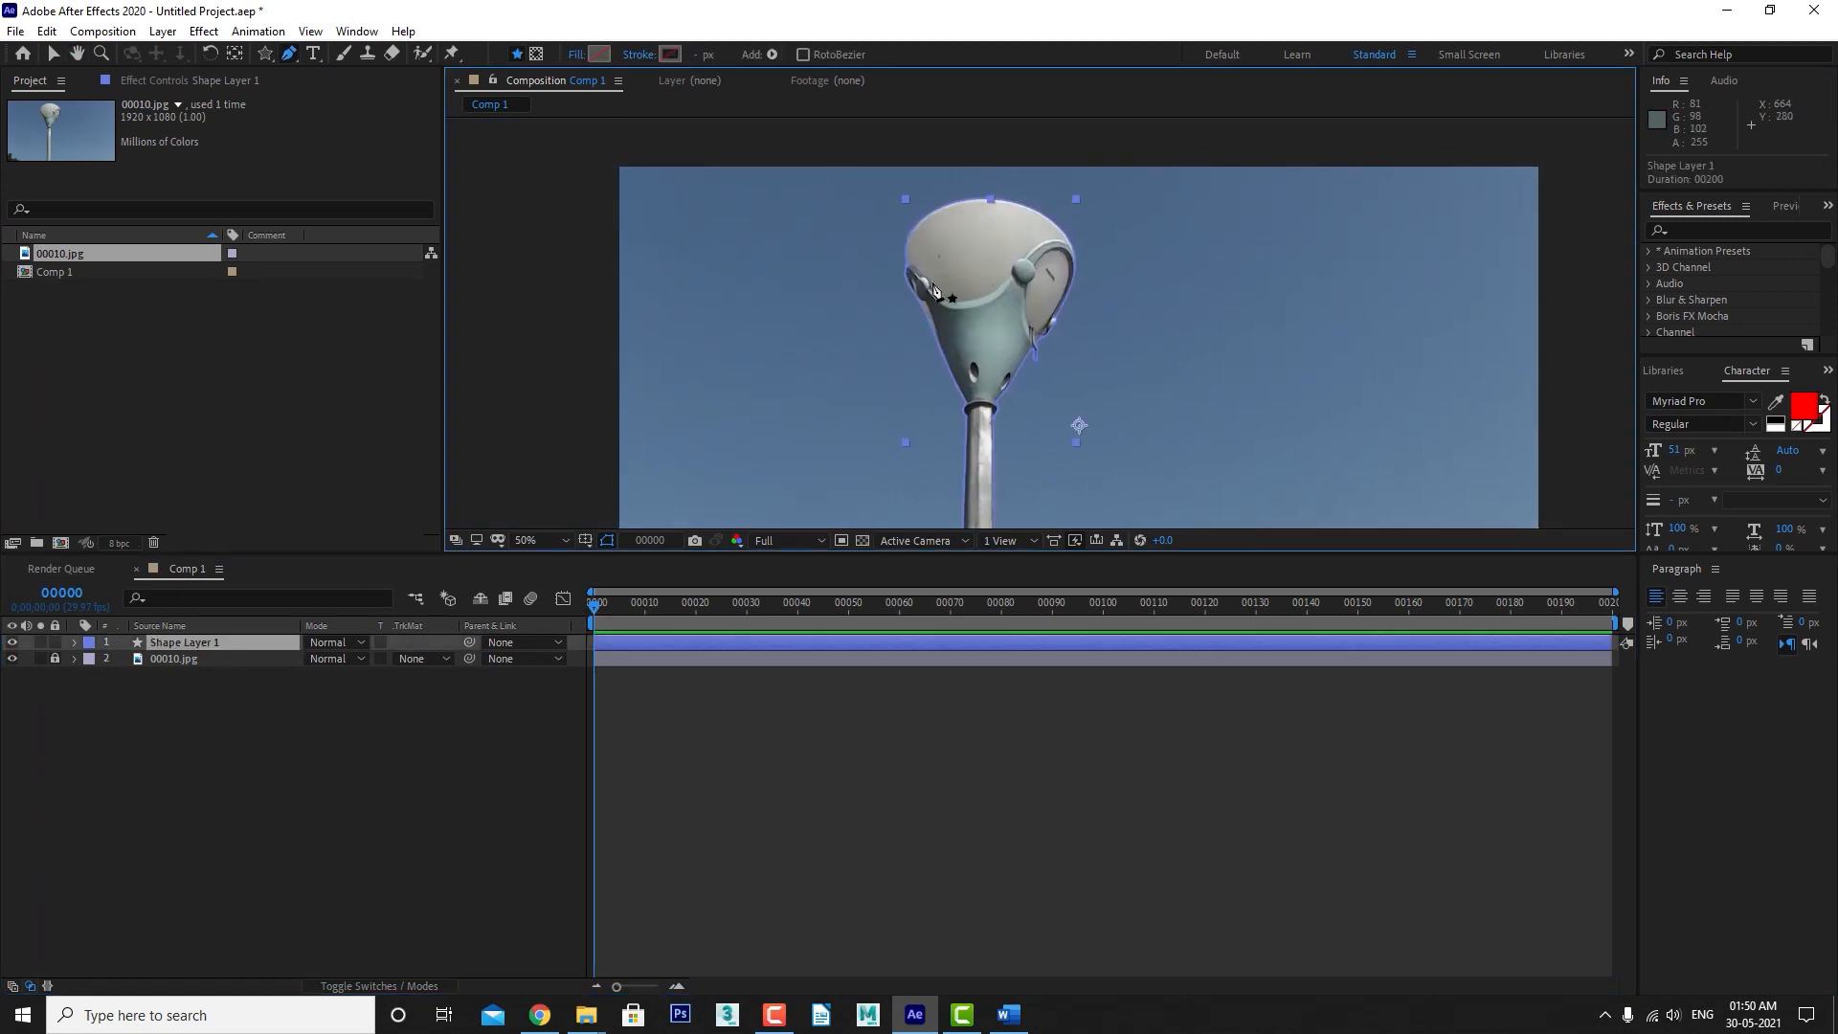
left_click(72, 734)
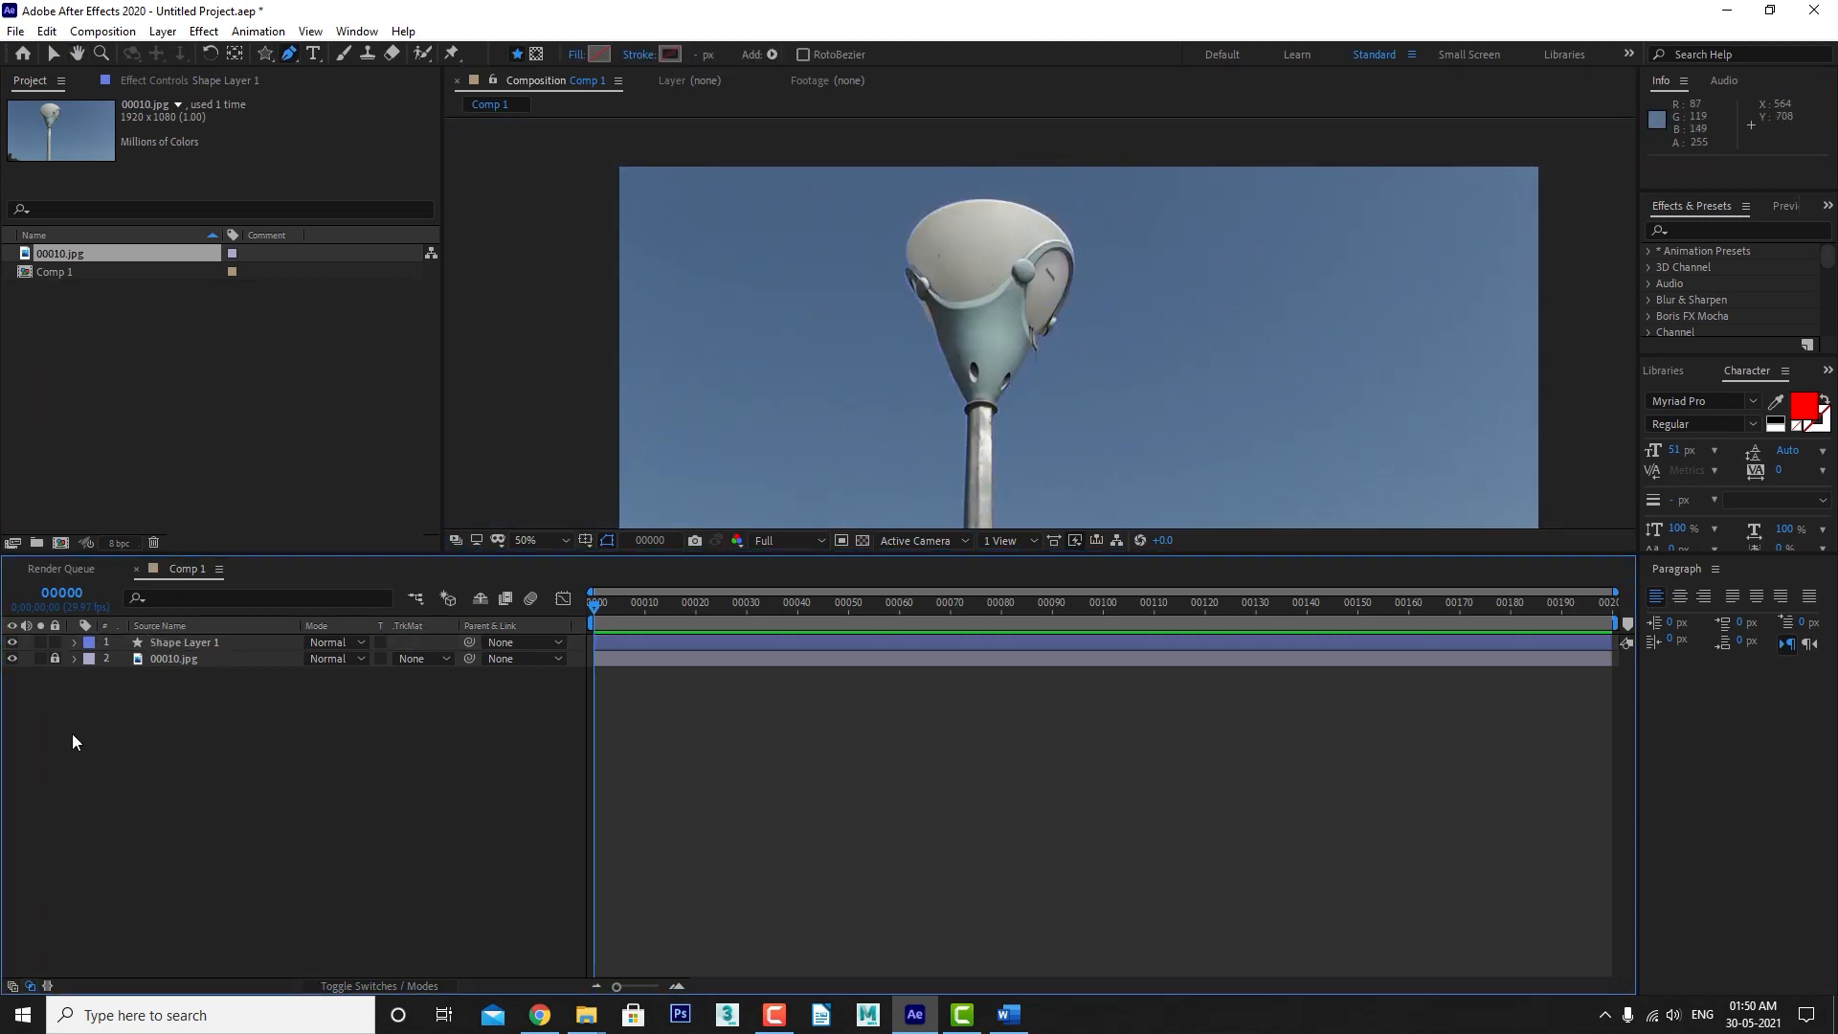
left_click(12, 659)
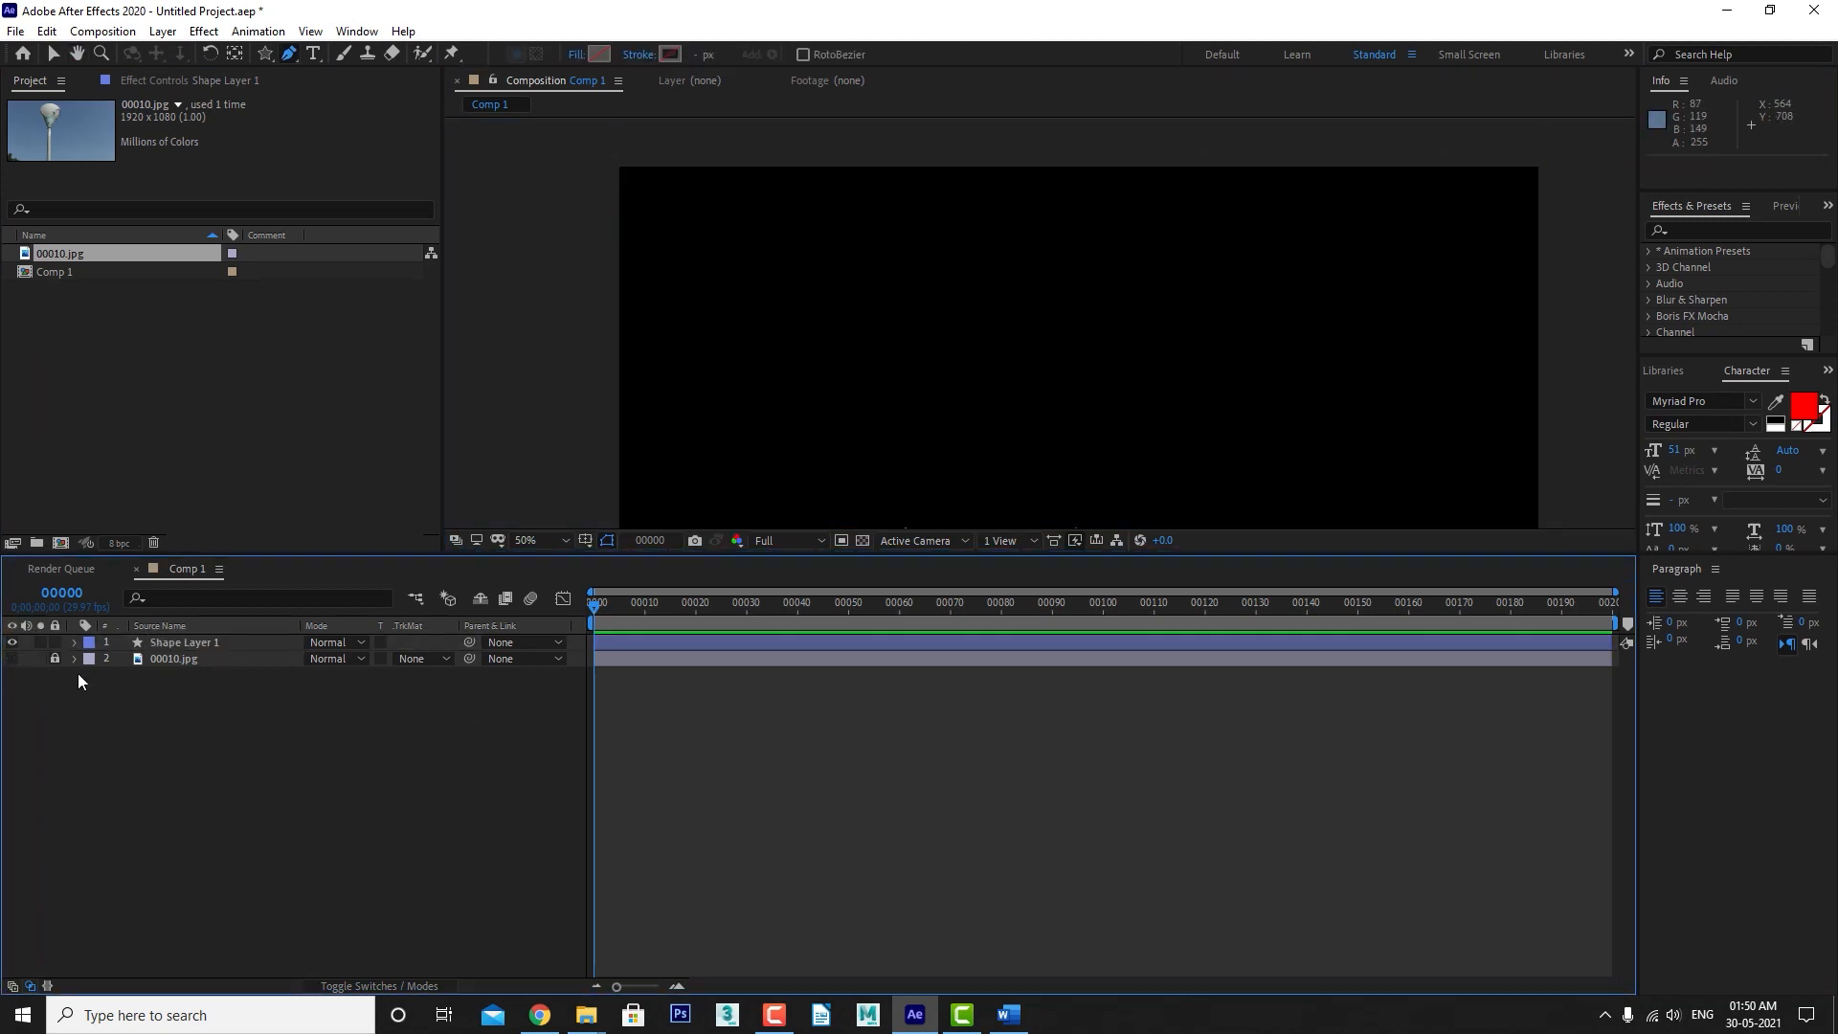
Give the lamp outline in Shape Layer 1 a solid dark red fill and deselect the layer.
left_click(170, 646)
left_click(171, 659)
left_click(174, 641)
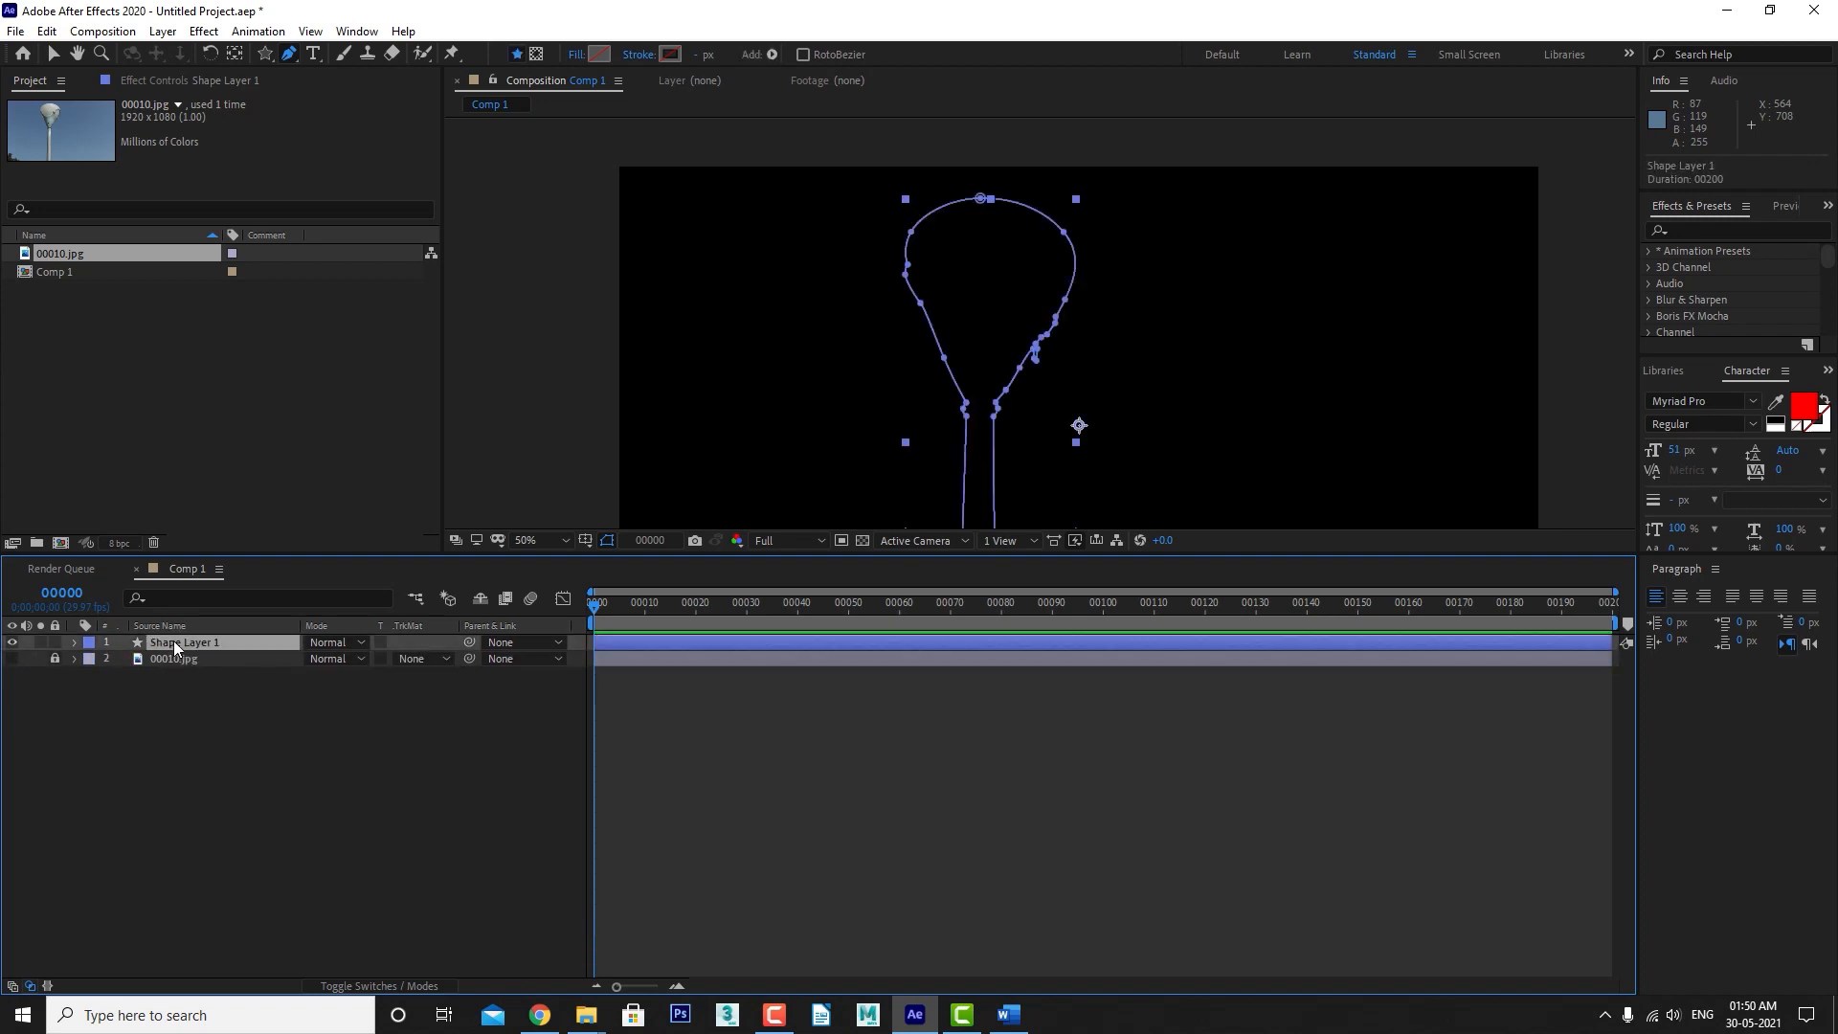
left_click(574, 56)
left_click(530, 335)
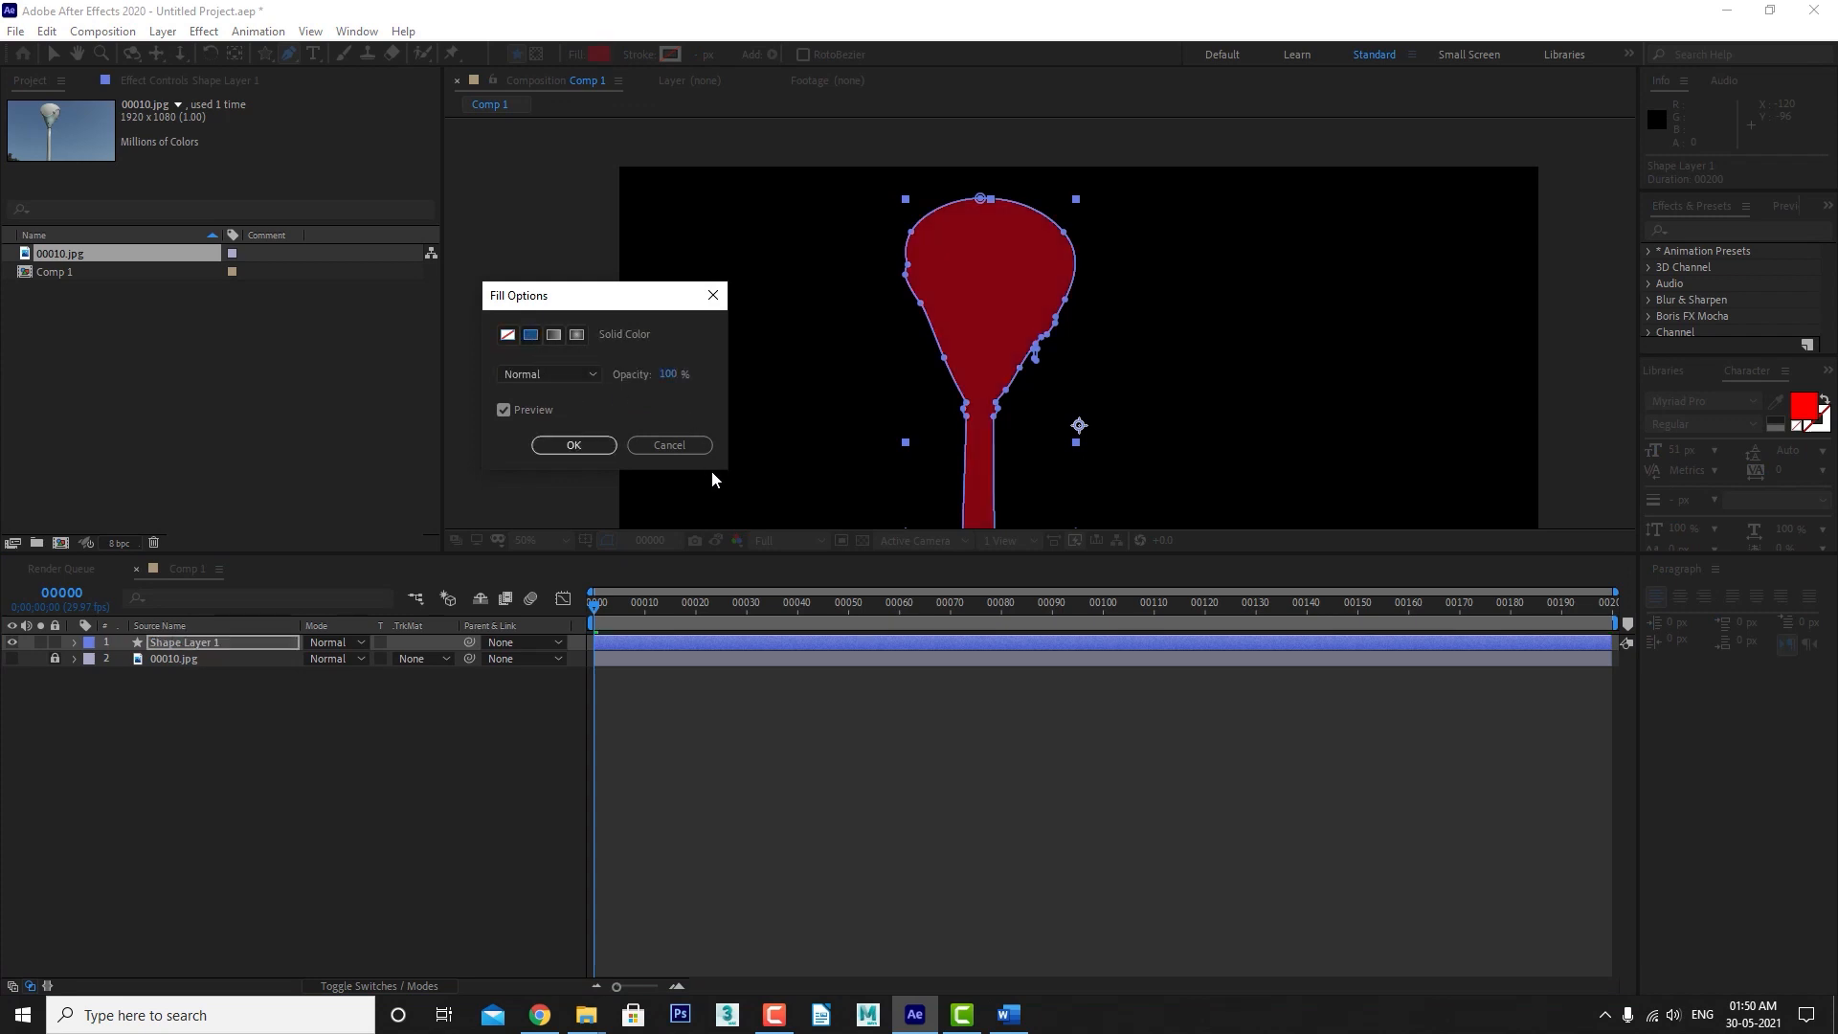
left_click(573, 445)
left_click(455, 783)
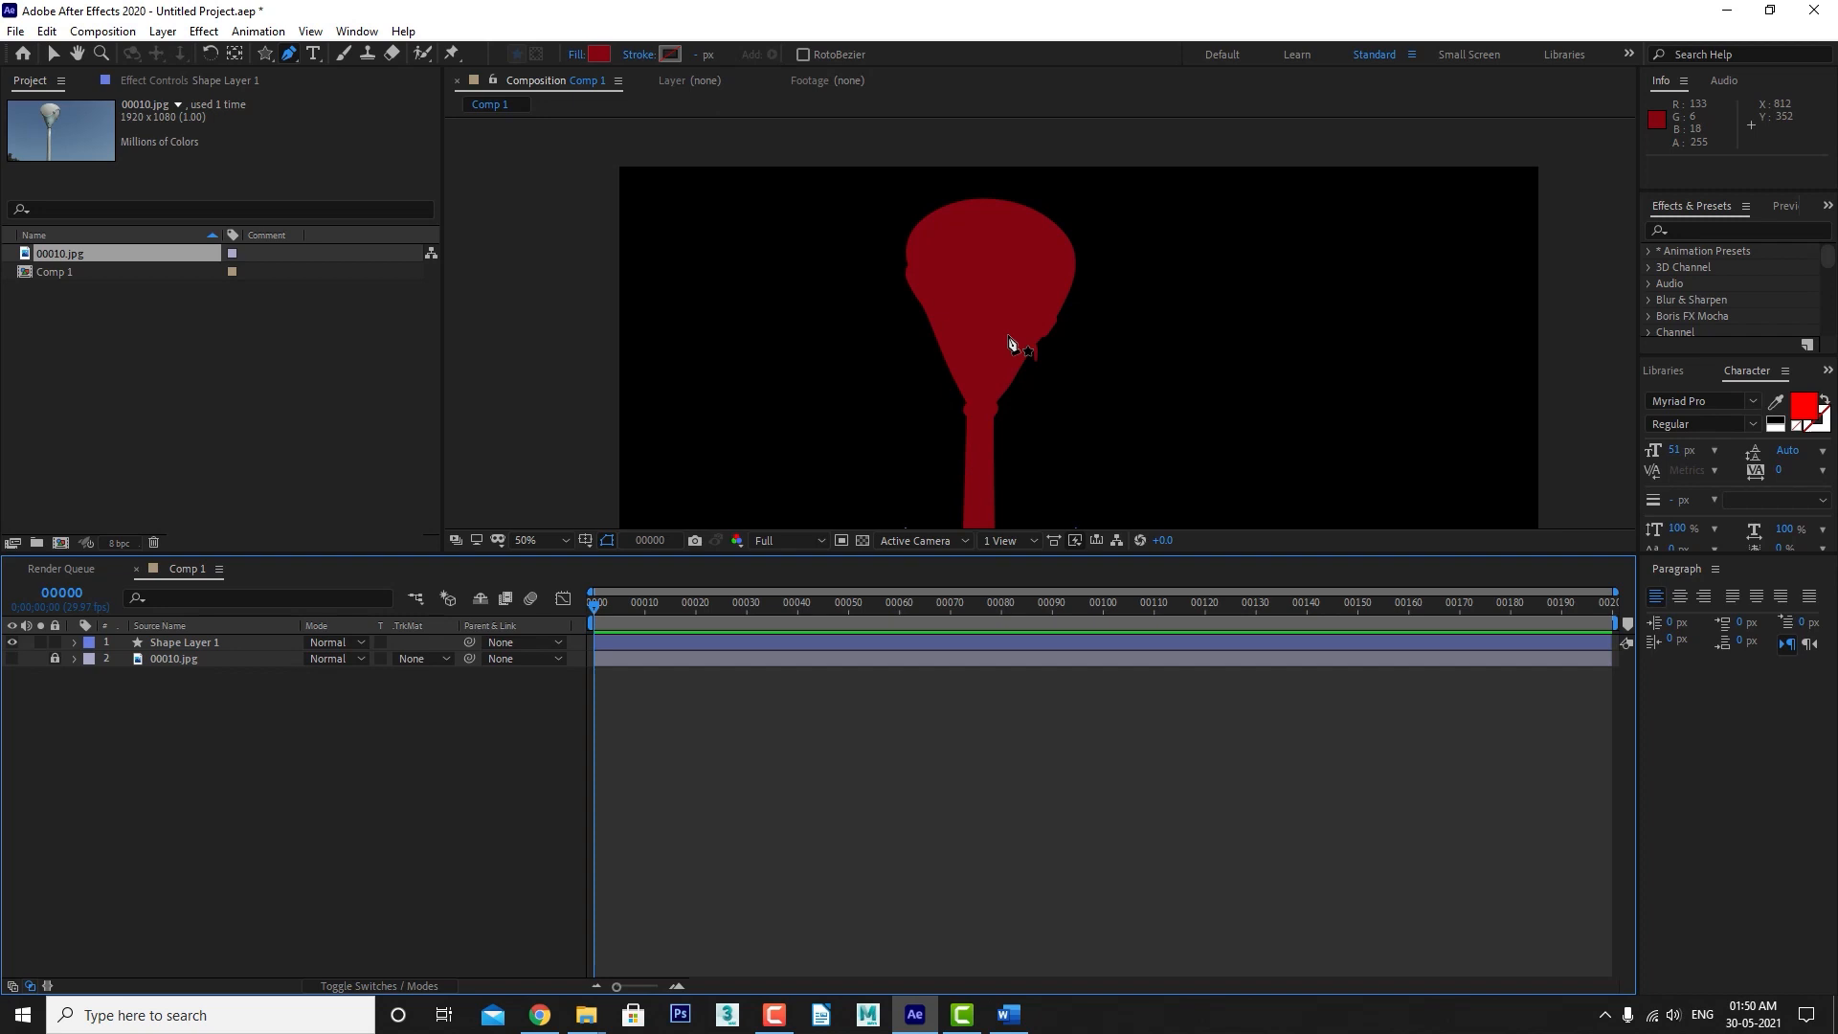
View the whole filled lamp silhouette in the composition and hide Shape Layer 1.
left_click_drag(1137, 431, 1021, 393)
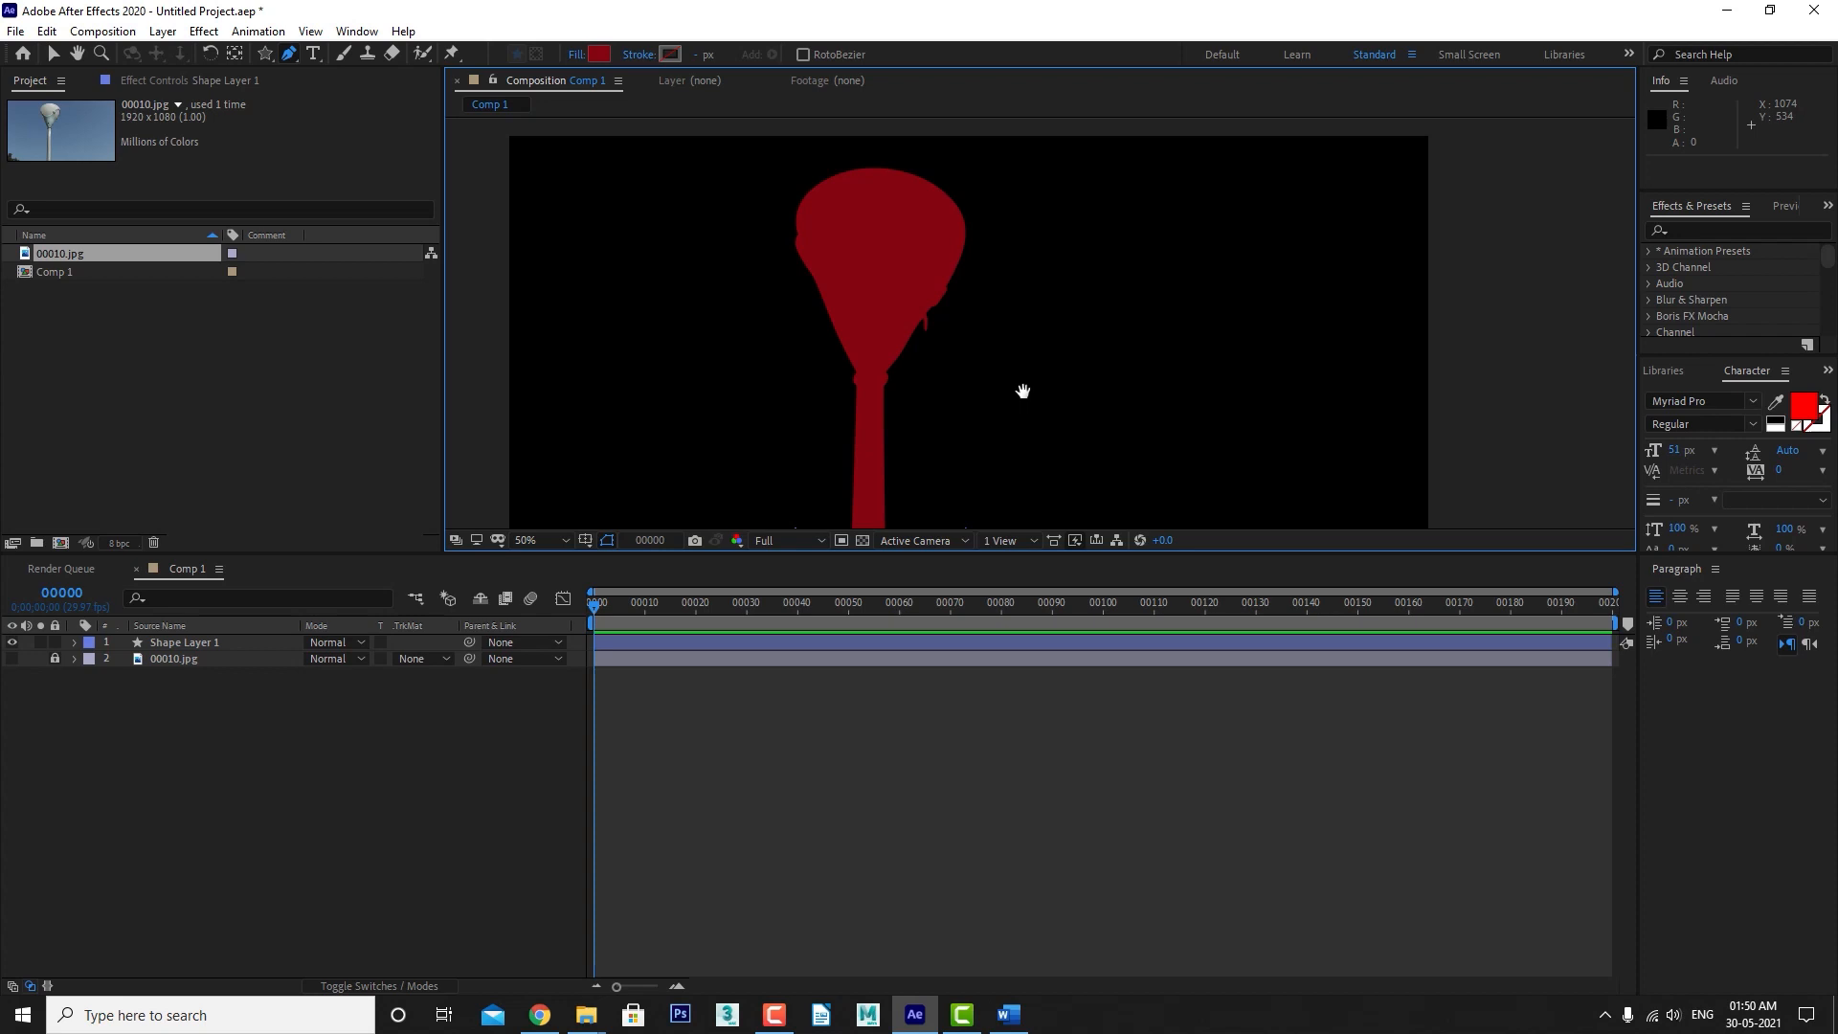
scroll(1001, 368, "down", 2)
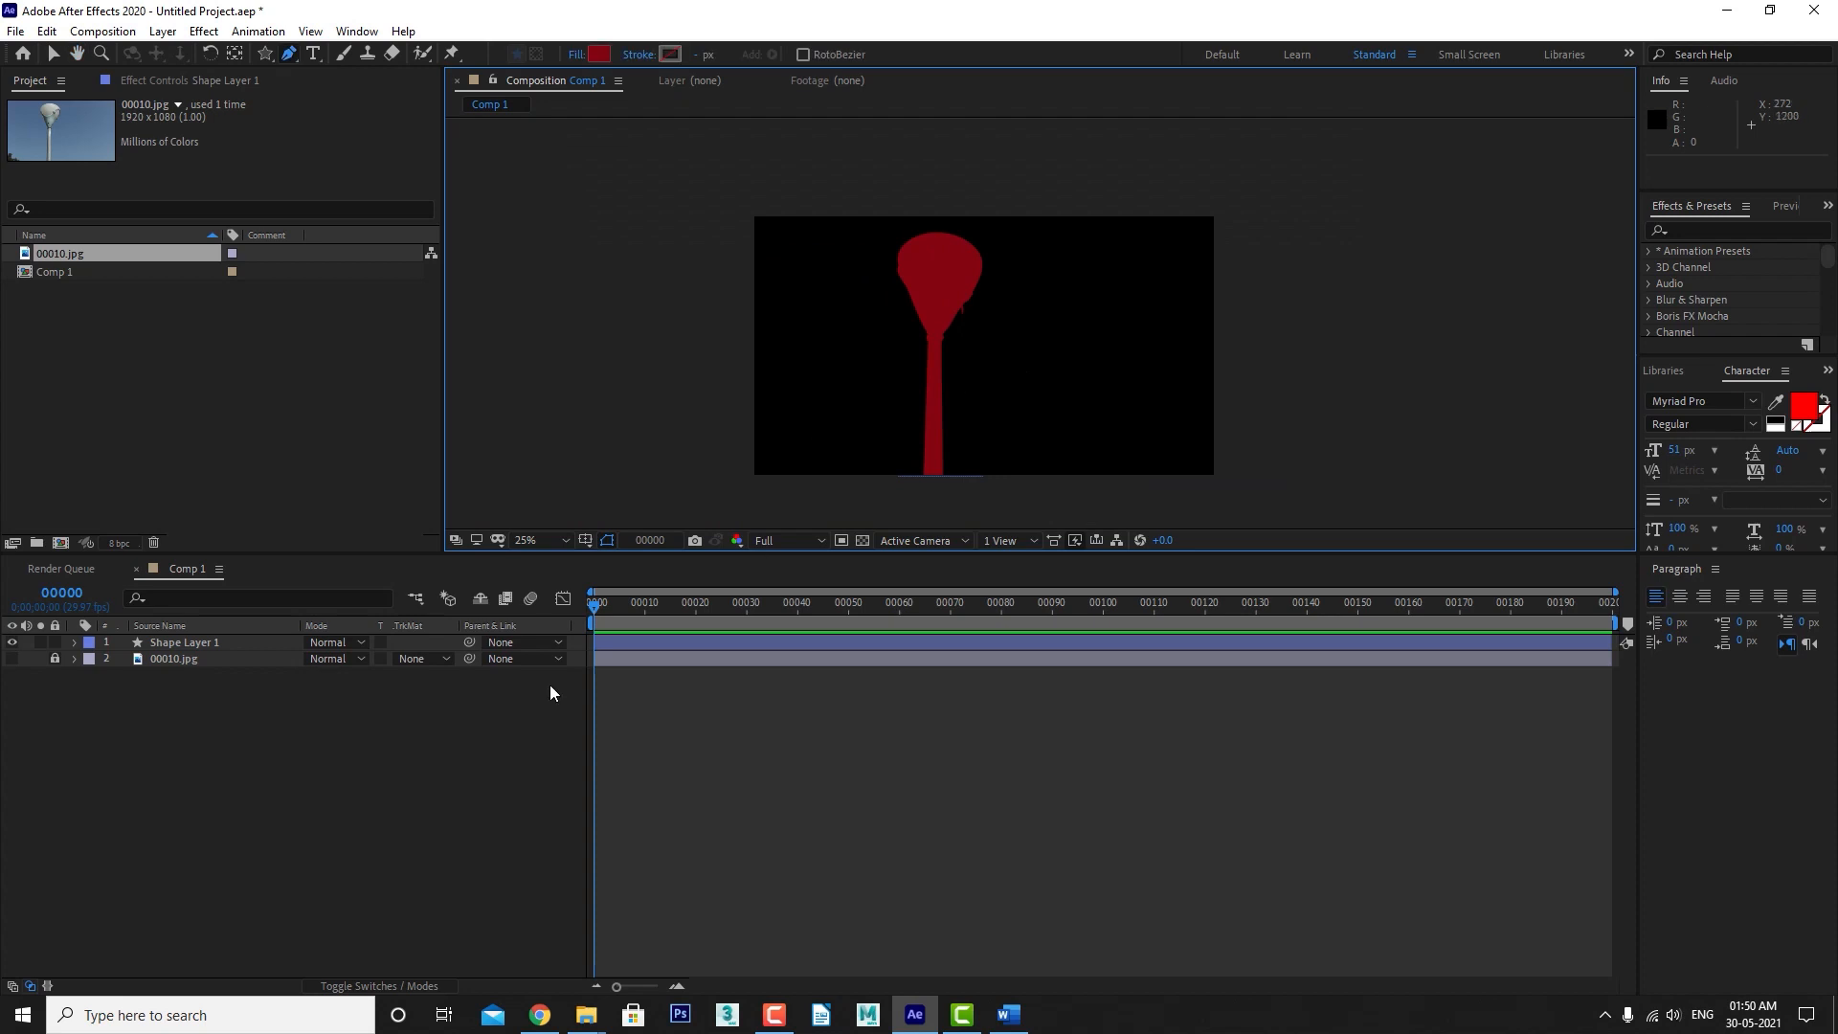
left_click(428, 831)
key("h")
left_click_drag(1020, 465, 973, 456)
key("g")
left_click(11, 641)
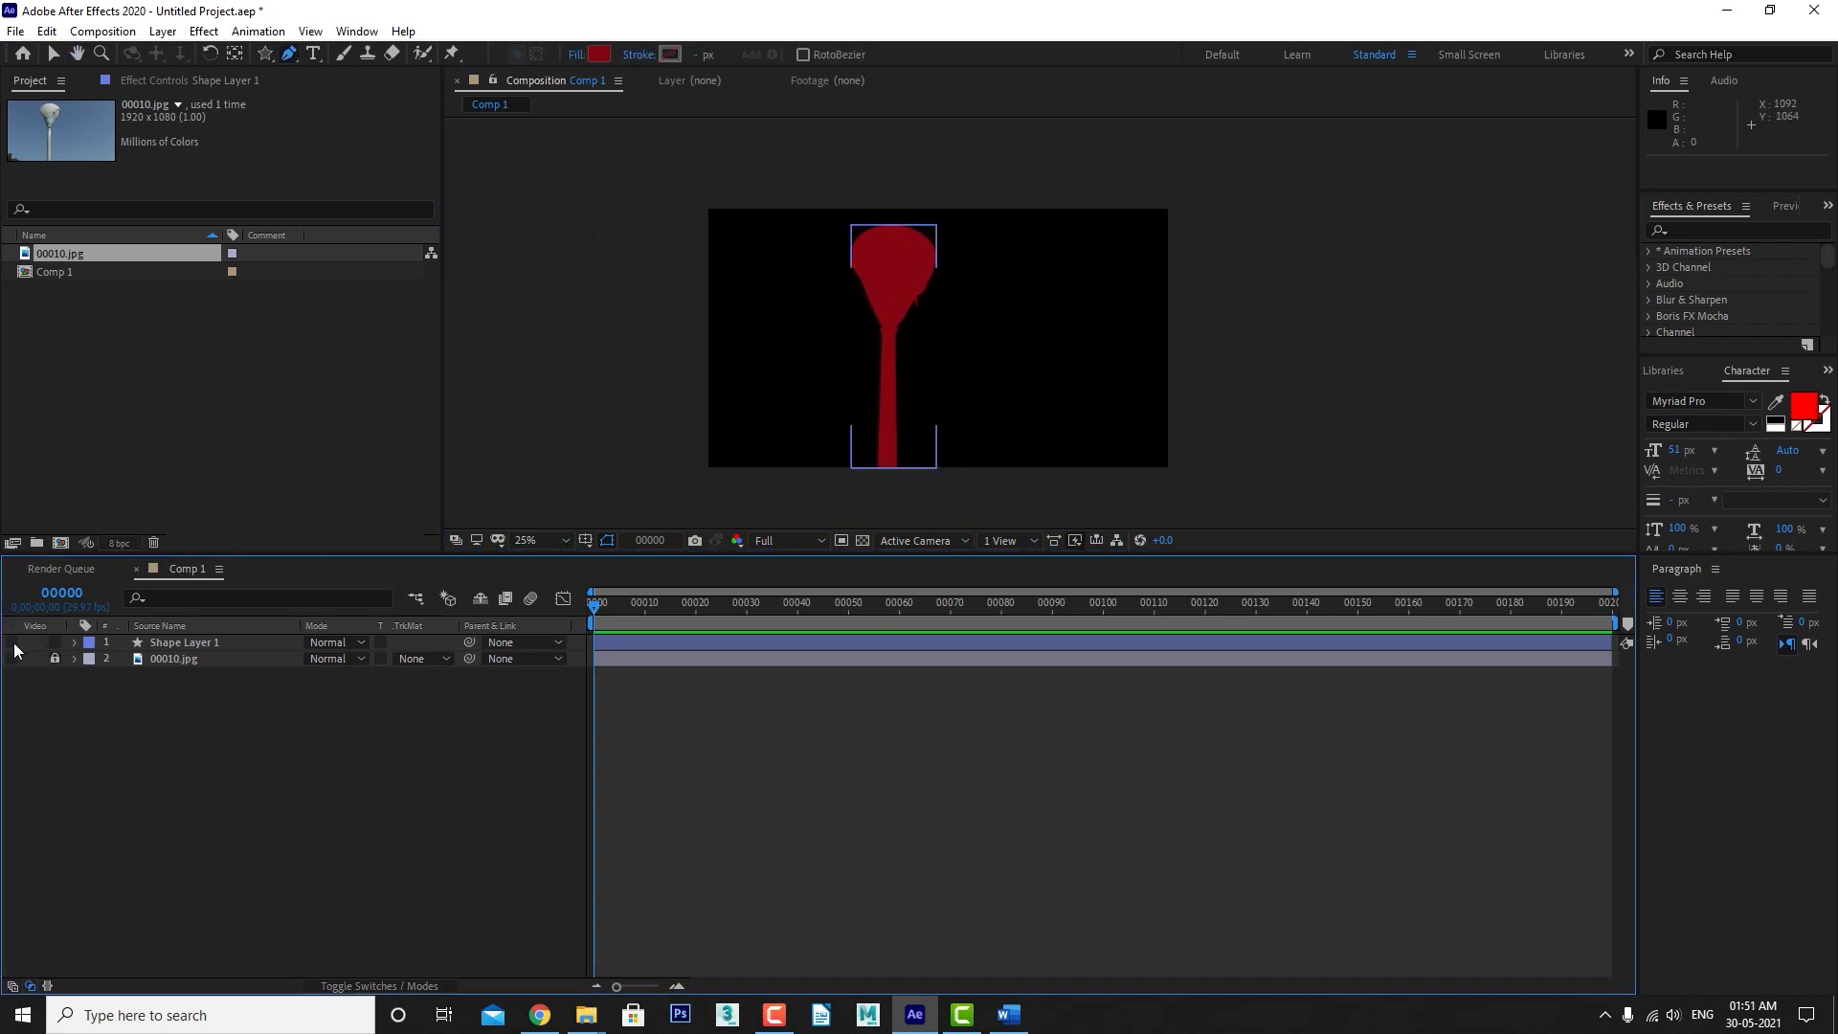
Draw a closed triangle with straight sides near the middle of the empty composition using the Pen Tool.
key(".")
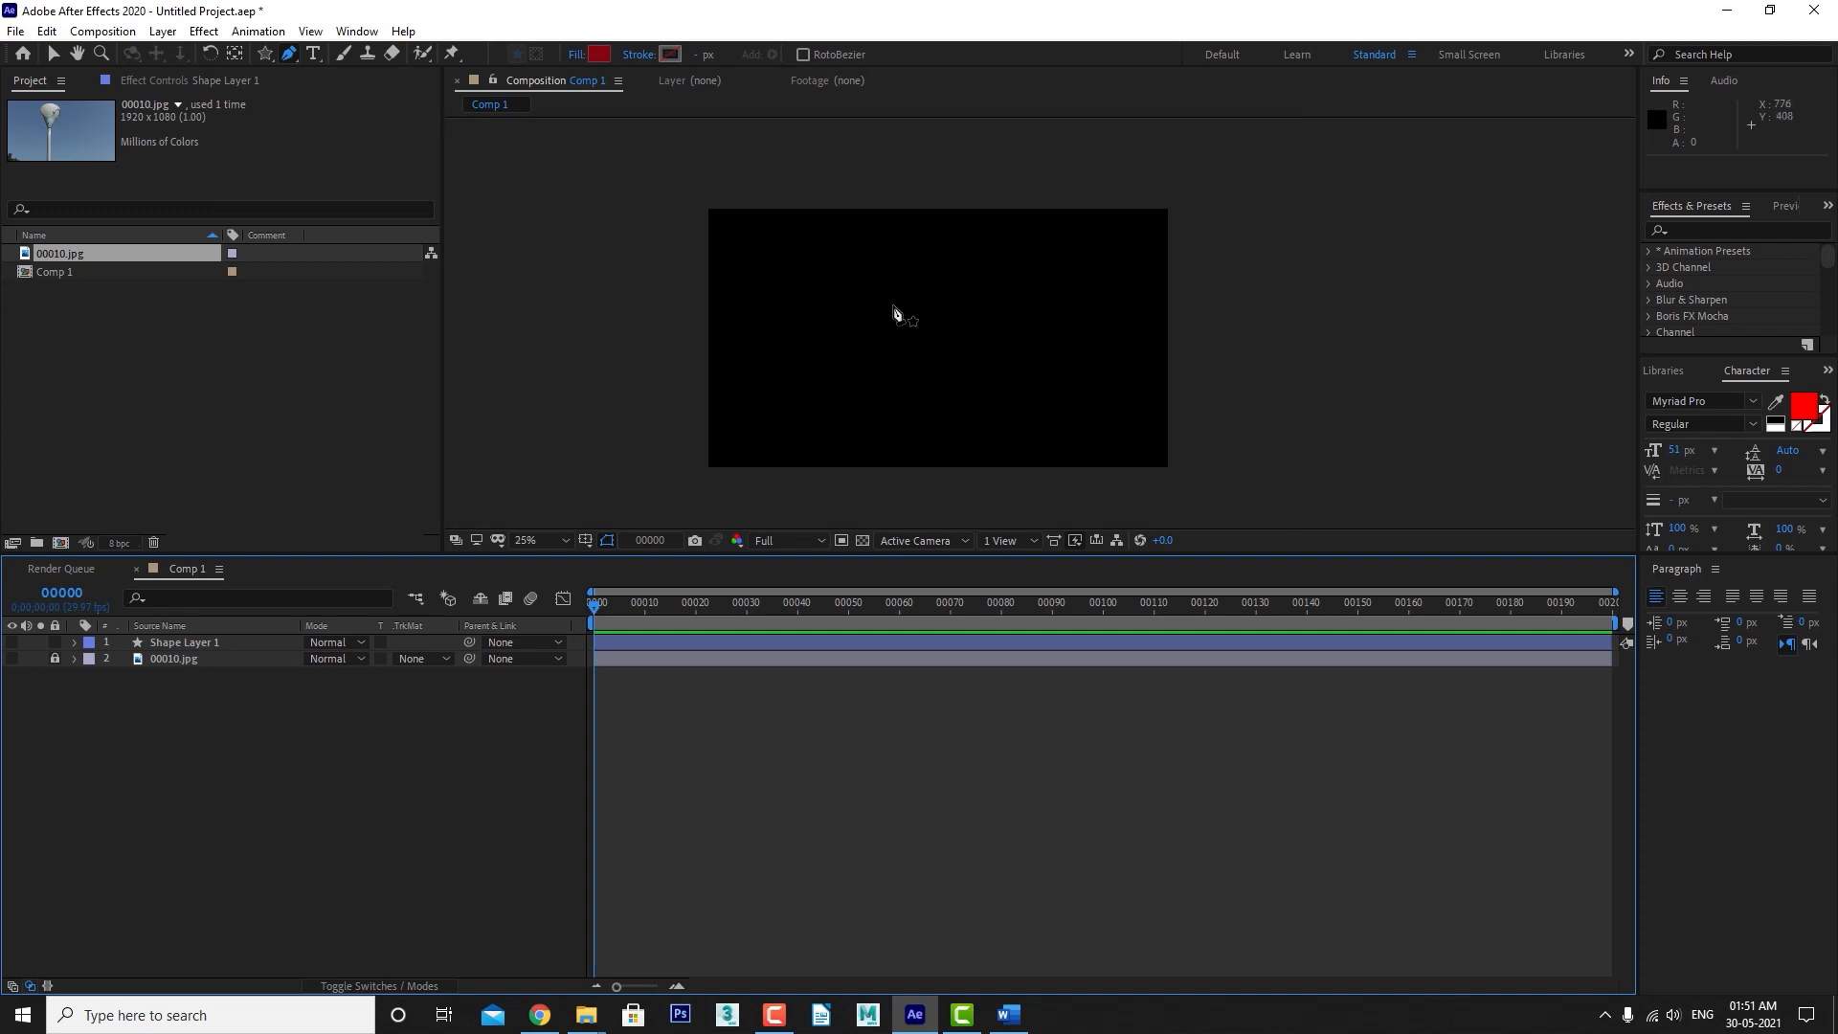
left_click(905, 277)
left_click(817, 407)
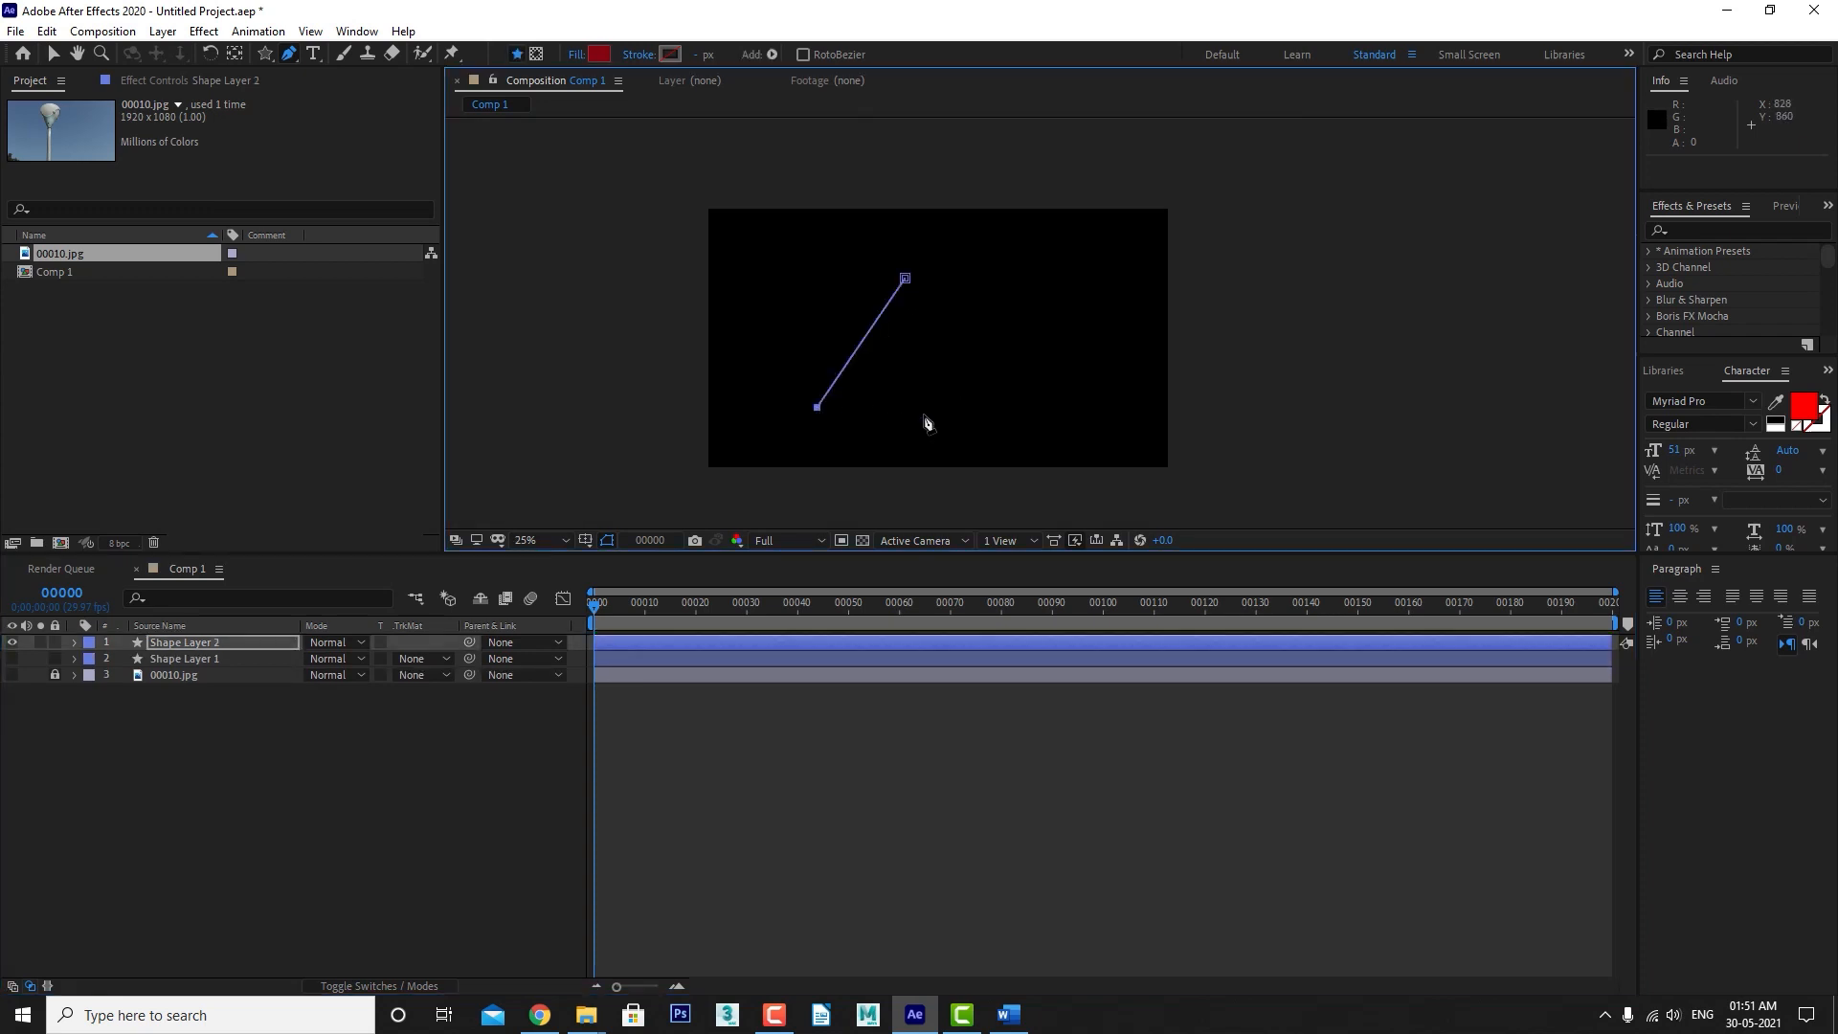
left_click(975, 412)
left_click(904, 277)
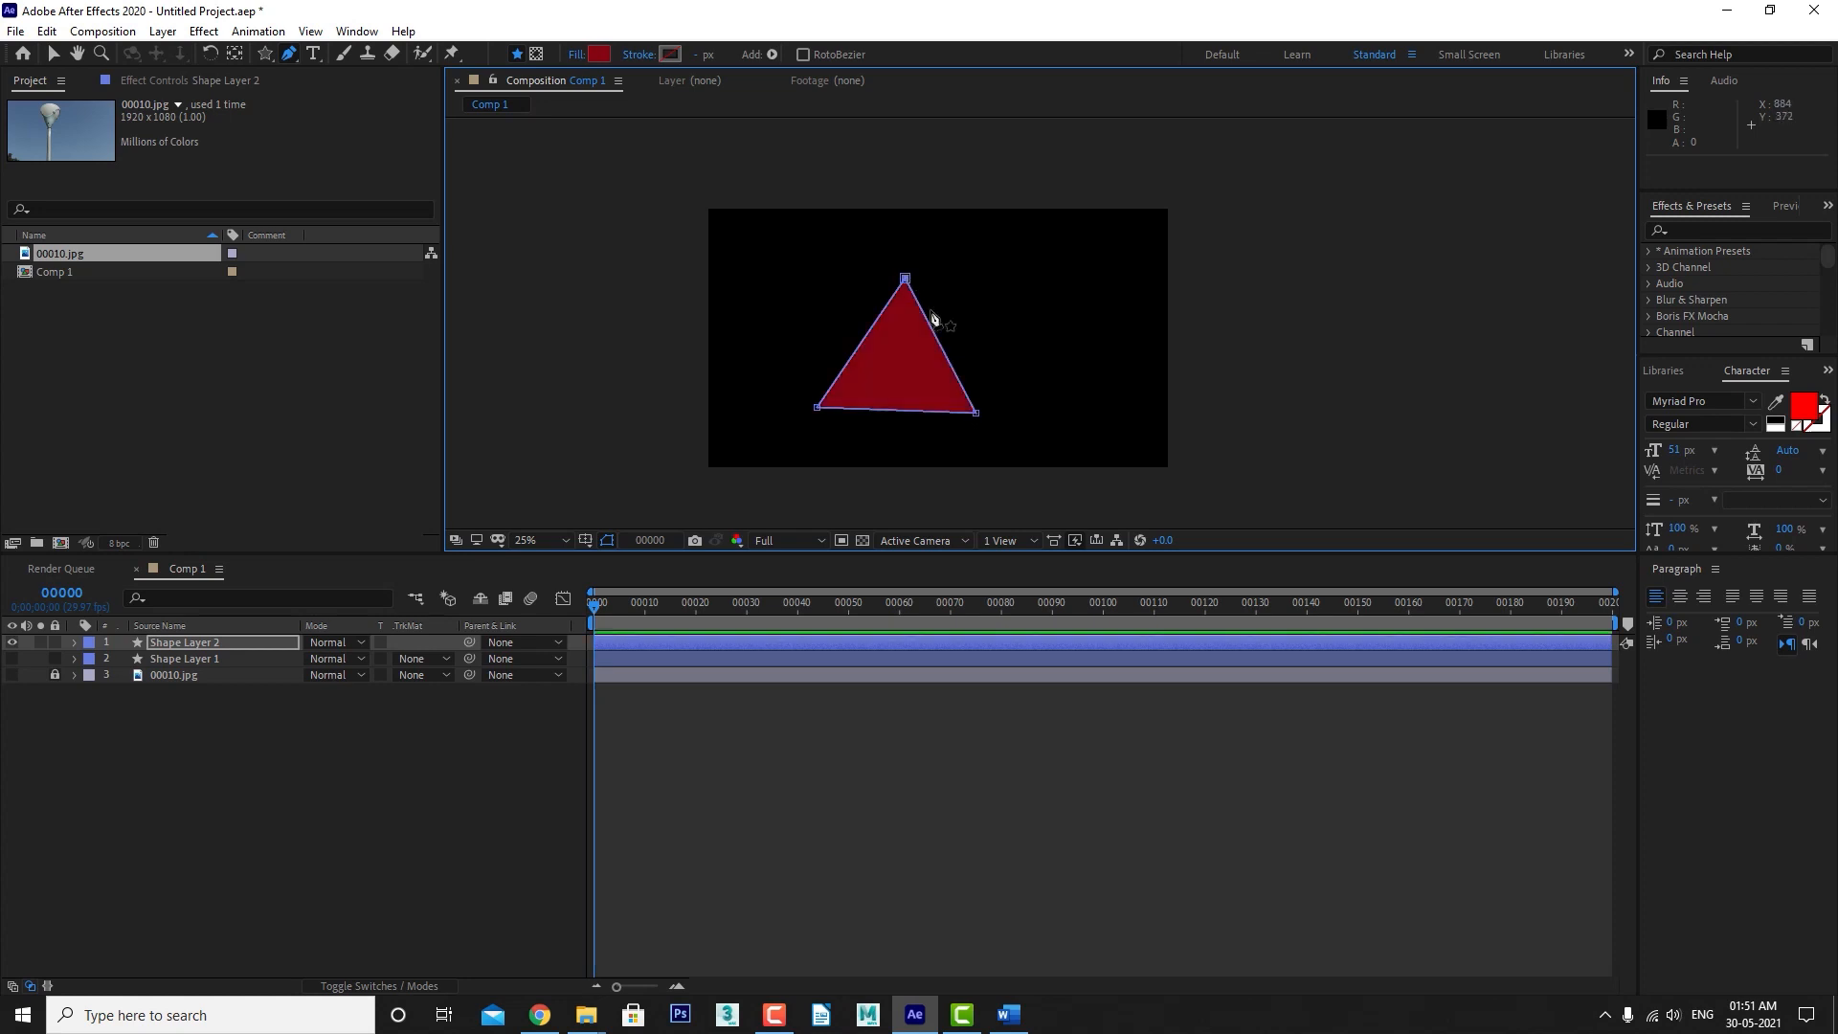
scroll(1001, 472, "up", 2)
left_click_drag(1001, 472, 1144, 431)
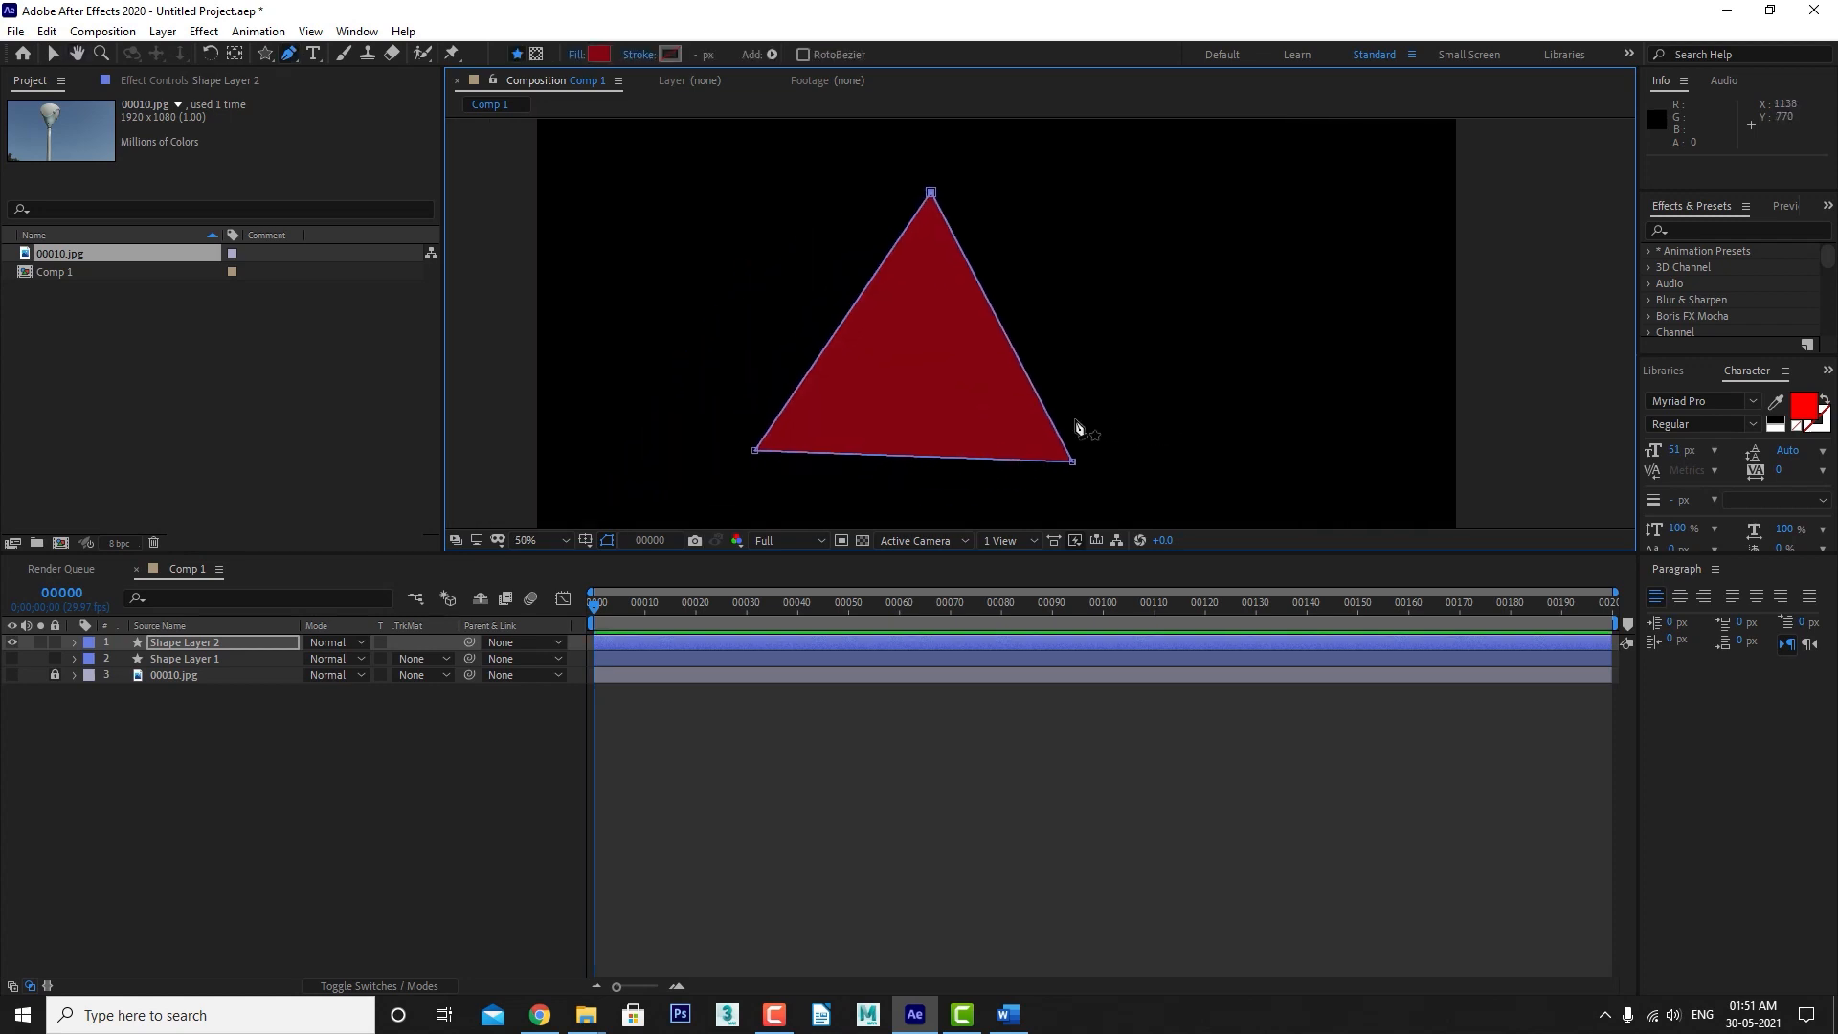
scroll(1075, 427, "down", 2)
scroll(1069, 423, "up", 2)
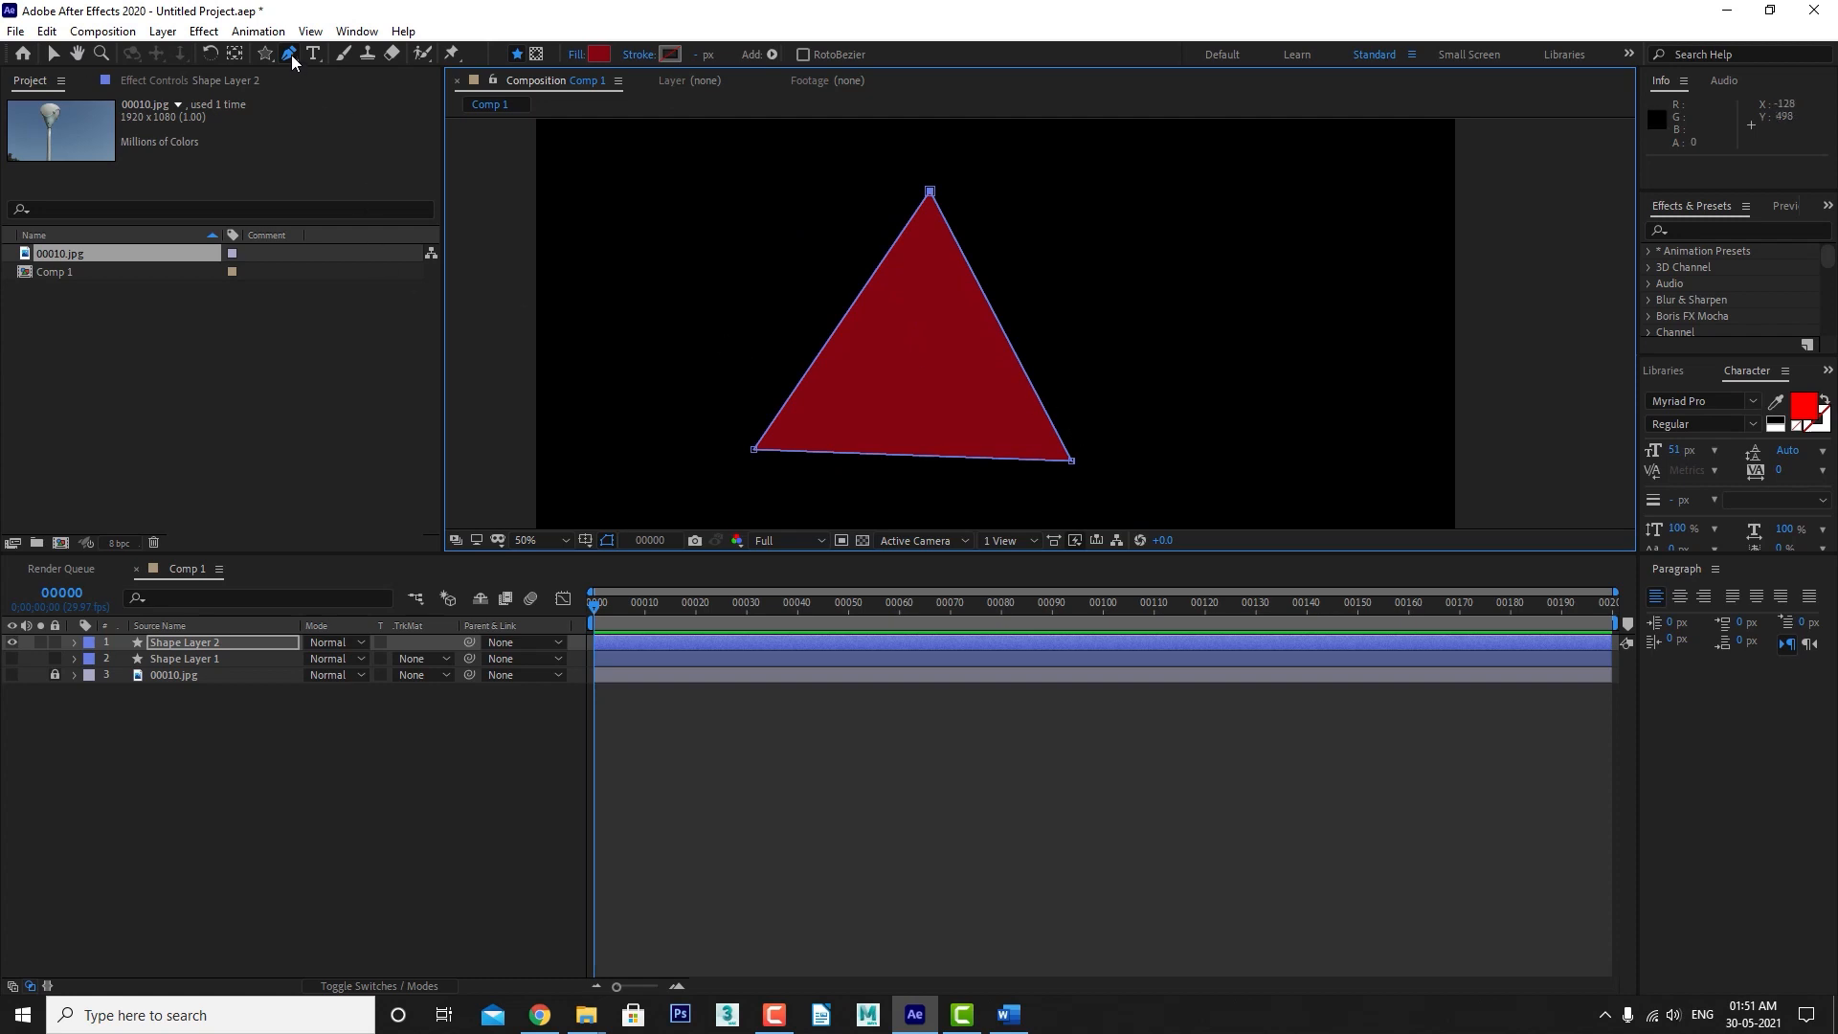
Add a vertex near the middle of each of the triangle's three sides with the Add Vertex Tool.
left_click_drag(290, 54, 375, 111)
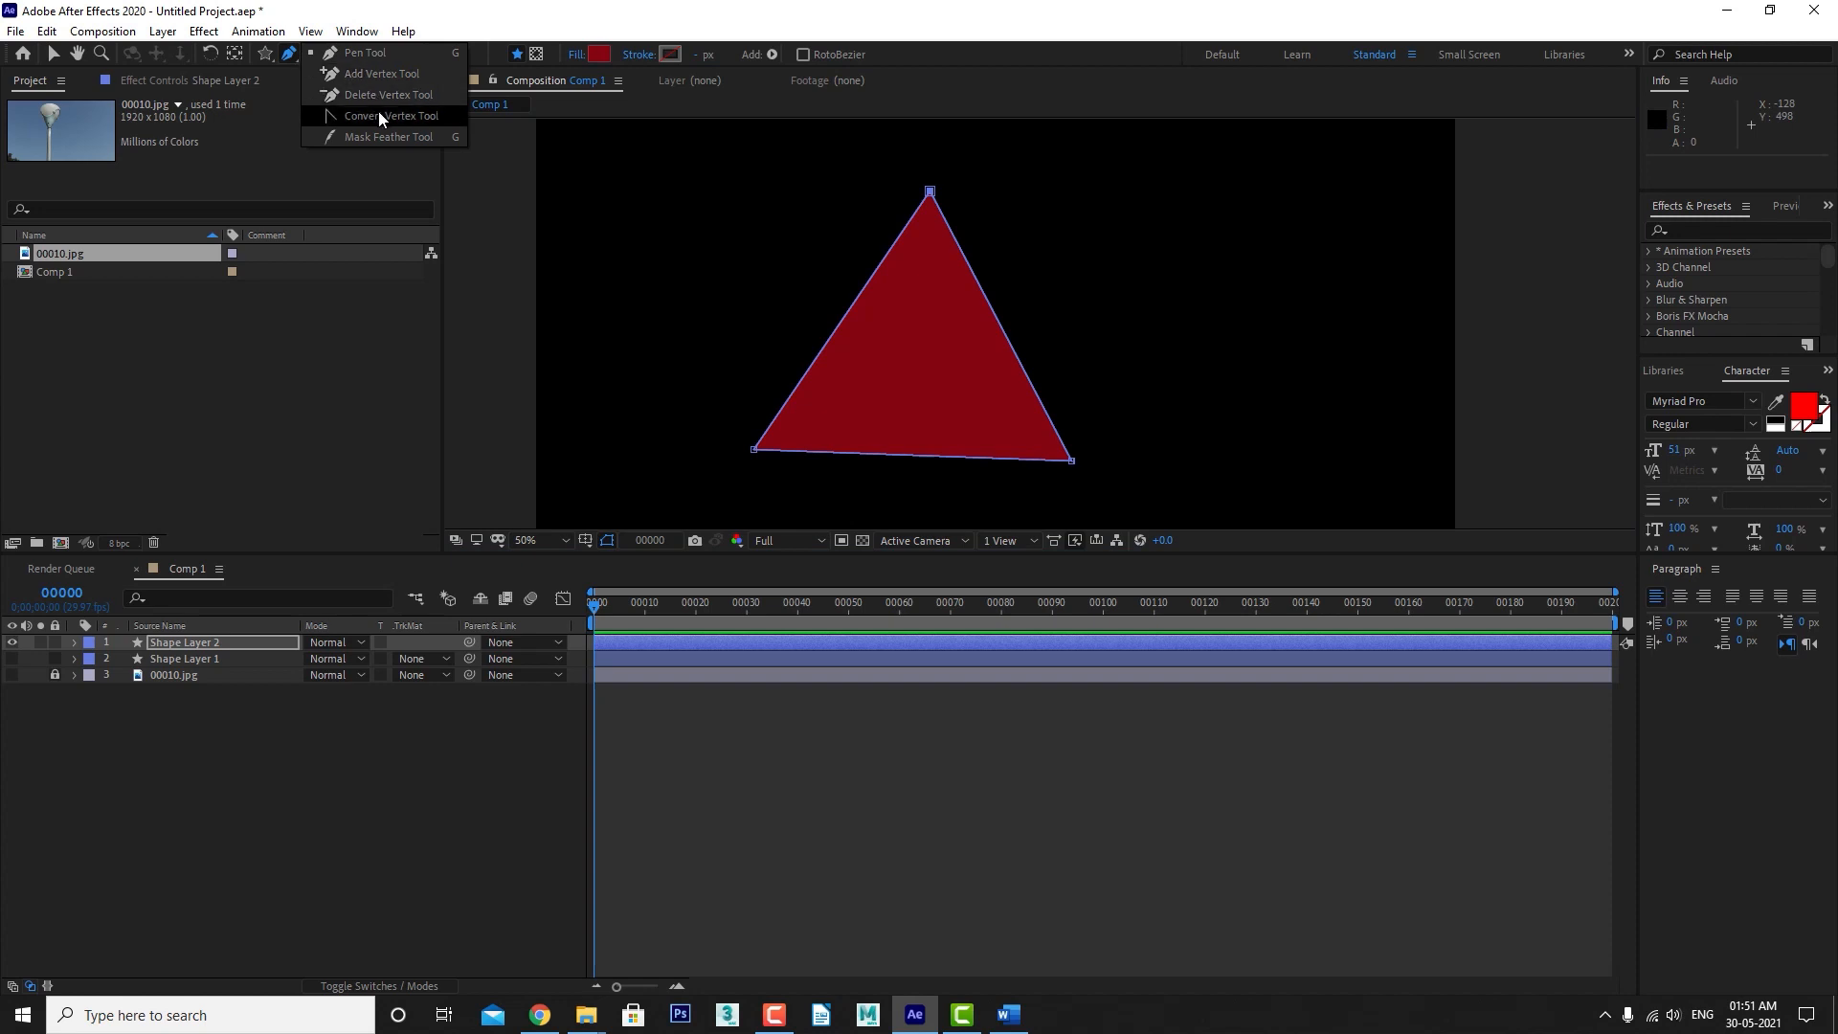
left_click_drag(377, 111, 368, 78)
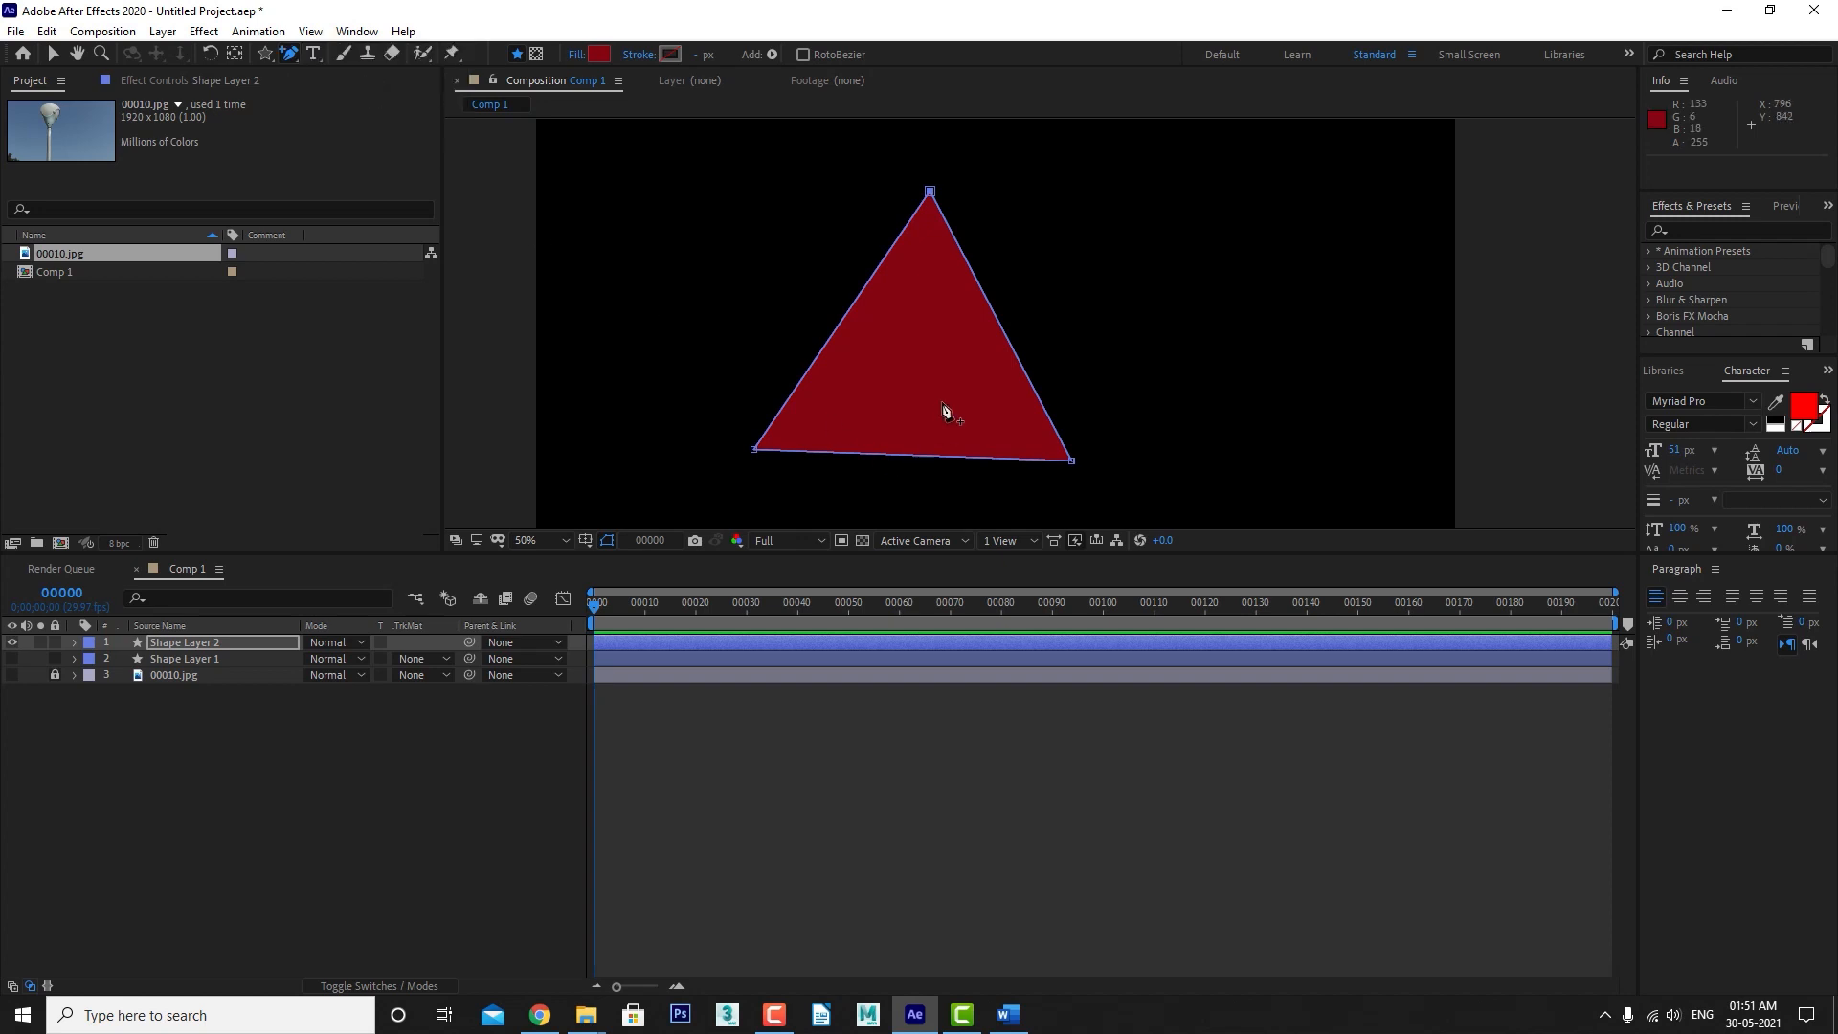
left_click(1000, 322)
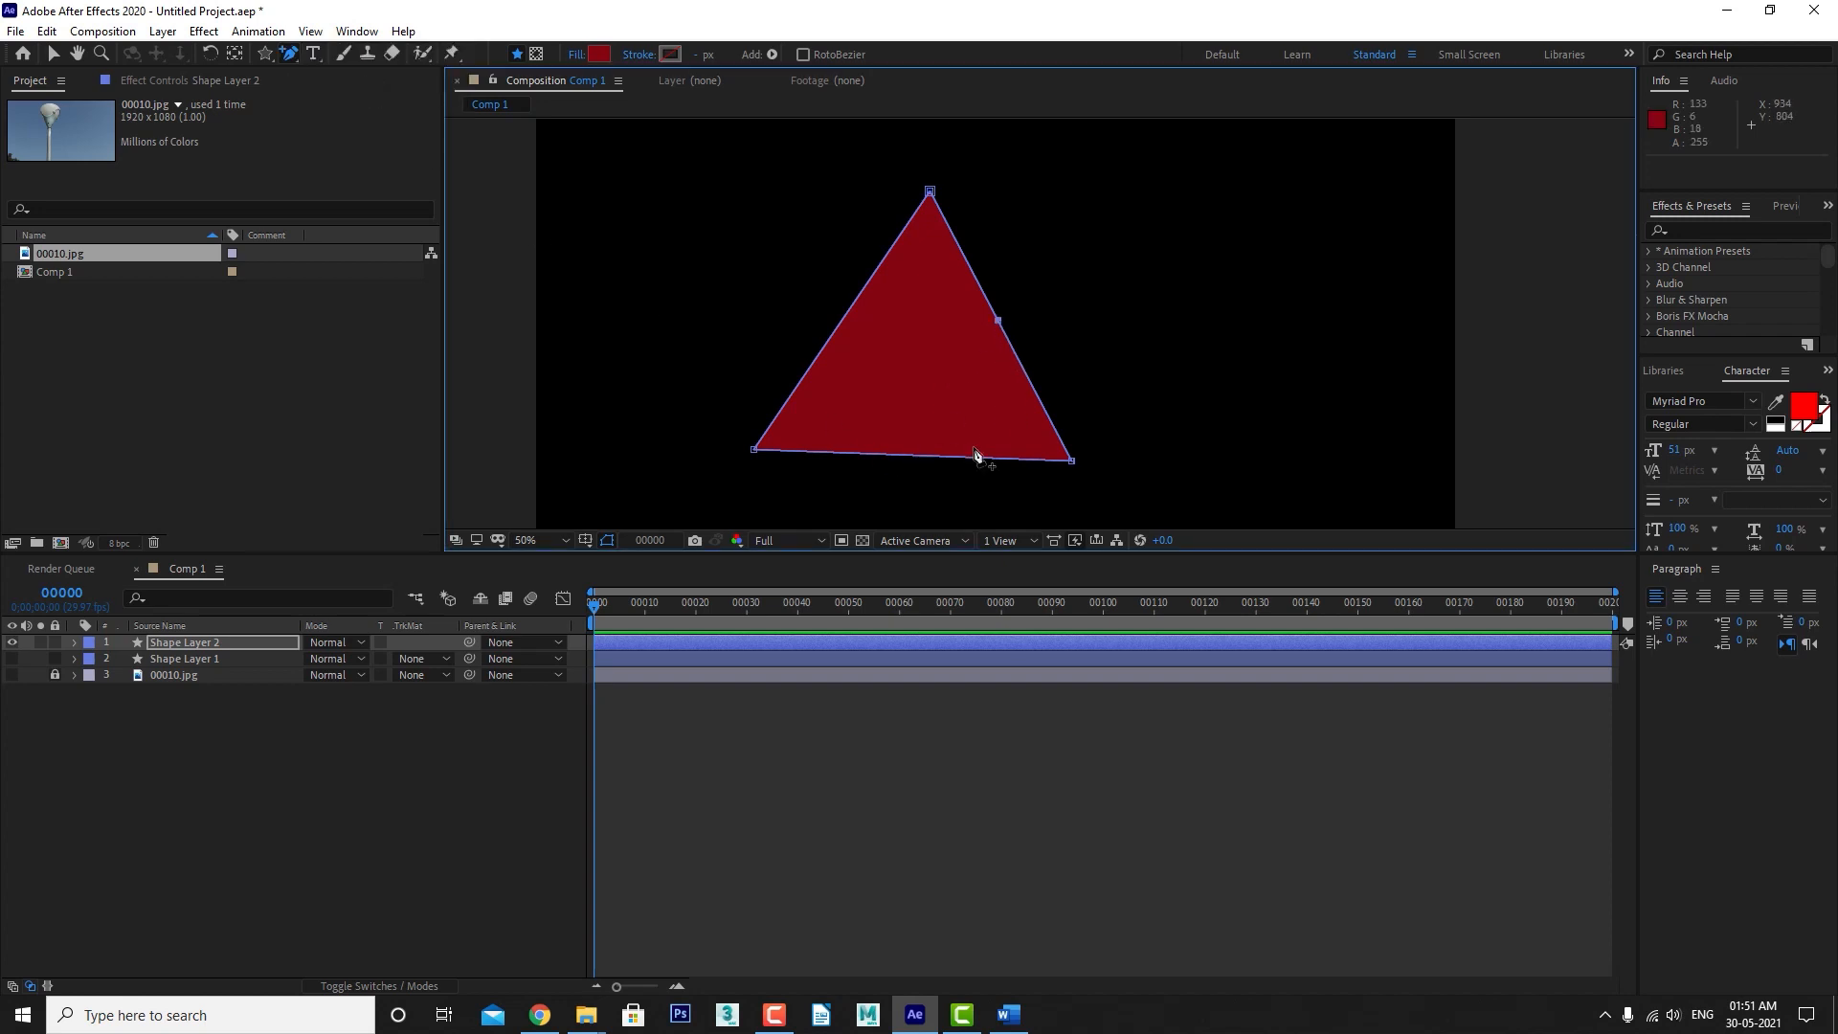
left_click(912, 456)
left_click(843, 318)
Move the three added vertices outward to reshape the triangle into a hexagon.
left_click(55, 53)
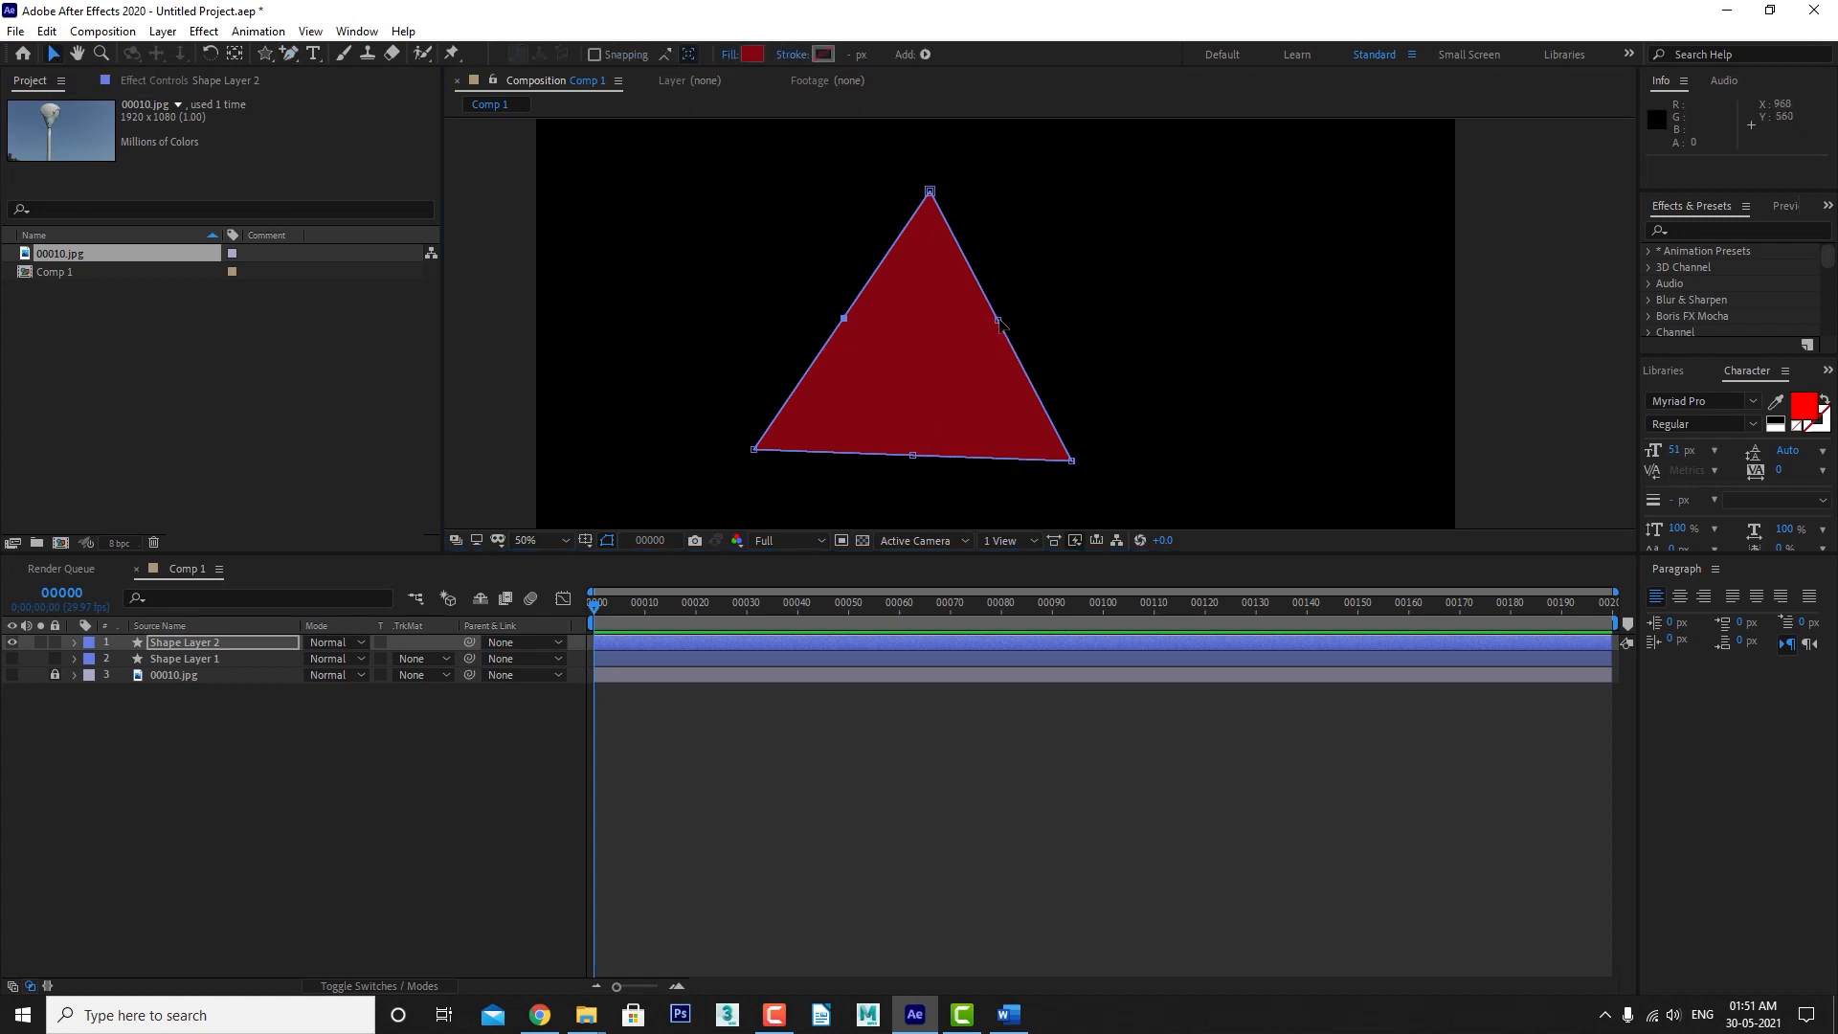
left_click_drag(998, 320, 1088, 287)
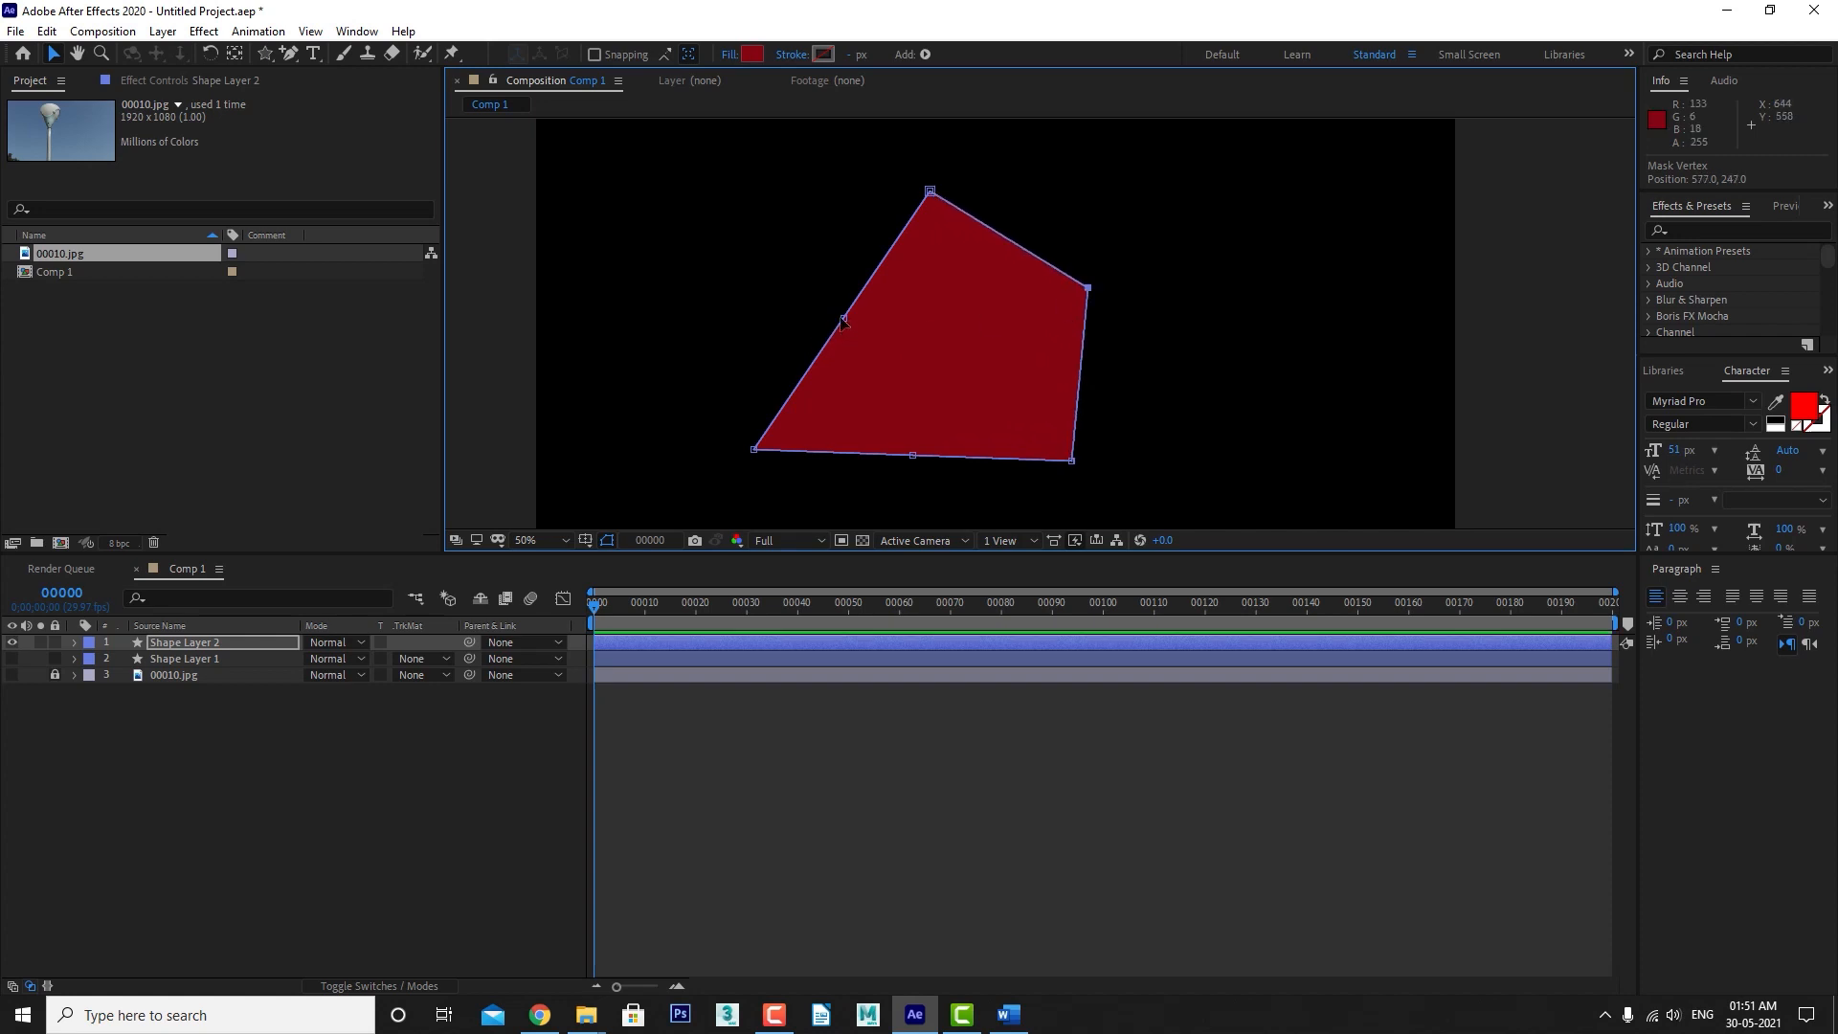
left_click_drag(843, 322, 748, 279)
left_click_drag(912, 457, 916, 507)
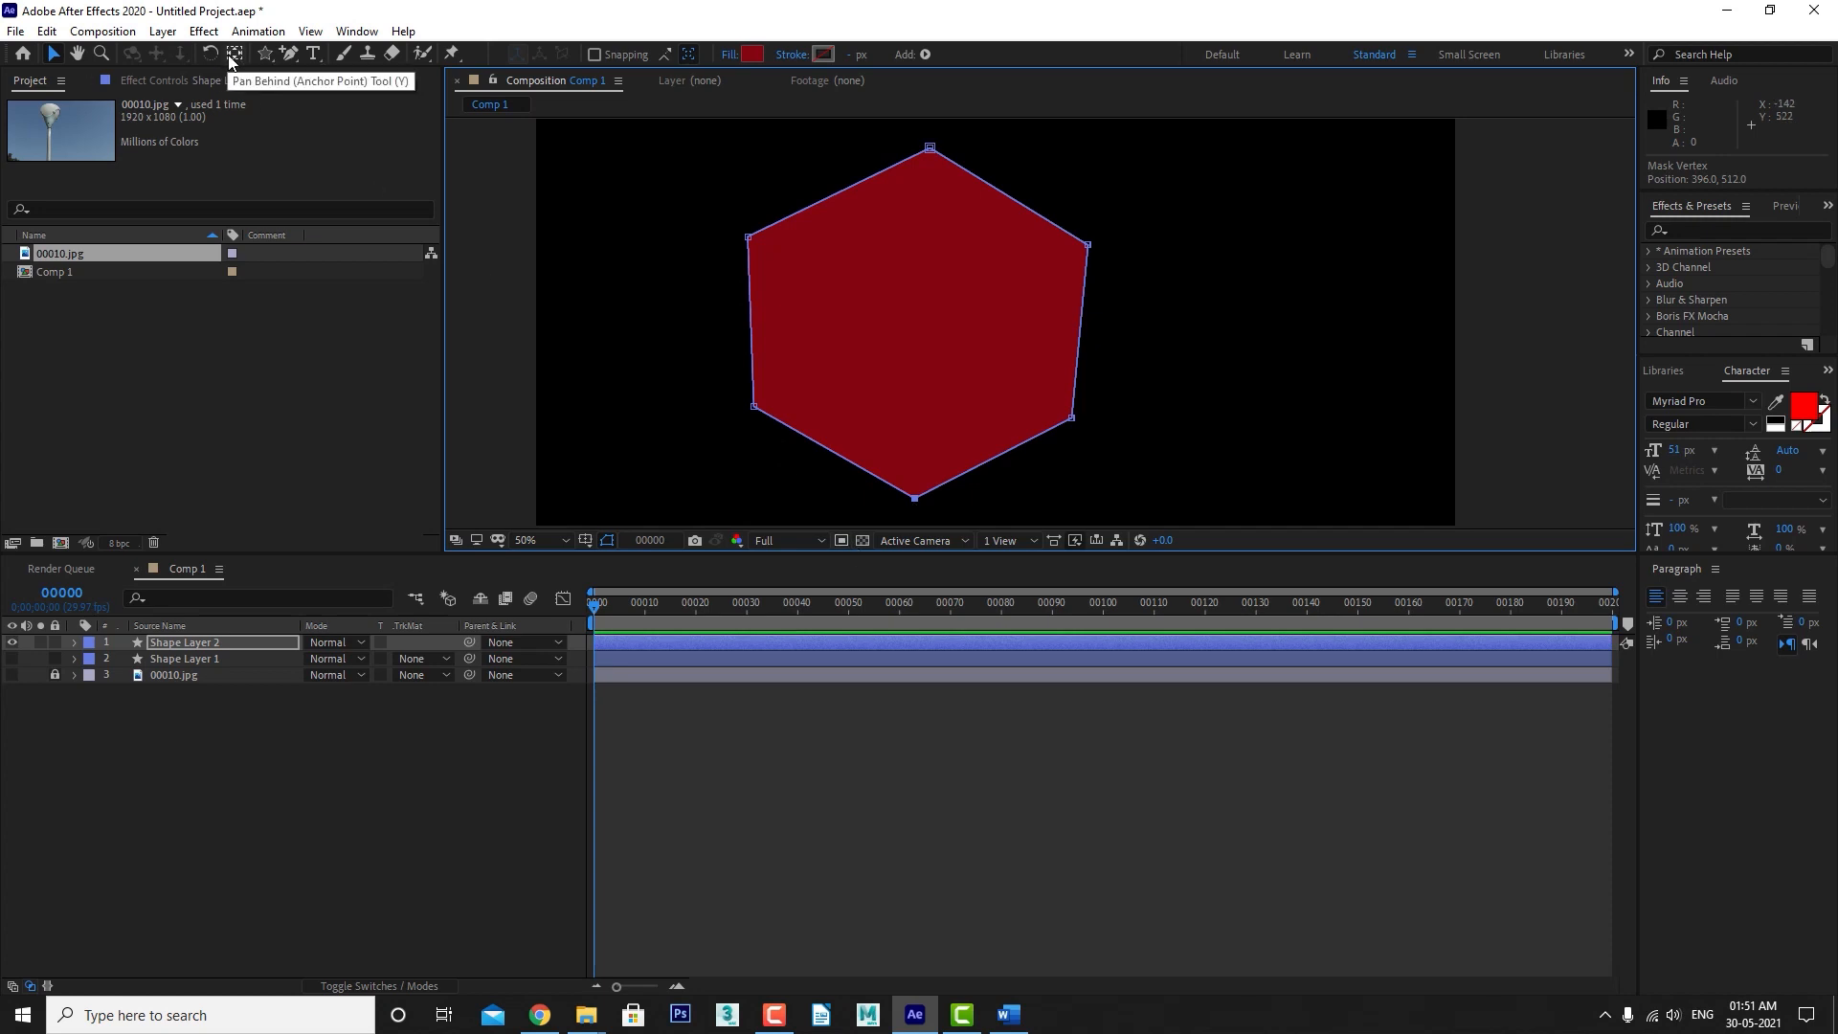
Remove the hexagon's upper left, upper right and bottom vertices with the Delete Vertex Tool.
left_click(289, 54)
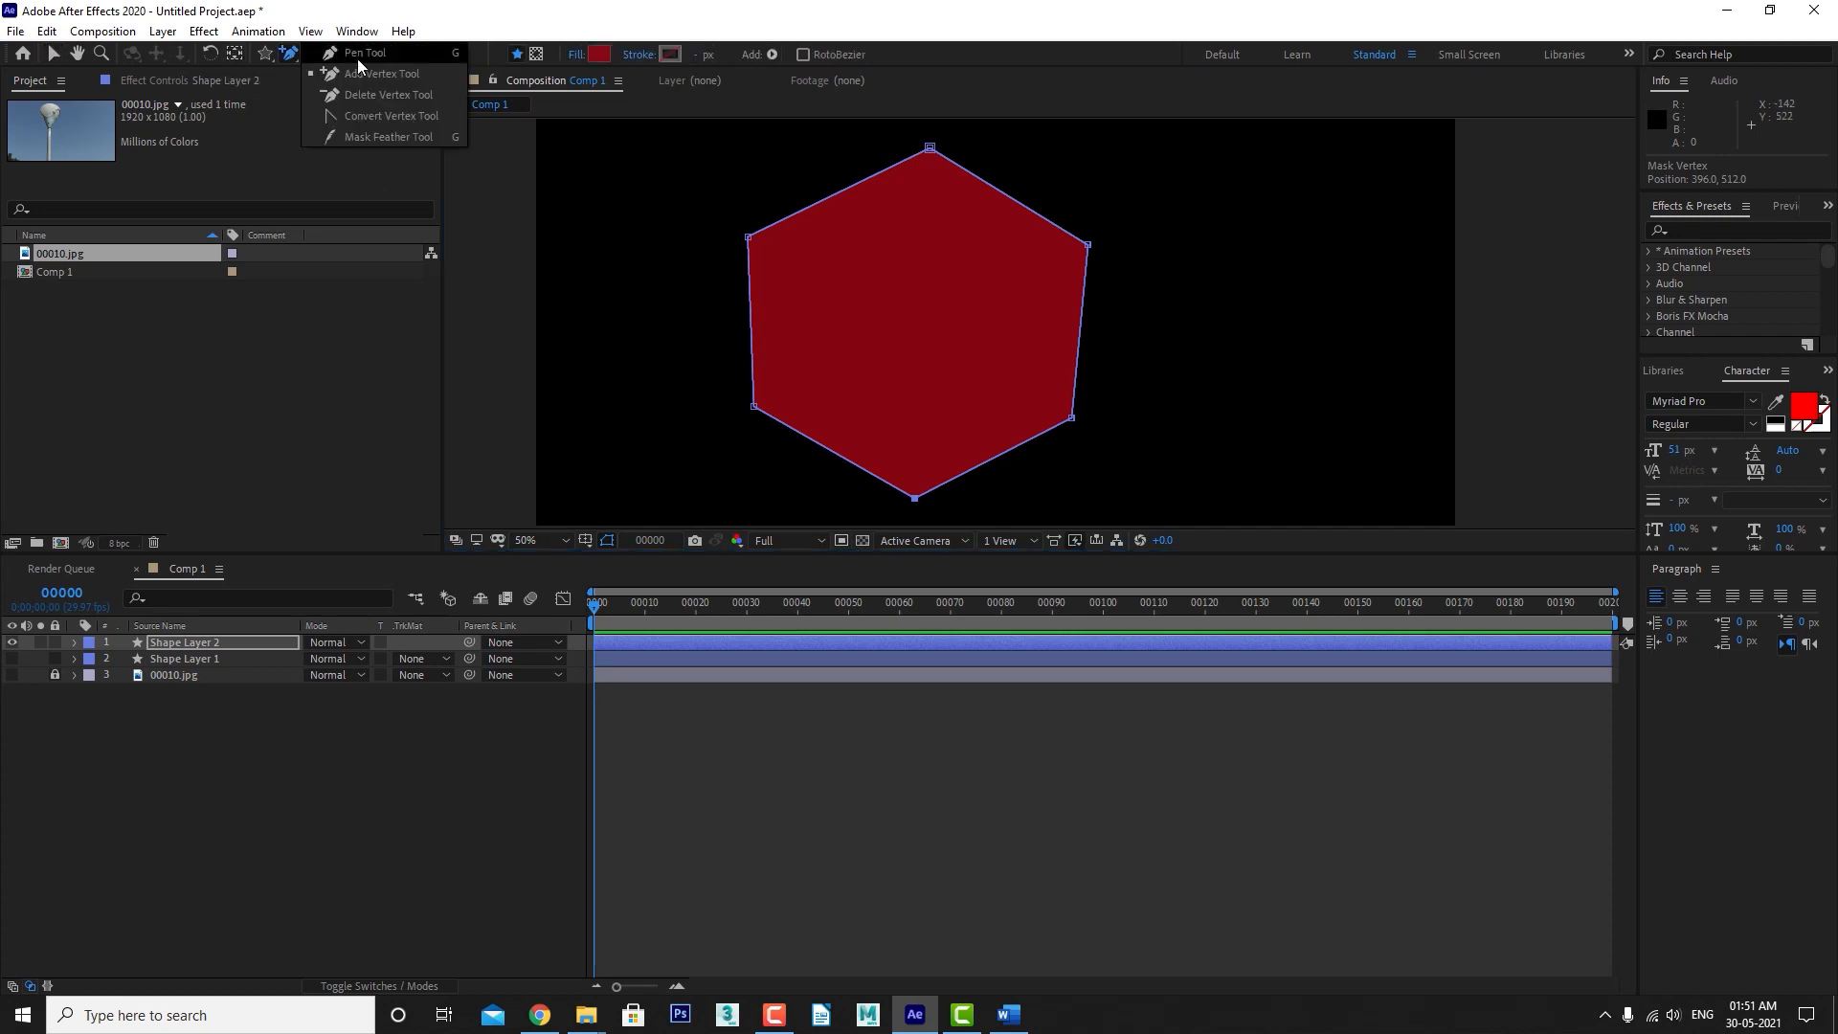
left_click(372, 100)
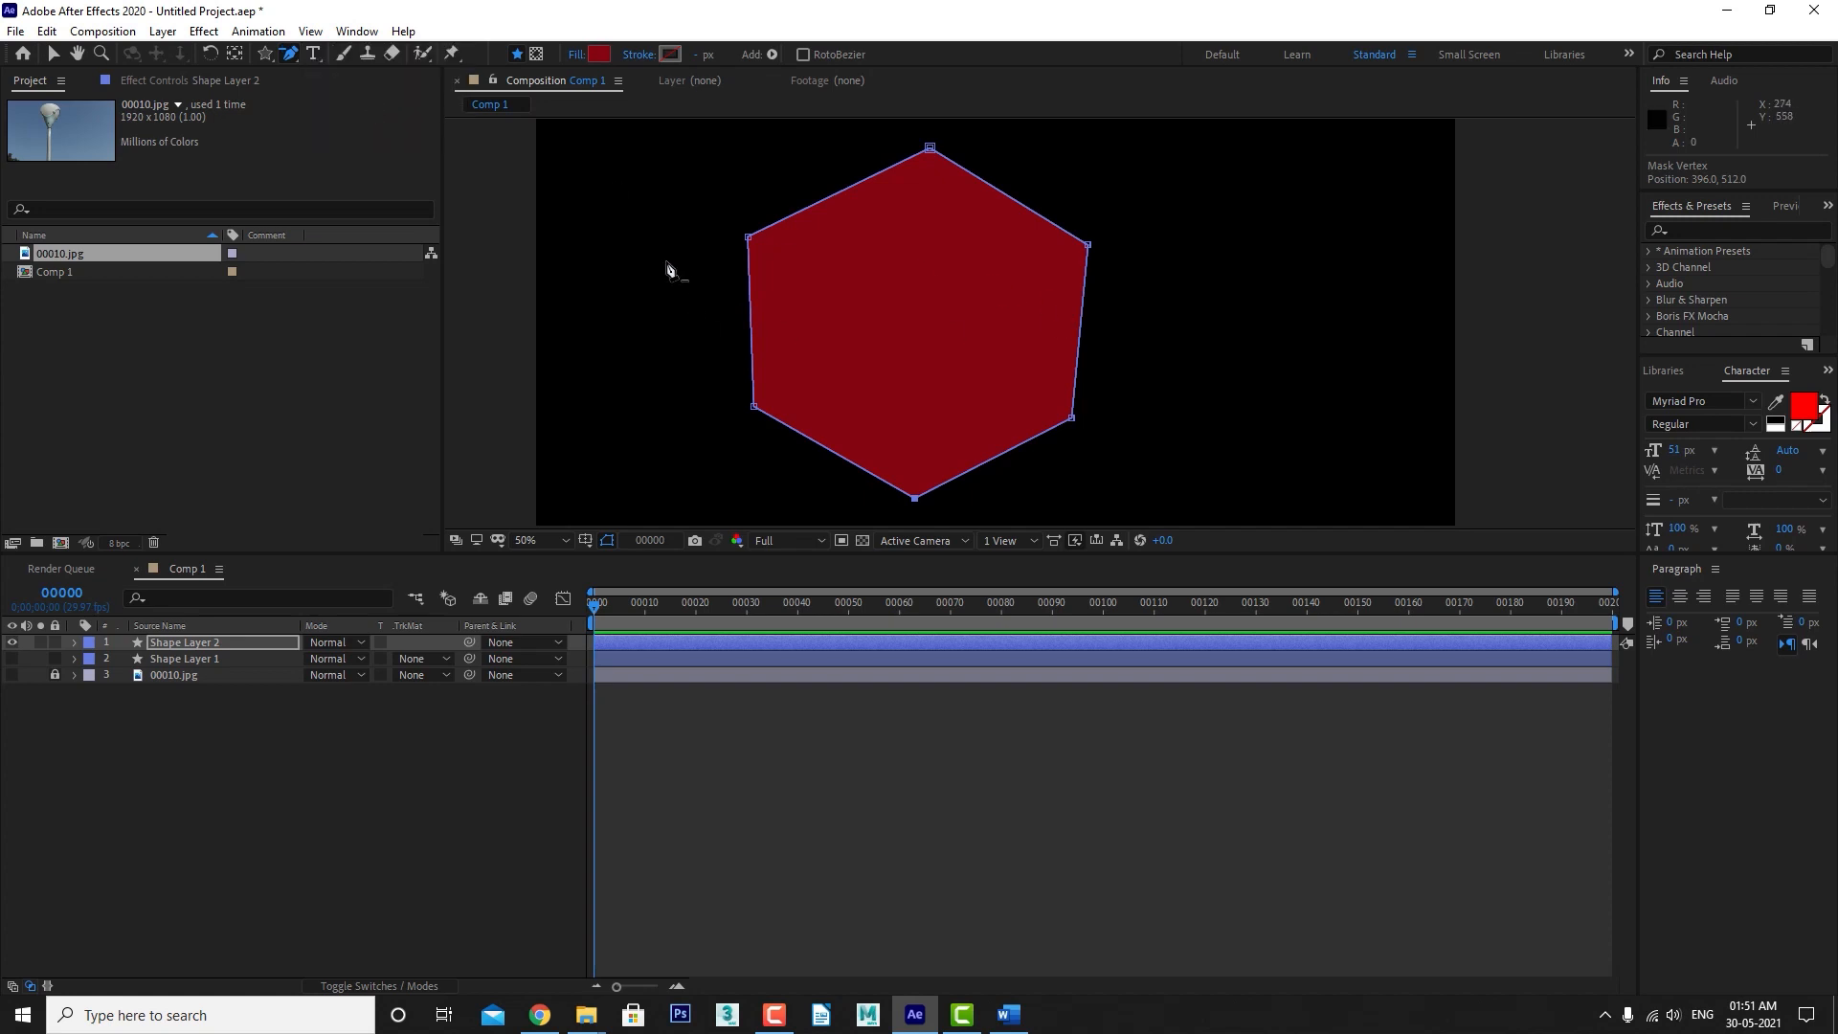
left_click(748, 237)
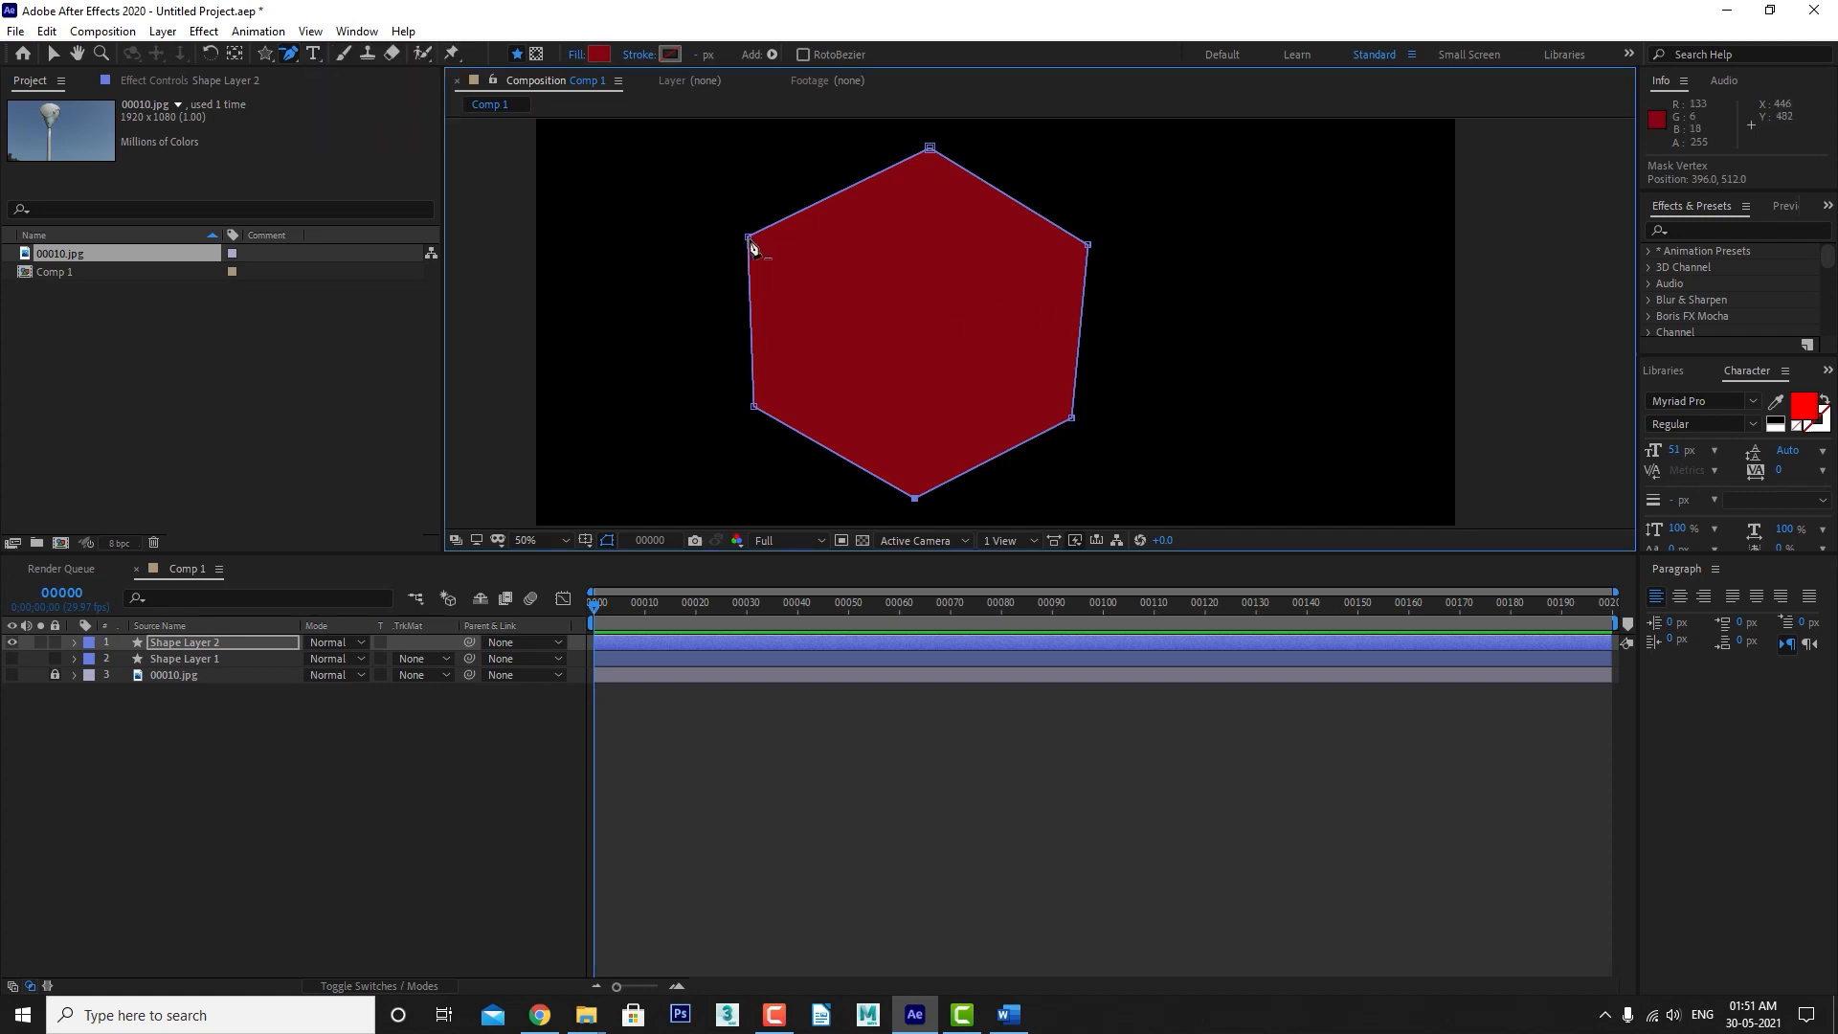
left_click(1090, 248)
left_click(916, 502)
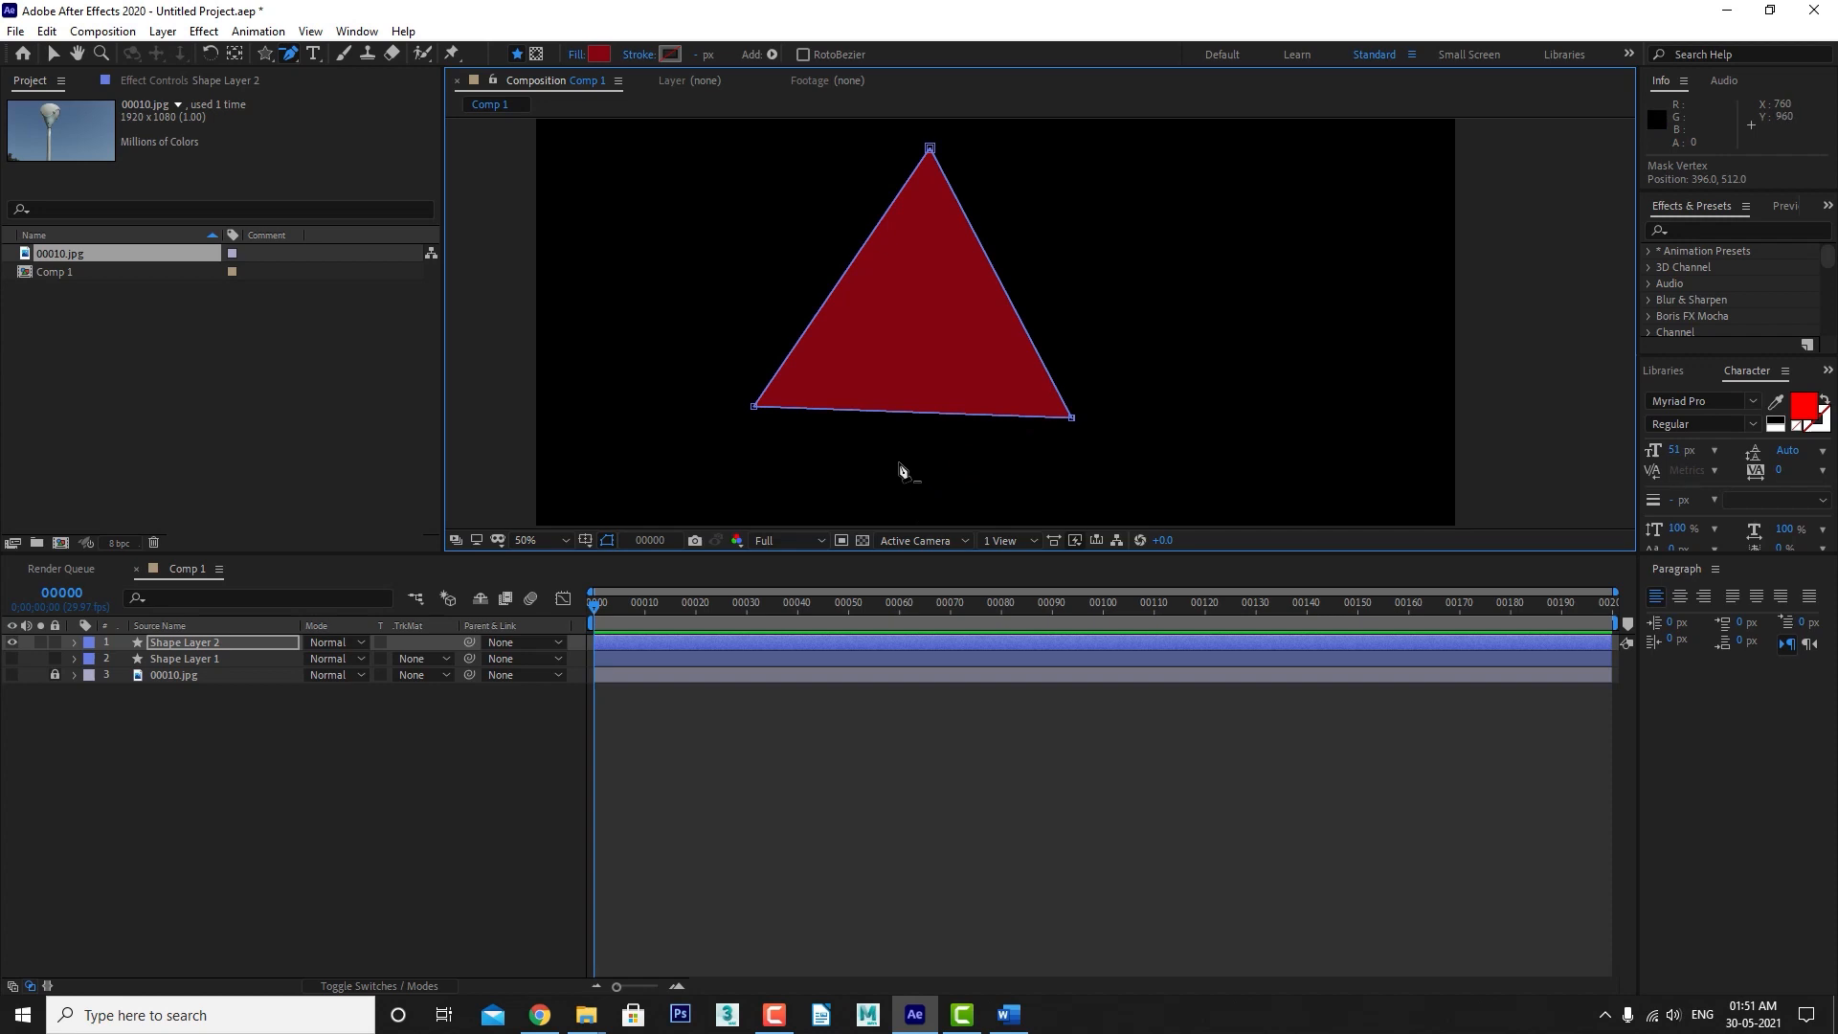
Turn the triangle's three corners into smooth curves with the Convert Vertex Tool, rounding the shape into a rough circle.
left_click(290, 53)
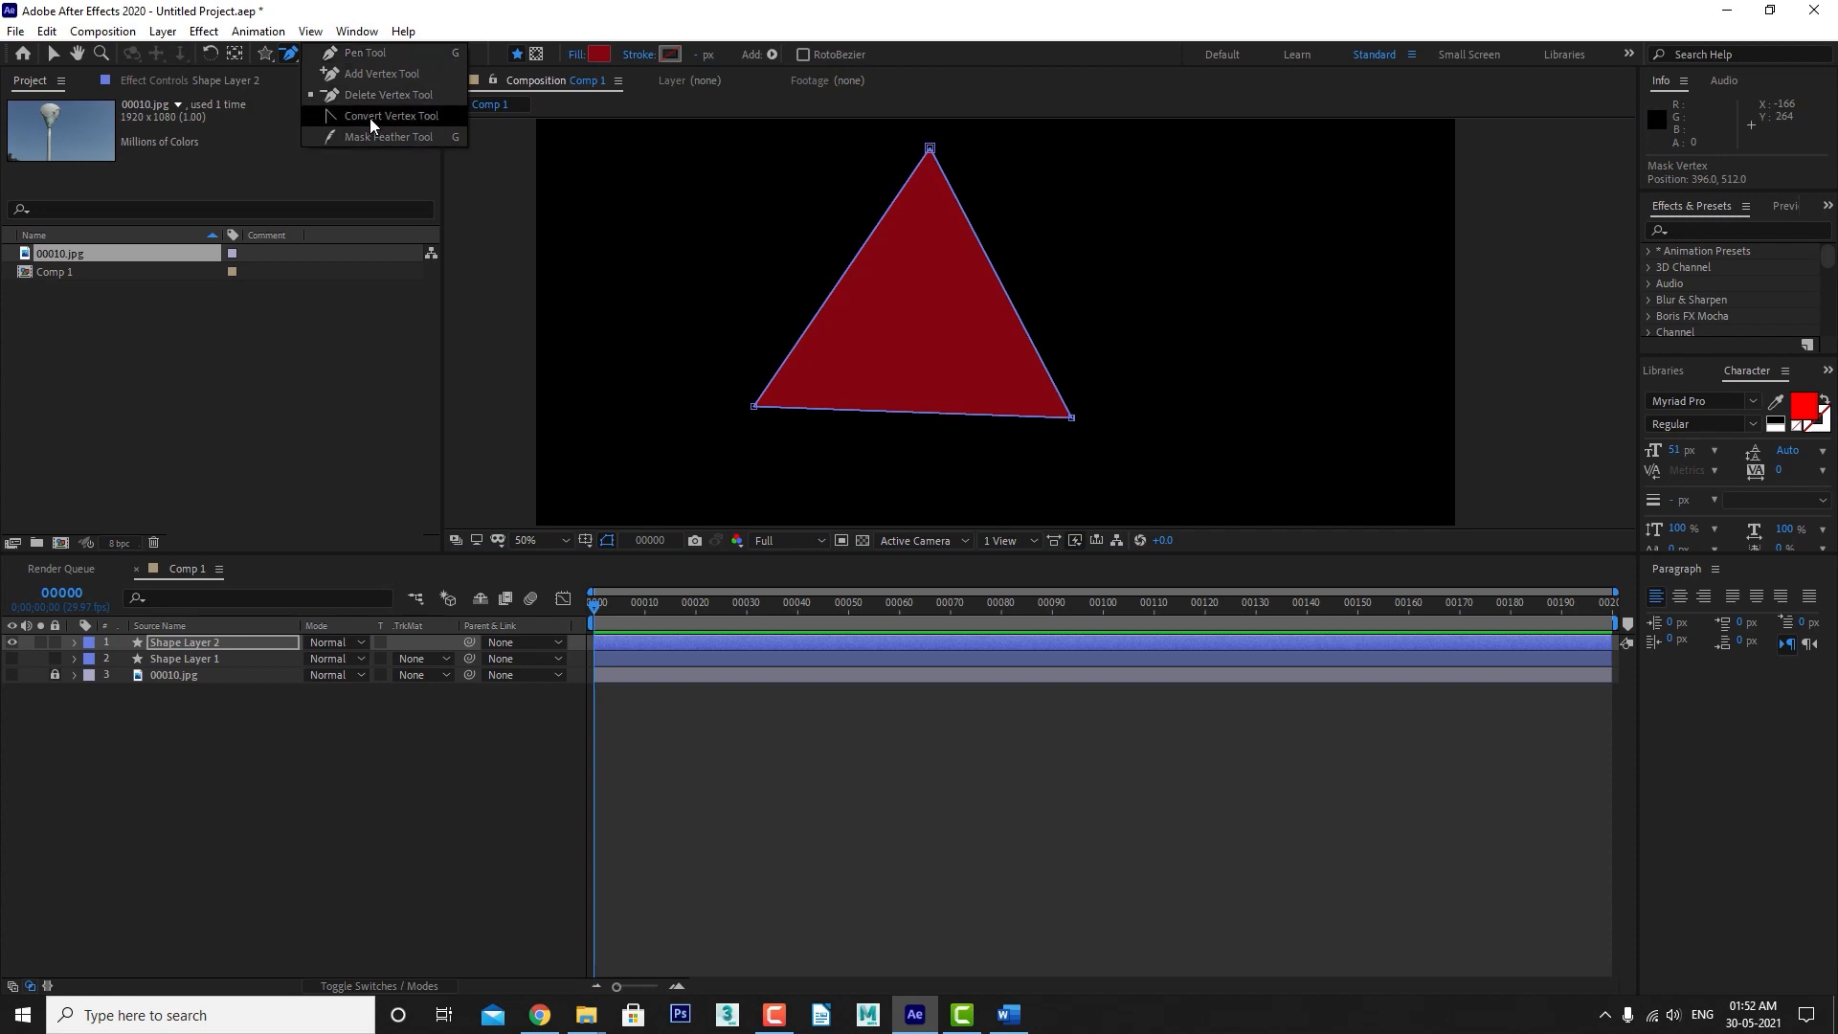
left_click(370, 116)
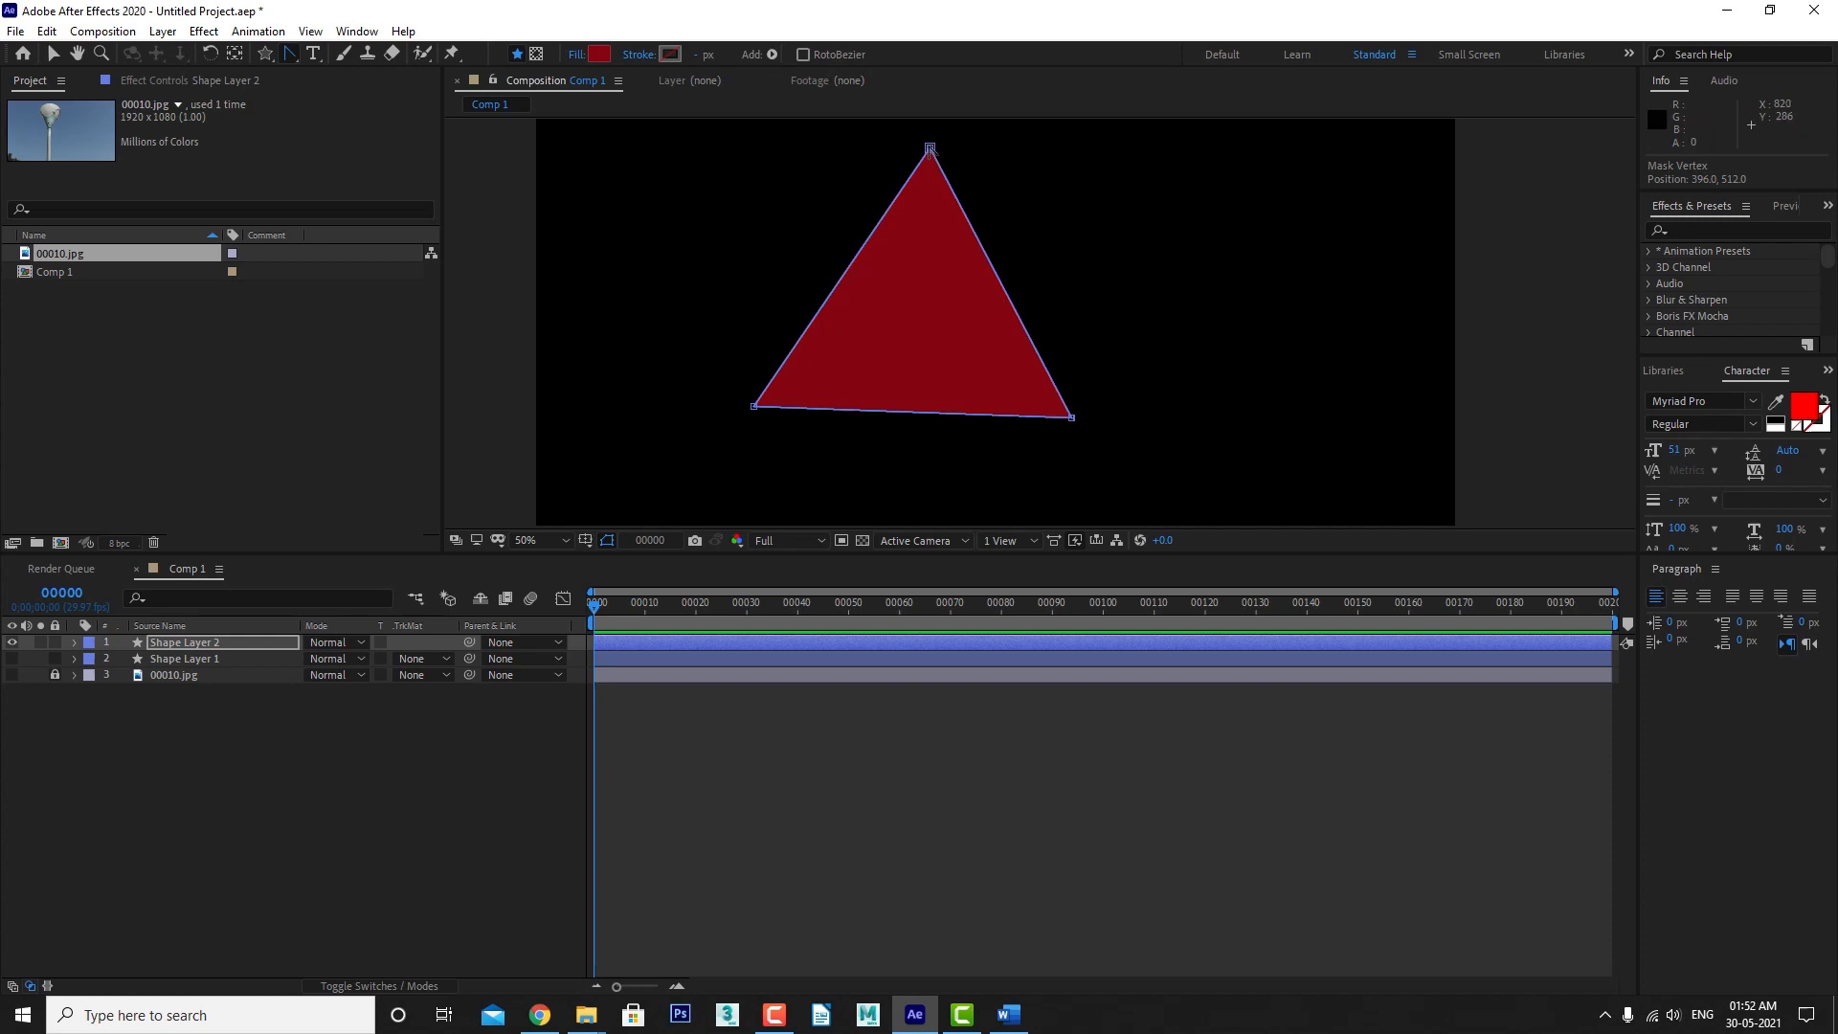
left_click_drag(931, 149, 762, 147)
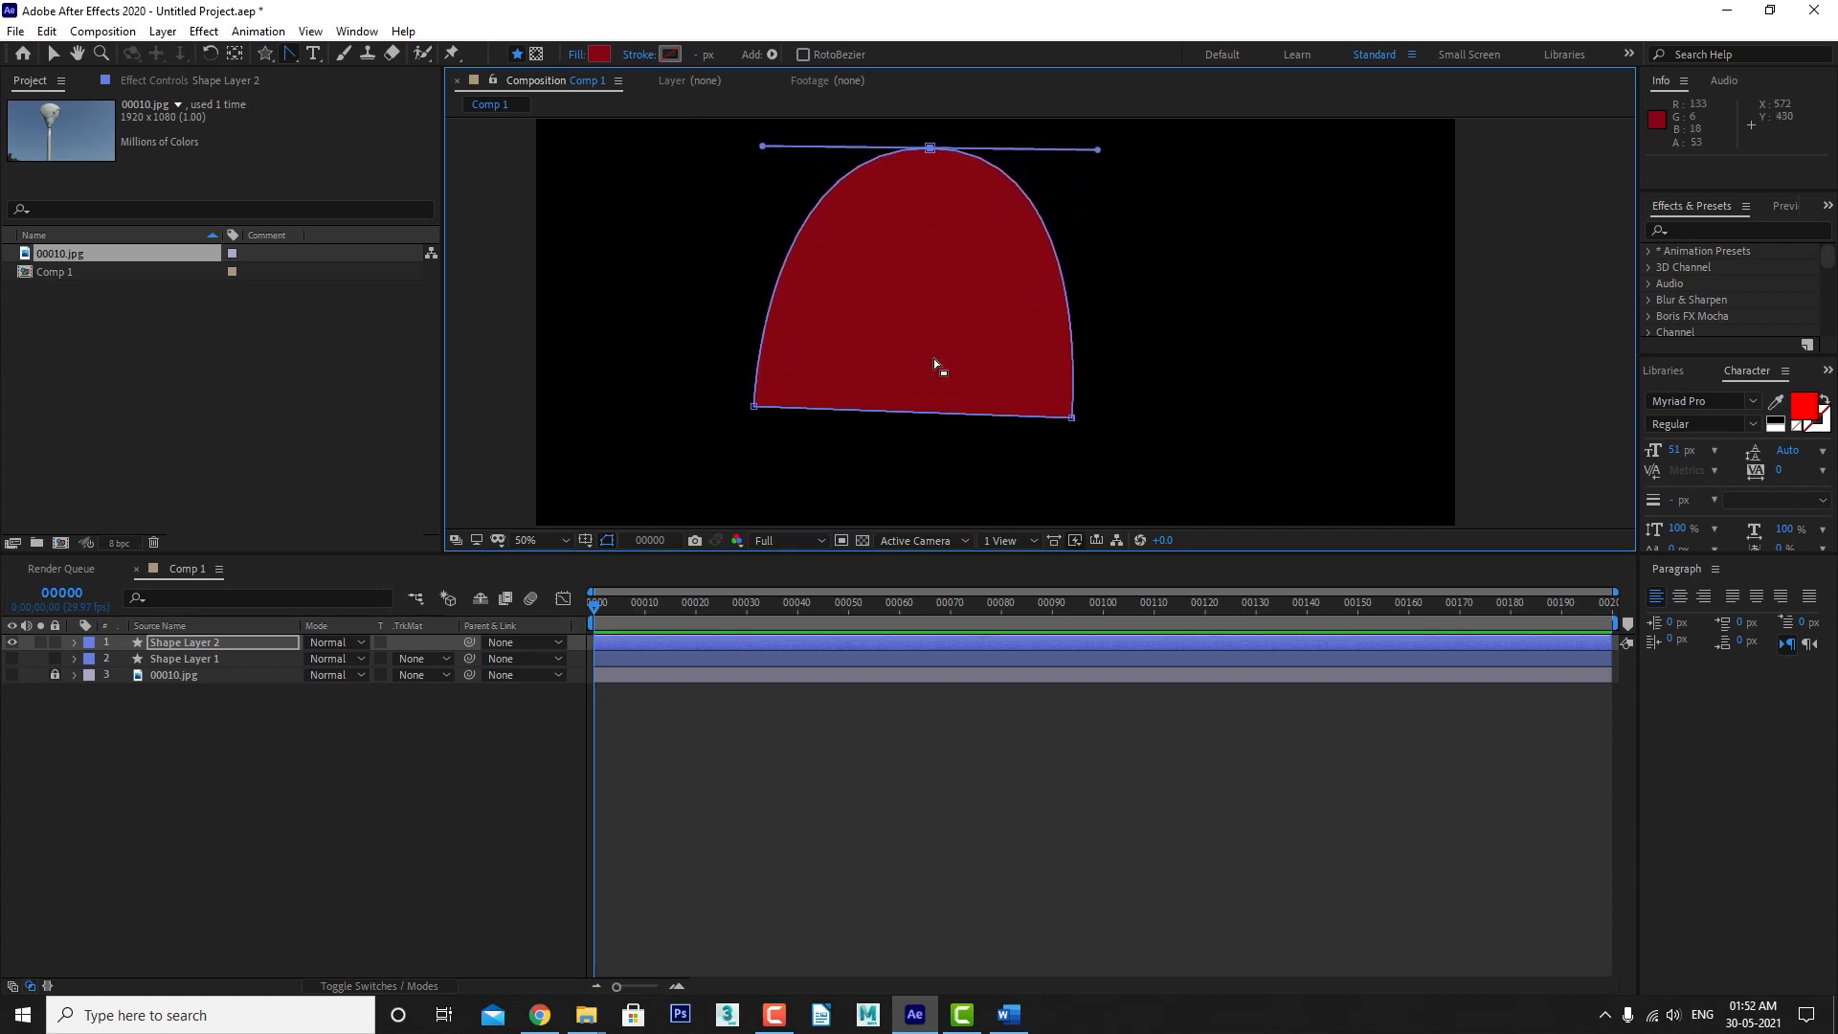
left_click_drag(1072, 418, 1139, 335)
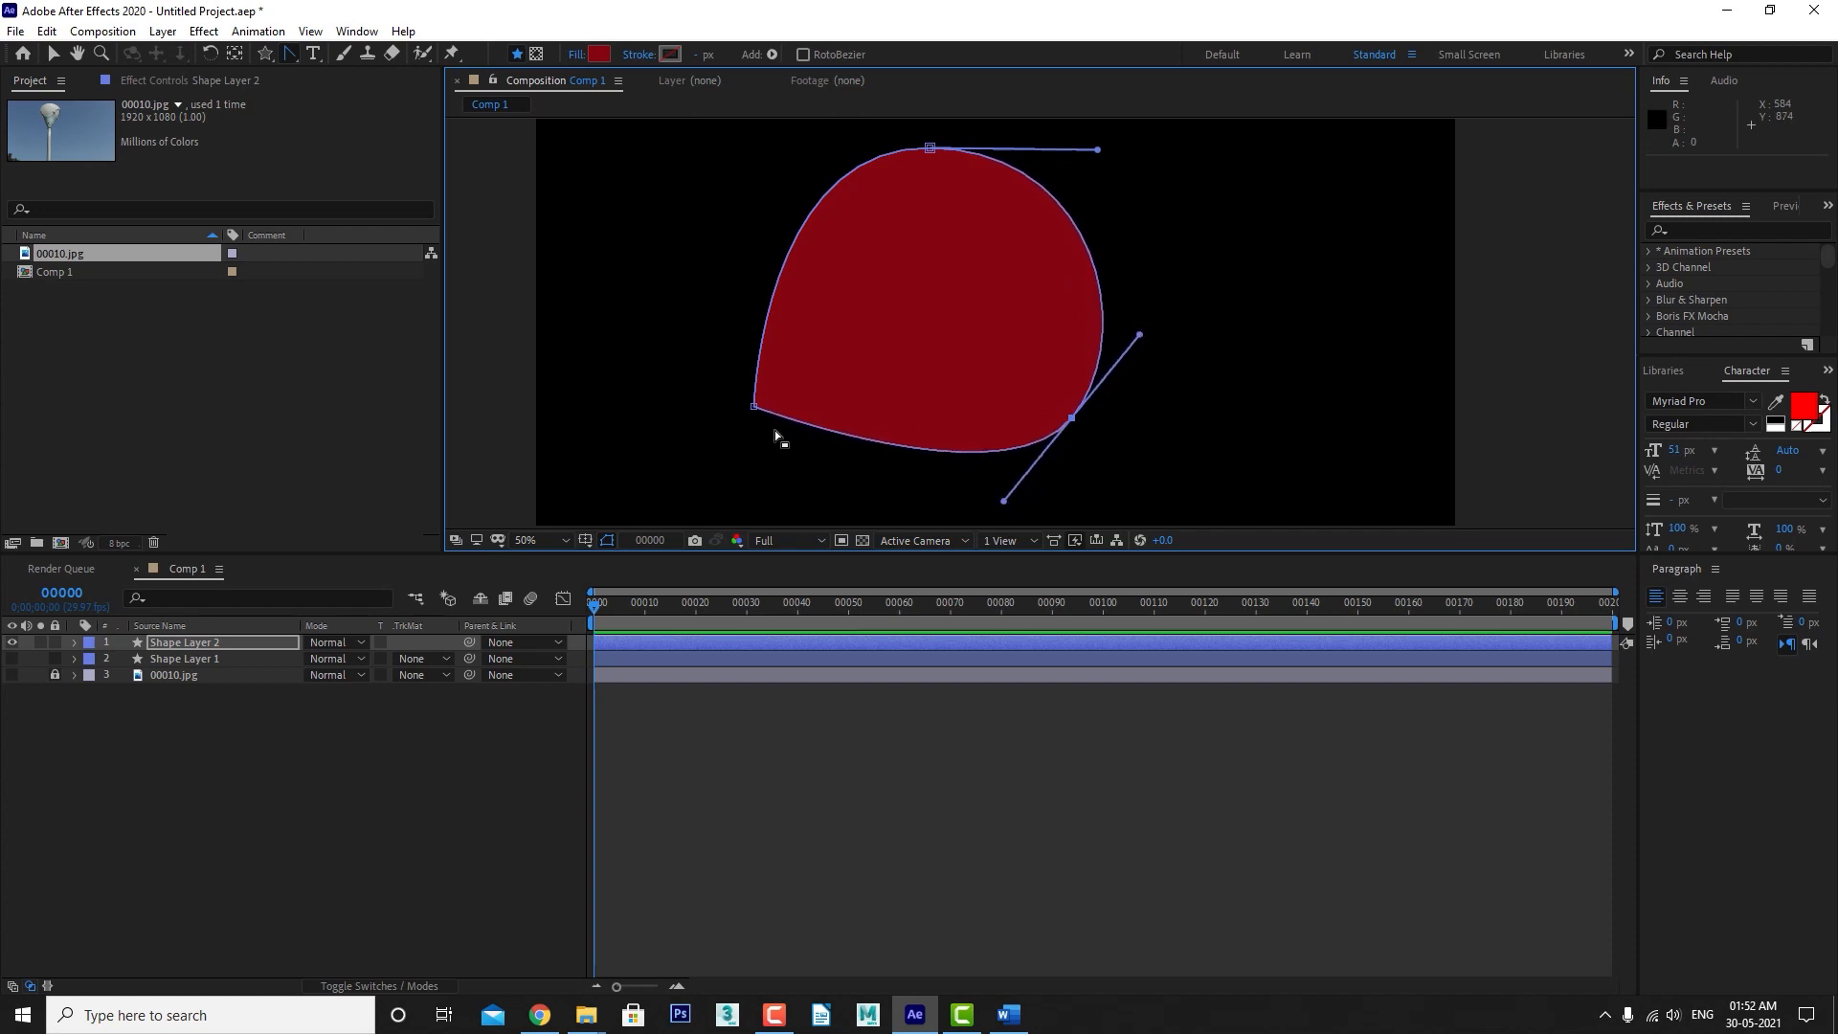
left_click_drag(755, 406, 818, 520)
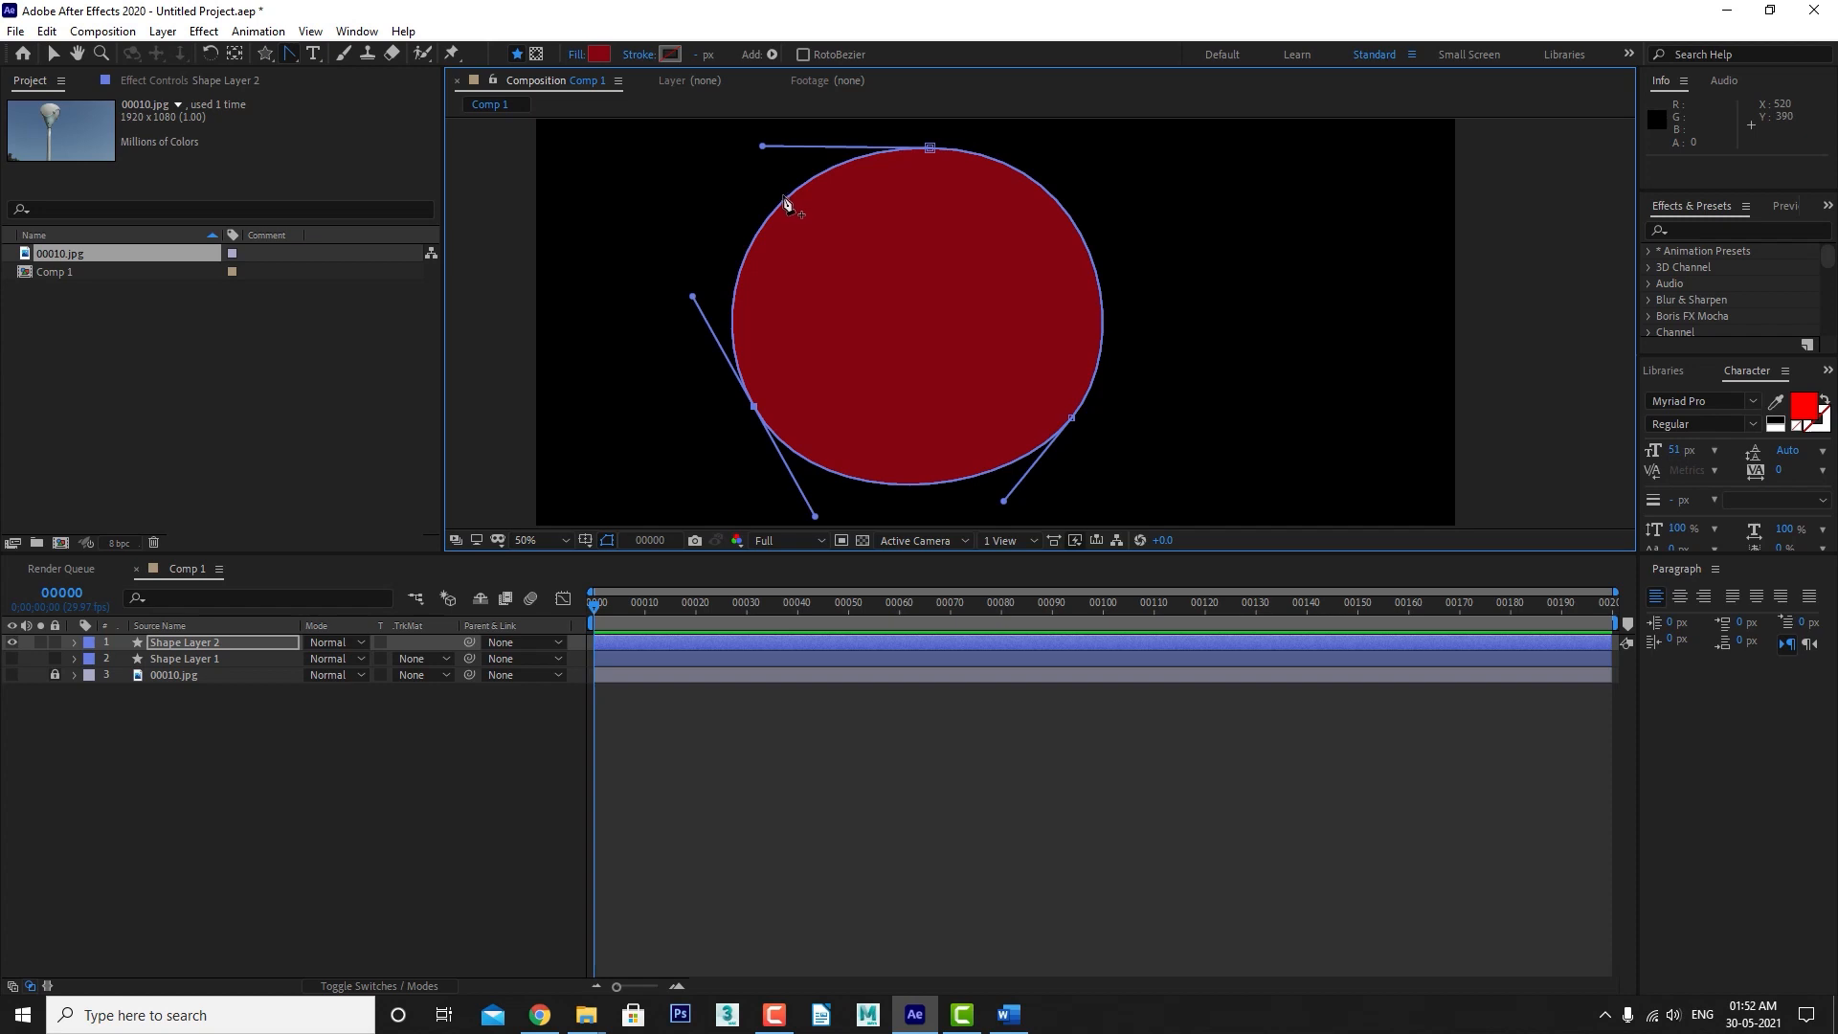
Adjust the outer curve handles of the circle's top and lower-left vertices with the Selection Tool to refine its outline.
left_click(53, 54)
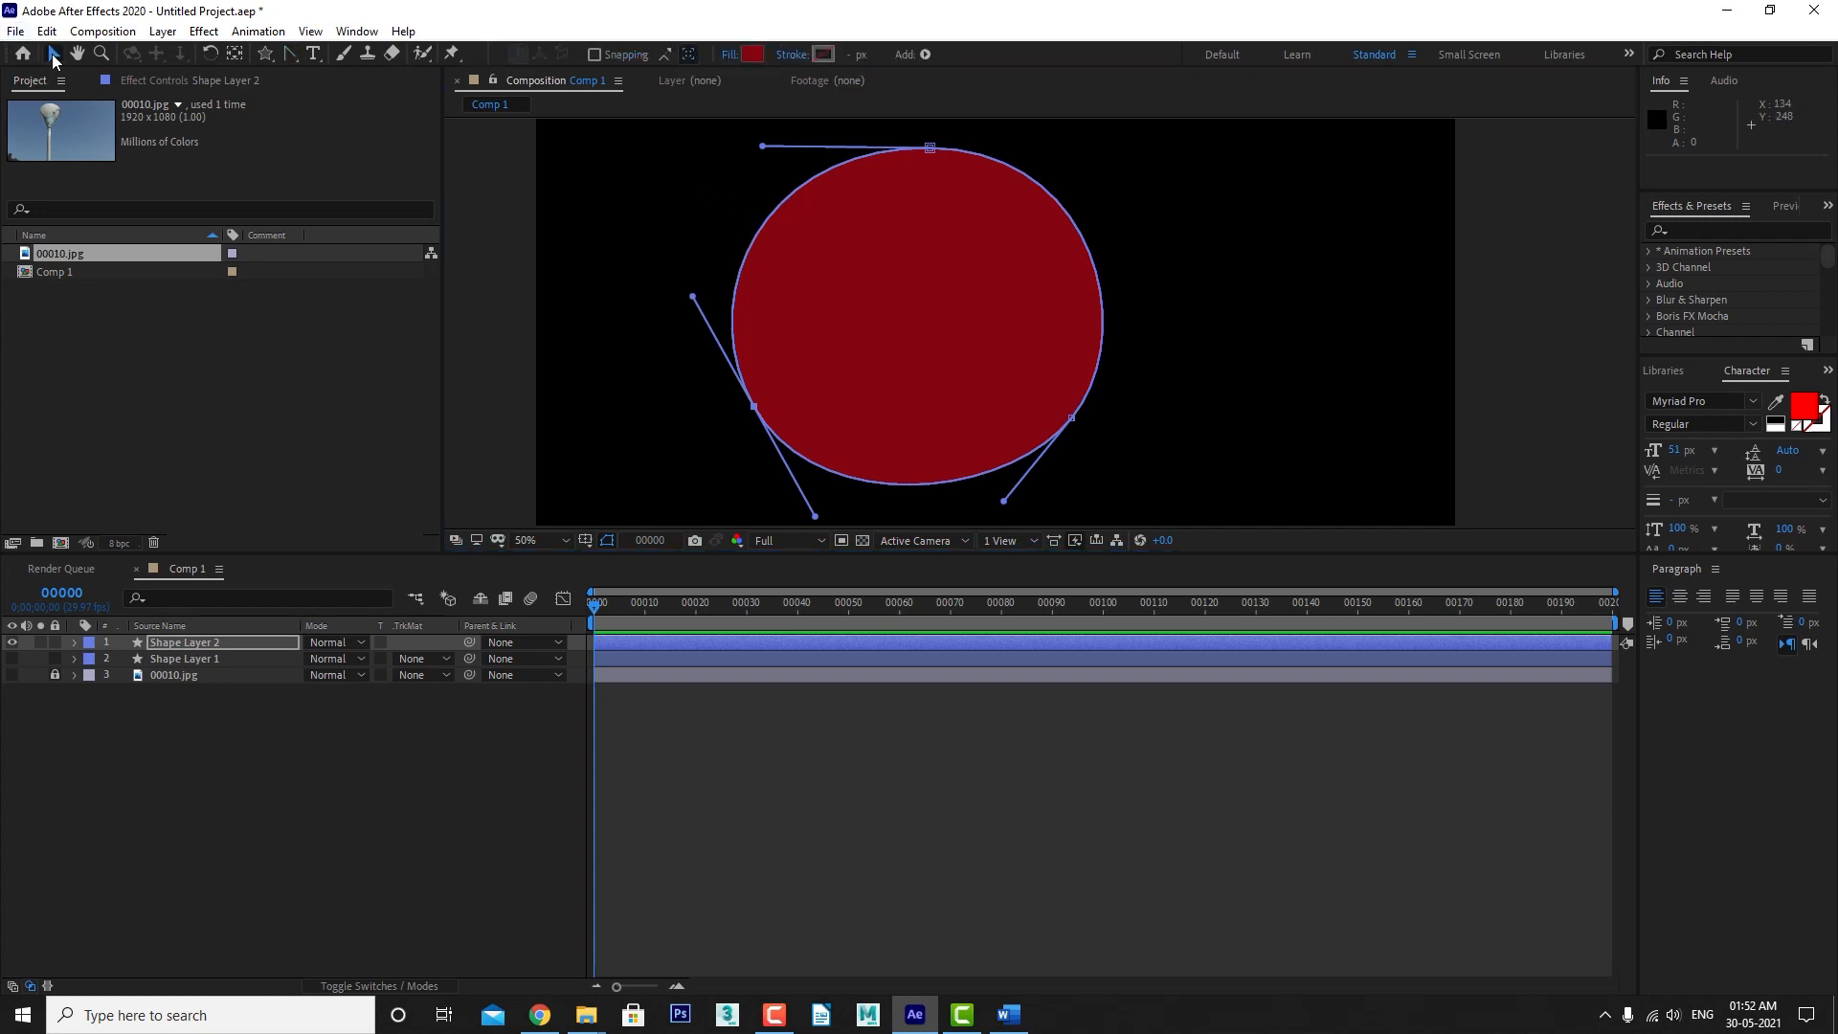
mouse_move(765, 148)
left_mouse_down()
mouse_move(770, 178)
mouse_move(770, 129)
mouse_move(774, 179)
left_mouse_up()
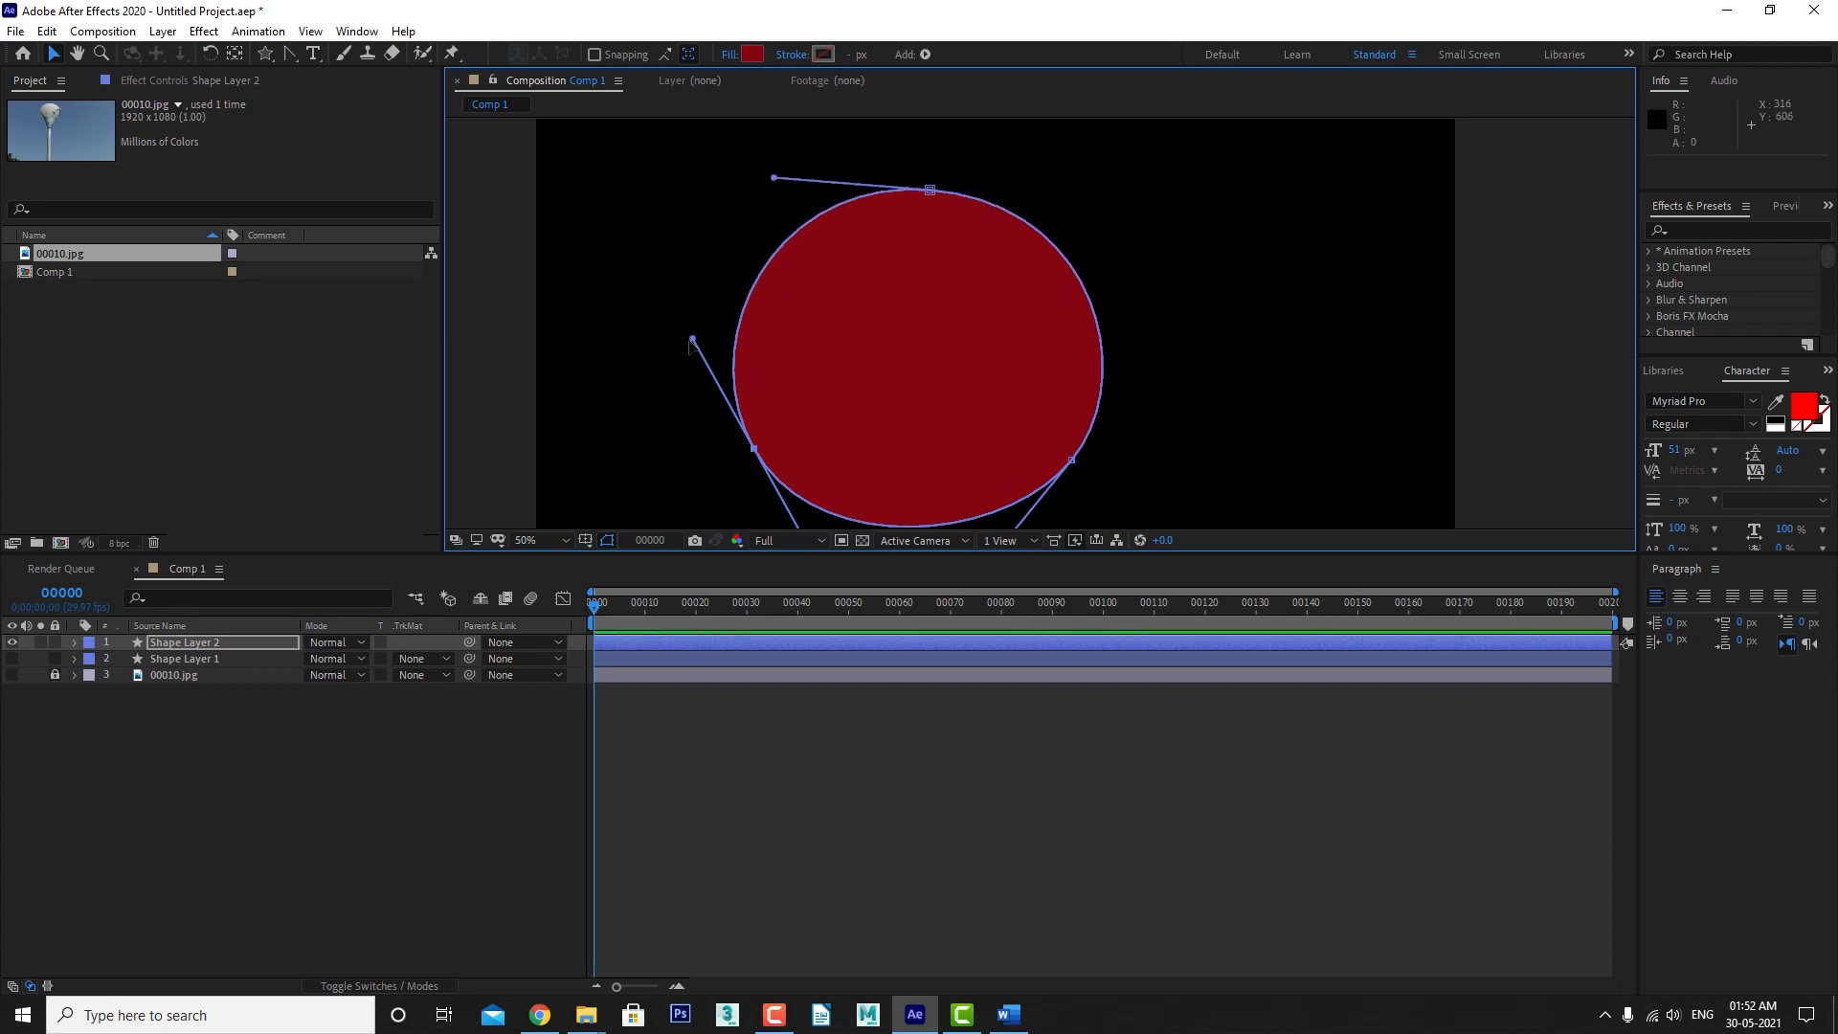
mouse_move(693, 339)
left_mouse_down()
mouse_move(657, 361)
mouse_move(692, 345)
left_mouse_up()
scroll(1136, 365, "down", 2)
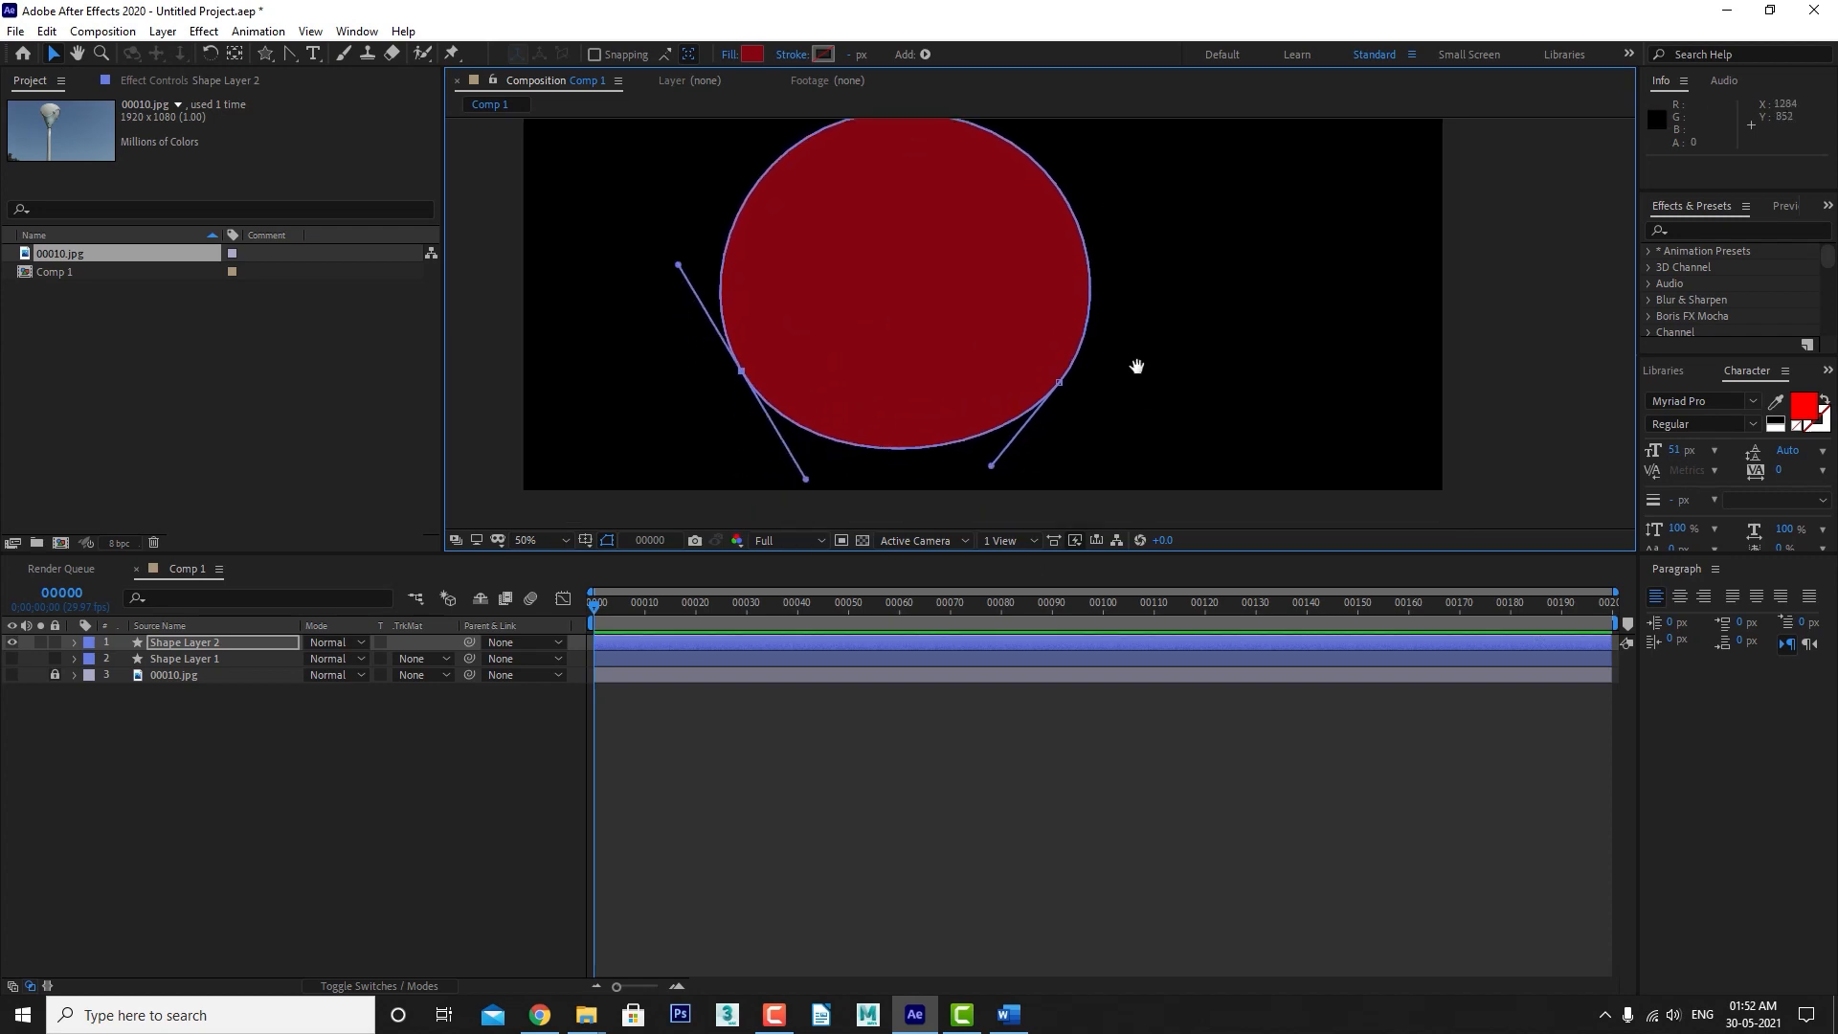
left_click_drag(988, 449, 981, 446)
left_click(656, 434)
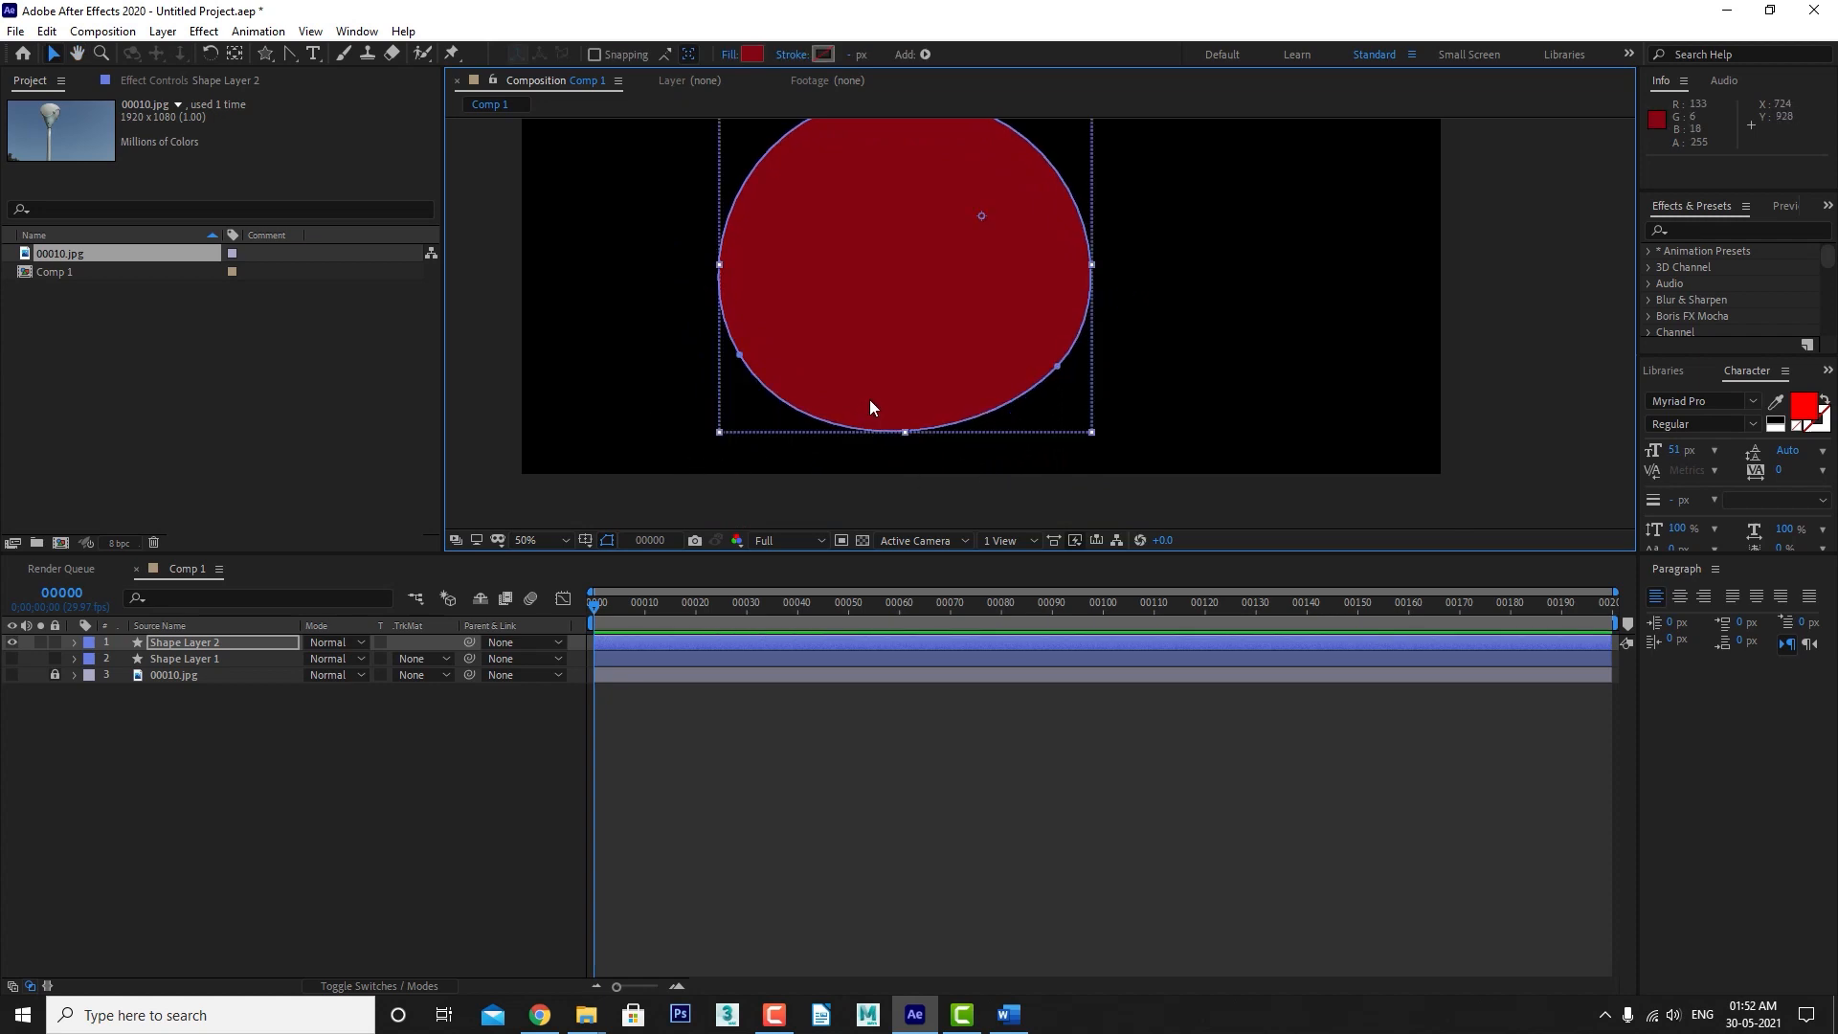
scroll(1187, 230, "up", 2)
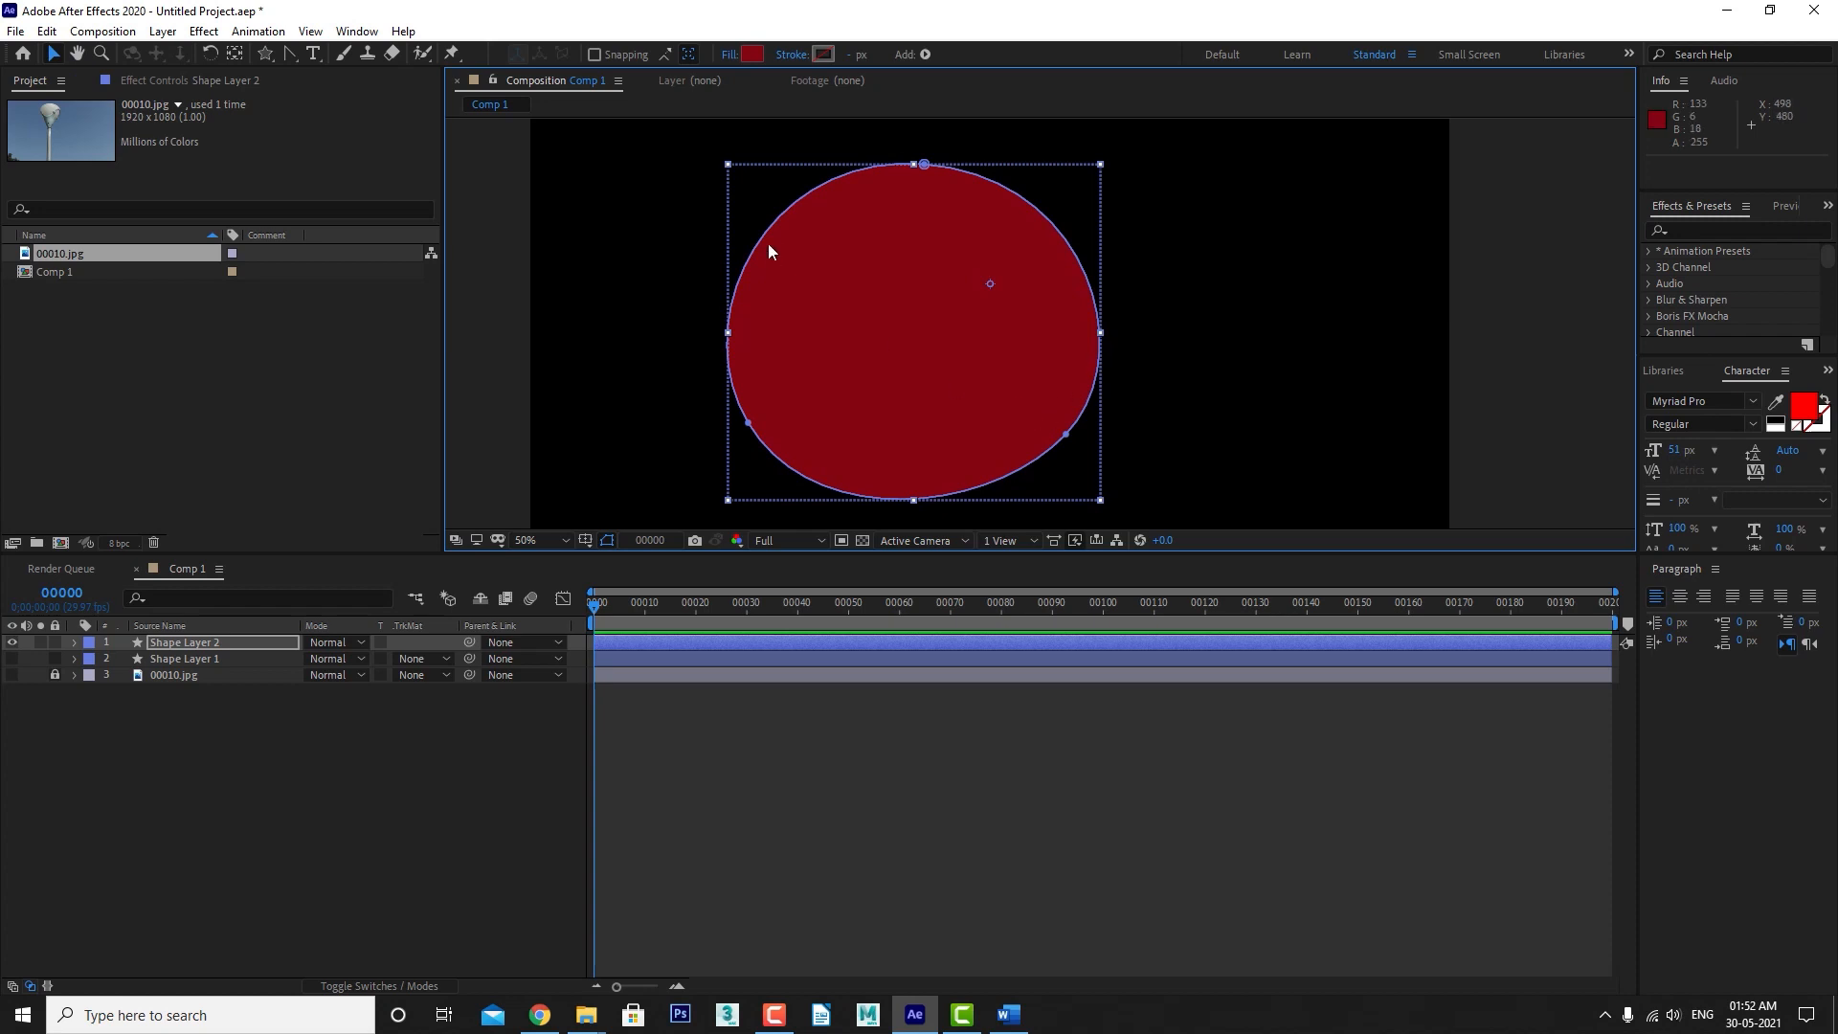
Reselect Shape Layer 2 and move the whole circle slightly up and to the right.
left_click(653, 360)
left_click(726, 329)
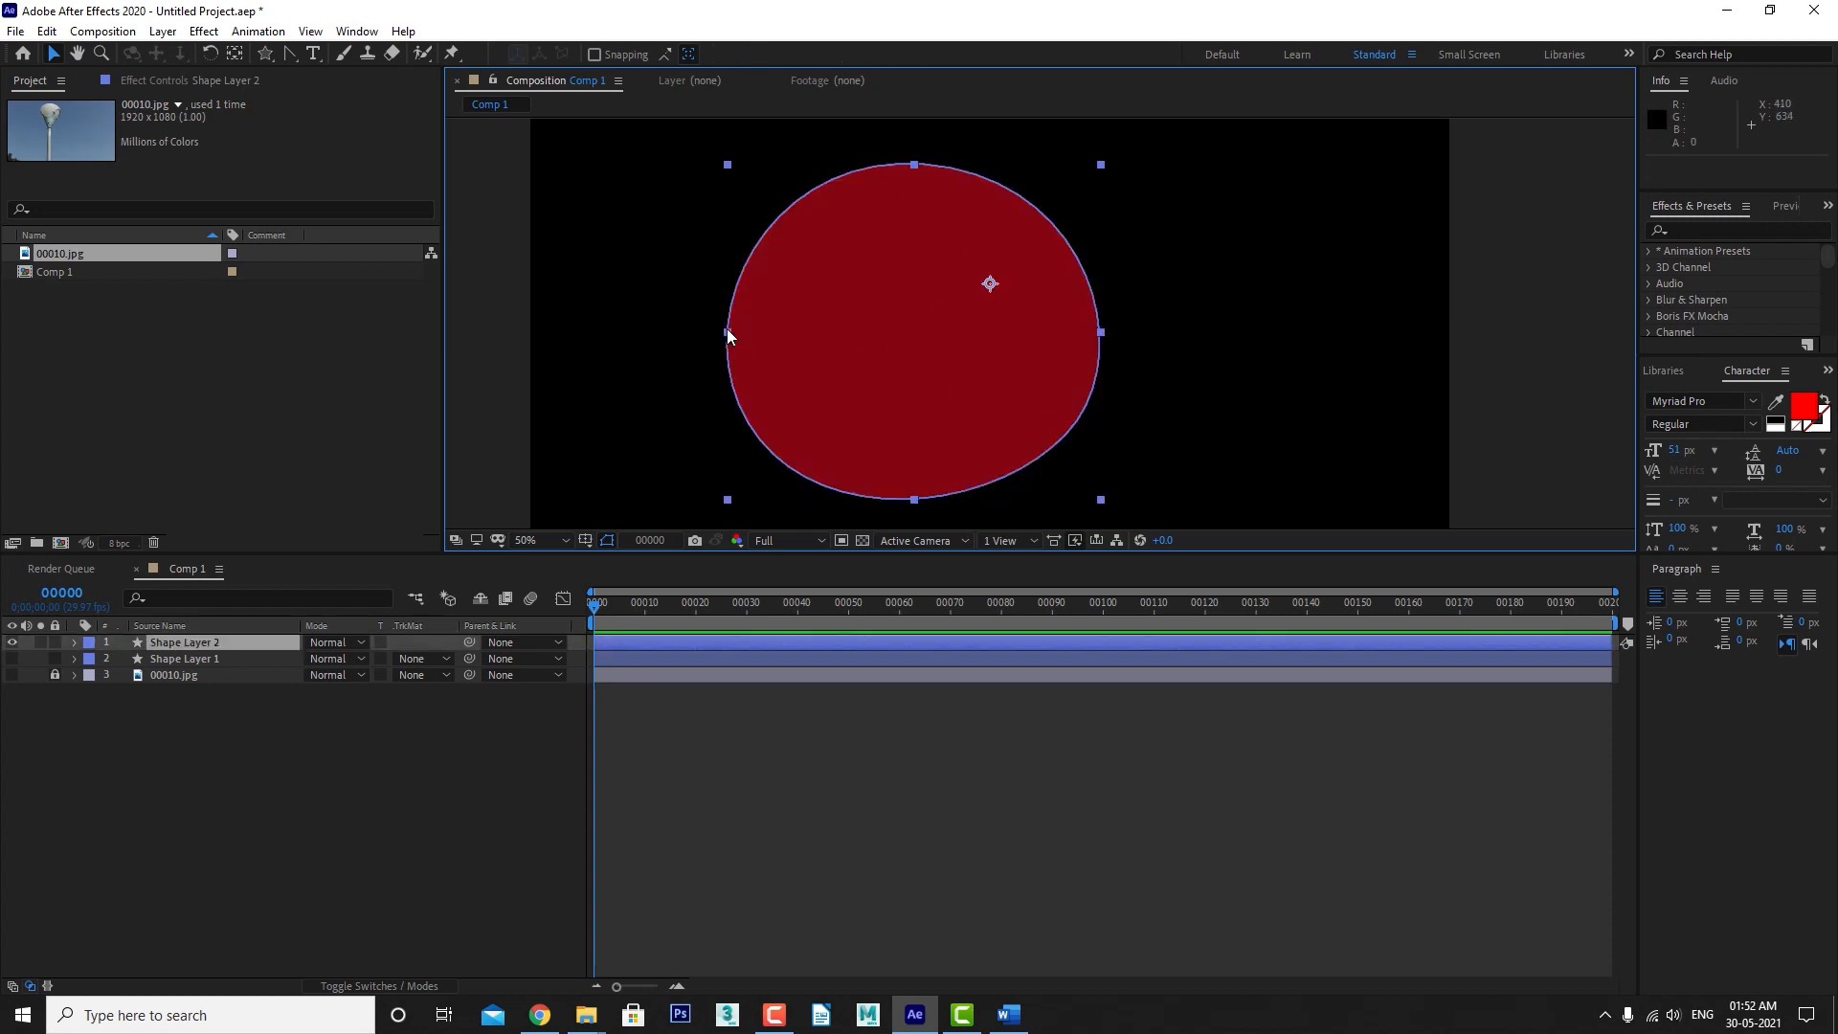
left_click(227, 680)
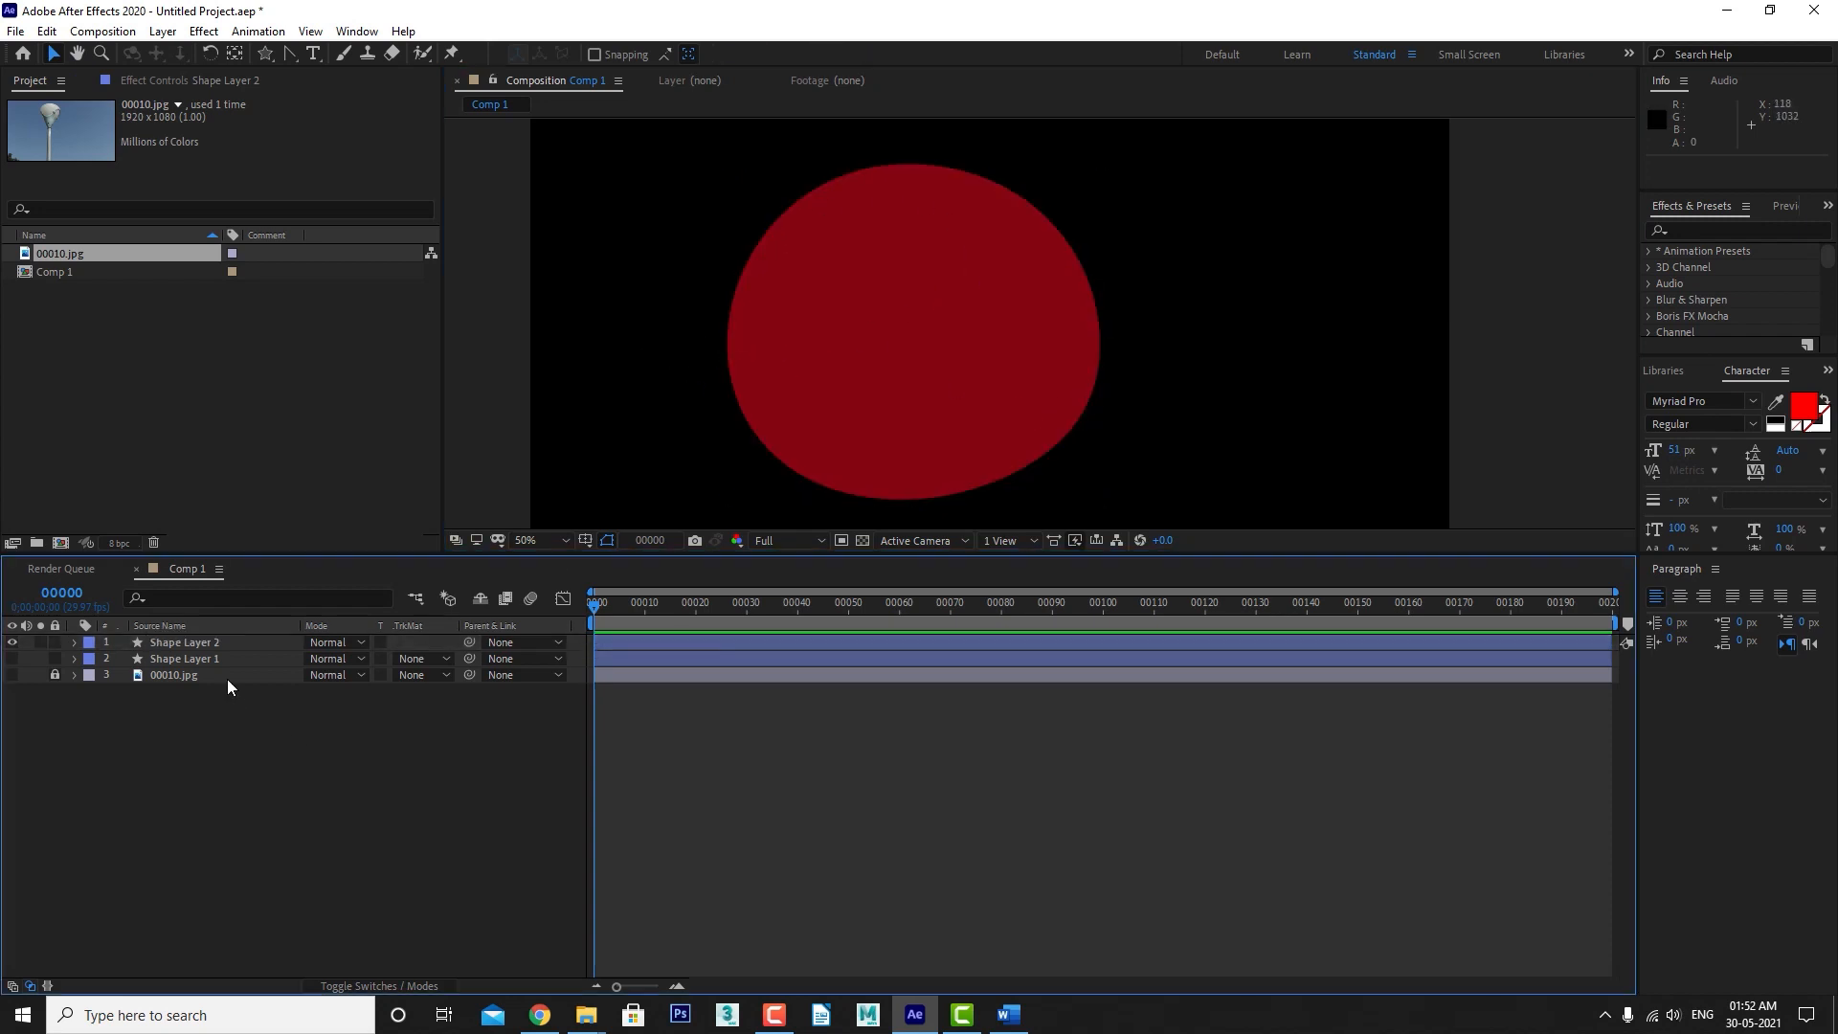
left_click(186, 643)
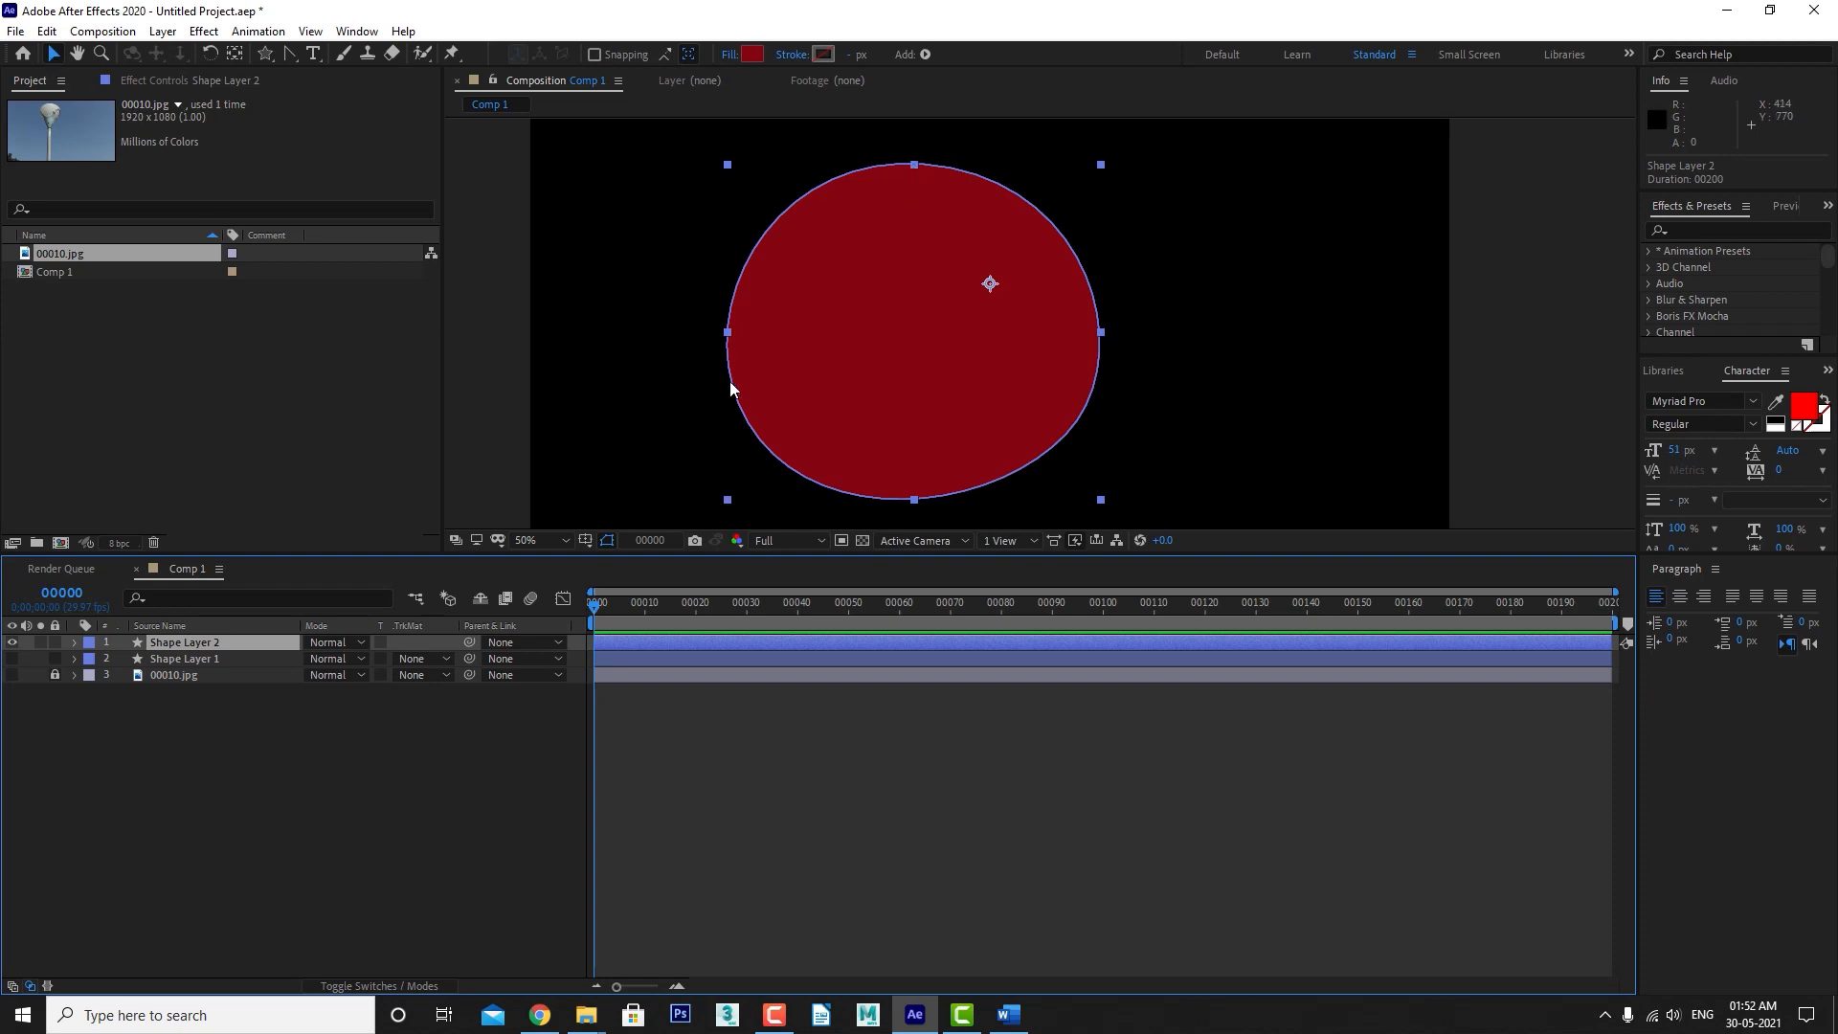
left_click(727, 333)
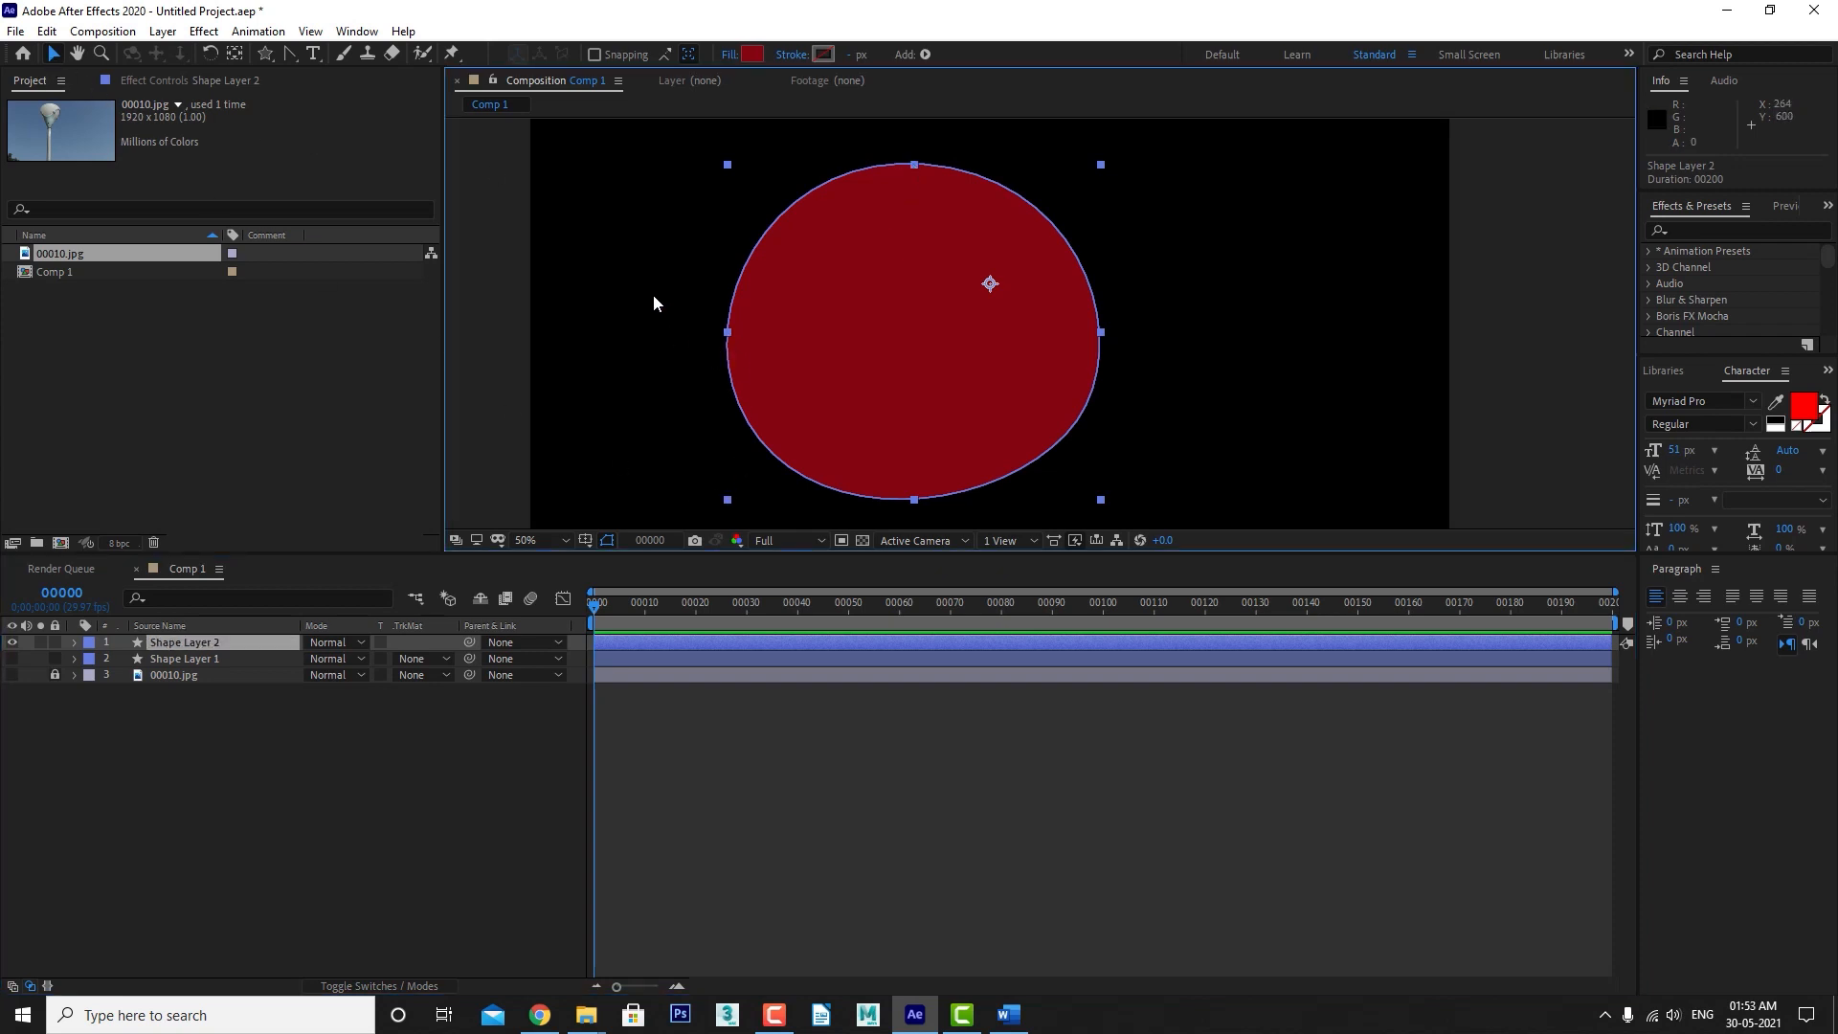
left_click_drag(898, 308, 936, 286)
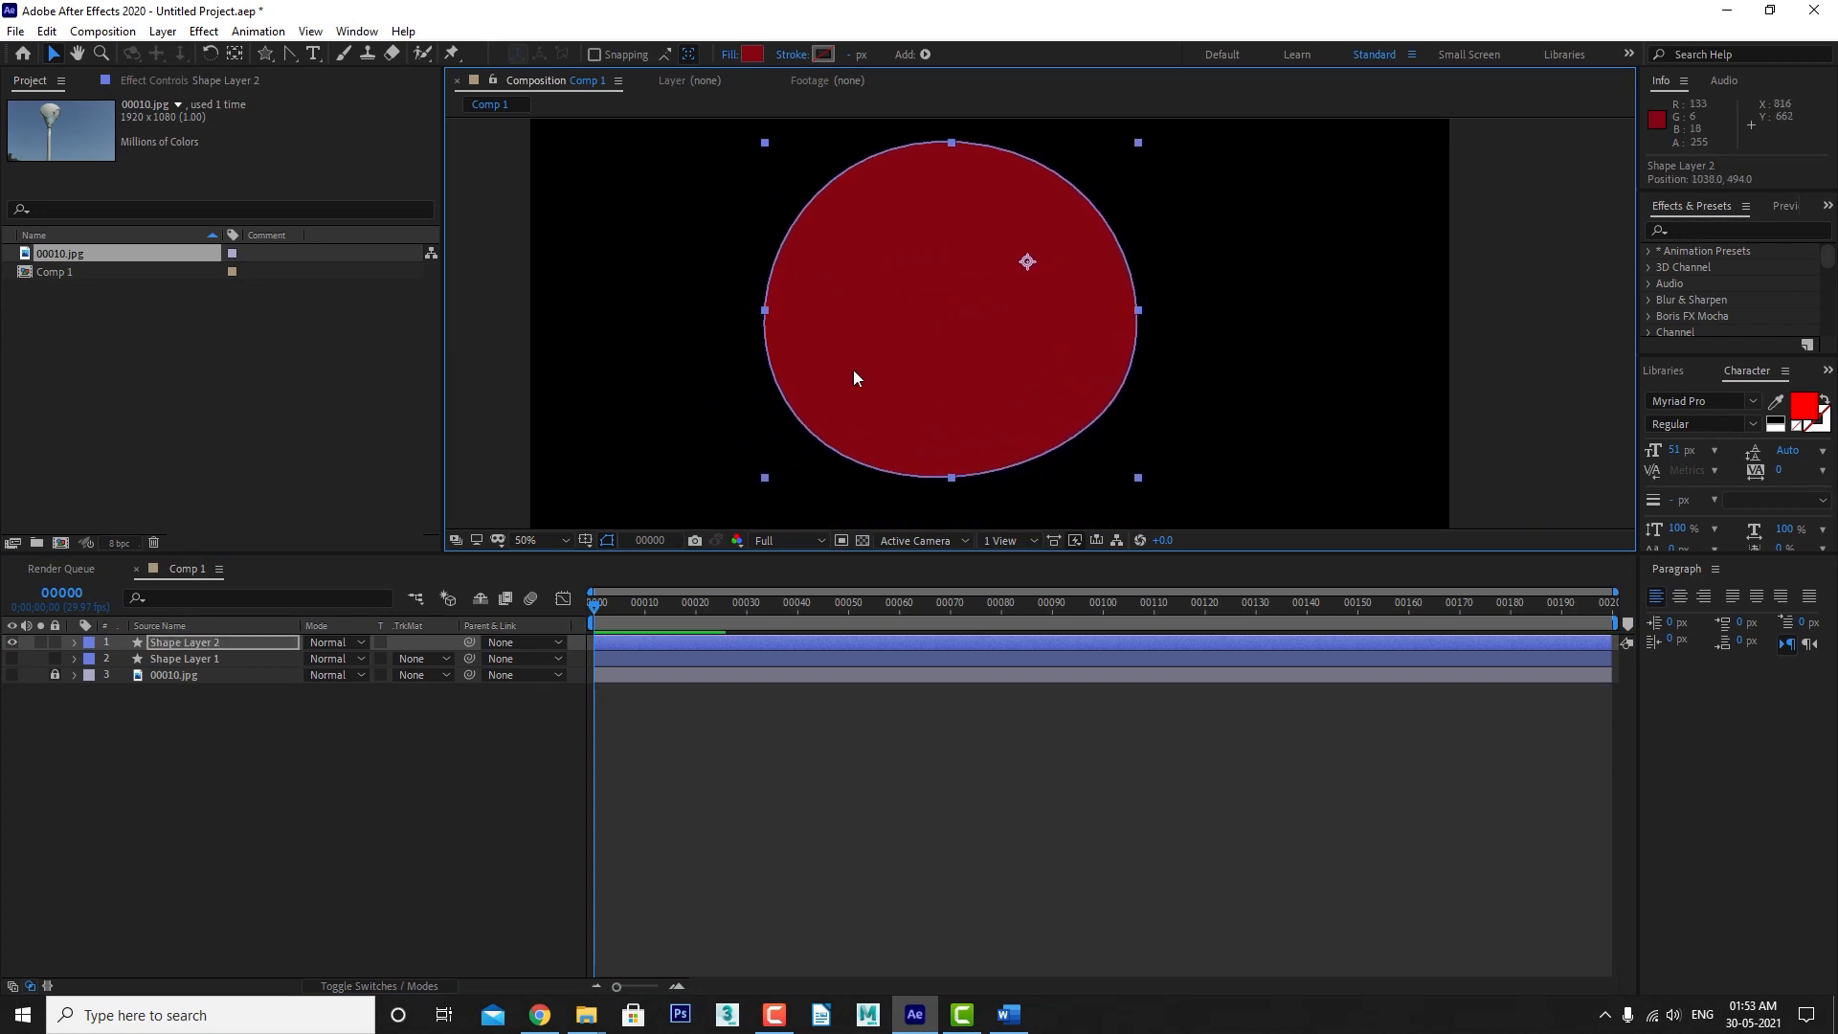
Try stretching the circle wider from the lower-left corner of its transform box and undo the scaling.
double_click(950, 141)
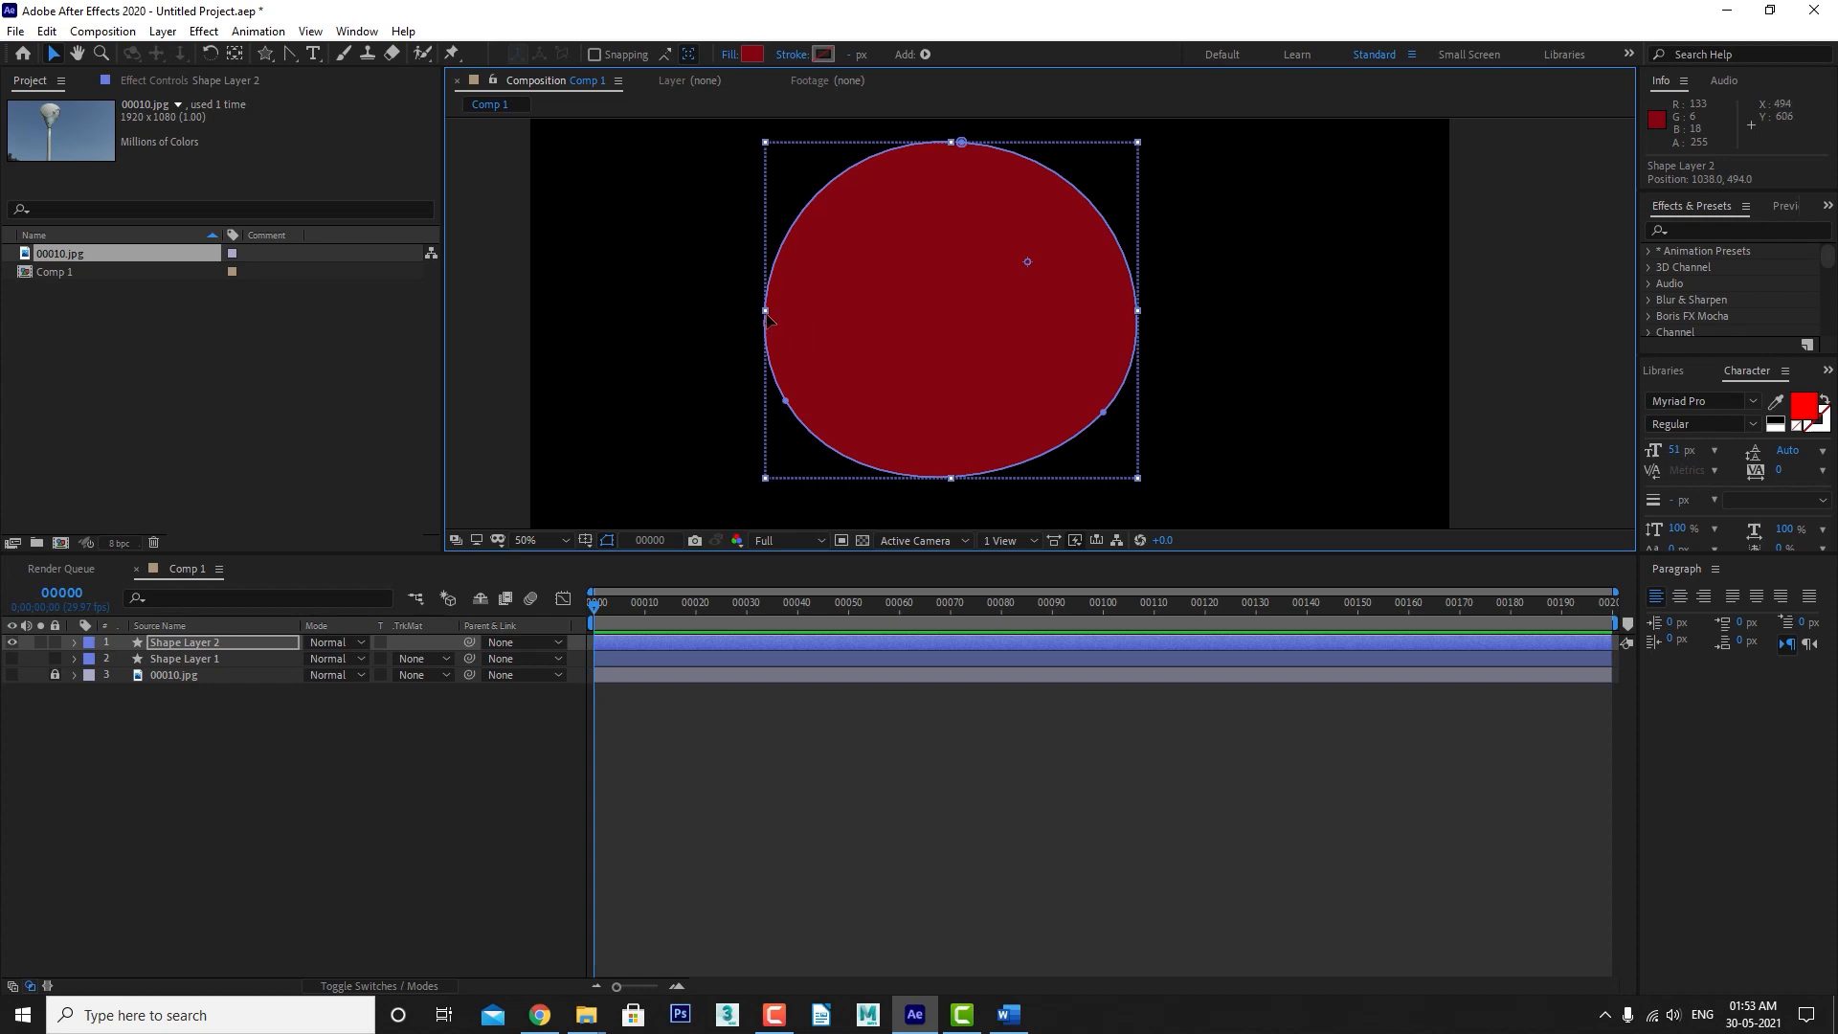
mouse_move(766, 316)
left_mouse_down()
mouse_move(833, 308)
mouse_move(727, 302)
mouse_move(765, 310)
left_mouse_up()
left_click(1106, 415)
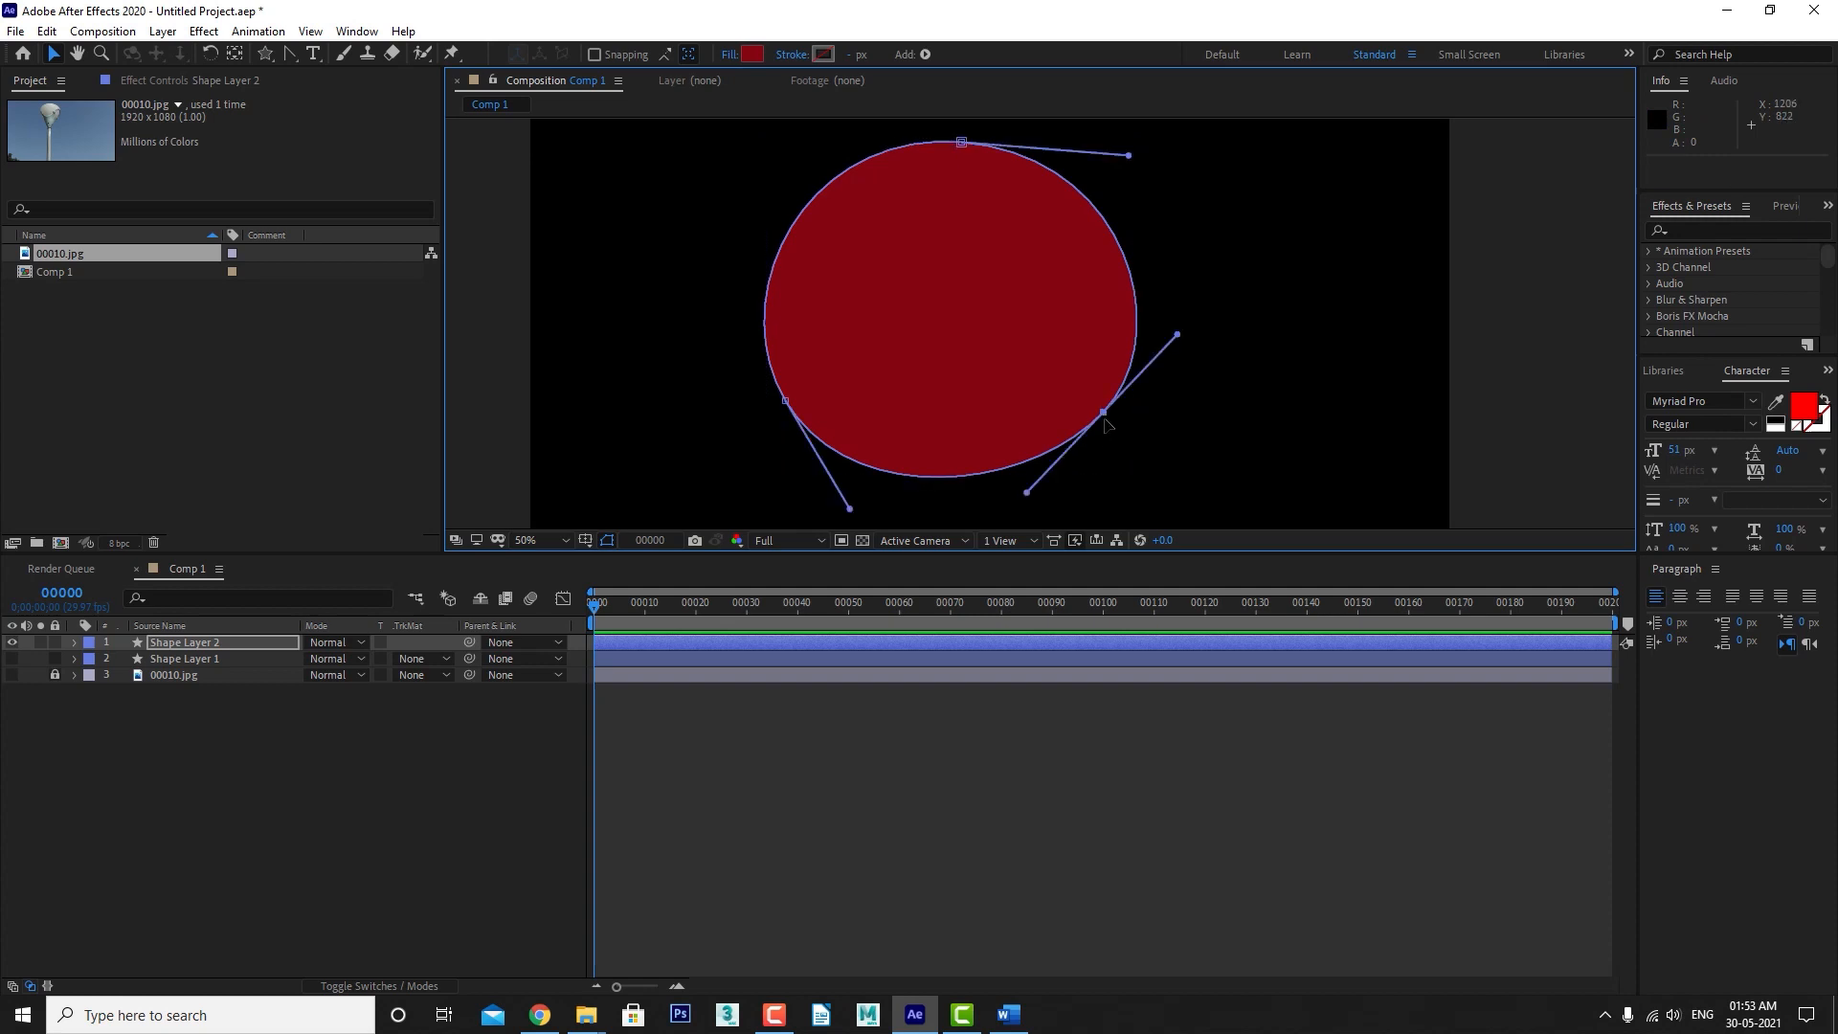
double_click(765, 369)
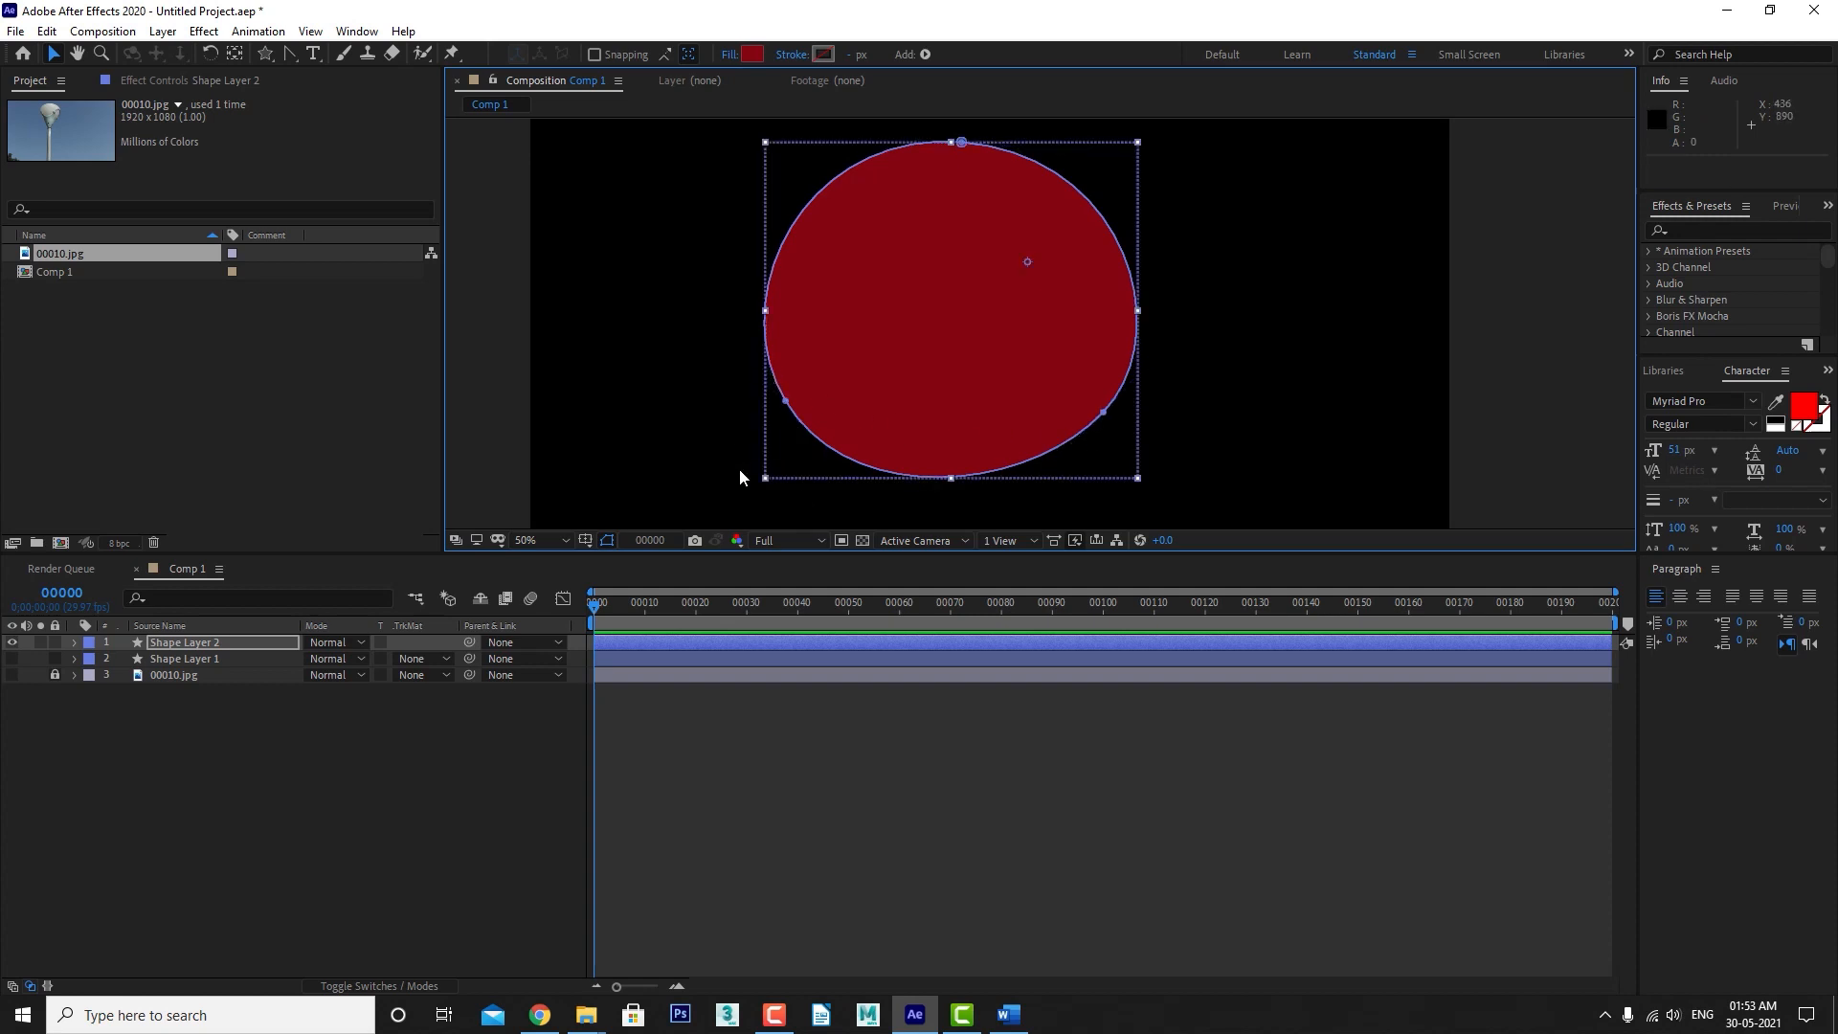
left_click_drag(765, 476, 682, 472)
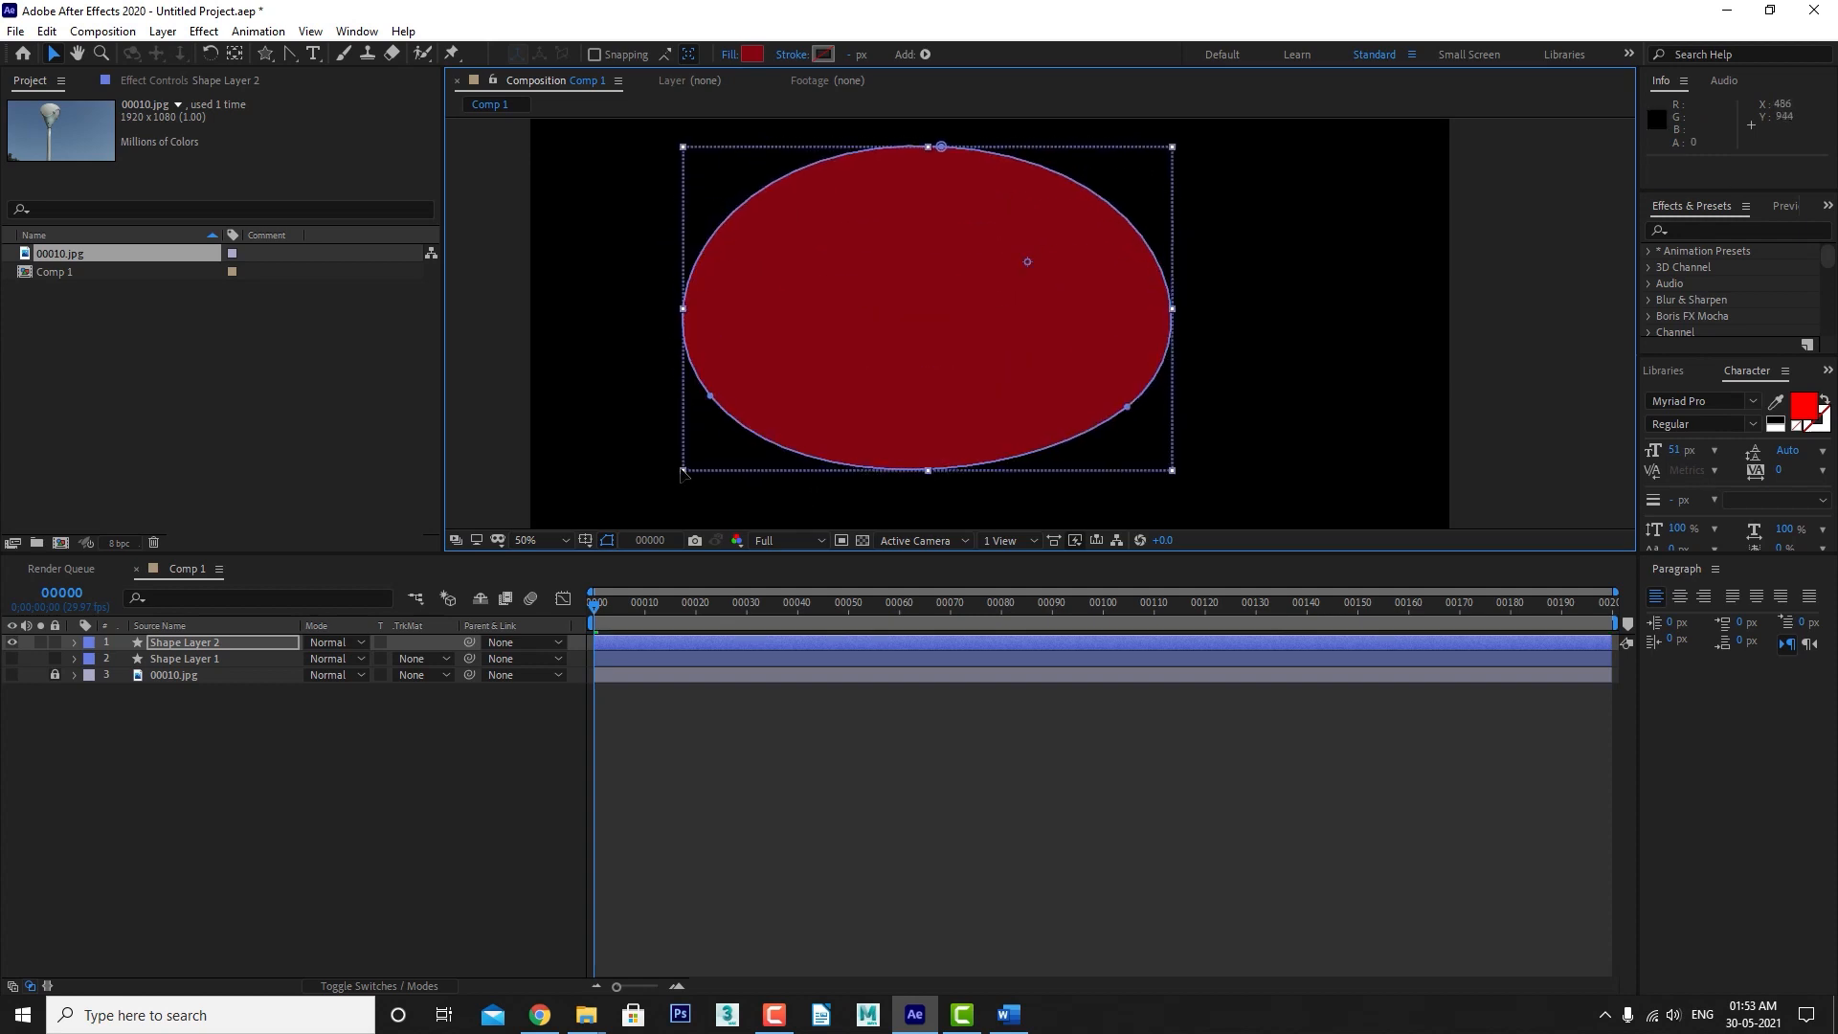
key("ctrl+z")
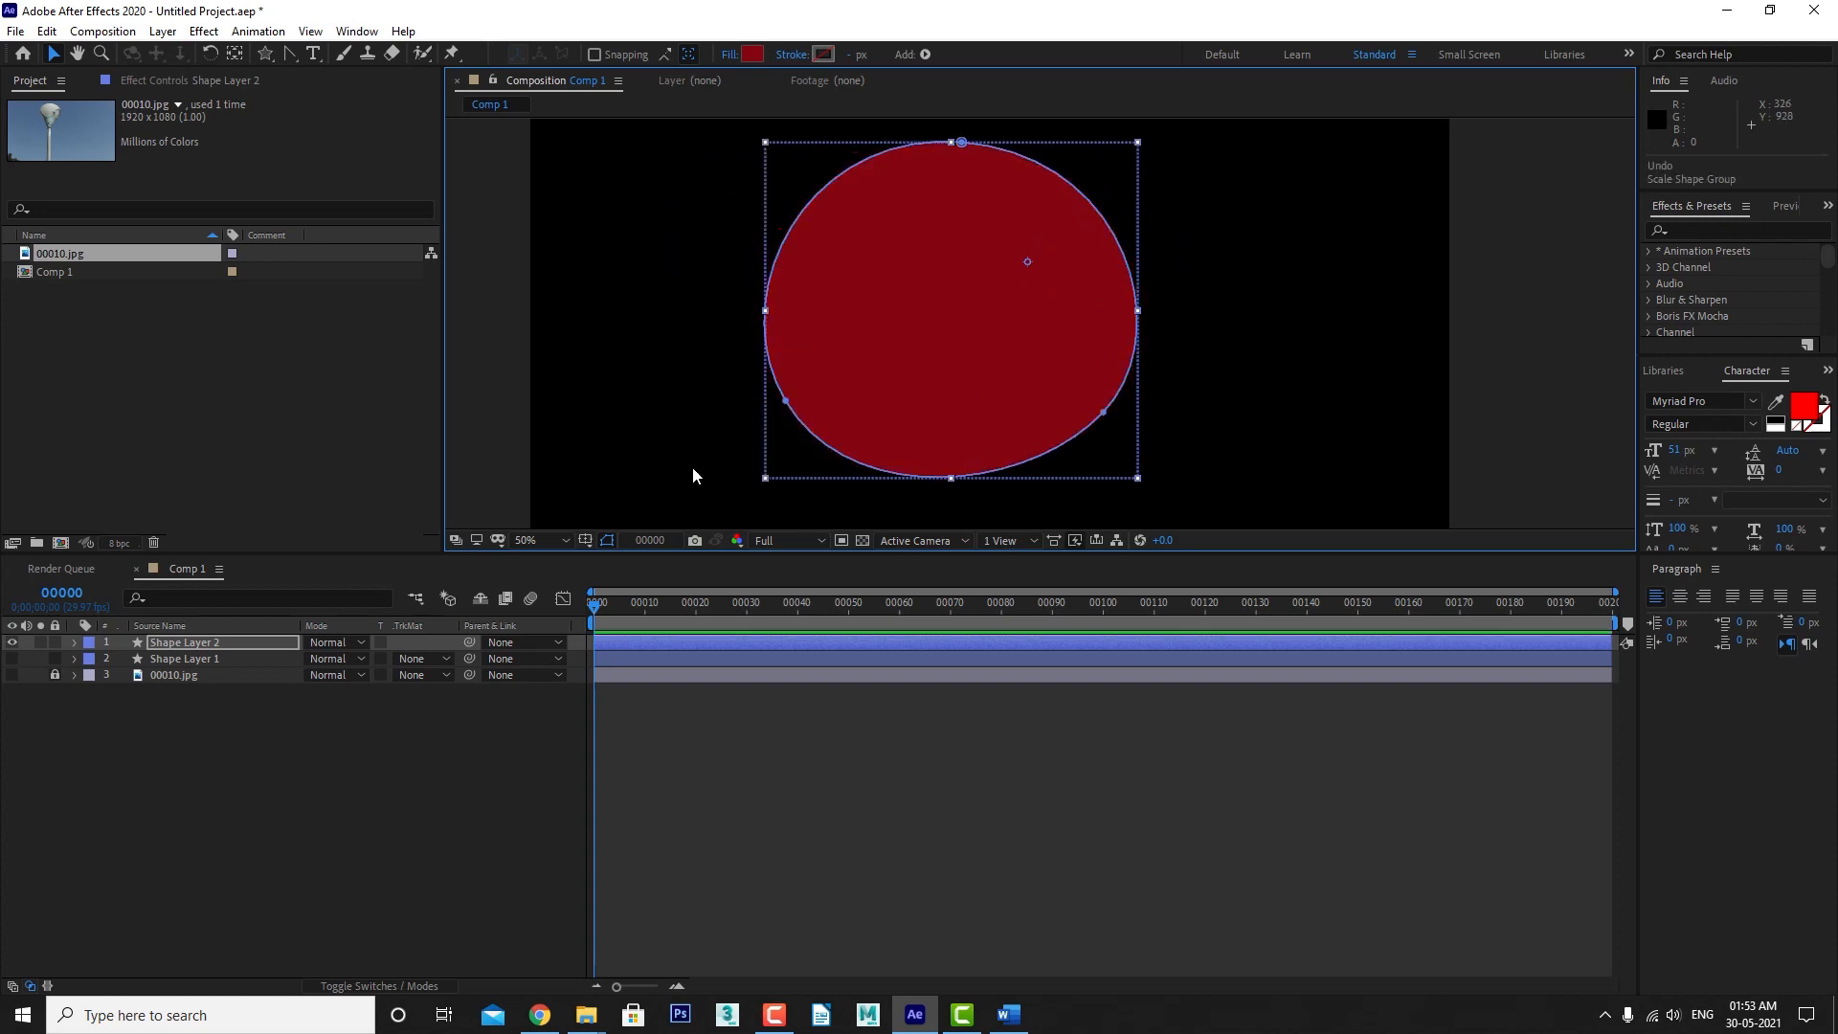
Slightly shorten the lower curve handle of the circle's lower-left vertex and deselect the shape.
left_click(1103, 413)
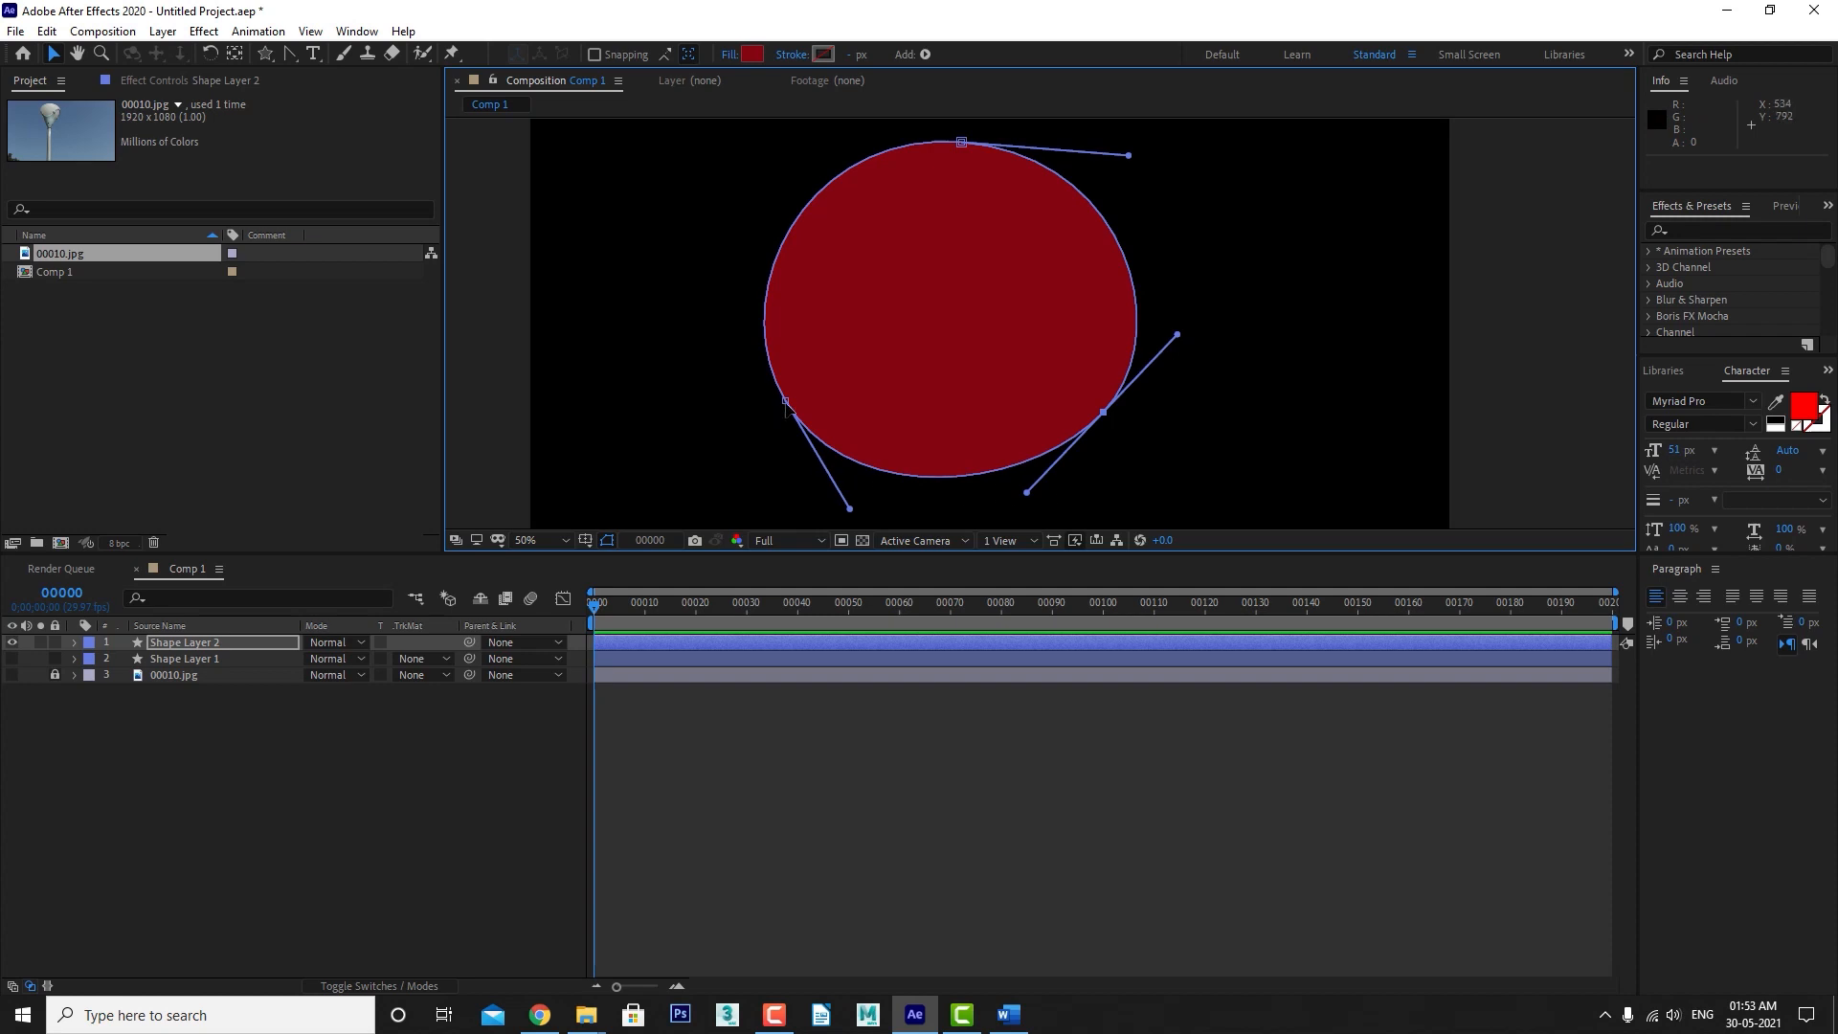
left_click(785, 402)
mouse_move(850, 509)
left_mouse_down()
mouse_move(833, 522)
mouse_move(795, 435)
mouse_move(831, 525)
mouse_move(844, 494)
left_mouse_up()
left_click(324, 806)
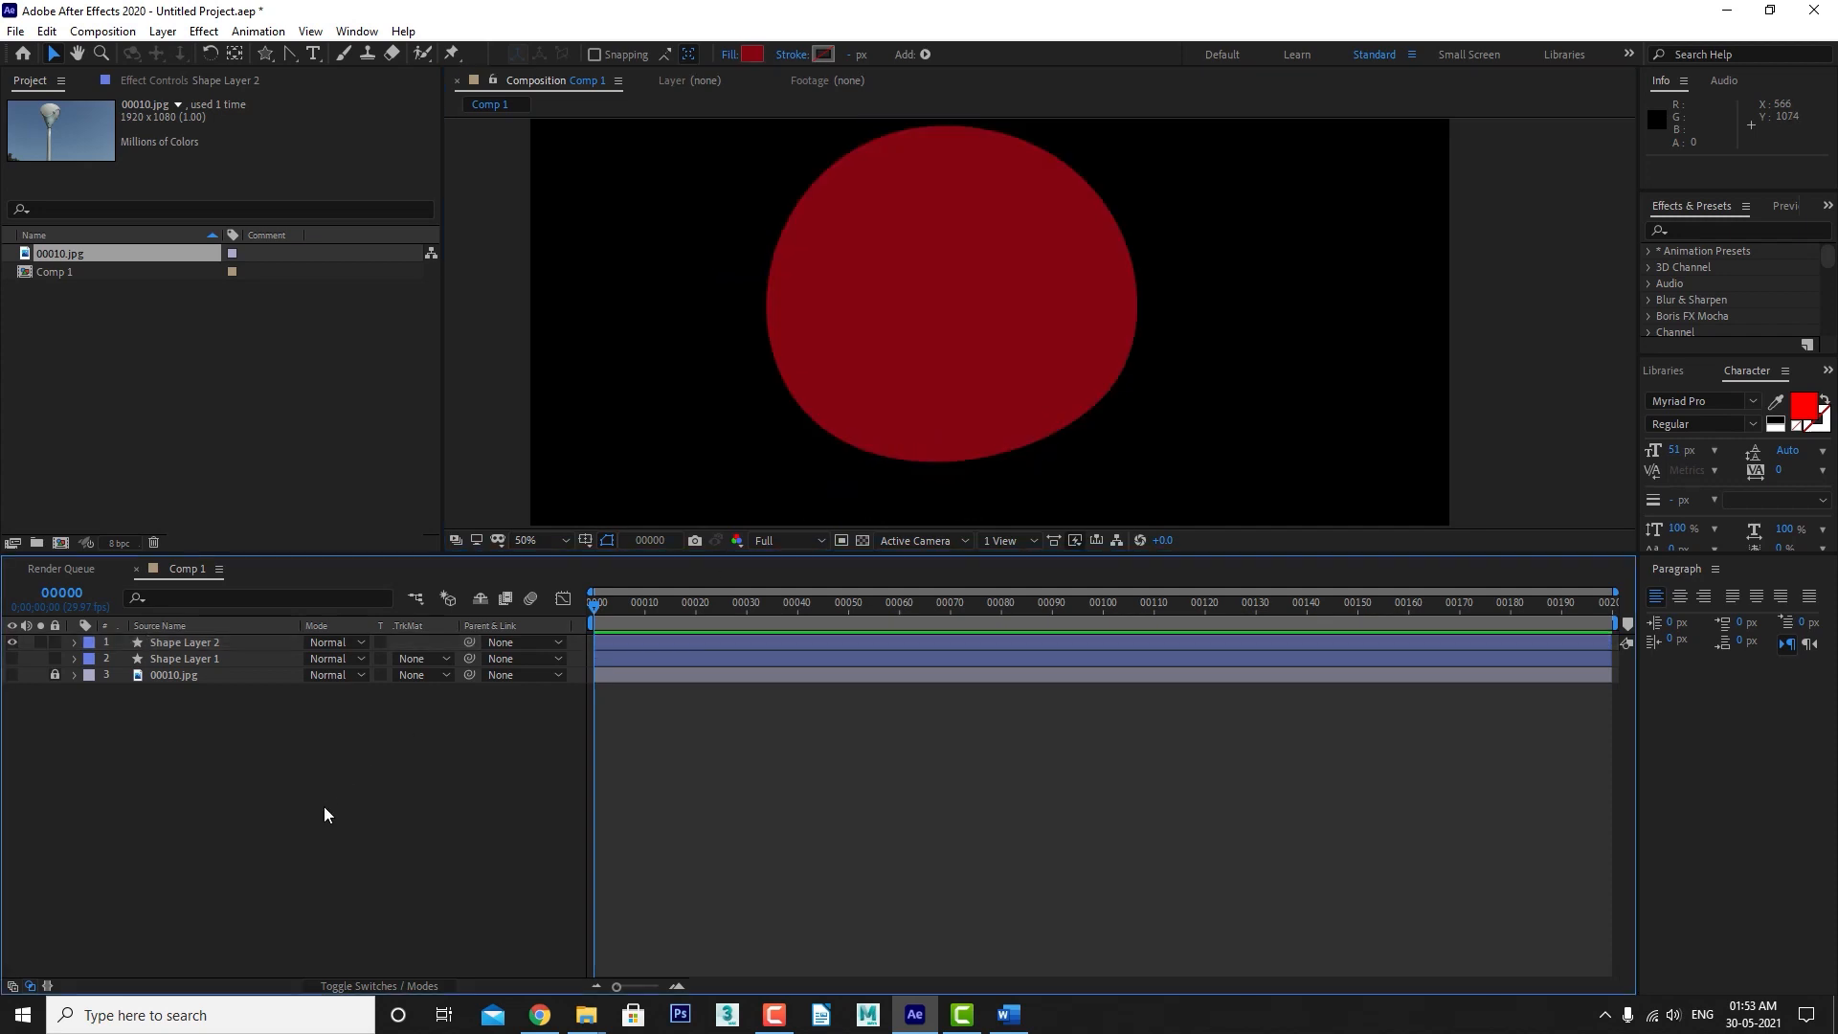
Try to feather the bottom edge of the circle on Shape Layer 2 with the Mask Feather Tool.
left_click(290, 53)
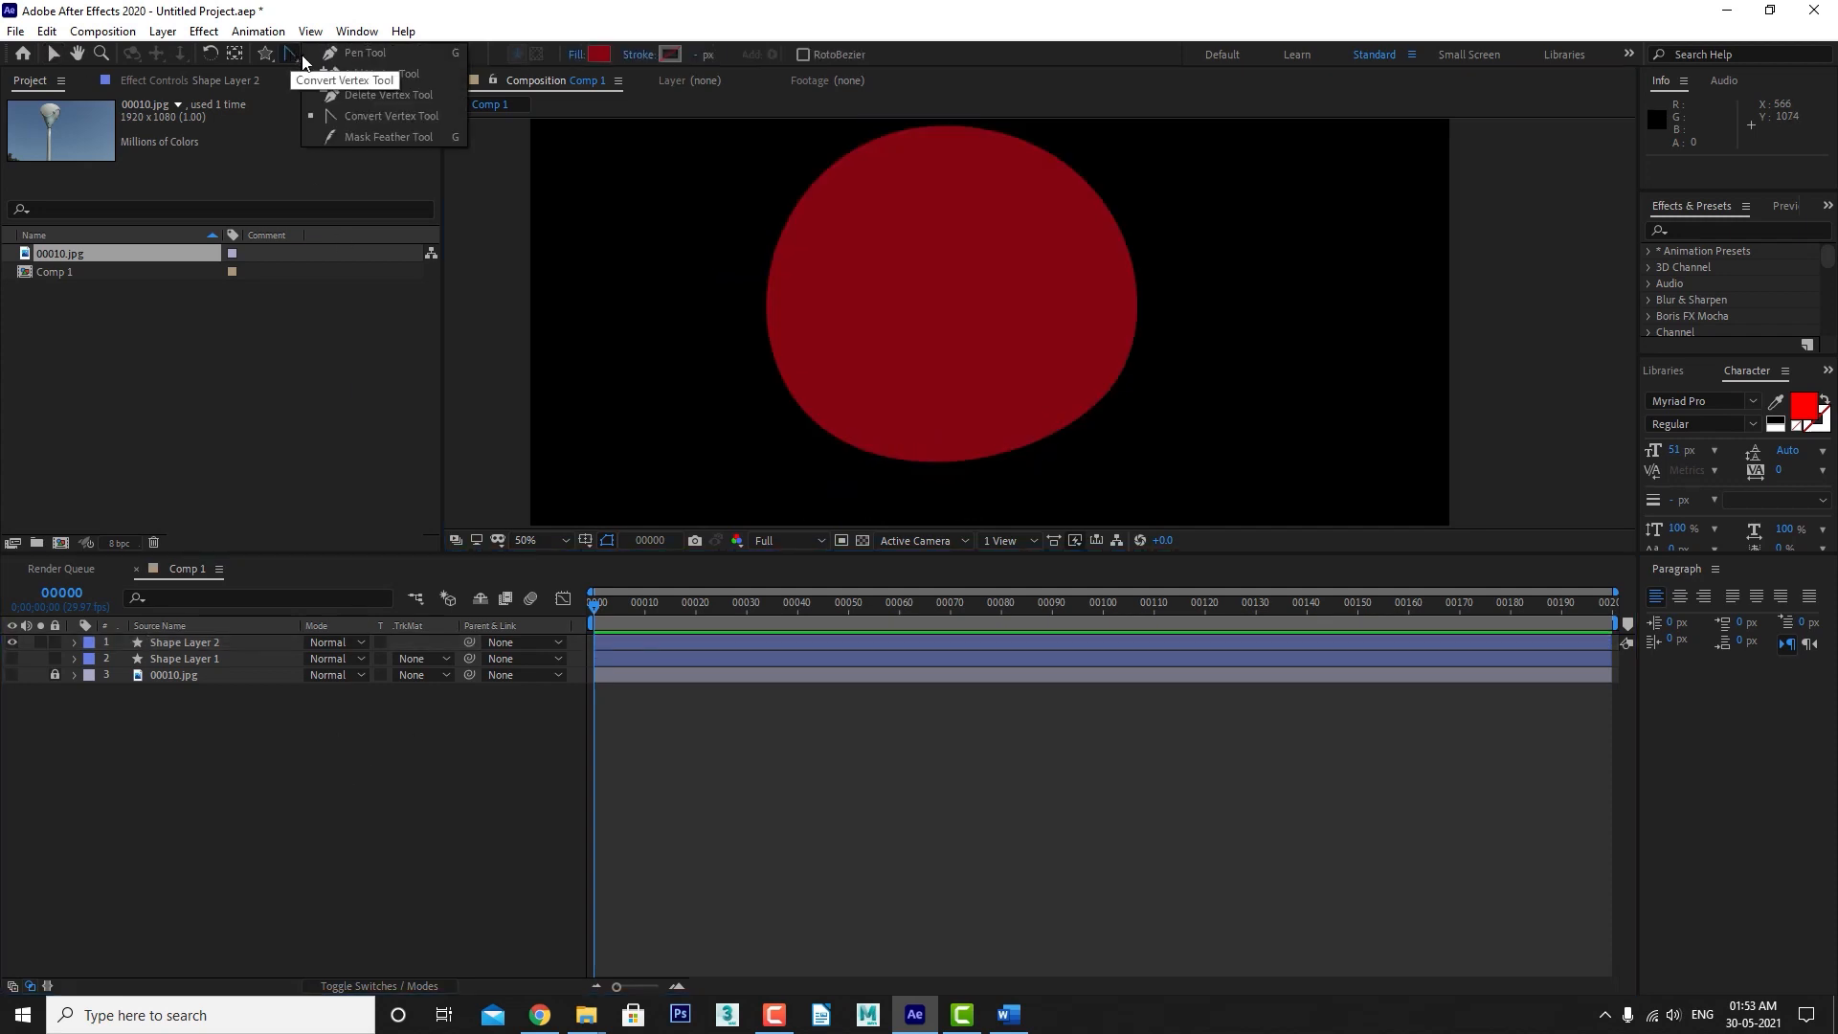
left_click(370, 113)
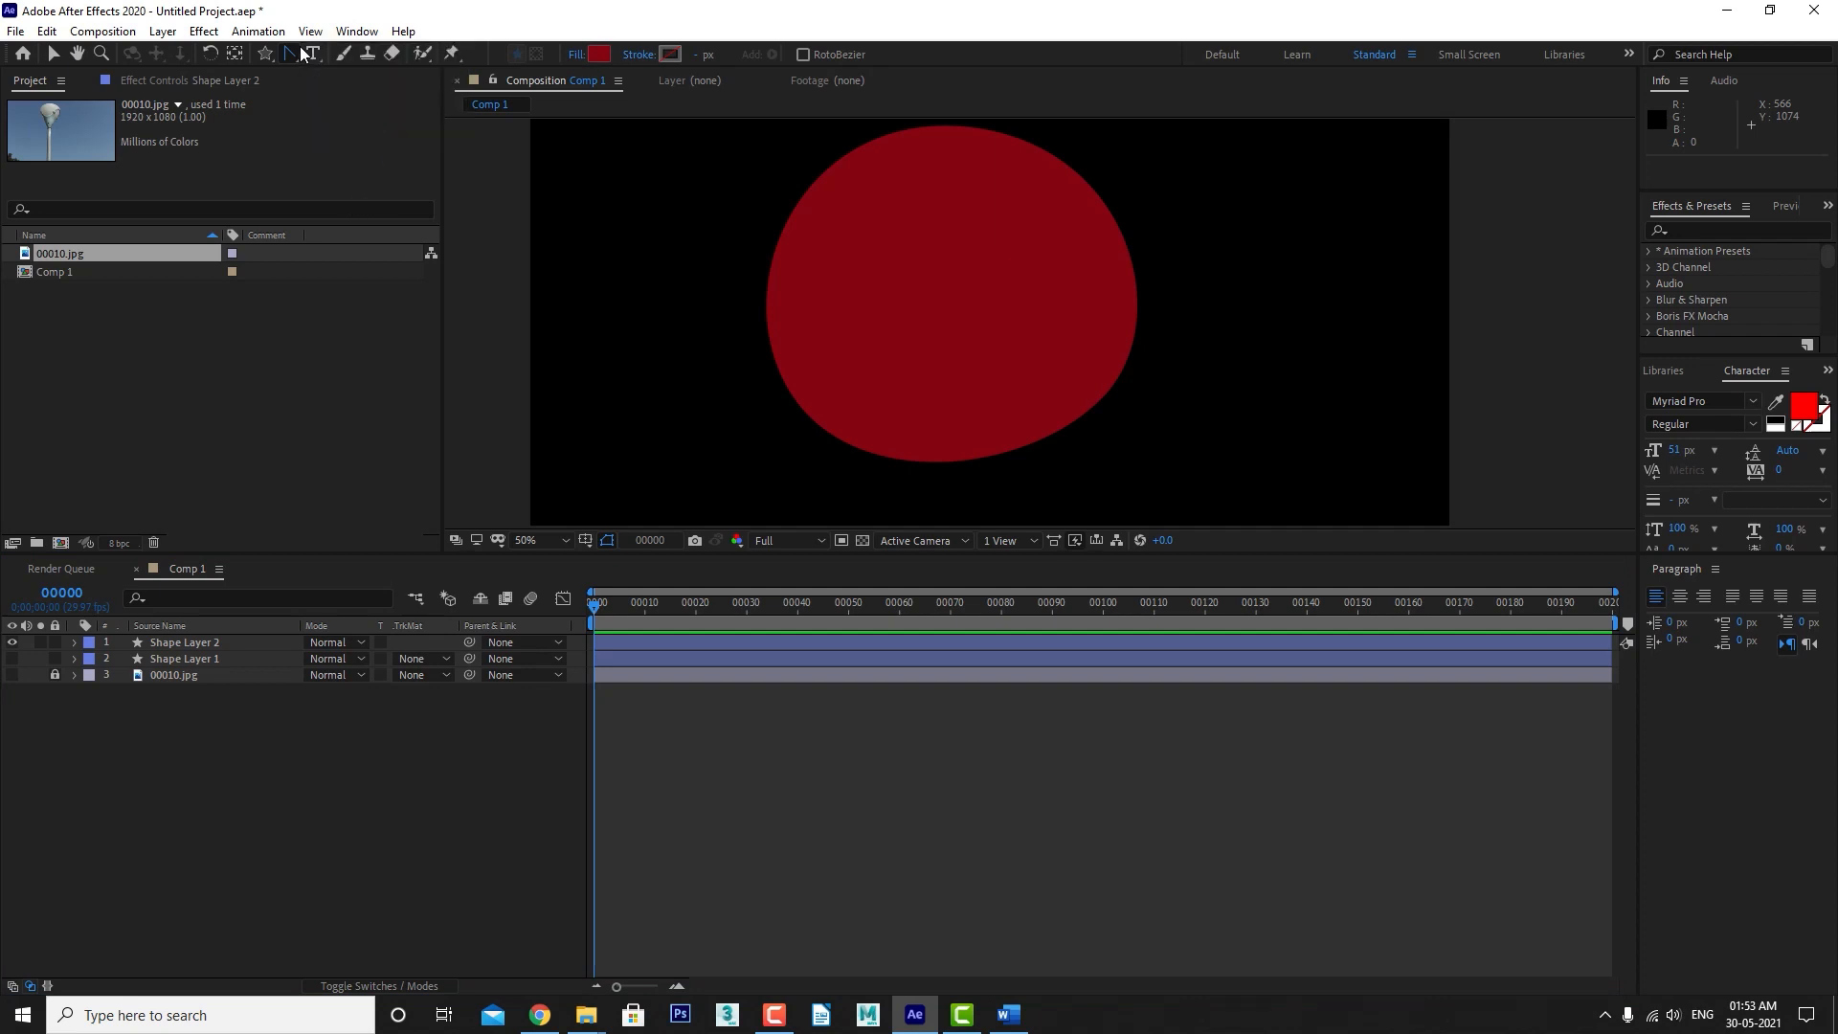
left_click_drag(291, 46, 354, 135)
left_click(170, 642)
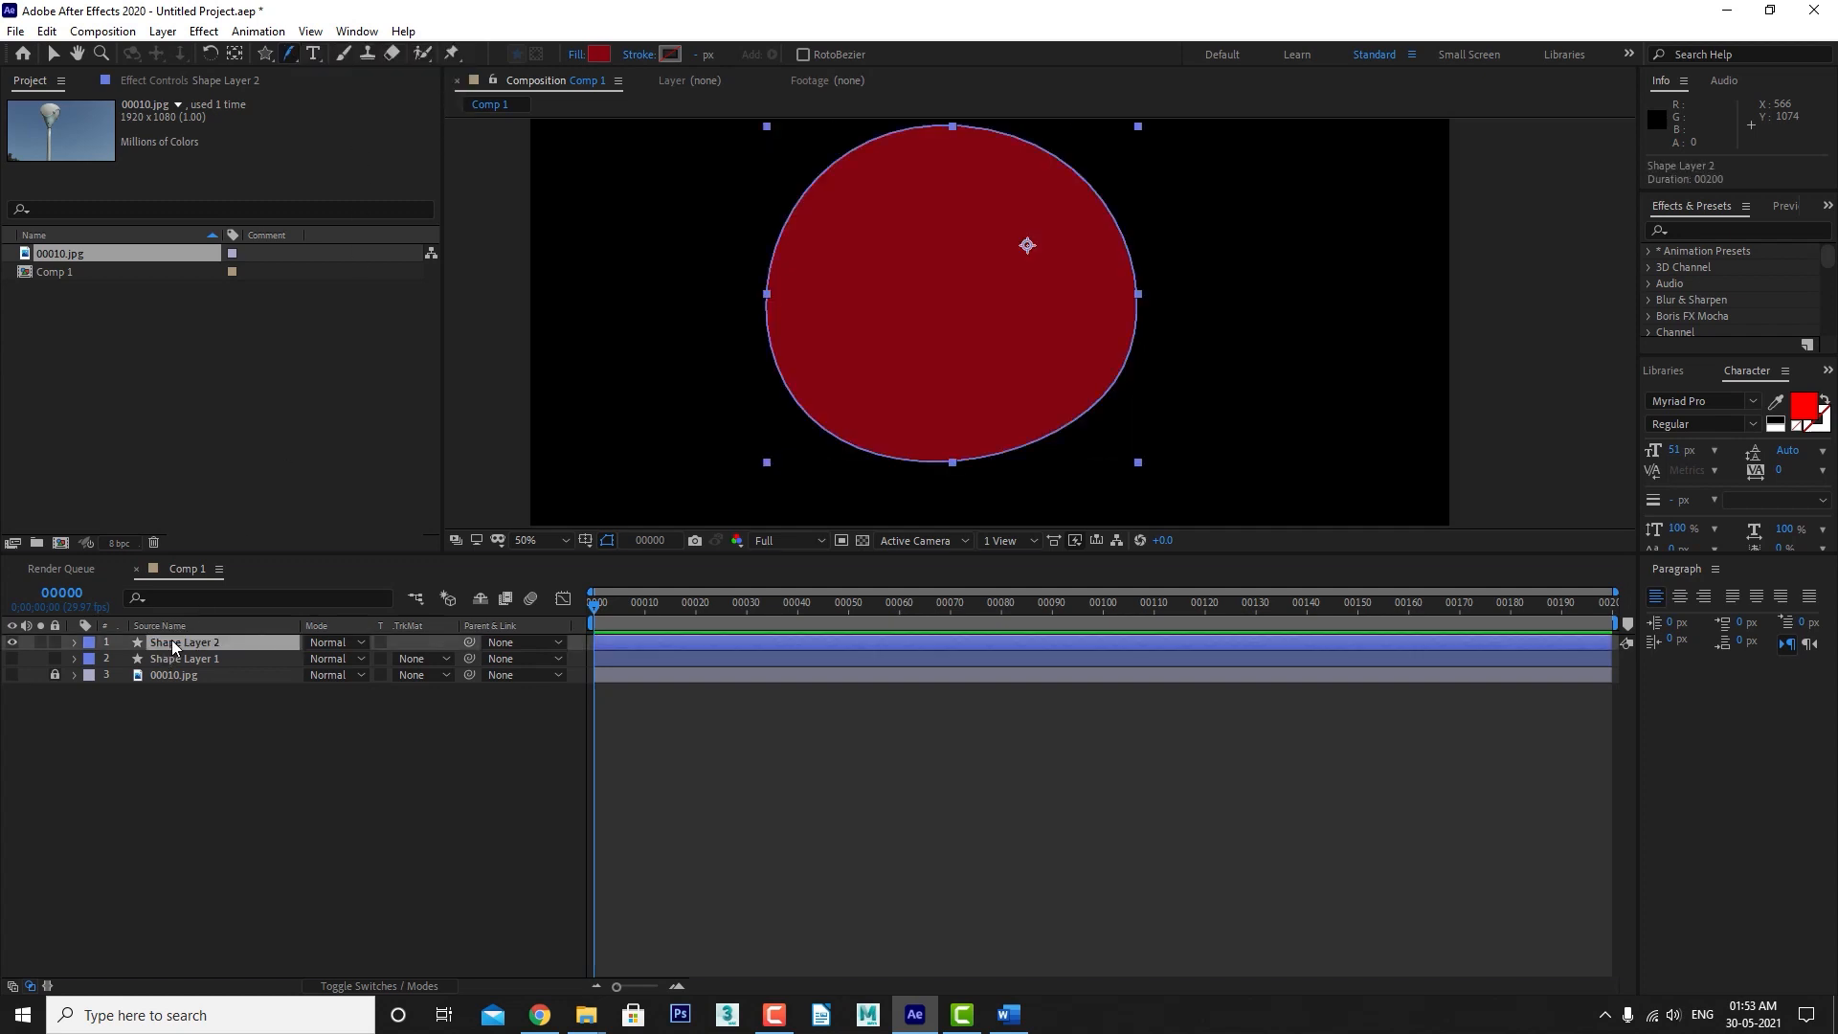
left_click(956, 456)
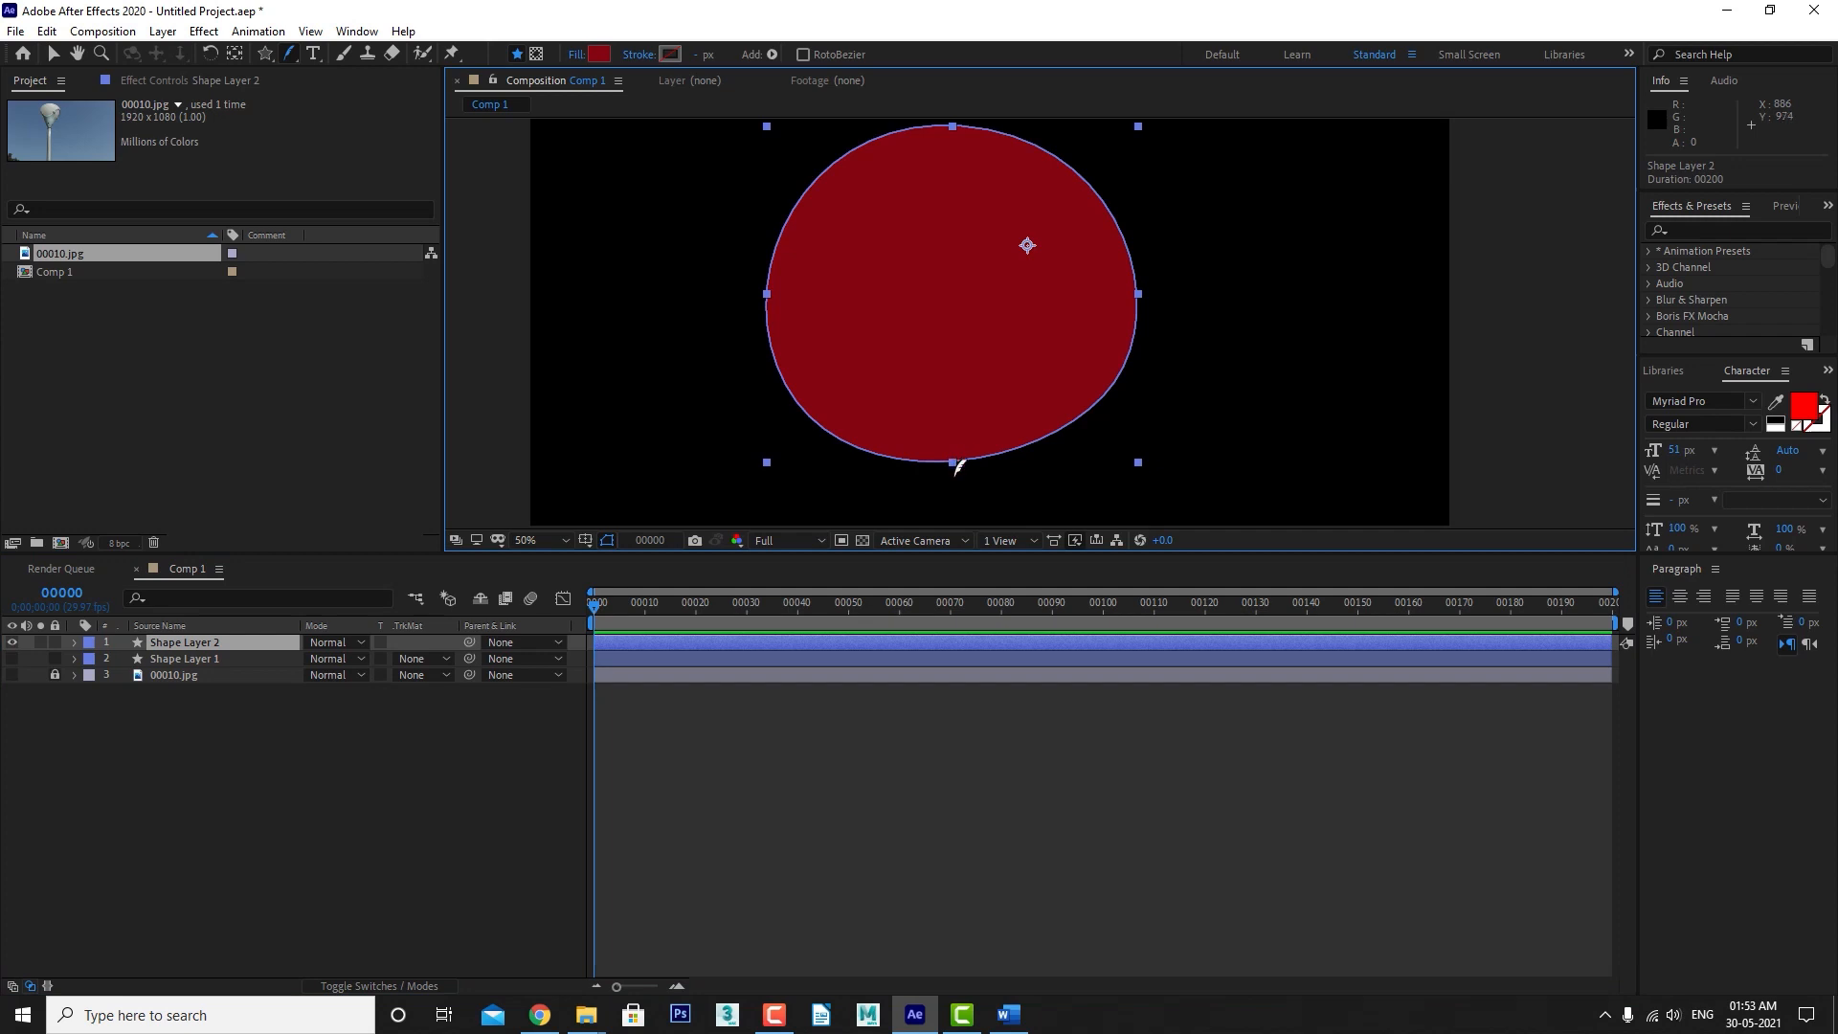
left_click(985, 402)
left_click(996, 434)
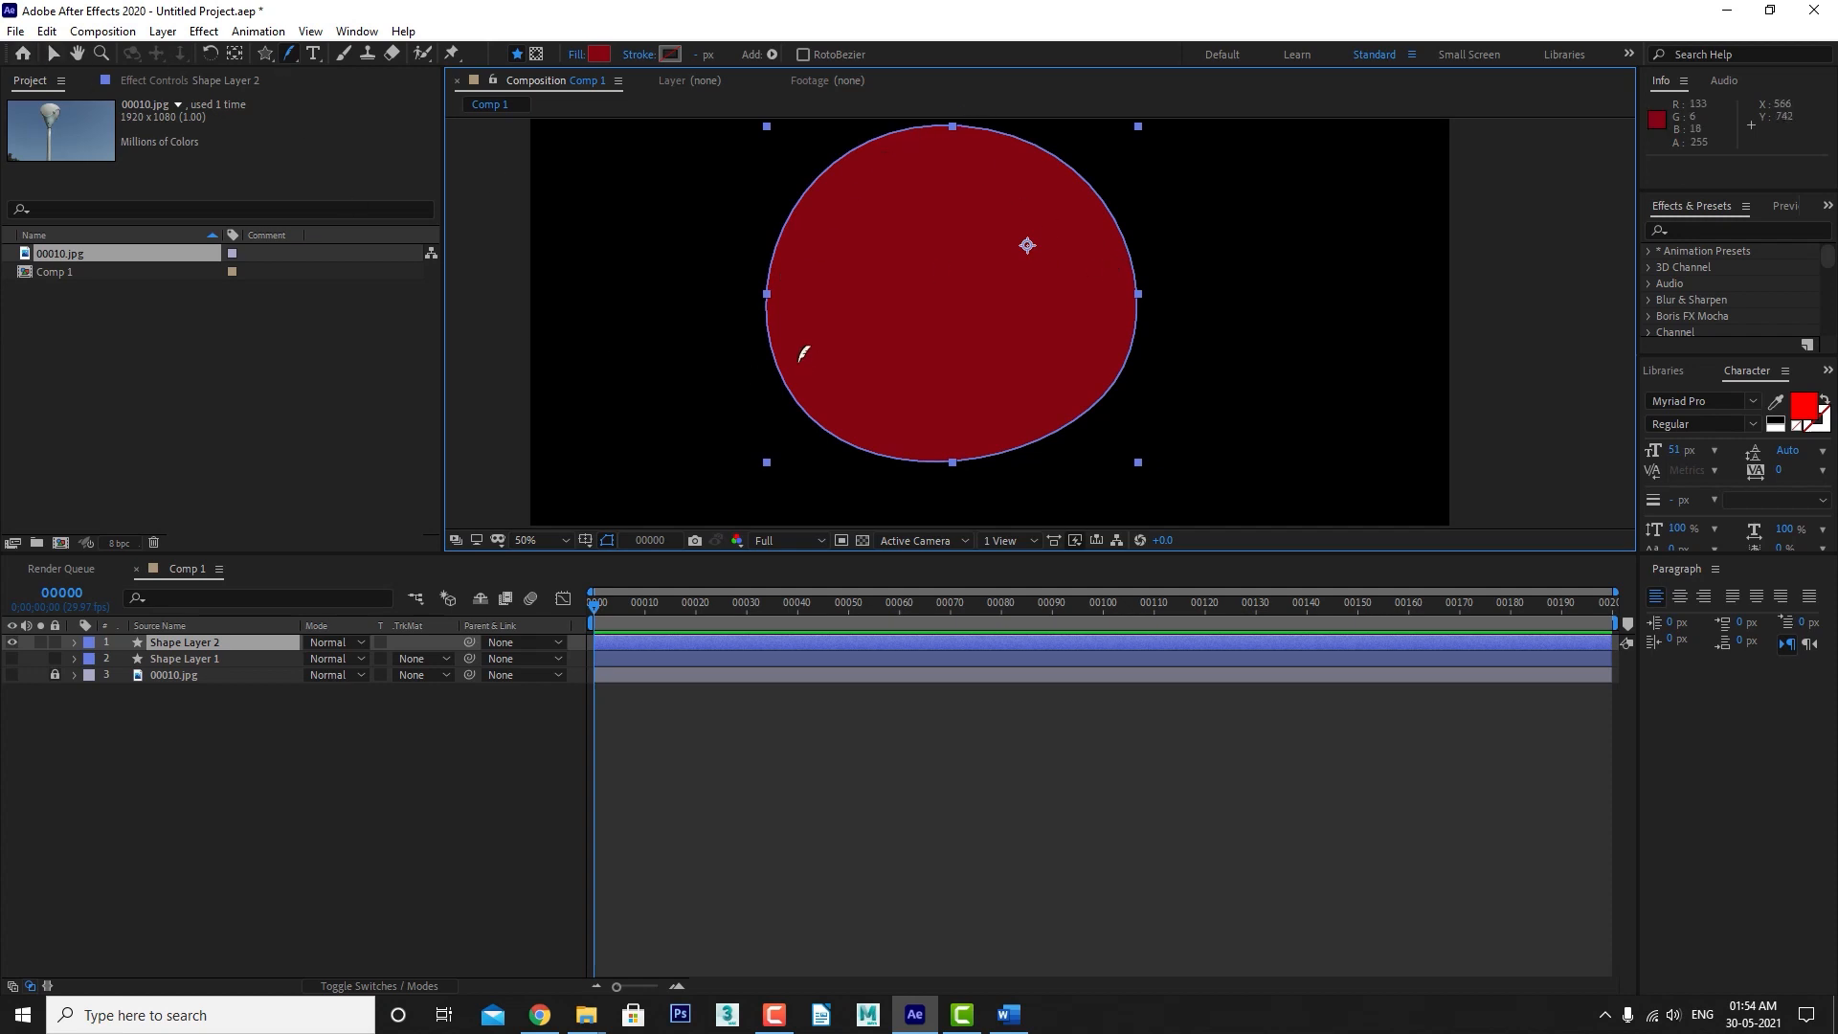
Delete Shape Layer 2 with the red circle from Comp 1.
left_click(165, 727)
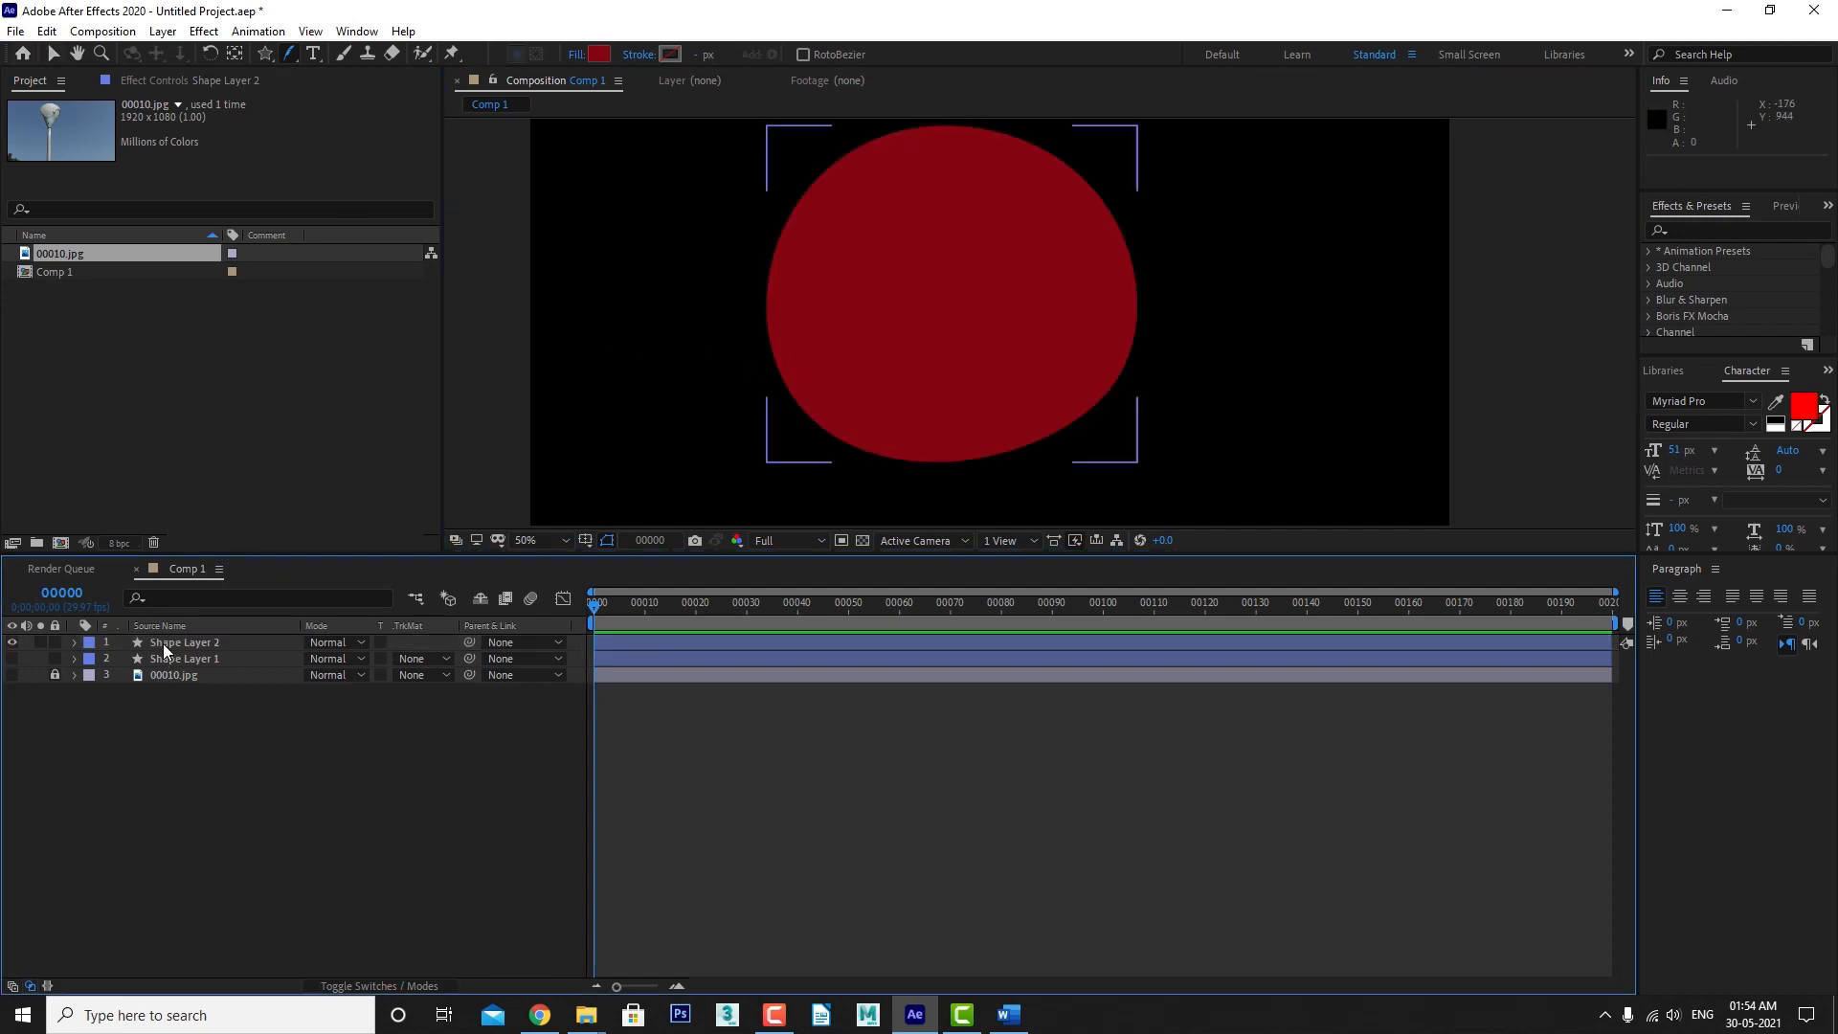
left_click(162, 643)
key("Delete")
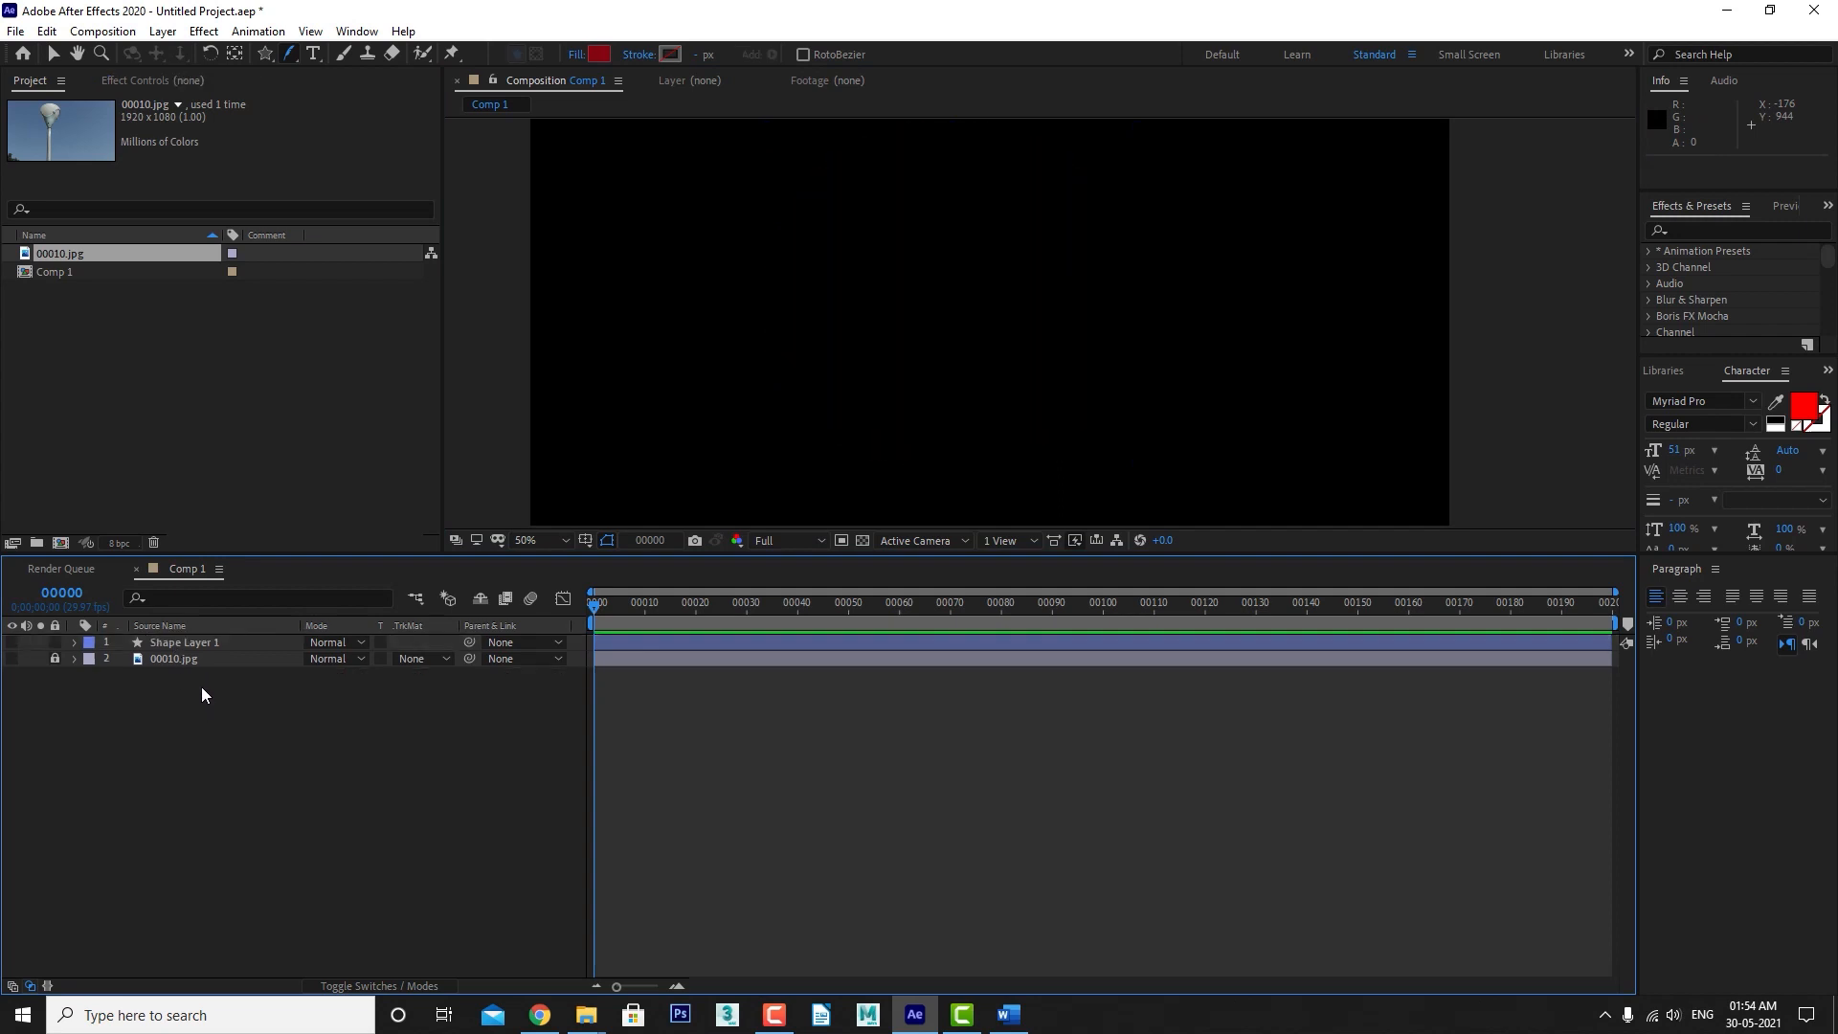
Draw a closed red triangle with the Pen Tool left of the composition's centre.
left_click(293, 56)
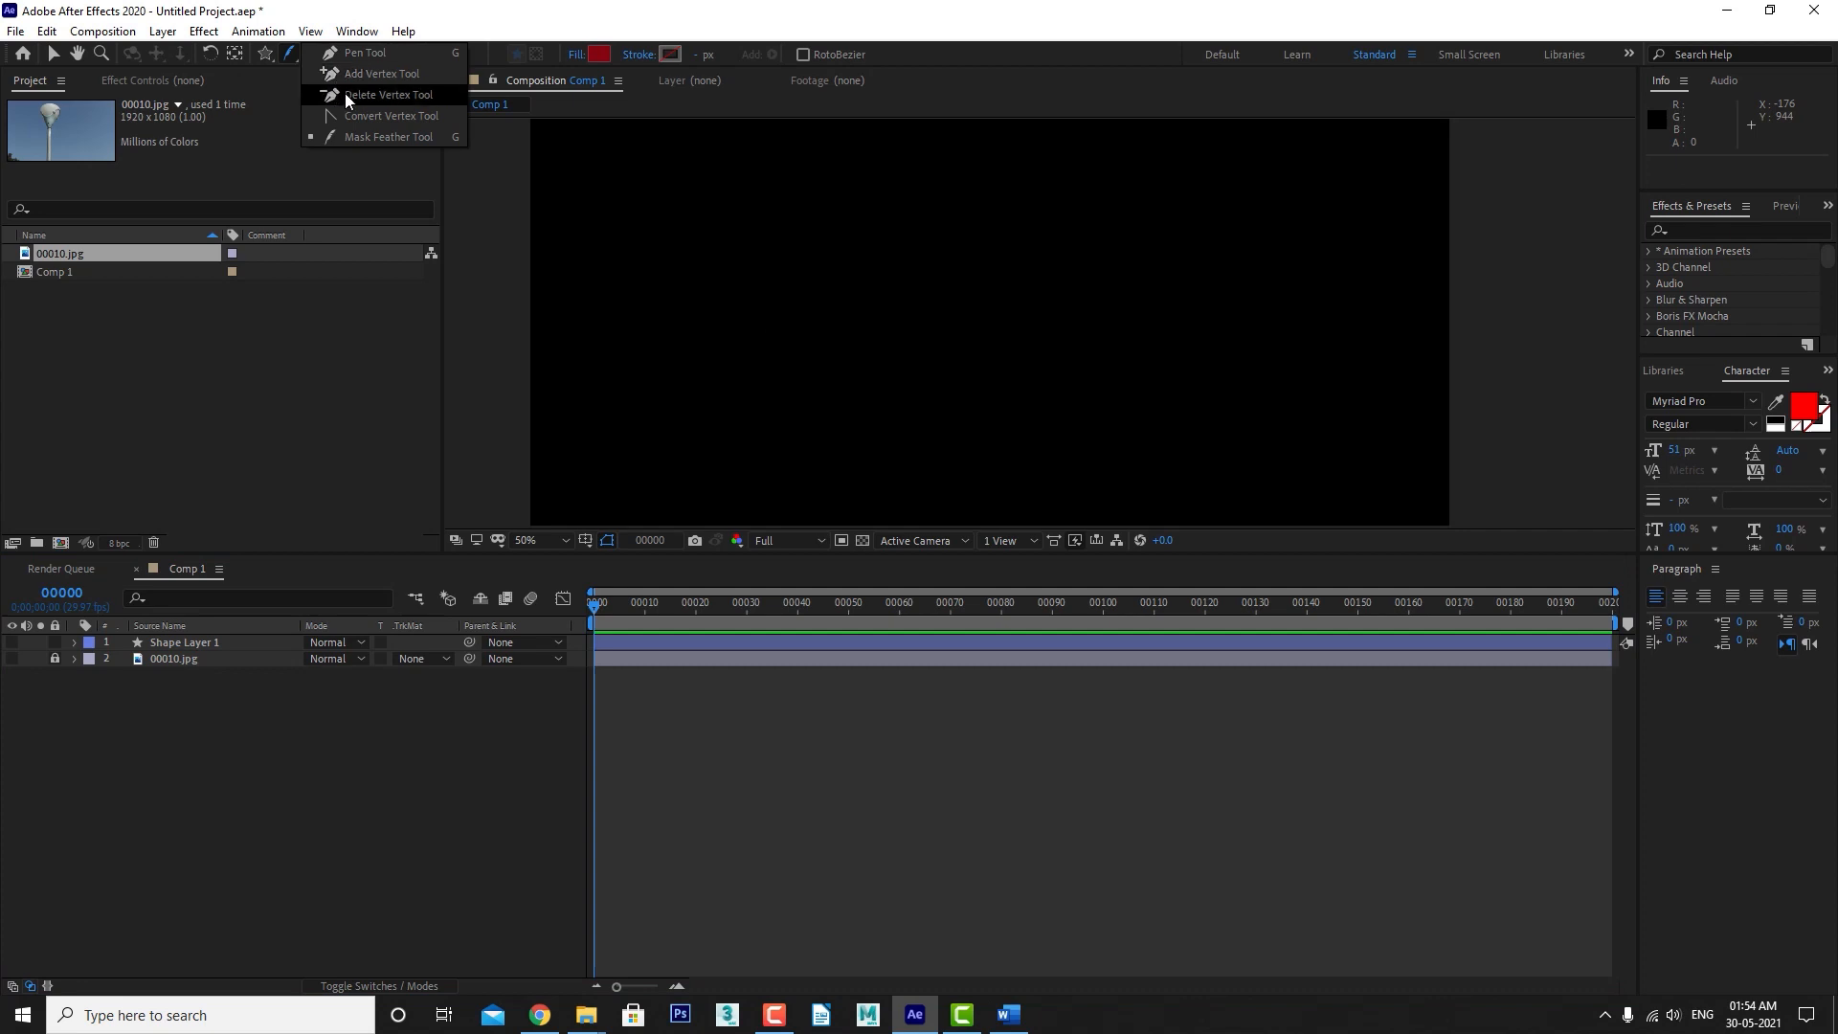
left_click(348, 51)
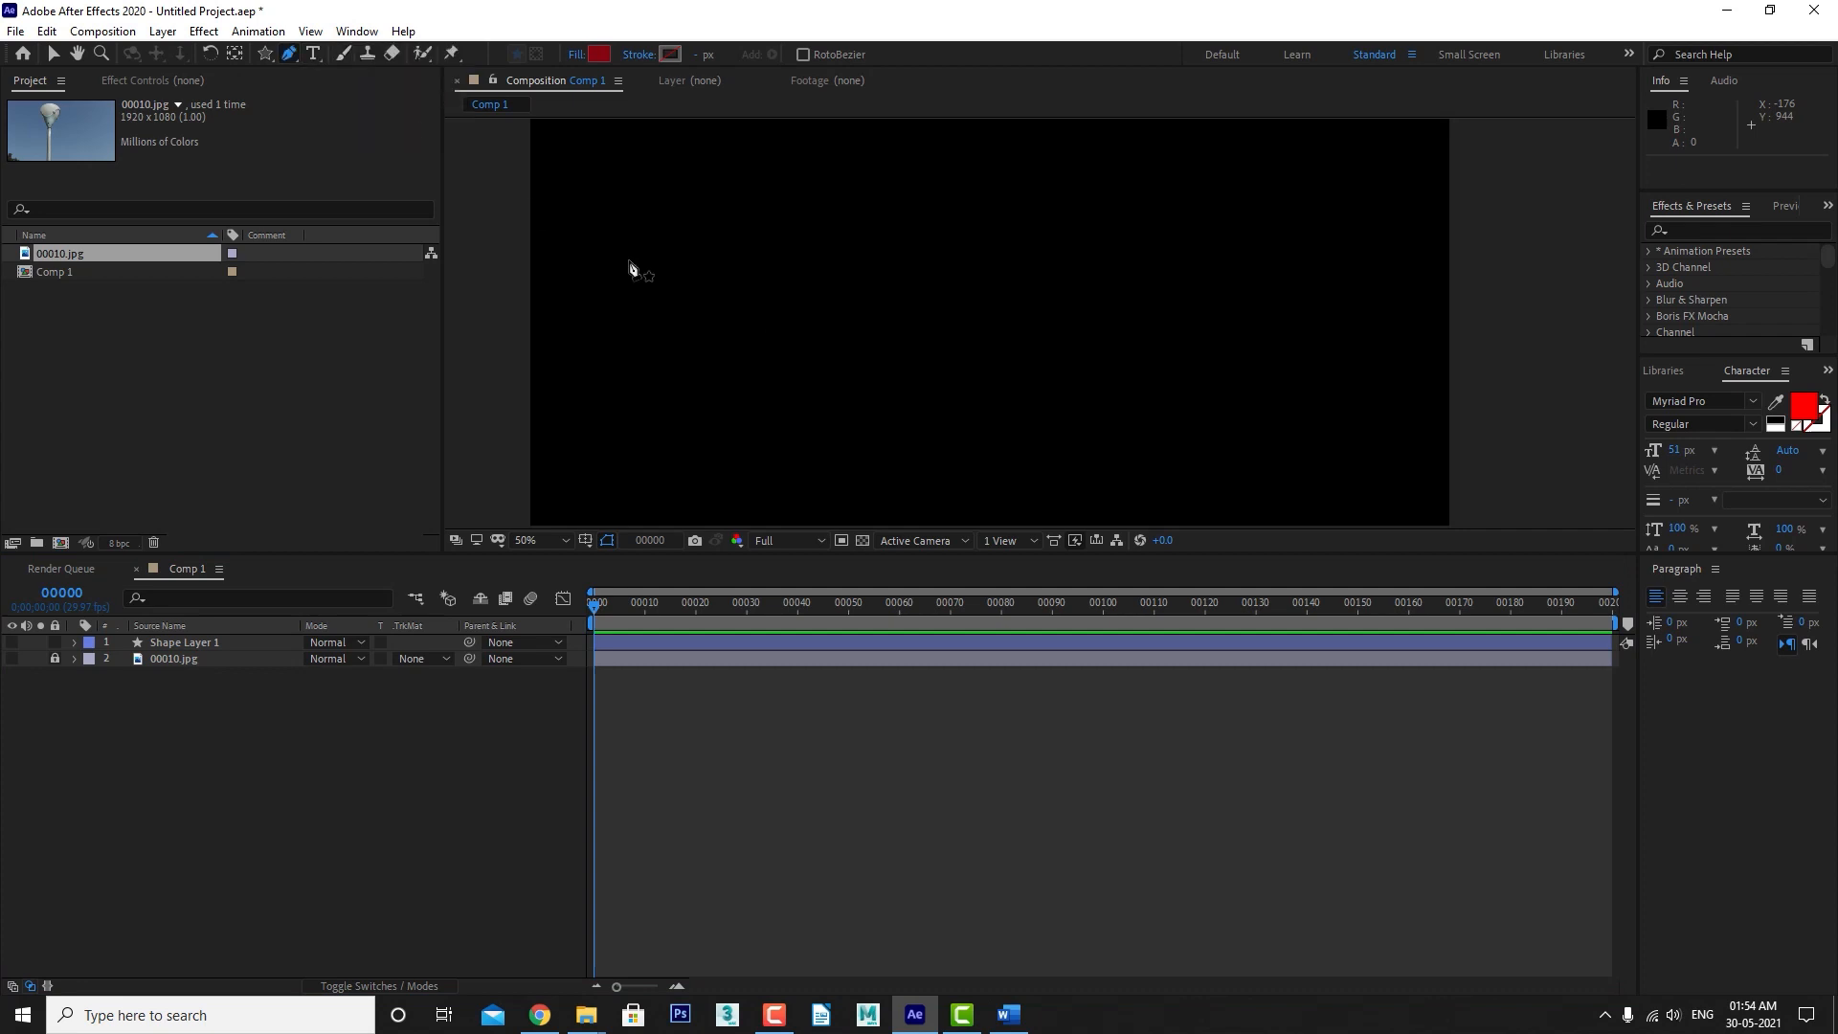
left_click(861, 243)
left_click(785, 360)
left_click(942, 369)
left_click(862, 246)
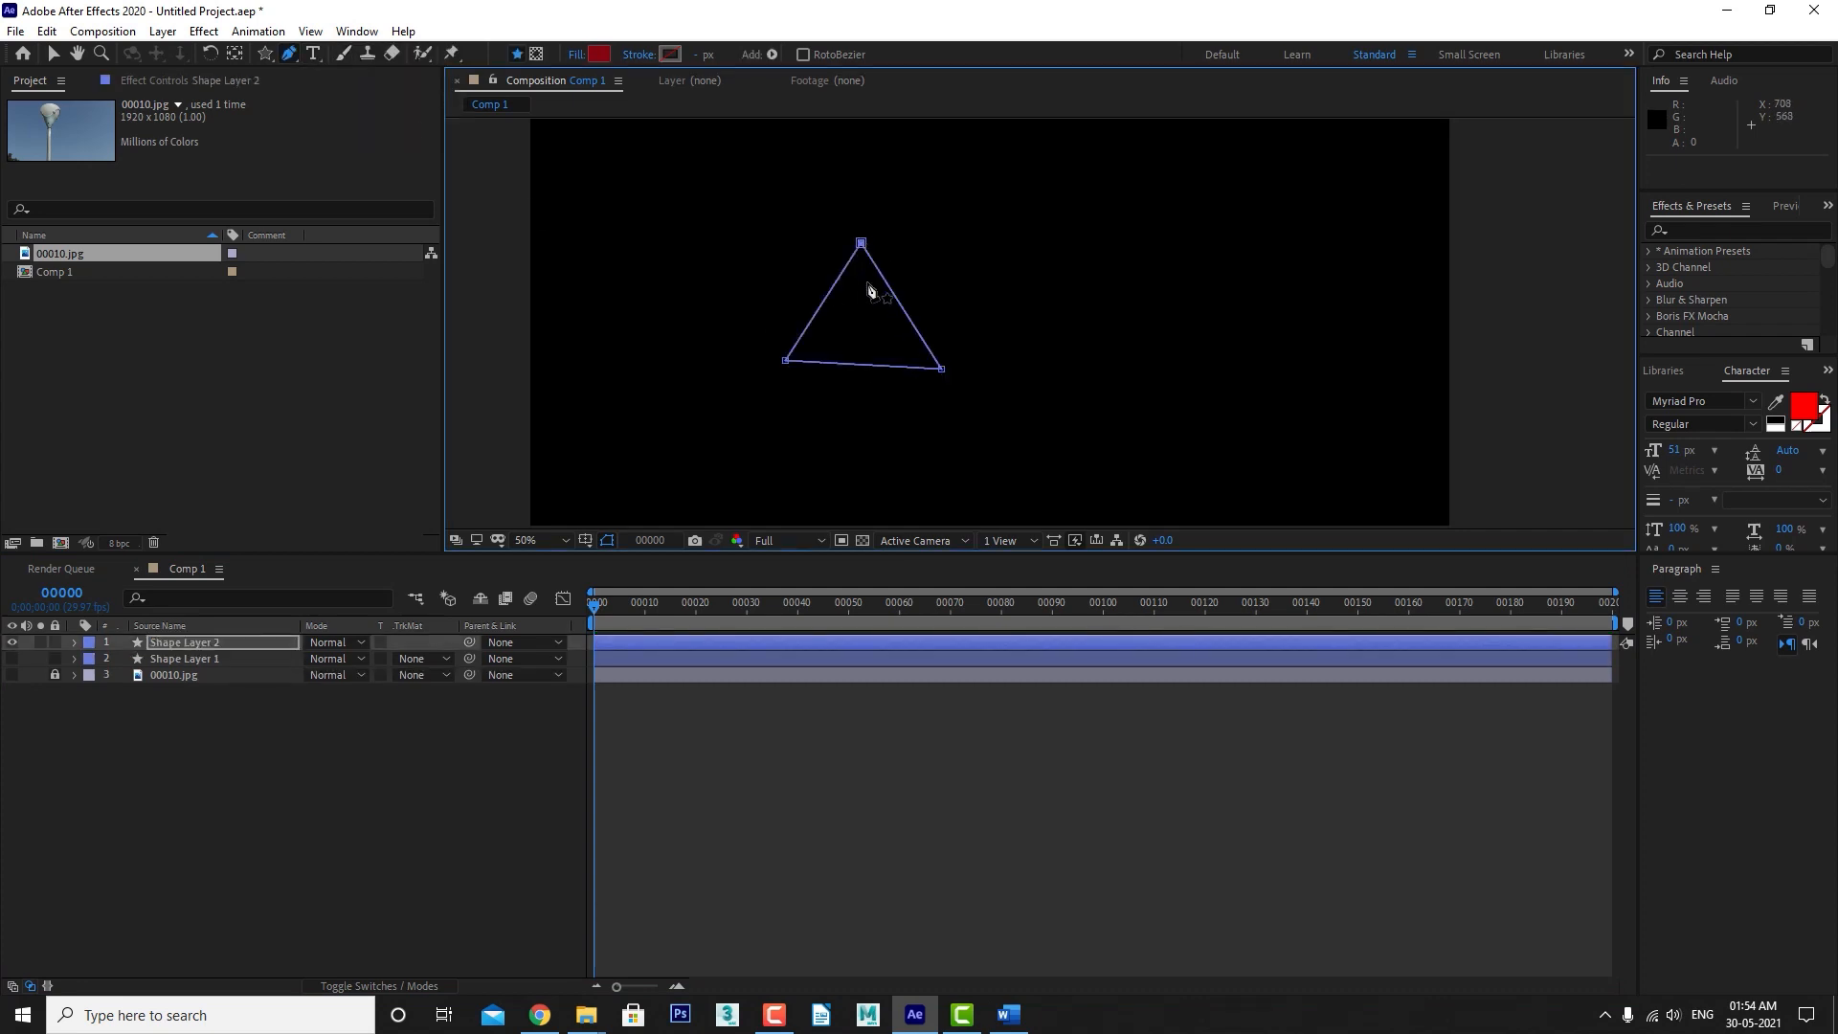
Try to feather the triangle's lower corner and bottom edge with the Mask Feather Tool.
left_click(287, 55)
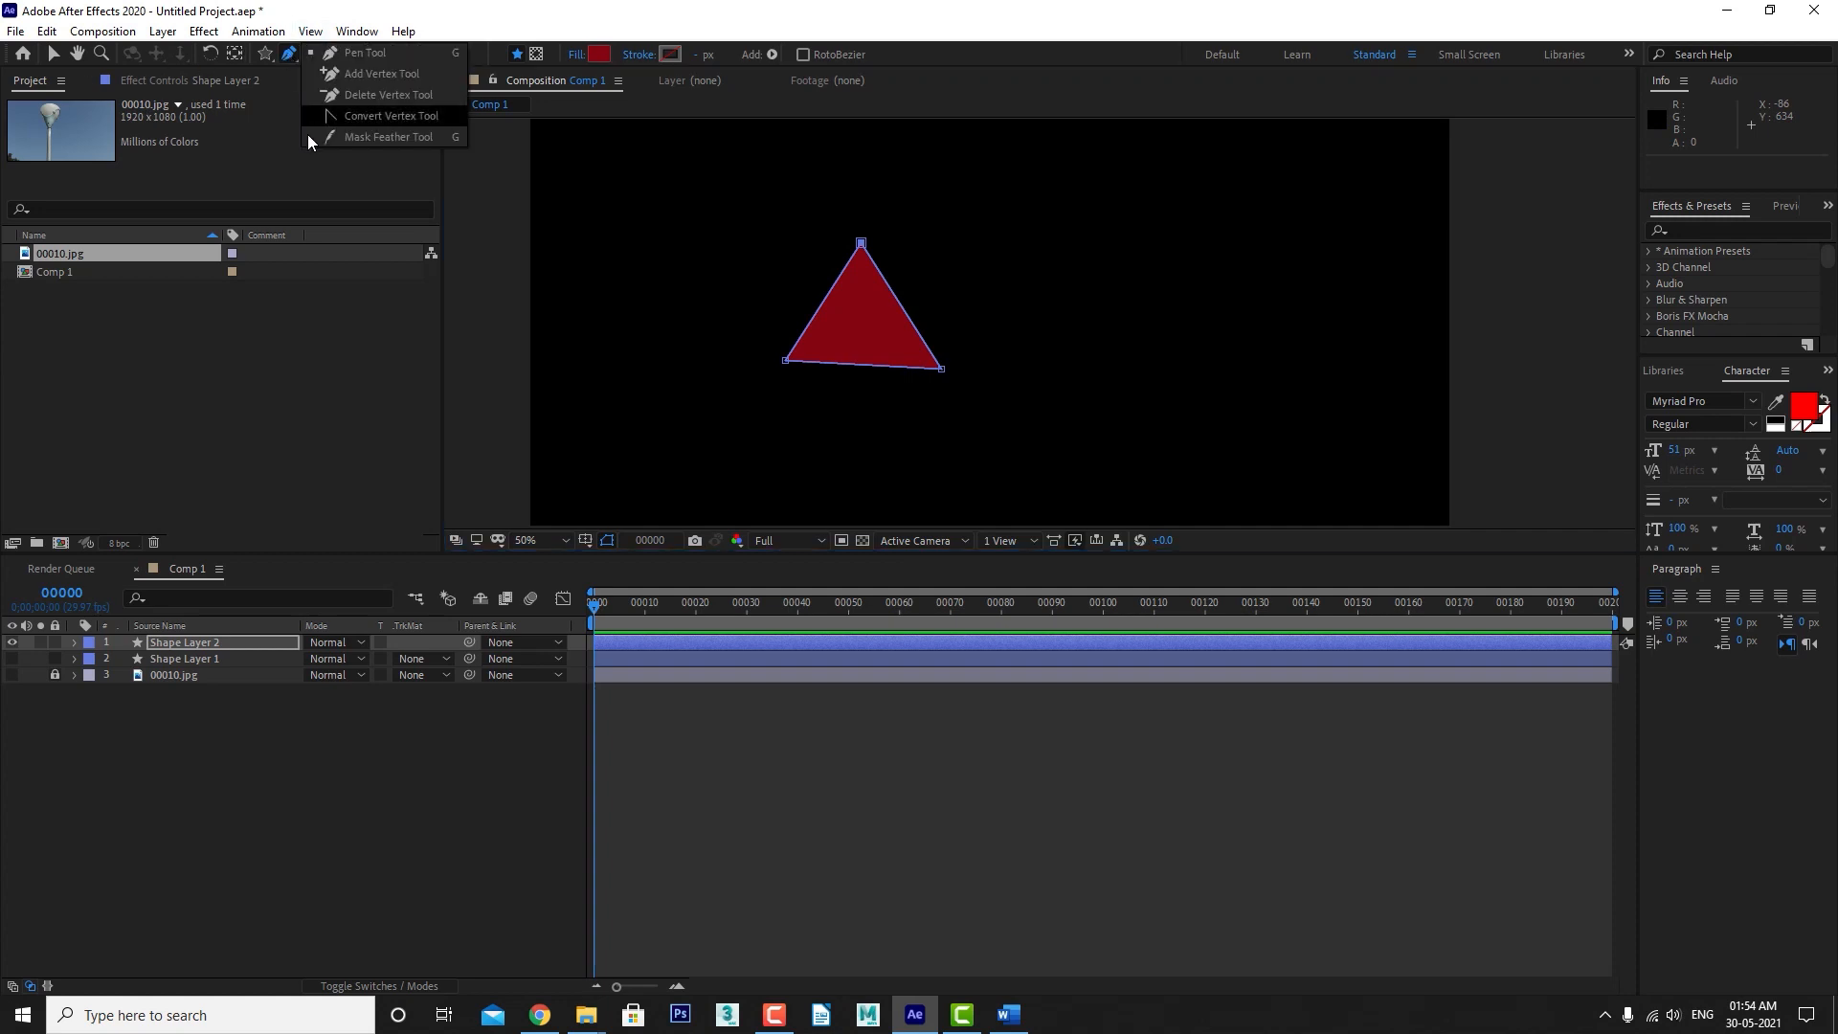
left_click(344, 132)
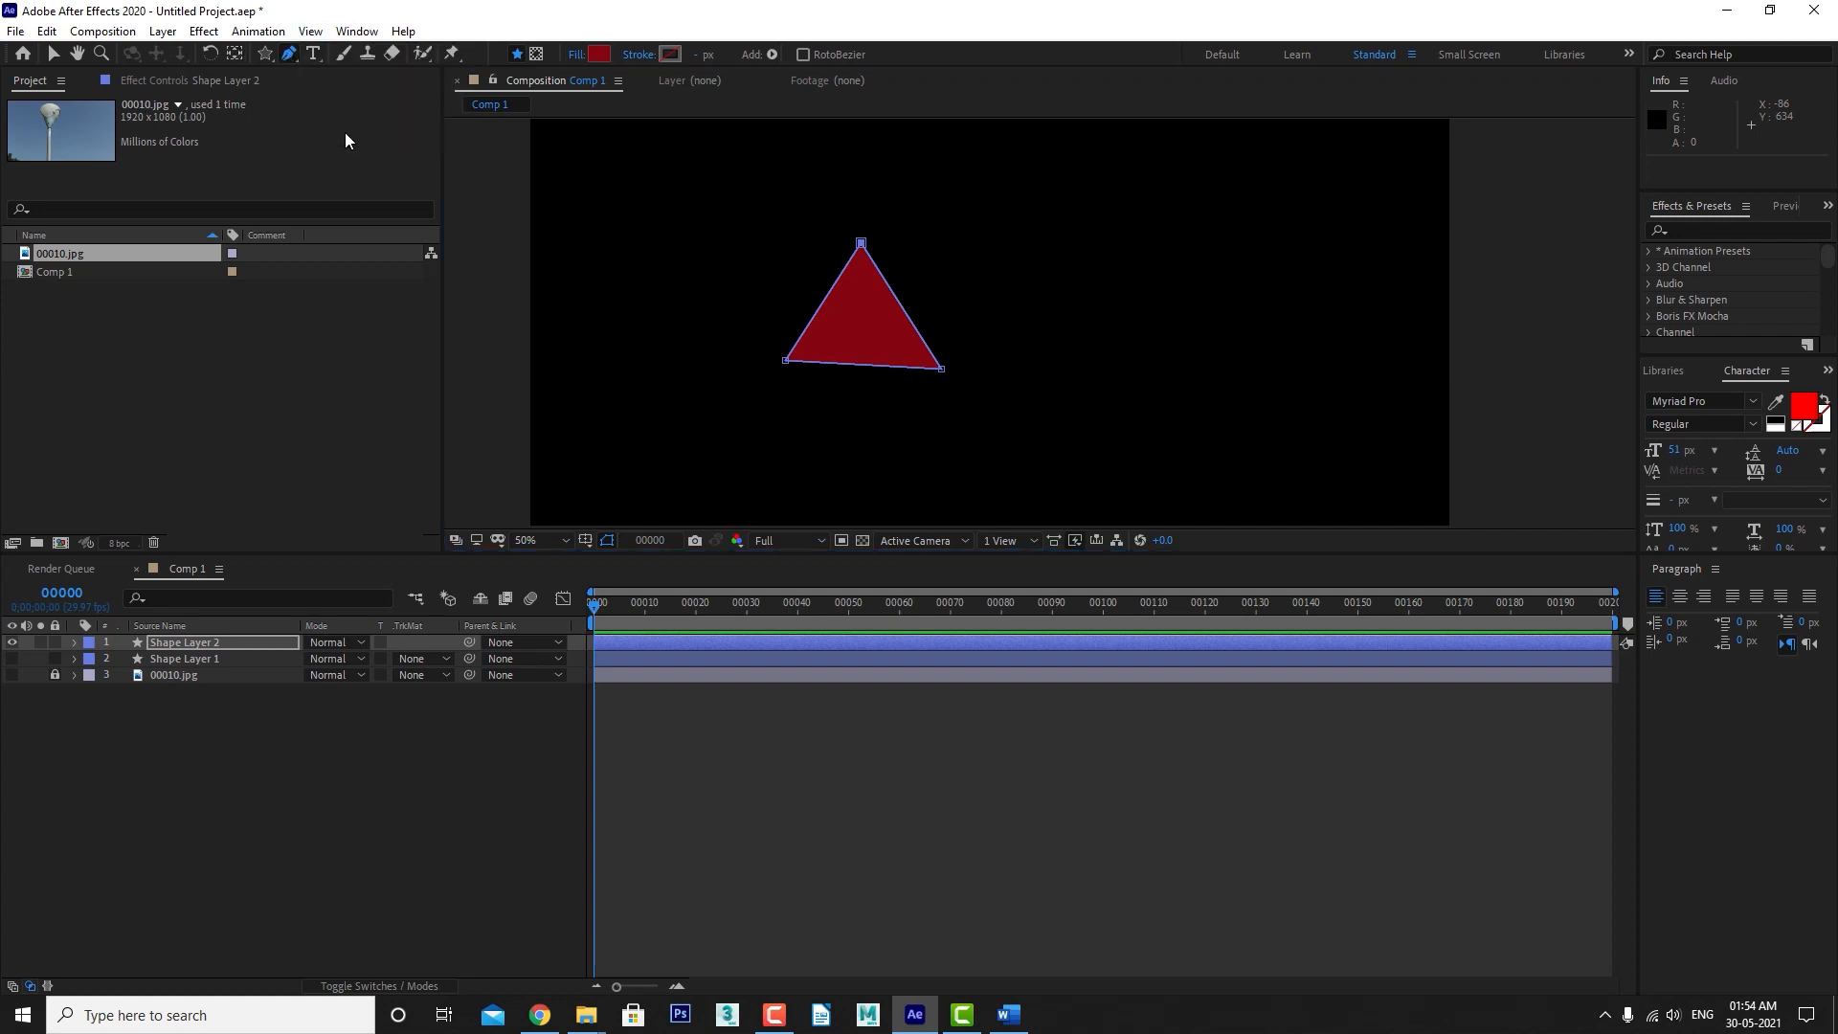
left_click(943, 371)
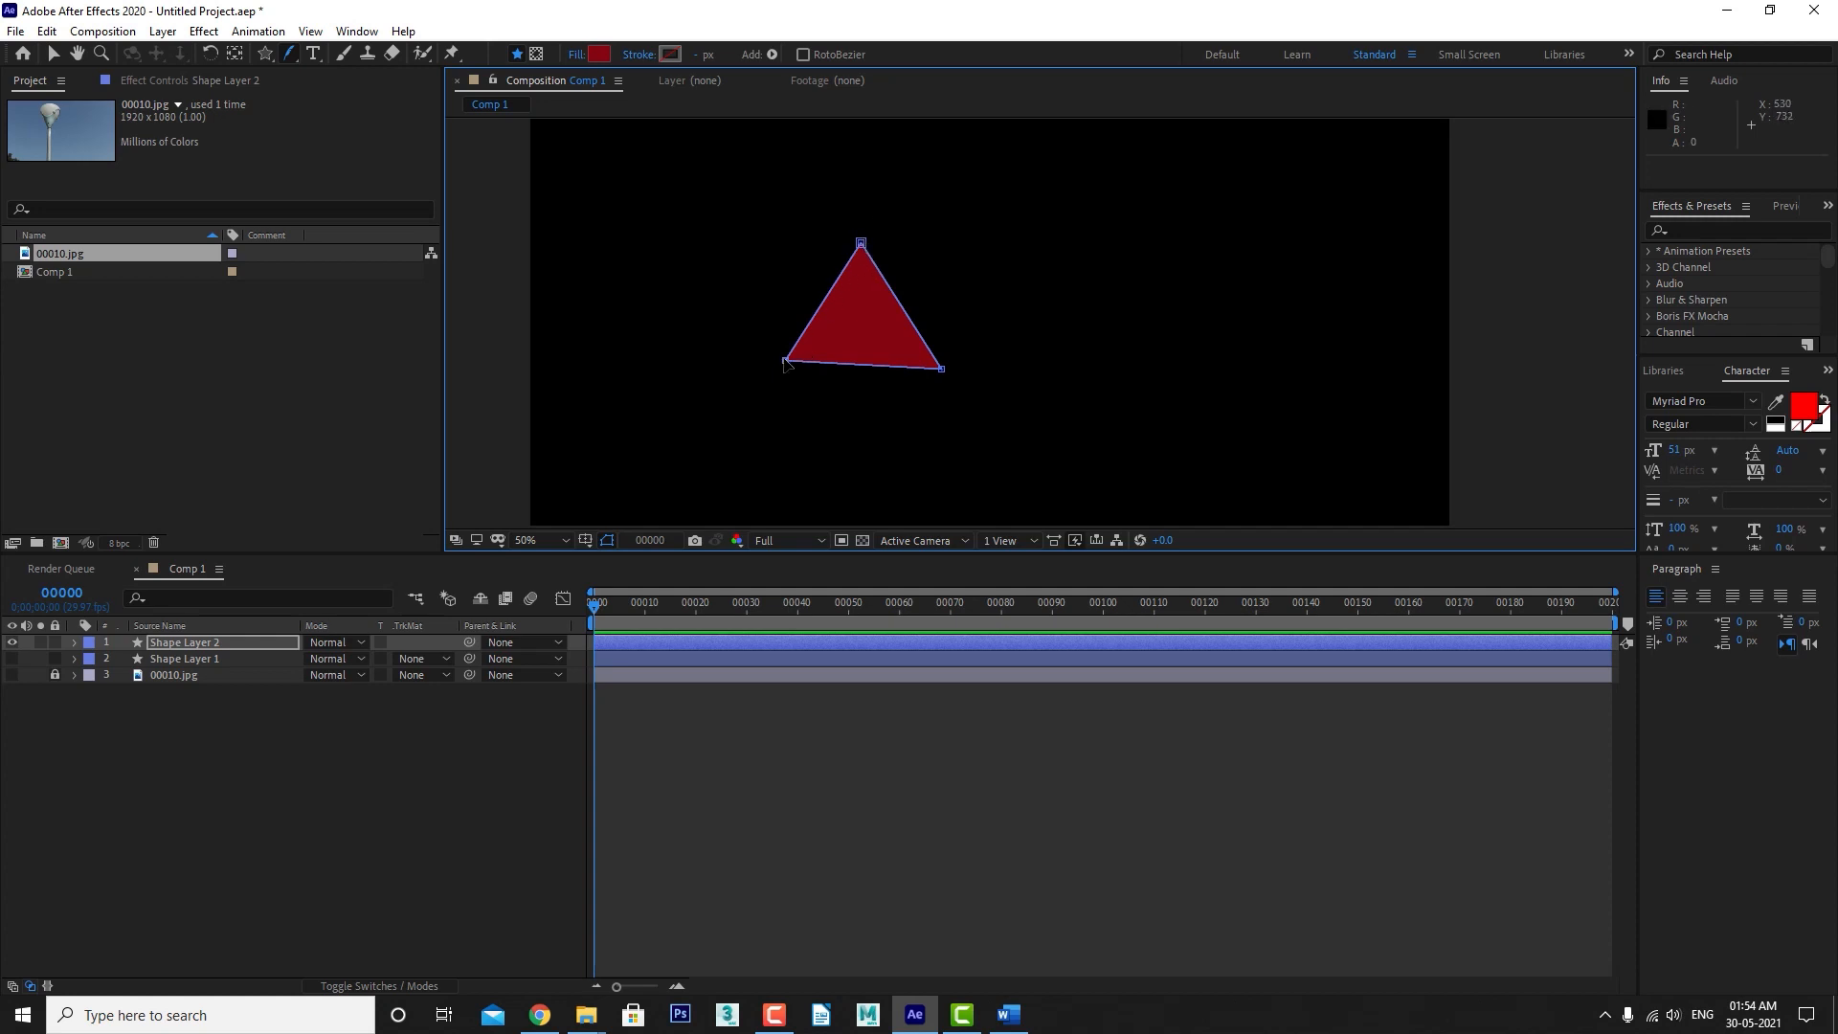
double_click(833, 361)
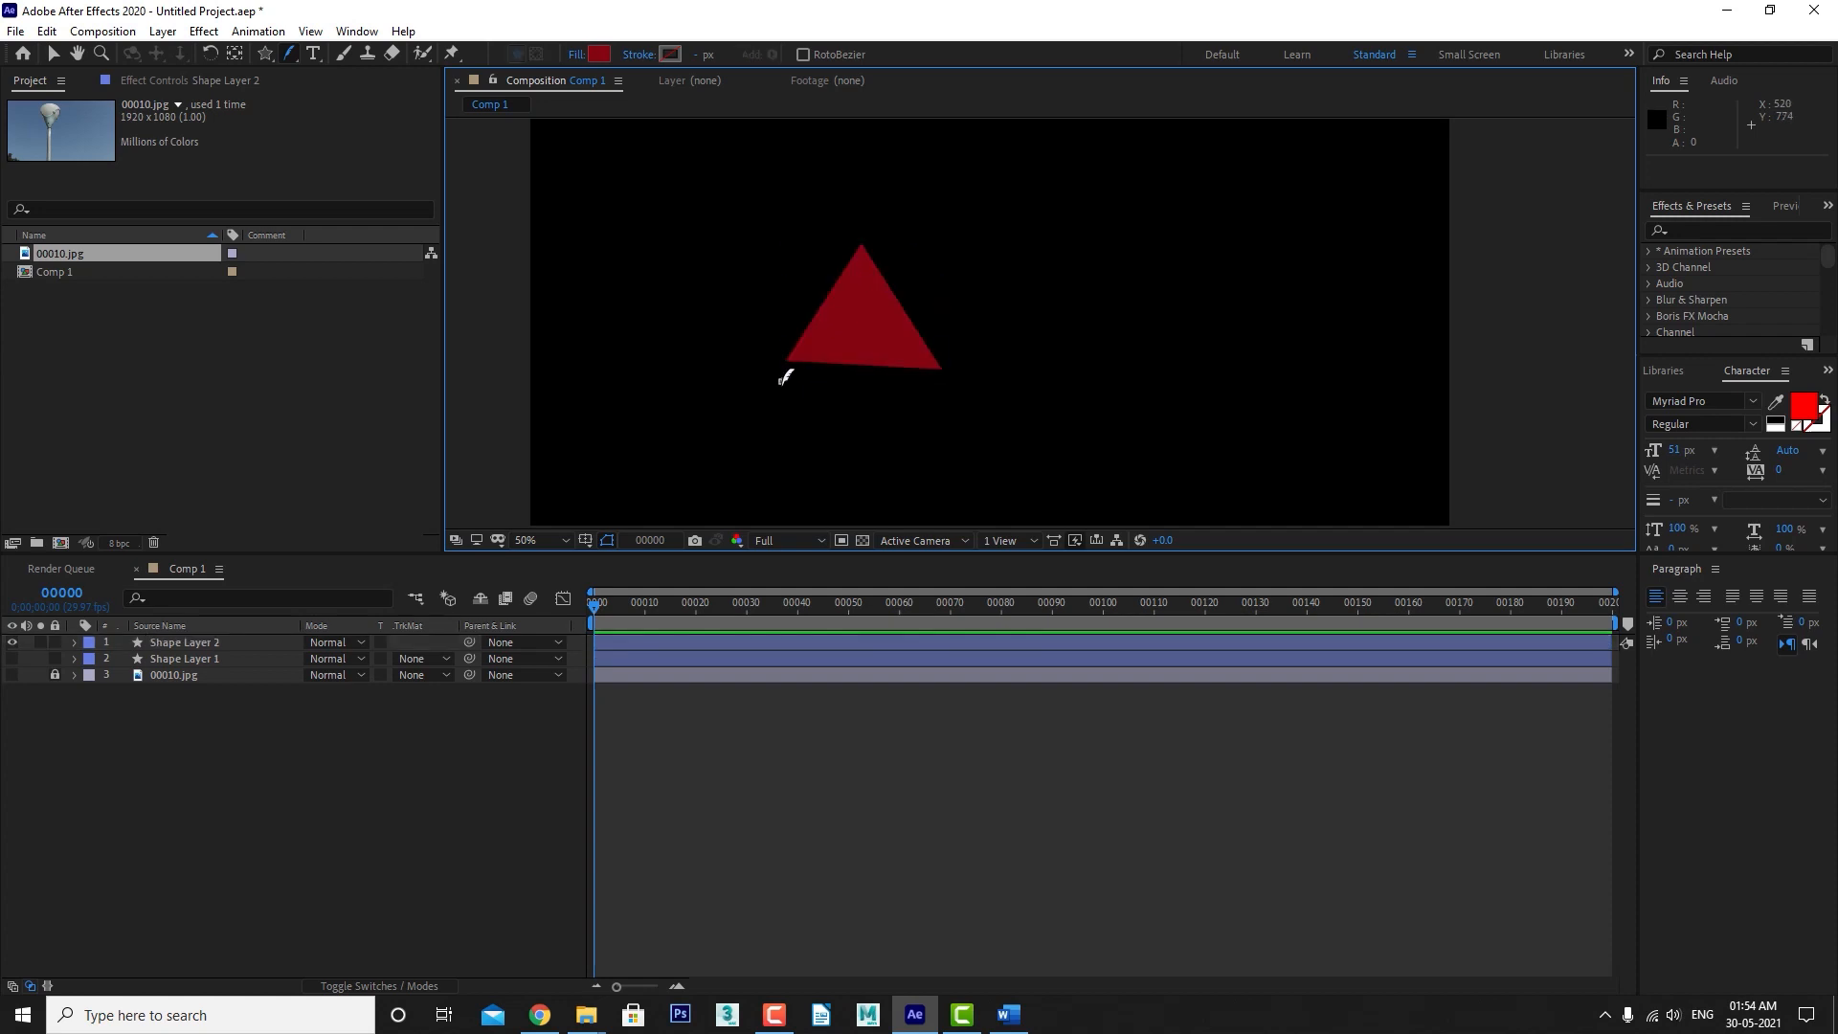
Delete both shape layers from Comp 1, leaving only the 00010.jpg layer.
left_click(176, 653)
key("Delete")
left_click(178, 640)
key("Delete")
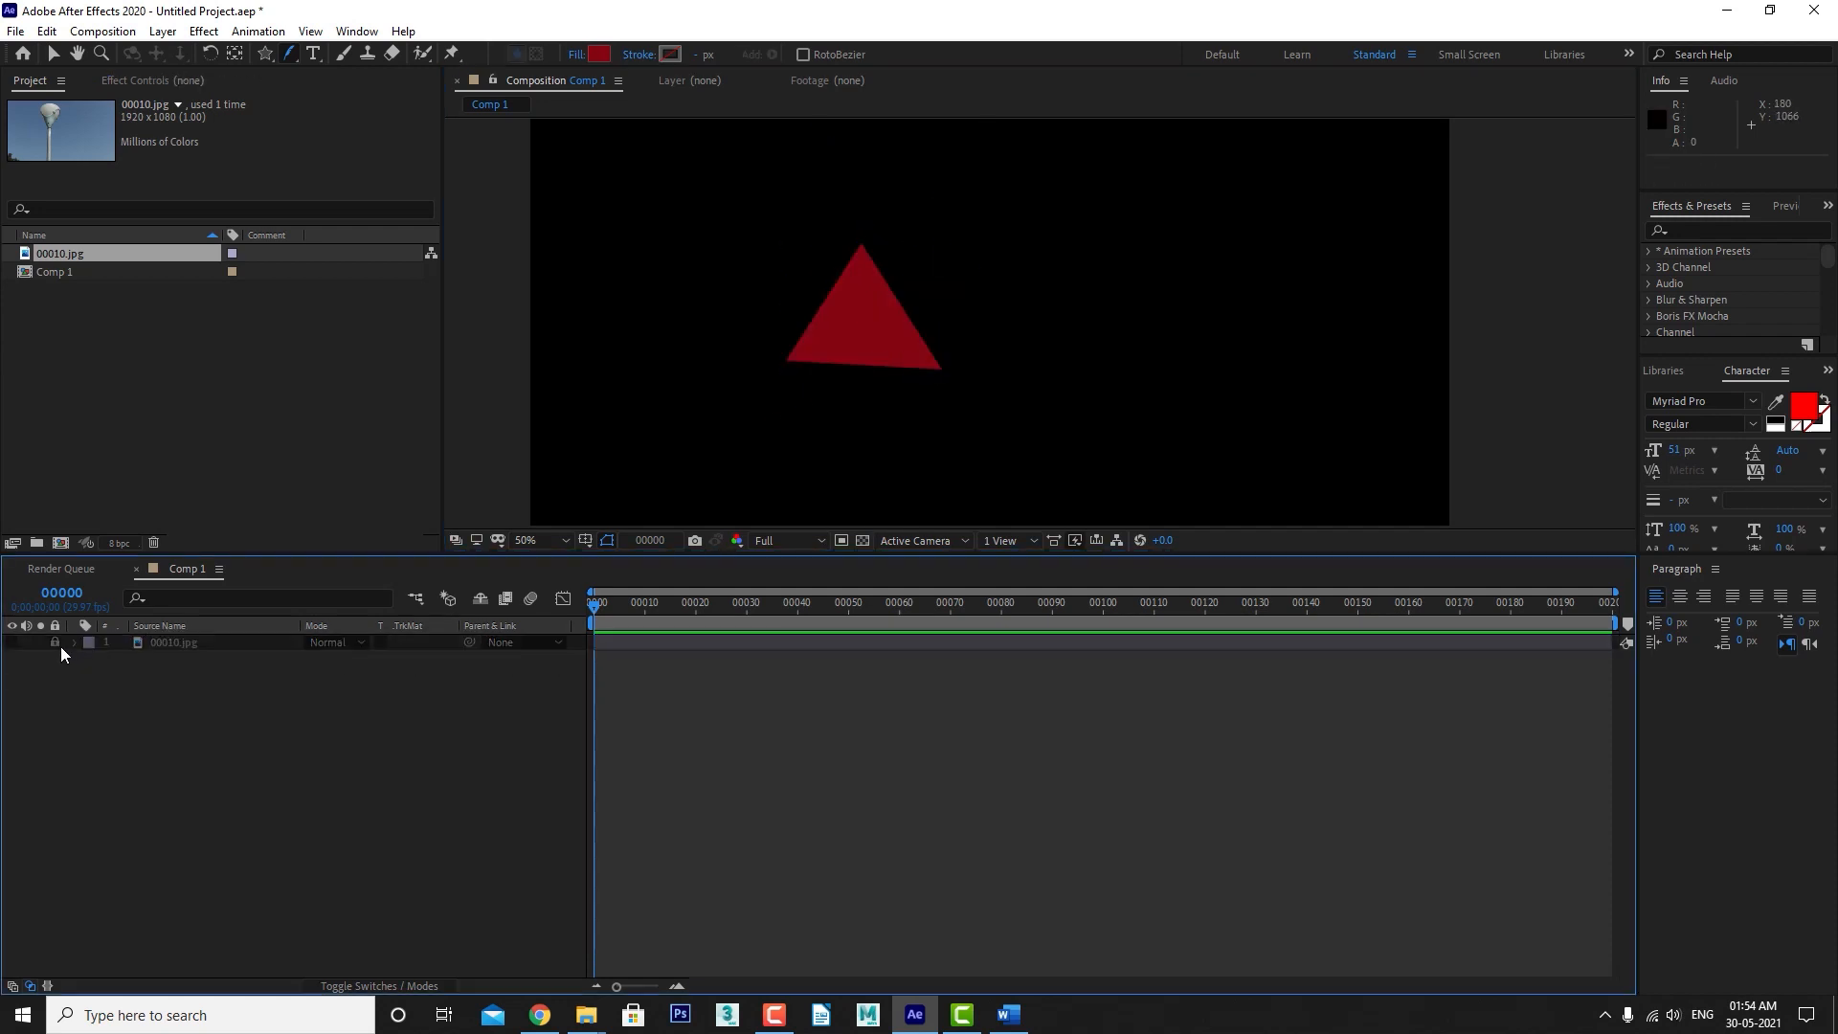
Unlock the 00010.jpg layer, make it visible, and choose the Pen Tool.
left_click(55, 643)
left_click(13, 644)
left_click(607, 539)
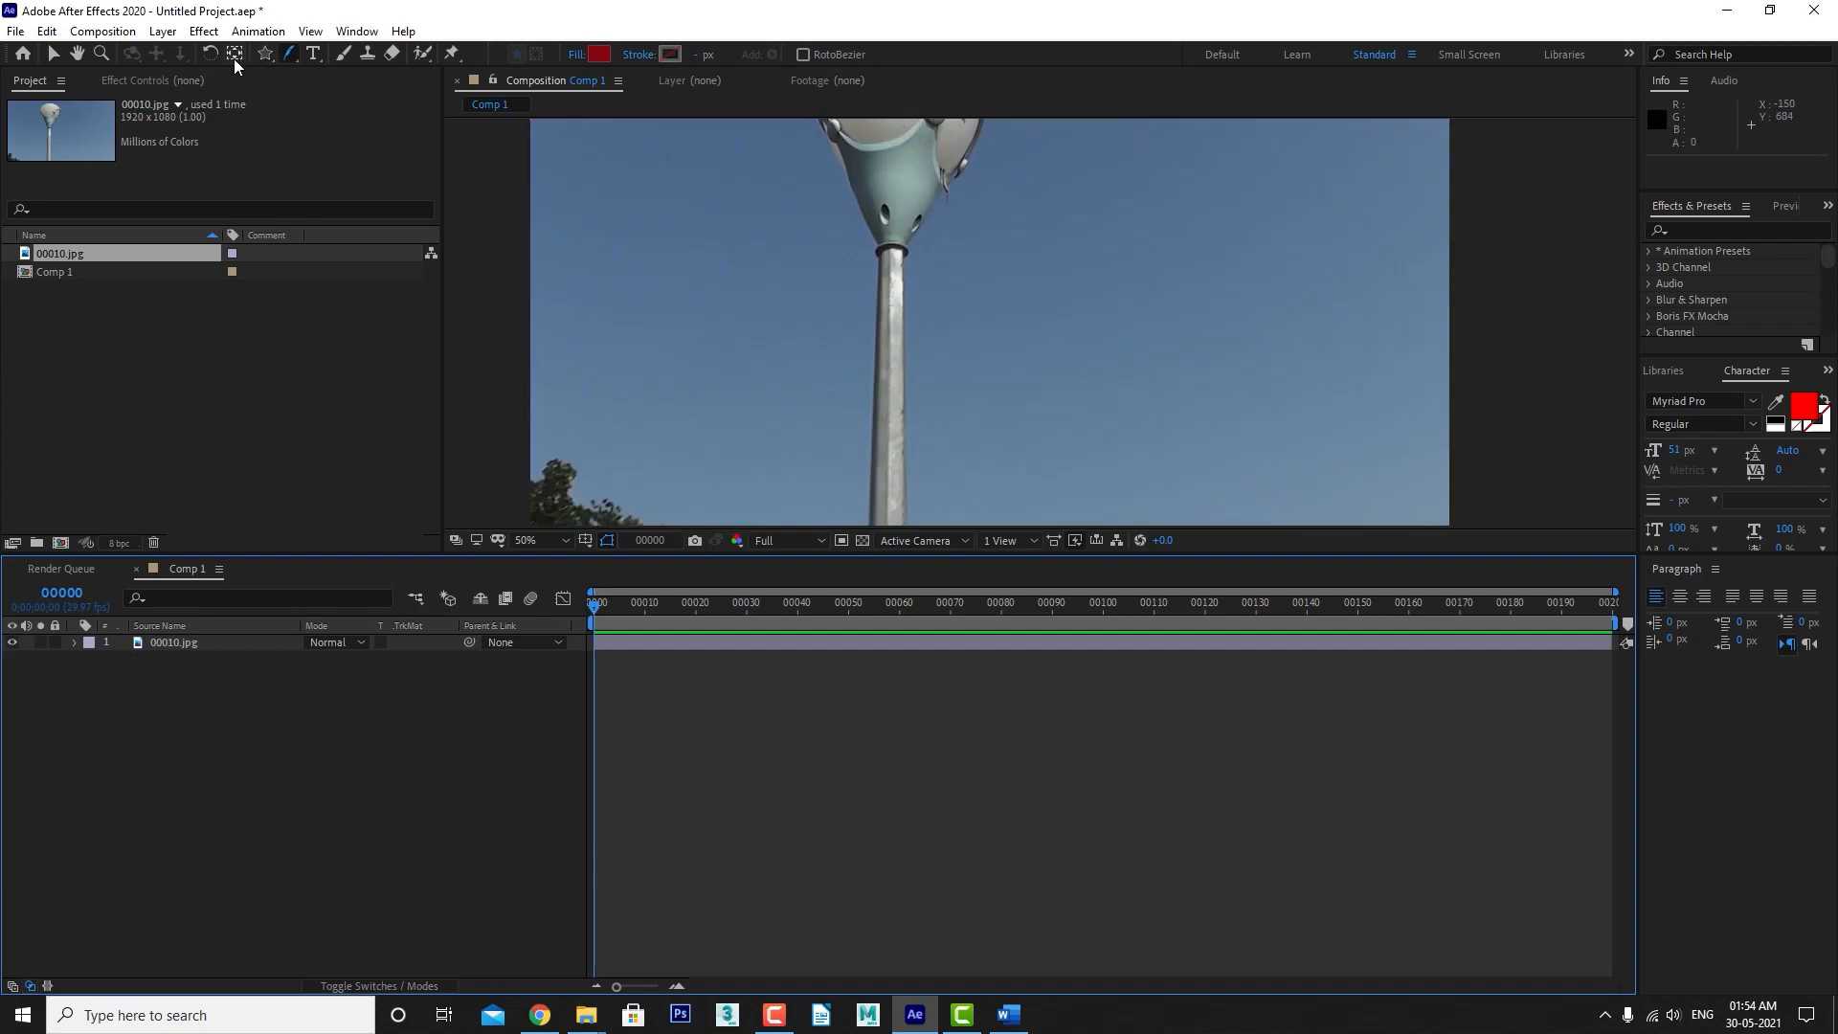
left_click_drag(287, 55, 331, 69)
left_click(878, 257)
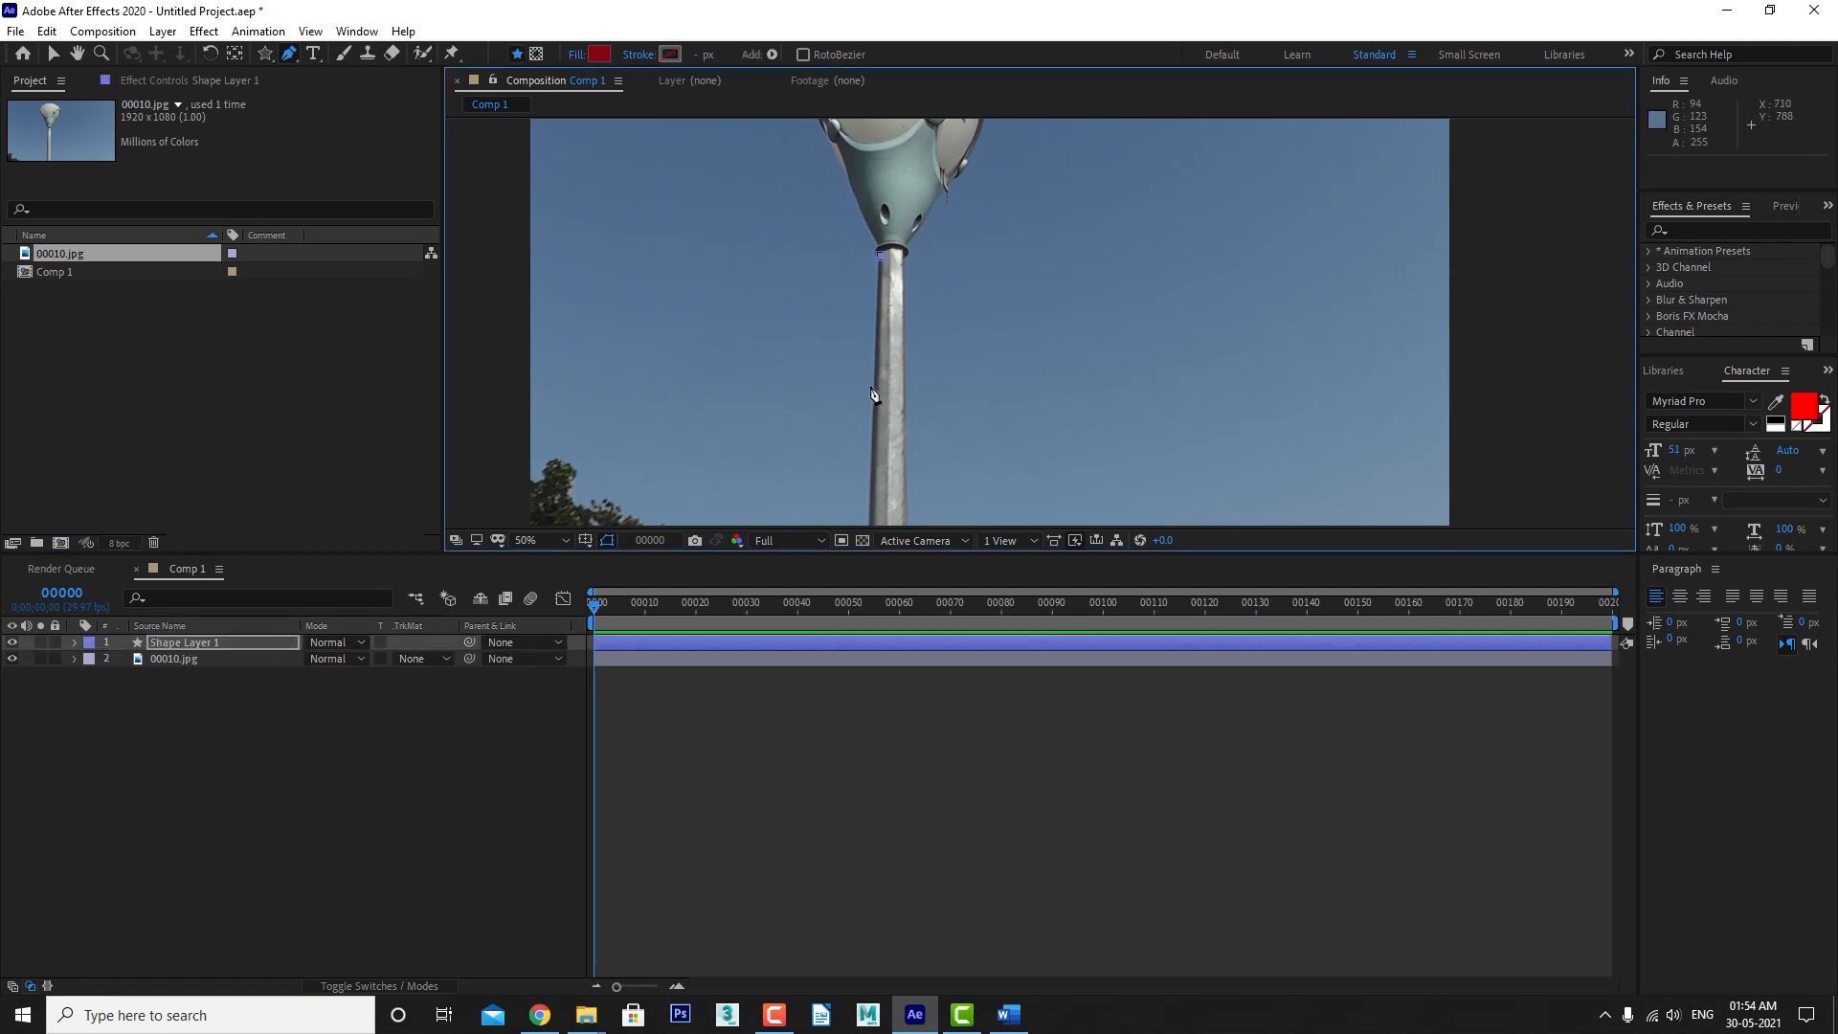
left_click(869, 387)
key("Delete")
Draw a closed four-point mask around the upper section of the lamp pole on the 00010.jpg layer.
left_click(198, 647)
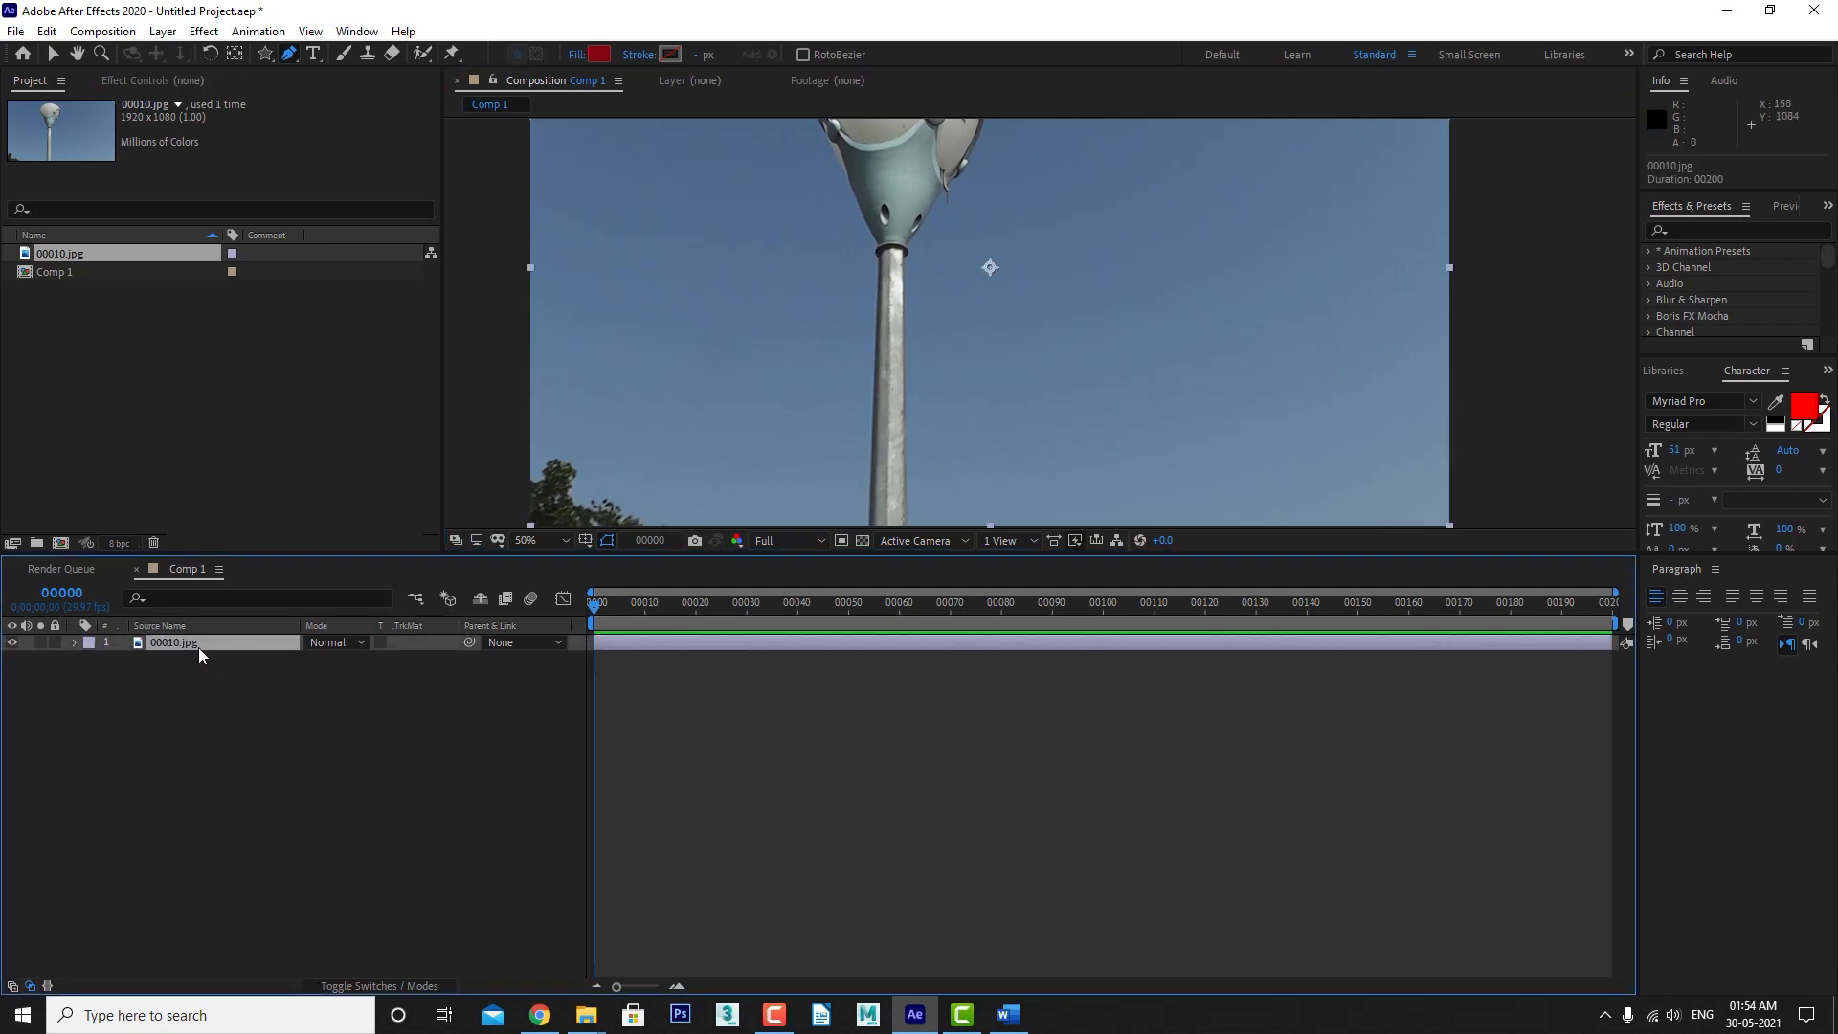
left_click(877, 256)
left_click(872, 386)
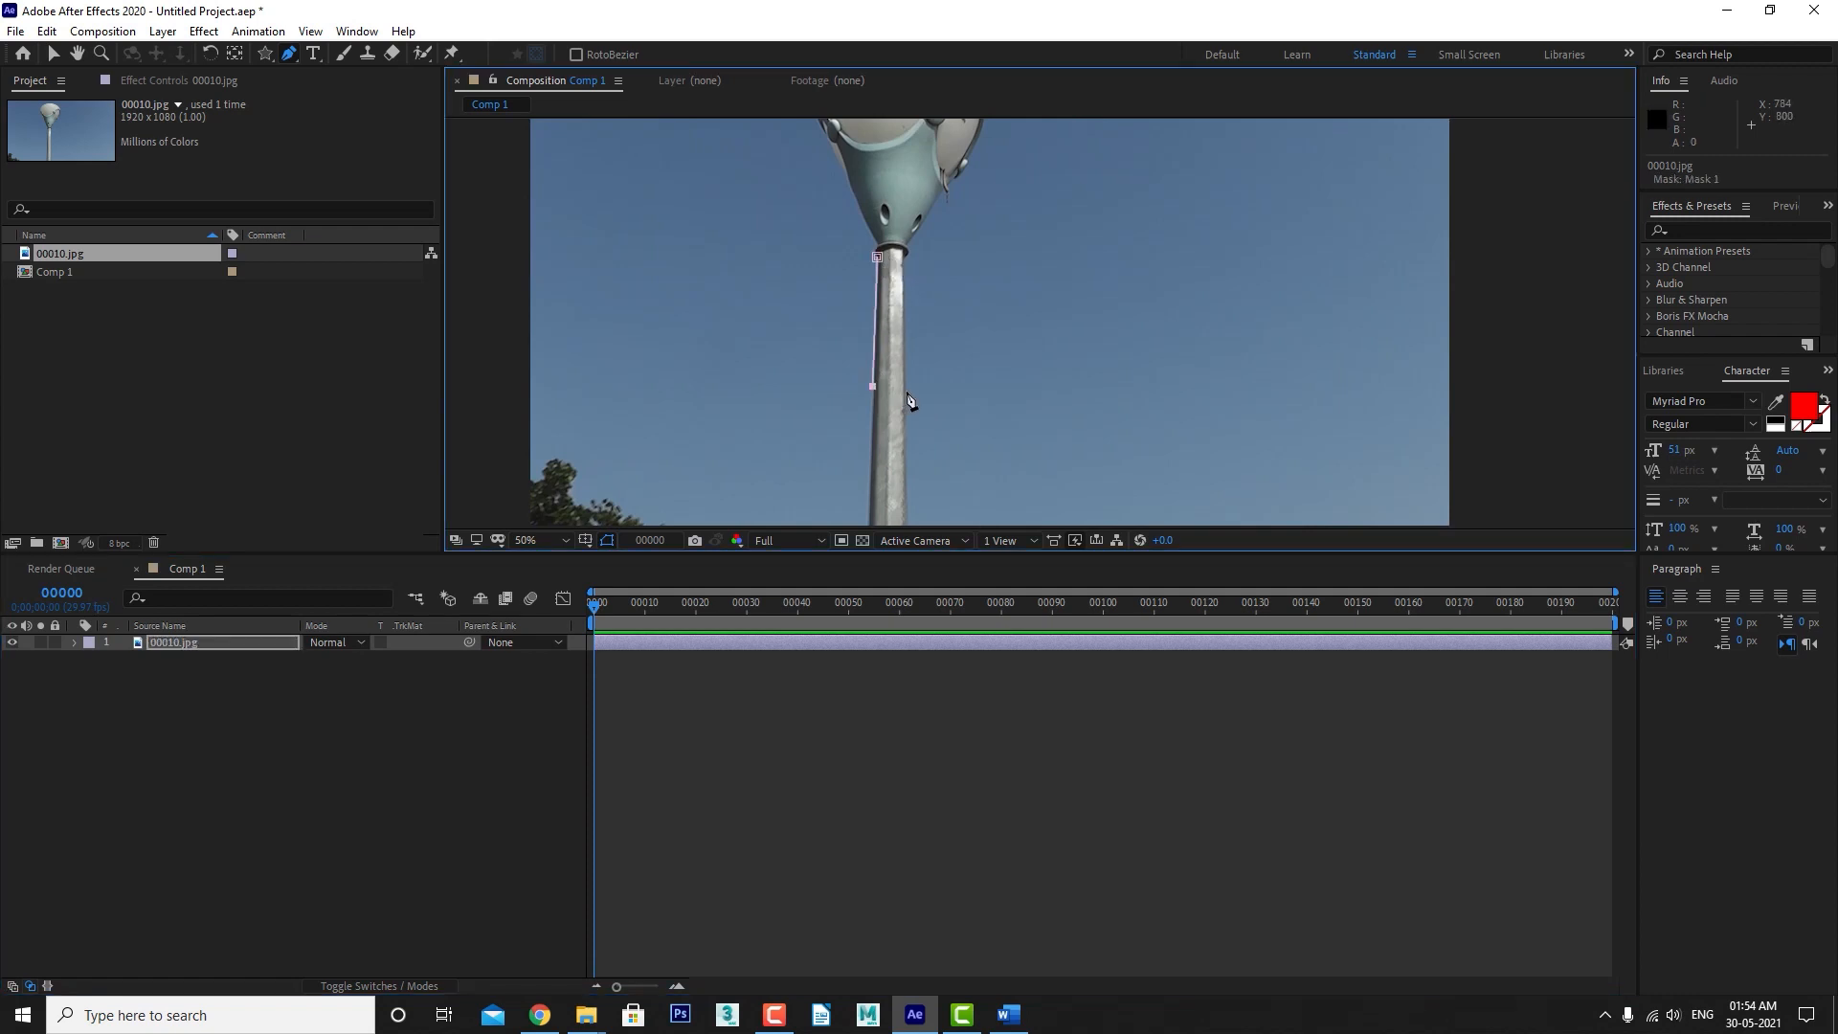
left_click(905, 390)
left_click(905, 249)
left_click(877, 256)
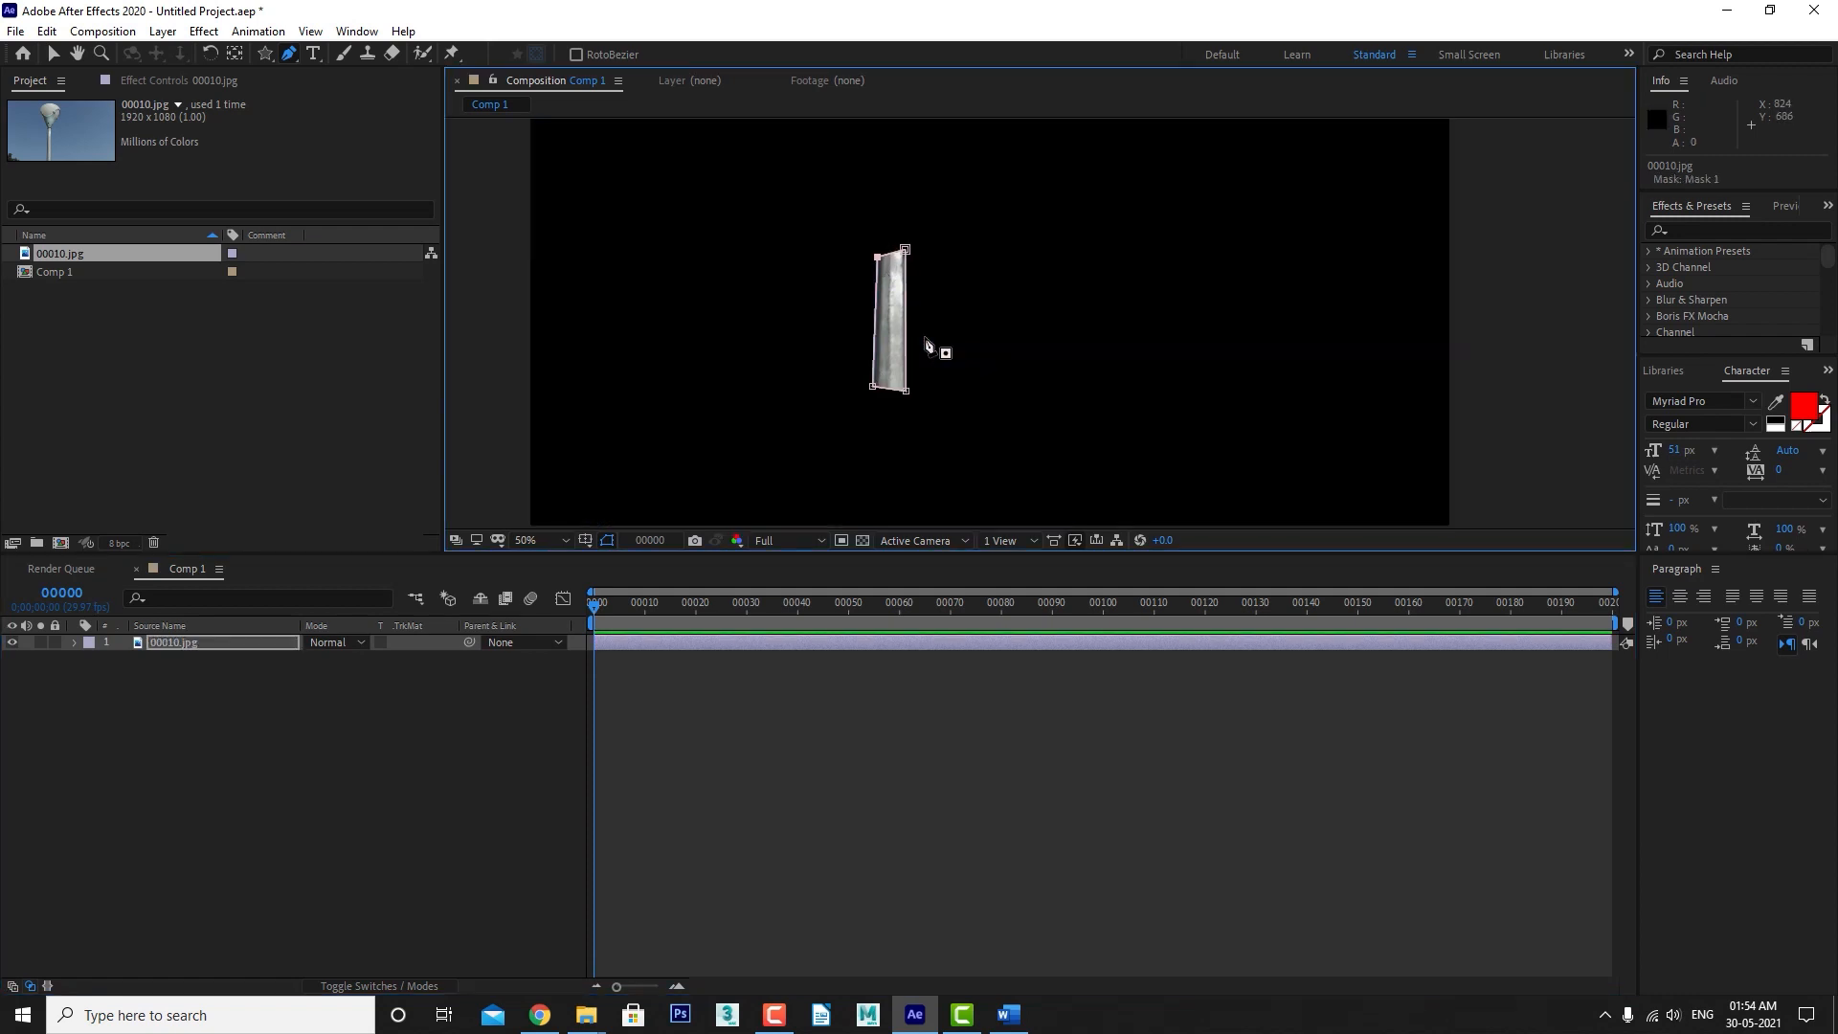
Feather the pole mask outward from its upper-right corner with the Mask Feather Tool.
left_click(293, 51)
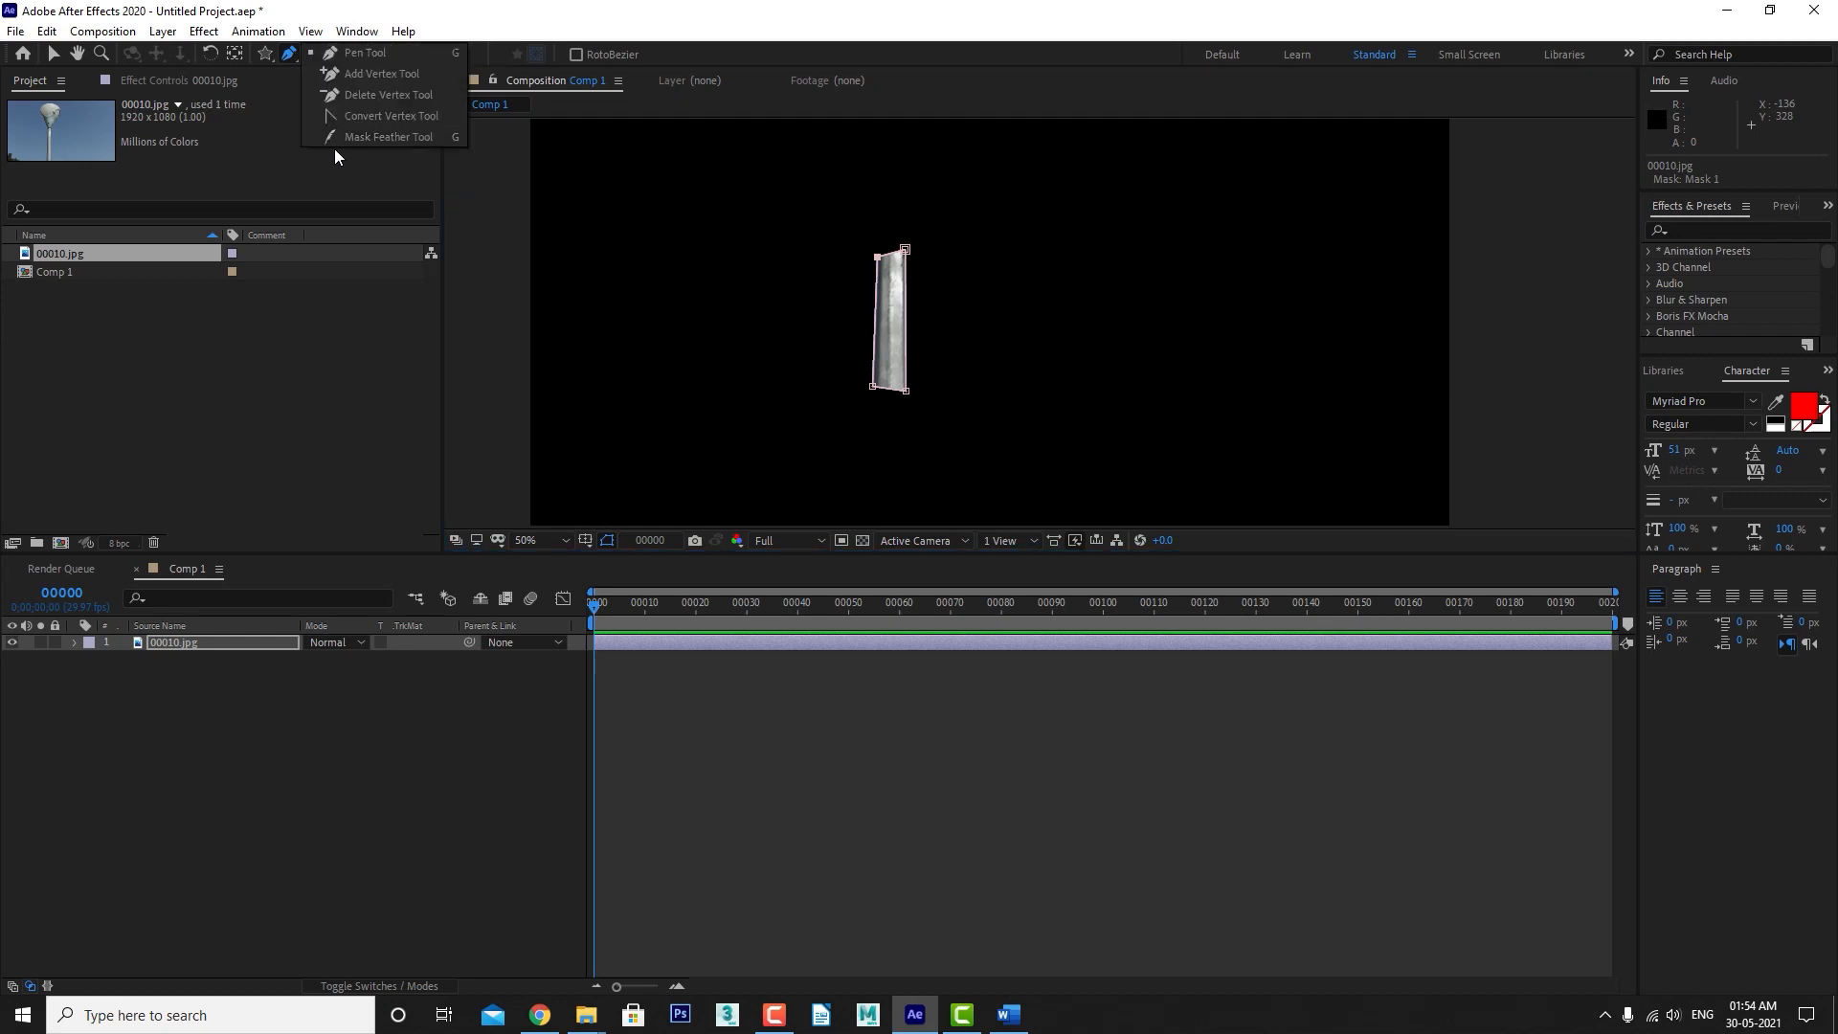
left_click(387, 137)
left_click_drag(908, 251, 951, 216)
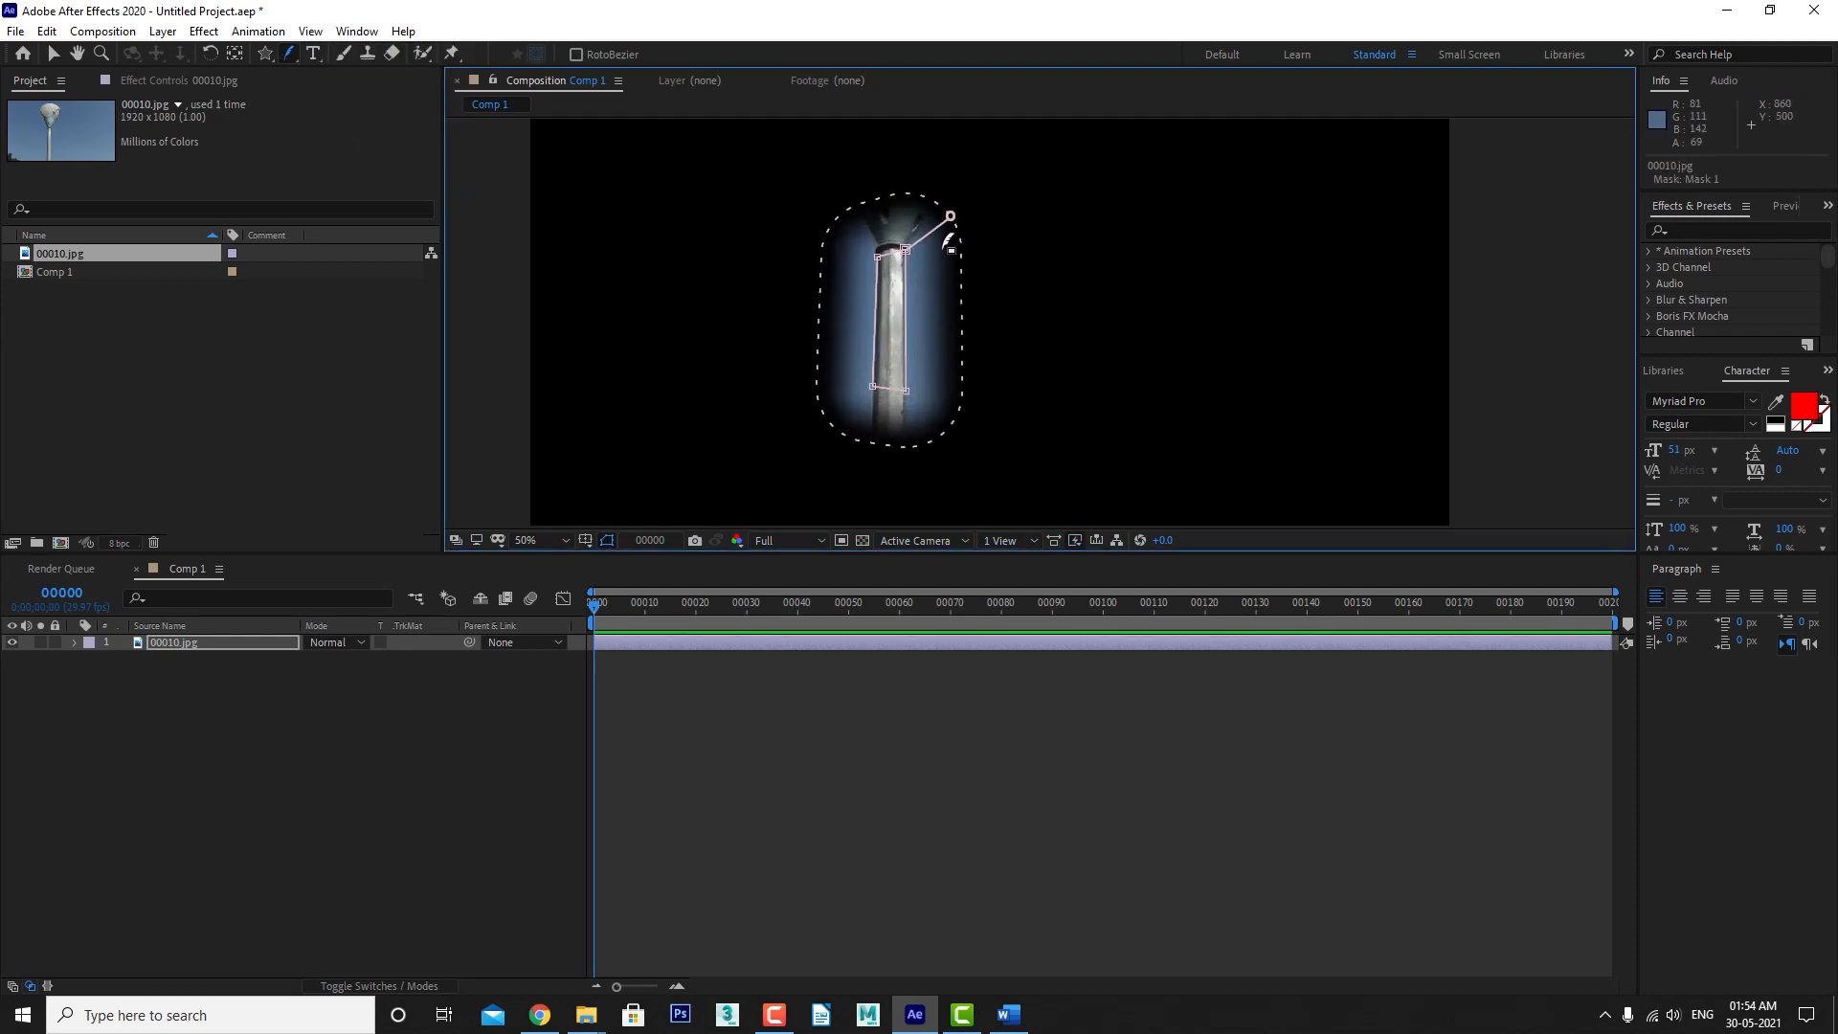
left_click(290, 55)
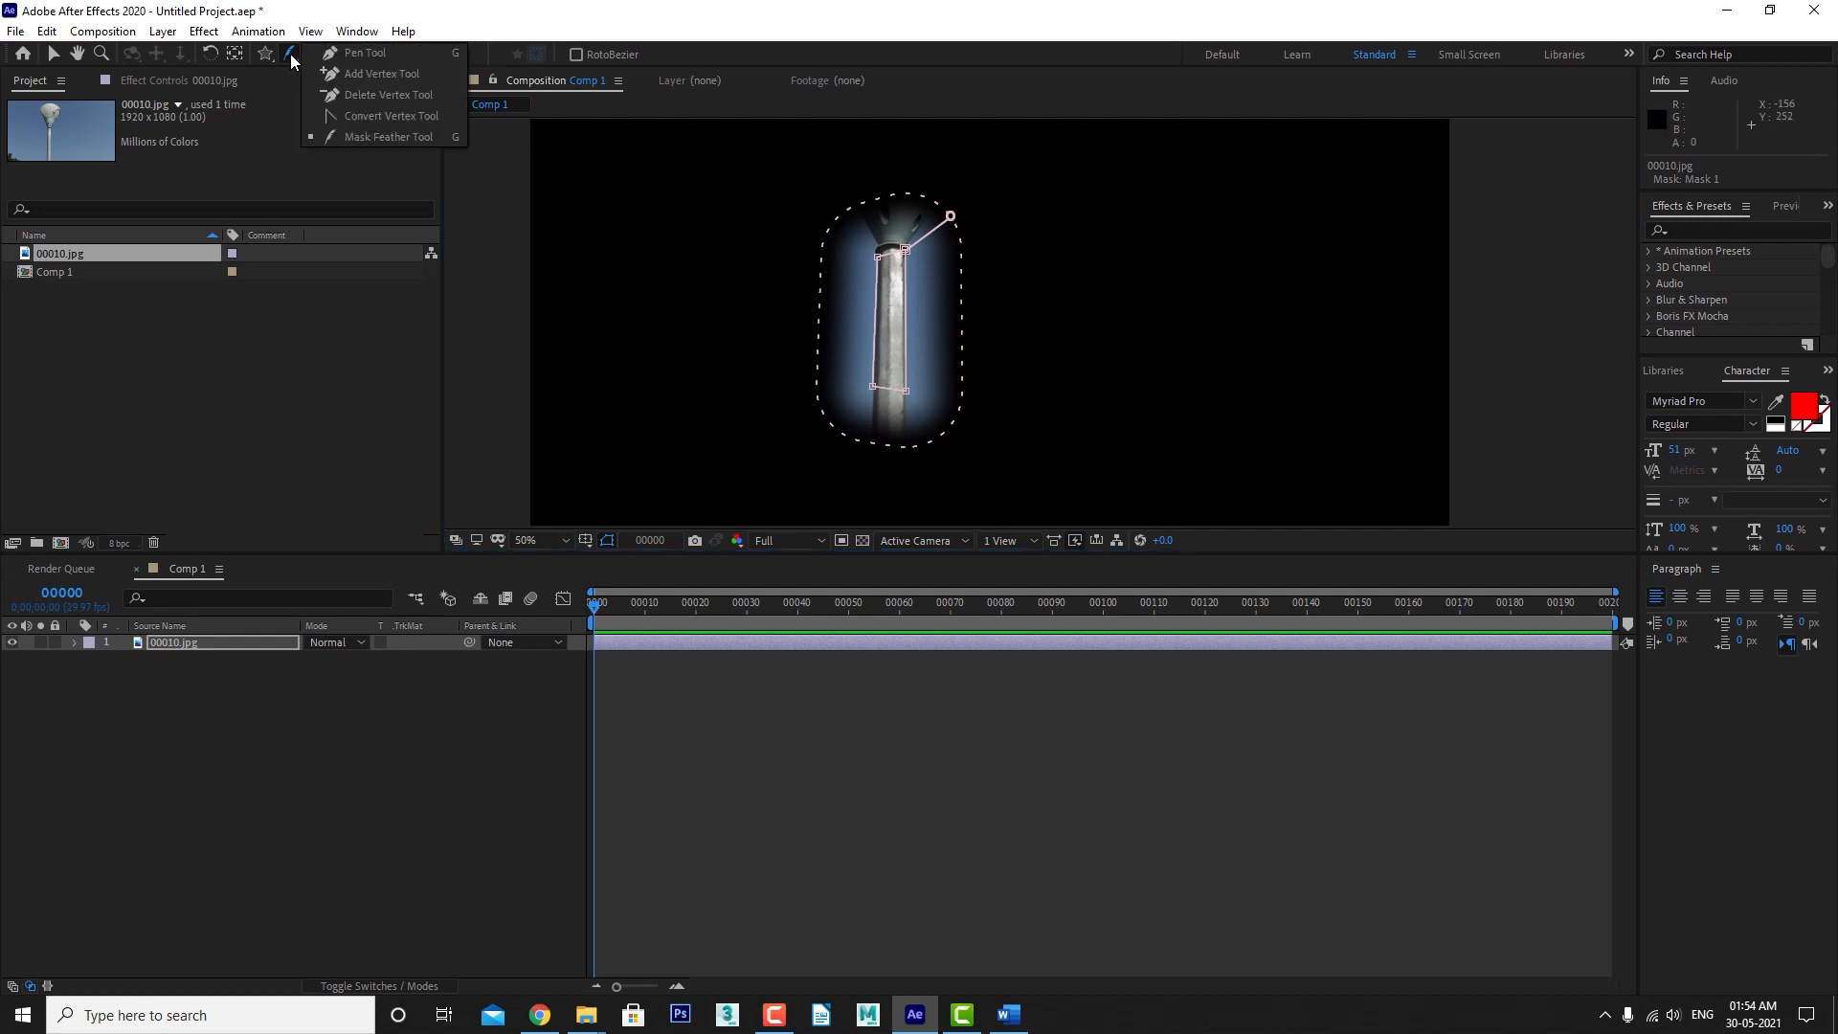
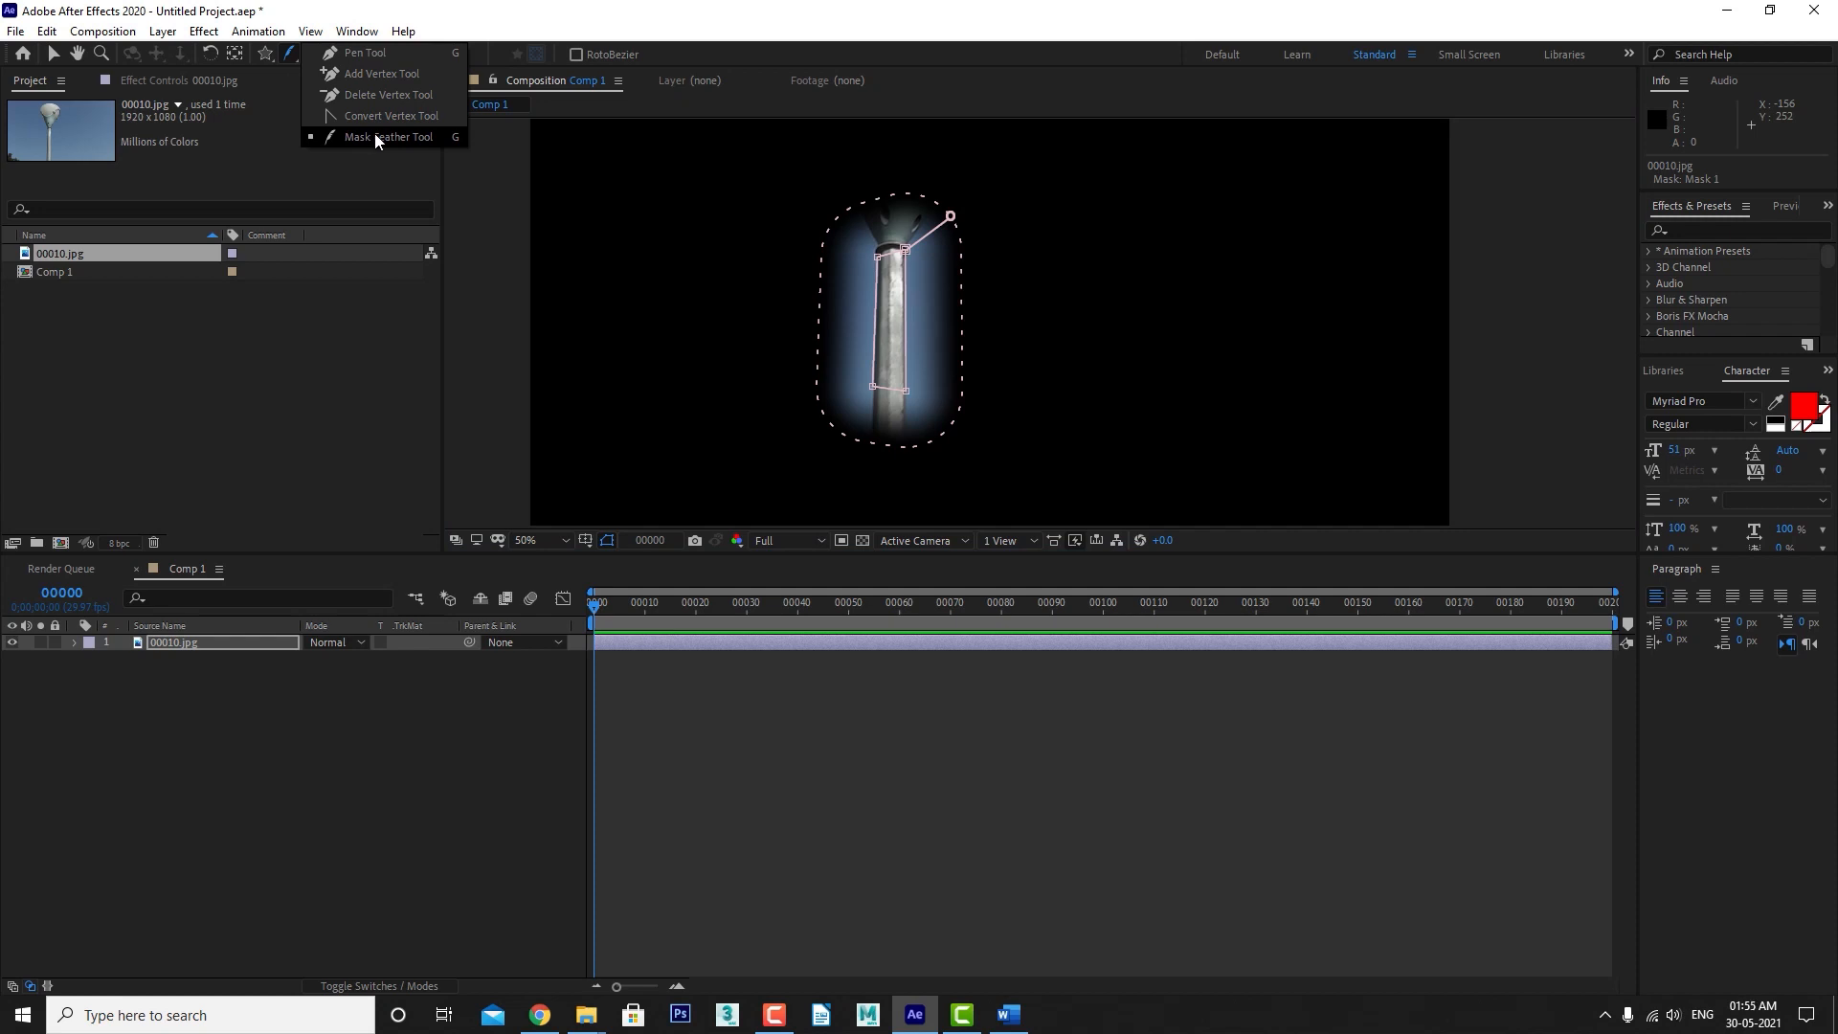
left_click(376, 60)
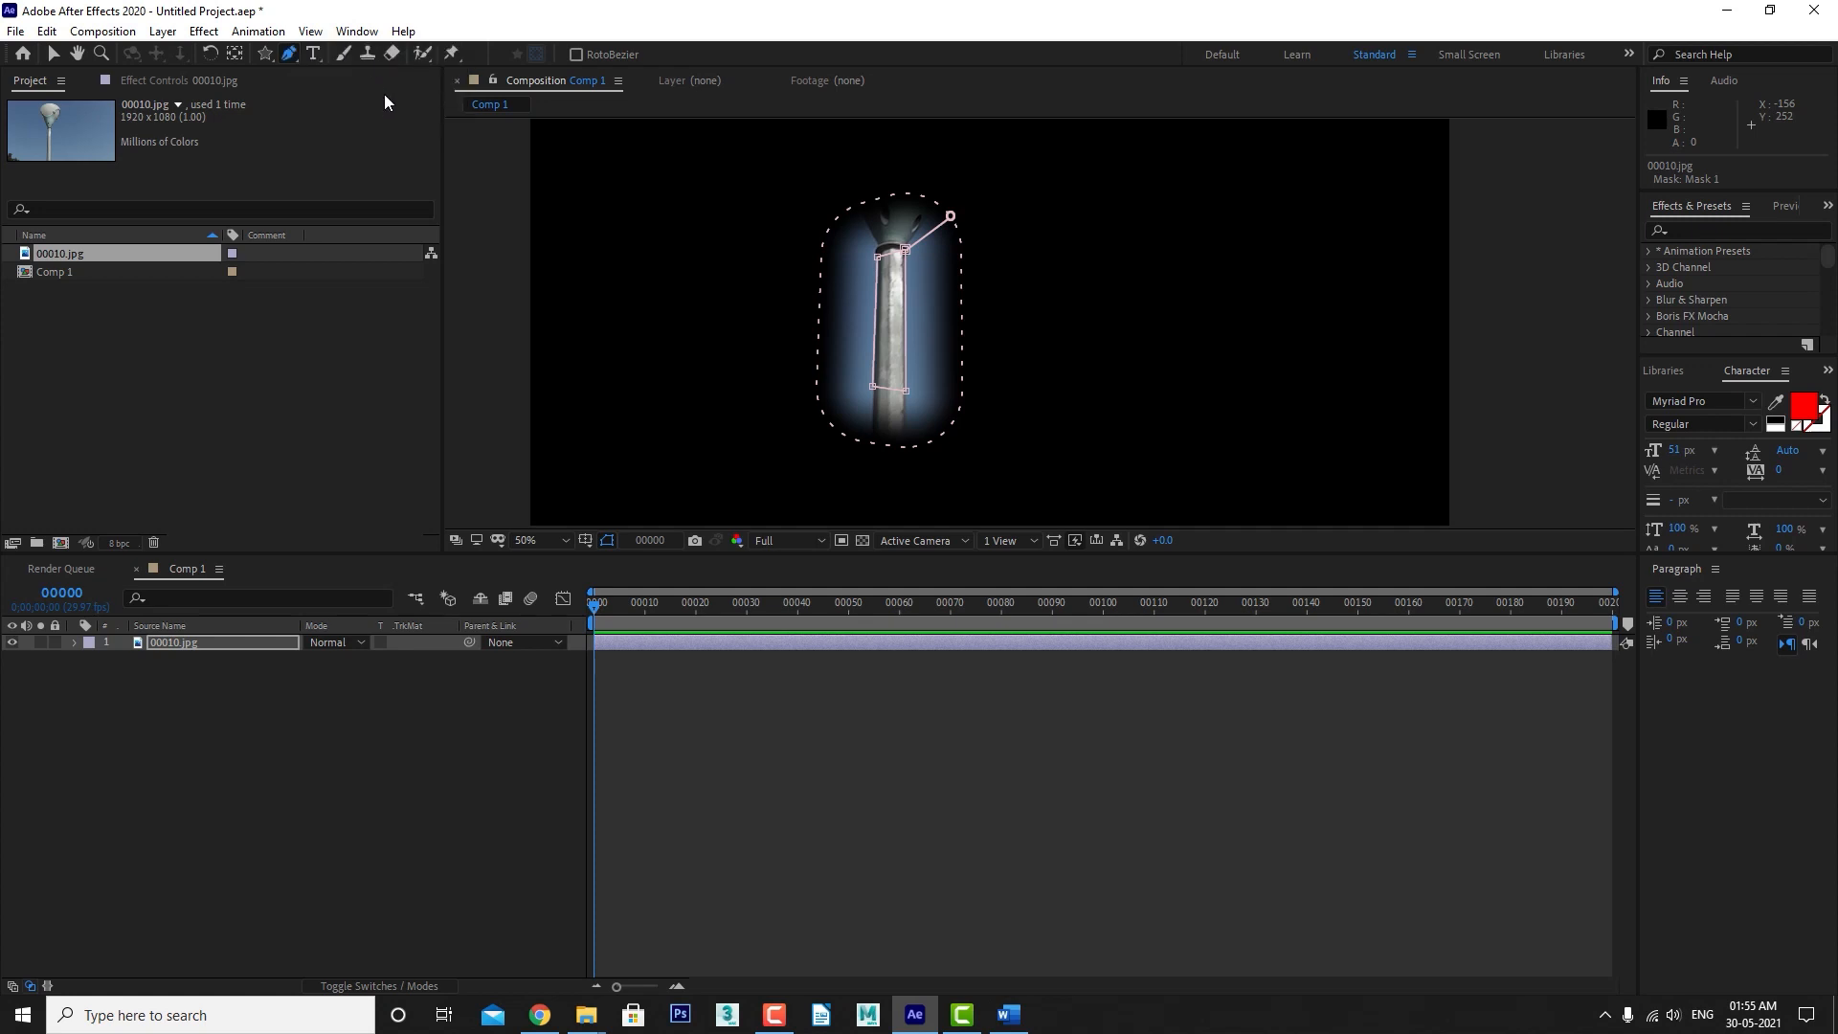
left_click(289, 56)
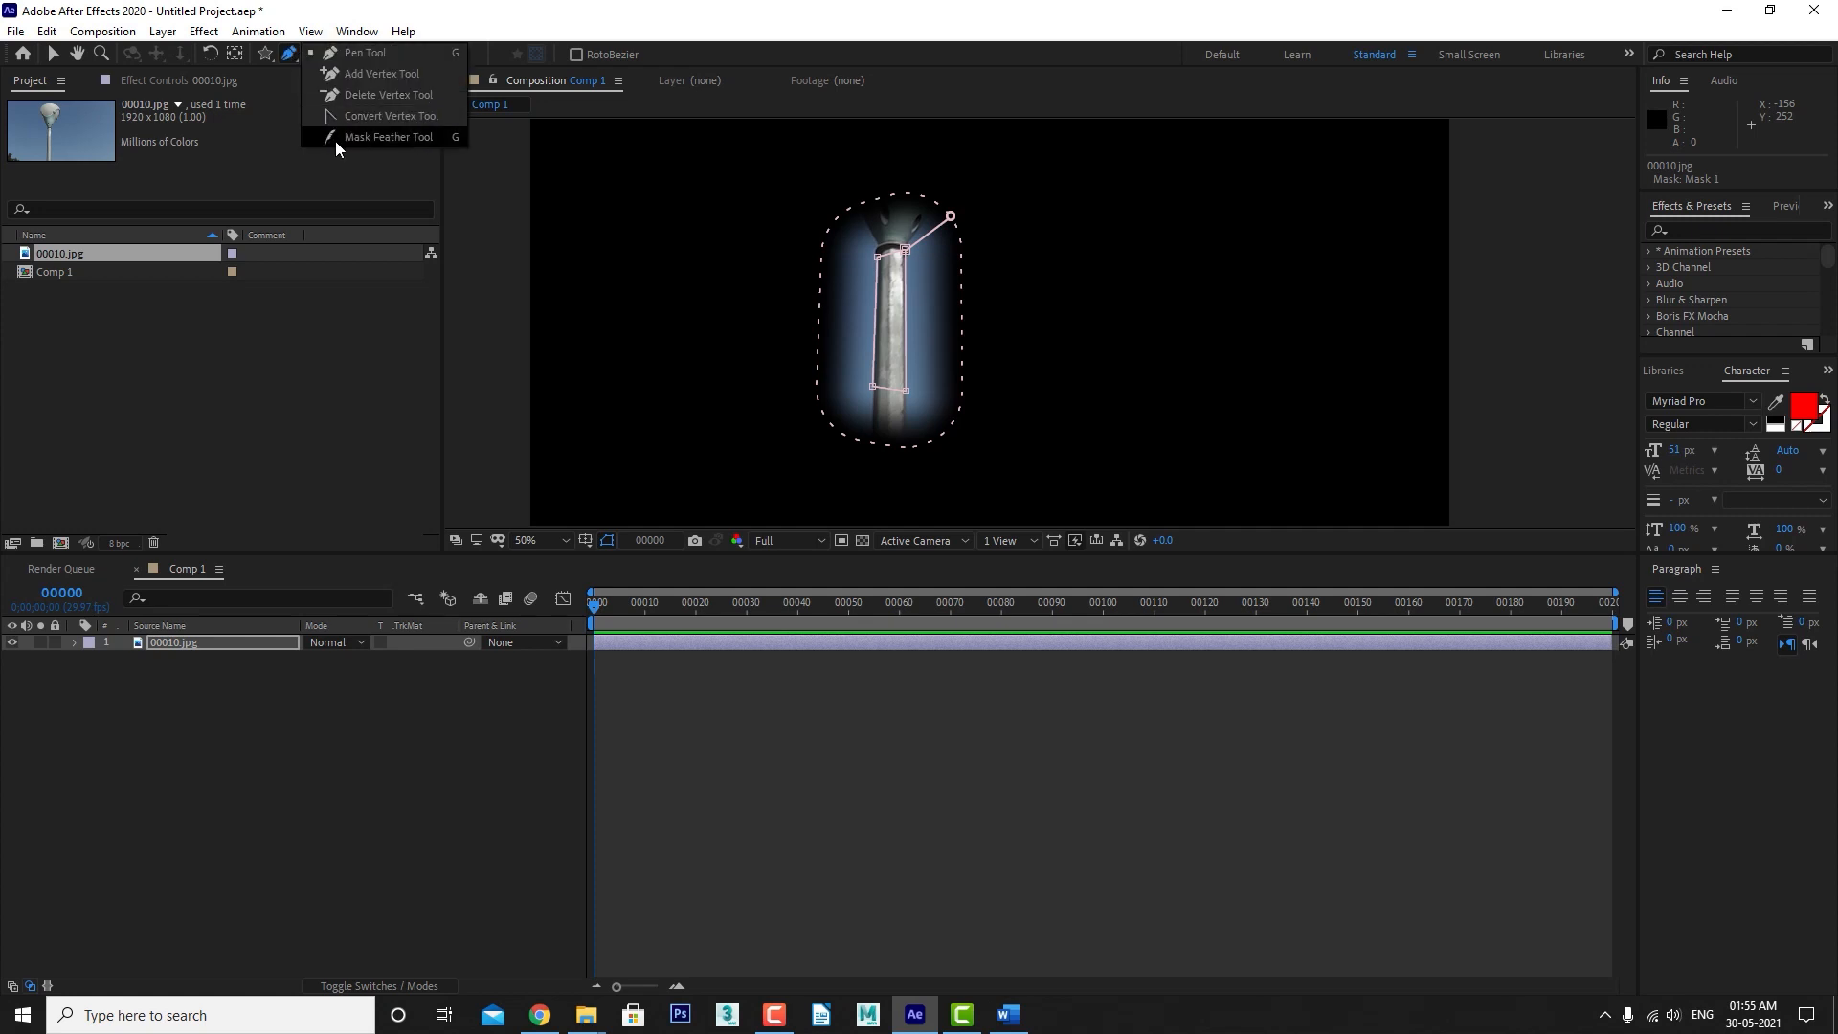
left_click(389, 137)
left_click(266, 668)
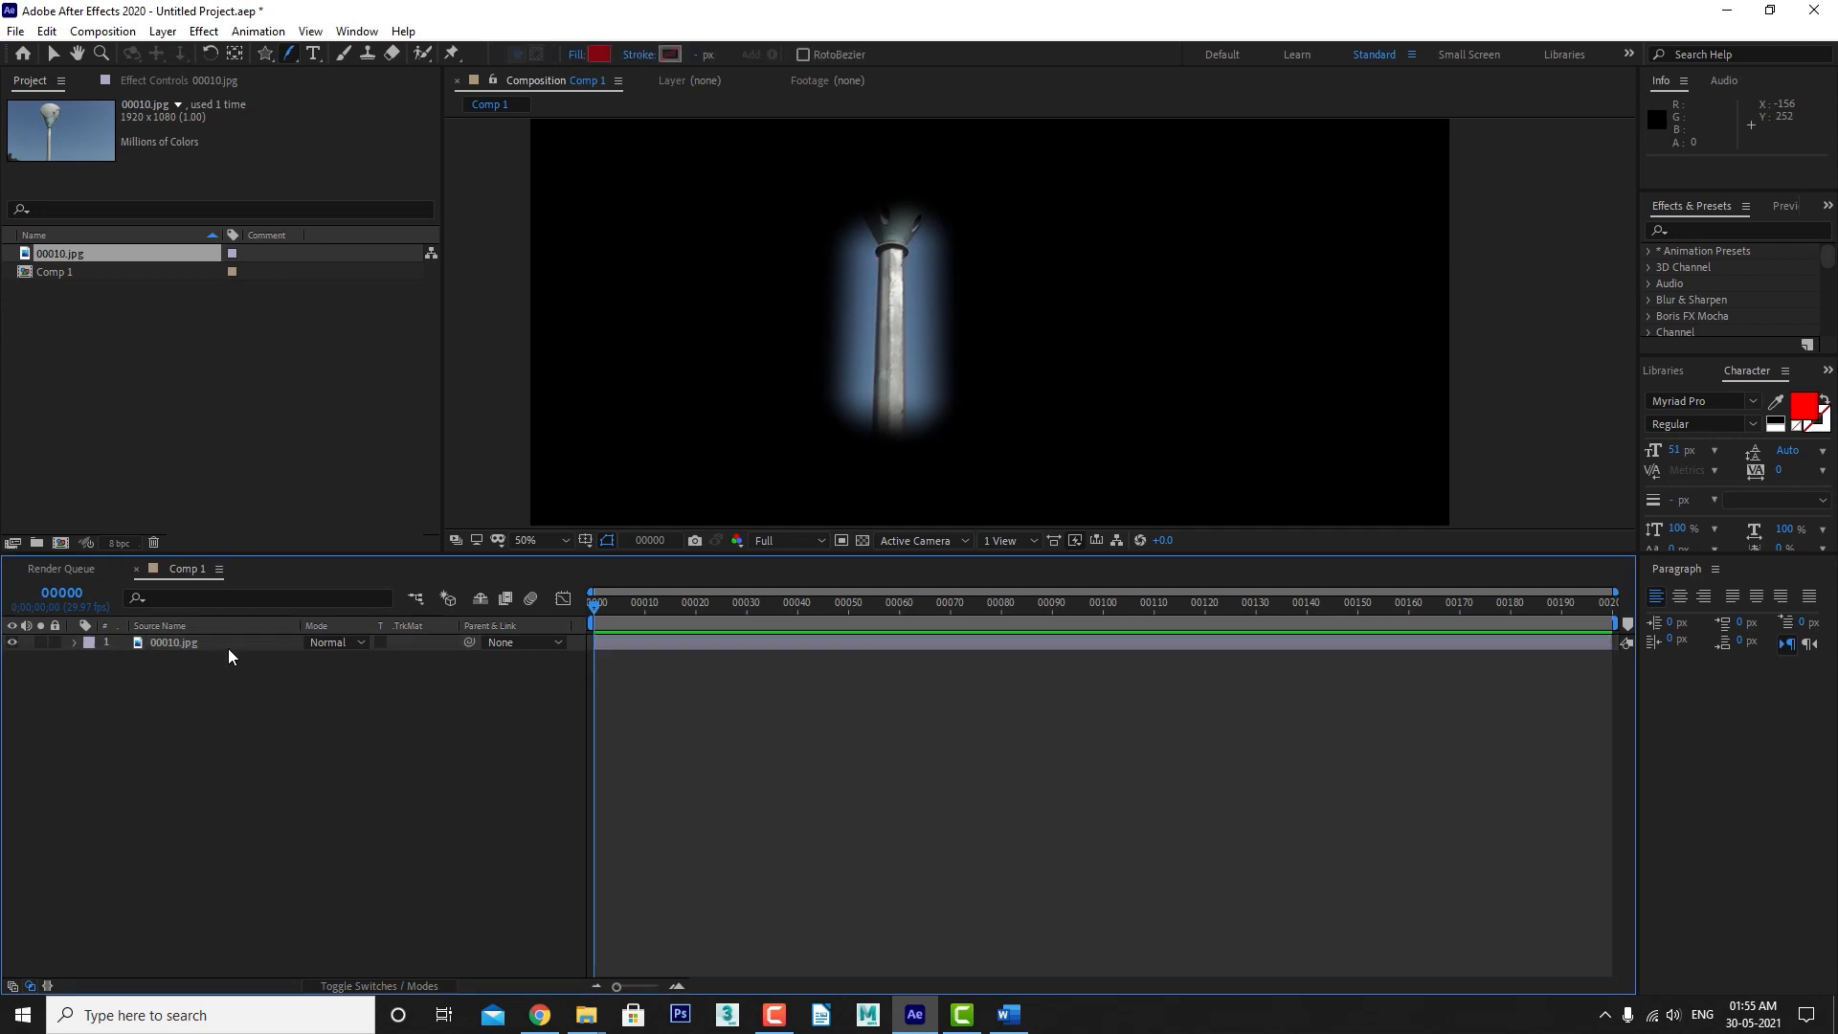
left_click(251, 647)
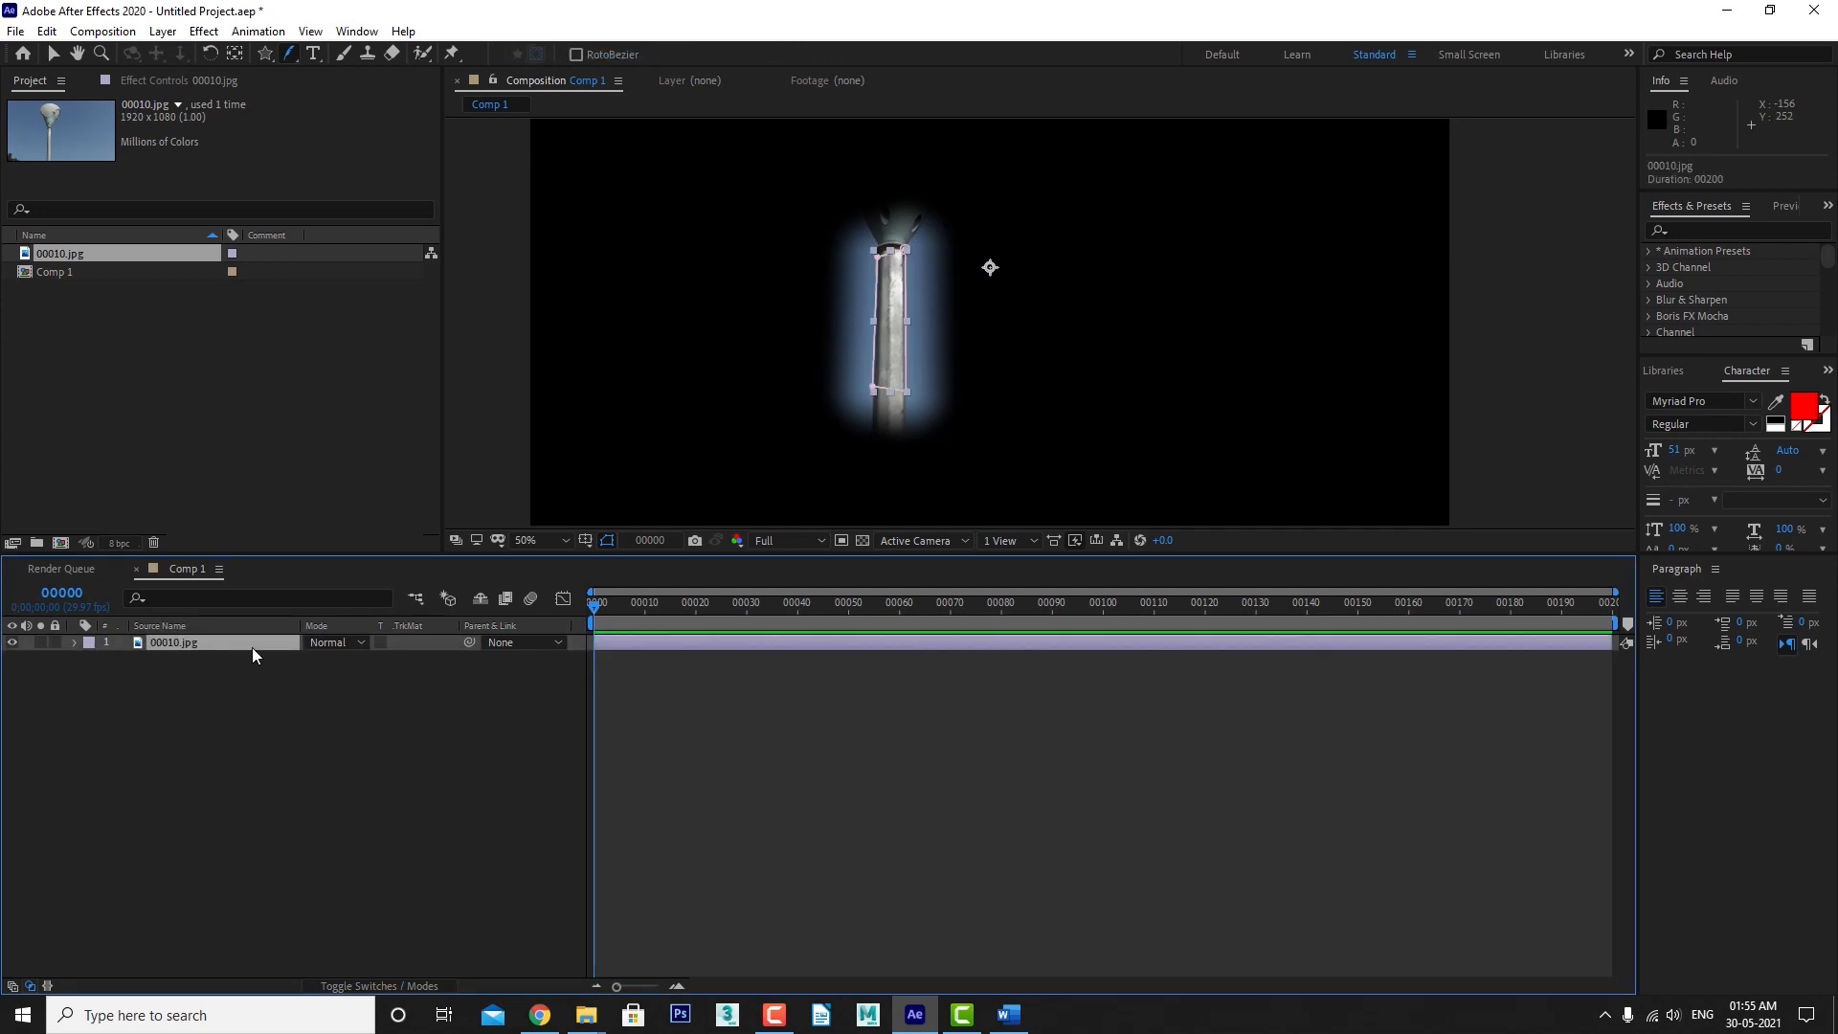
Delete the masked 00010.jpg layer and add the 00010.jpg footage to Comp 1 again as a fresh layer.
left_click(54, 54)
left_click(189, 641)
key("Delete")
left_click(59, 342)
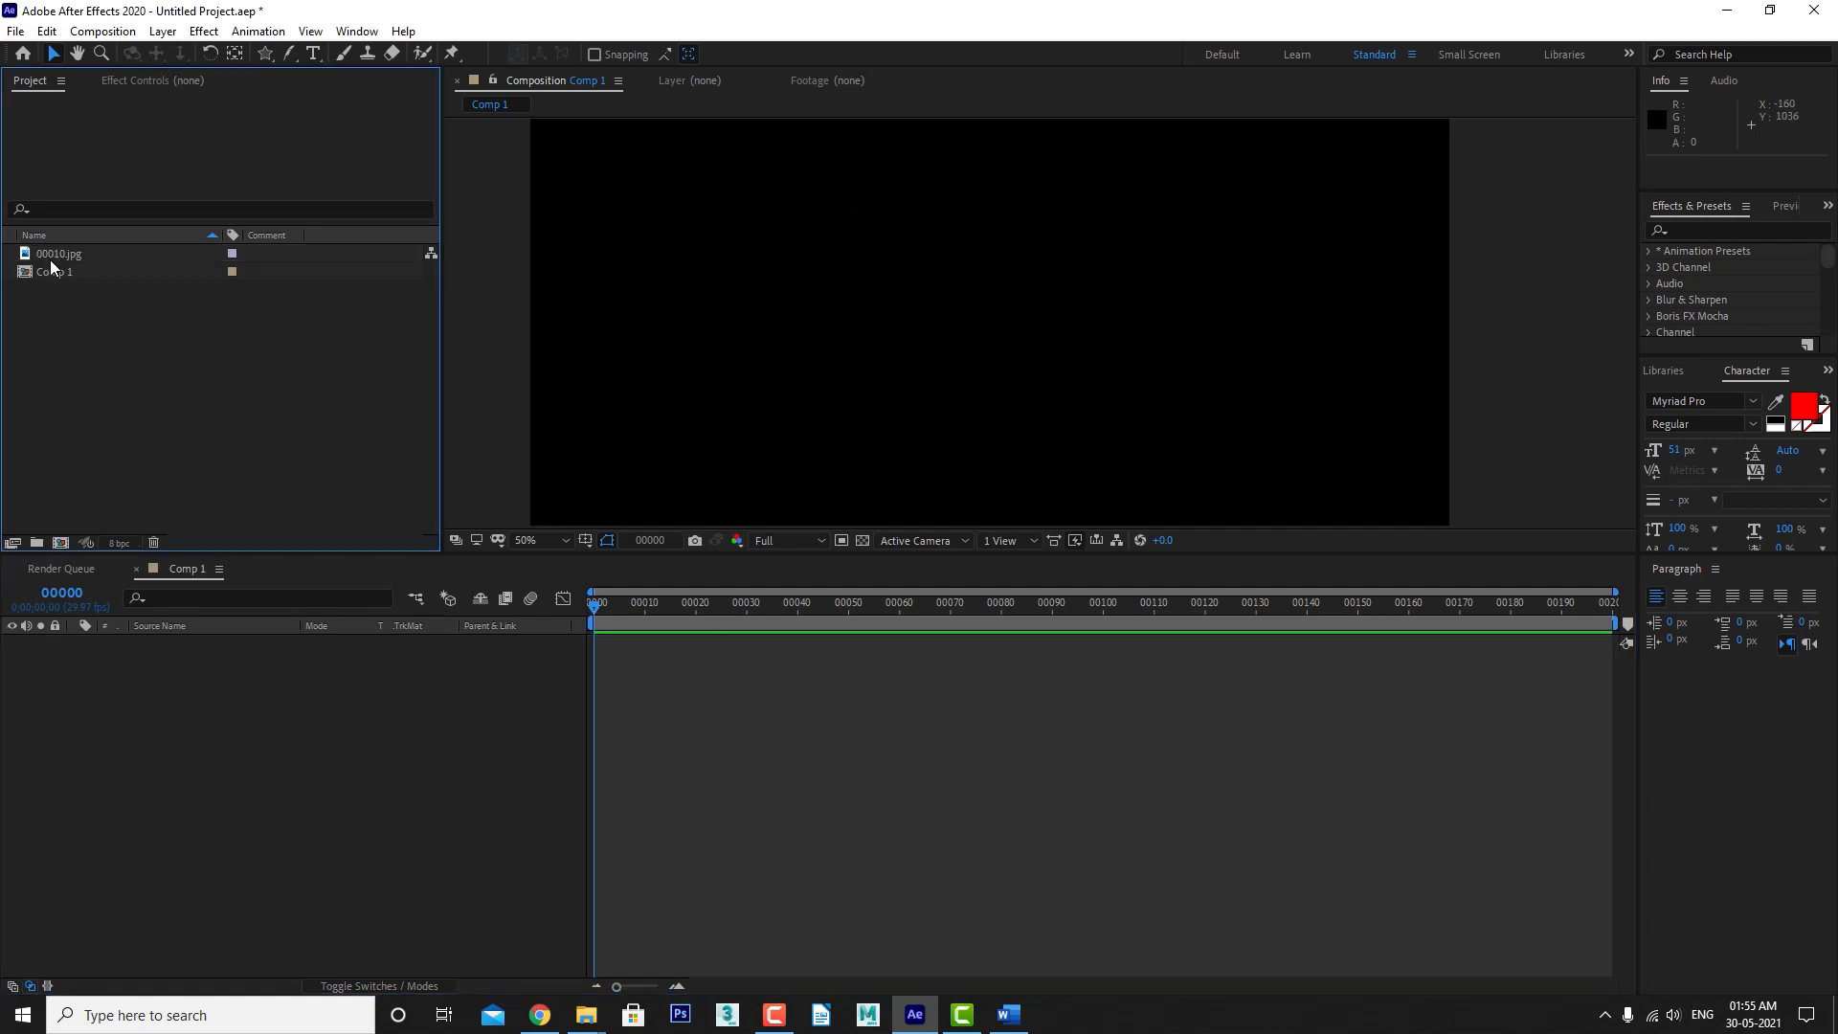
left_click_drag(49, 257, 199, 693)
Start a Pen Tool mask at the left of the pole collar and trace the lamp head's left edge up to the side bracket.
scroll(986, 410, "down", 4)
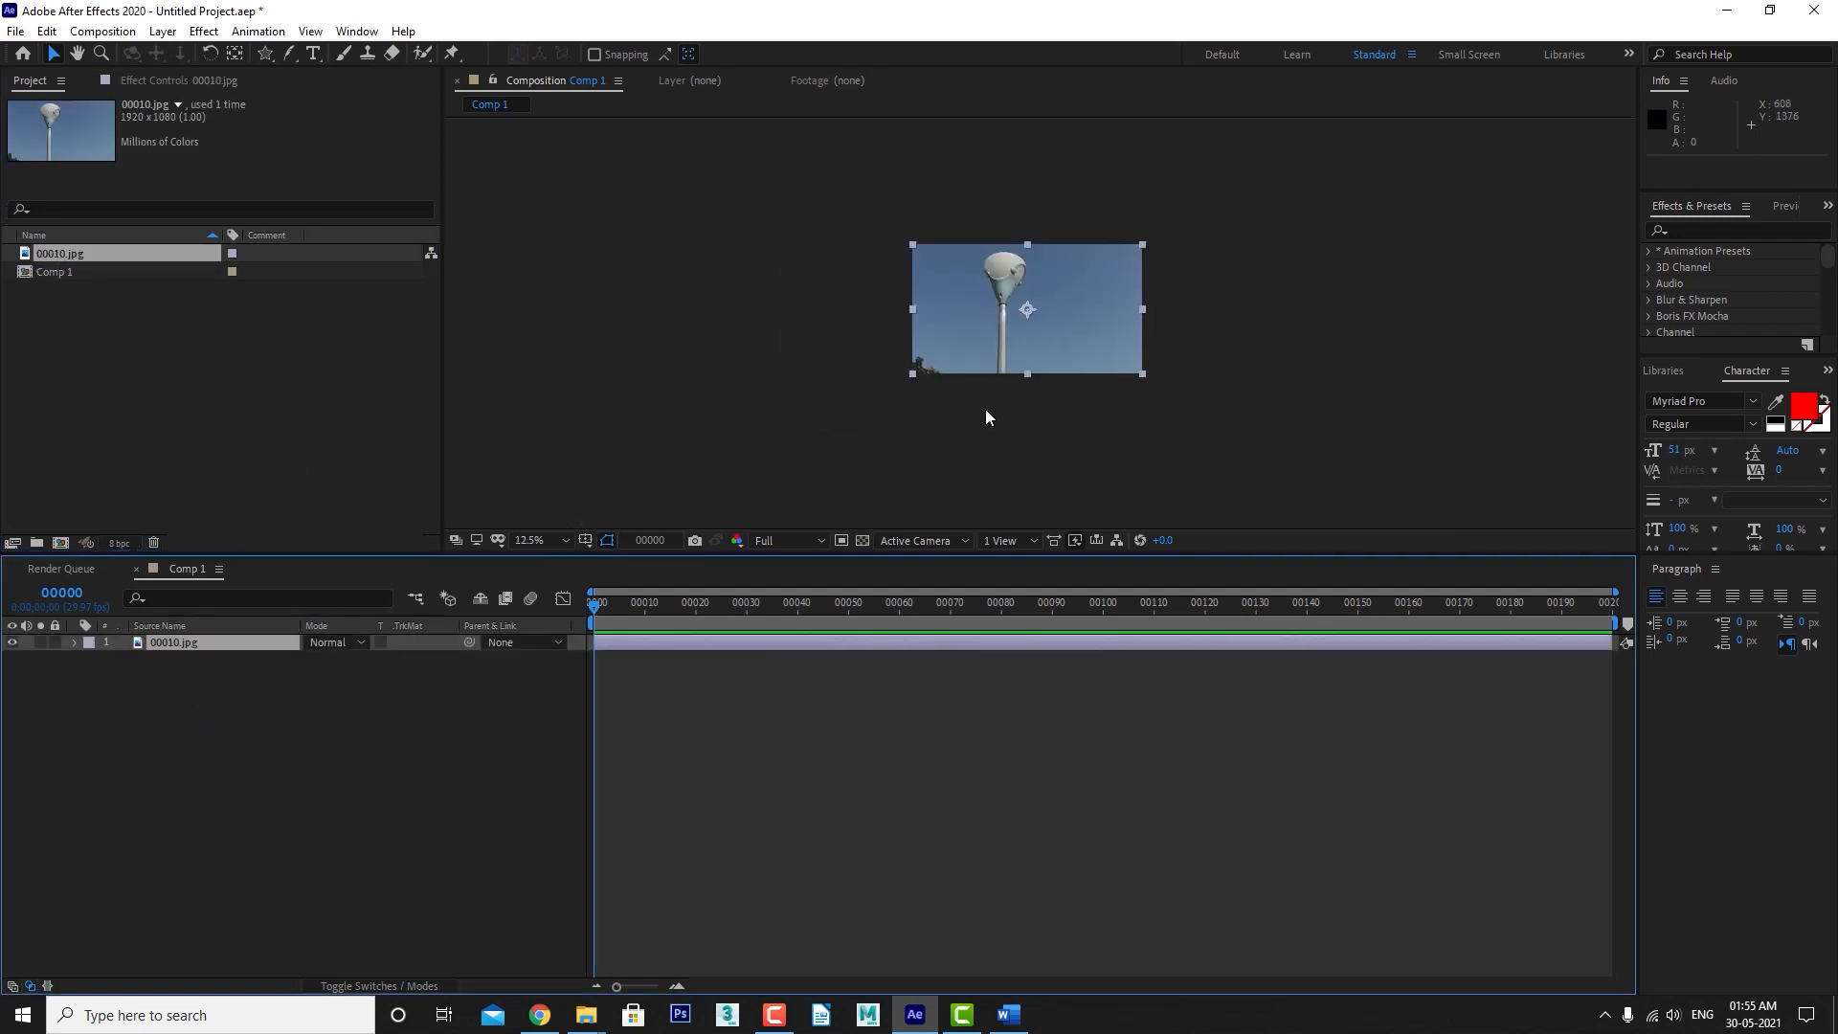
scroll(985, 410, "up", 2)
scroll(985, 409, "down", 1)
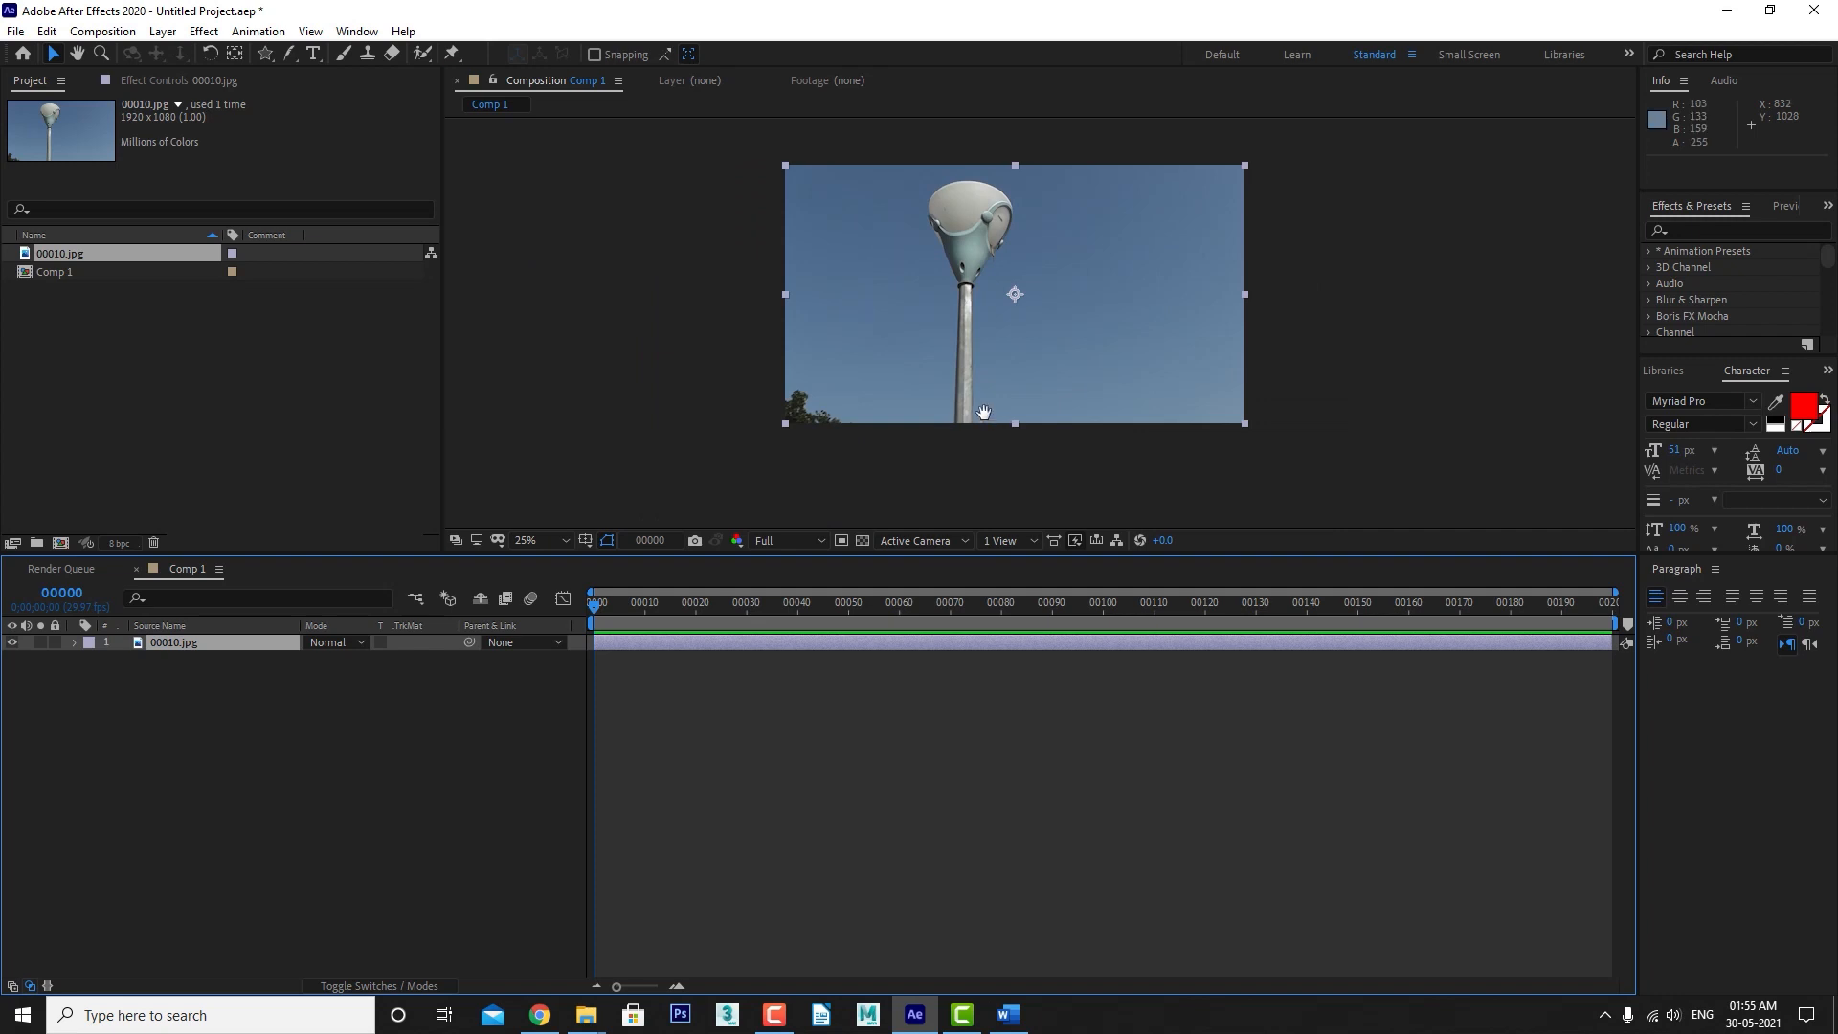
scroll(986, 288, "up", 2)
scroll(957, 369, "up", 2)
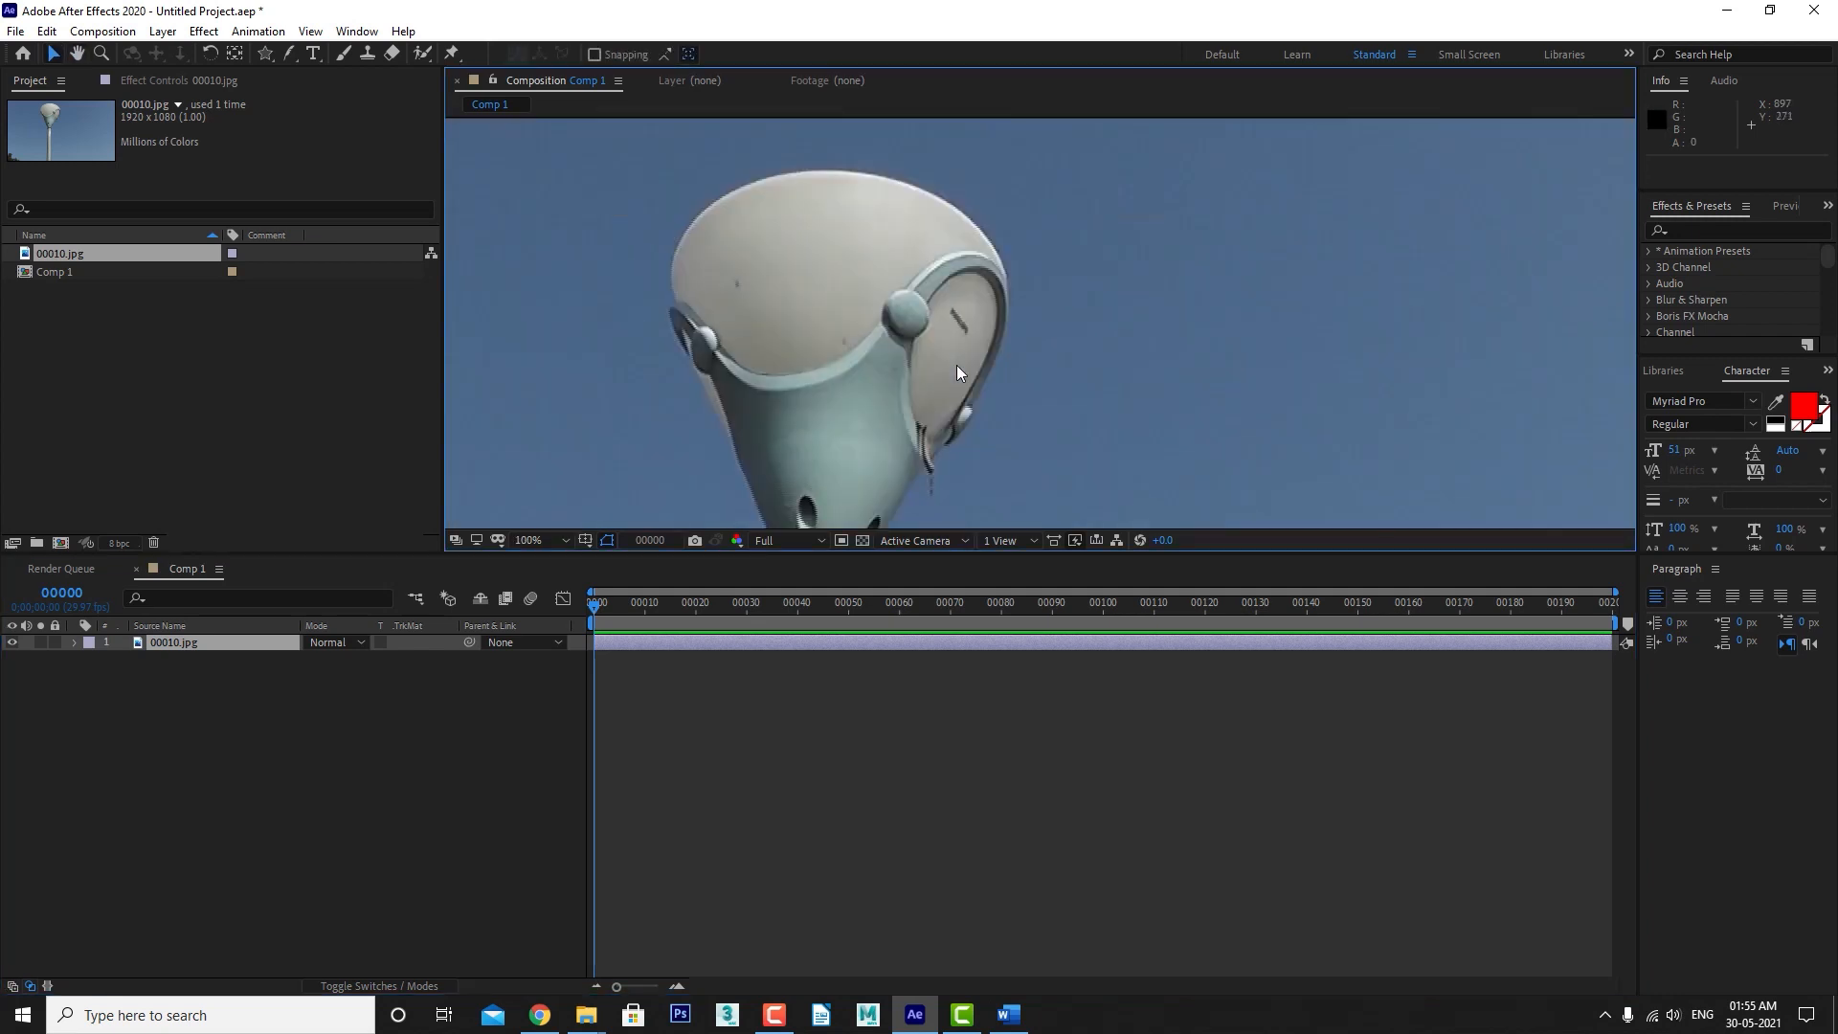
left_click_drag(956, 364, 916, 308)
scroll(900, 343, "down", 2)
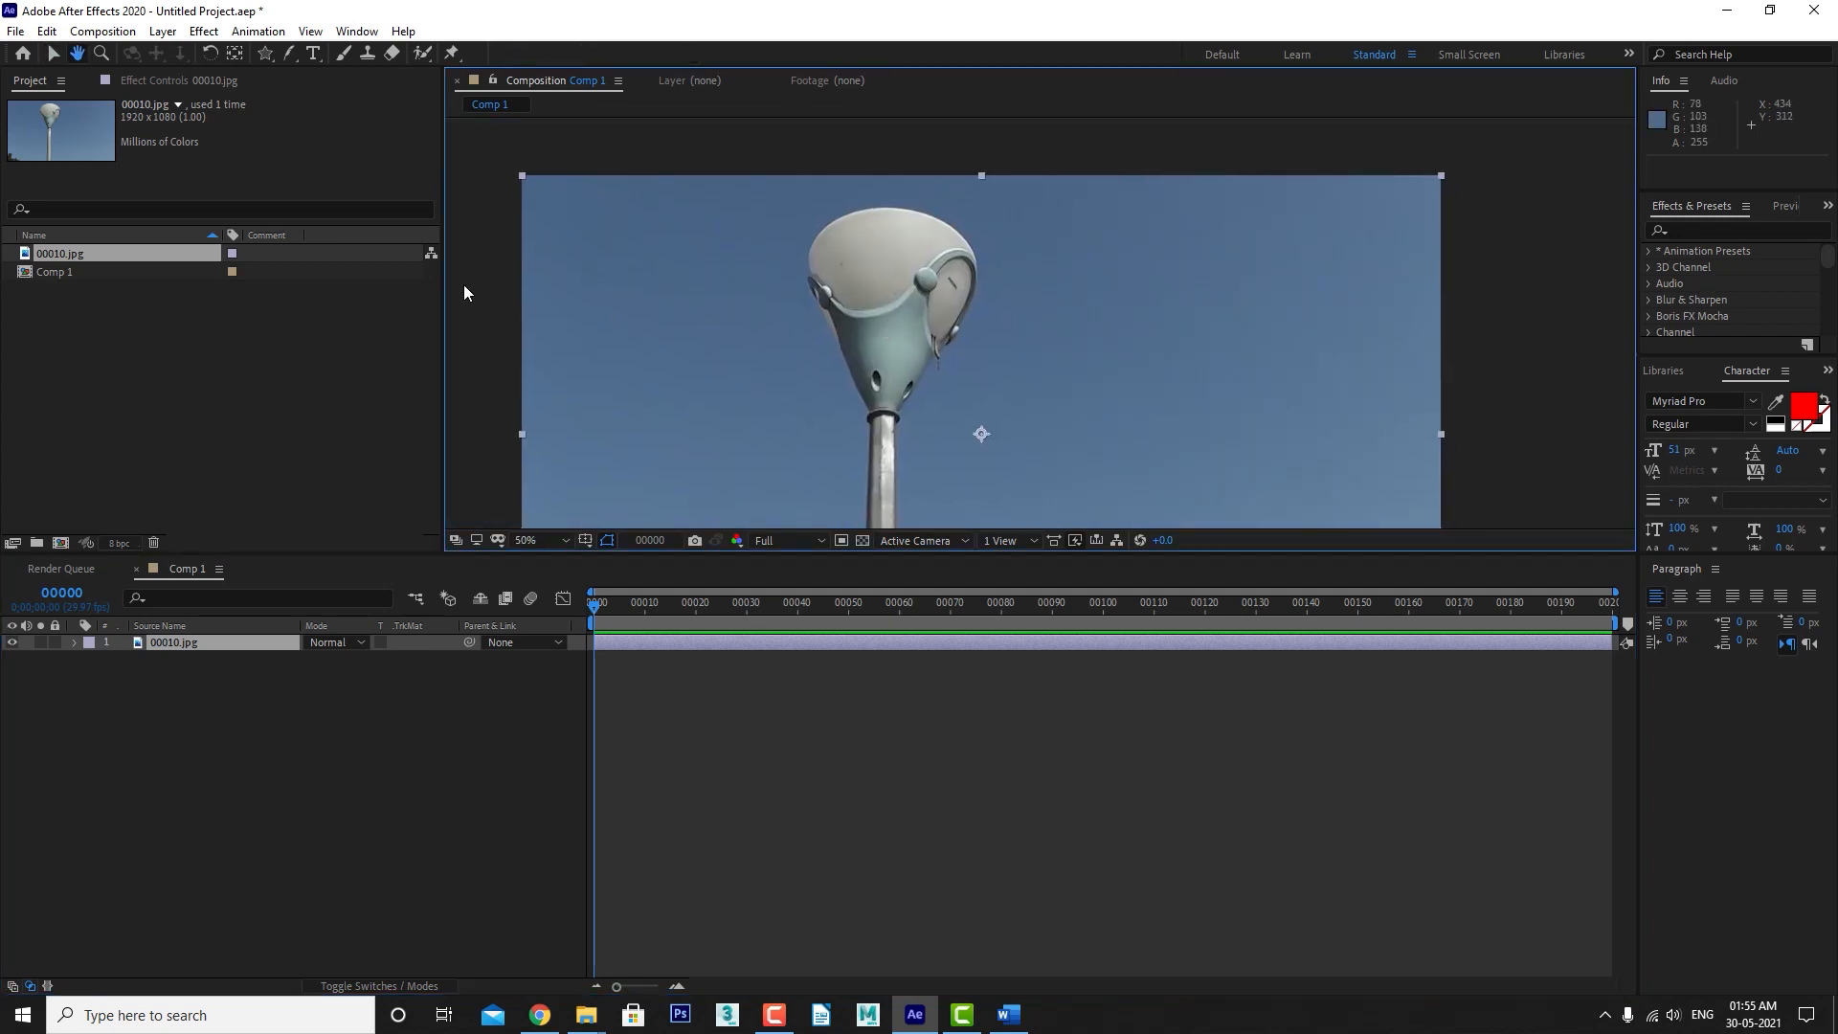
key("v")
left_click_drag(287, 60, 335, 71)
scroll(868, 424, "up", 4)
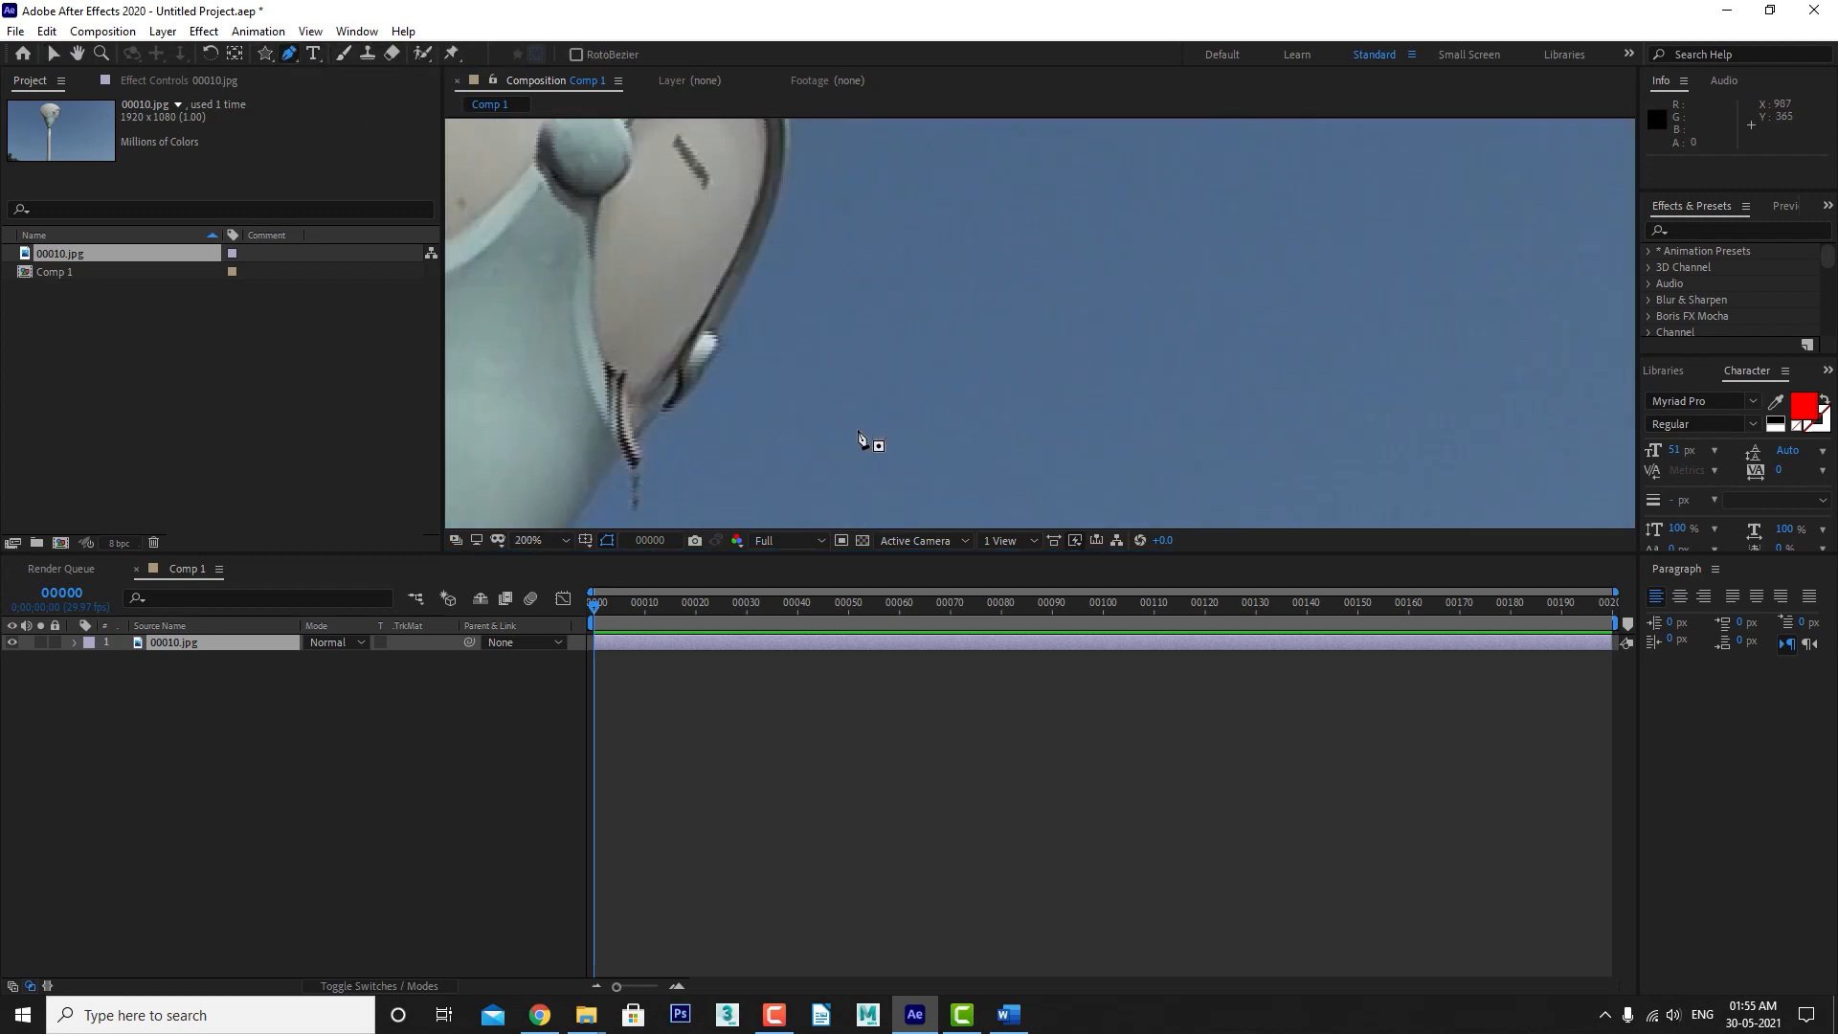
key("grave")
left_click_drag(657, 578, 1210, 932)
left_click(763, 840)
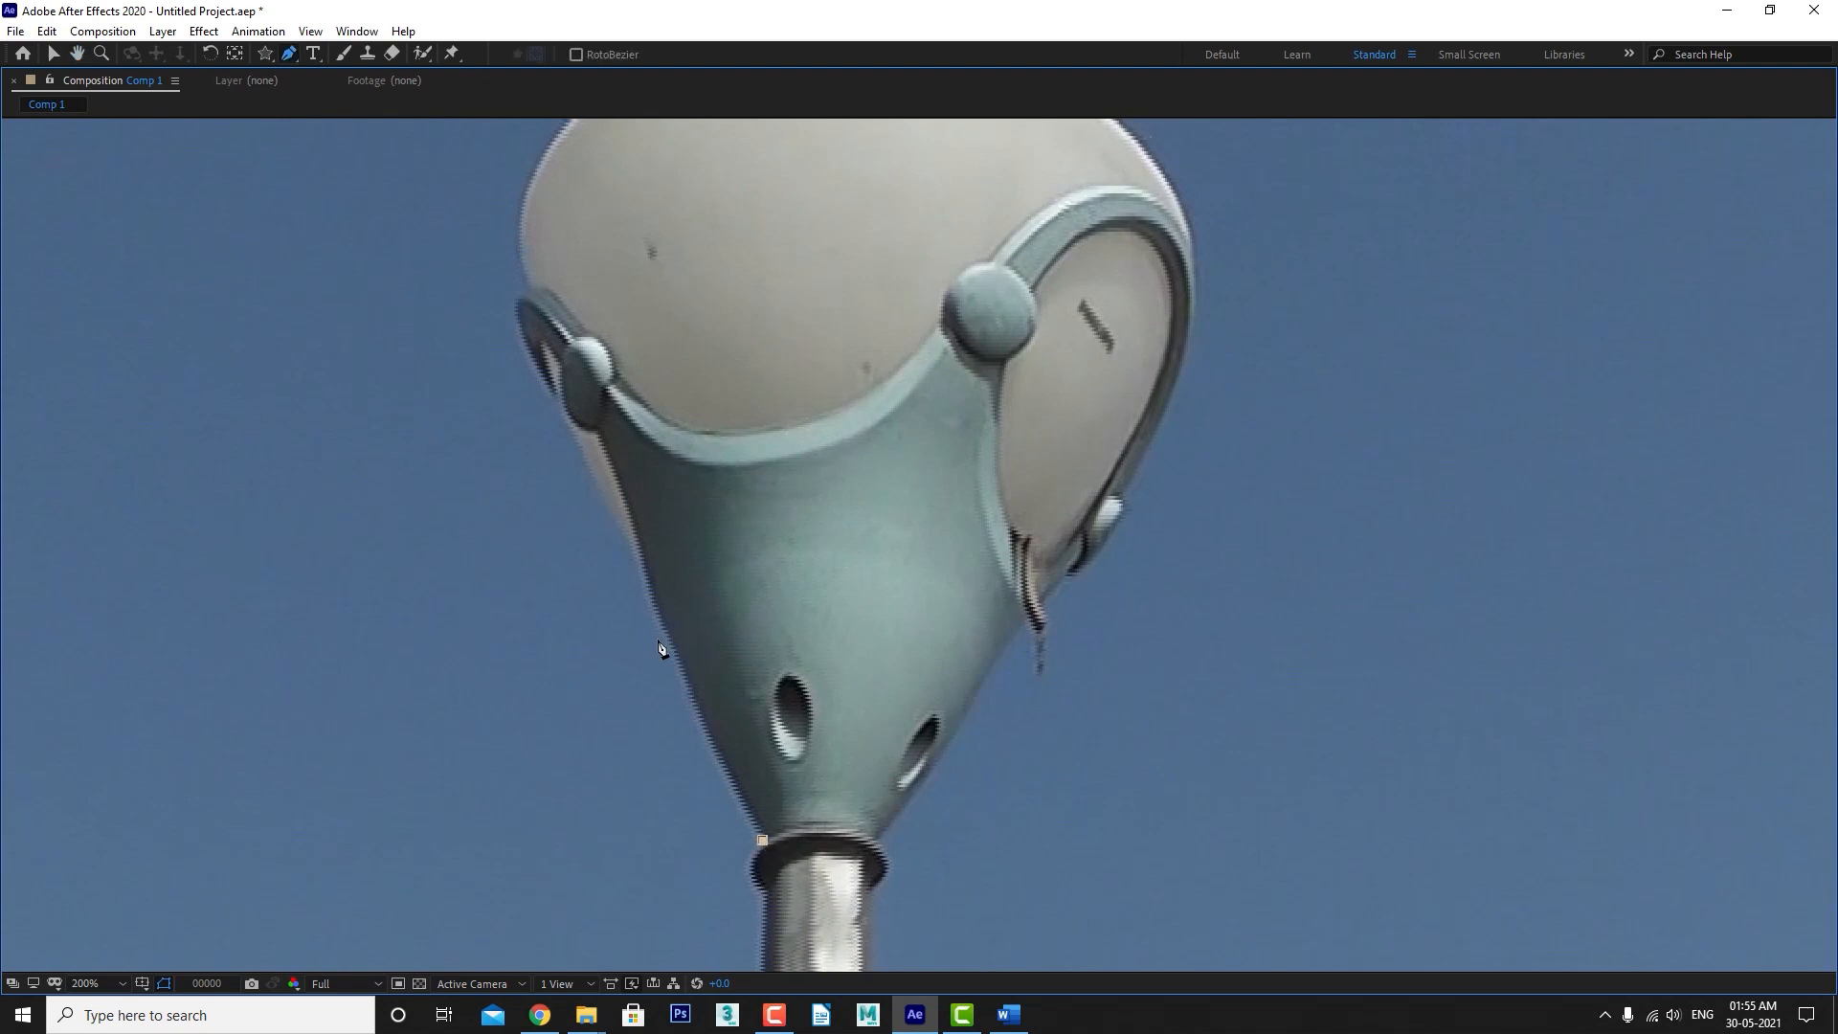
left_click_drag(661, 629, 636, 547)
left_click_drag(566, 425, 559, 415)
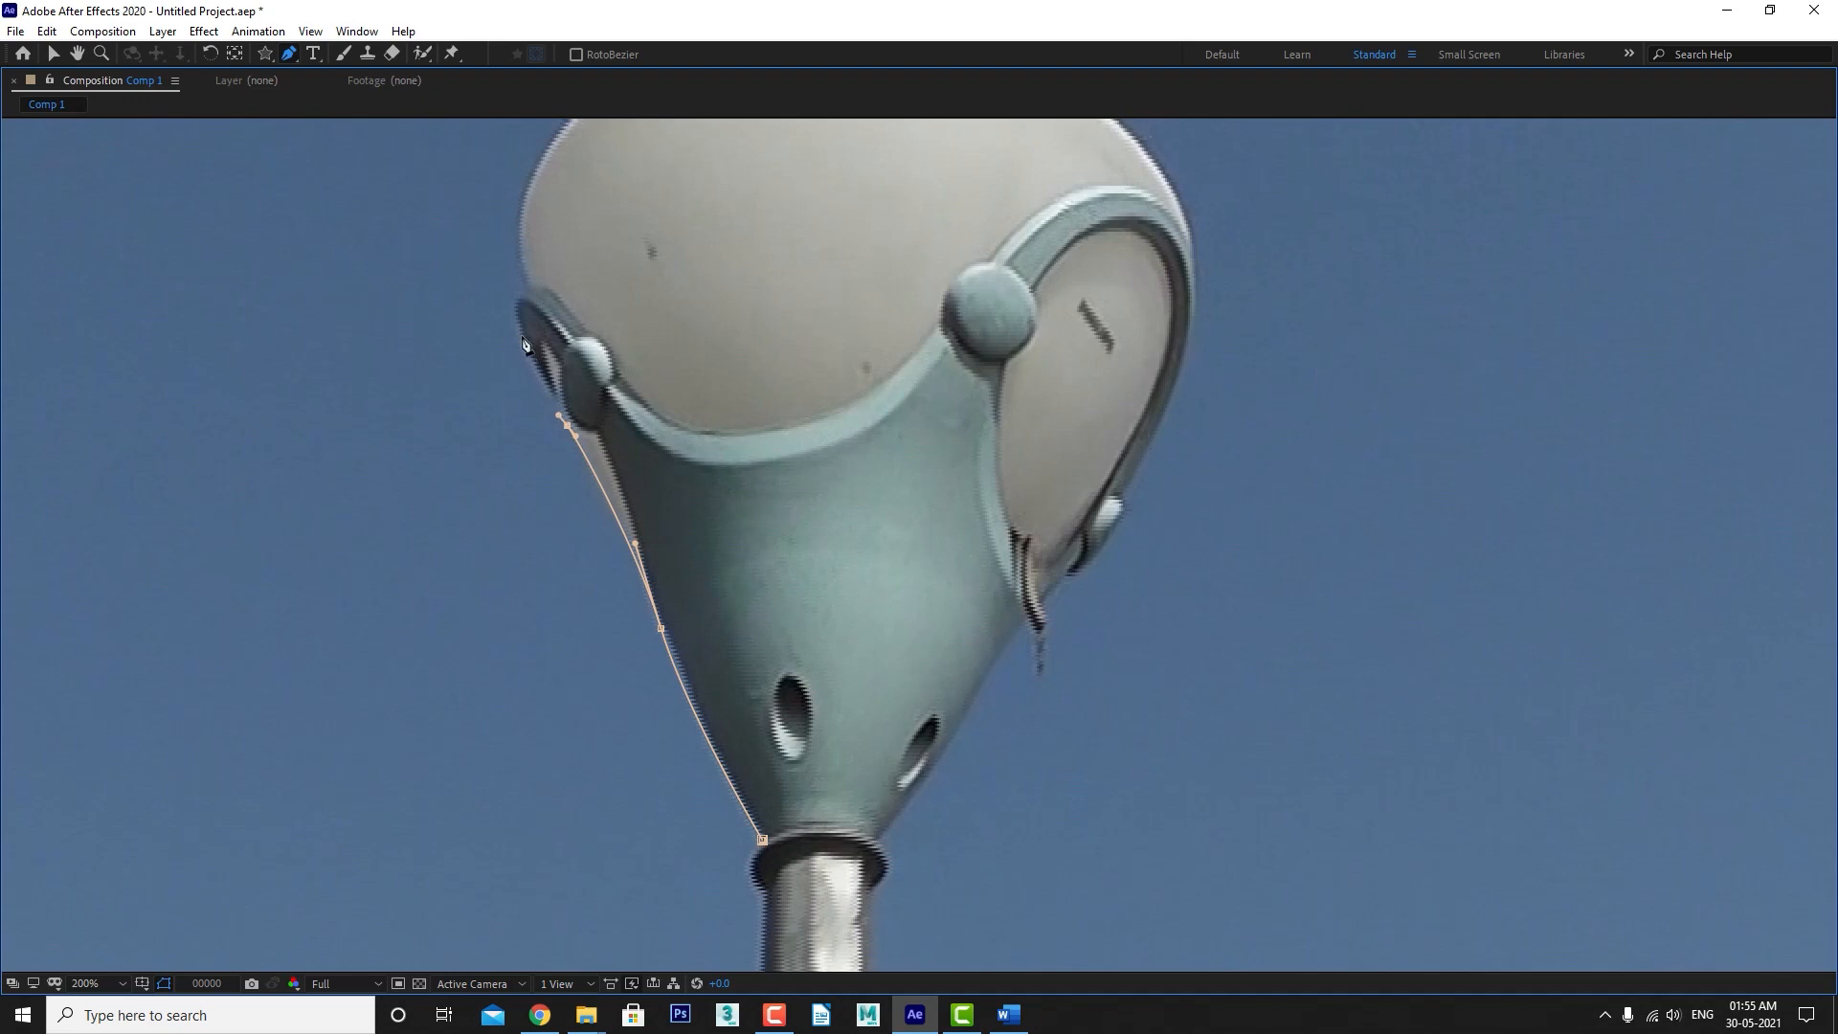
left_click_drag(517, 323, 515, 303)
Continue the mask with curved points along the left side, top and right side of the lamp's white dome.
left_click_drag(698, 234, 718, 451)
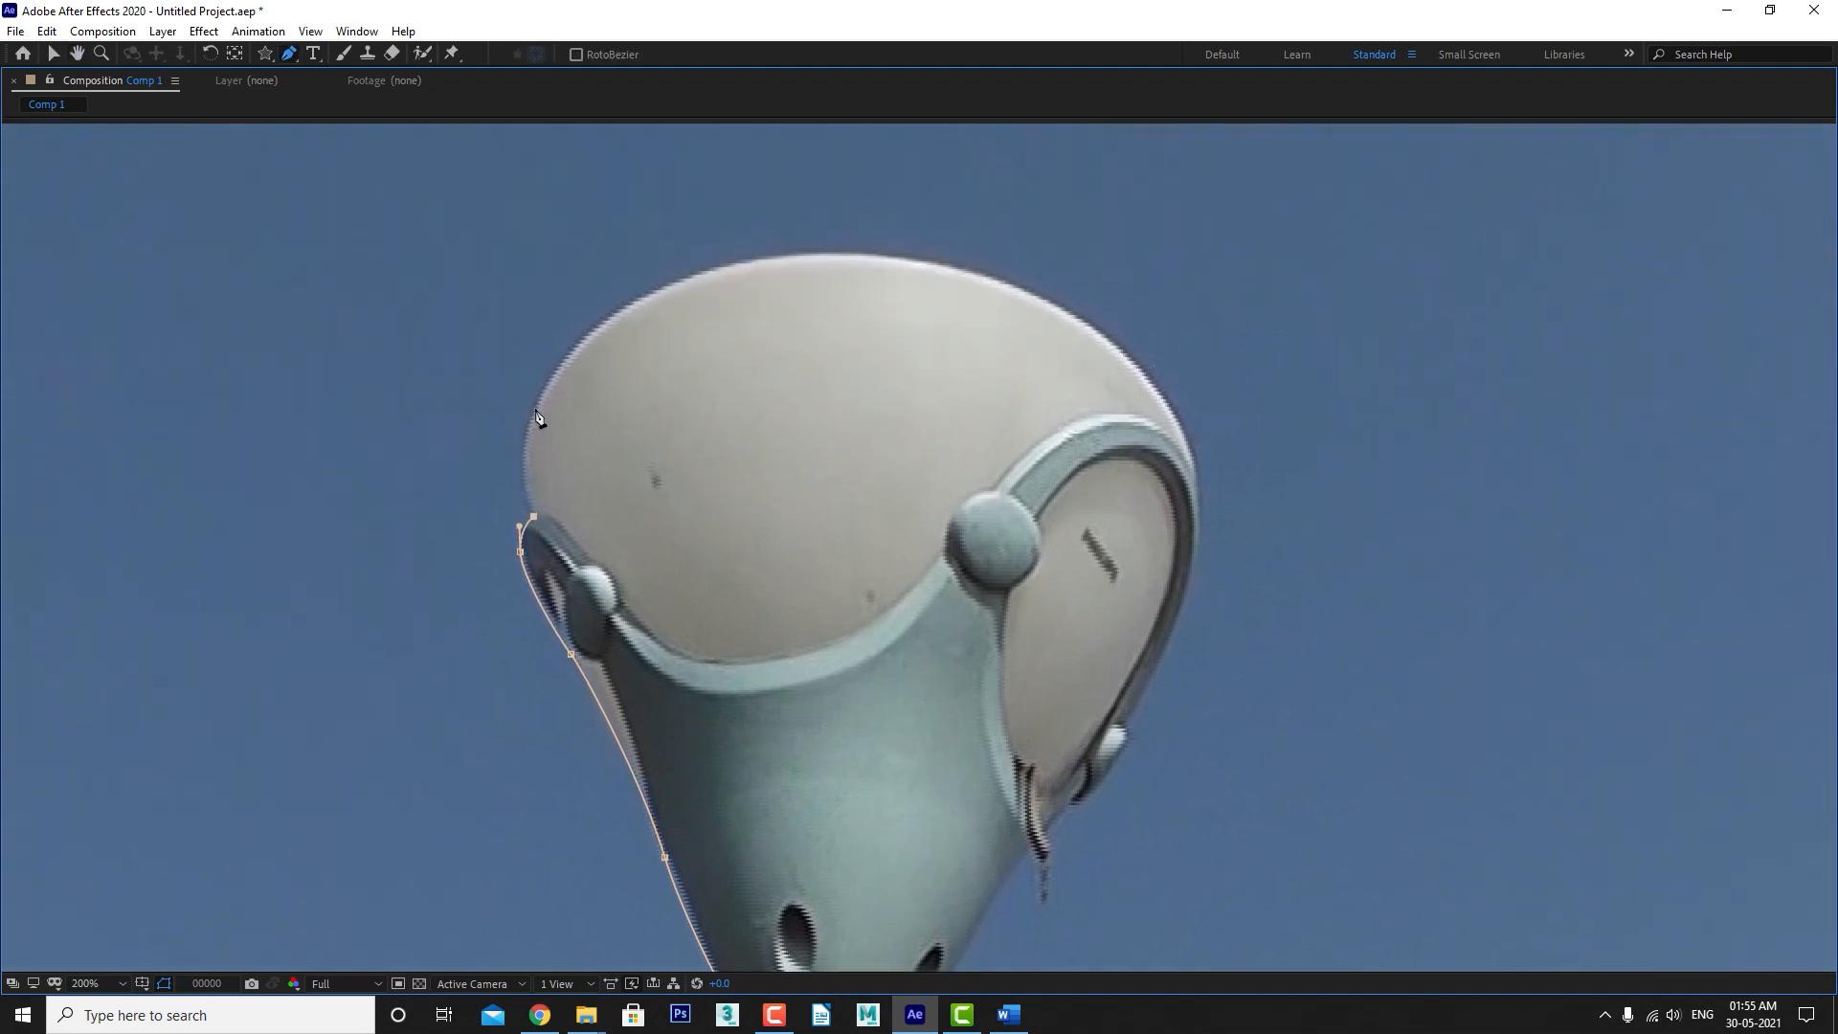
left_click_drag(535, 408, 565, 351)
left_click_drag(769, 256, 900, 253)
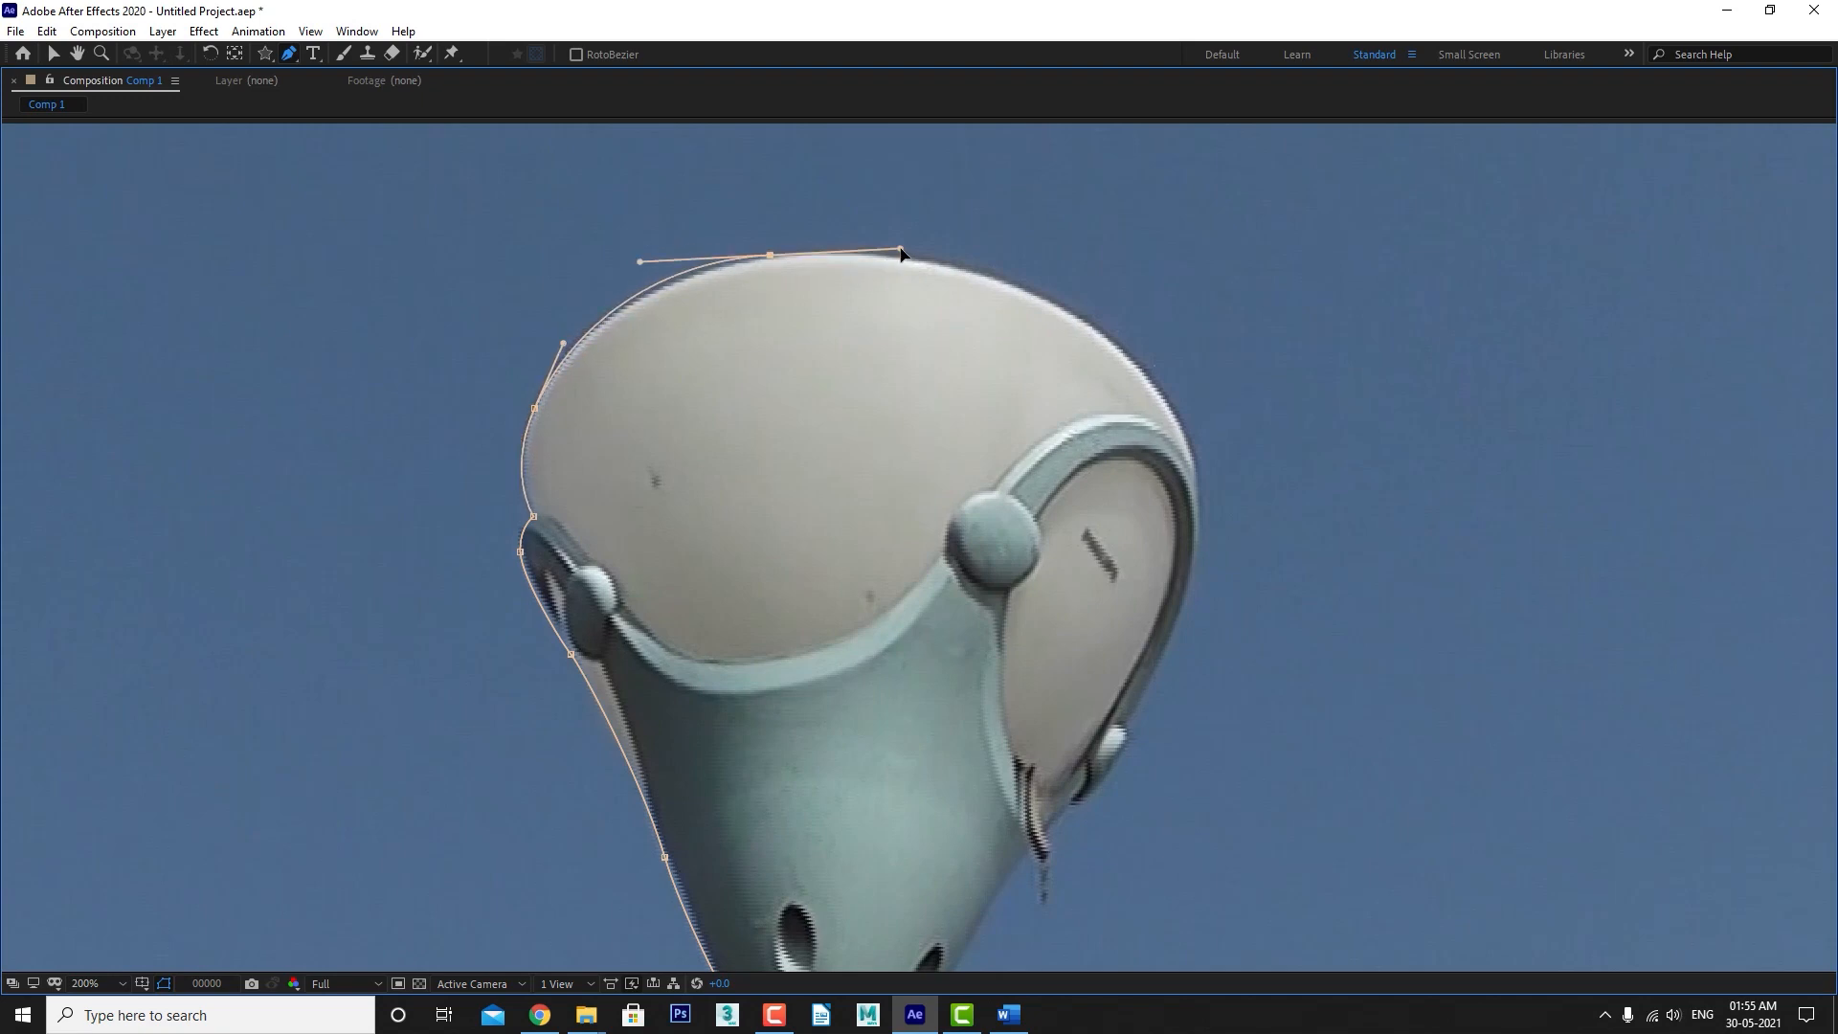
key("grave")
key("grave")
left_click_drag(1069, 309, 1132, 352)
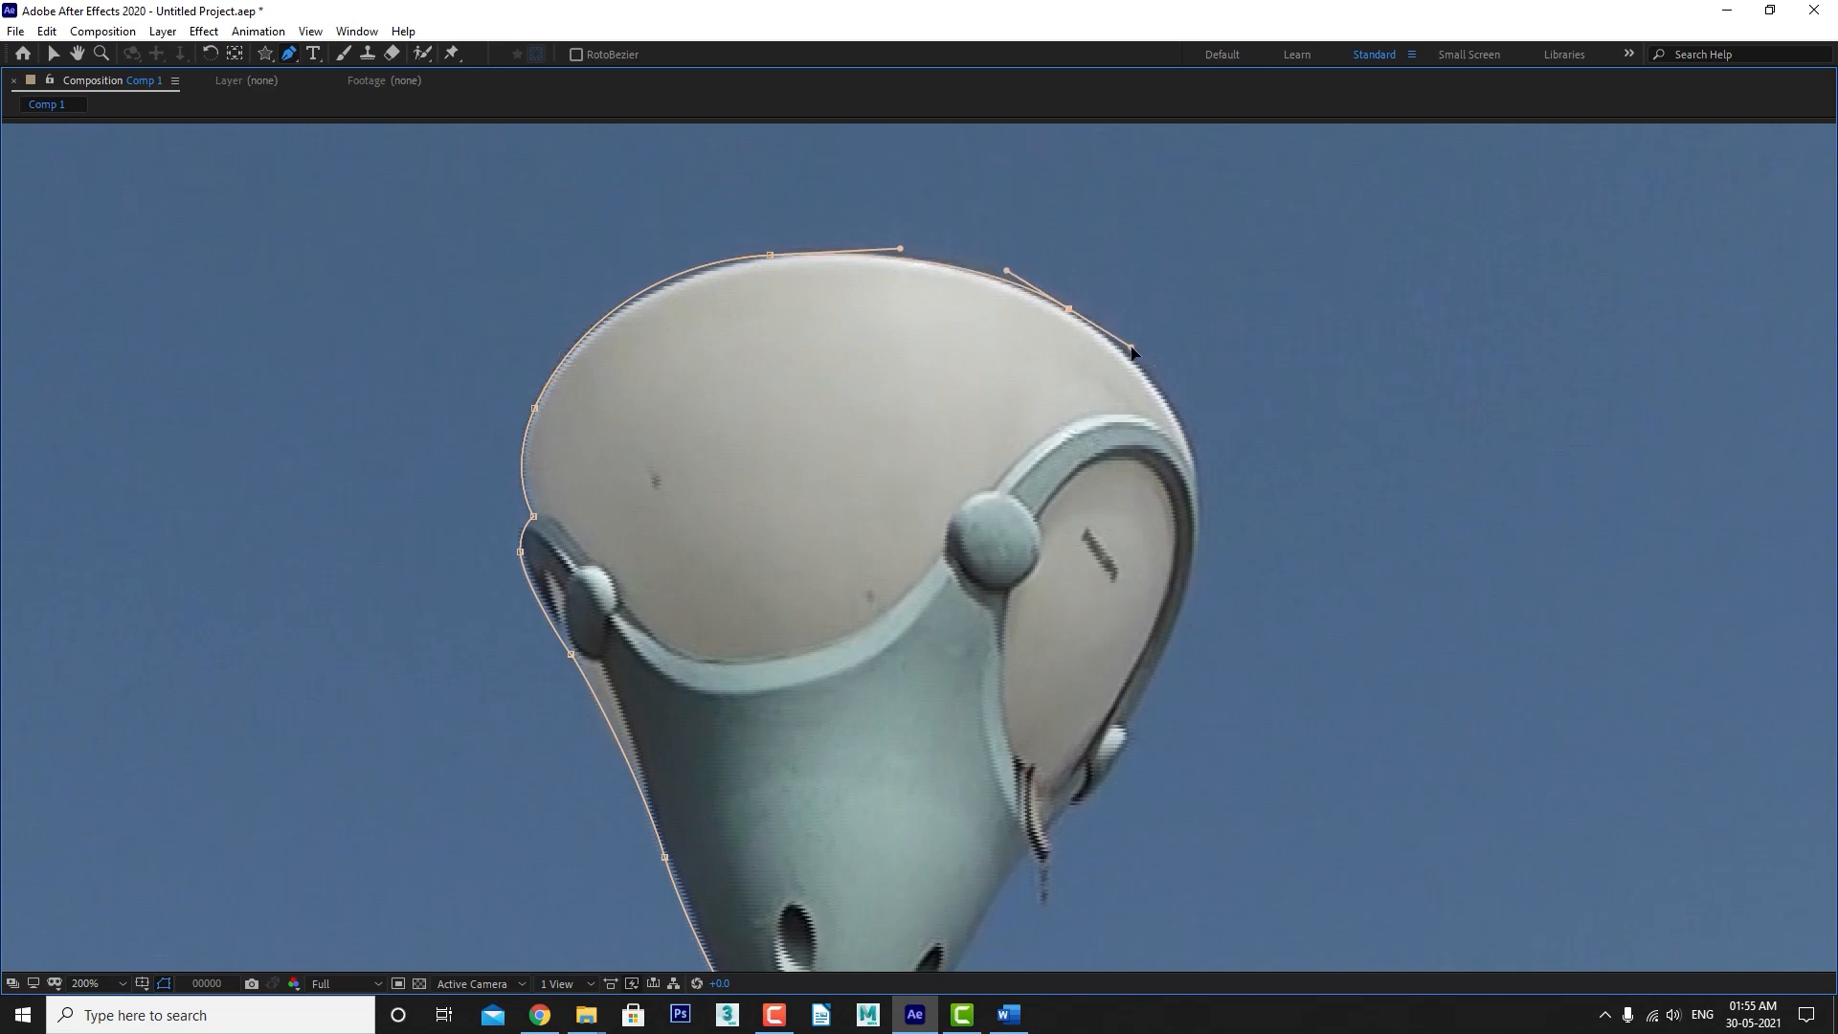
left_click_drag(1199, 517, 1184, 630)
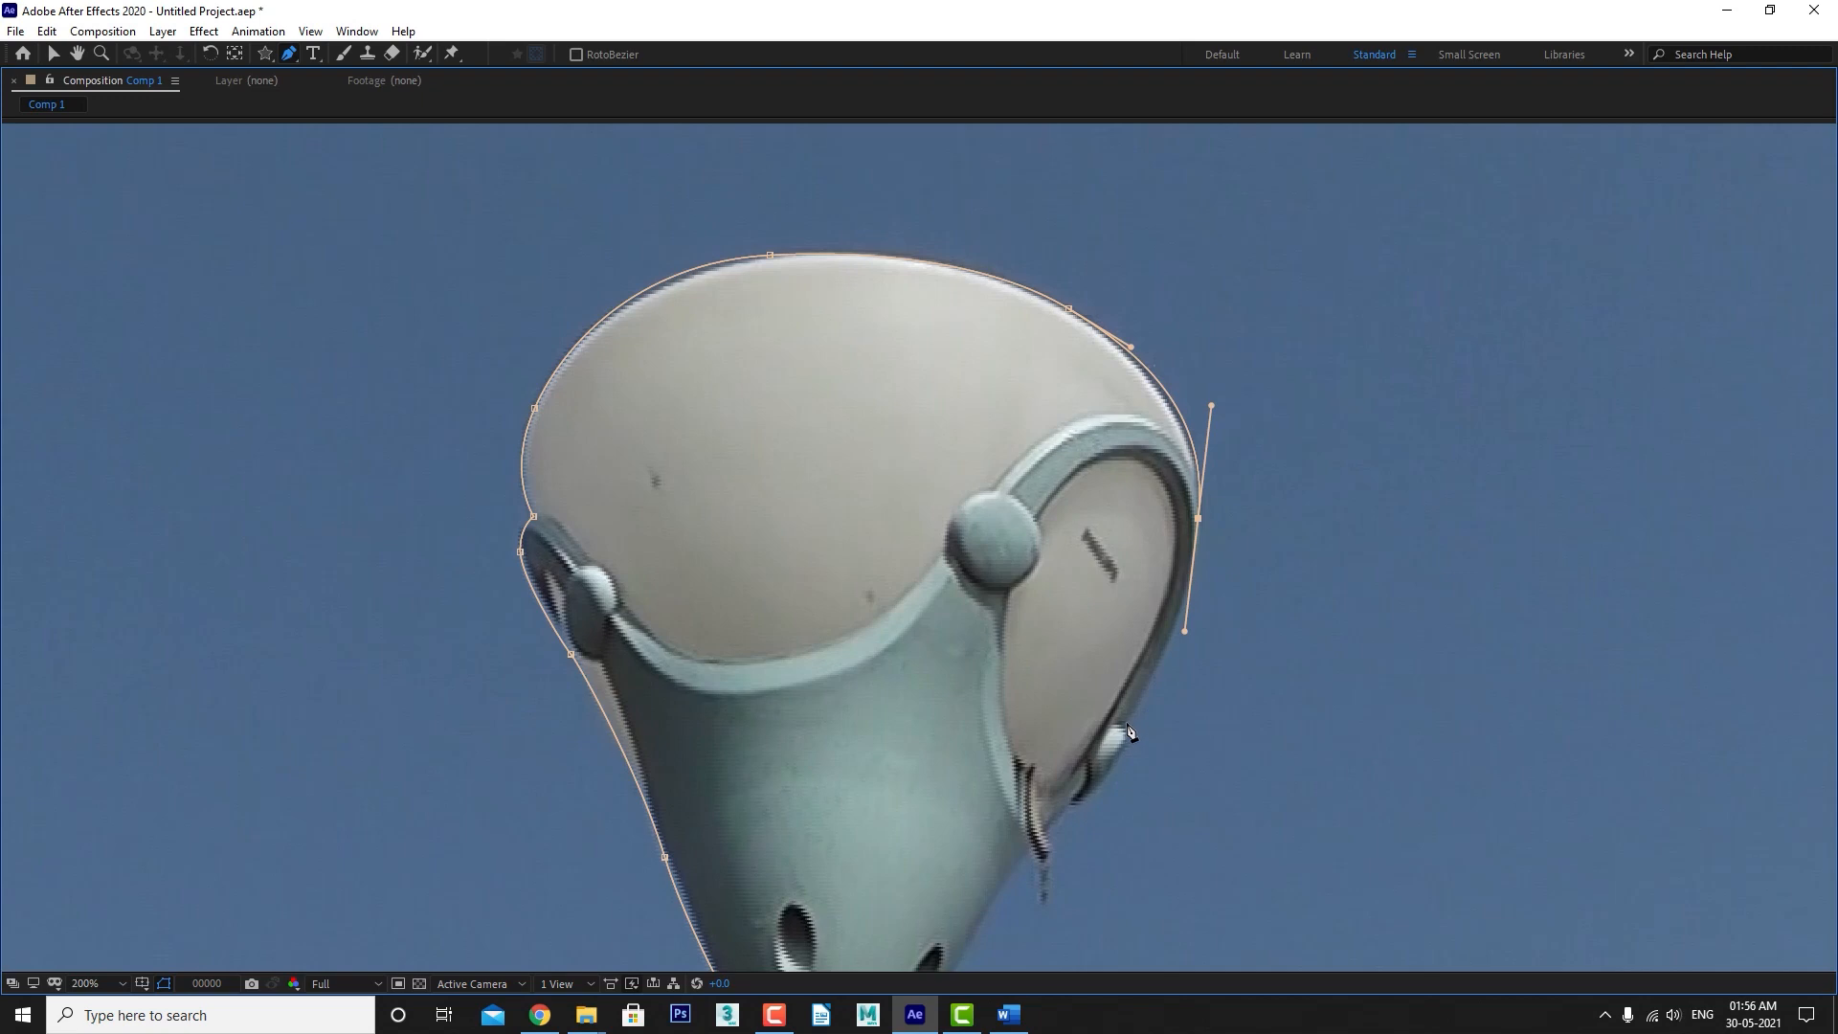
Trace the mask down the lamp's right side around the knob and hanging piece, and close it at the pole collar.
left_click(1127, 723)
left_click_drag(1123, 755, 1069, 812)
left_click(1077, 806)
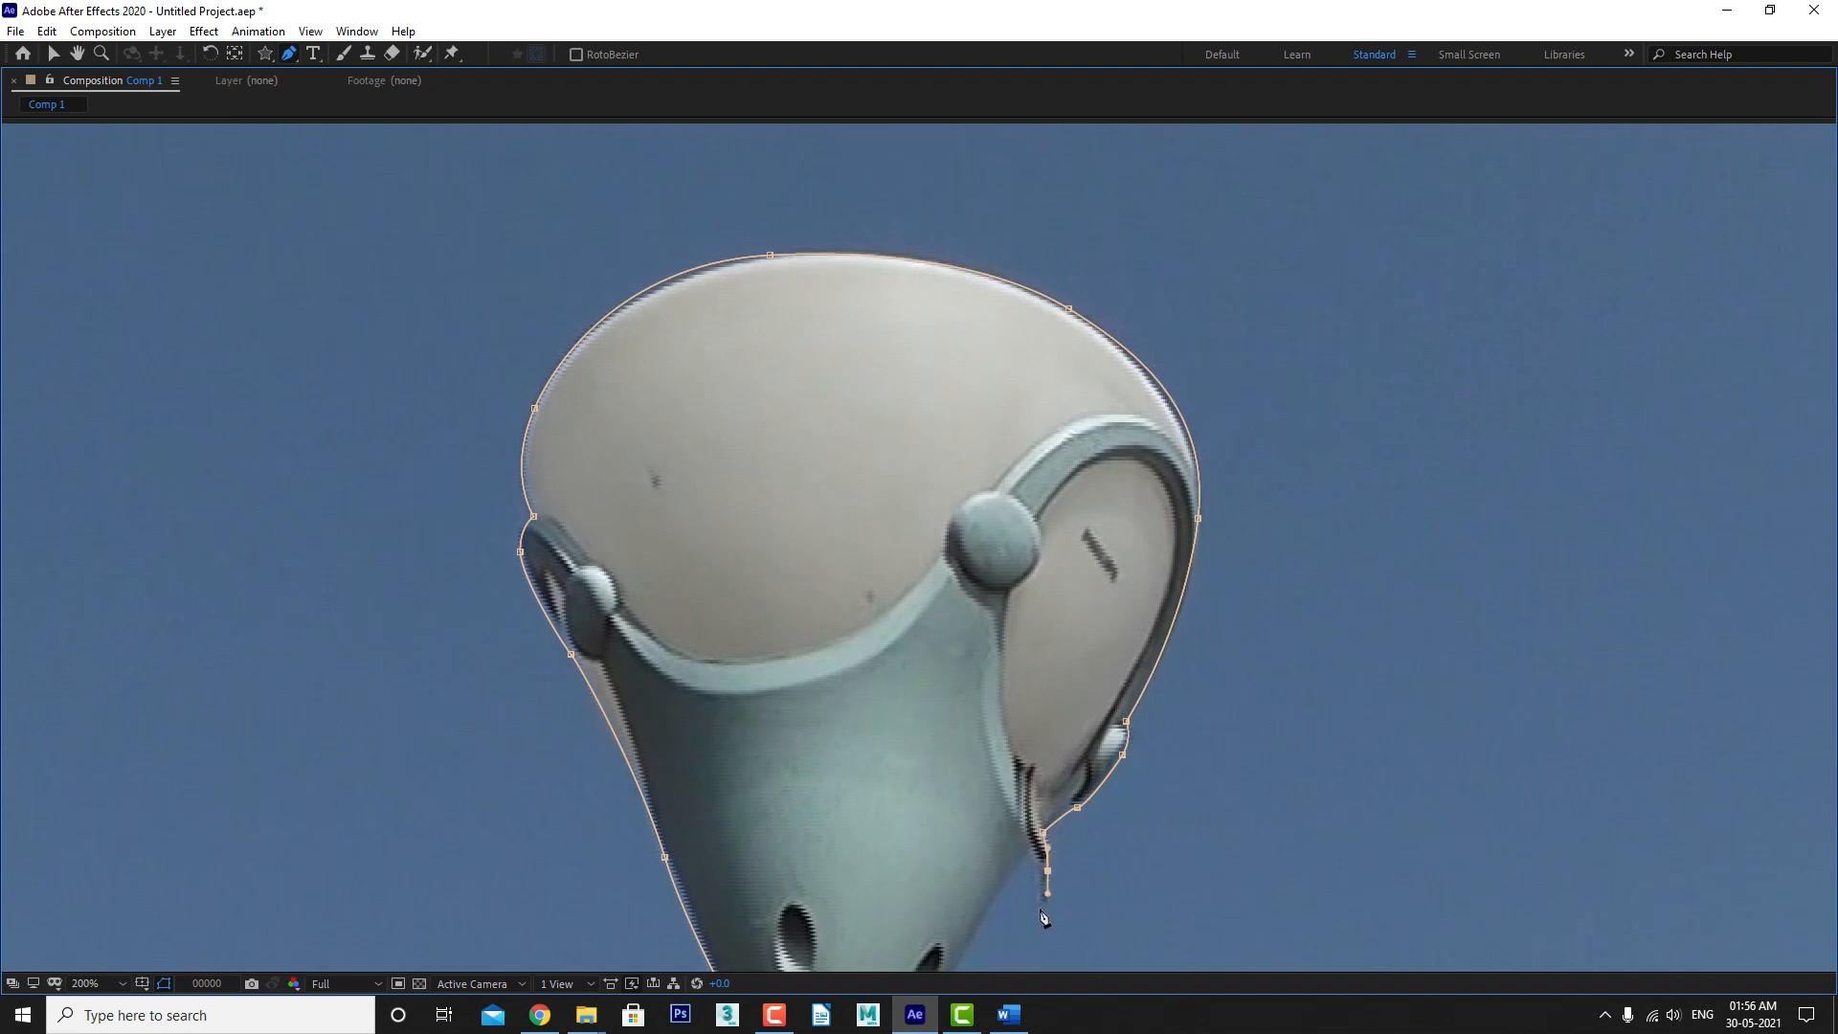
left_click_drag(1040, 903, 1108, 567)
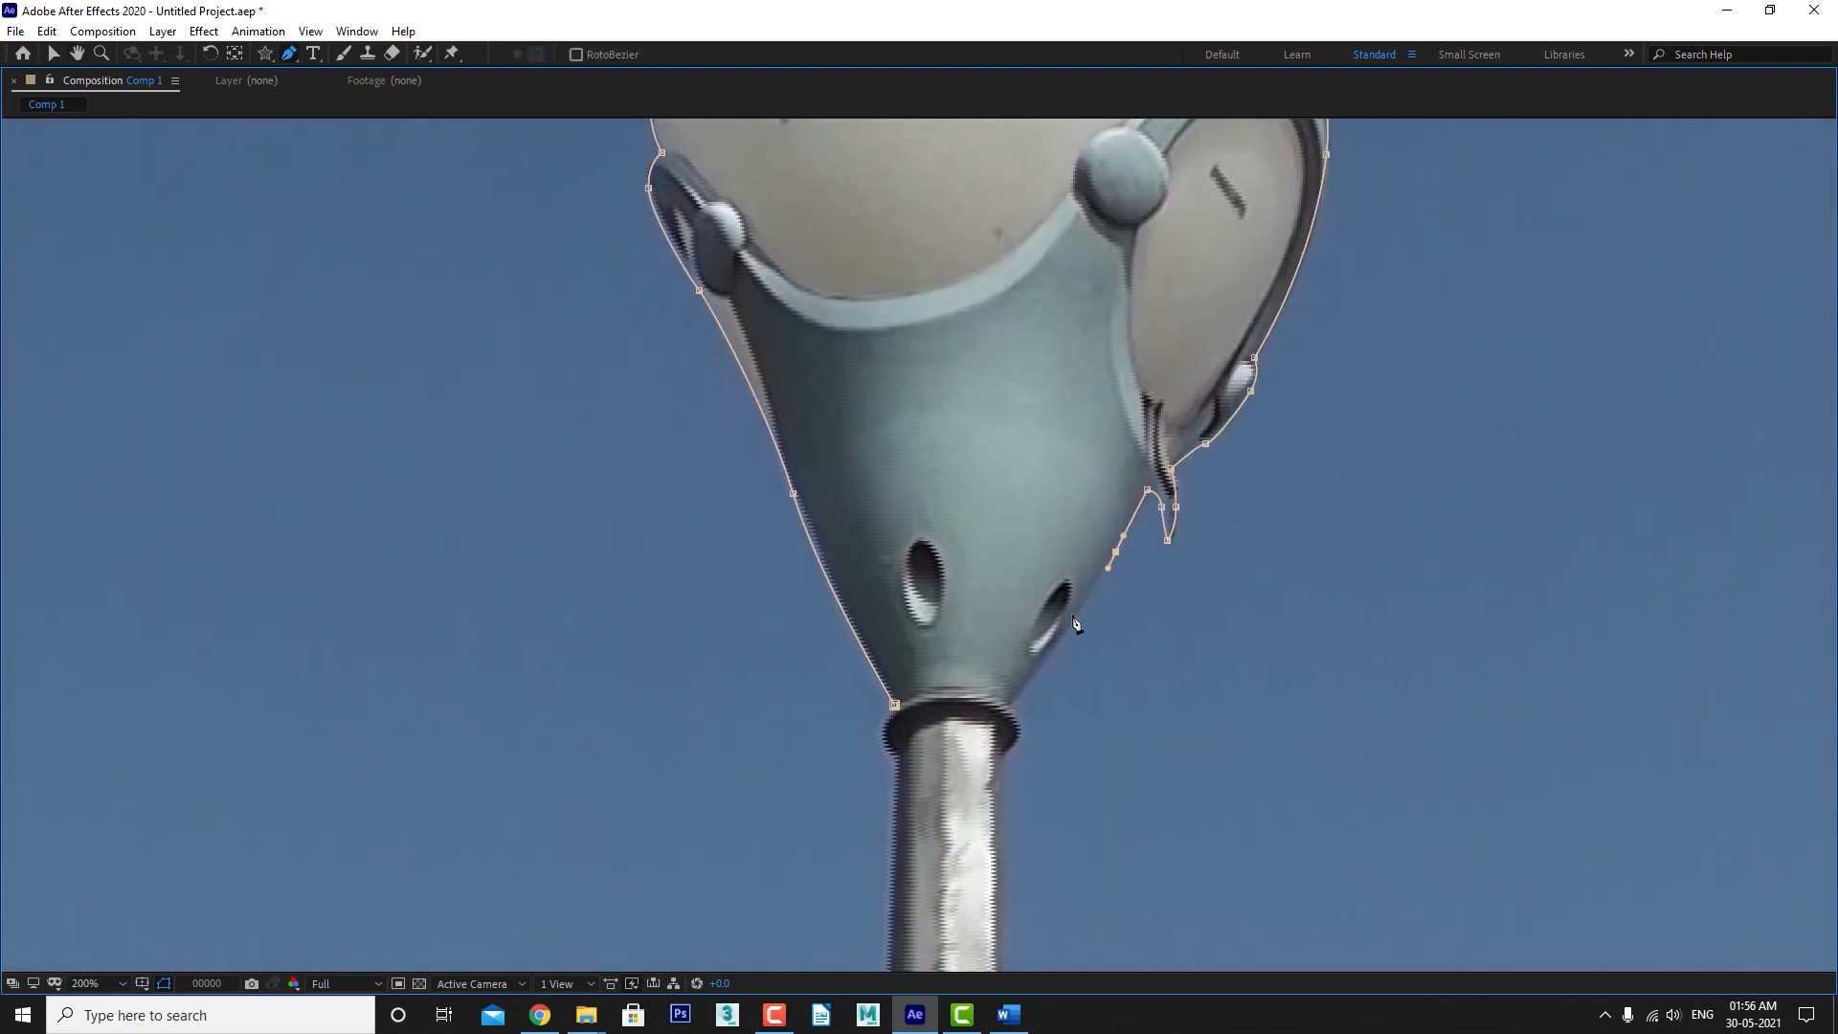
left_click_drag(1067, 632, 1043, 664)
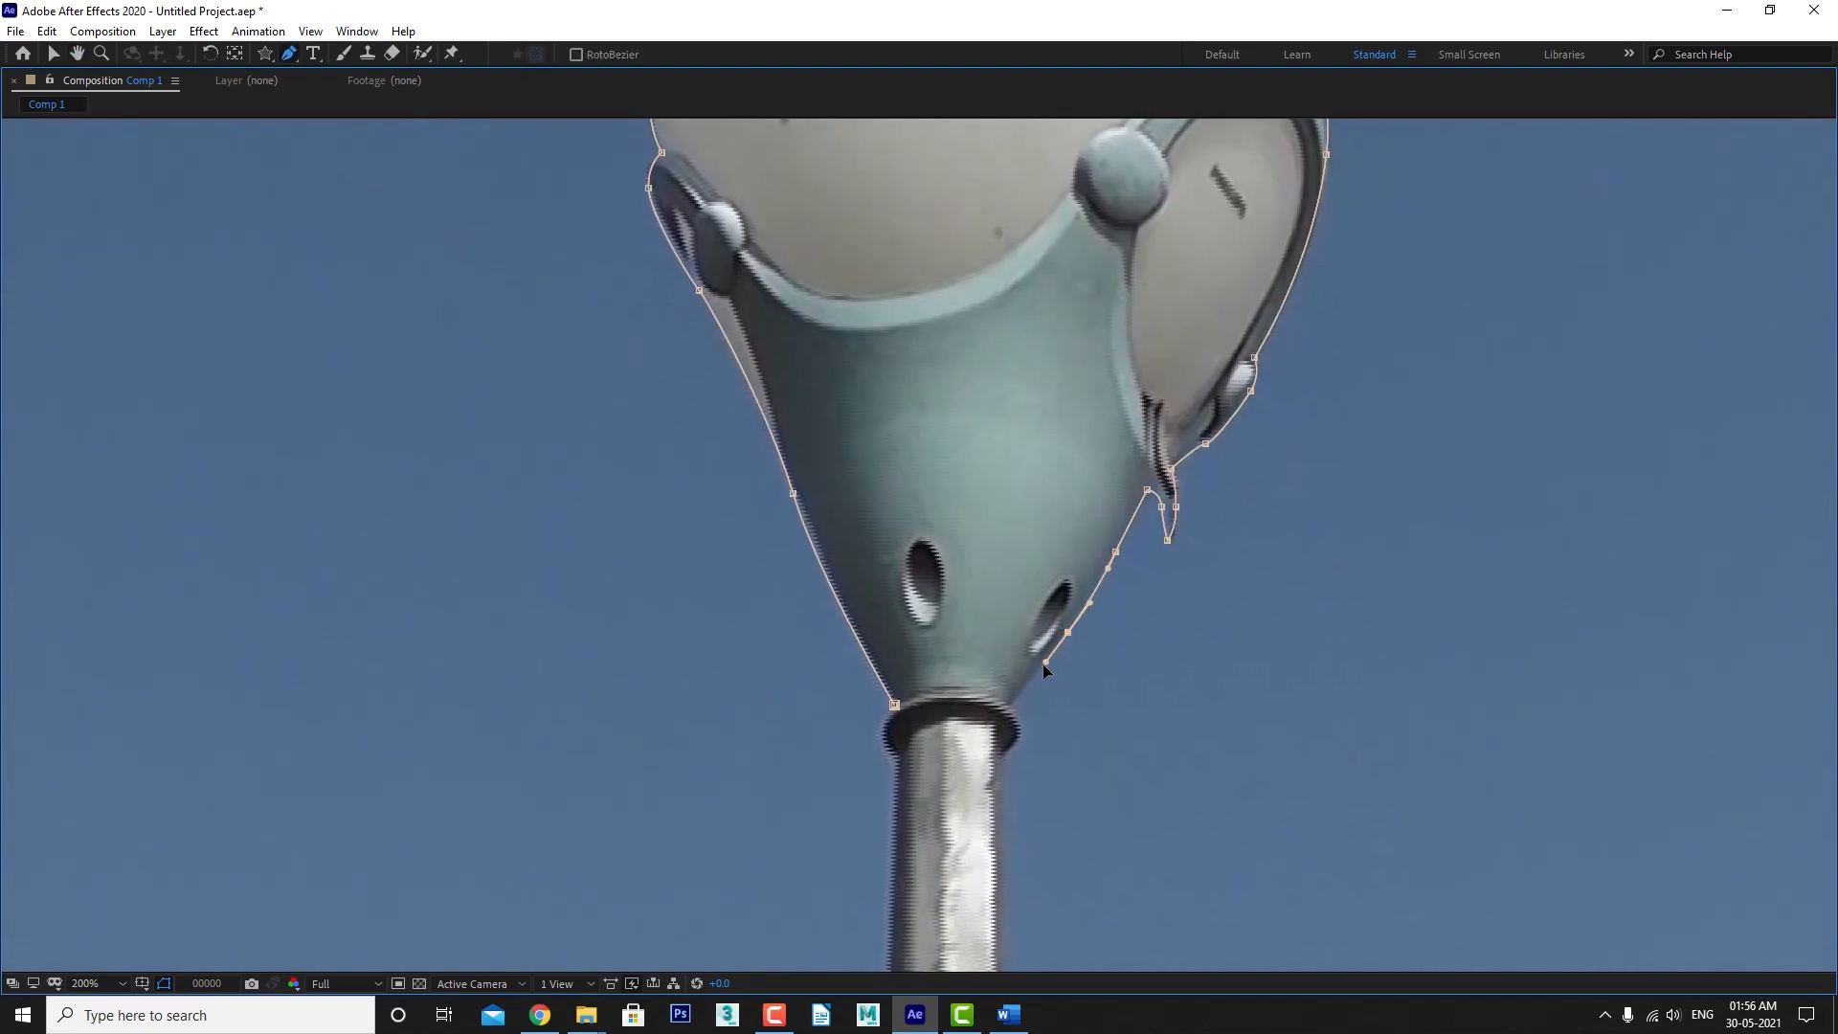
left_click(1012, 702)
left_click(894, 704)
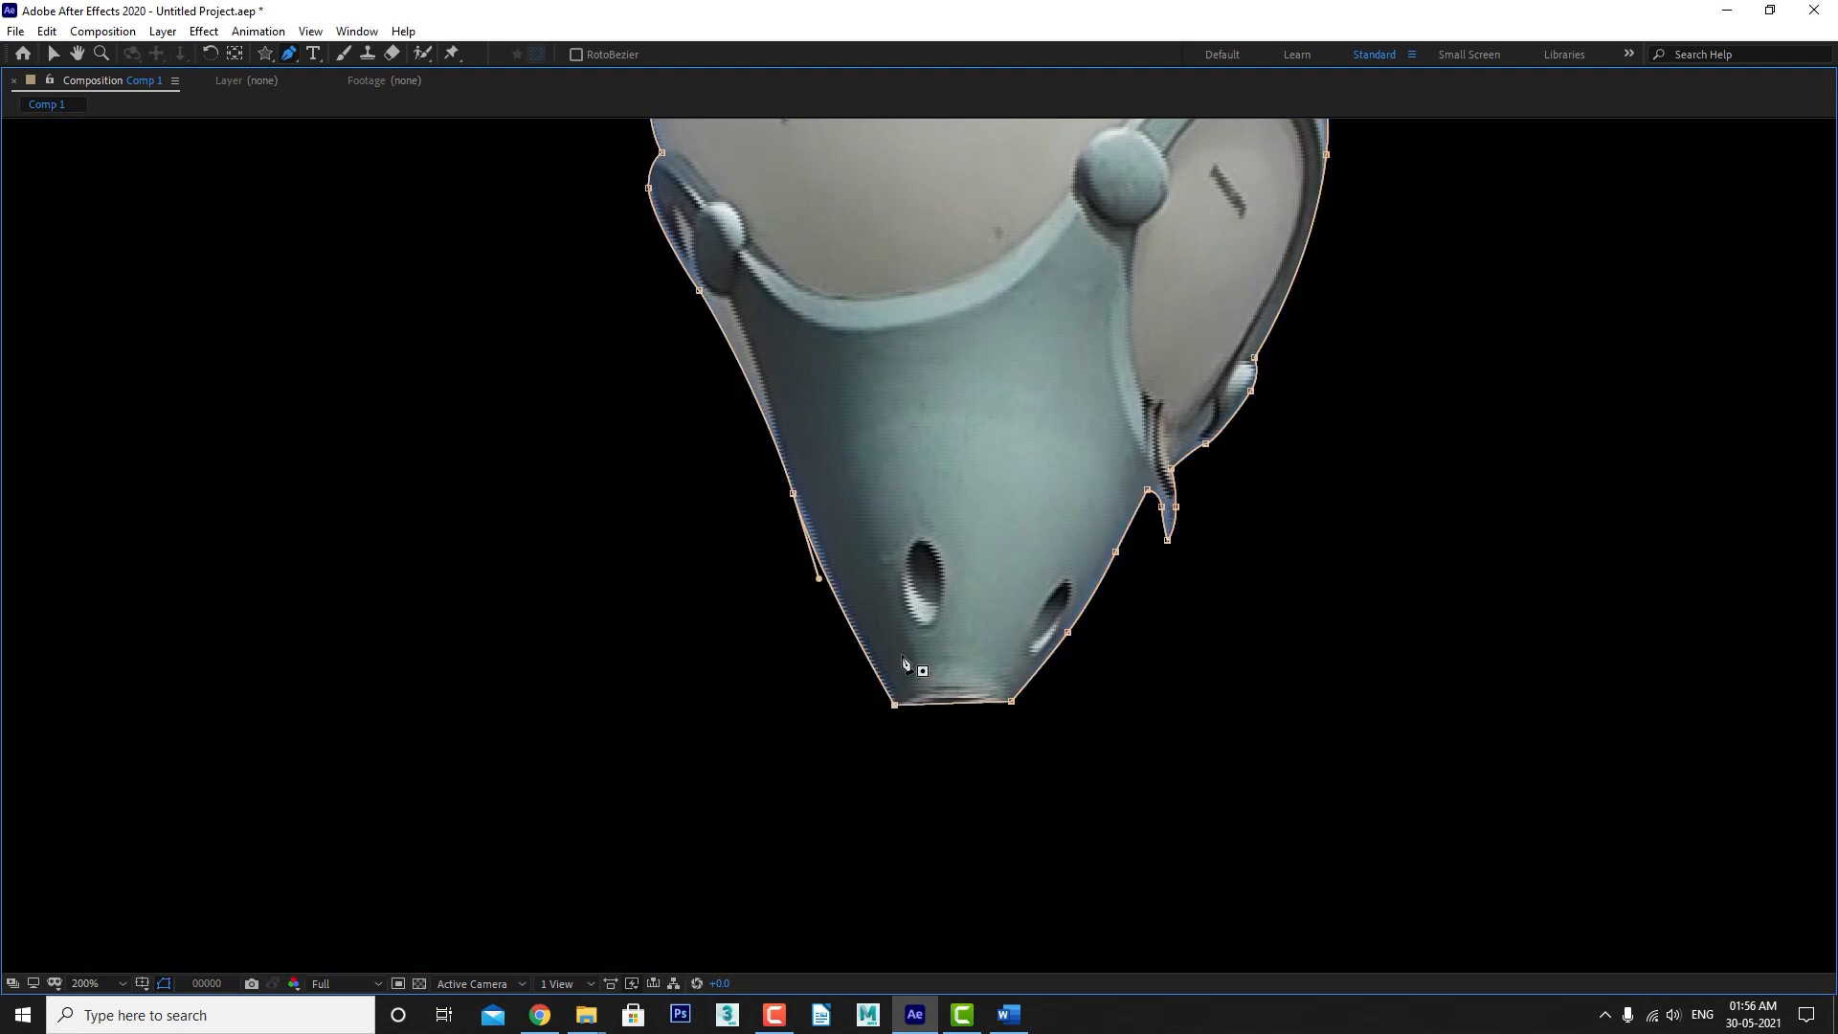
Restore the normal panel layout and expand the 00010.jpg layer's masks to show the properties of Mask 1.
scroll(905, 662, "down", 2)
key("grave")
scroll(1043, 381, "down", 2)
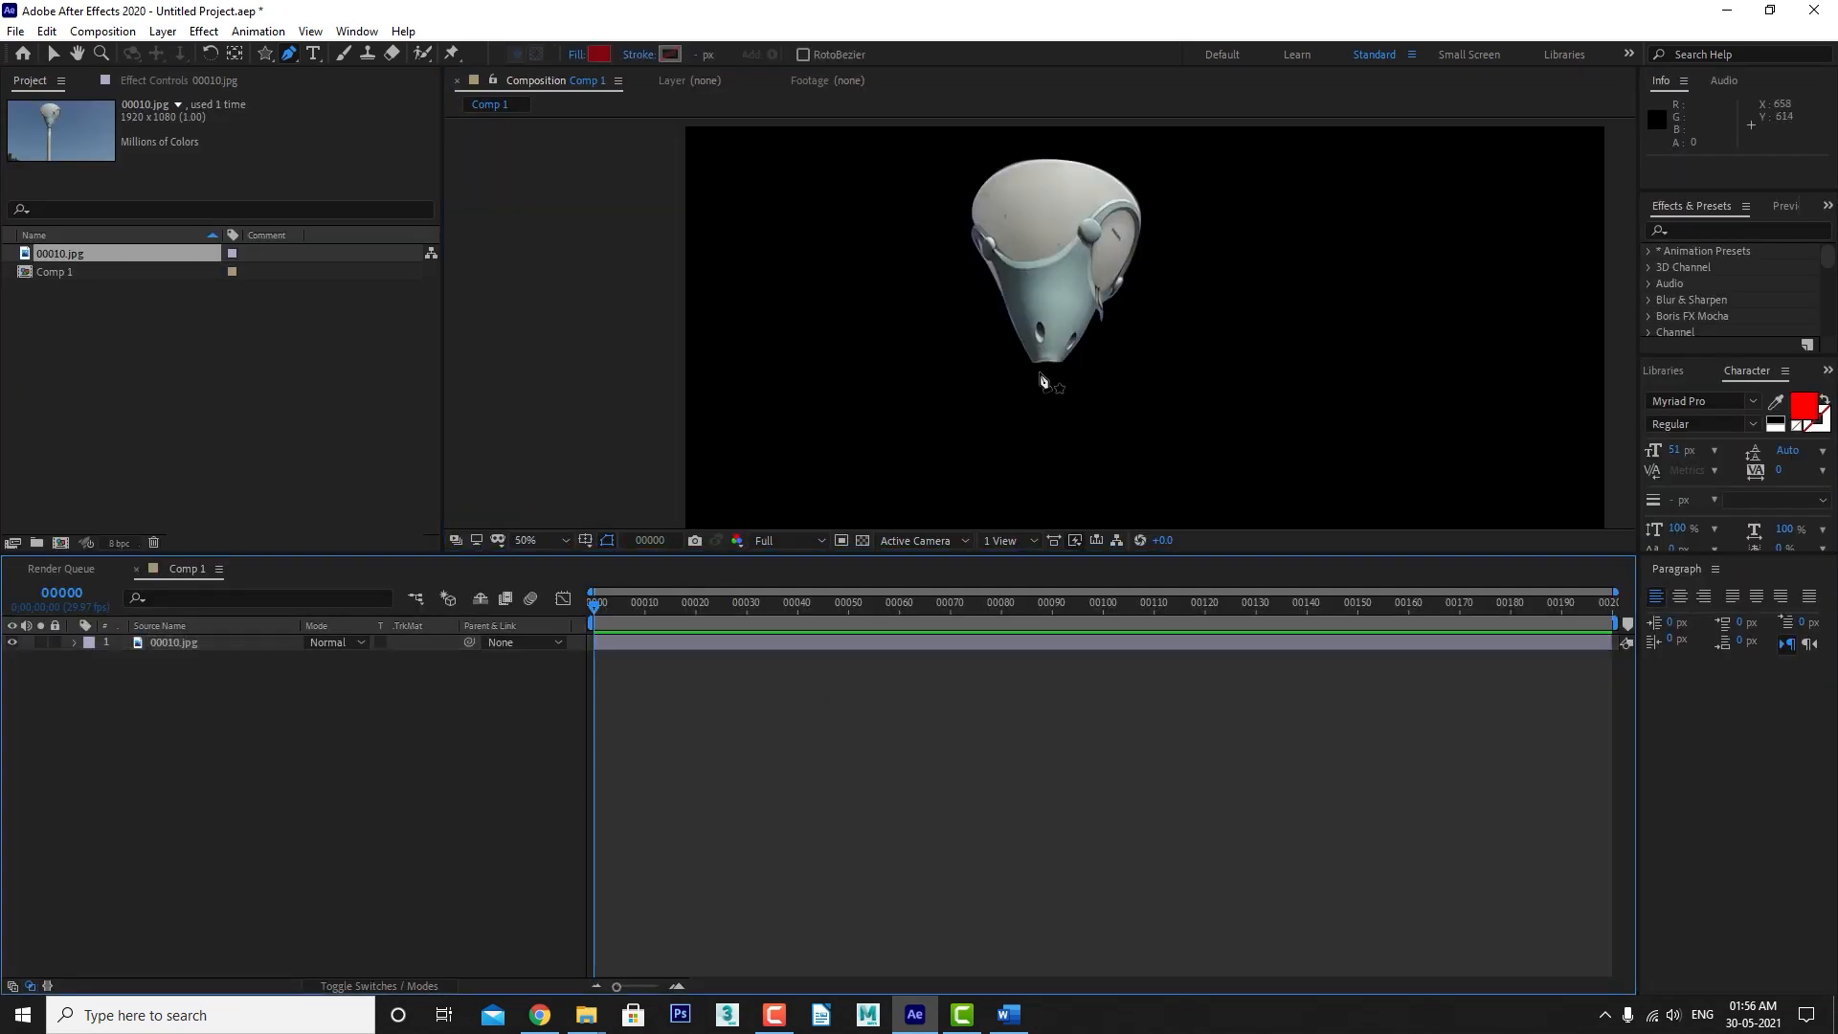
left_click_drag(1044, 381, 1022, 463)
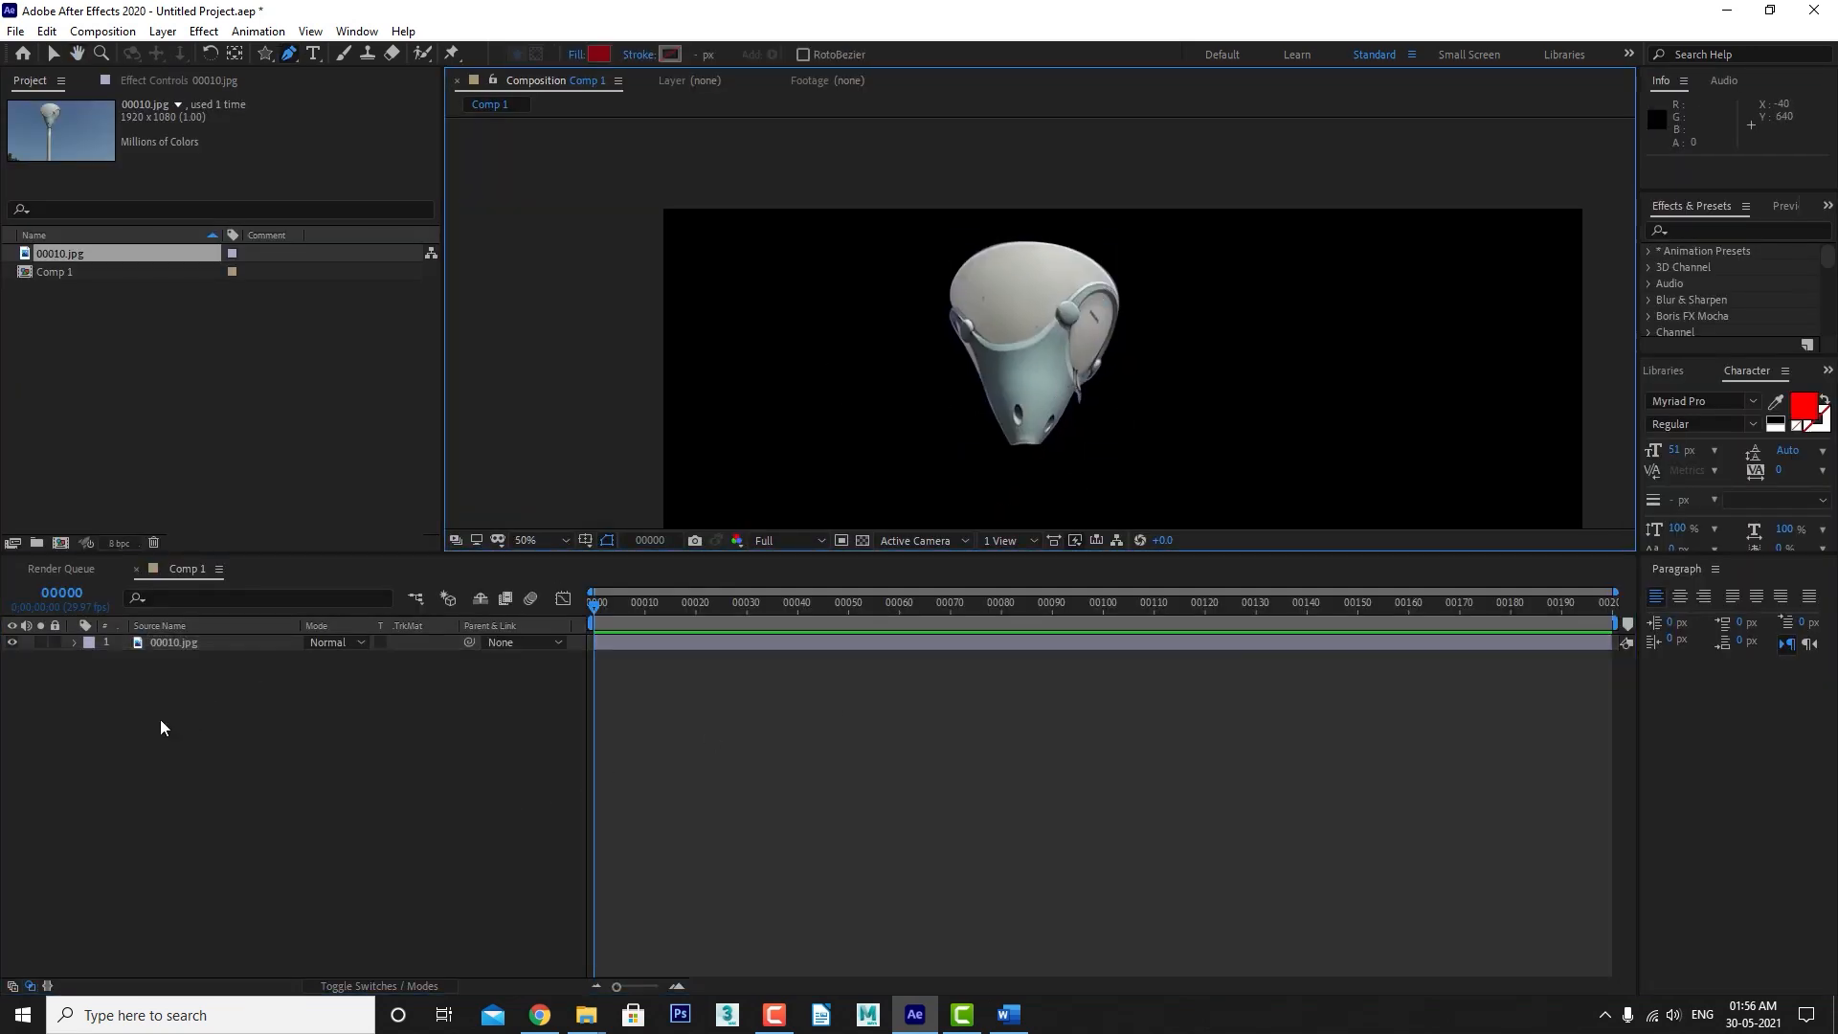
left_click(159, 647)
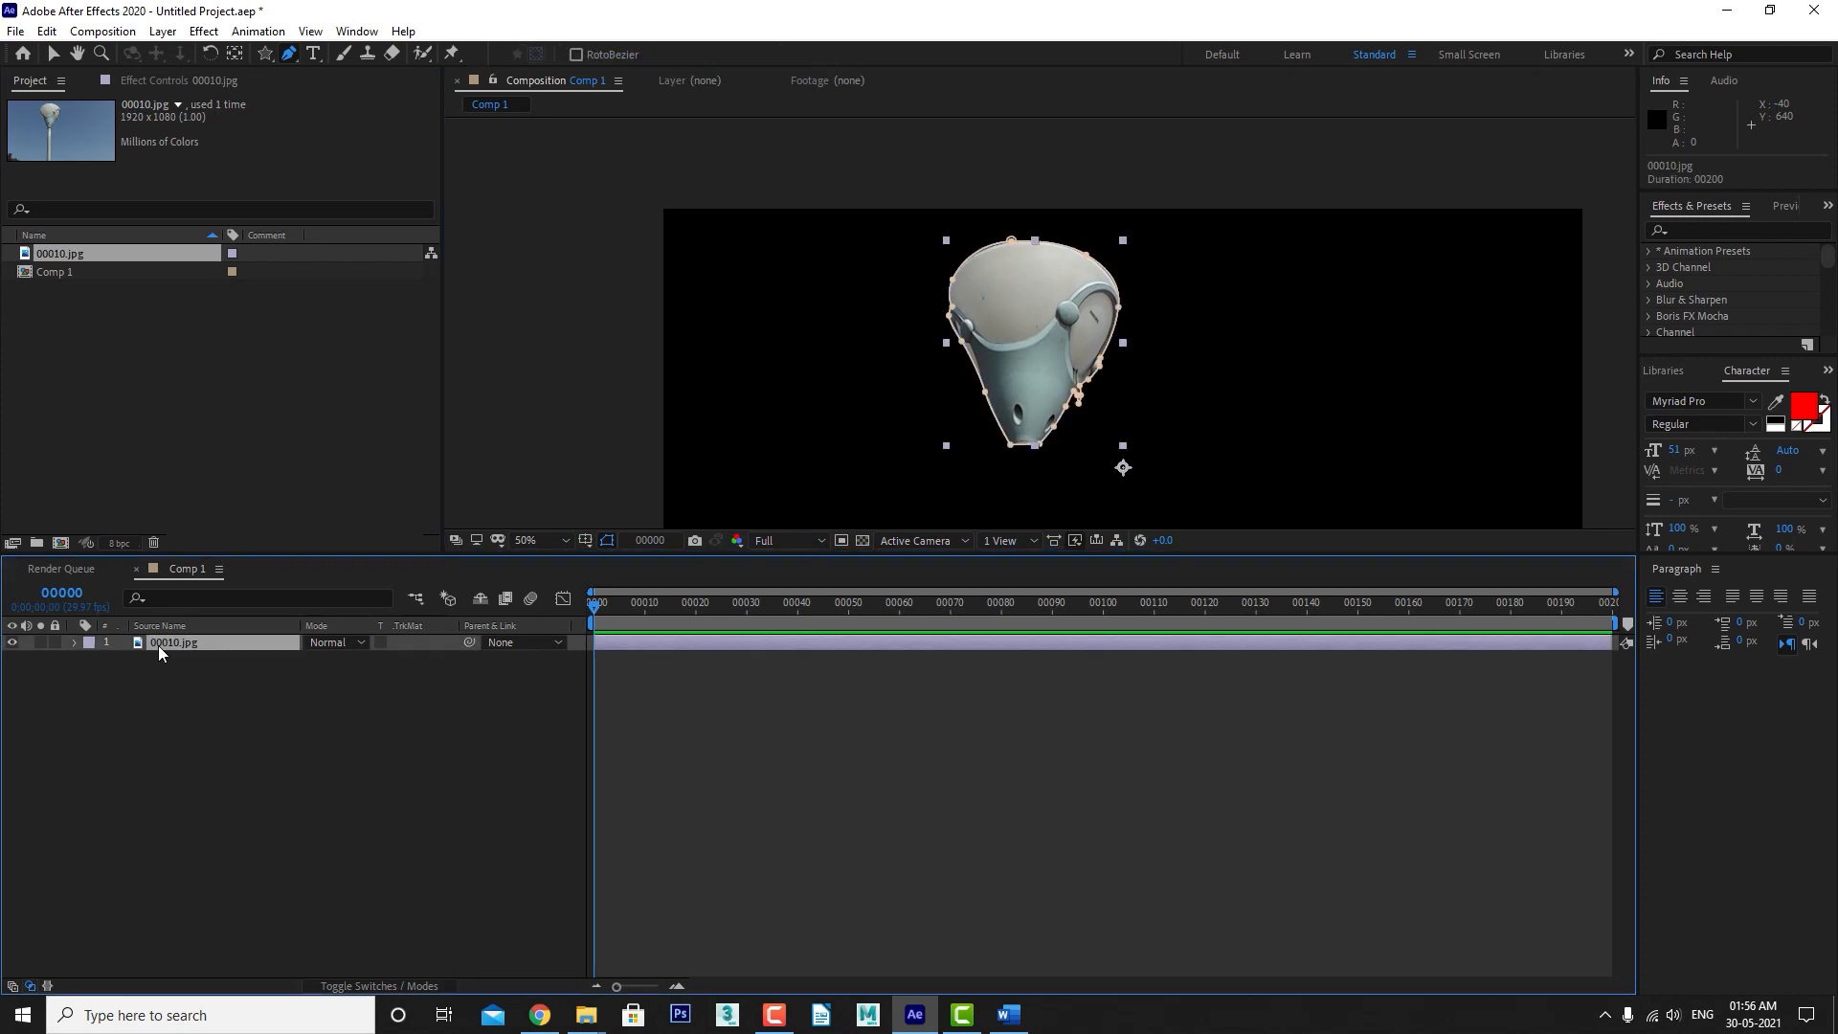
left_click(74, 642)
left_click(124, 680)
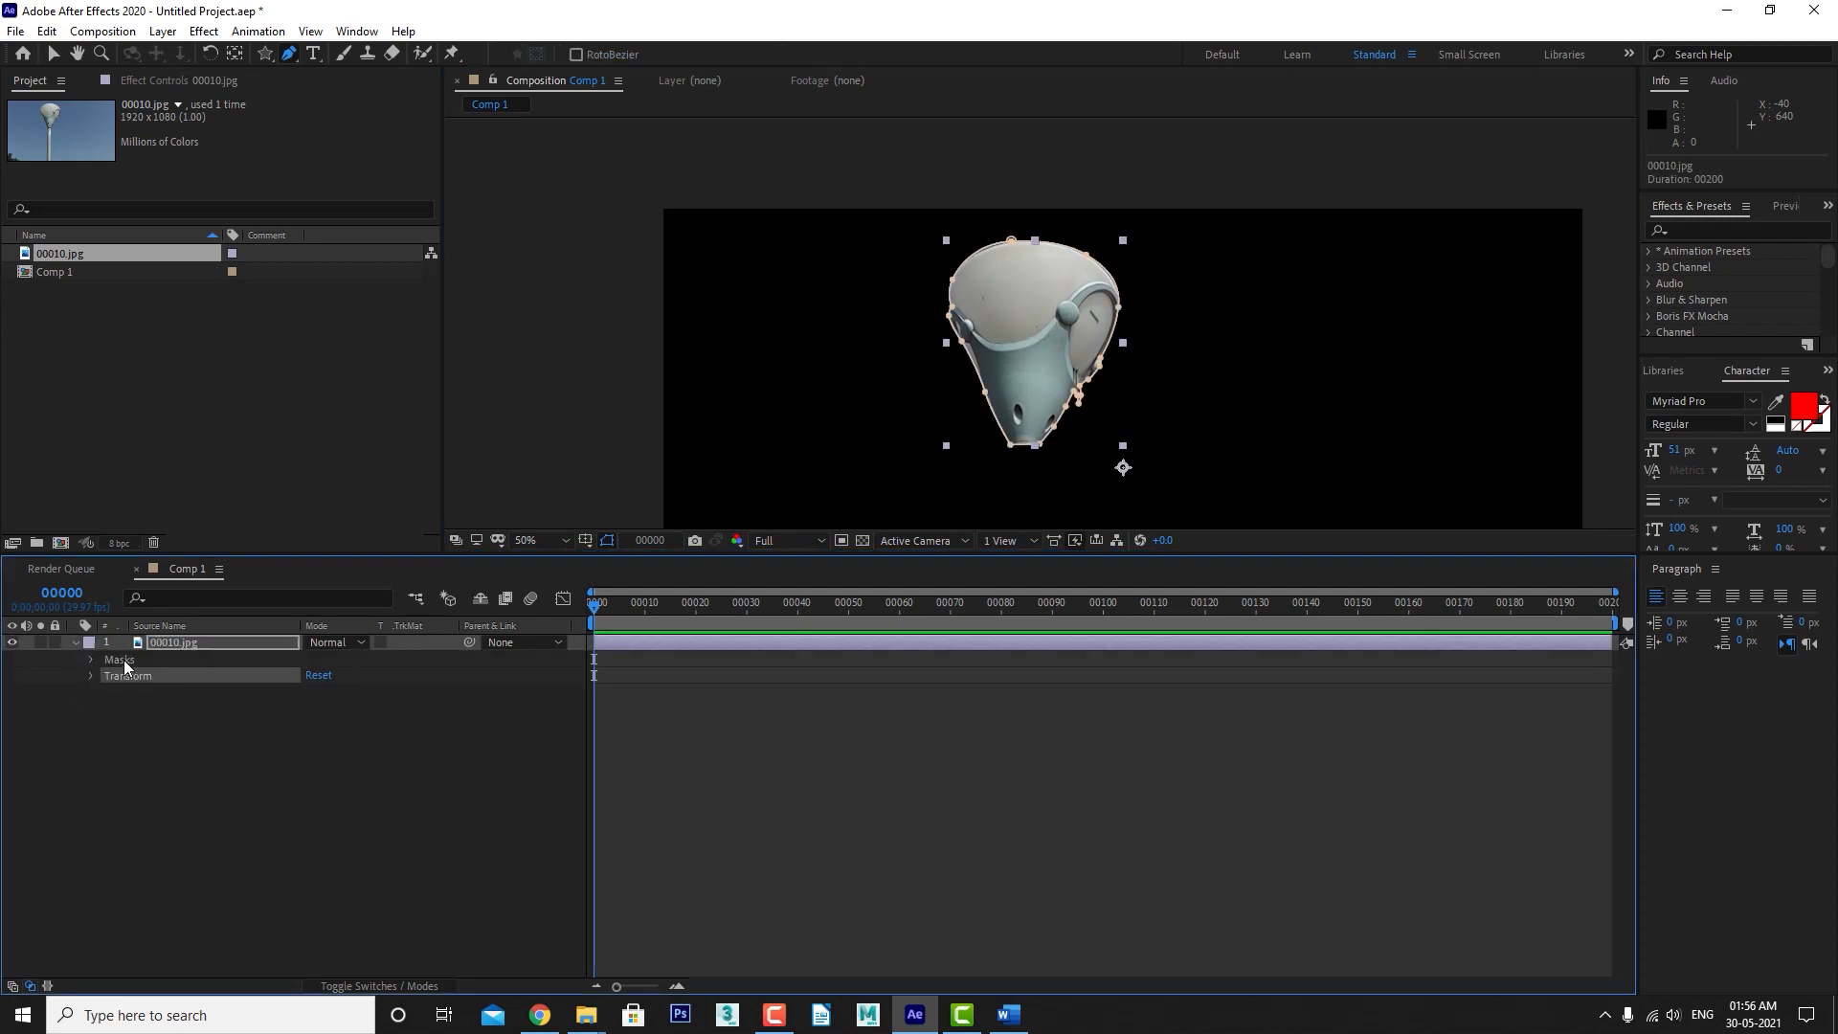
left_click(121, 660)
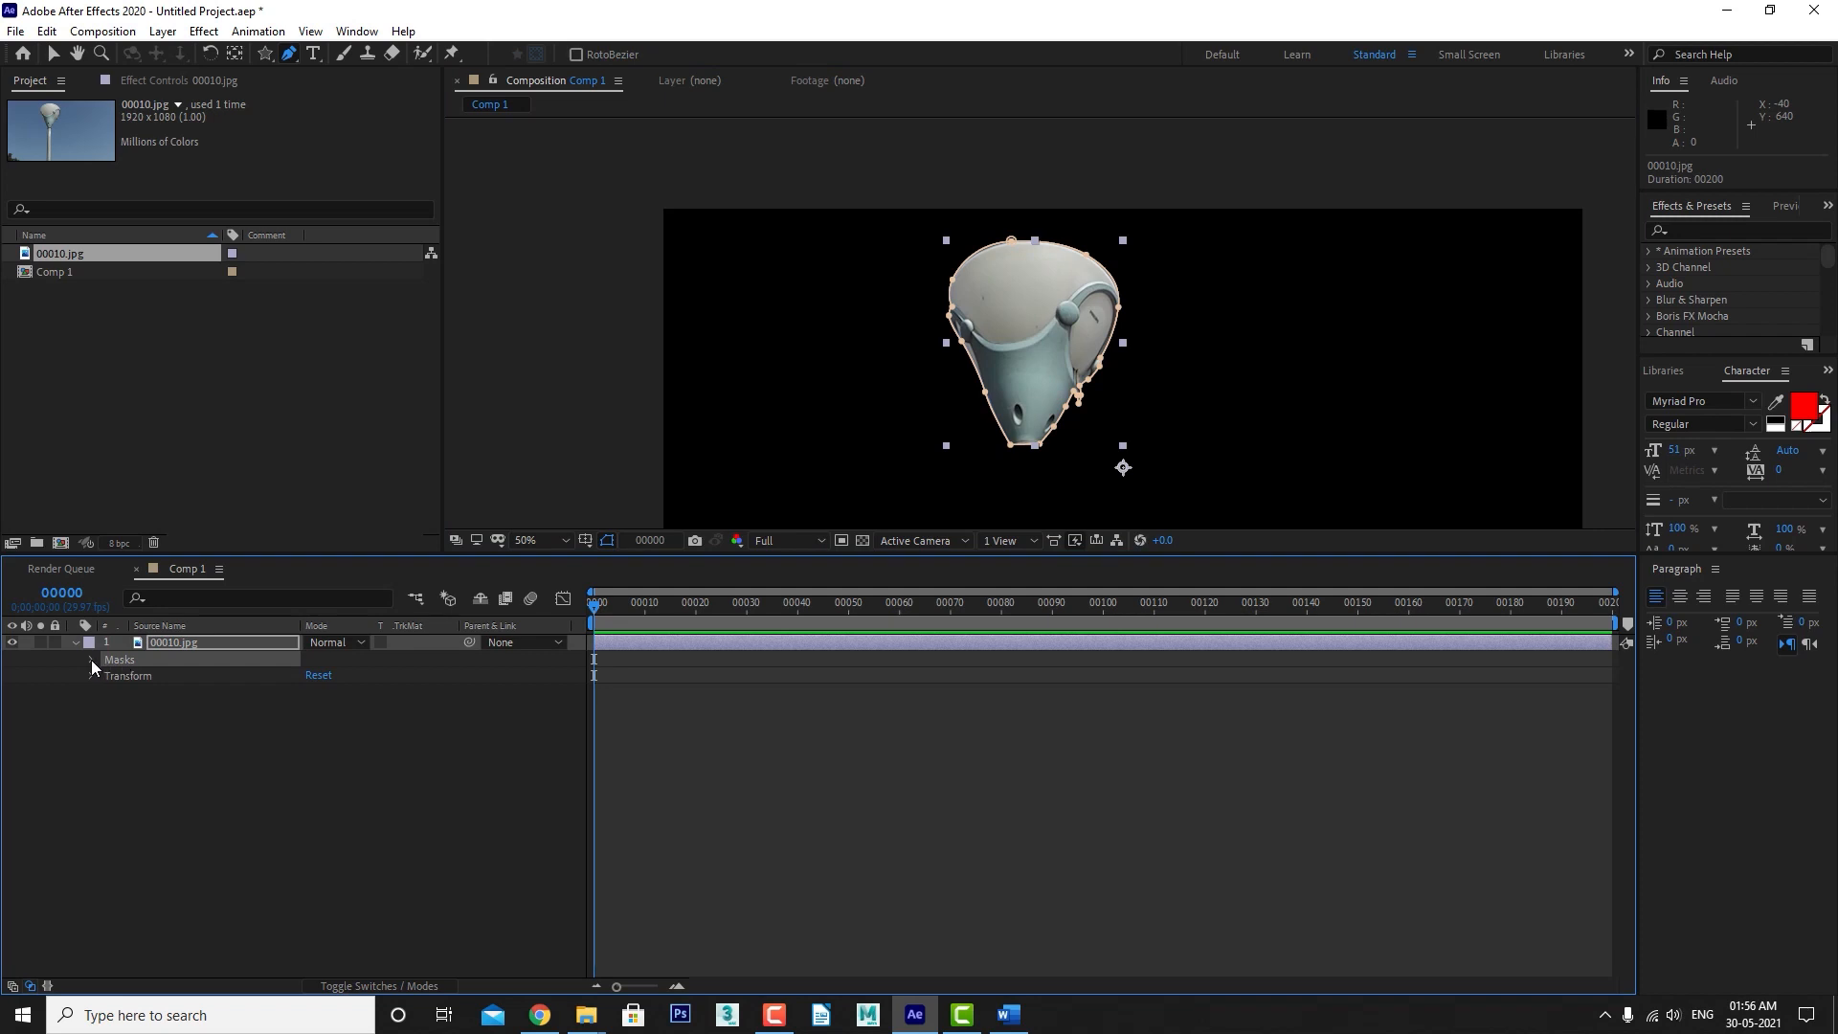
left_click(91, 660)
left_click(107, 676)
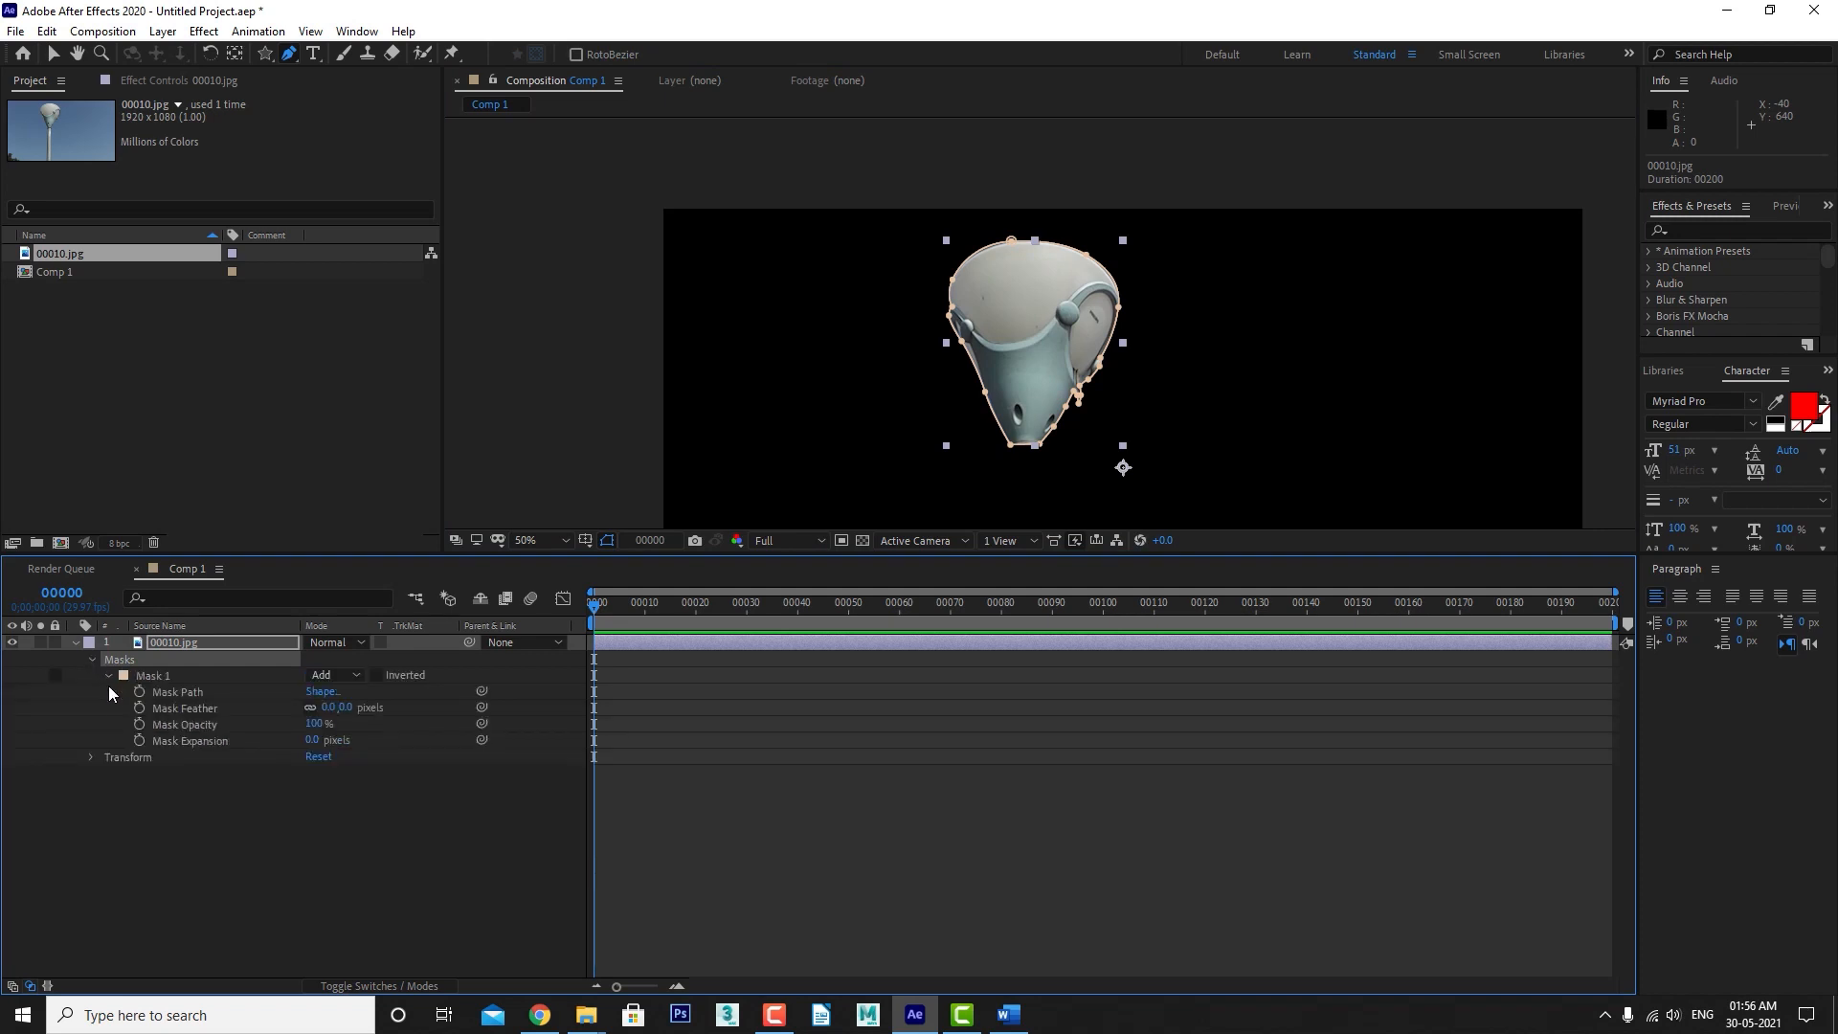
Review Mask 1's Mask Path, Mask Feather, Mask Opacity and Mask Expansion properties one after another.
left_click(176, 692)
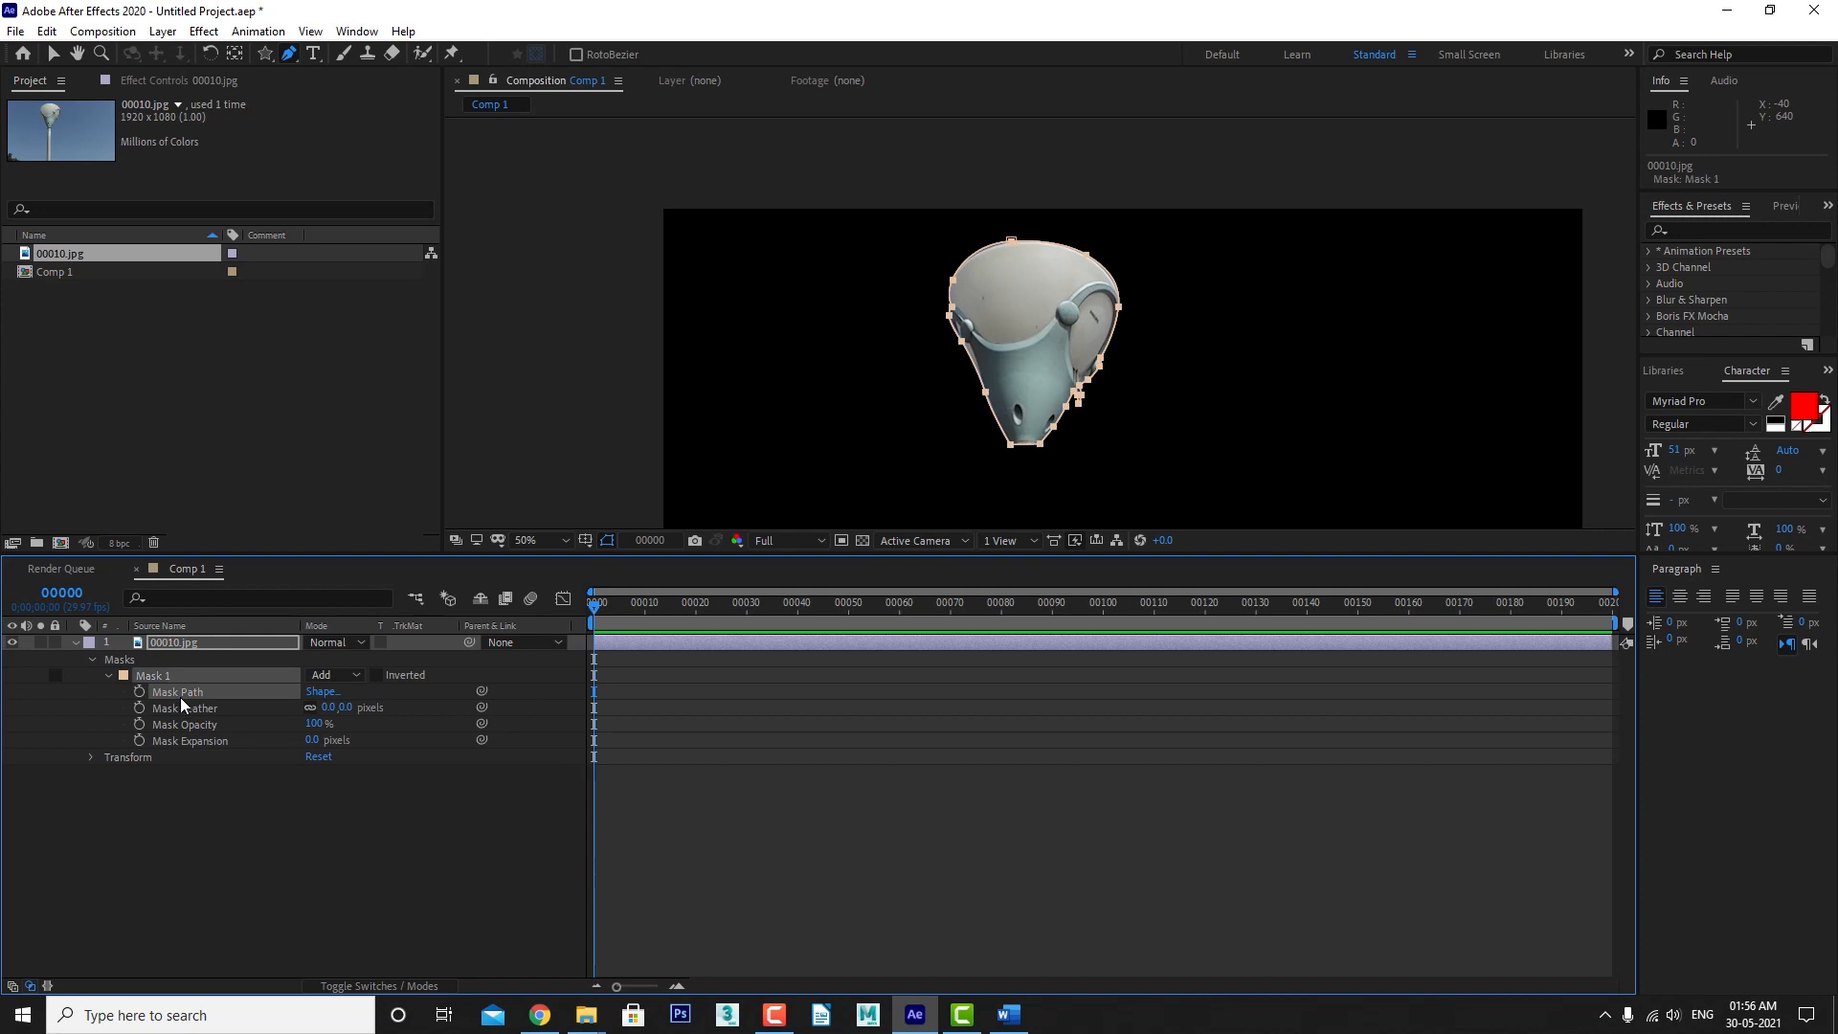
left_click(183, 707)
left_click(188, 724)
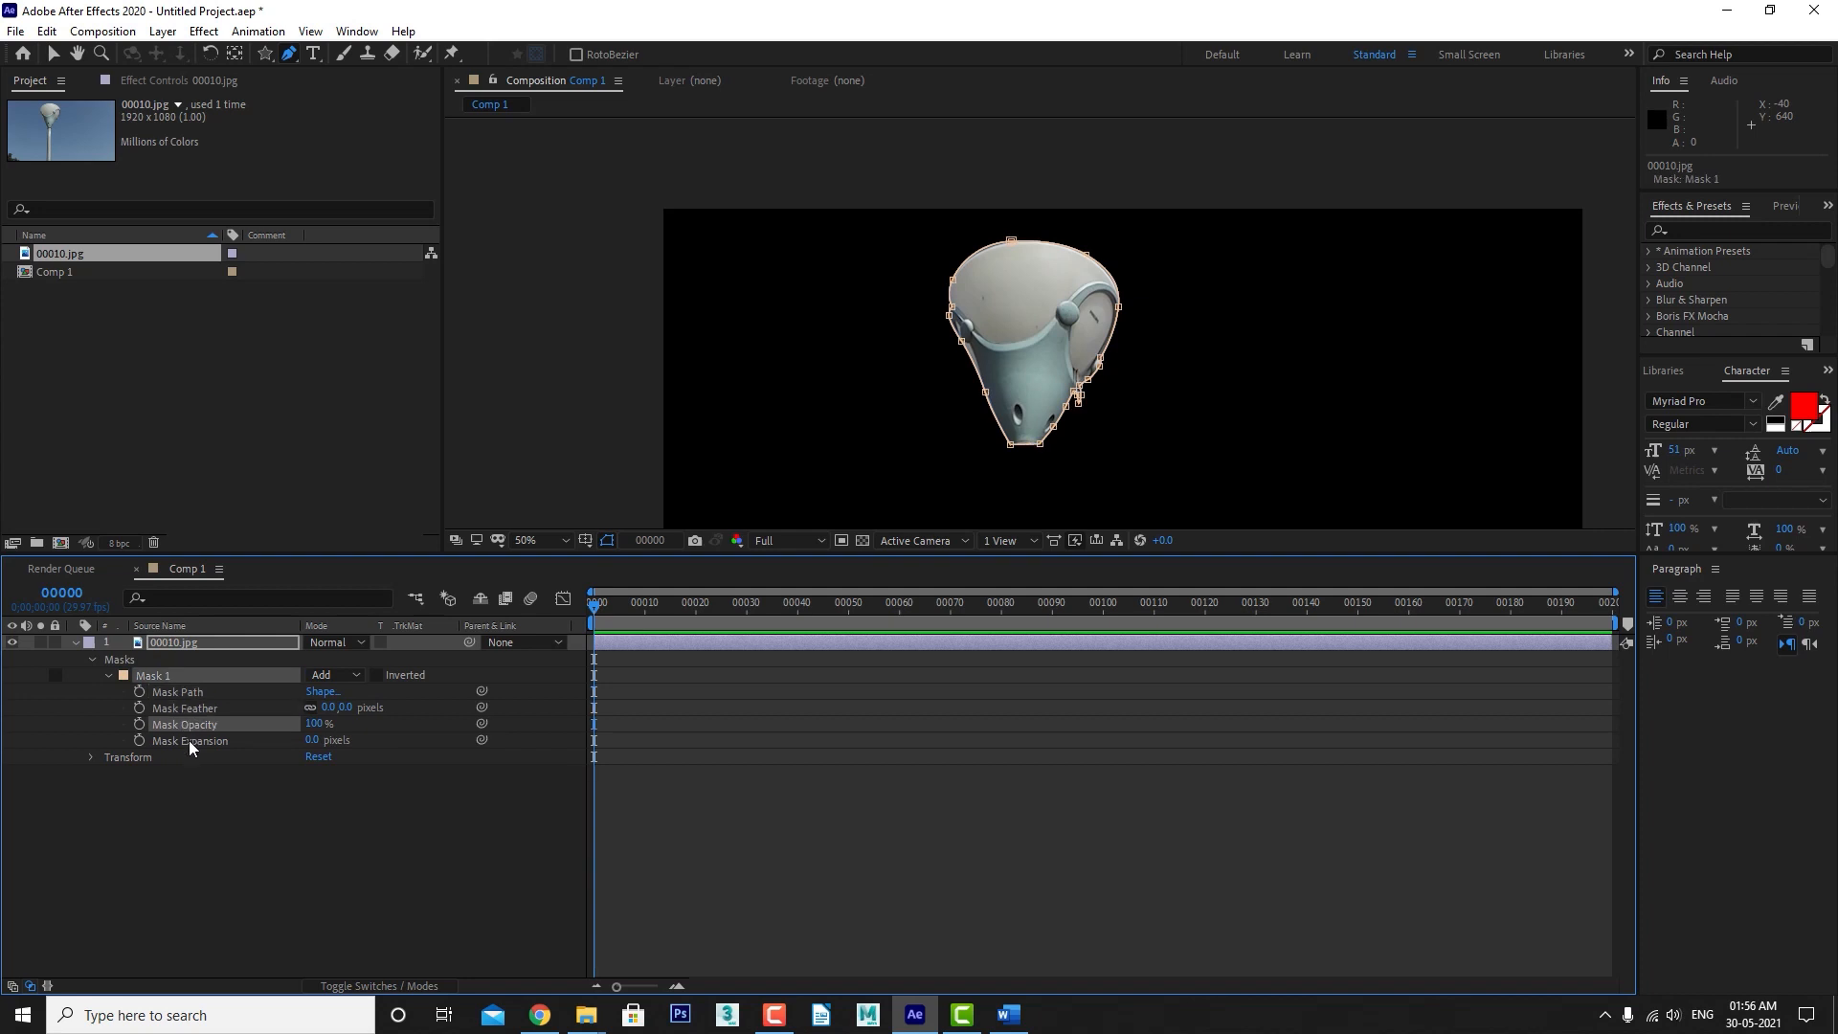
left_click(188, 741)
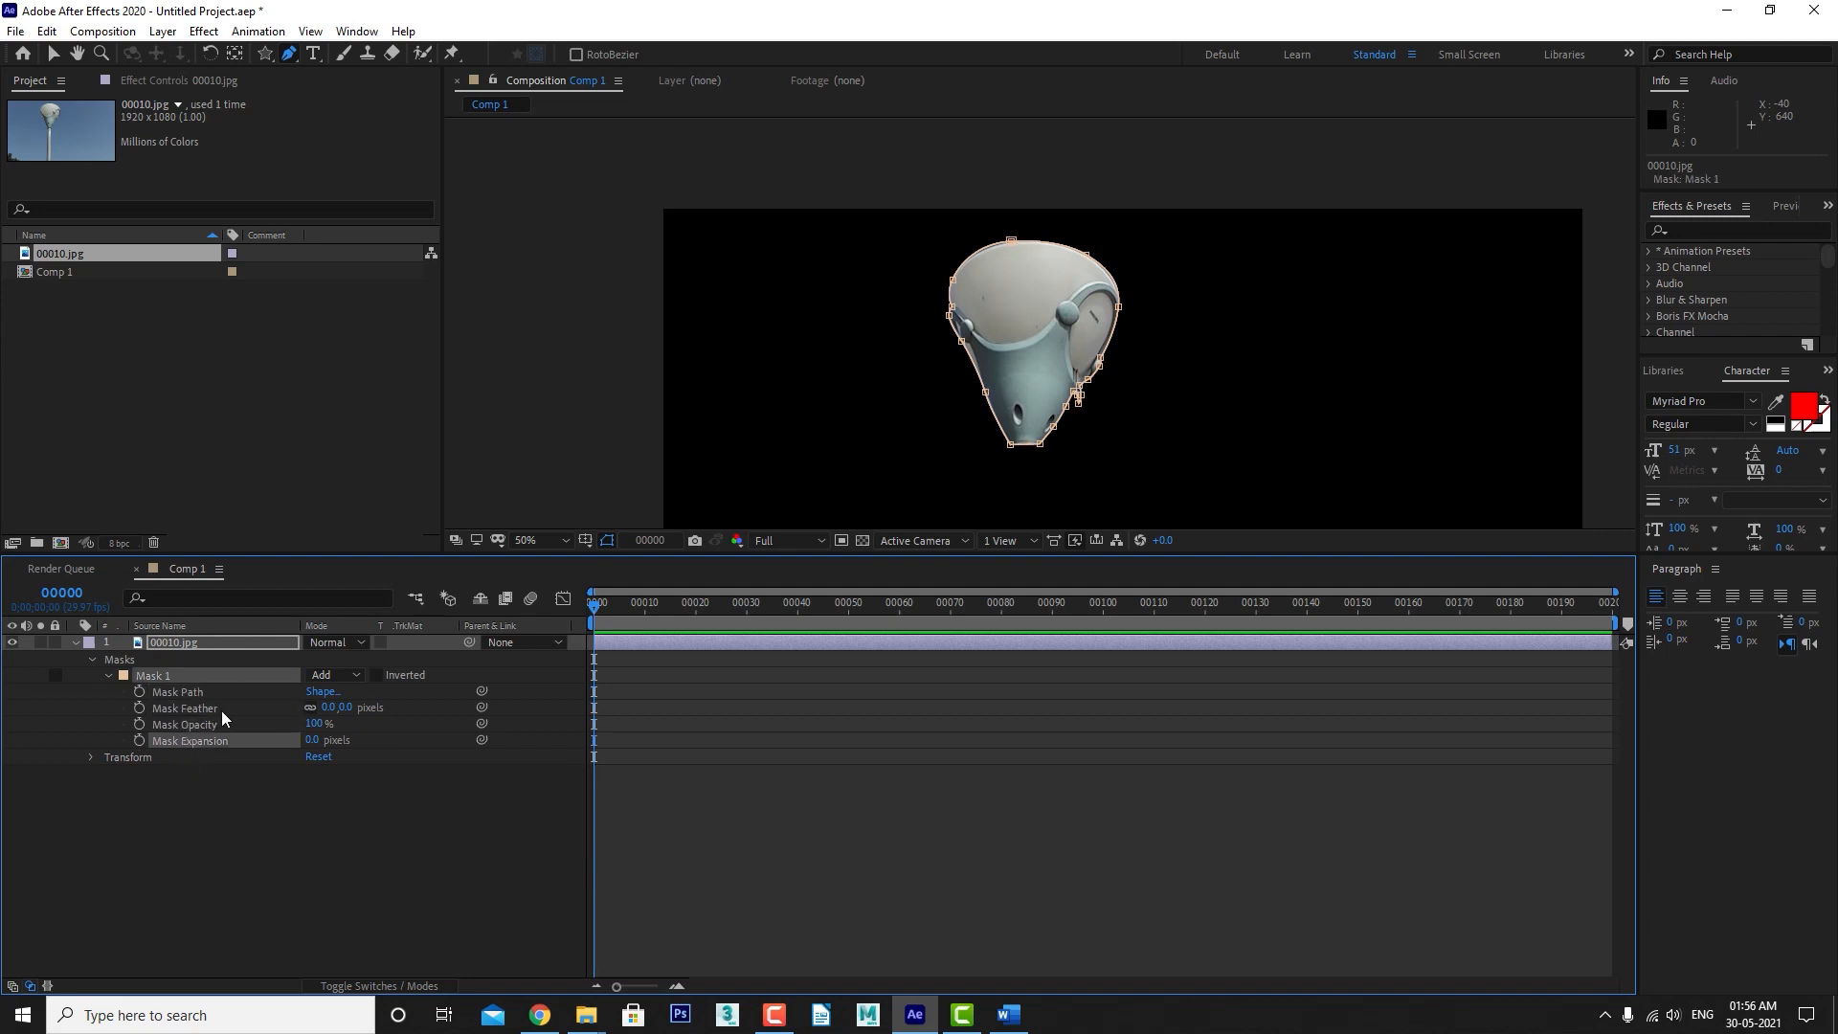
left_click(159, 692)
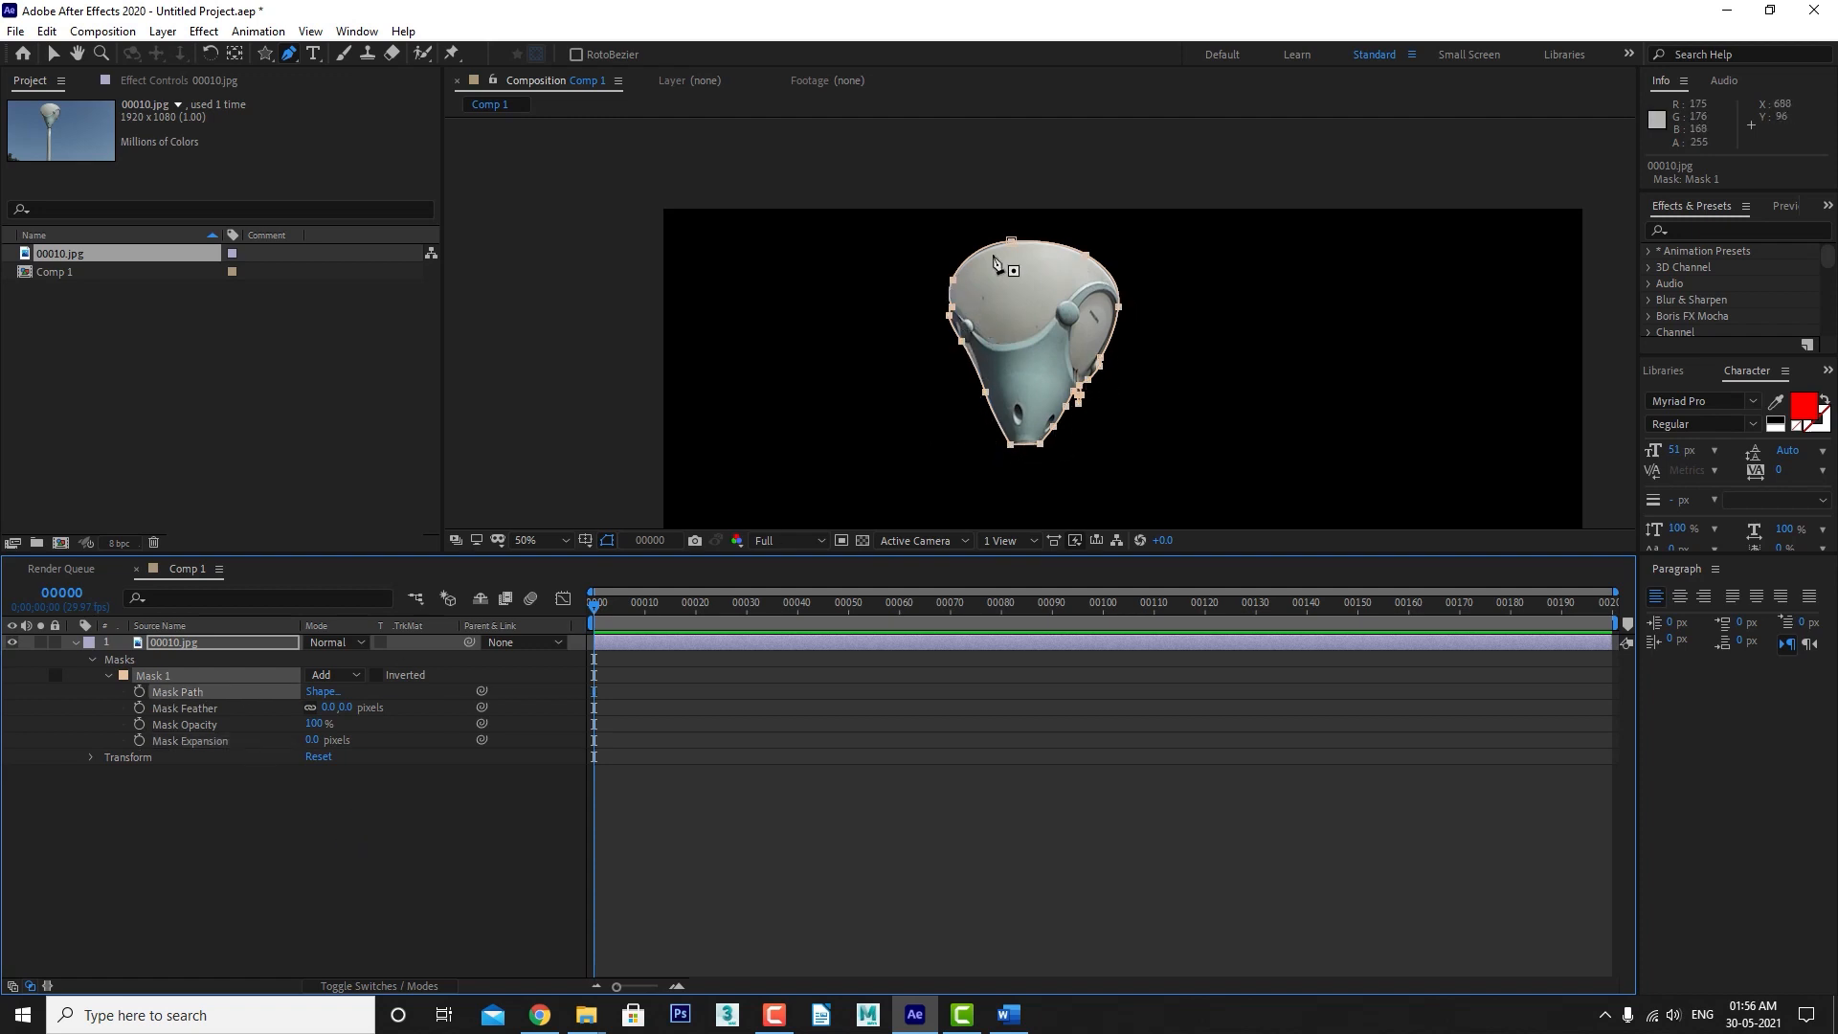
left_click(325, 852)
Try out Mask 1's feather, lower its Mask Opacity to 0%, and set the opacity back to 100%.
left_click(186, 709)
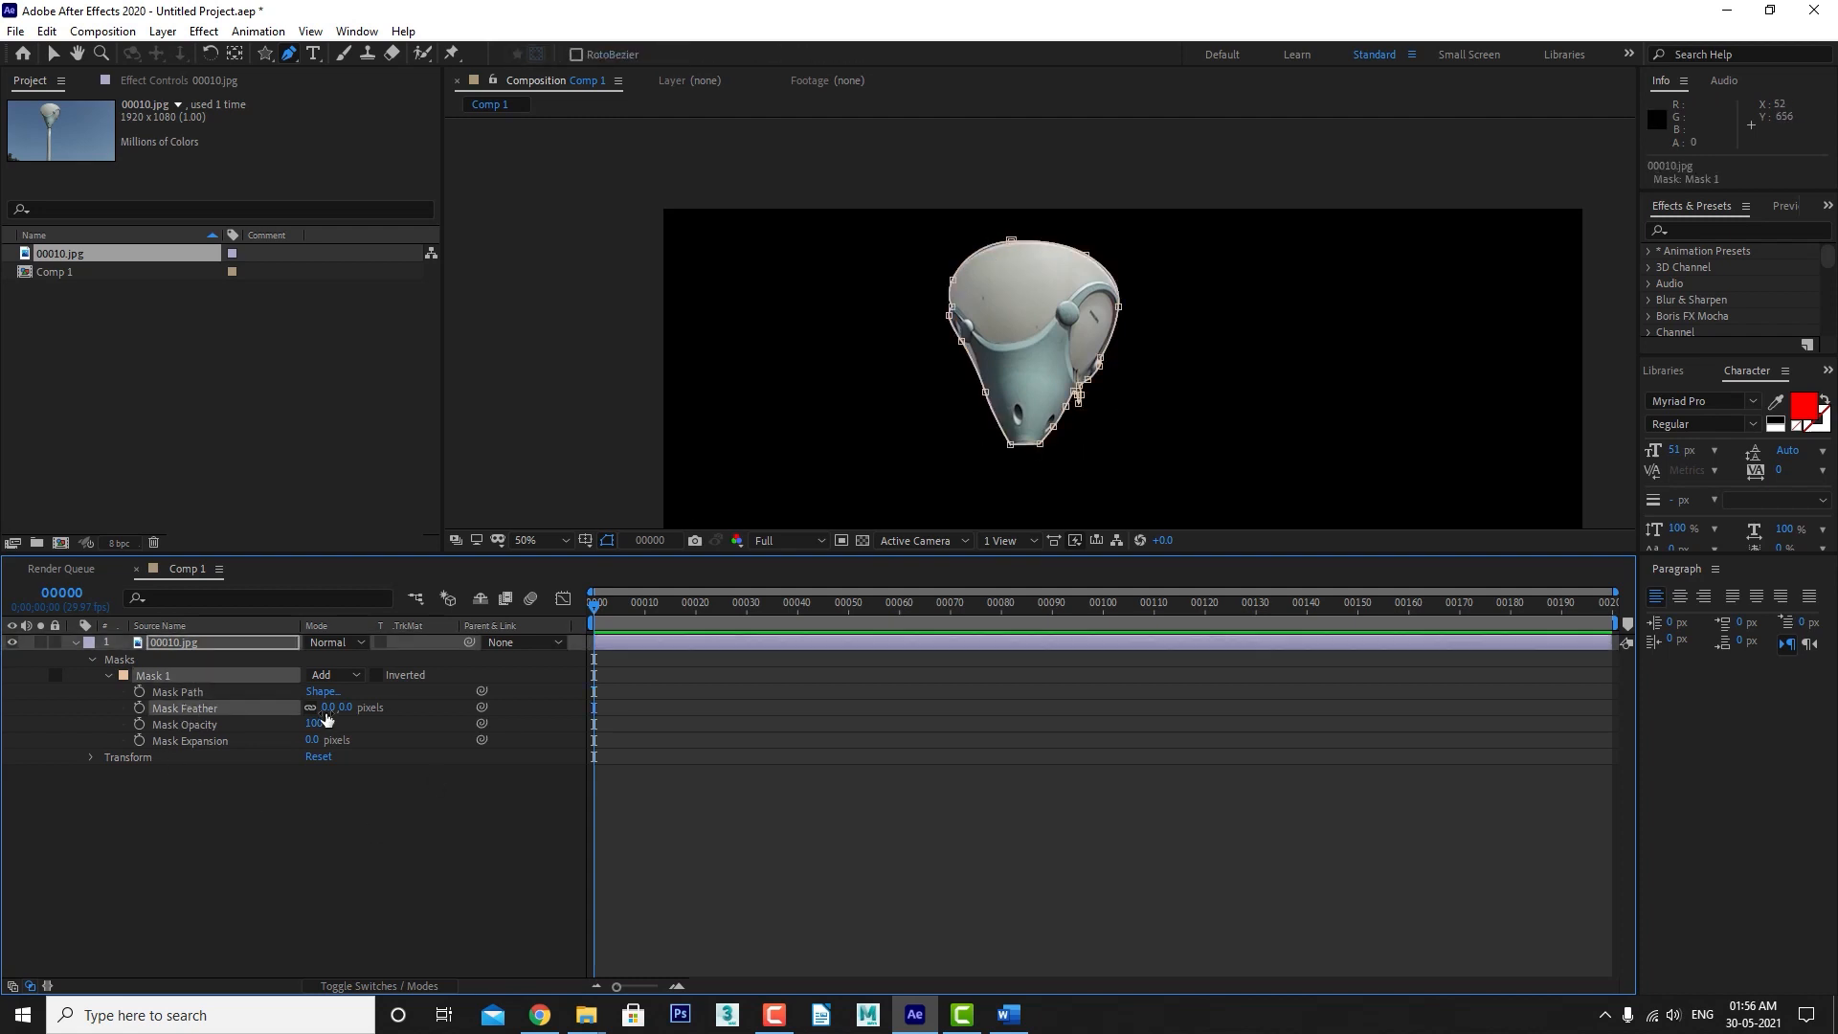
left_click_drag(342, 710, 165, 730)
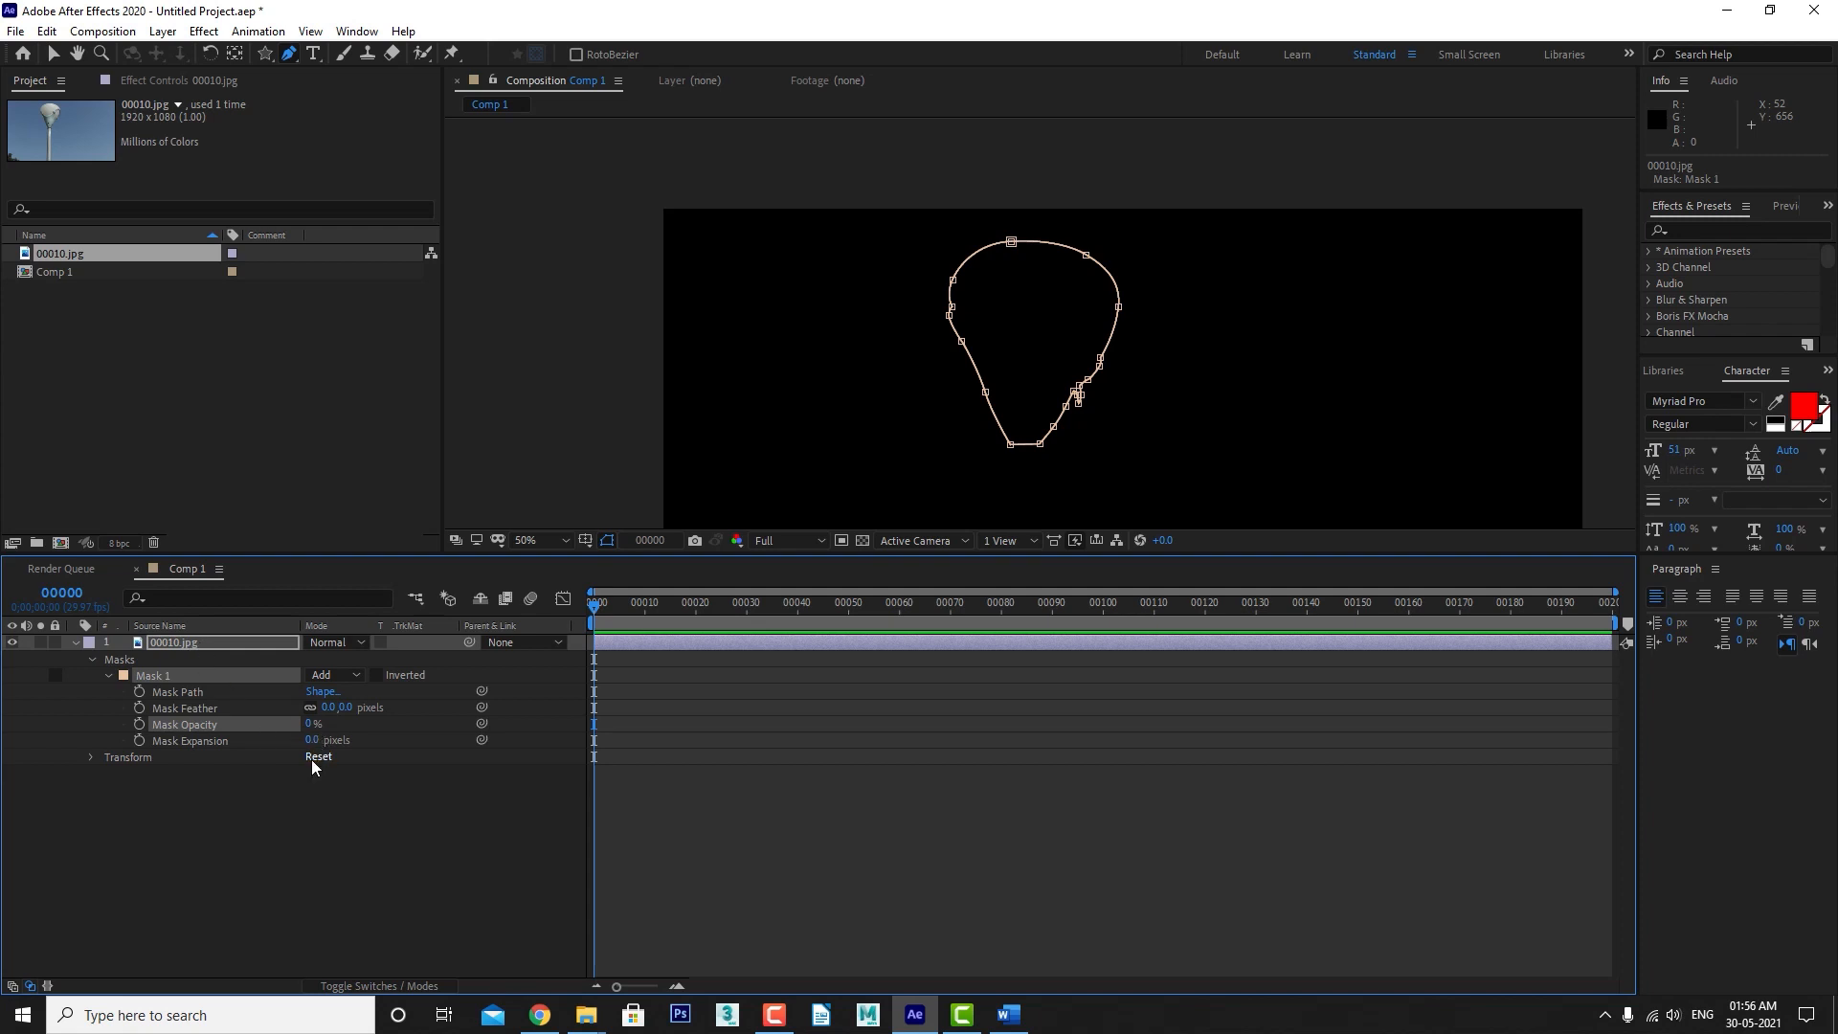
left_click_drag(309, 726, 383, 726)
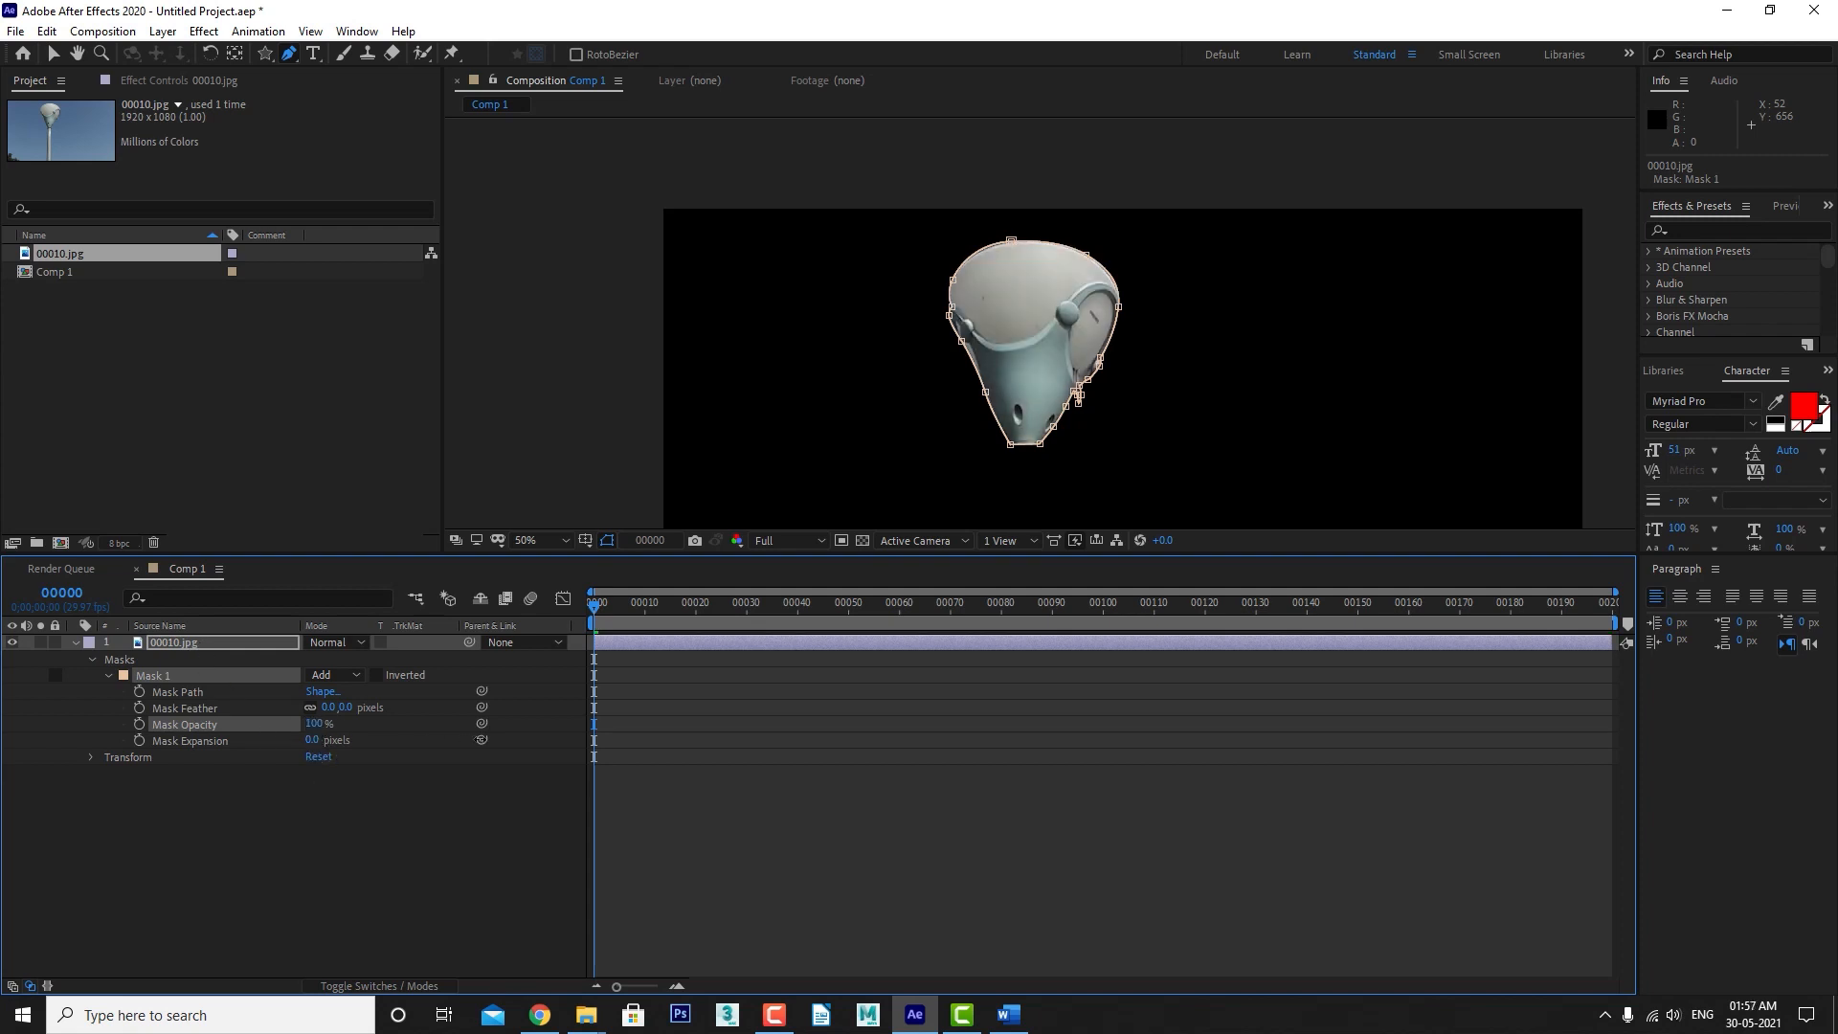
Try a larger Mask Expansion on Mask 1 and set it back to 0 pixels.
left_click(219, 740)
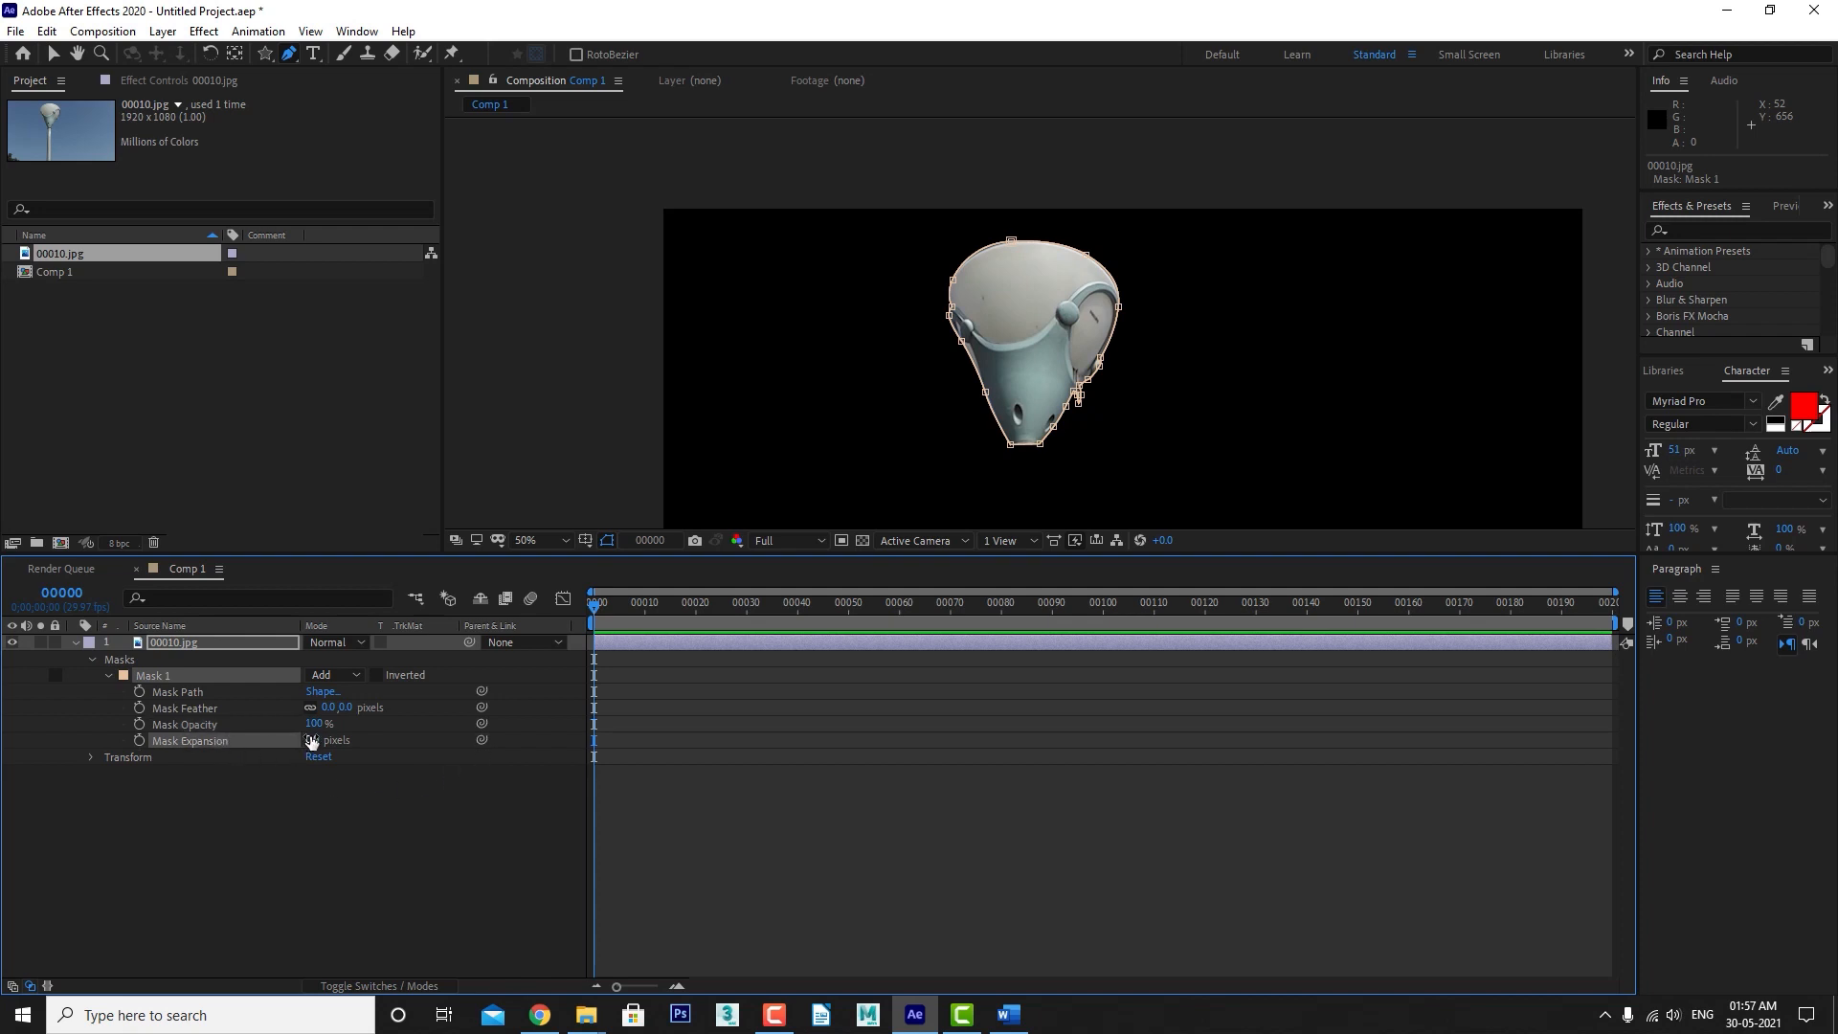
mouse_move(312, 740)
left_mouse_down()
mouse_move(350, 738)
mouse_move(277, 728)
mouse_move(345, 740)
mouse_move(312, 742)
left_mouse_up()
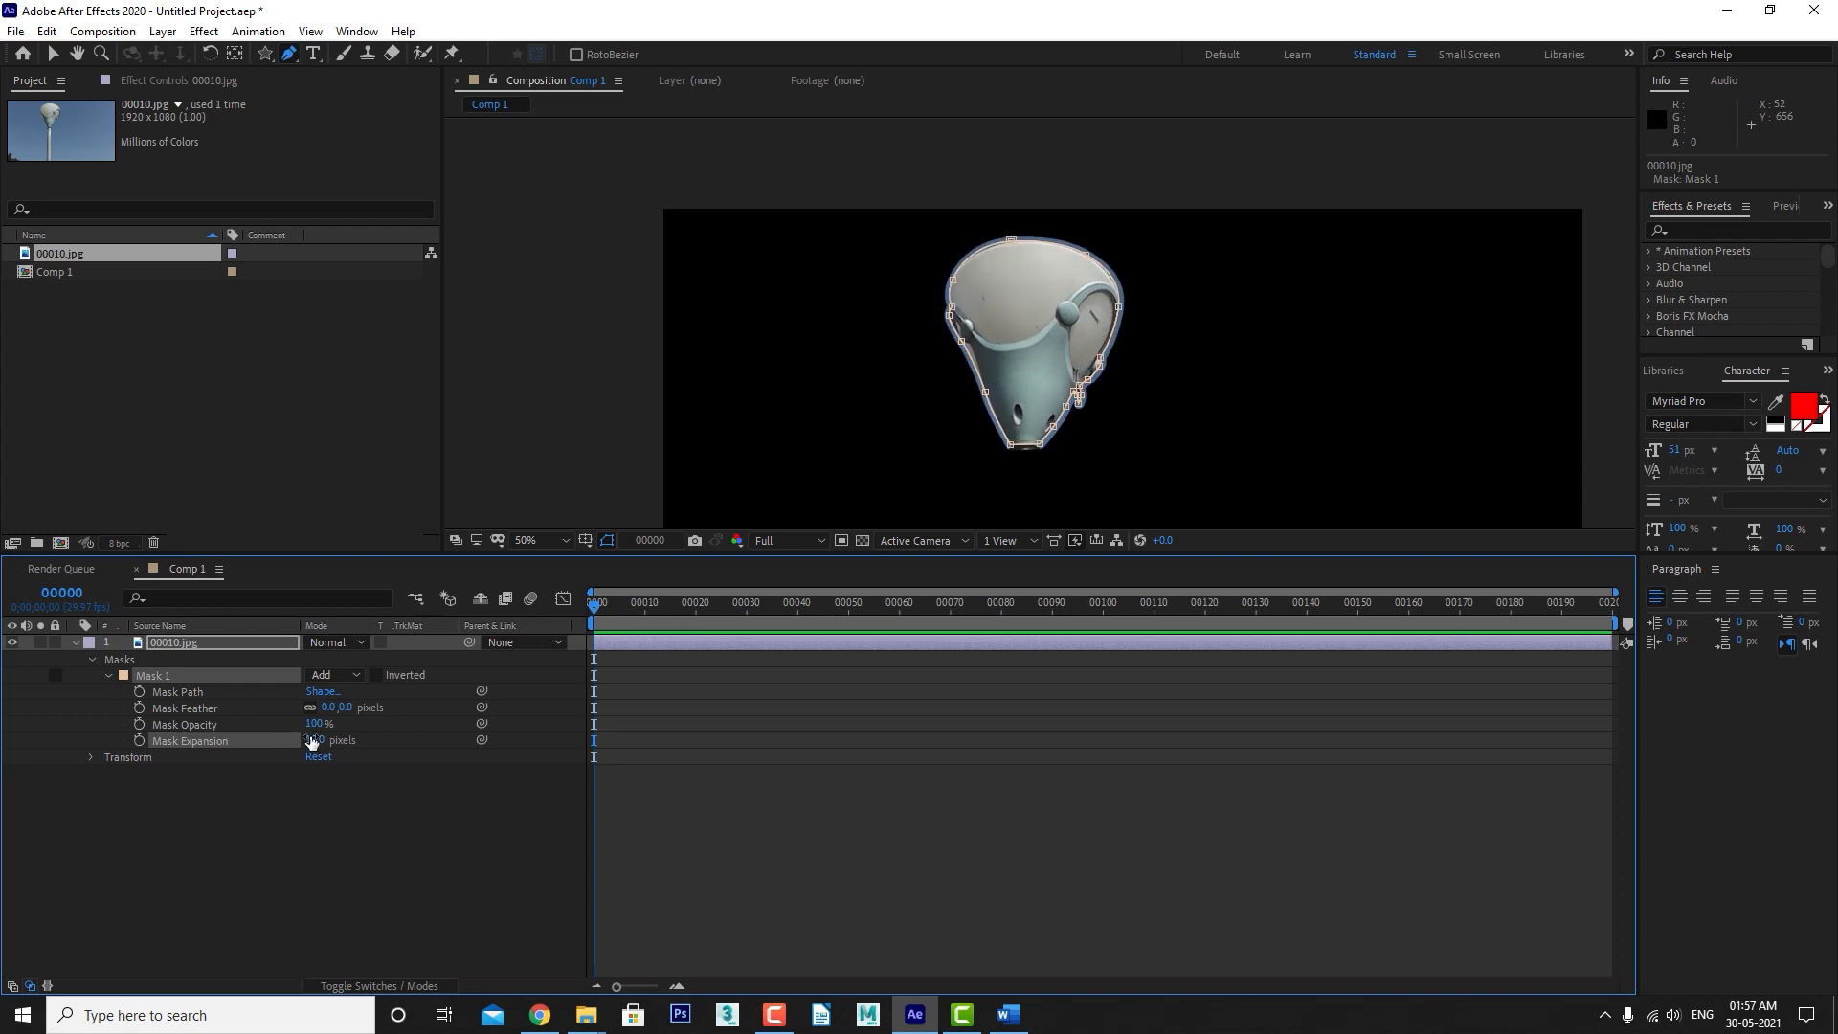
left_click(312, 741)
type("0")
key("Return")
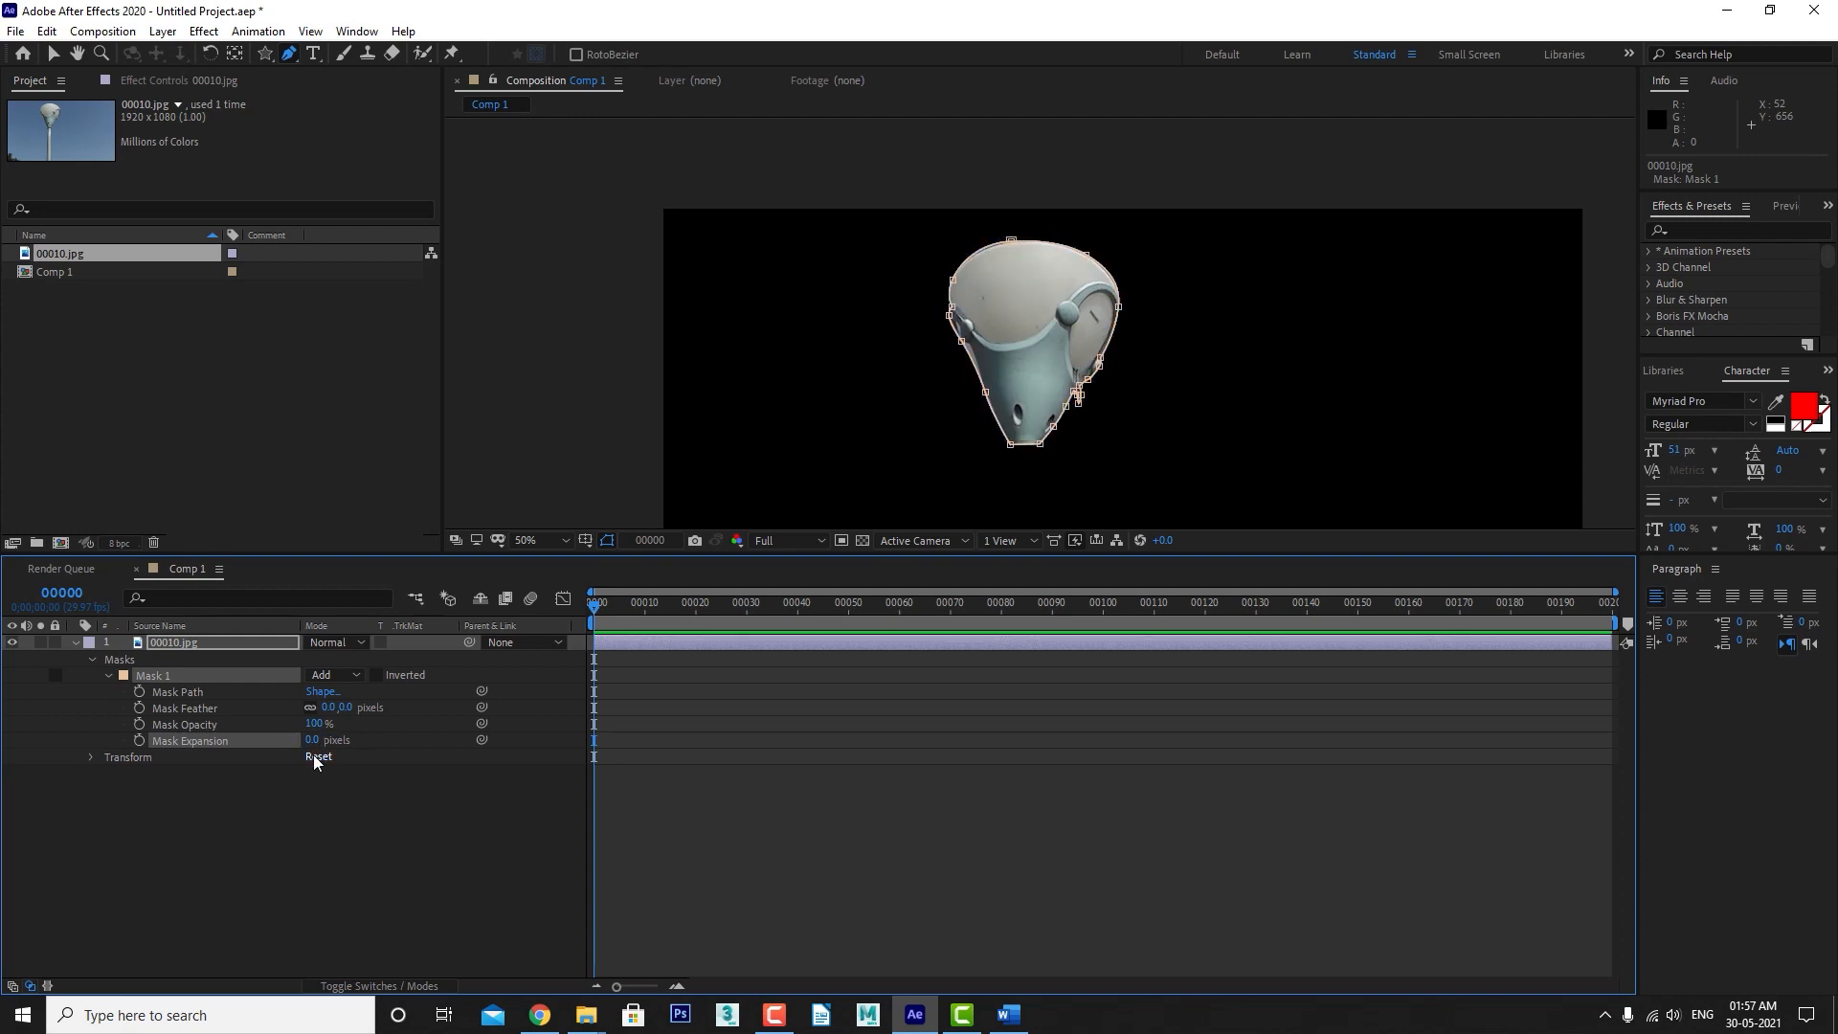
Toggle Mask 1's Inverted option on and off several times, leaving it off.
left_click(377, 675)
left_click(379, 675)
left_click(379, 675)
left_click(380, 675)
left_click(379, 675)
left_click(379, 675)
Select the 00010.jpg layer and set Mask 1's mode to None.
left_click(317, 836)
left_click(167, 638)
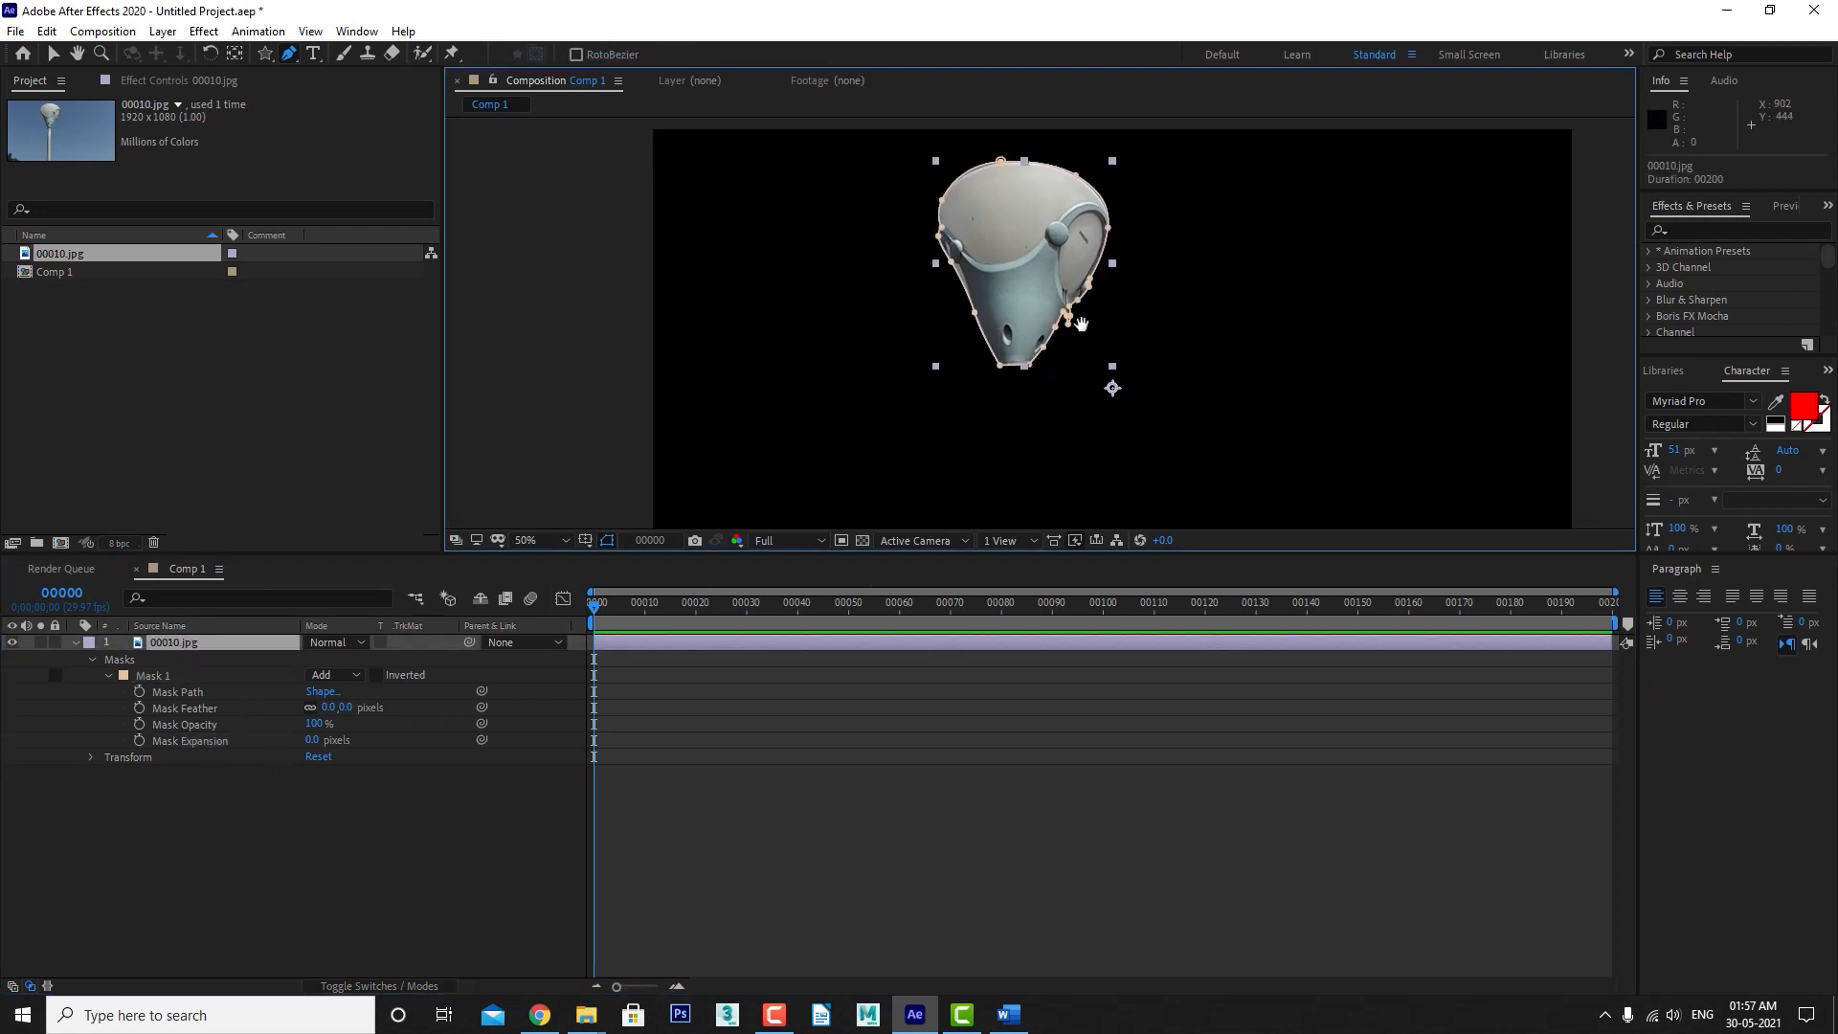
scroll(1088, 357, "down", 2)
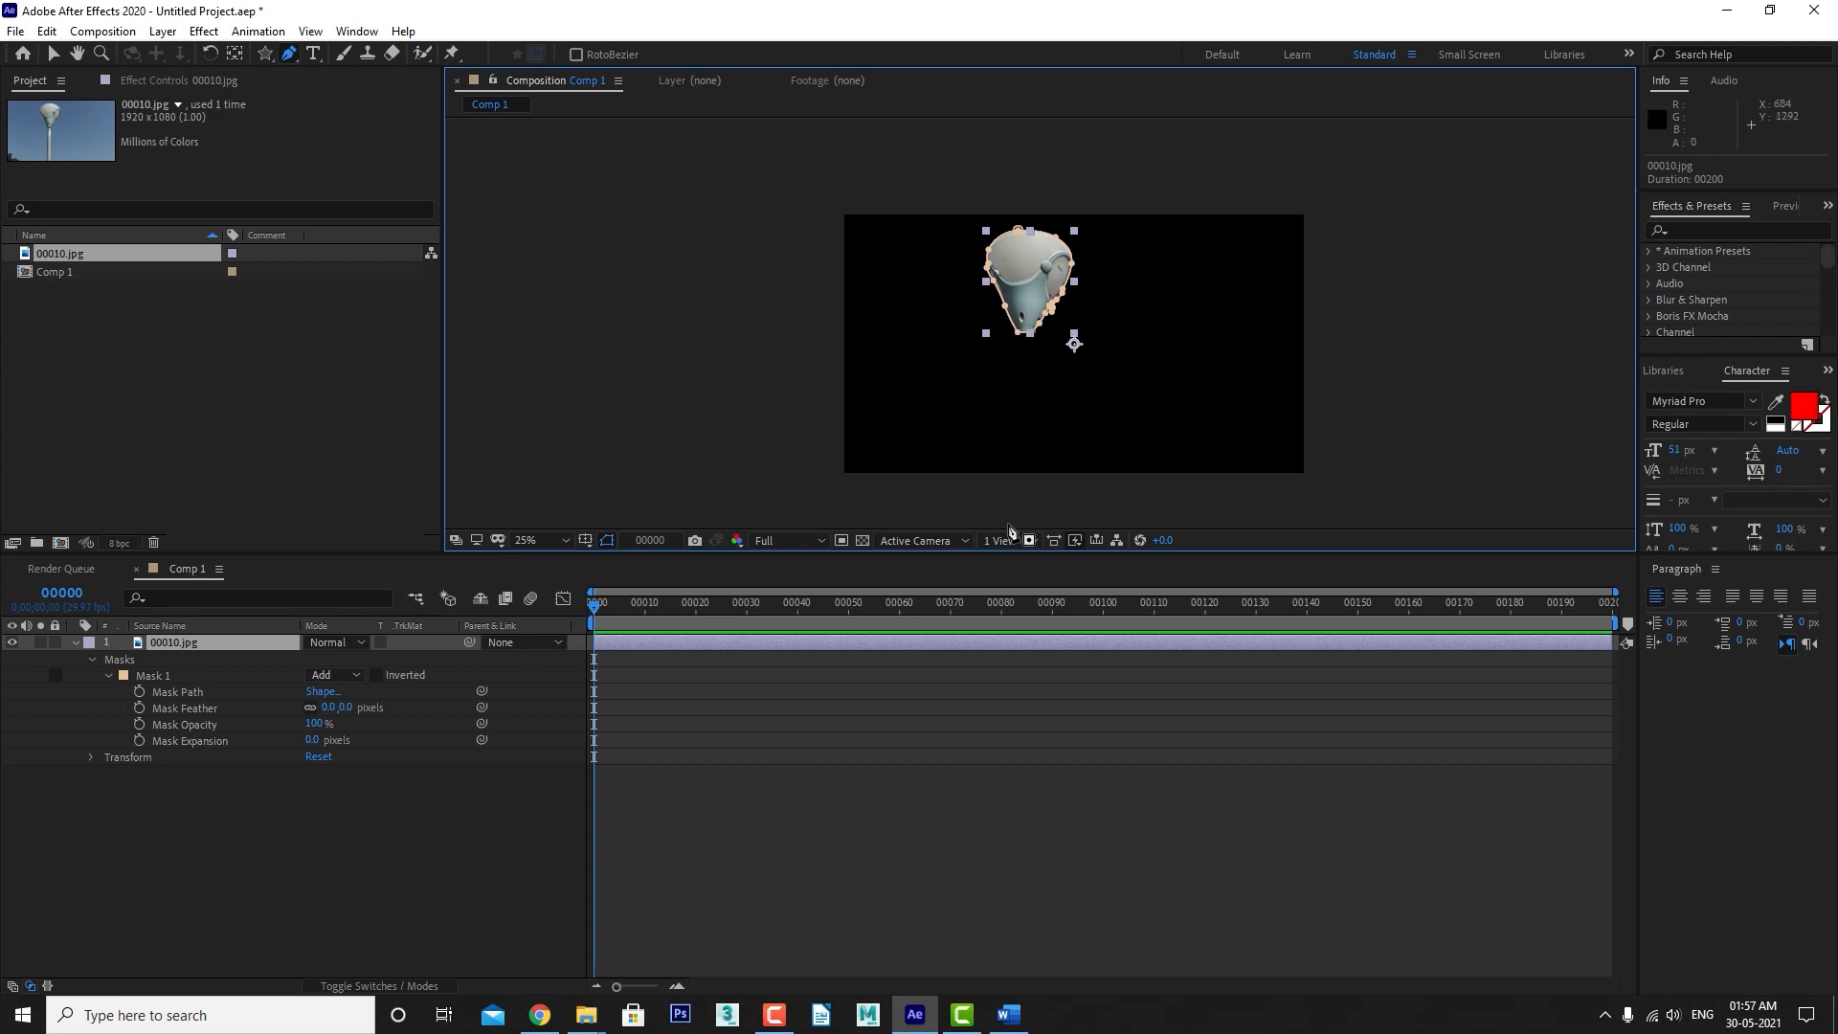
left_click(274, 898)
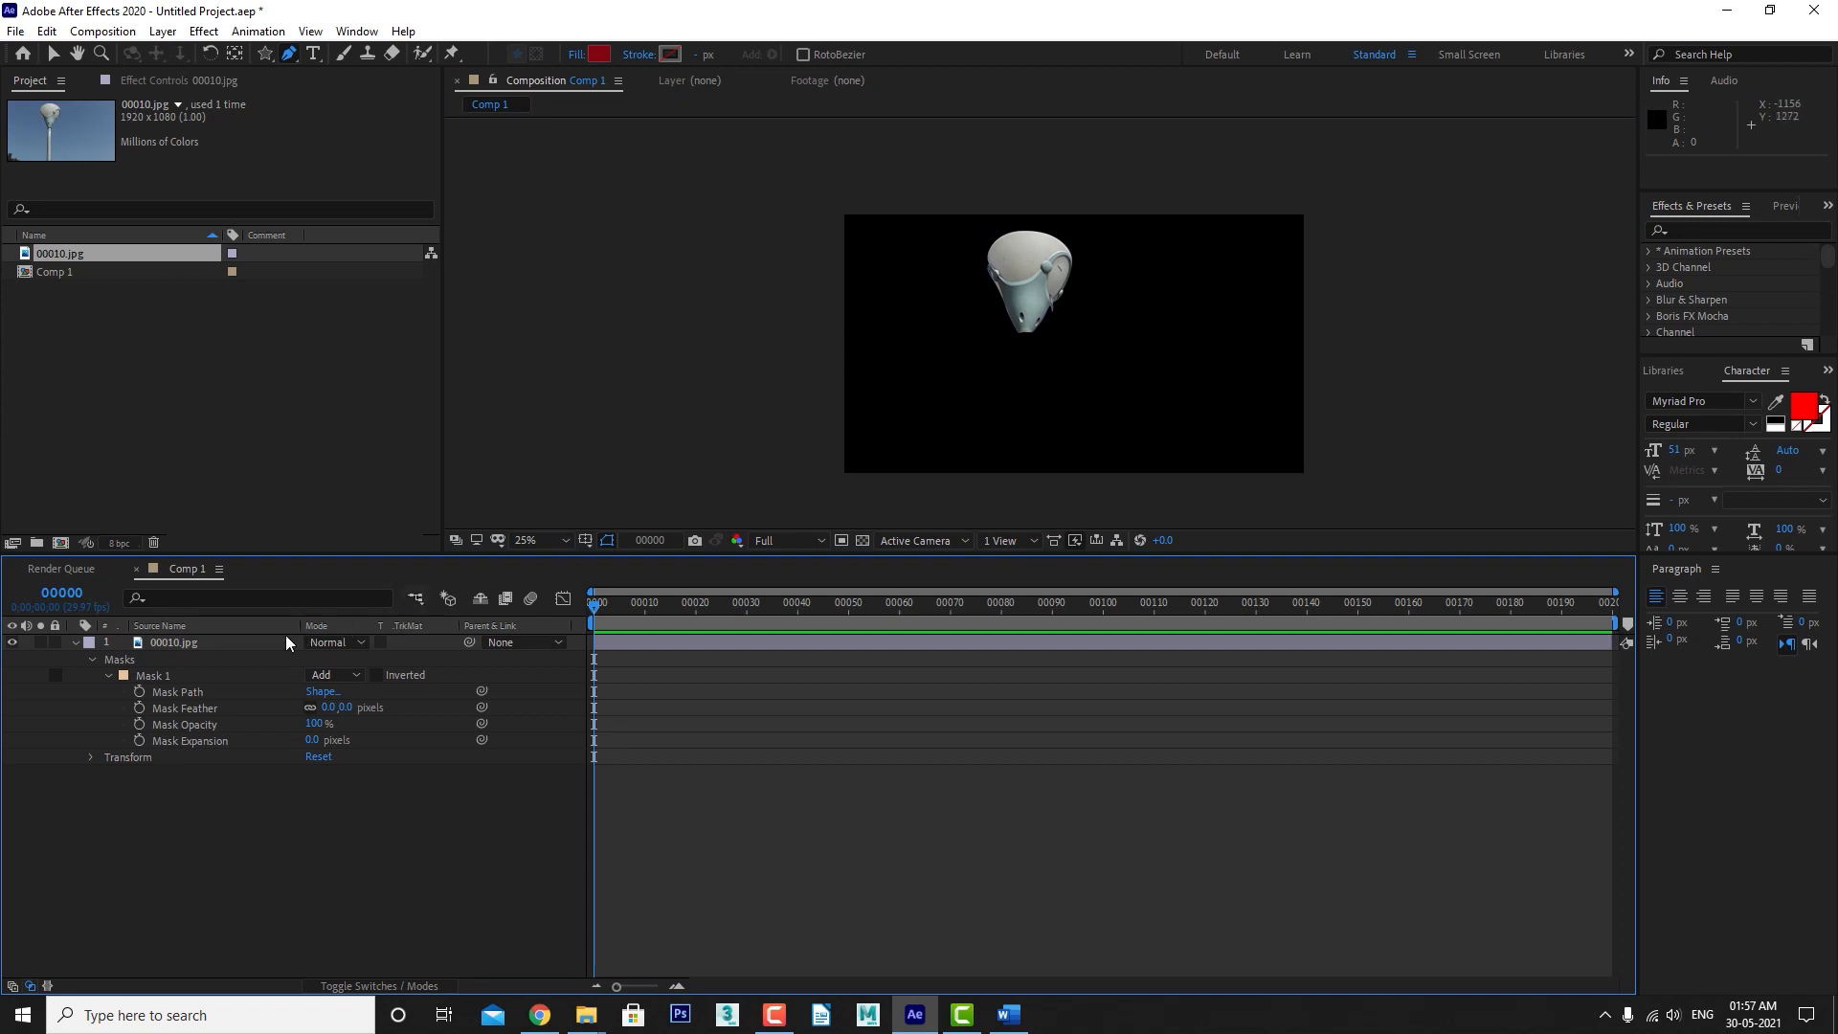
left_click(213, 643)
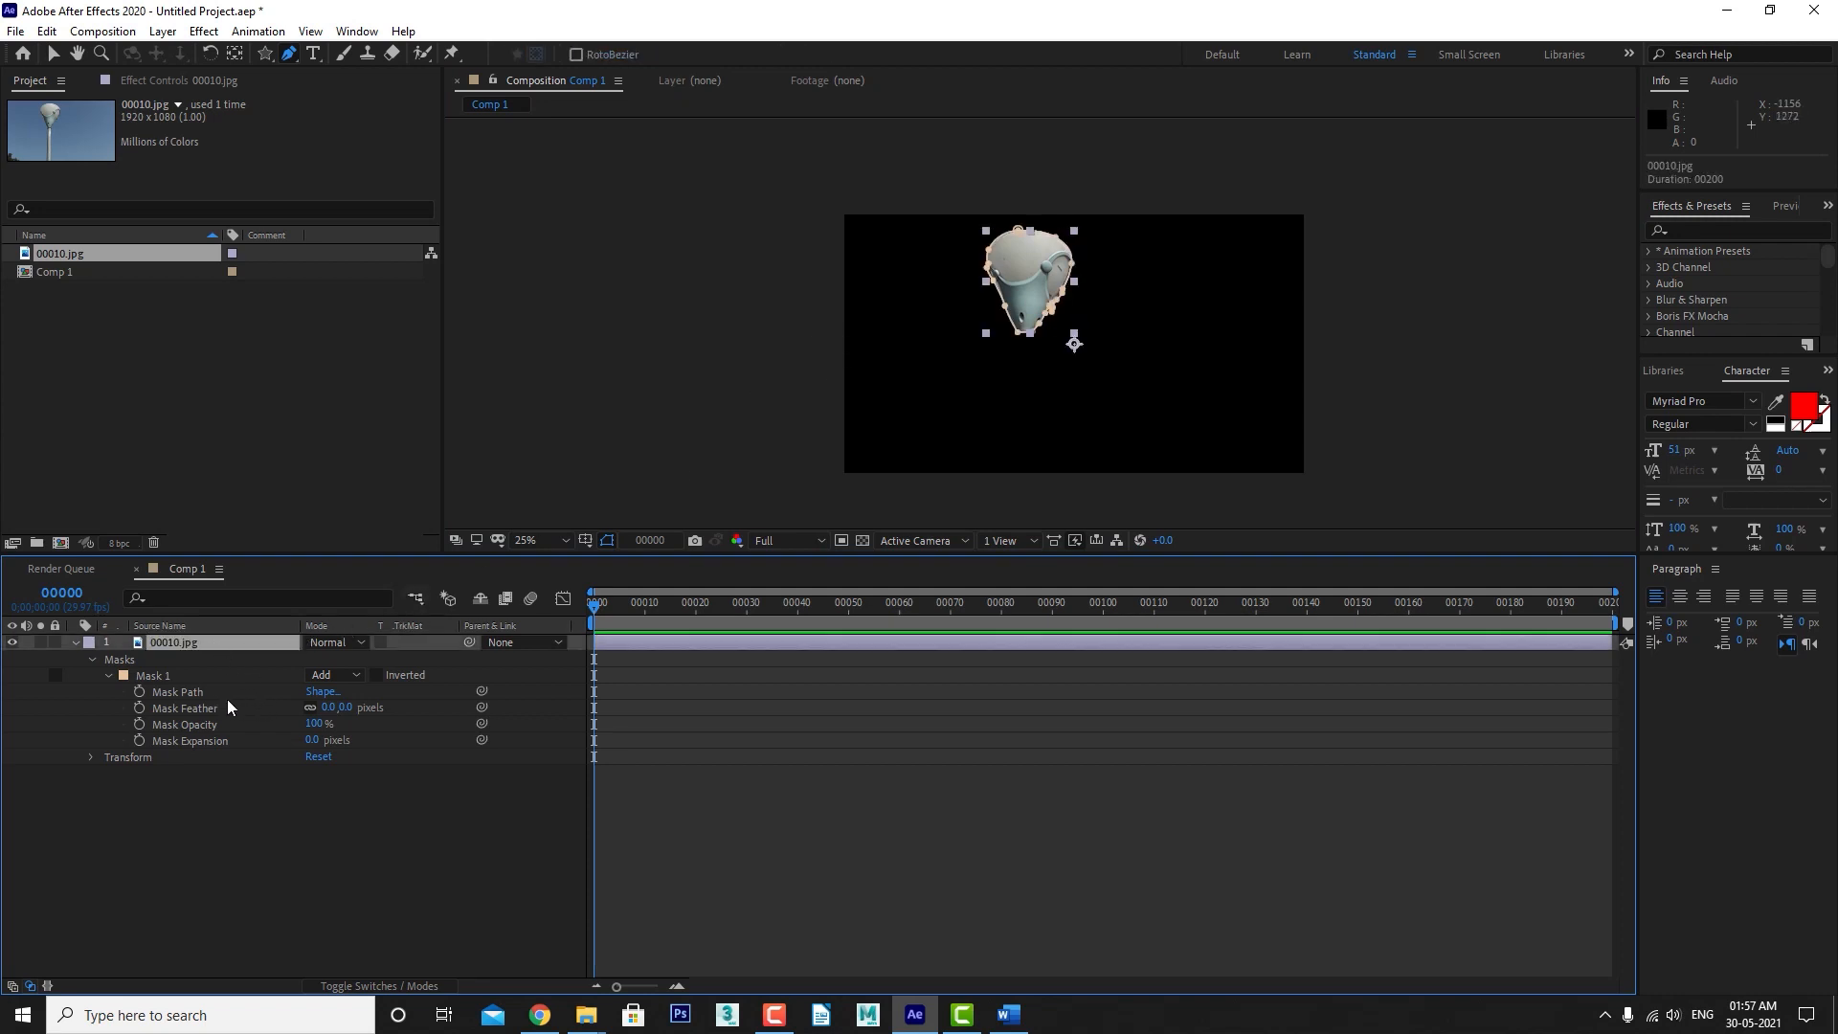
left_click(341, 674)
left_click(352, 695)
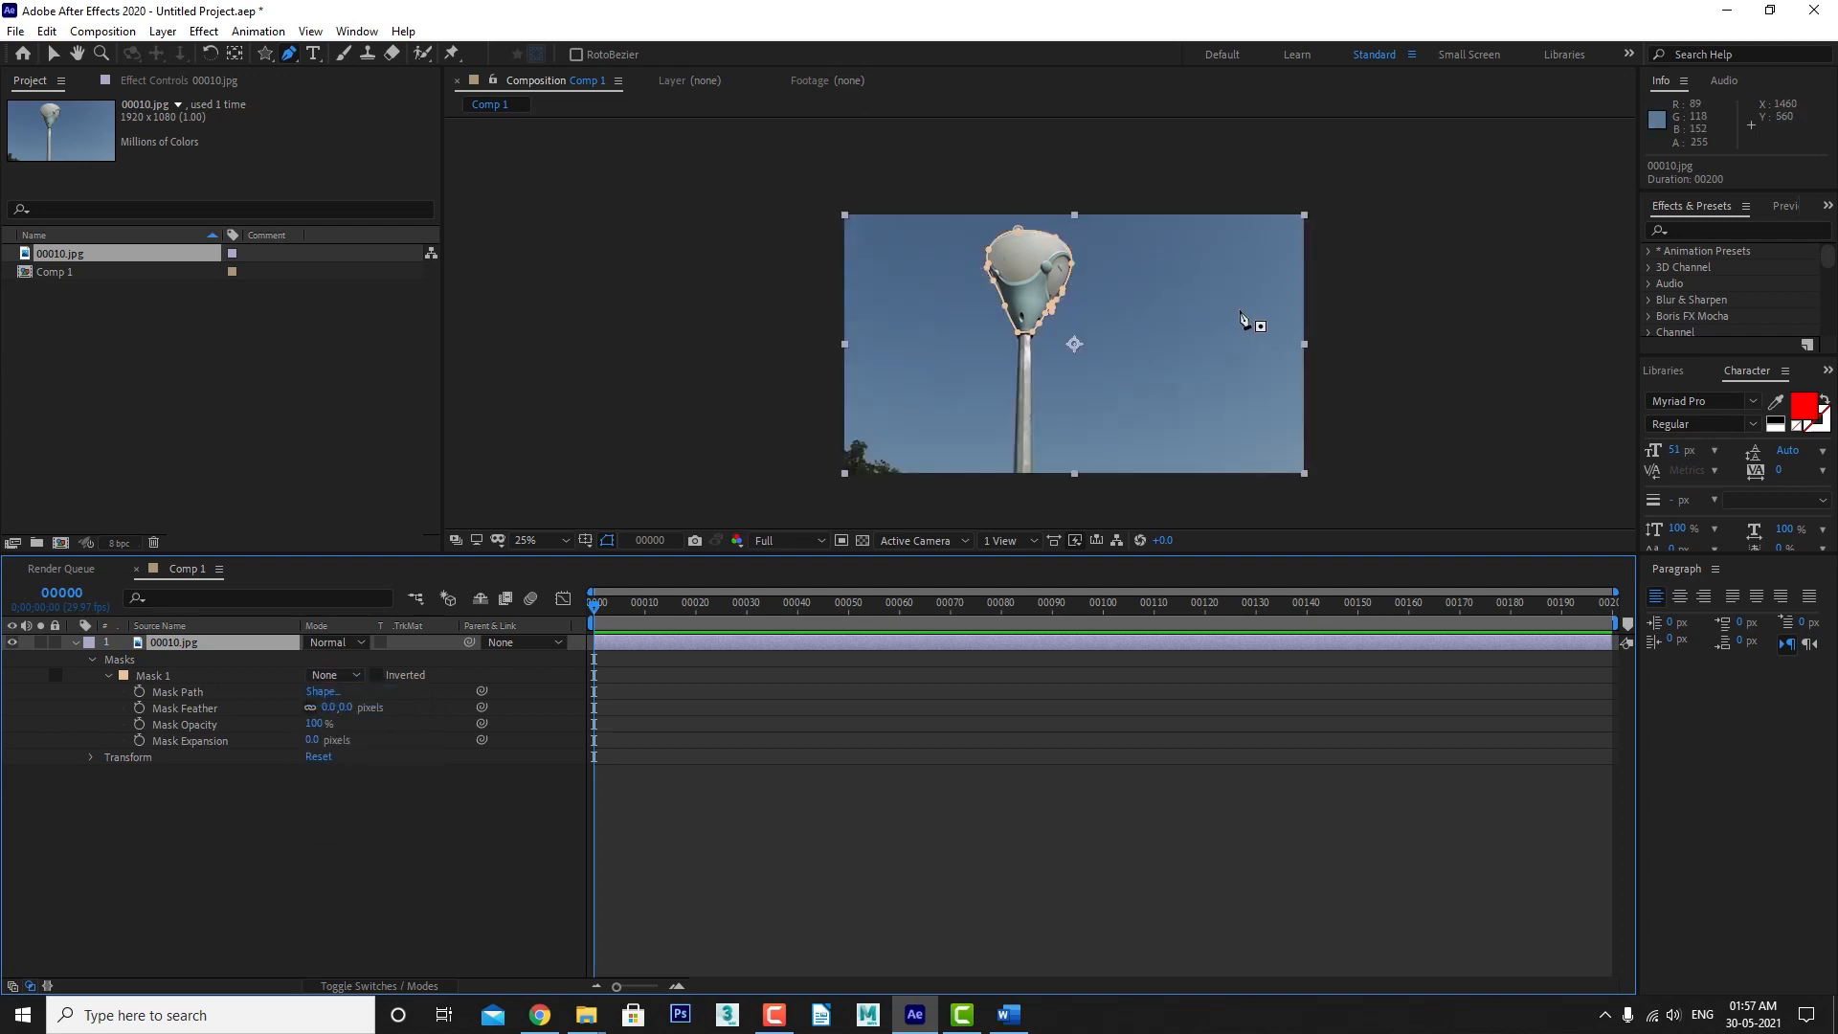
Maximize the composition view and start a second Pen Tool mask at the lower left corner of the lamp pole.
key("slash")
key("h")
left_click_drag(1124, 439, 1115, 195)
scroll(1115, 195, "down", 4)
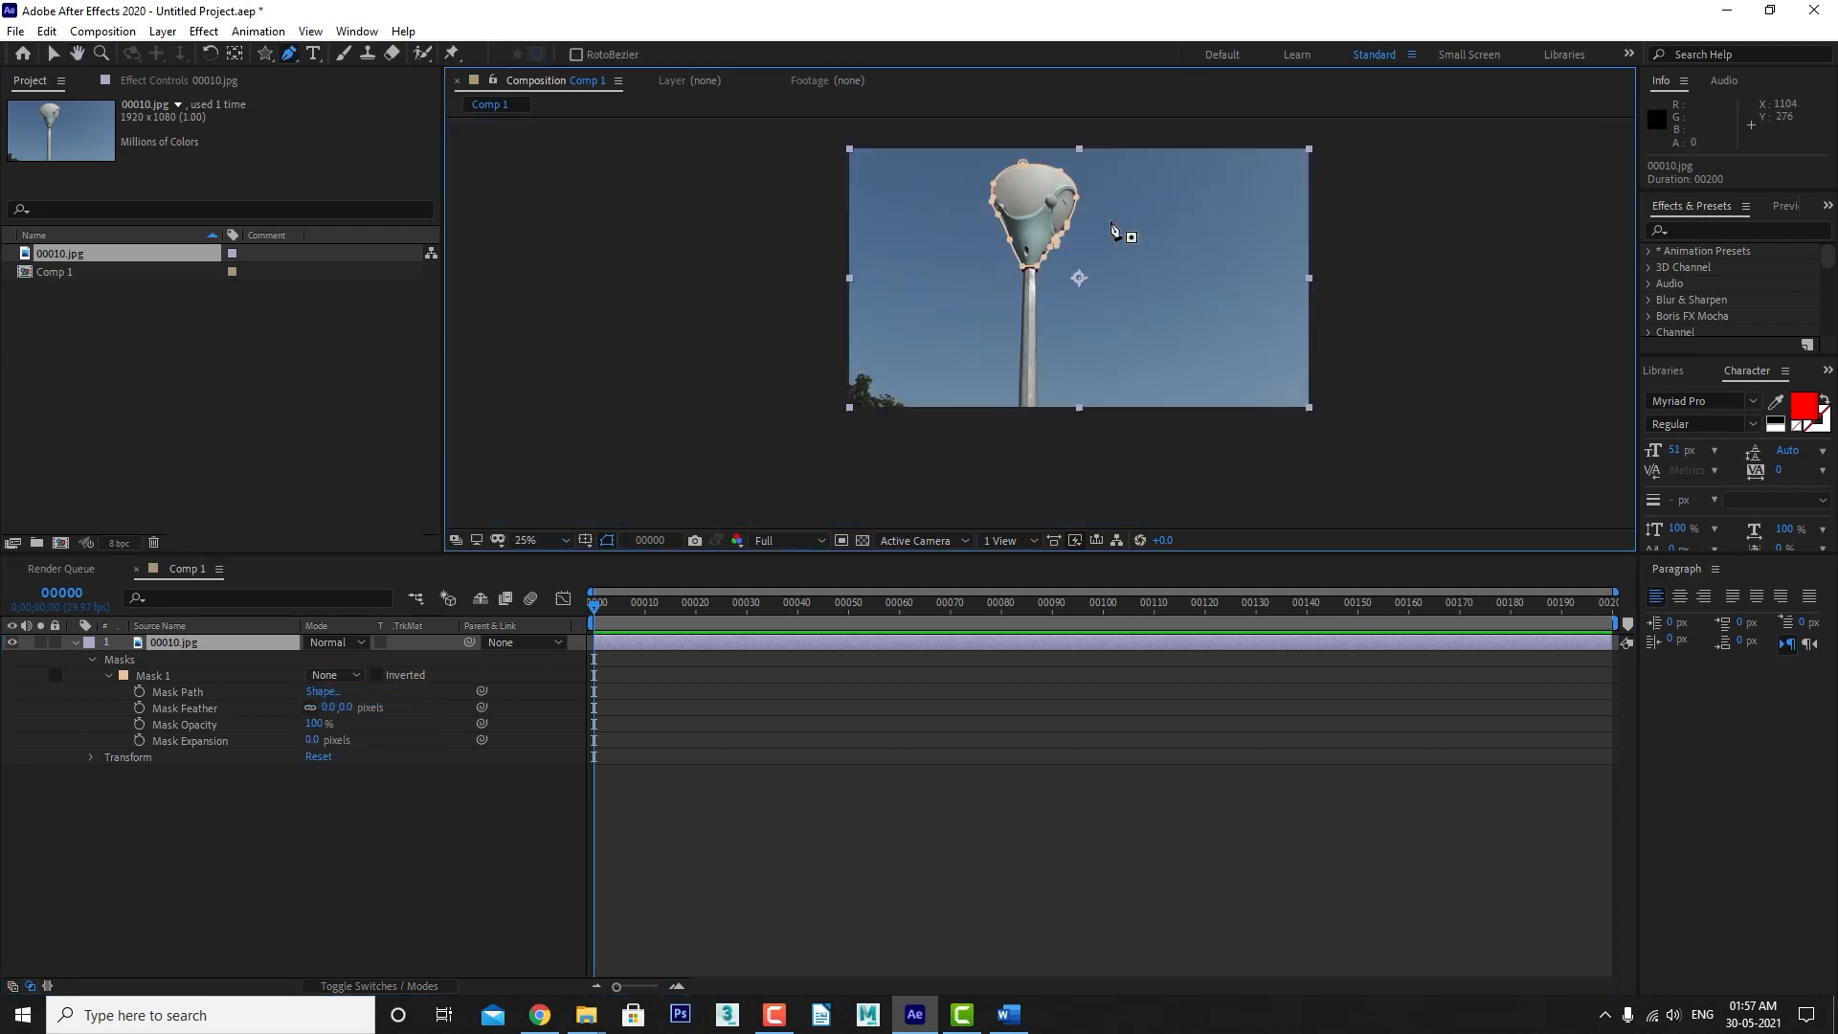
key("g")
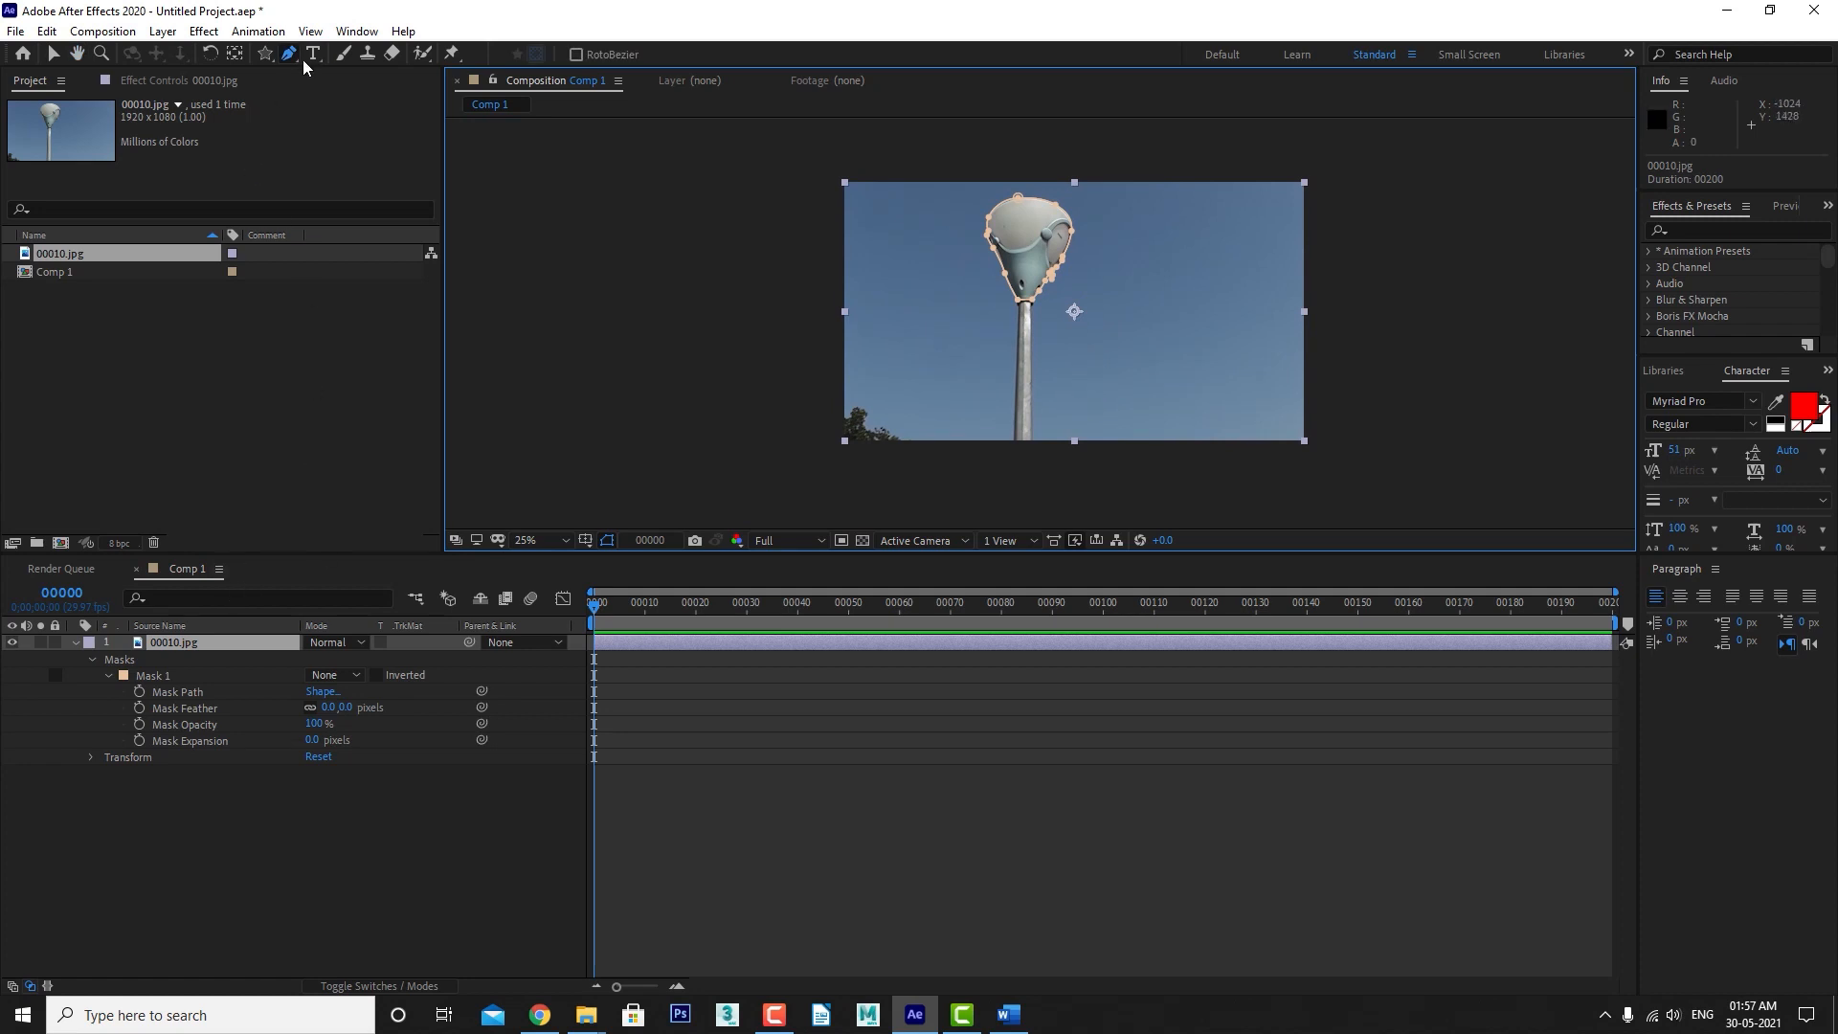
scroll(1030, 479, "up", 4)
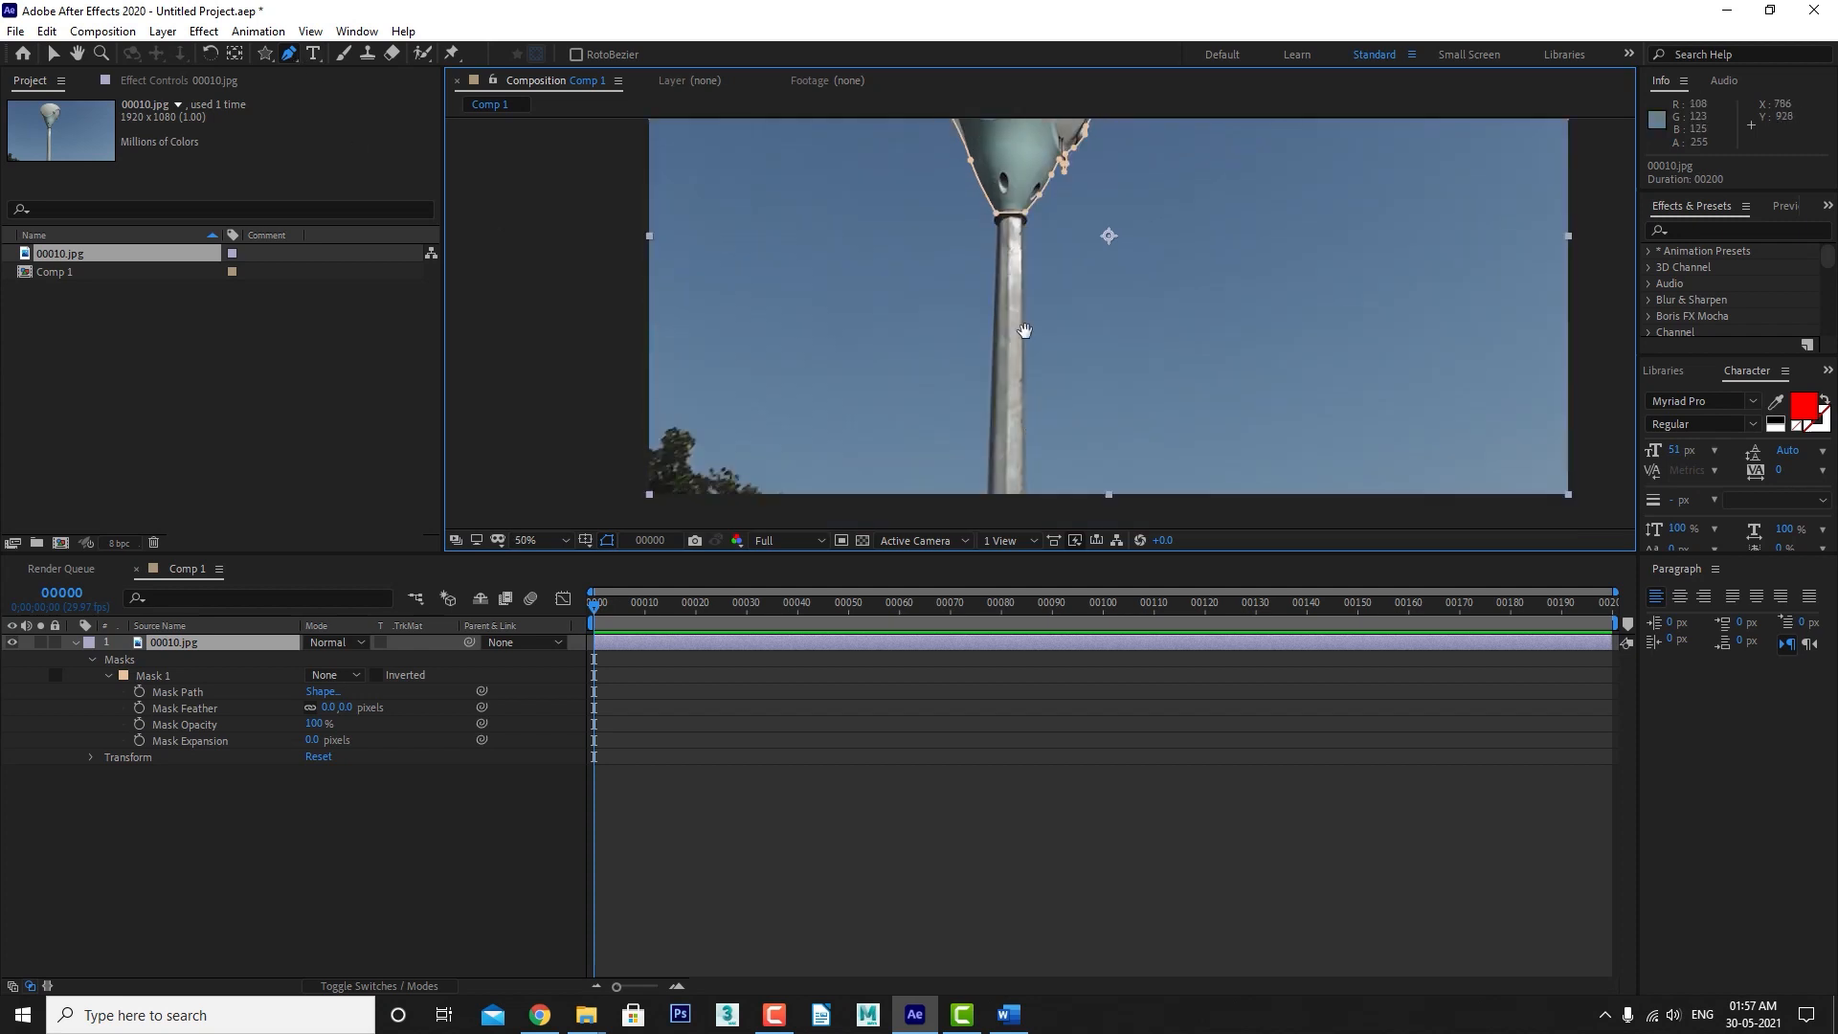
scroll(1009, 390, "up", 3)
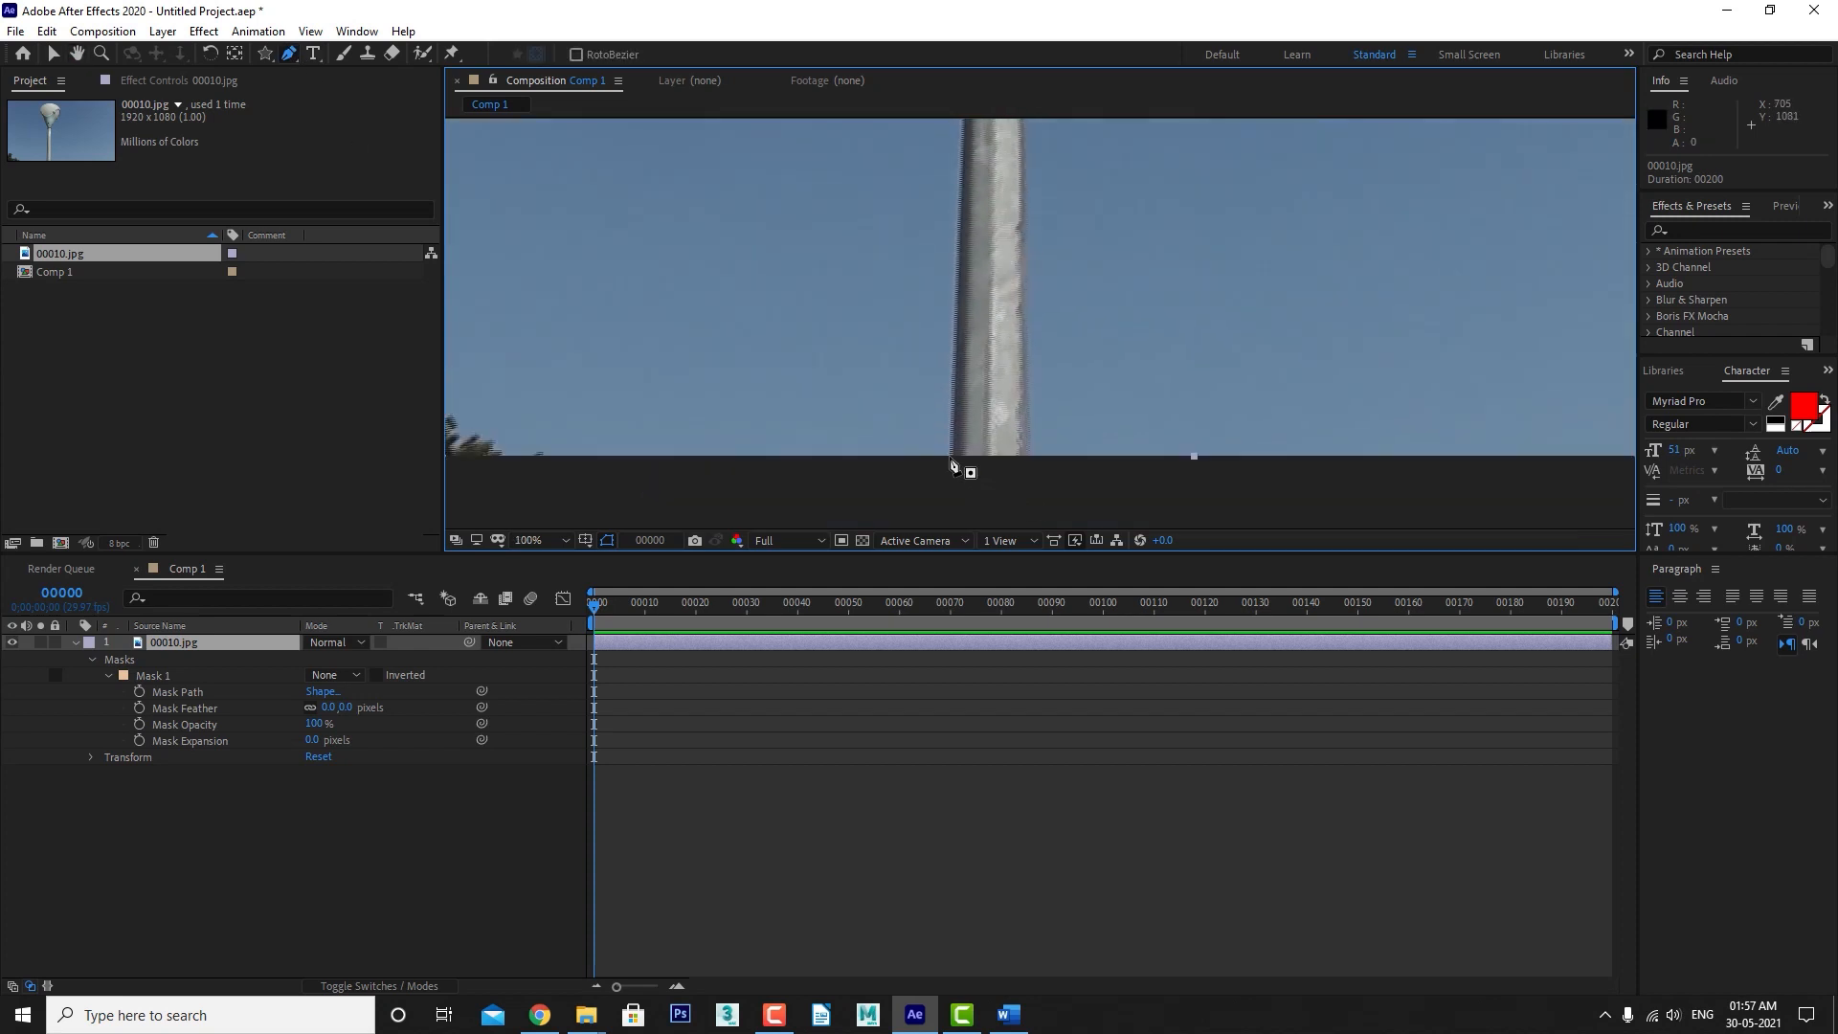
scroll(962, 479, "right", 4)
key("grave")
left_click(831, 674)
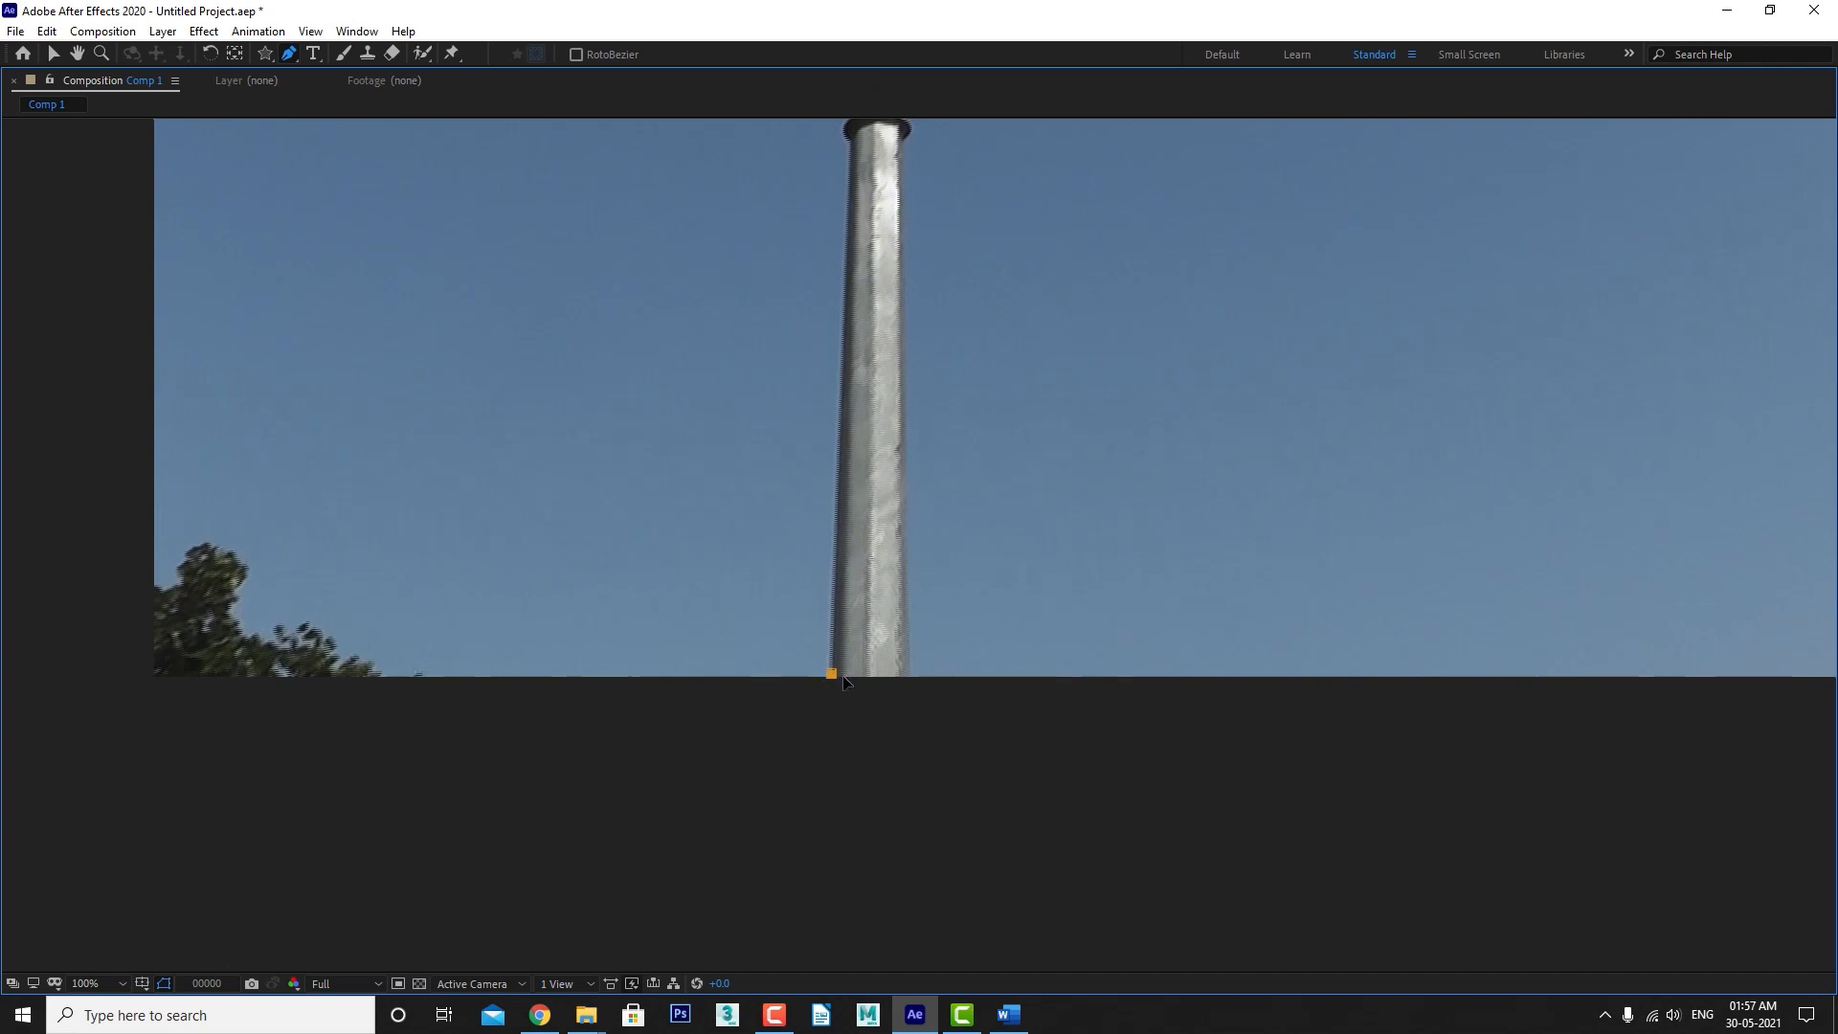
Trace the mask up the pole's left edge and around the collar beneath the lamp head with curved points.
left_click_drag(937, 359, 829, 454)
scroll(829, 454, "up", 4)
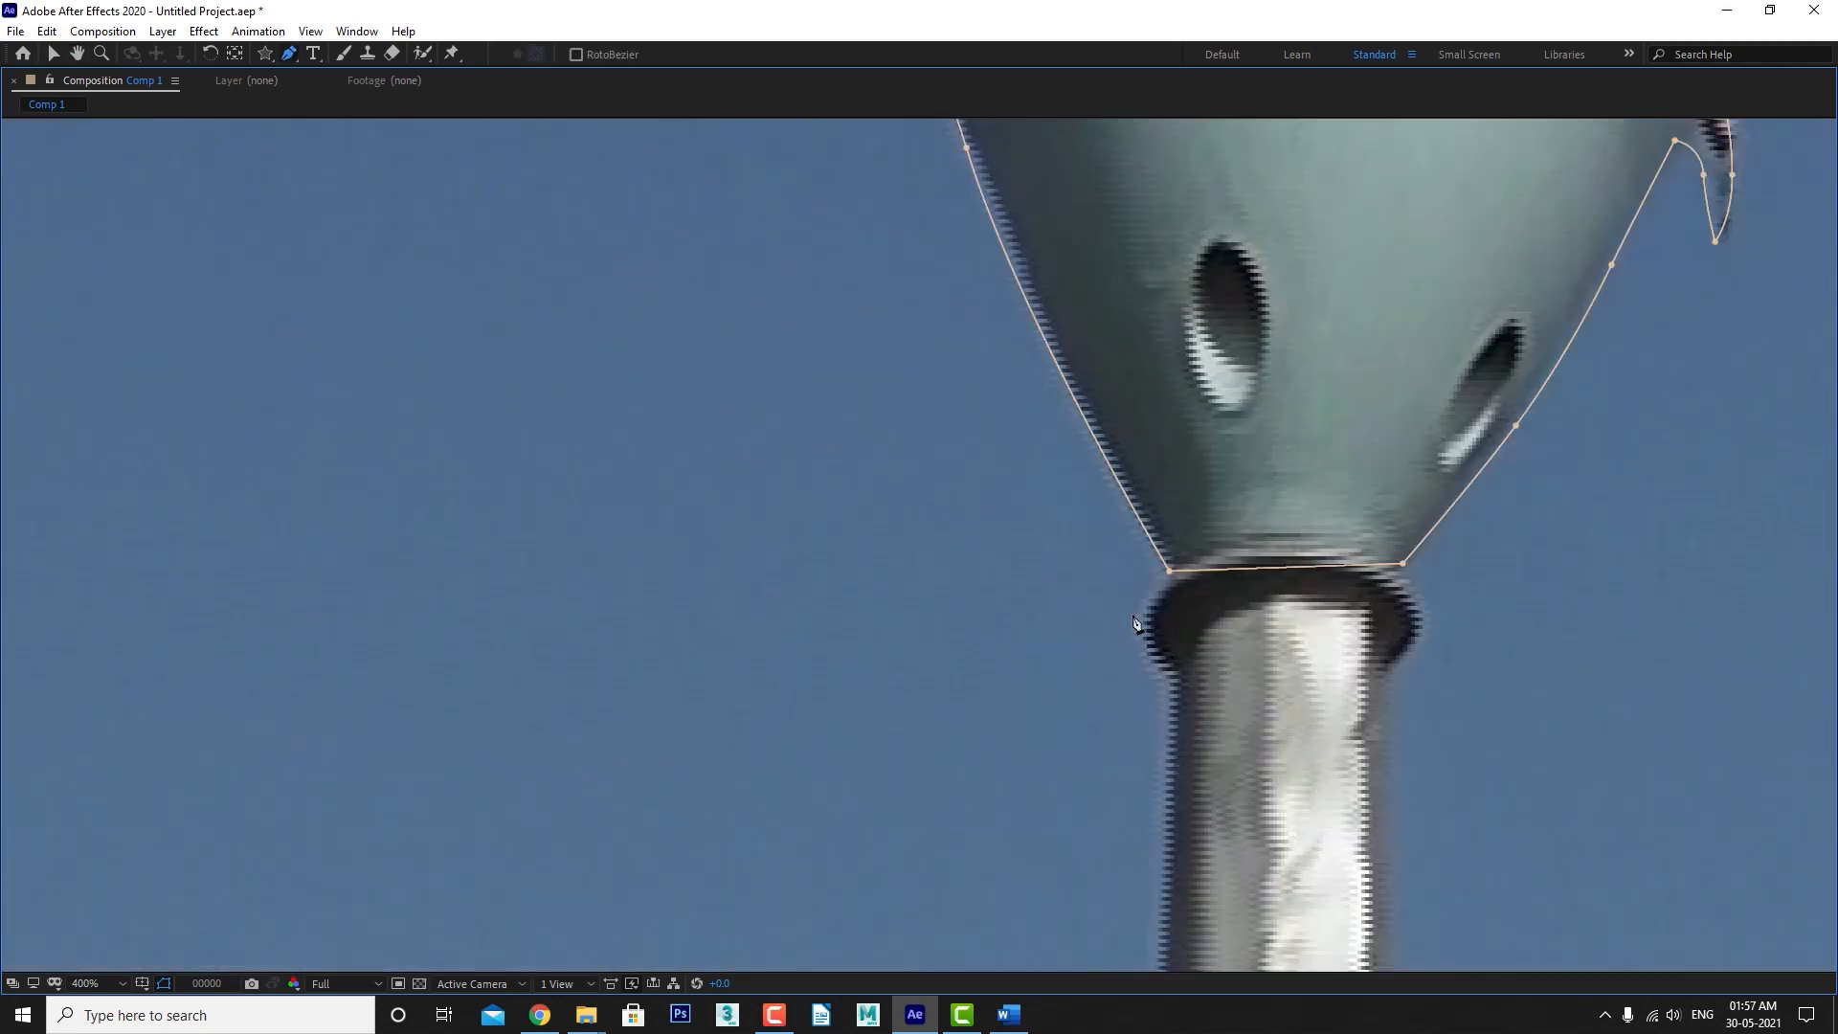
left_click_drag(1135, 622, 955, 597)
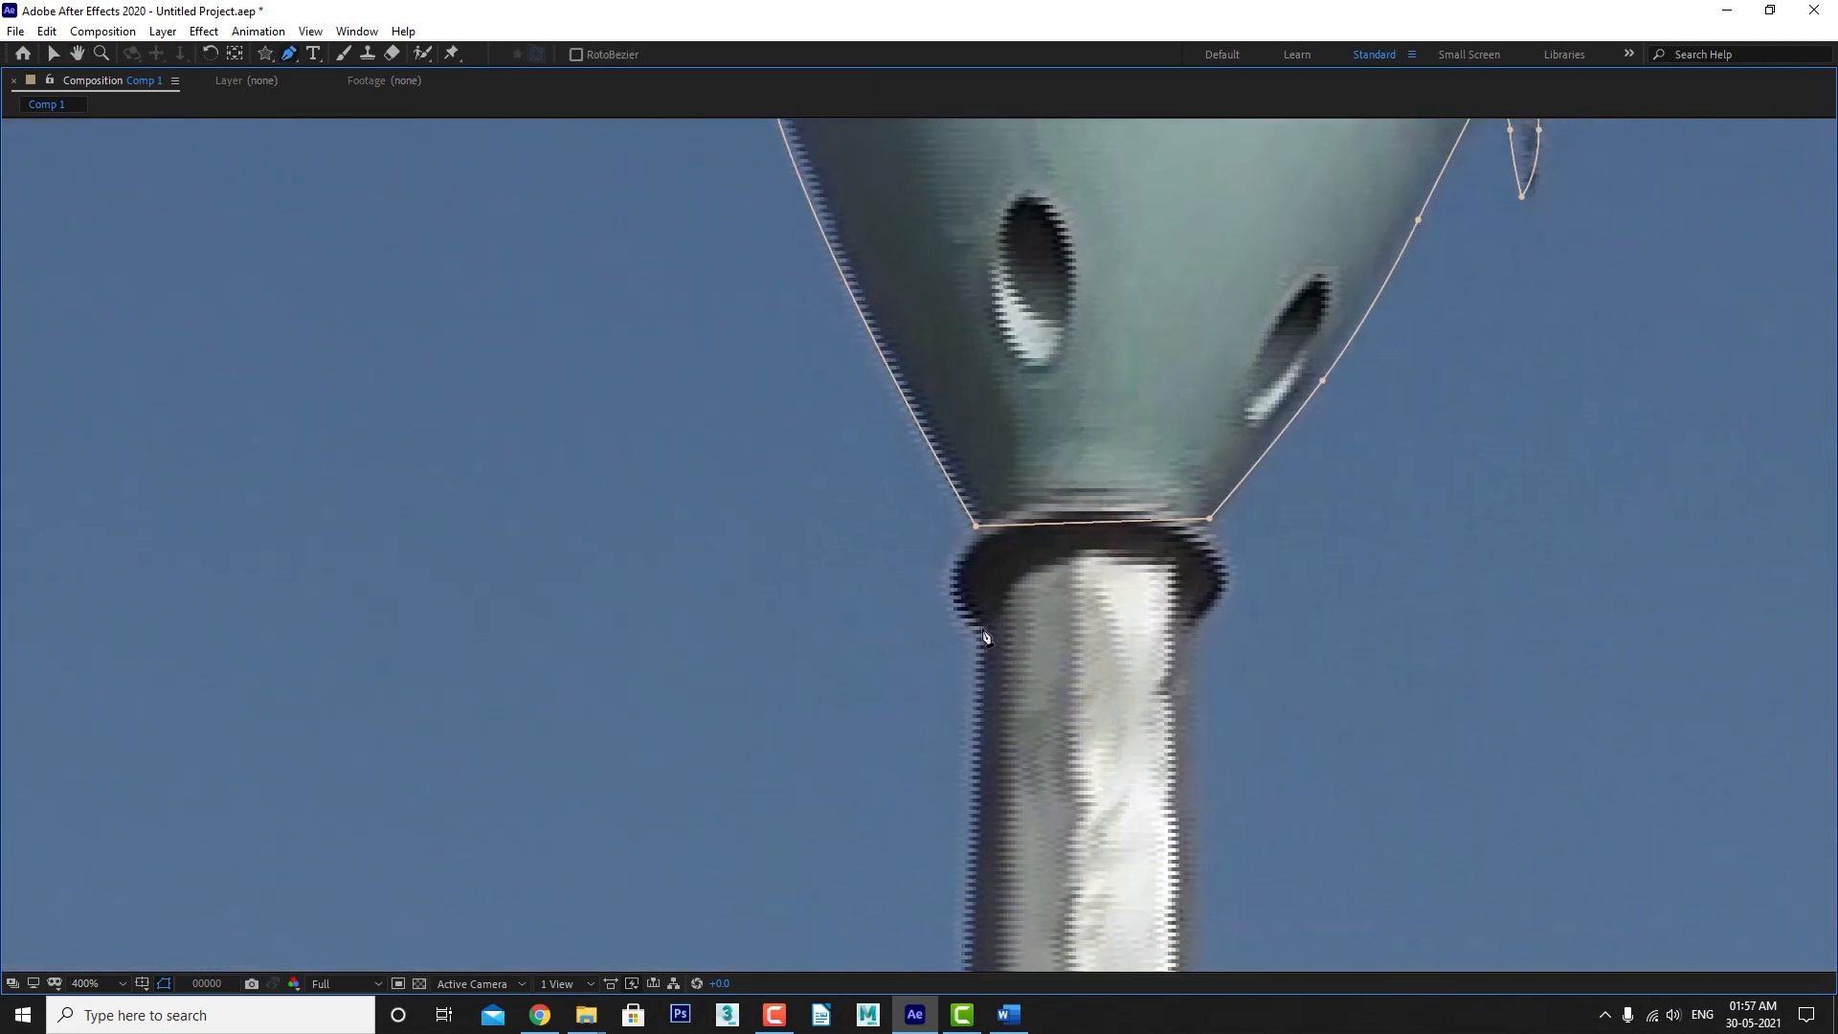
left_click(982, 628)
left_click_drag(959, 567, 1042, 519)
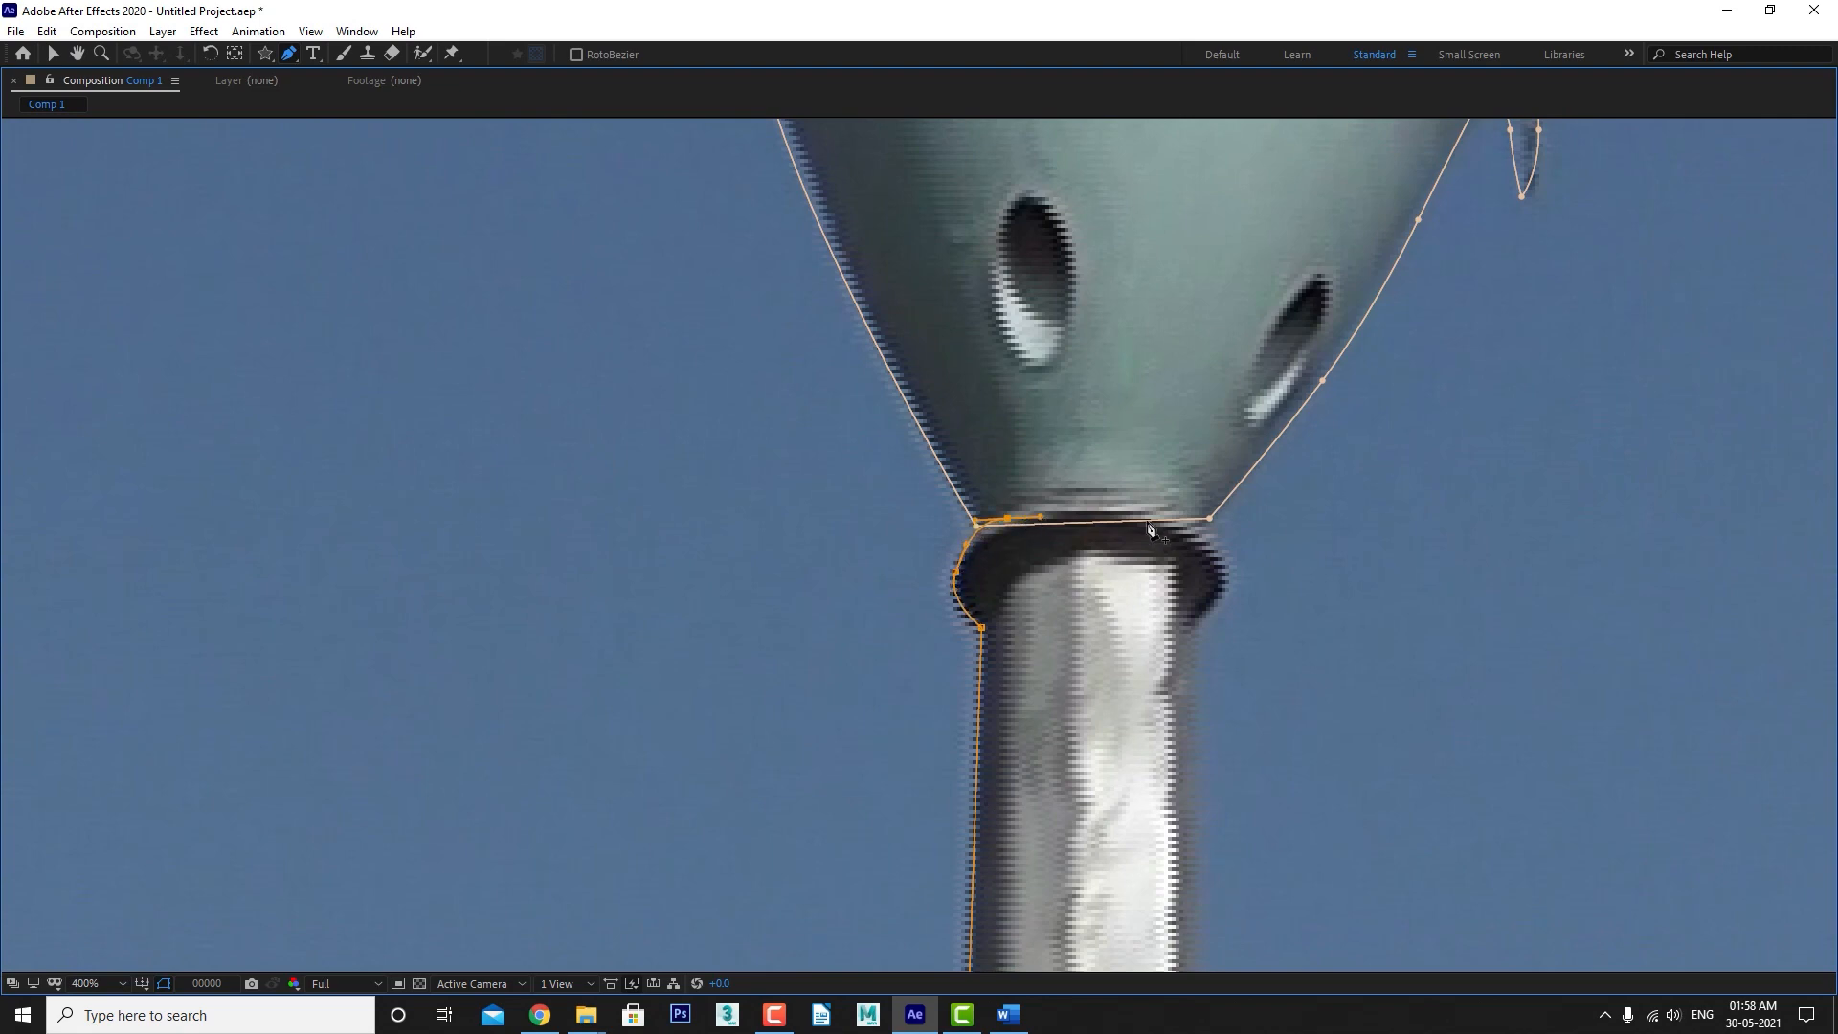
left_click_drag(1182, 515, 1202, 518)
Continue the mask down the pole's right edge, close it at its starting point, and restore the normal panel layout.
scroll(1231, 706, "down", 6)
scroll(1135, 627, "up", 4)
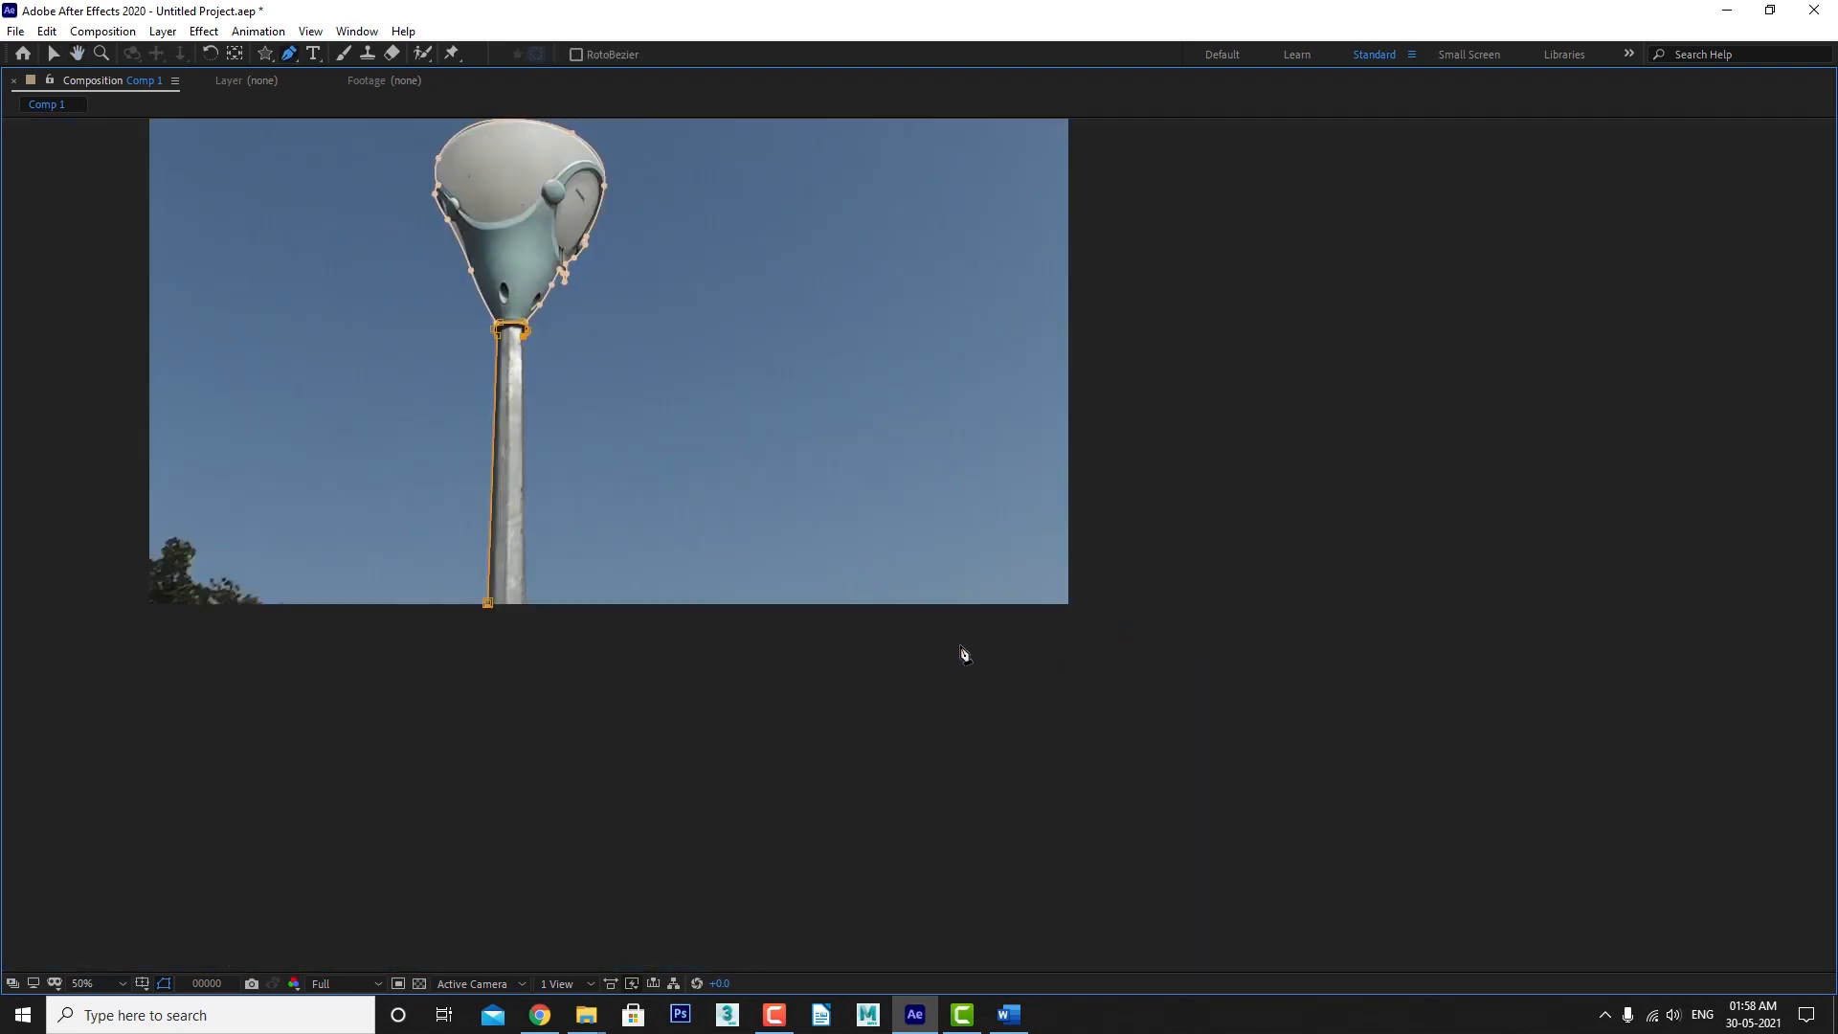
left_click(1067, 621)
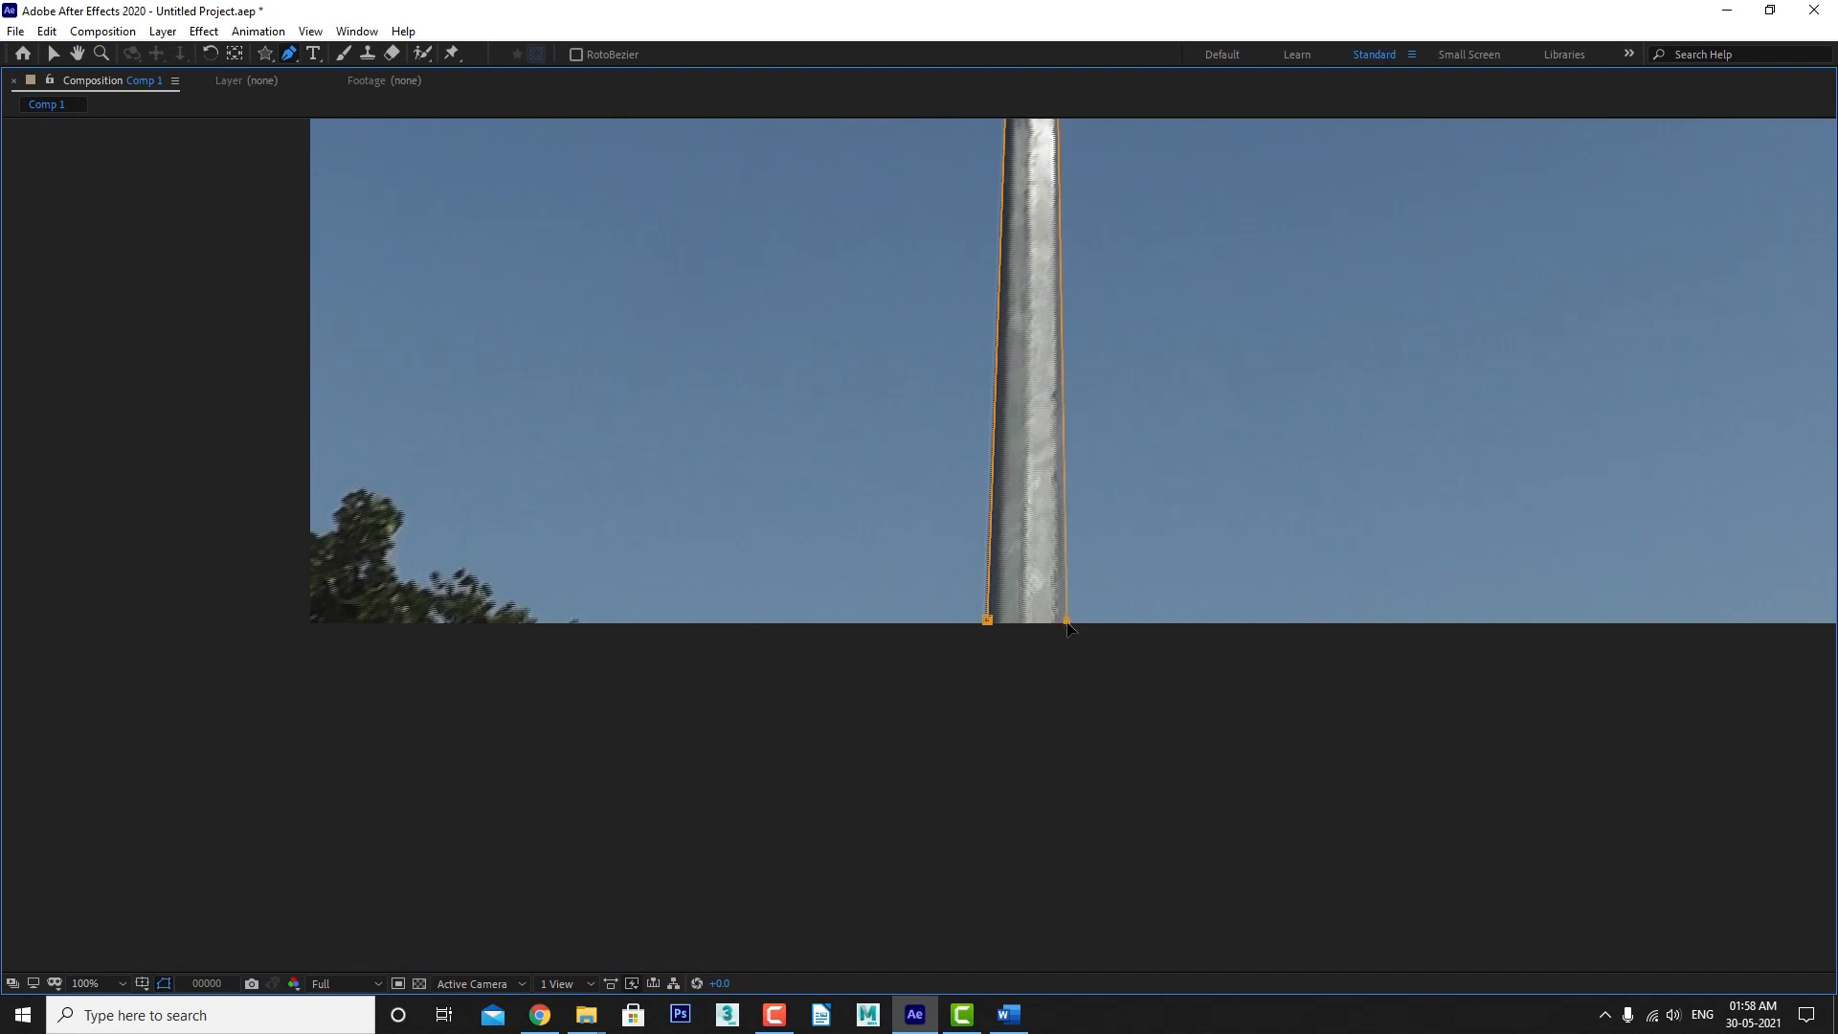
left_click(989, 625)
key("grave")
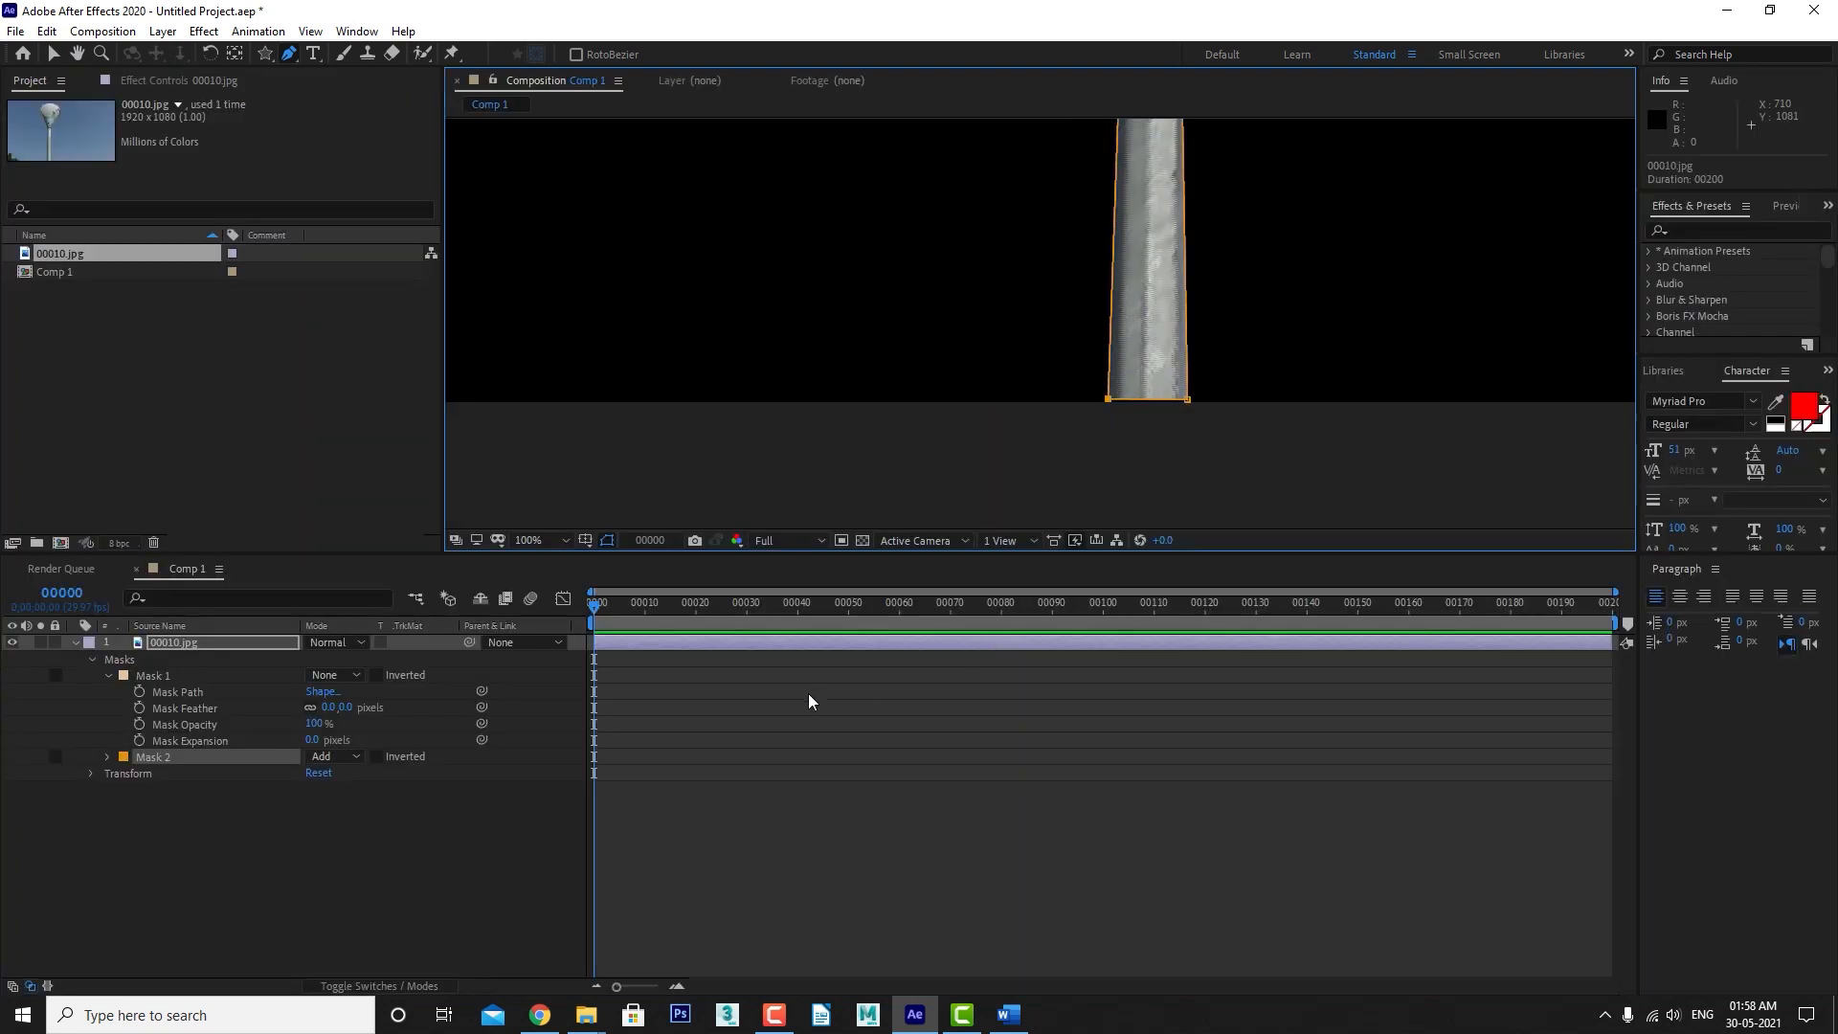
Select Mask 1 and Mask 2 alternately to compare their outlines on the lamp head and the pole.
scroll(1109, 326, "down", 4)
scroll(1100, 387, "up", 2)
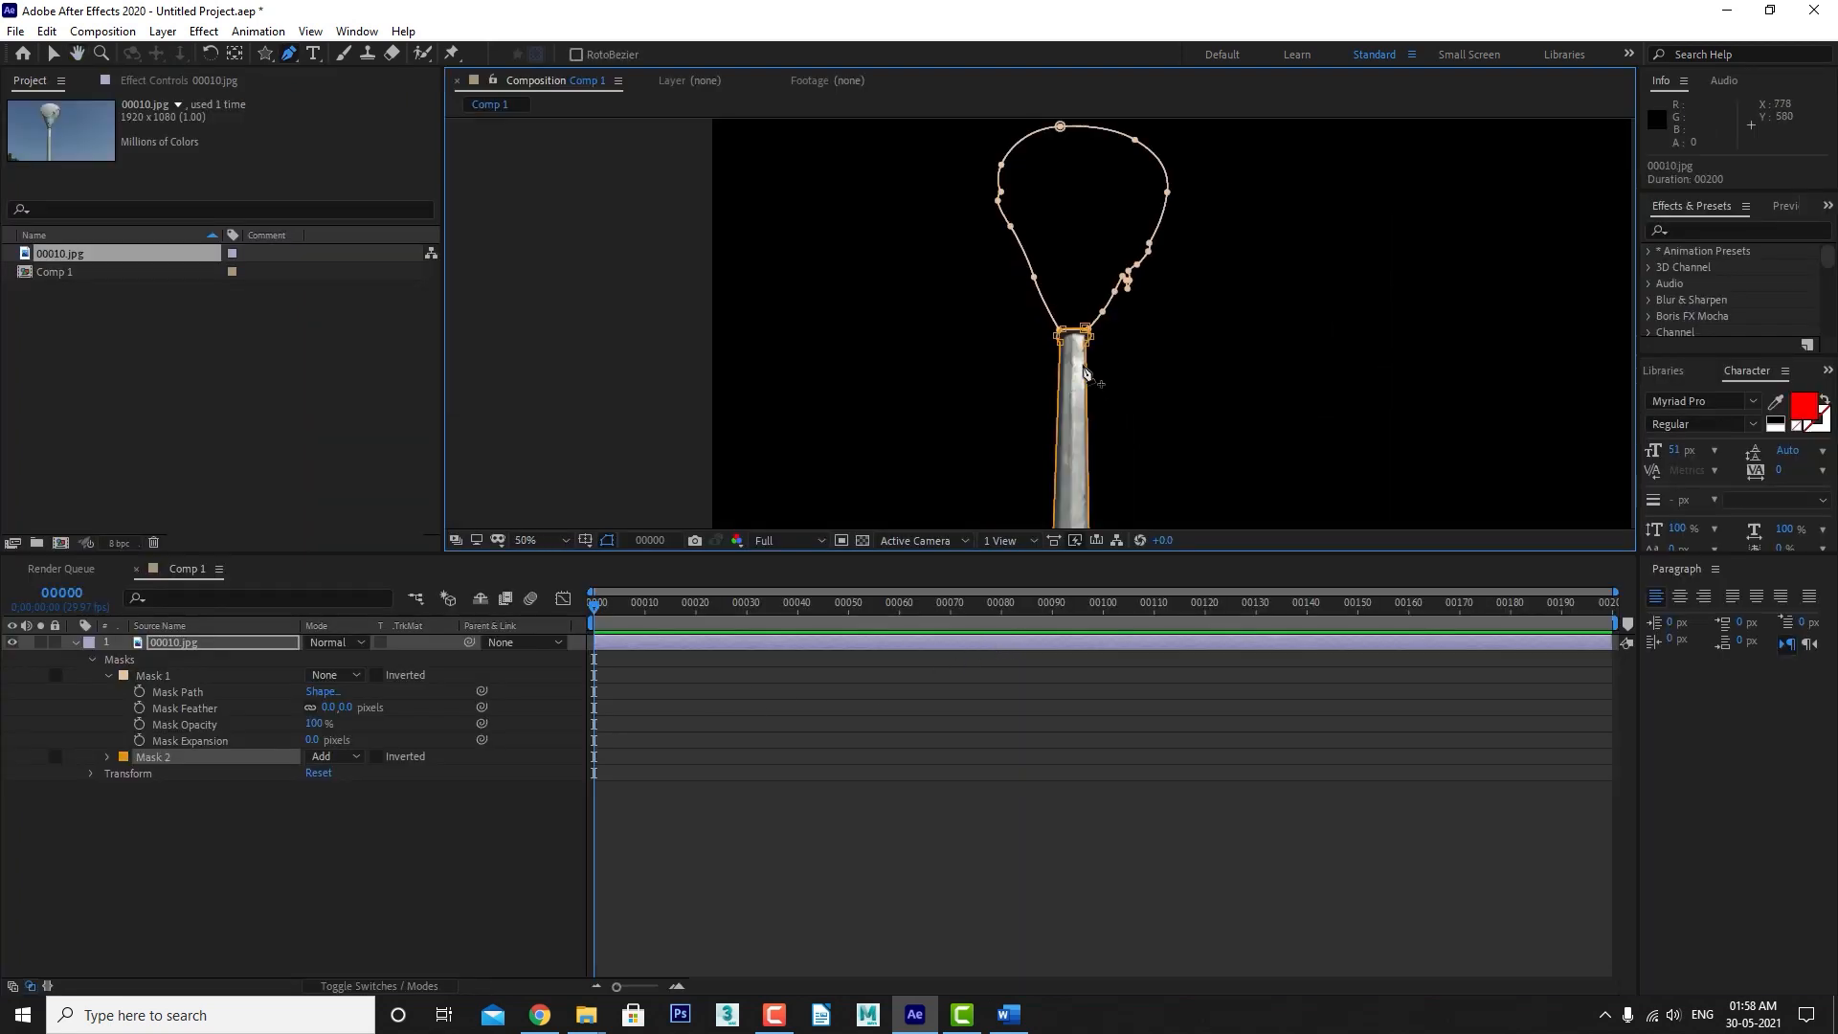
left_click(309, 879)
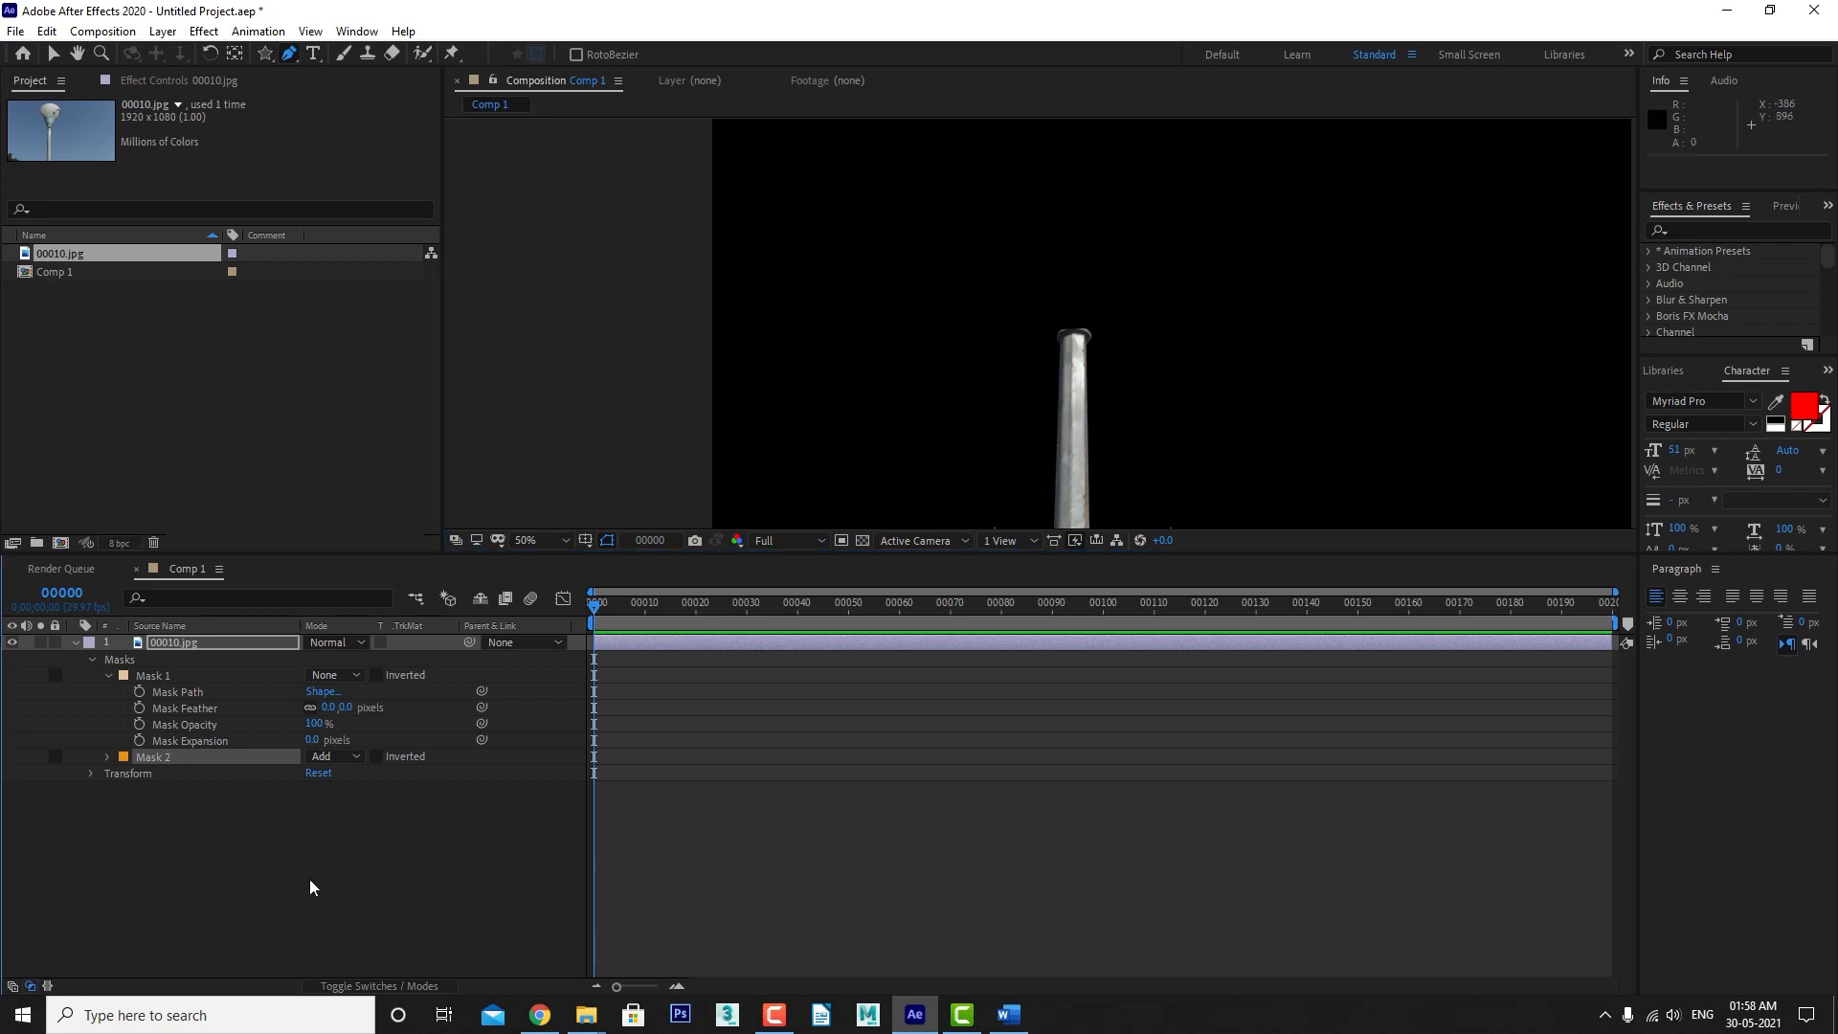
left_click(181, 647)
left_click(158, 674)
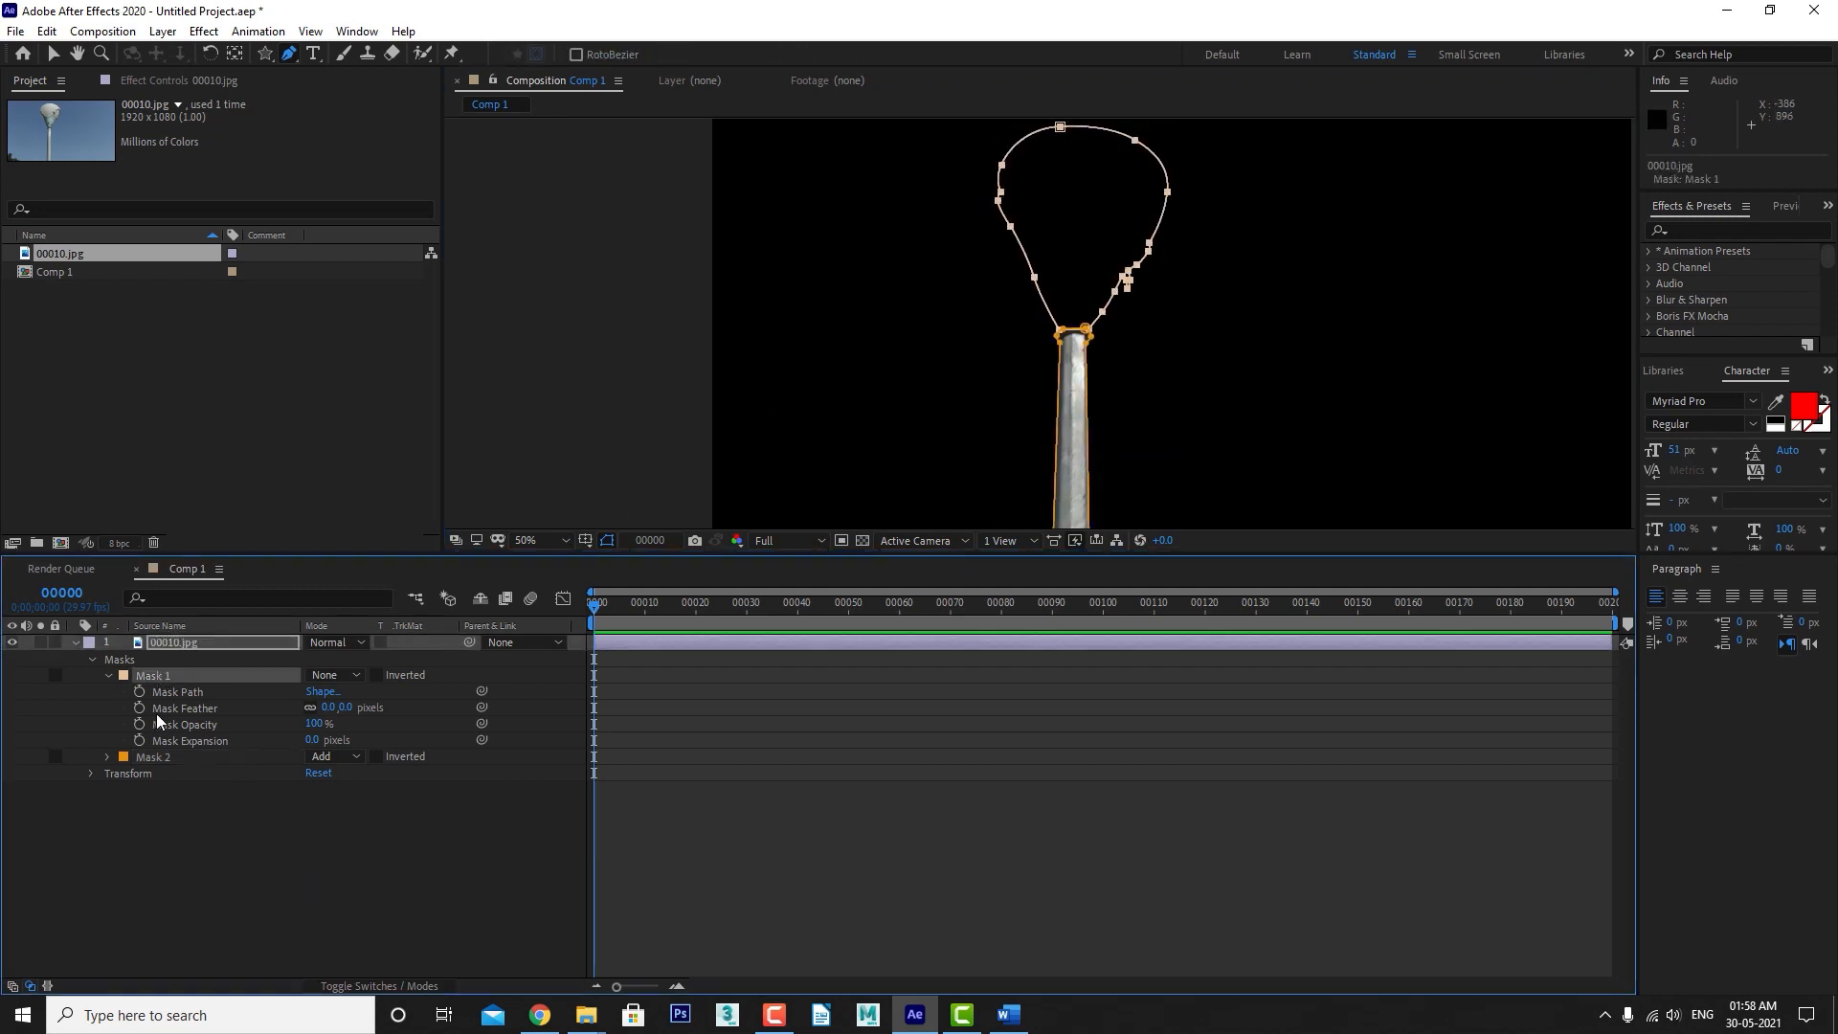
left_click(153, 756)
left_click(157, 675)
left_click(164, 760)
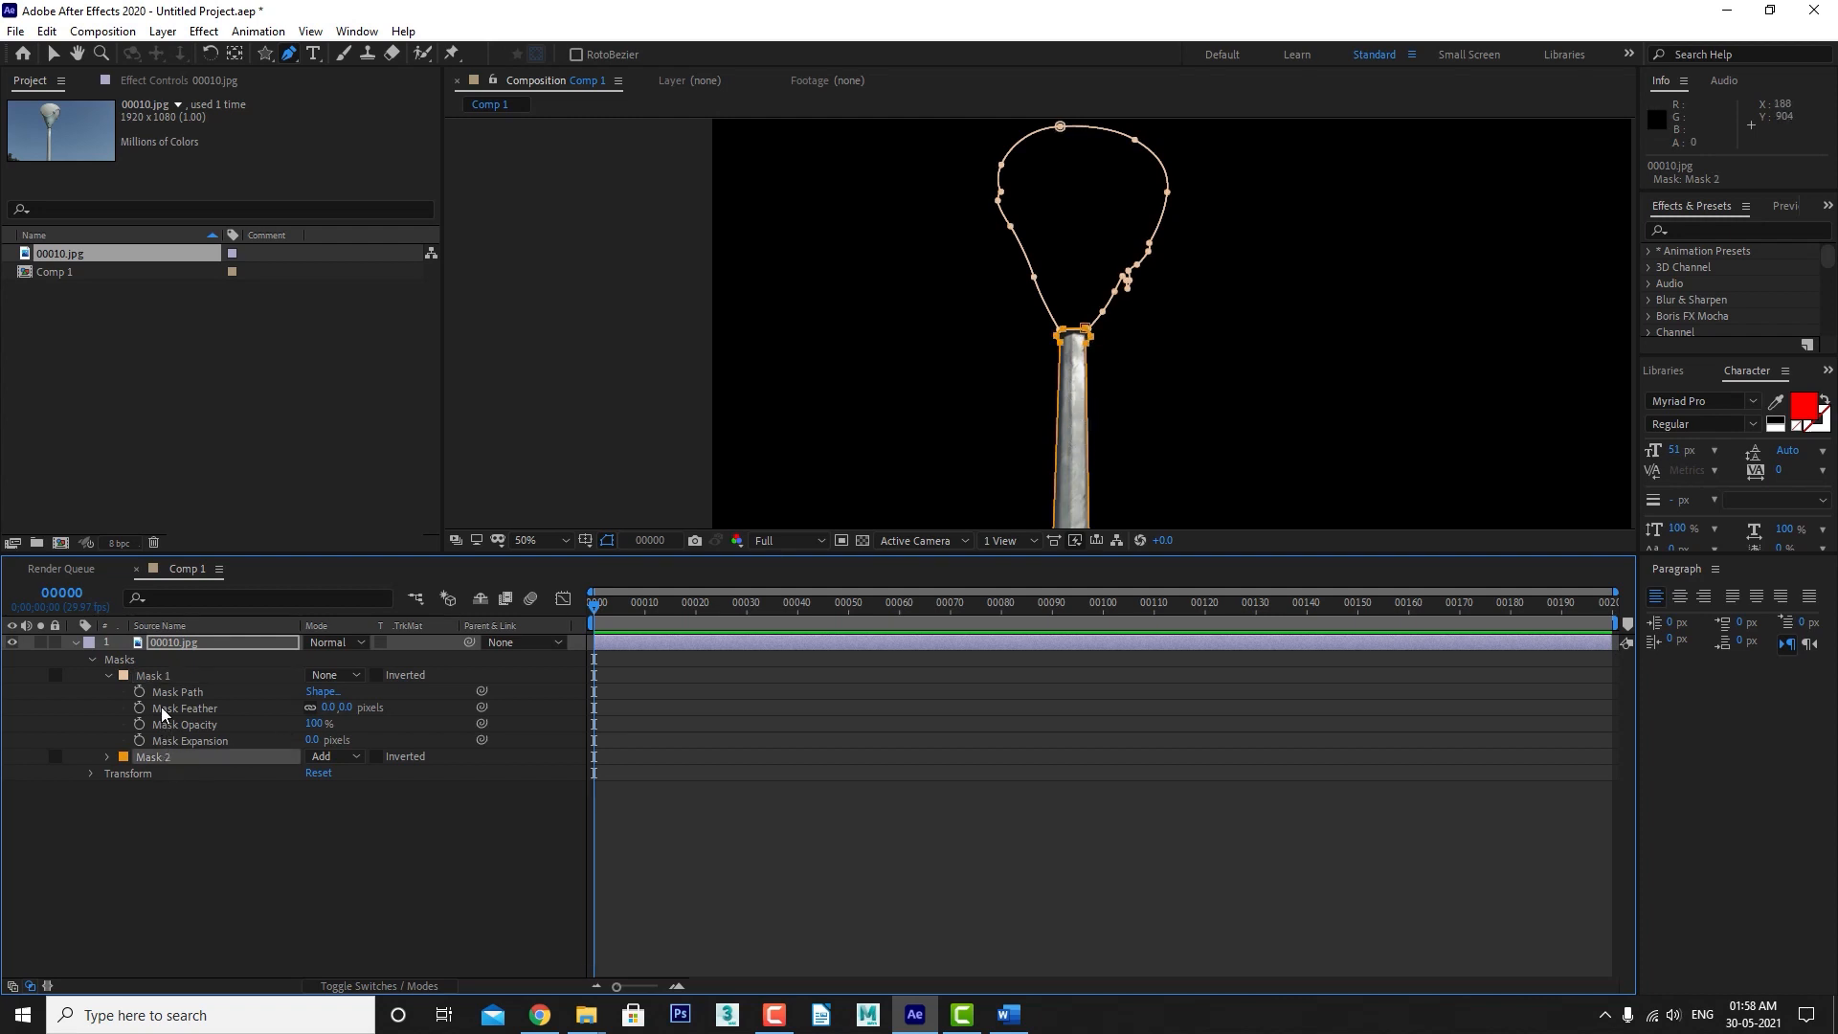
left_click(158, 679)
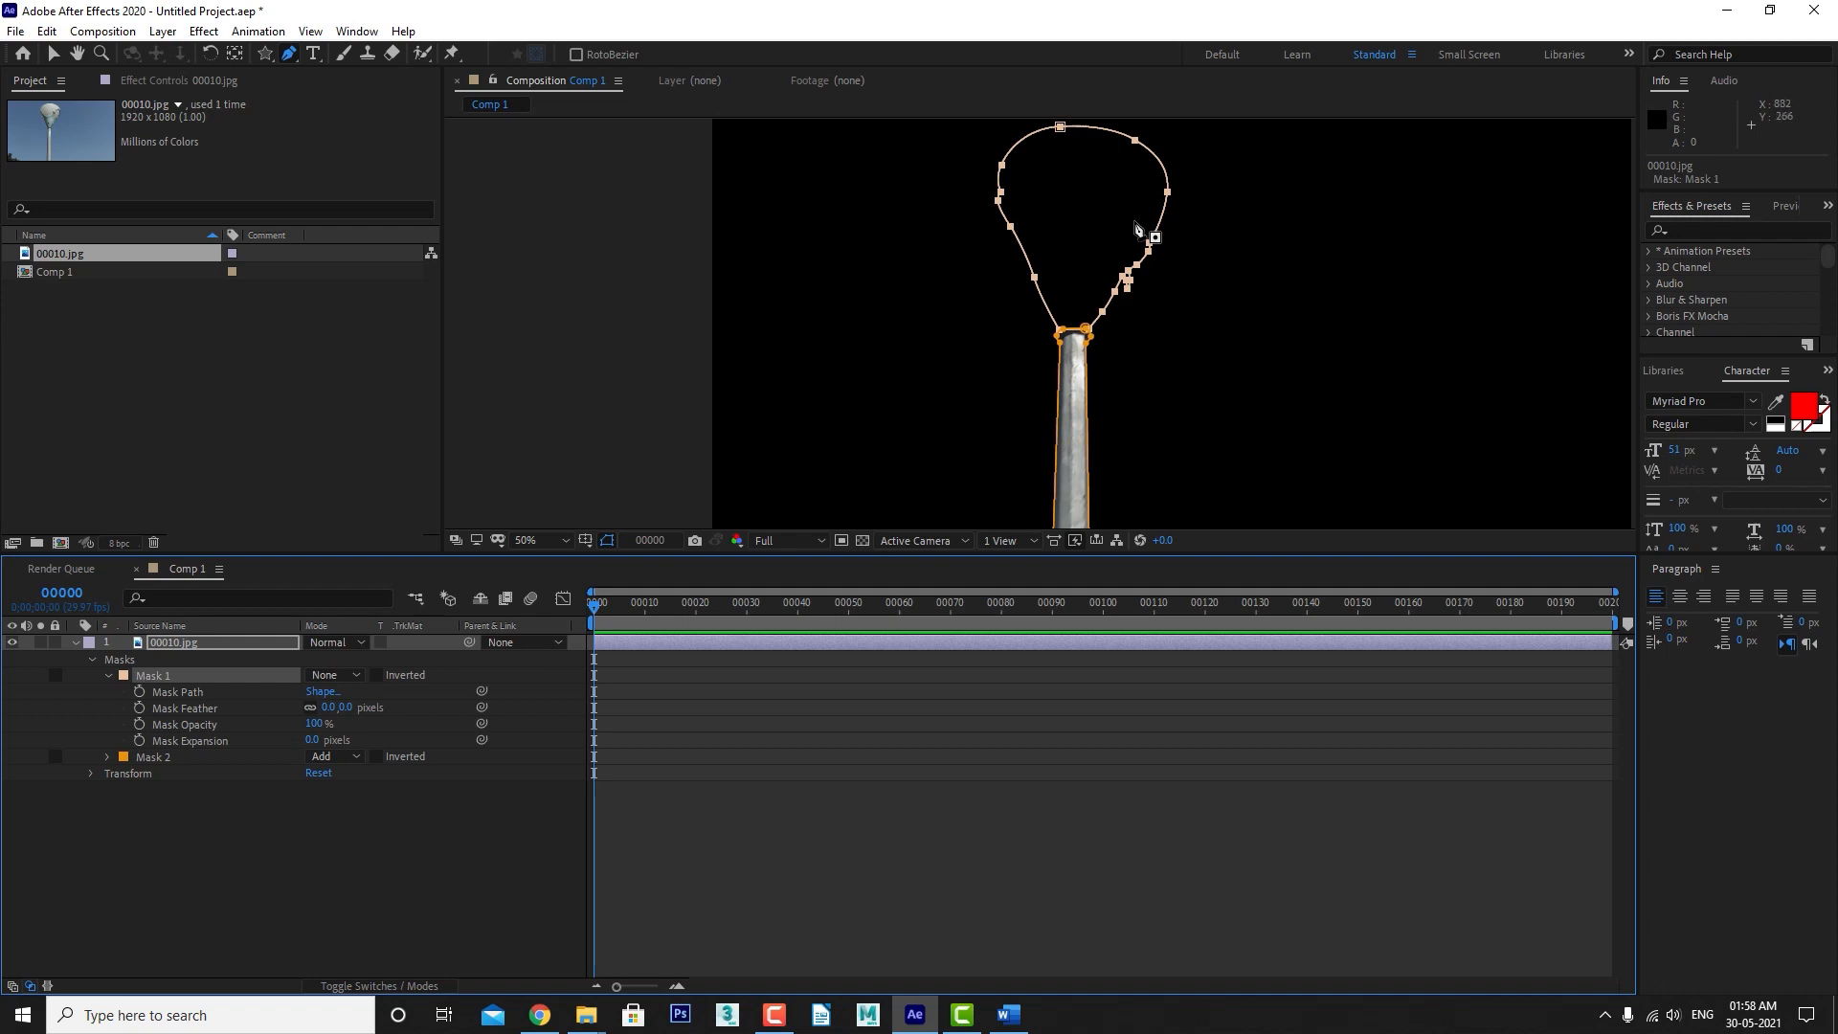
Set Mask 1's mode to Add, and select Mask 2.
left_click(339, 673)
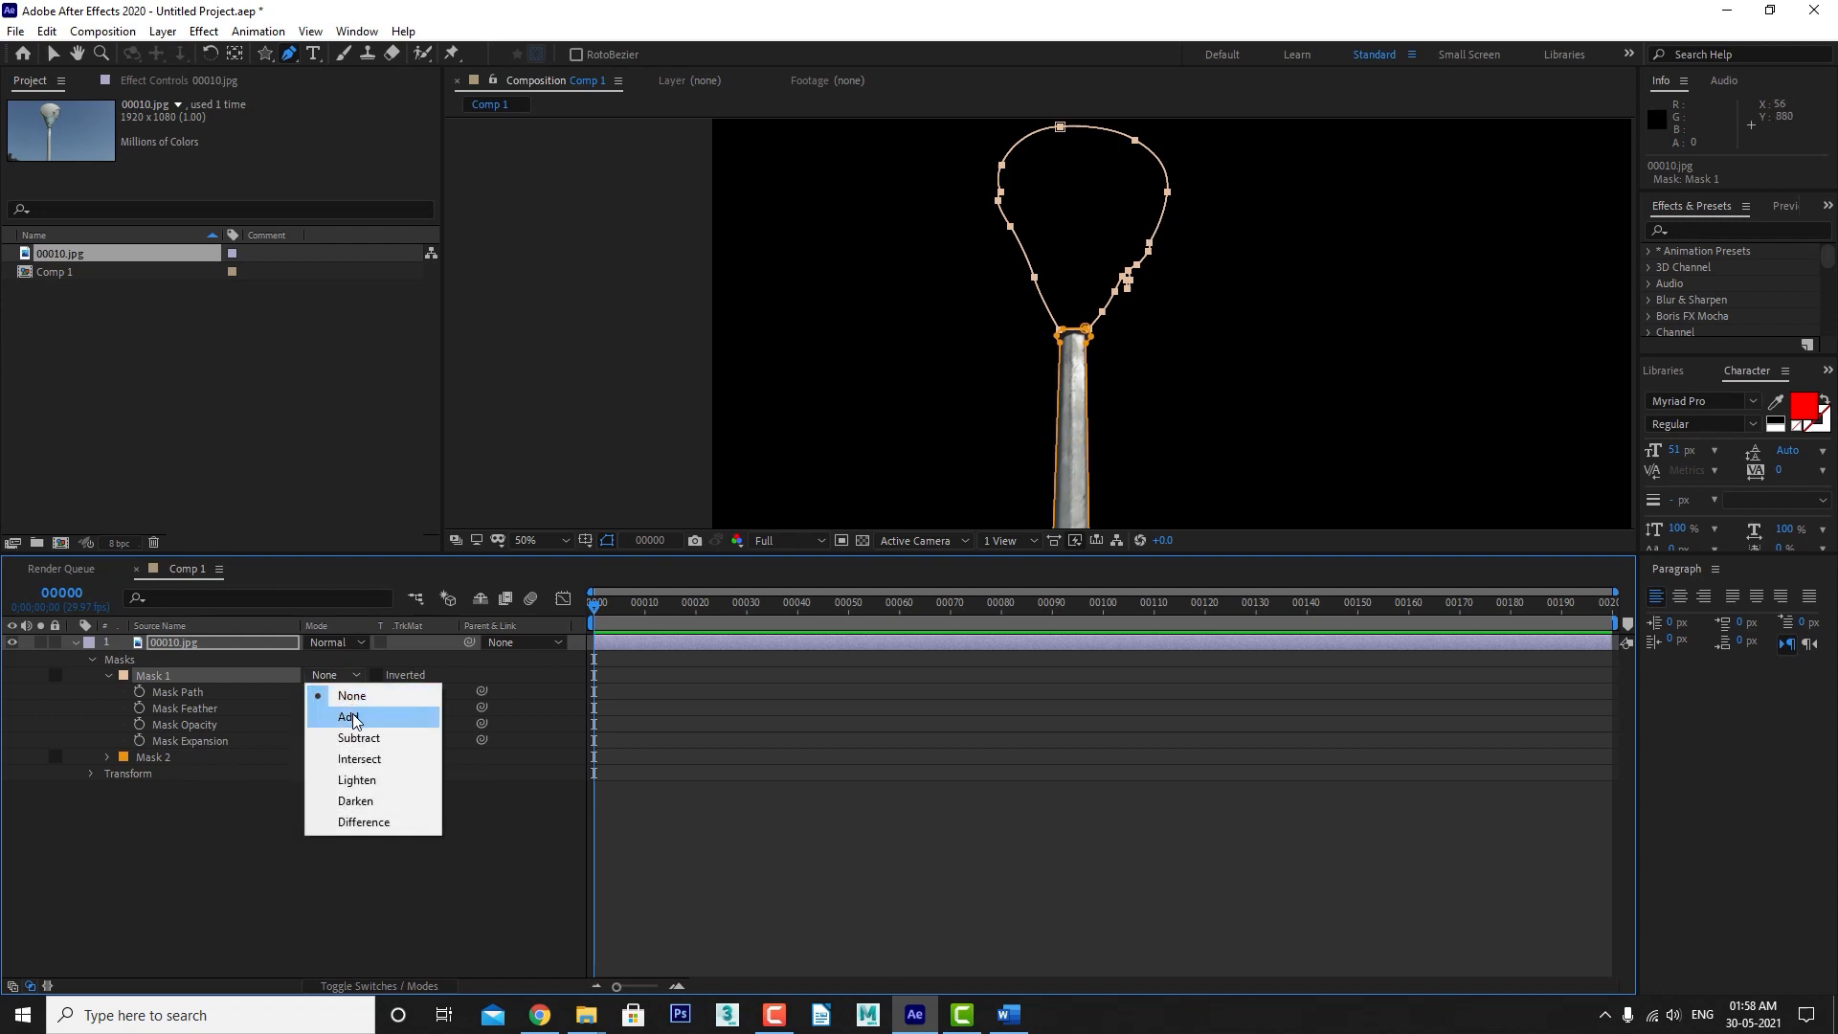
left_click(352, 716)
left_click(340, 676)
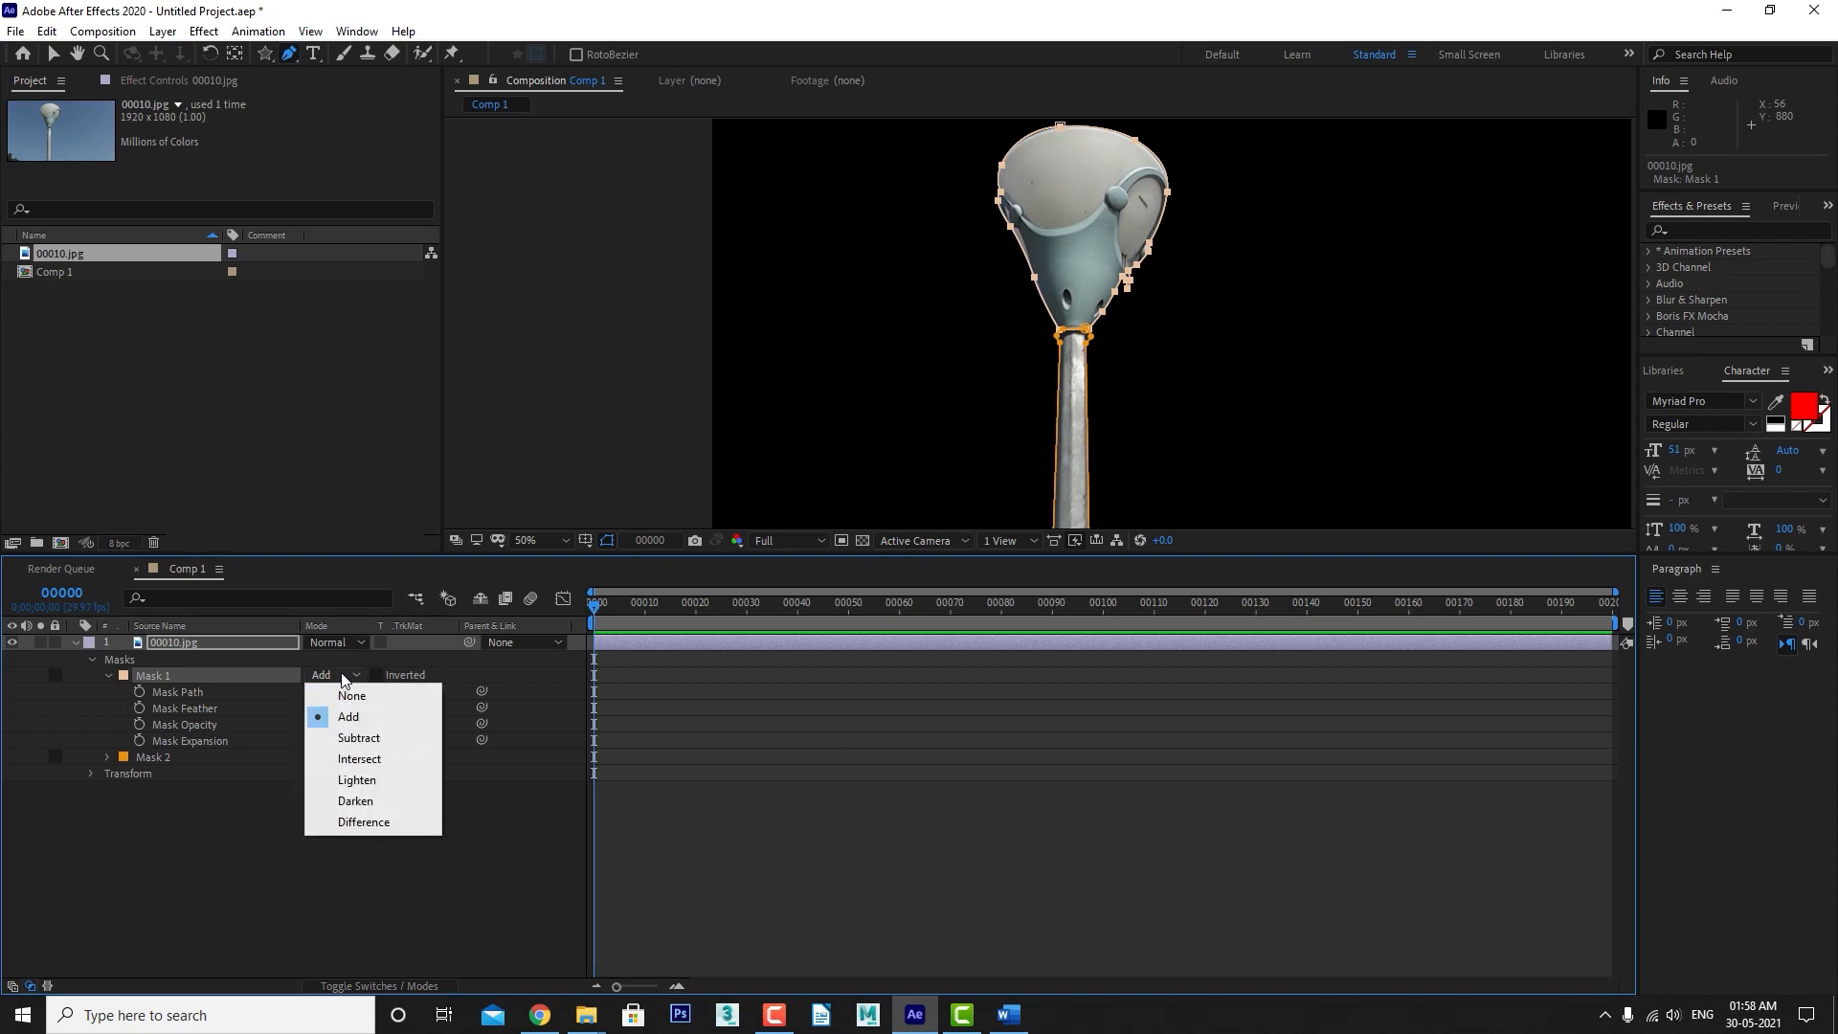
left_click(345, 725)
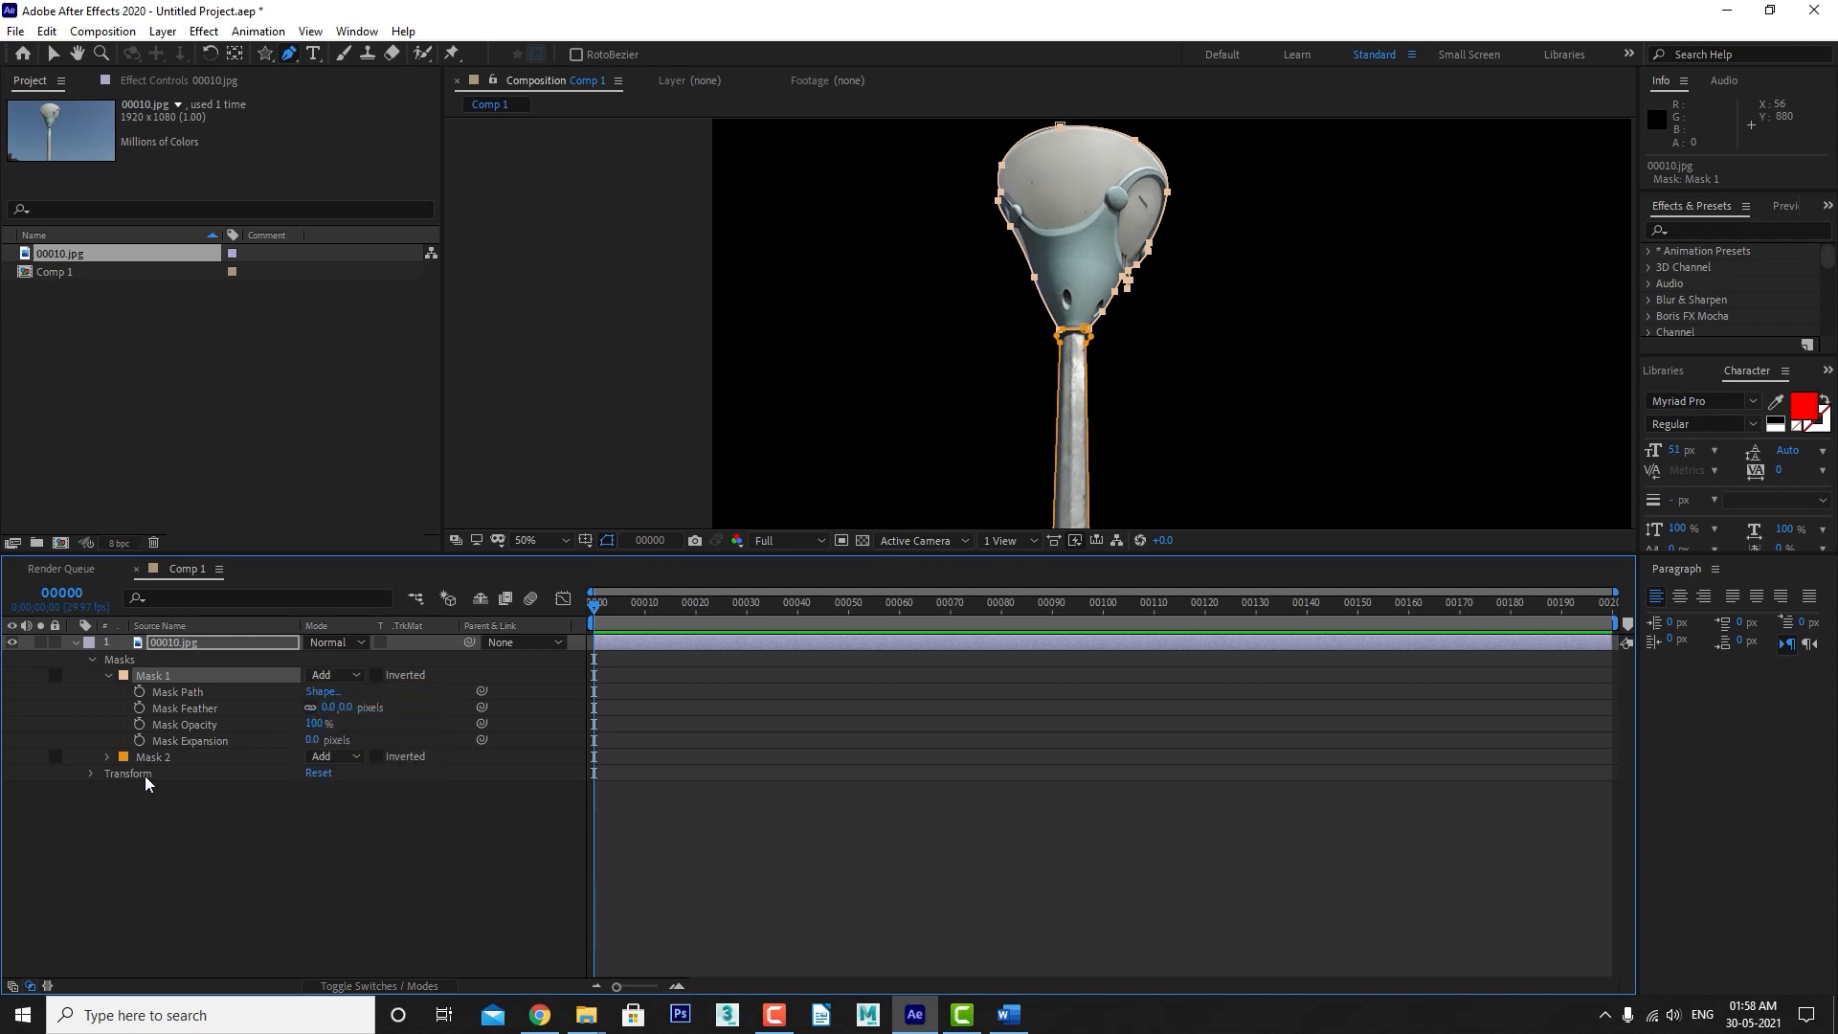
left_click(164, 755)
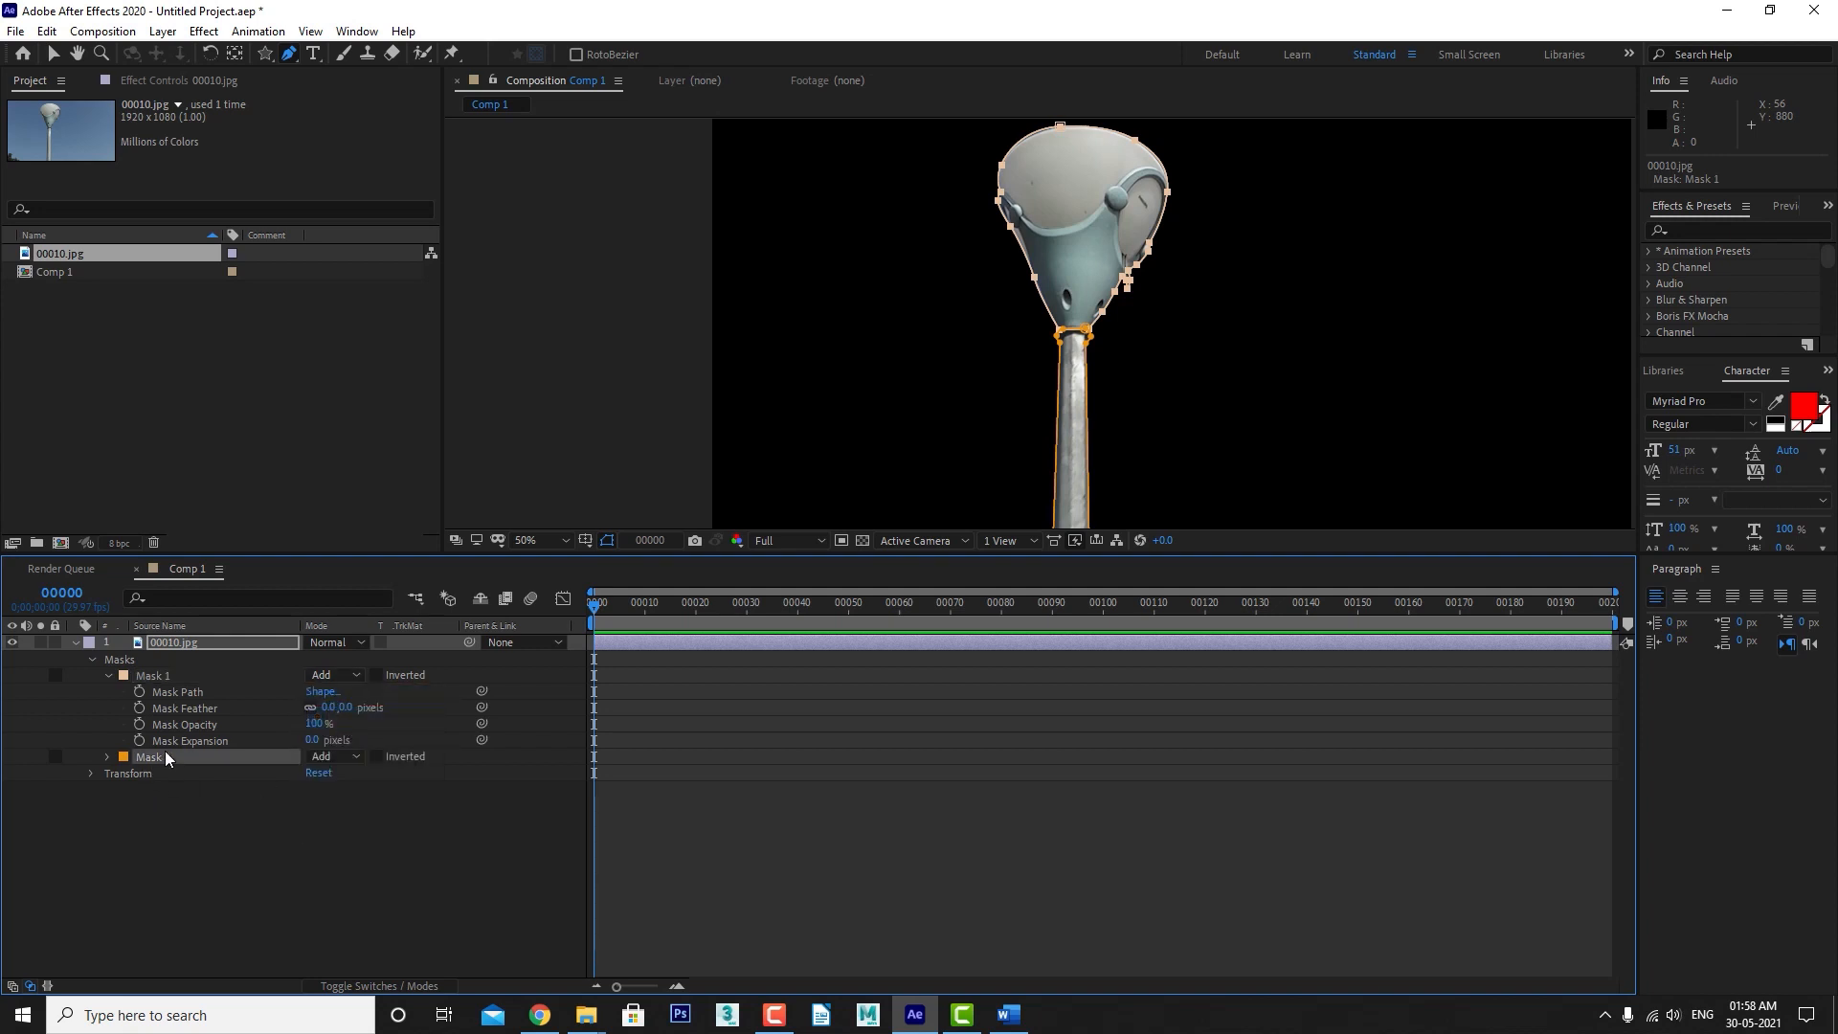
Review the mode options available for Mask 2, and select Mask 1 briefly to view its outline.
left_click(358, 758)
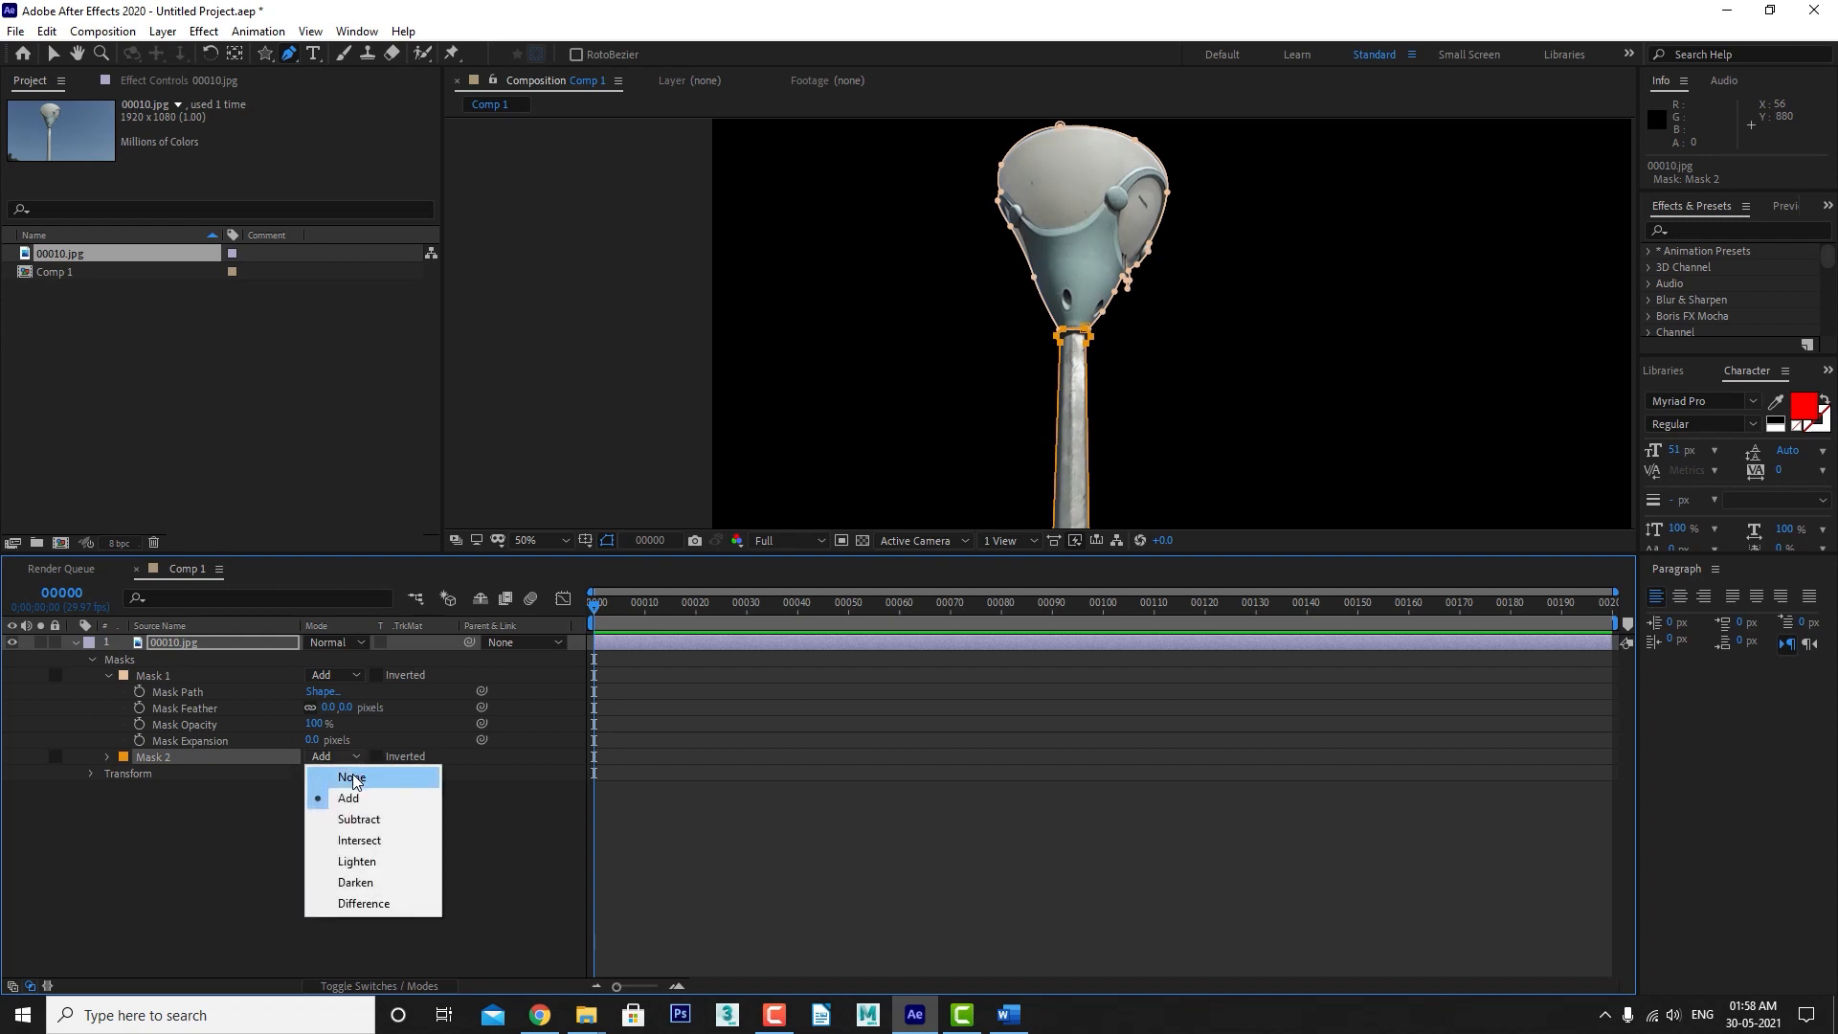
left_click(206, 831)
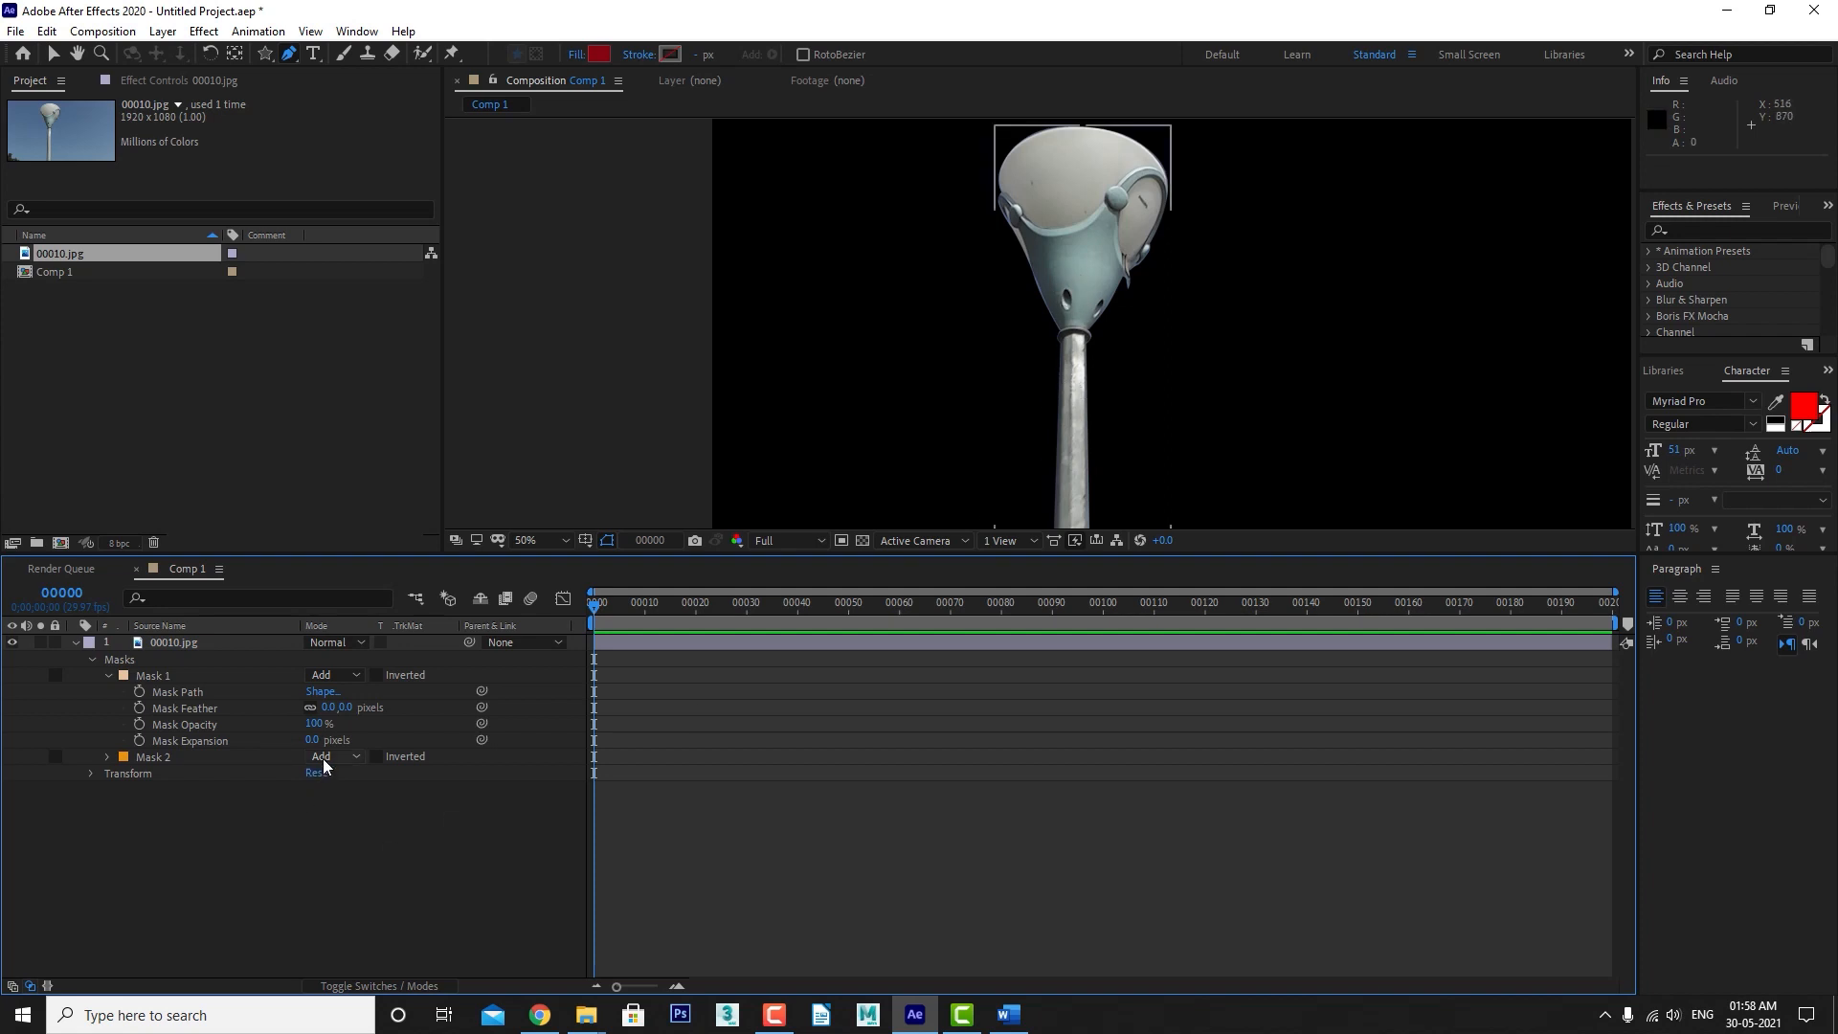
left_click(153, 675)
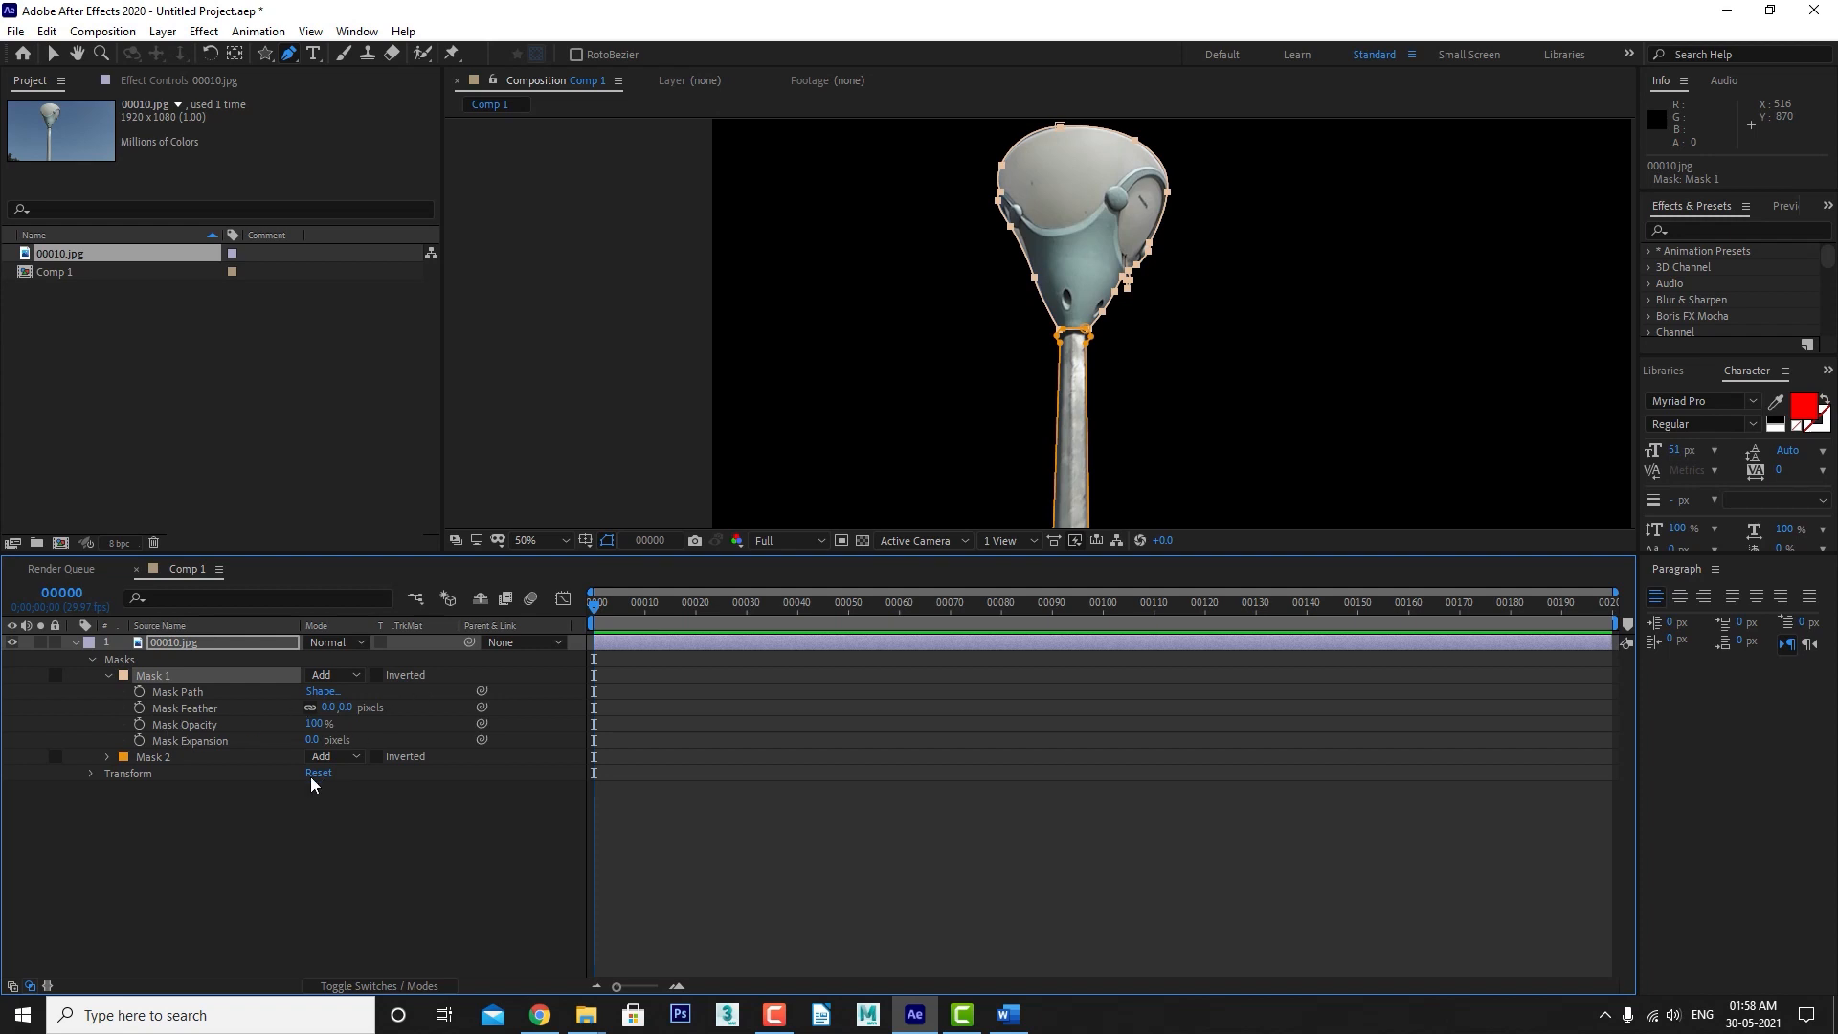
left_click(249, 806)
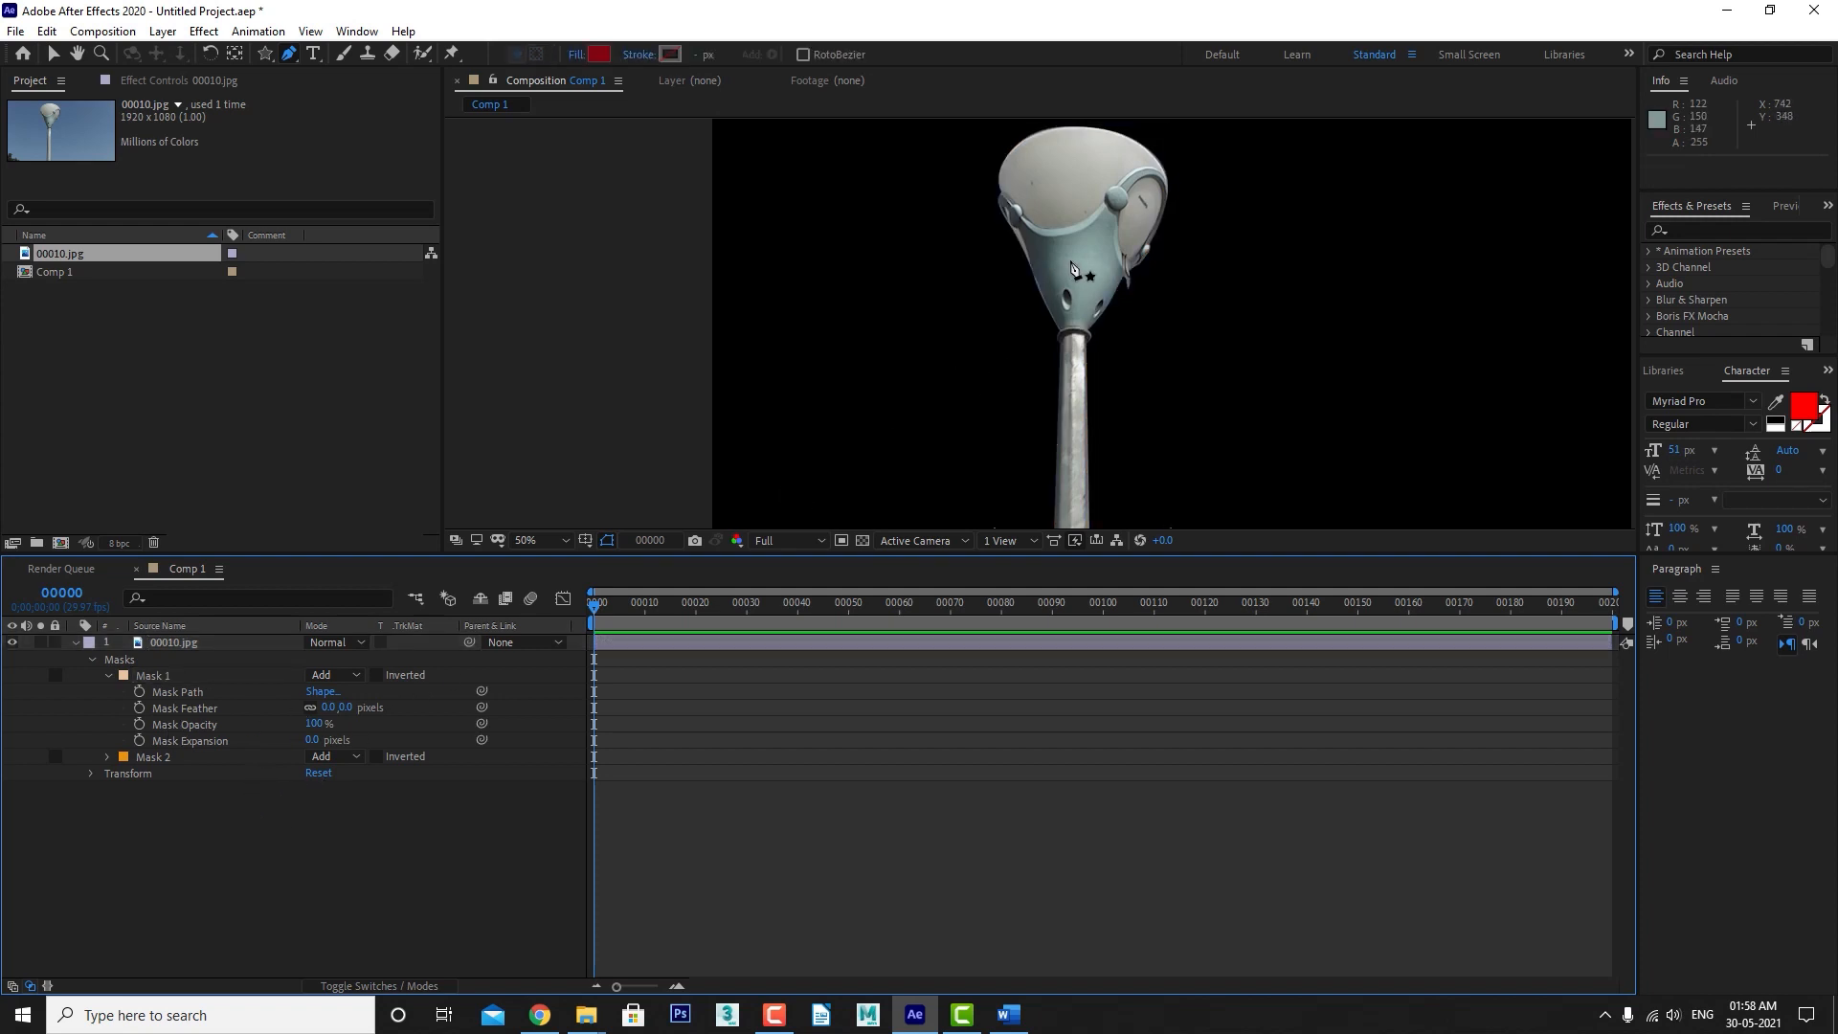
Start a new mask on the 00010.jpg layer, tracing the left edge of the lamp head's left oval hole down to its bottom.
scroll(1072, 269, "up", 6)
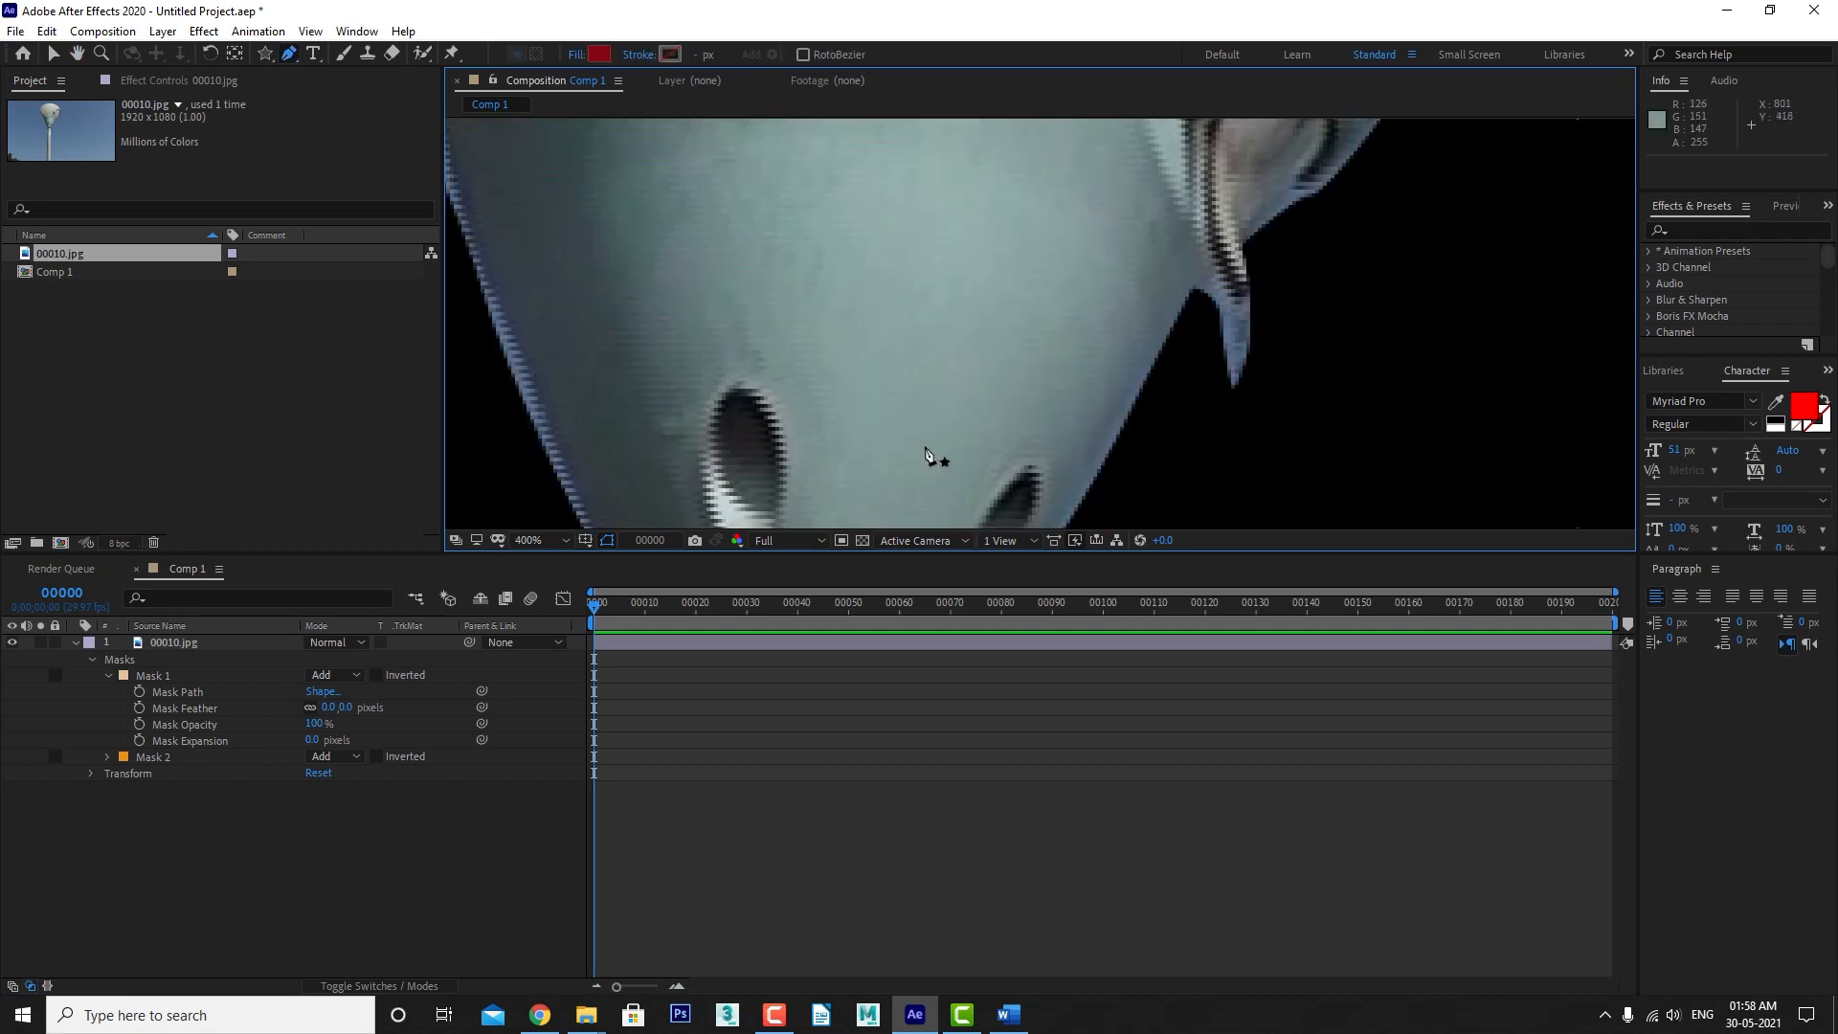
scroll(926, 454, "down", 3)
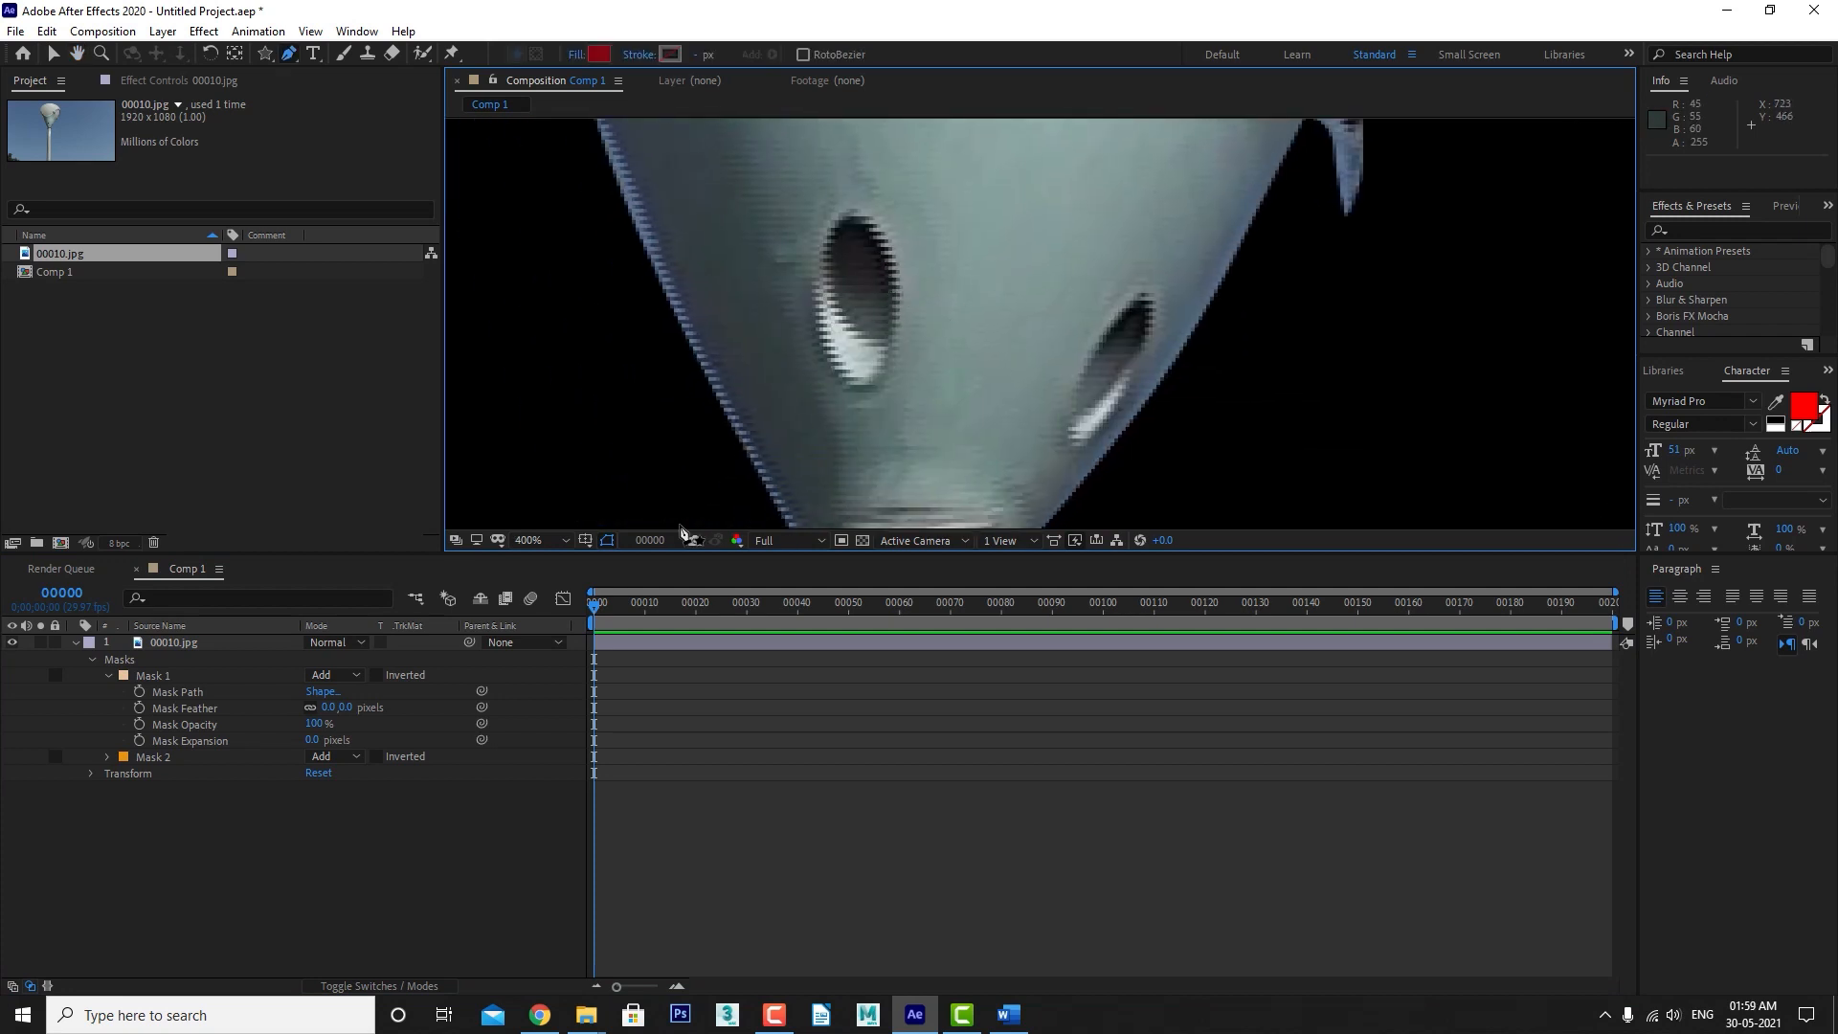
left_click(194, 884)
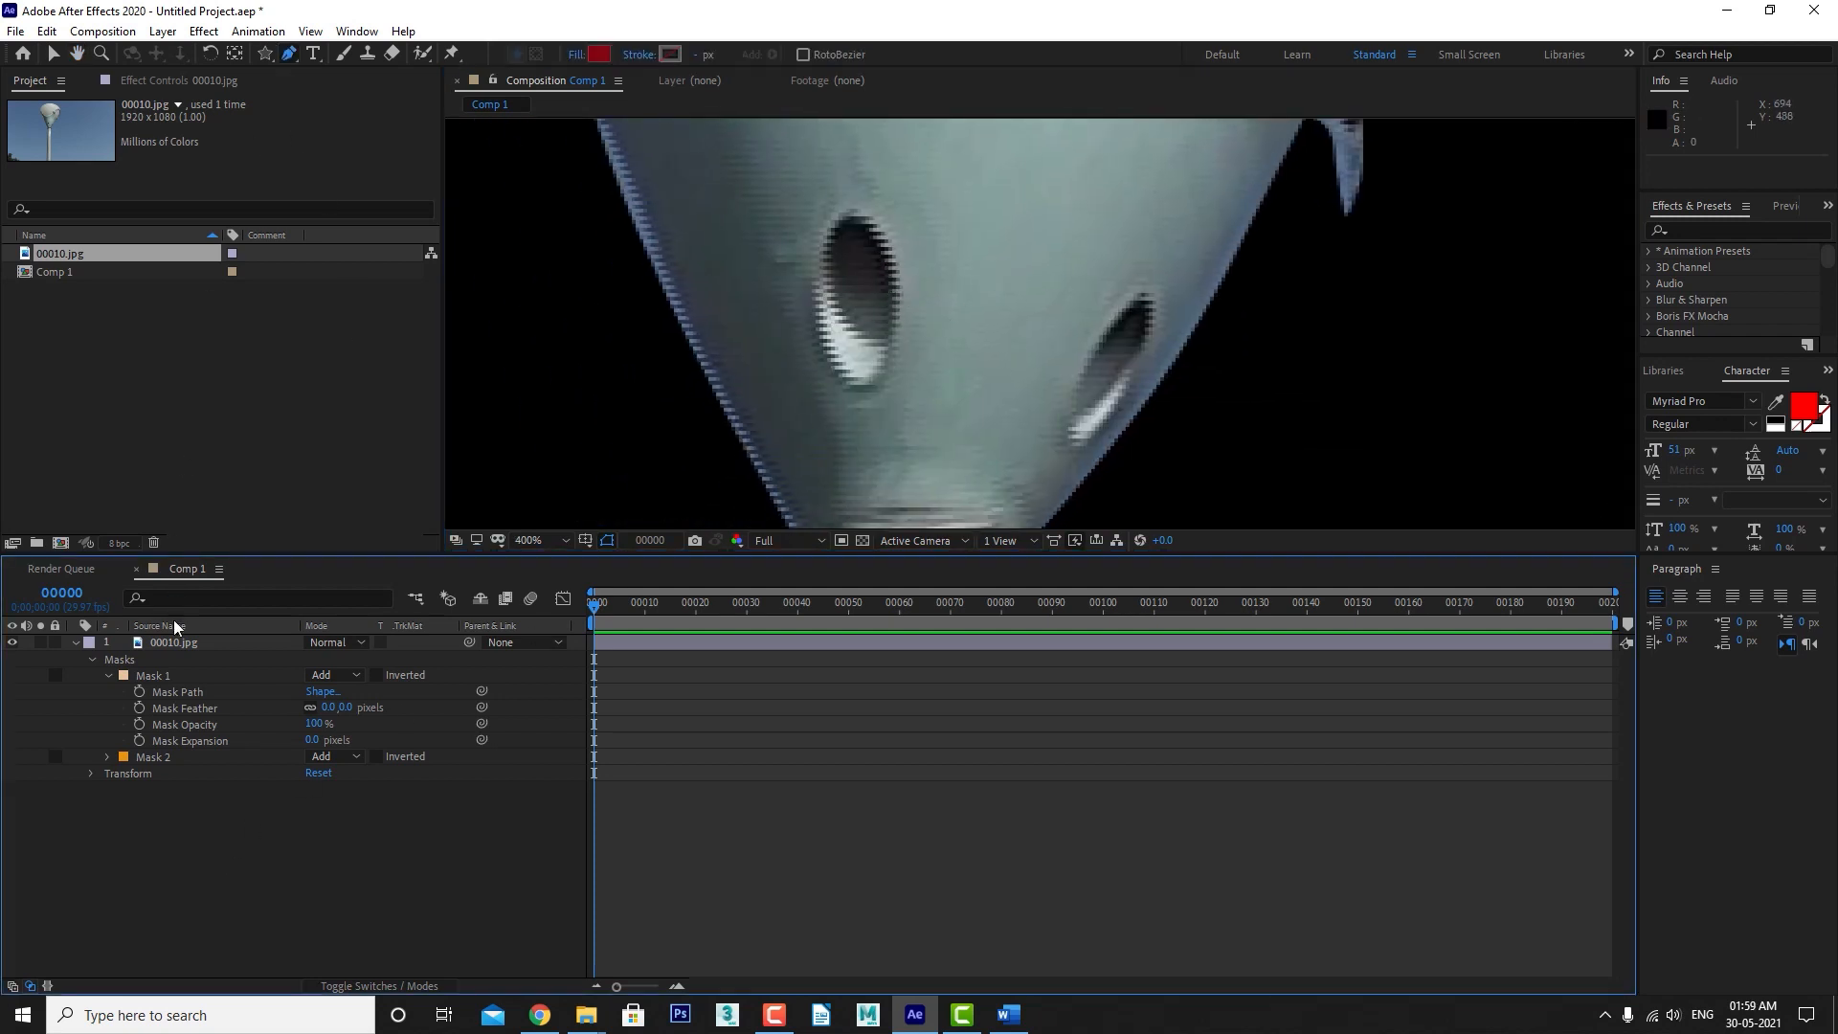
left_click(180, 645)
left_click(833, 224)
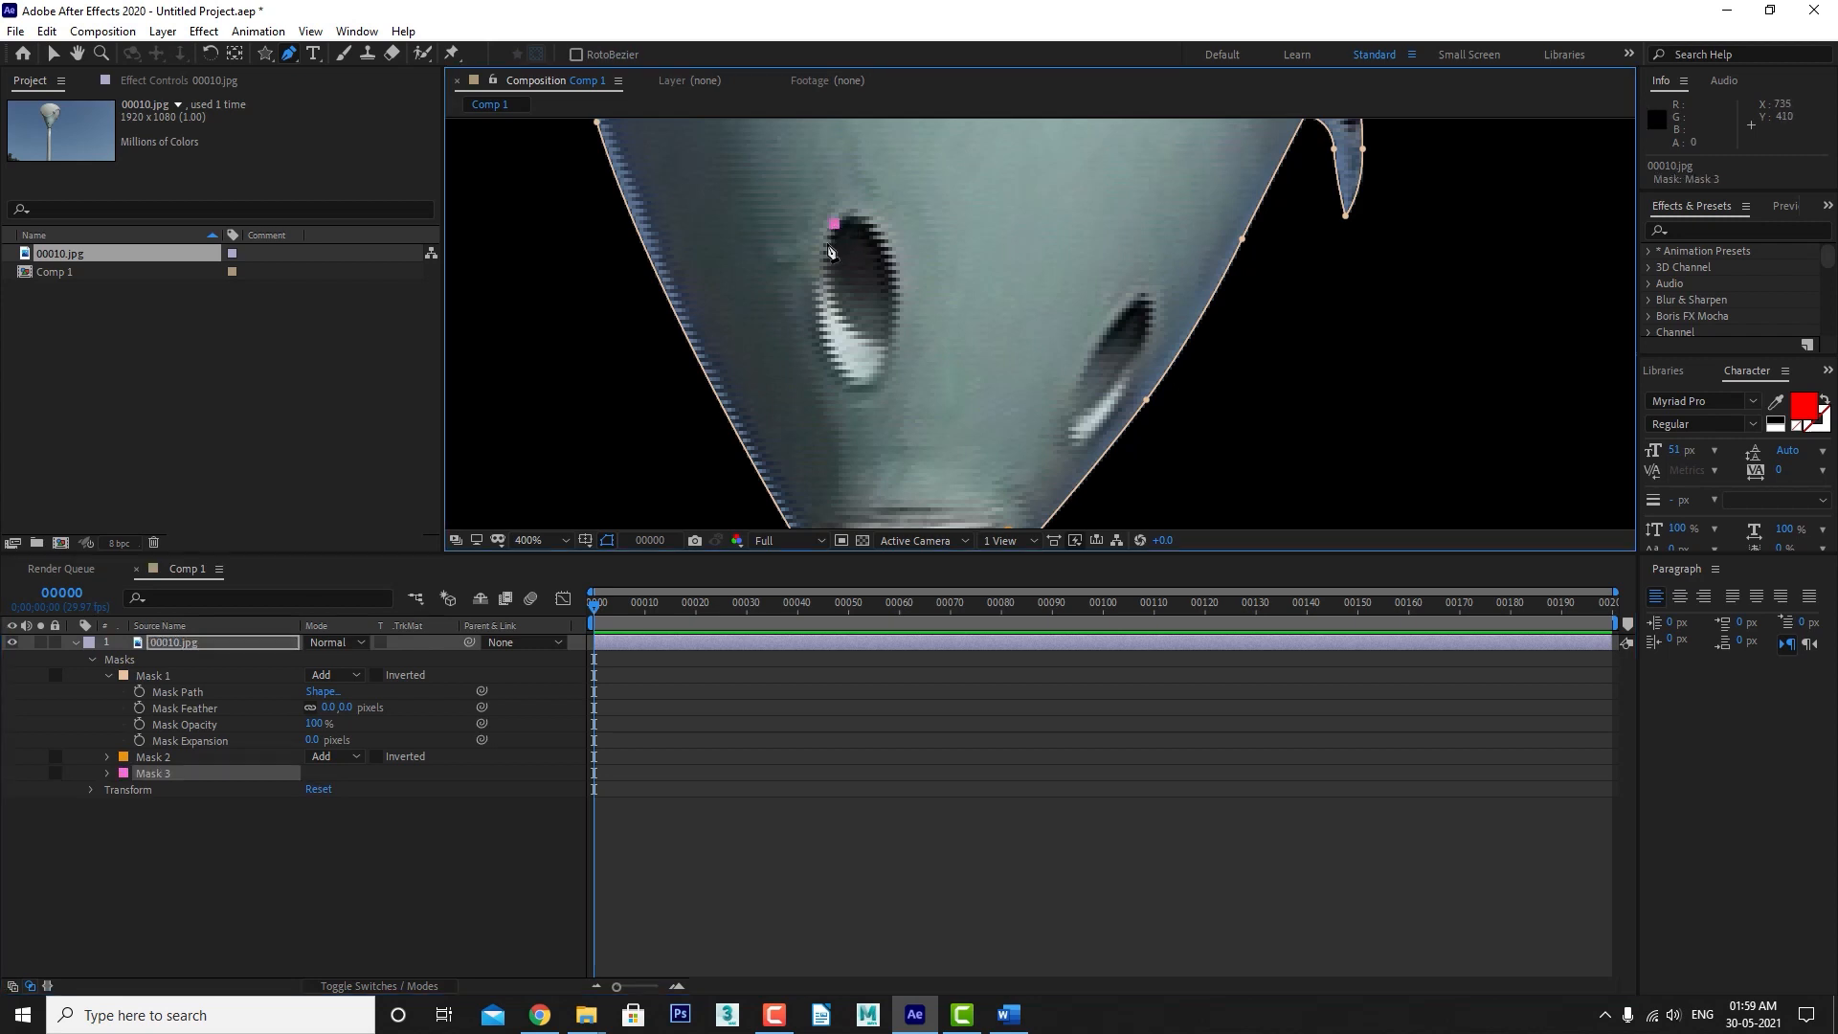
left_click(820, 275)
left_click(820, 299)
left_click(836, 373)
left_click(848, 379)
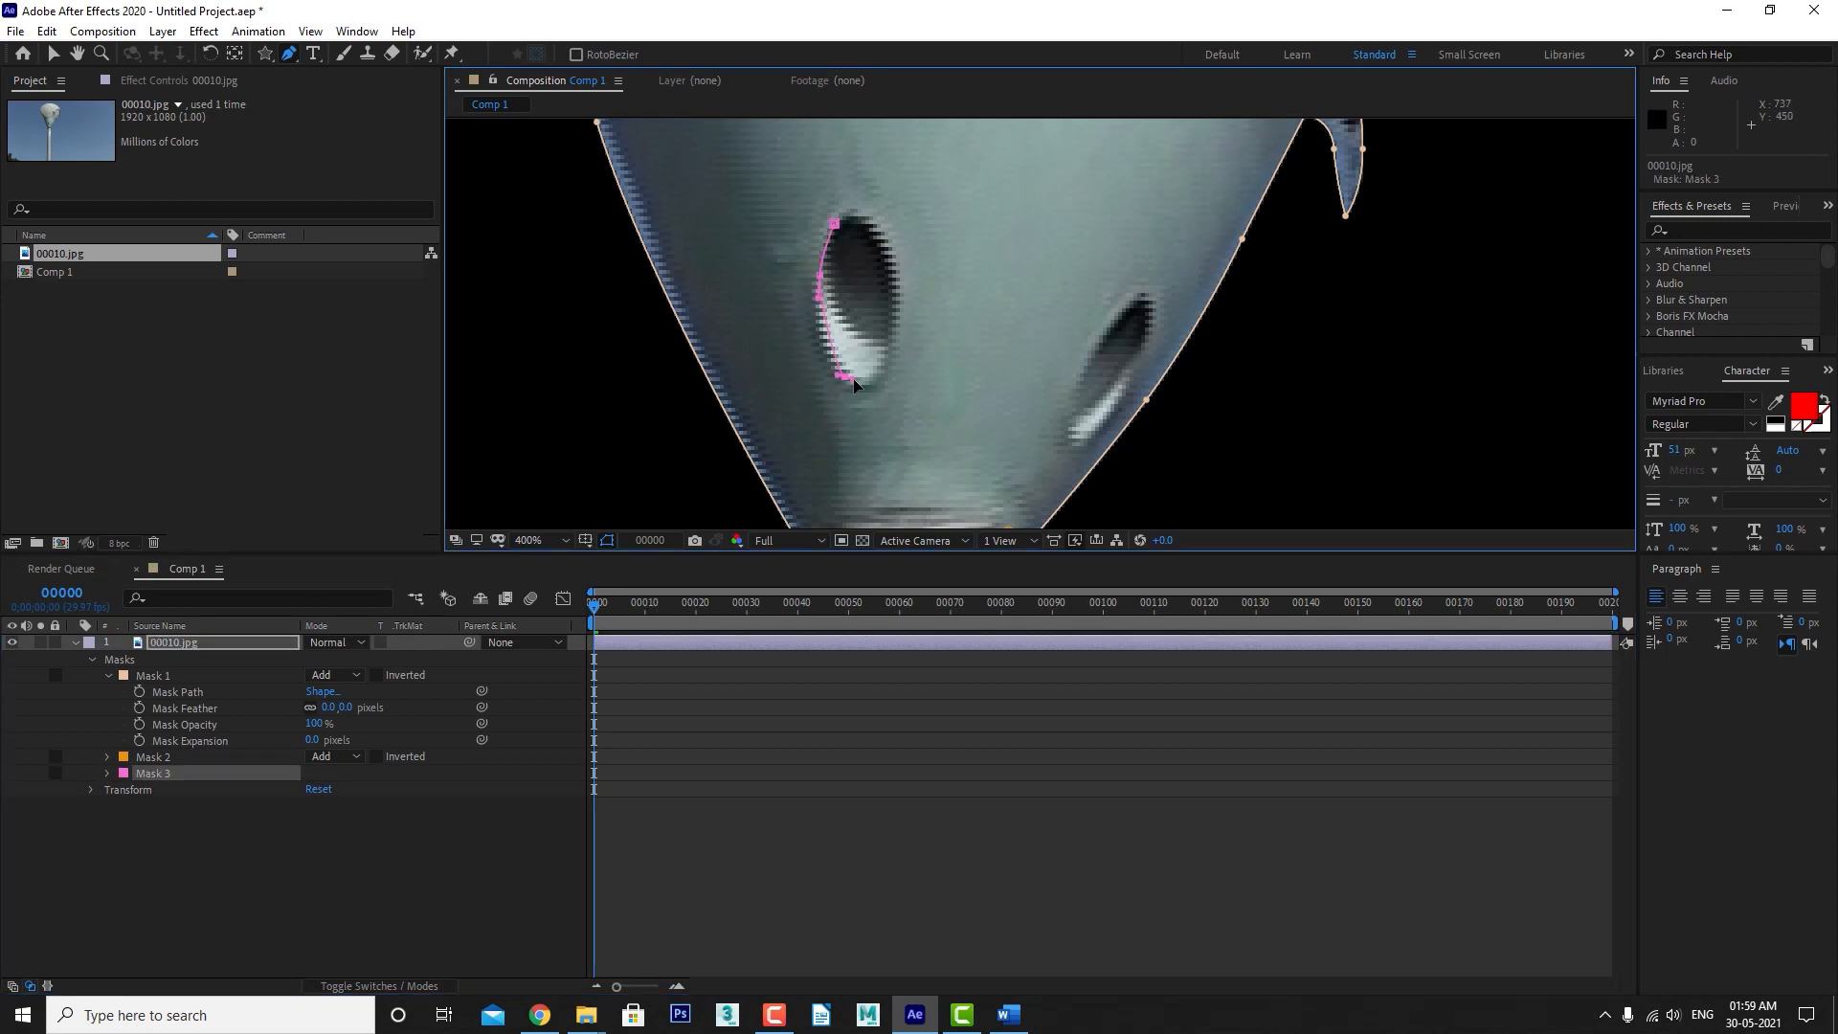
Continue the mask up the oval hole's right edge with curved points and close it at its starting point.
left_click(889, 368)
left_click(894, 308)
left_click(898, 250)
left_click(886, 238)
left_click(854, 221)
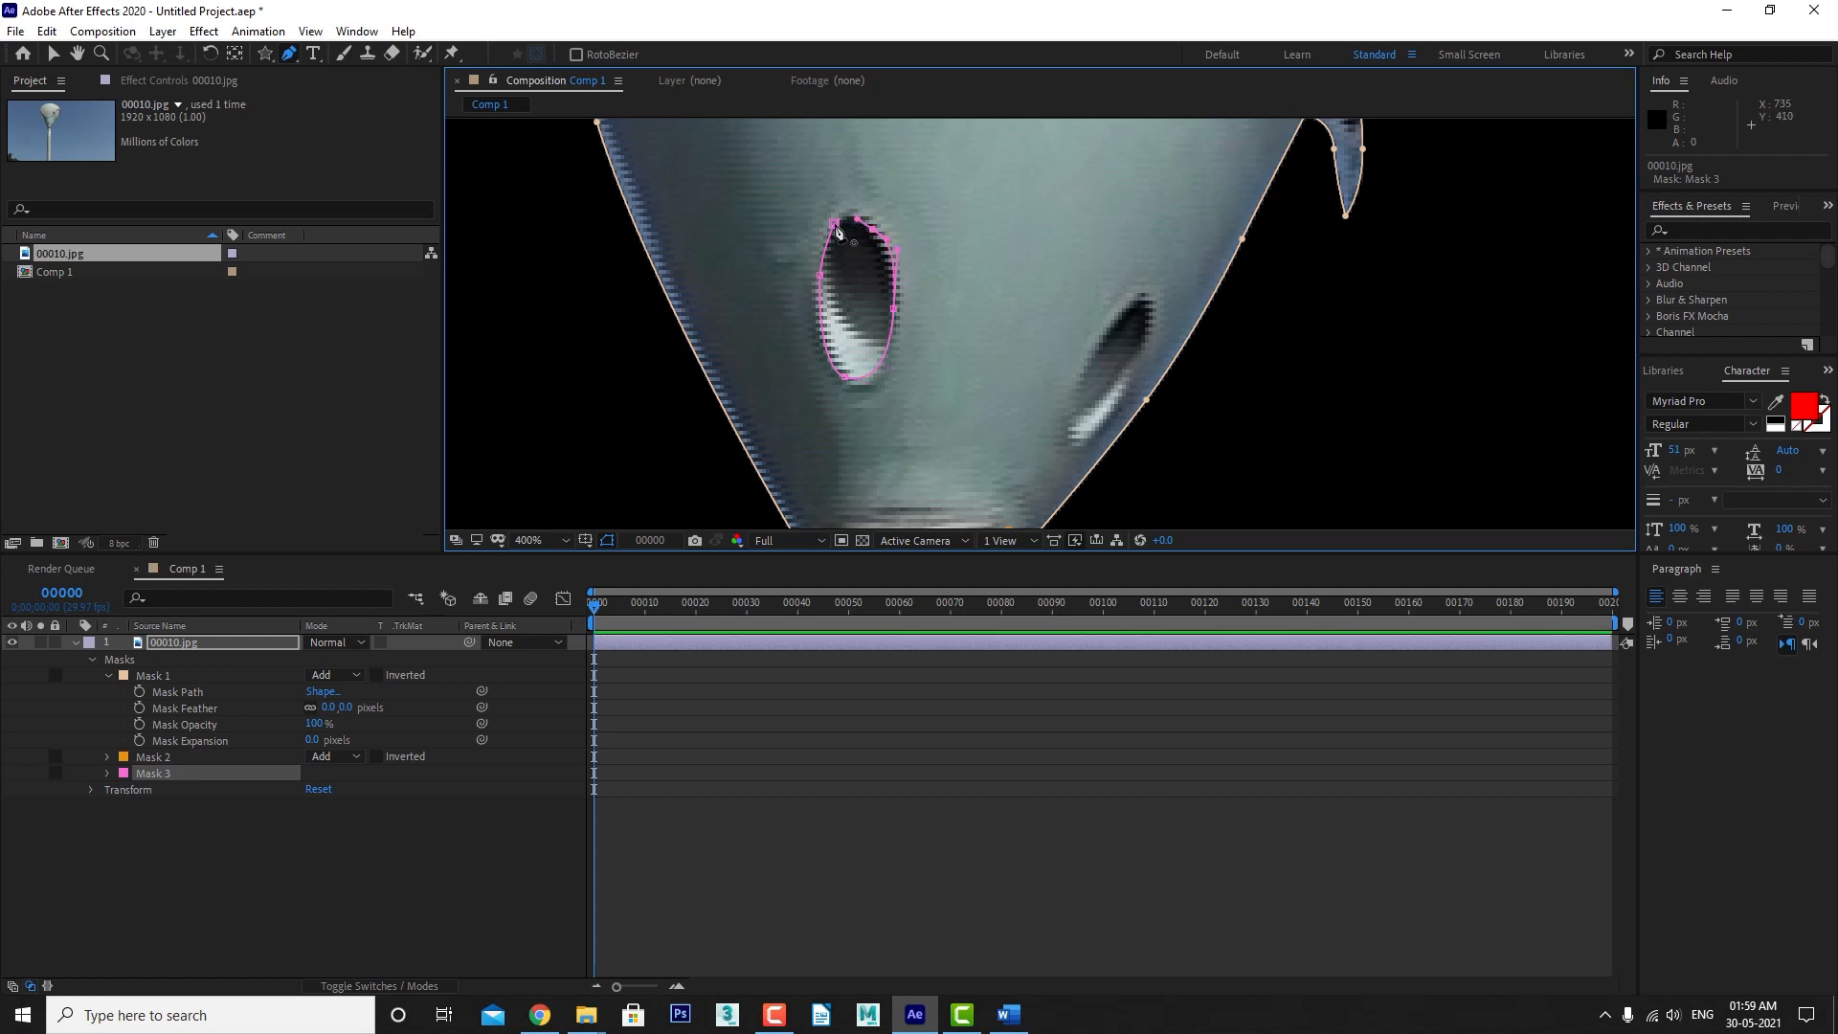
left_click(835, 226)
Set Mask 3's mode to Subtract to cut out the oval hole, and deselect the layer.
left_click(312, 772)
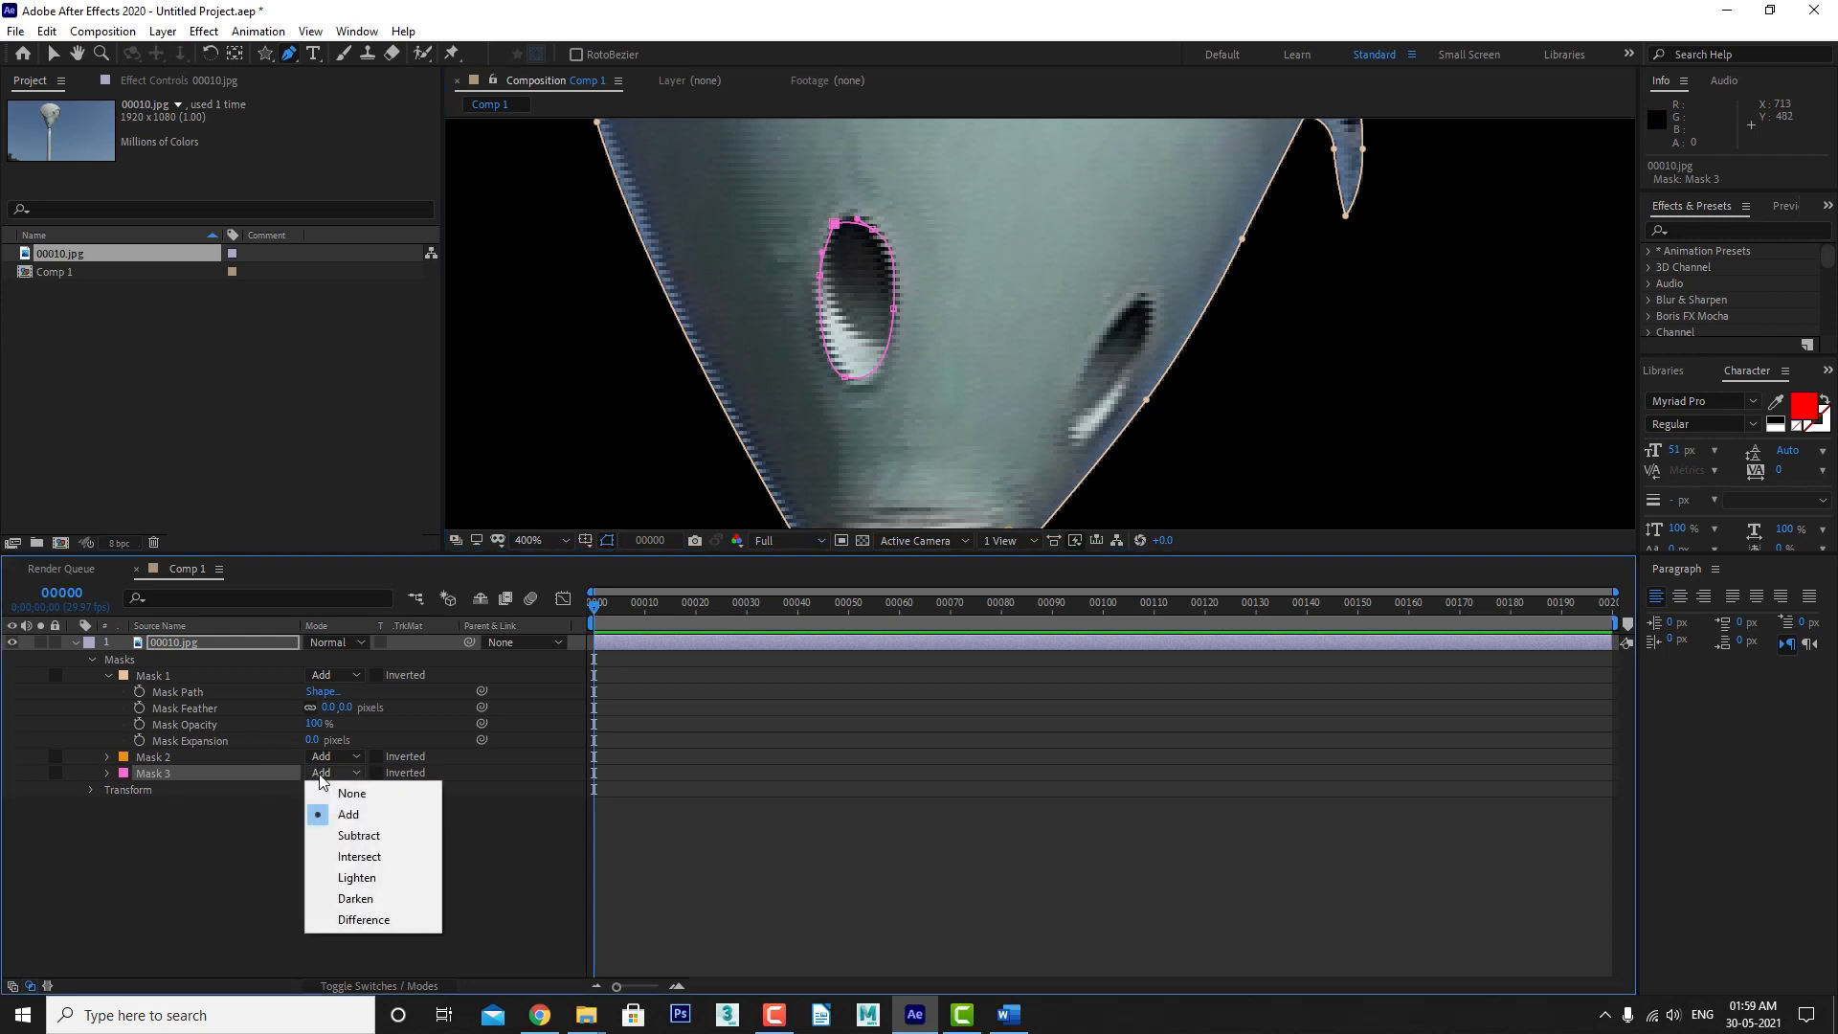
left_click(347, 835)
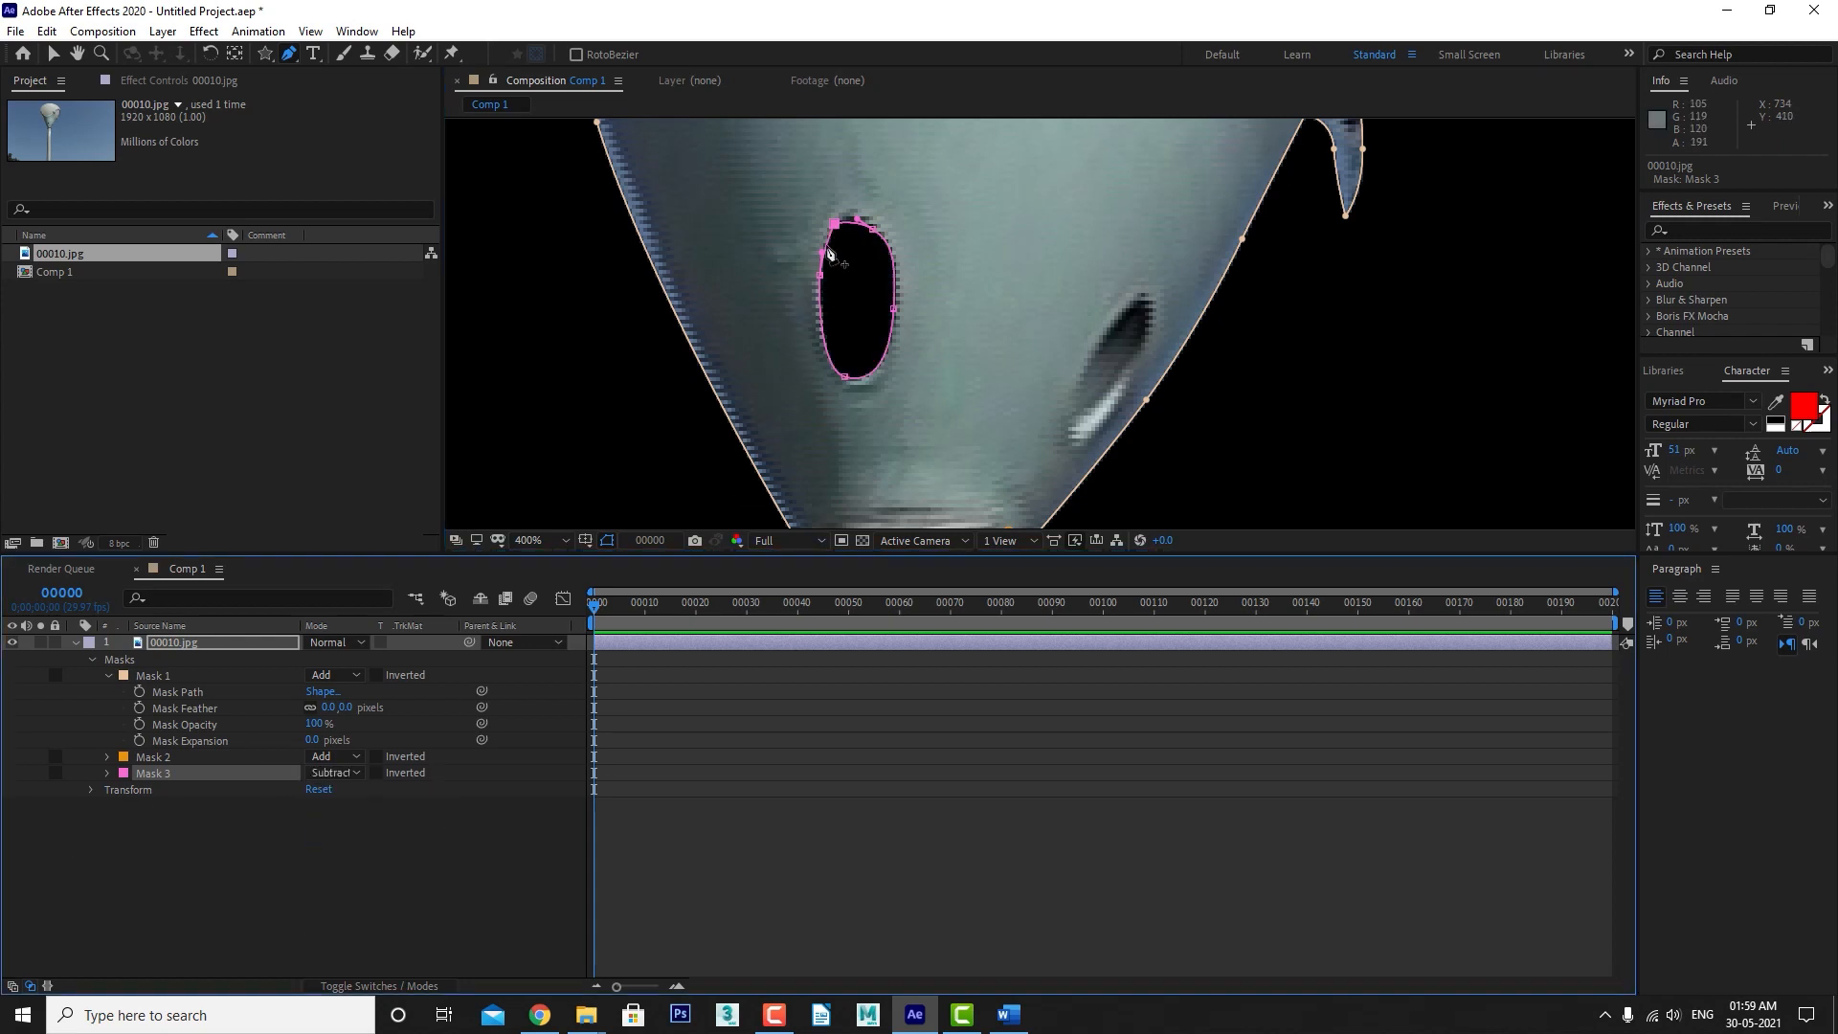
scroll(904, 355, "down", 4)
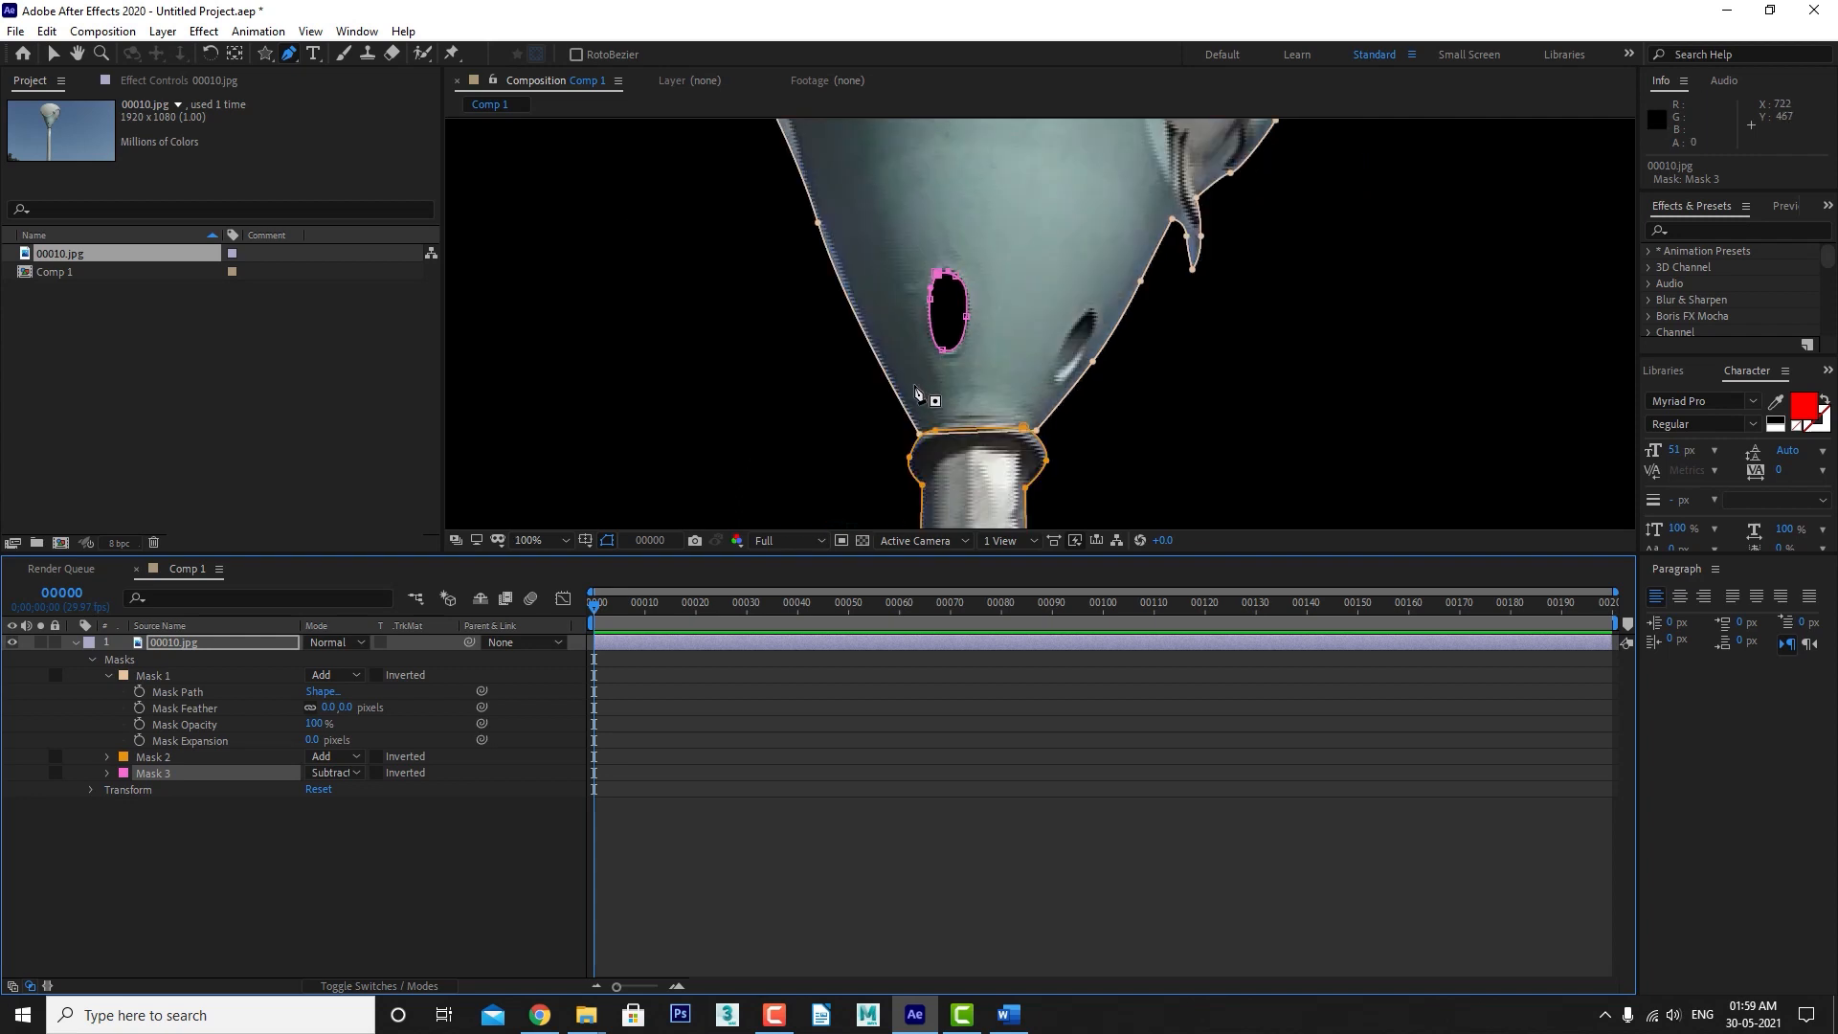
scroll(916, 392, "down", 2)
left_click(361, 858)
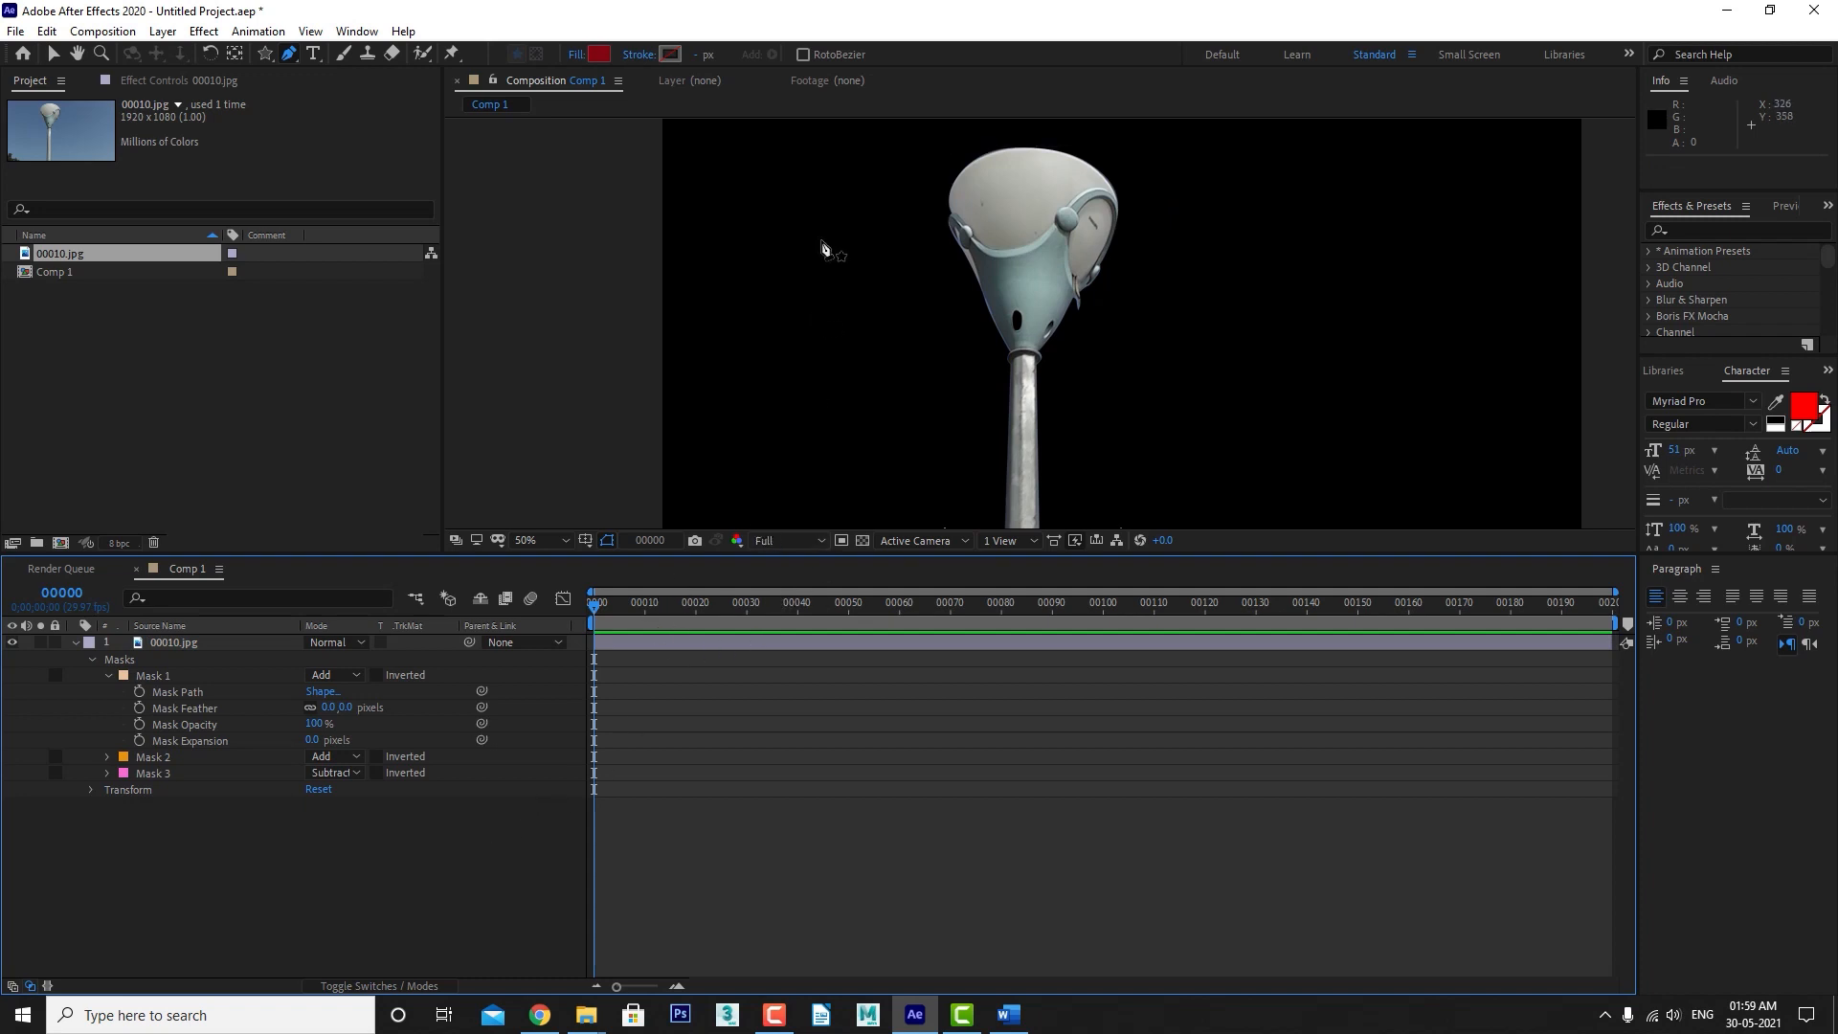
Display the composition's Alpha channel and examine the matte around the subtracted hole and the lamp's edges.
left_click(738, 542)
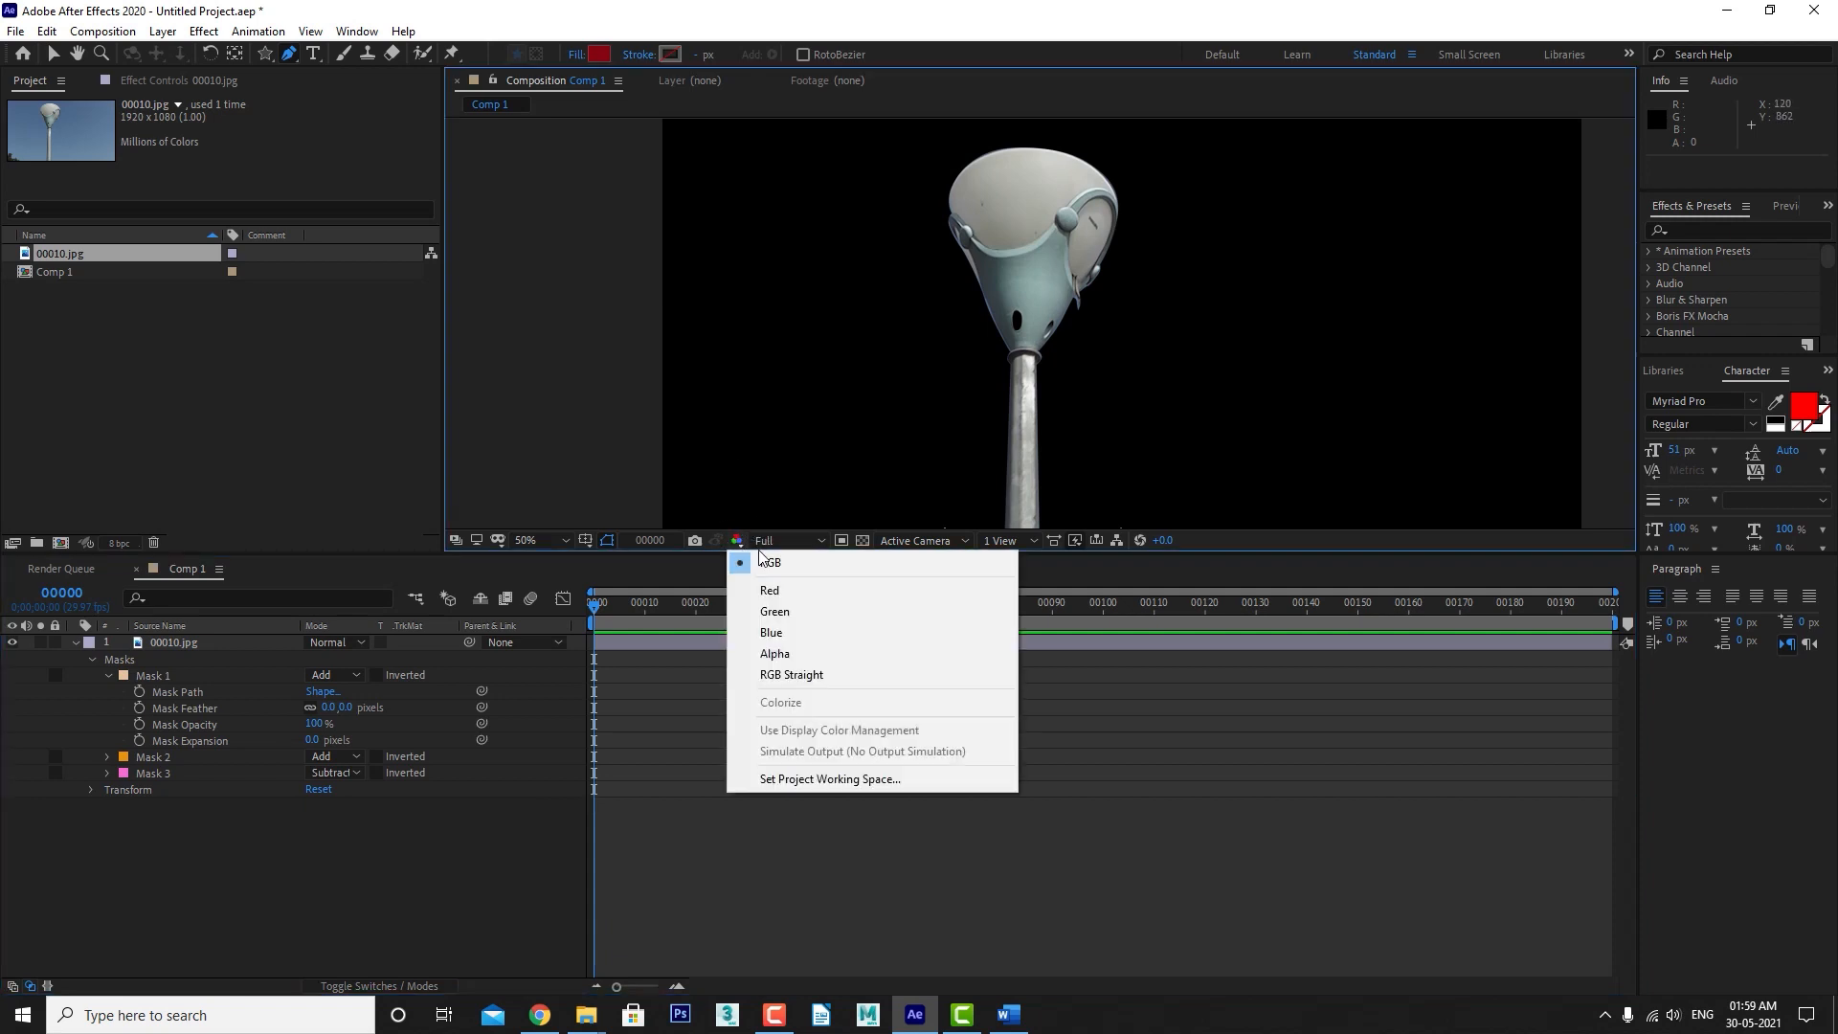
left_click(797, 655)
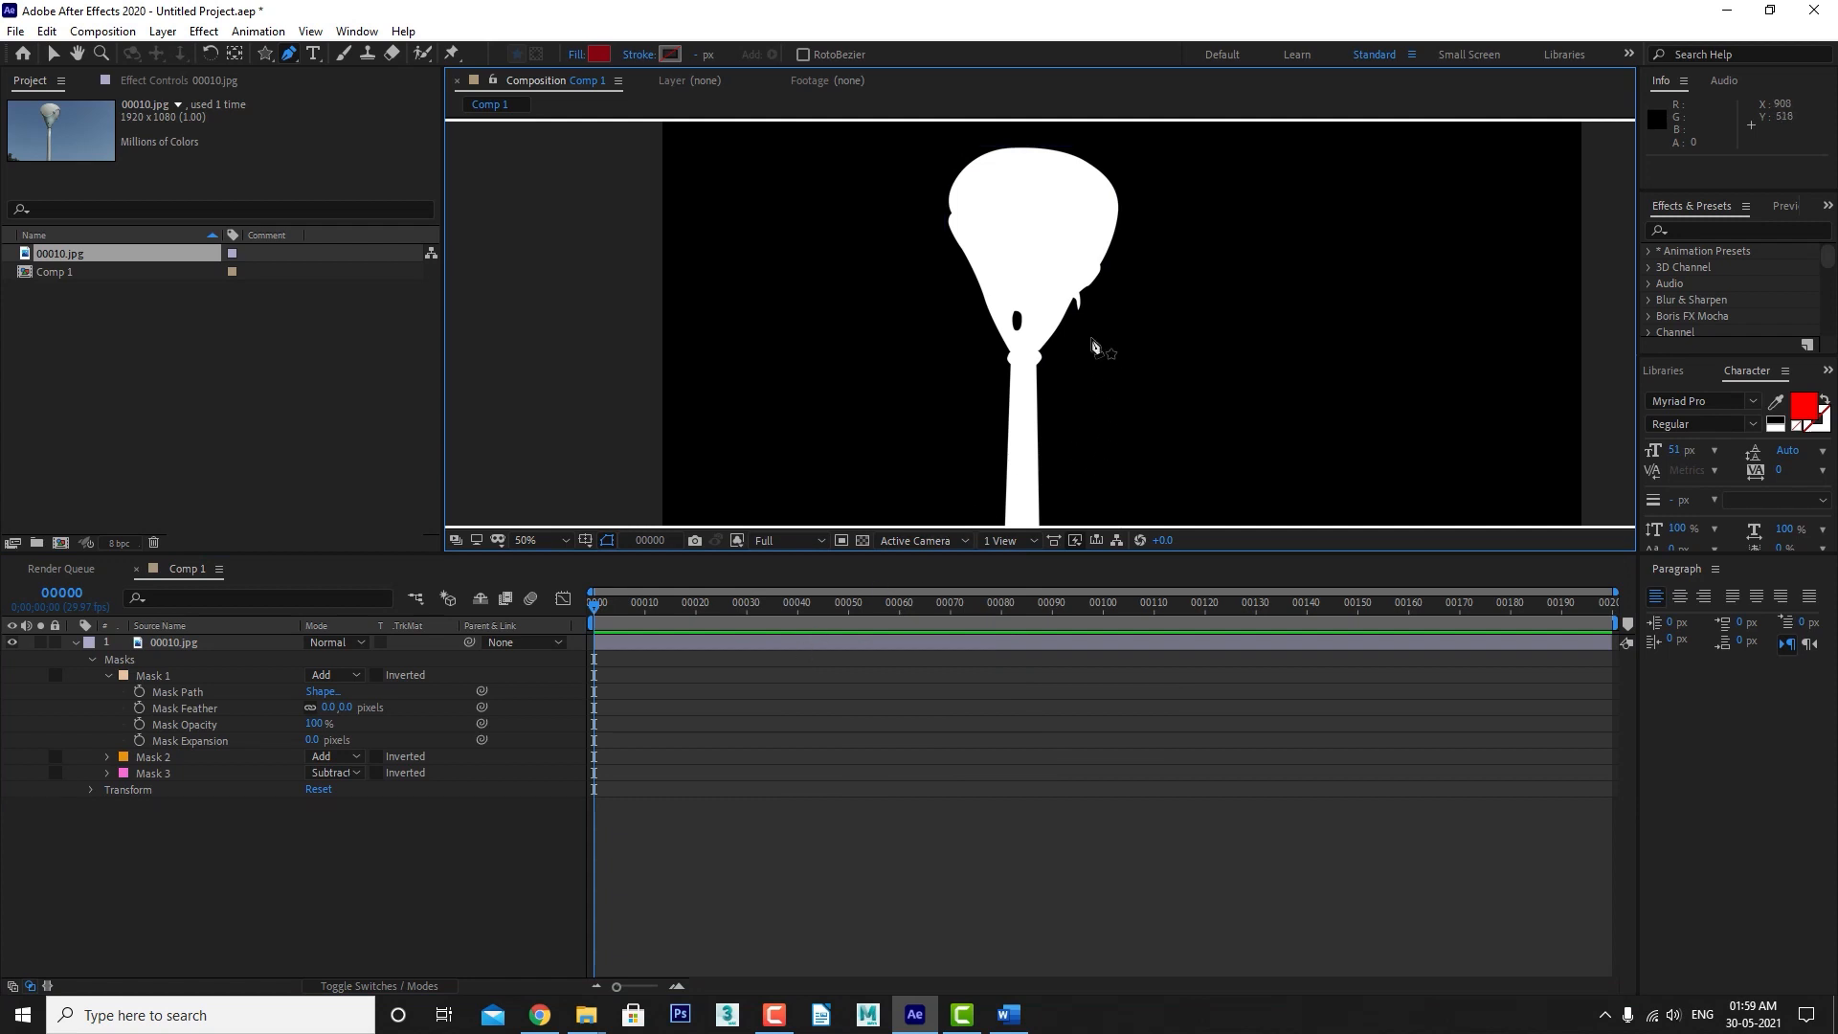
scroll(1096, 347, "up", 2)
scroll(1087, 297, "up", 3)
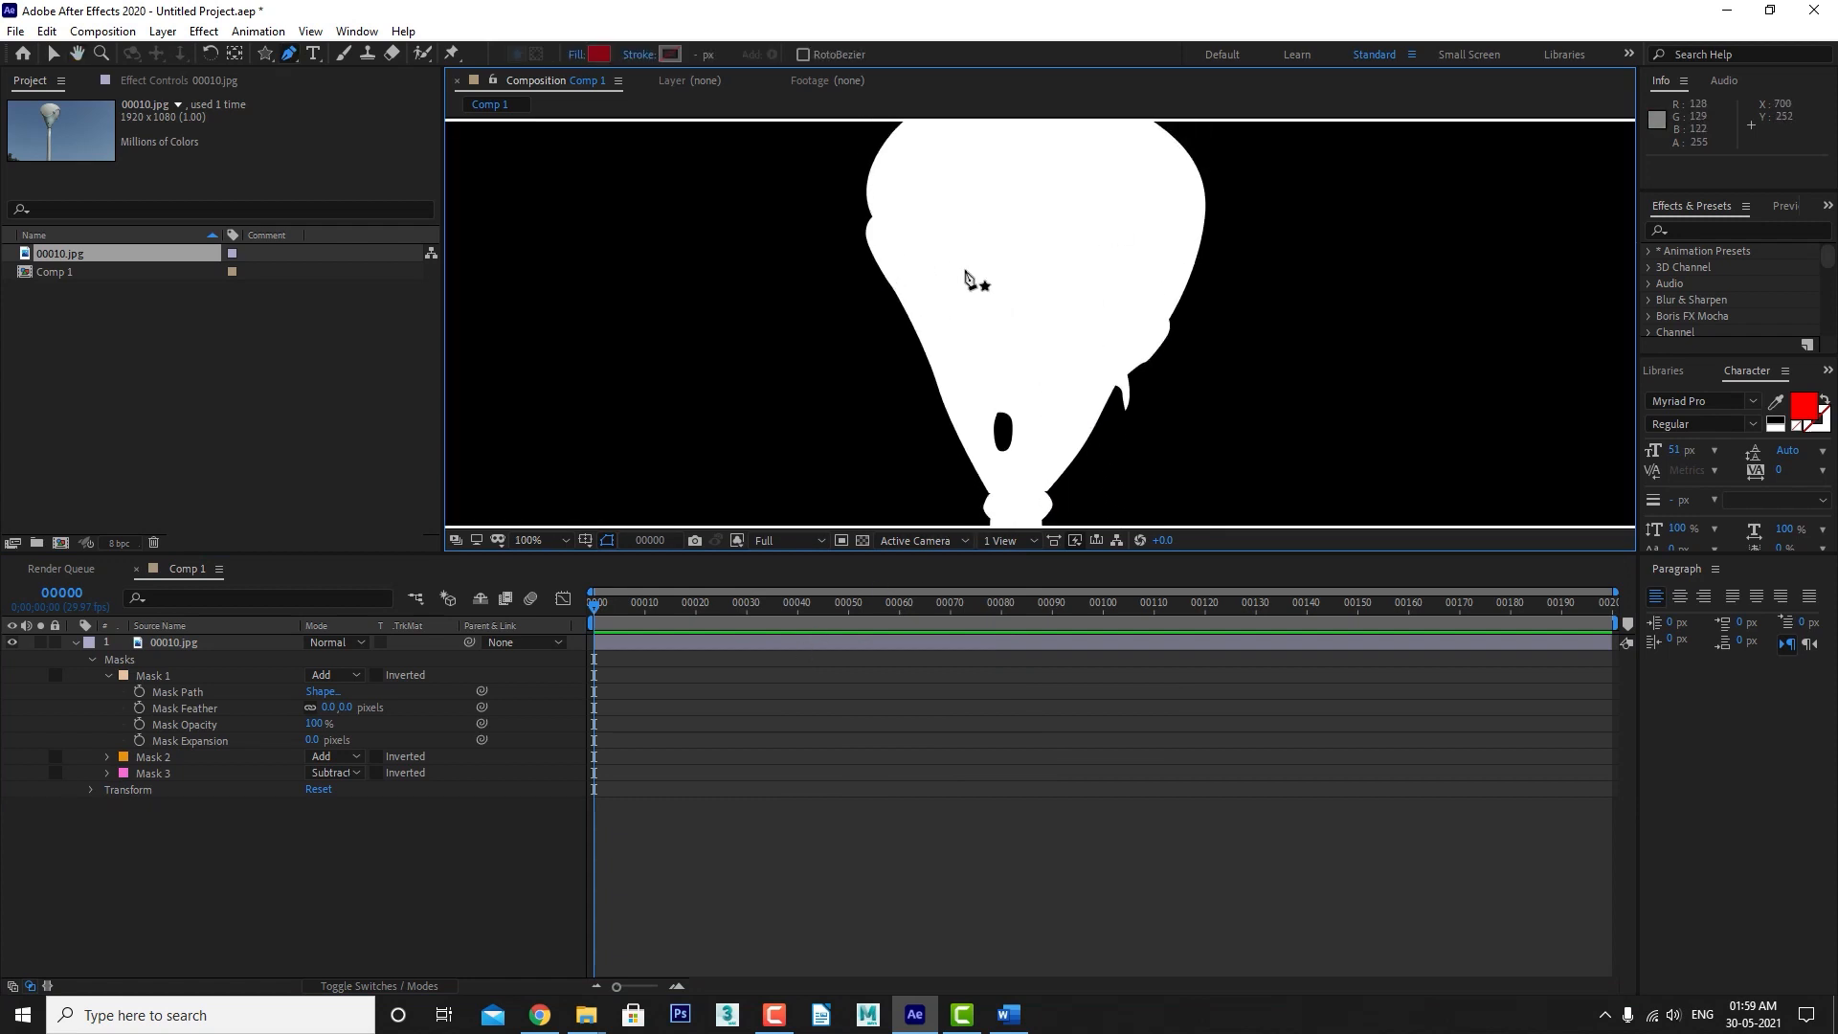
scroll(995, 258, "up", 4)
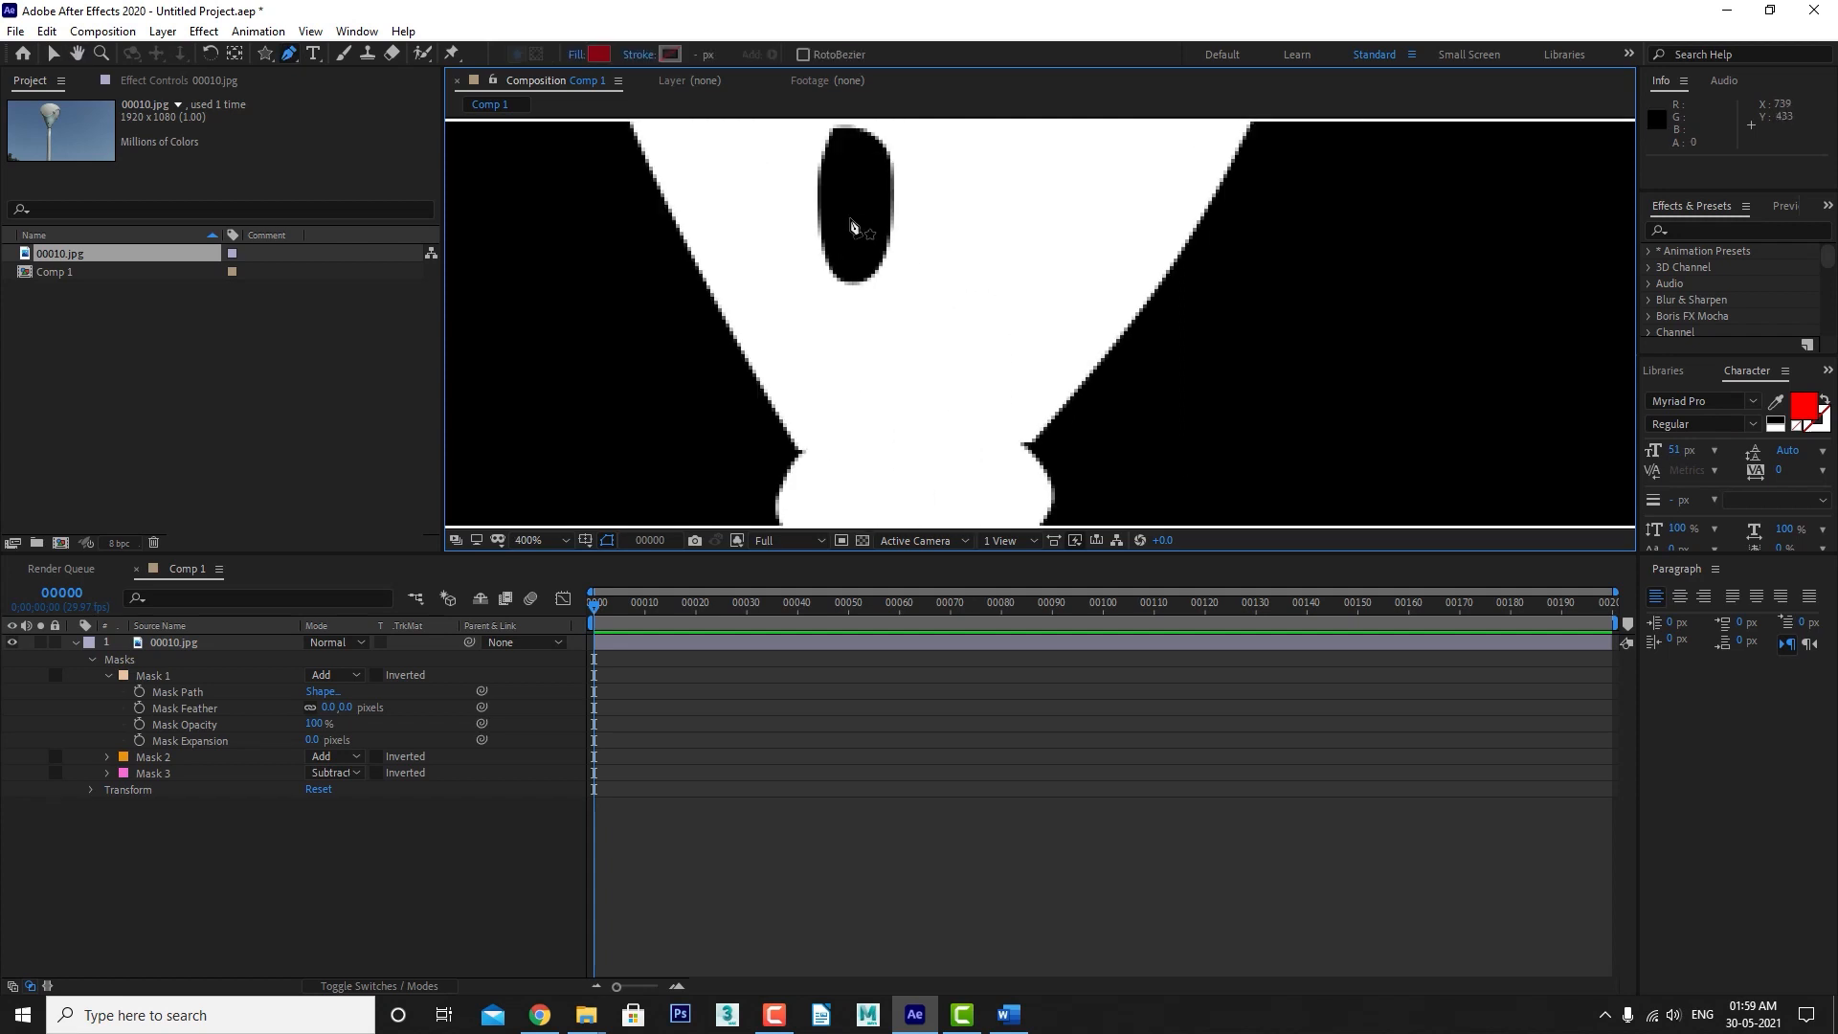
scroll(927, 262, "down", 6)
Switch the composition view back to the RGB channels.
left_click(129, 677)
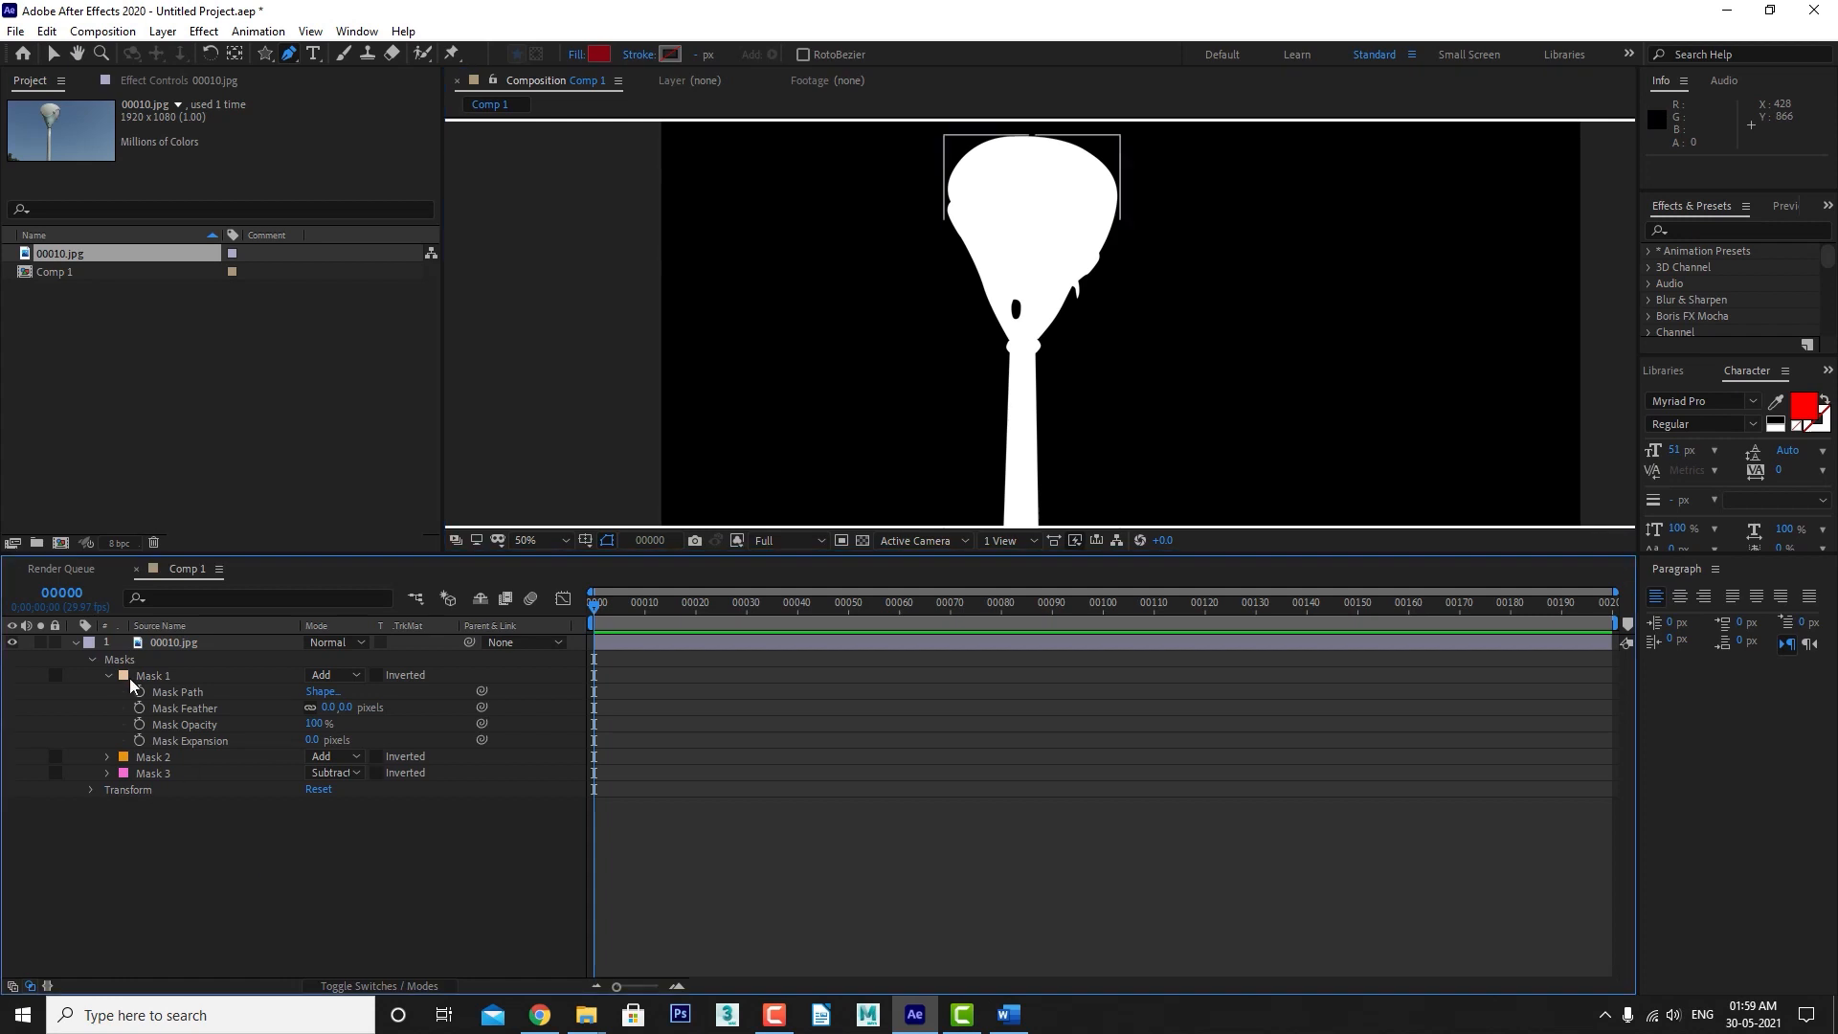
left_click(736, 541)
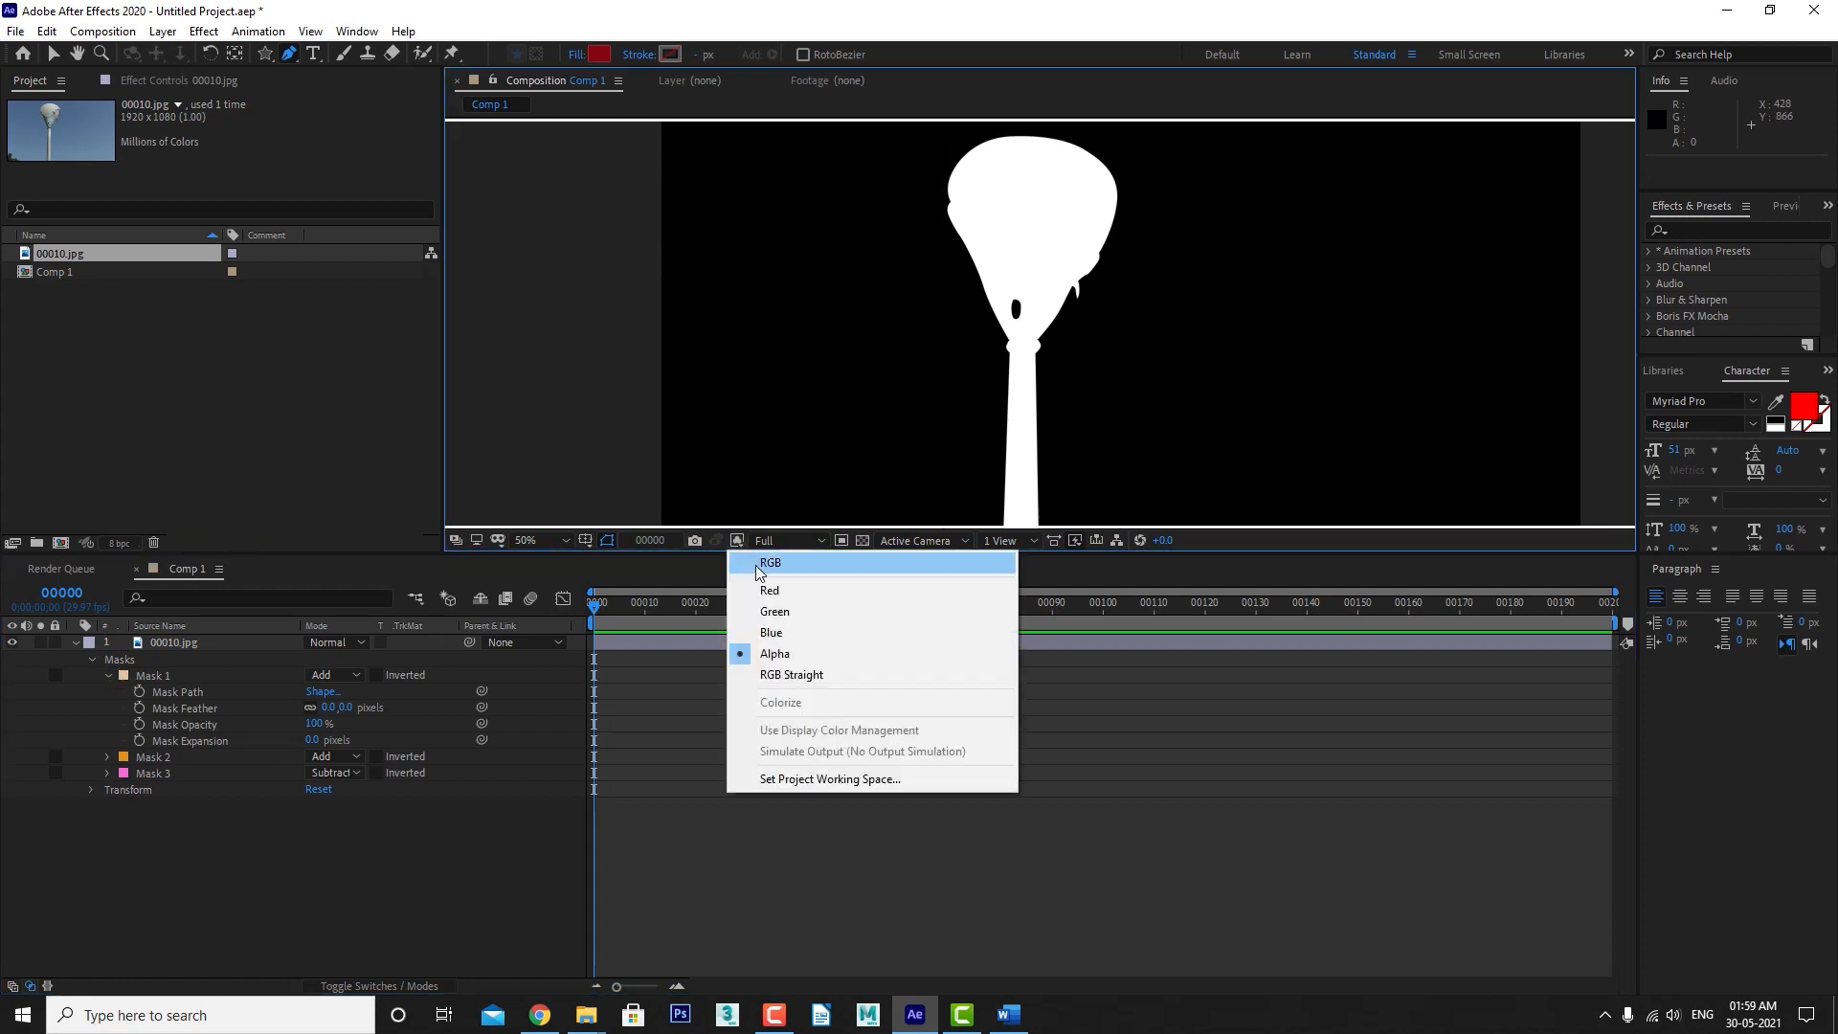
left_click(756, 564)
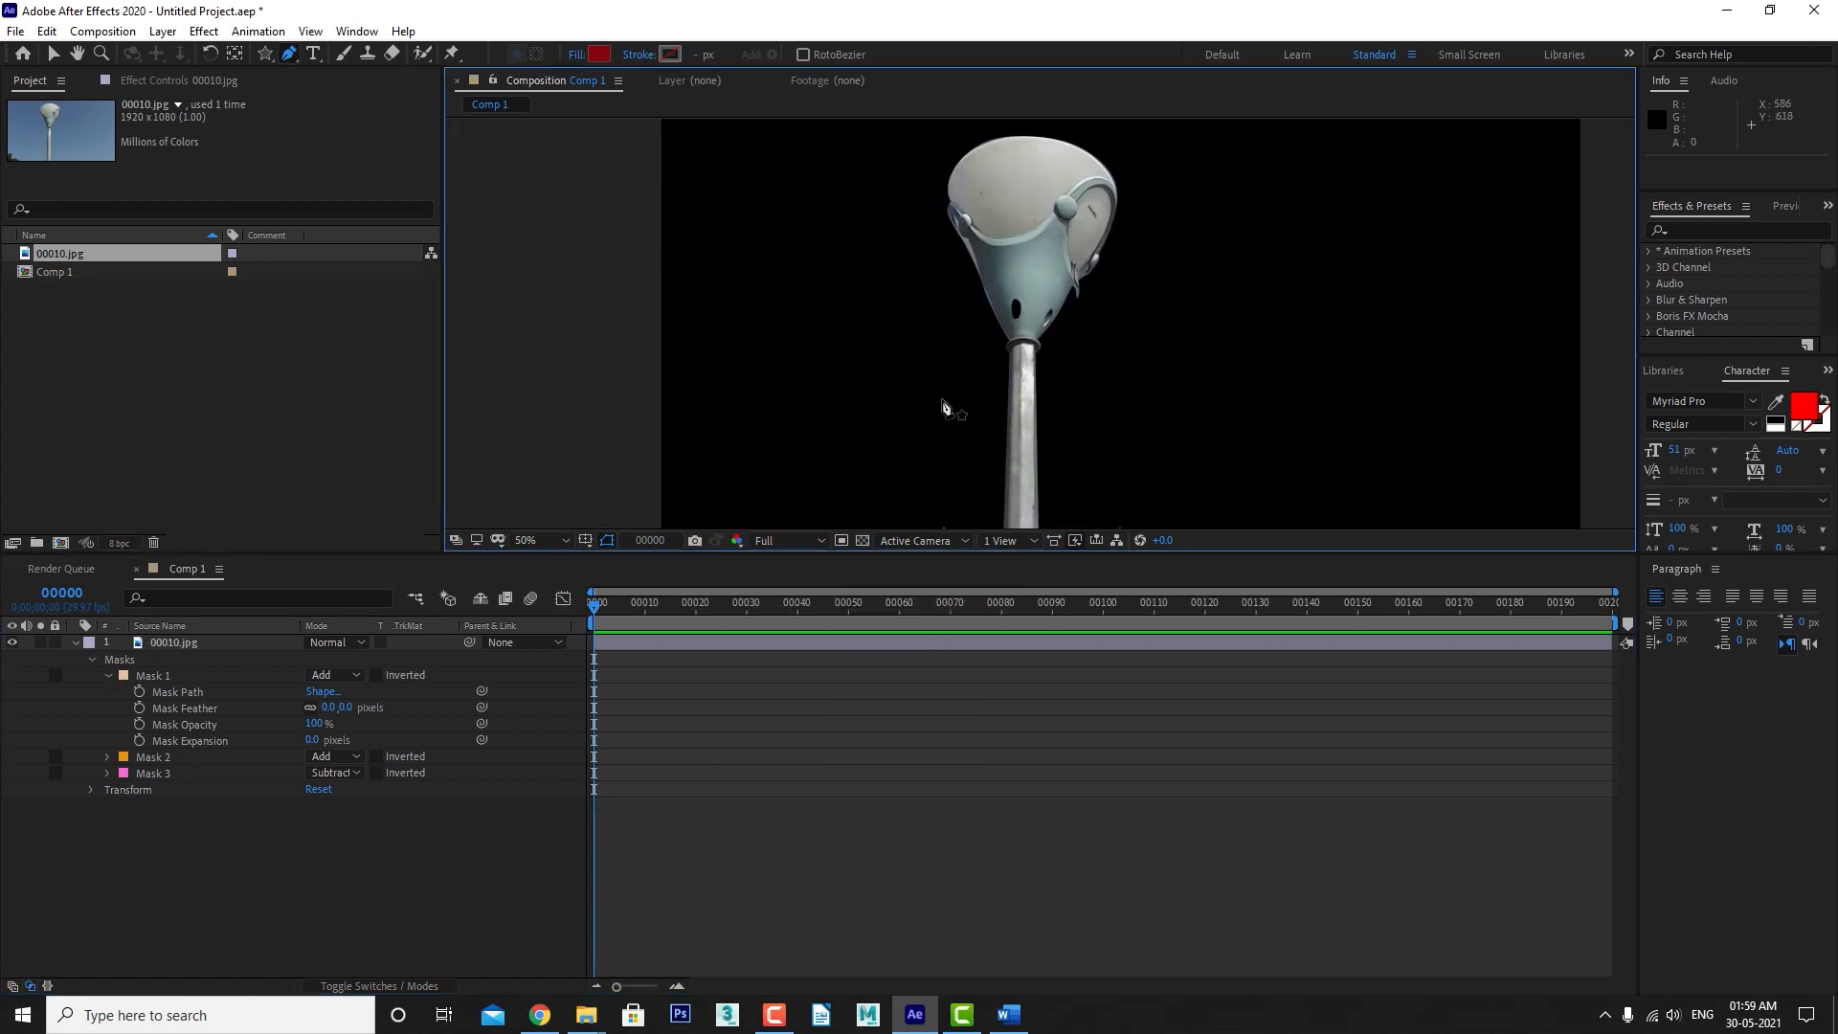